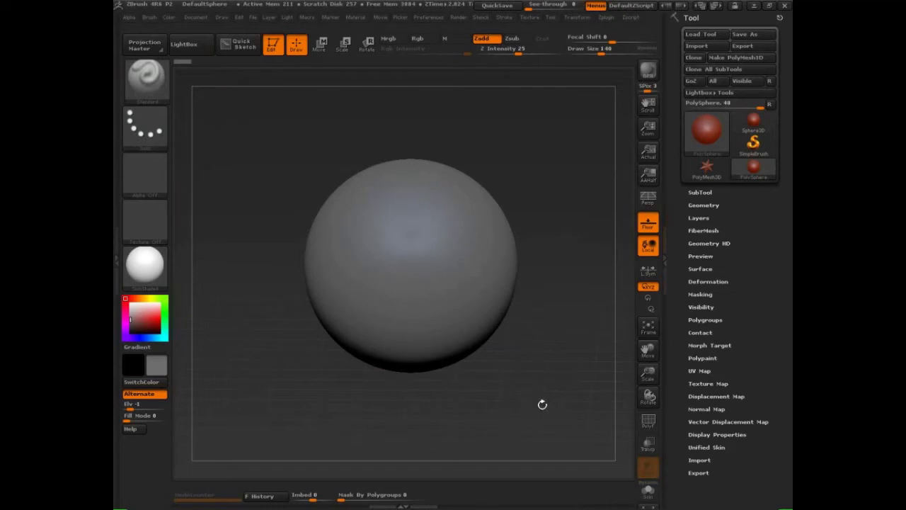
Step: Frame the sphere smaller at one side of the canvas and handwrite the annotation "Sculpting ZBrush" beside it
{"action": "left_click_drag", "start_coordinate": [542, 404], "coordinate": [519, 355], "text": "alt"}
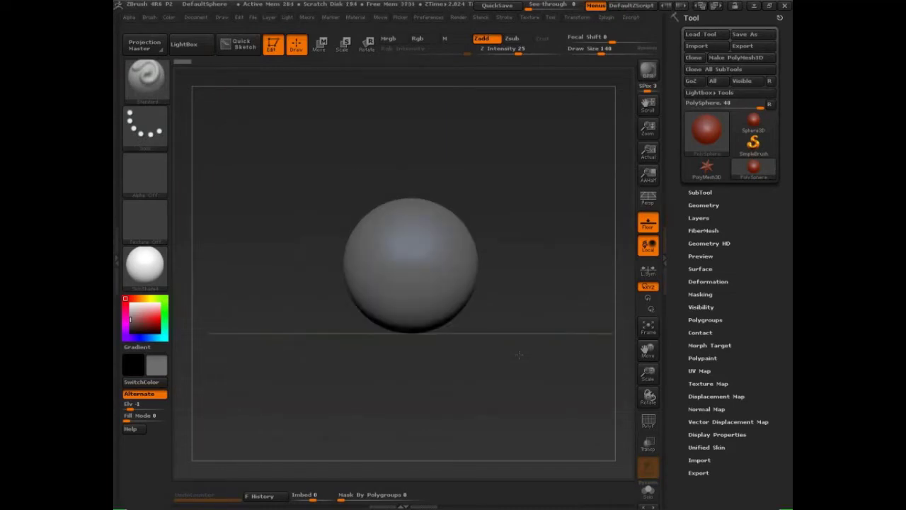
{"action": "left_click_drag", "start_coordinate": [519, 354], "coordinate": [460, 391], "text": "alt"}
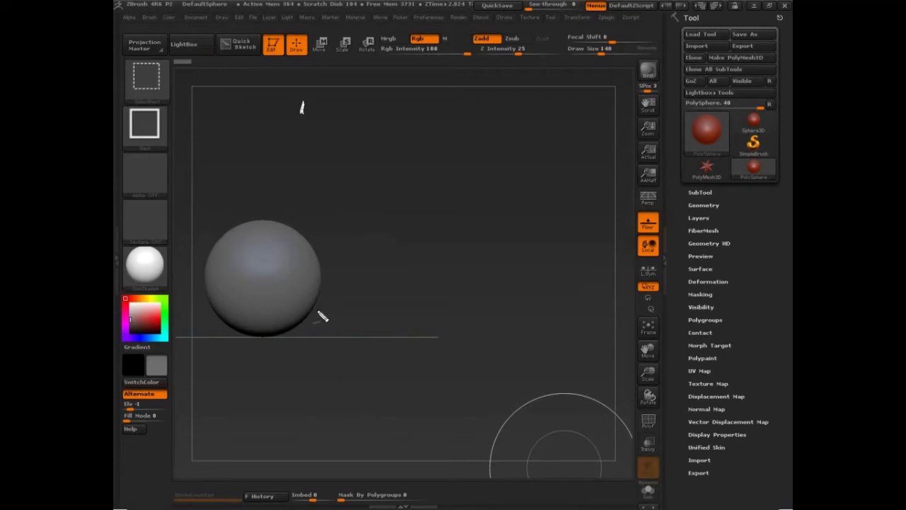
{"action": "mouse_move", "coordinate": [343, 135]}
{"action": "left_mouse_down"}
{"action": "mouse_move", "coordinate": [316, 159]}
{"action": "mouse_move", "coordinate": [380, 141]}
{"action": "left_mouse_up"}
{"action": "left_click", "coordinate": [383, 111]}
{"action": "mouse_move", "coordinate": [384, 132]}
{"action": "left_mouse_down"}
{"action": "mouse_move", "coordinate": [453, 136]}
{"action": "mouse_move", "coordinate": [498, 119]}
{"action": "left_mouse_up"}
{"action": "left_click_drag", "start_coordinate": [503, 97], "coordinate": [517, 118]}
{"action": "left_click_drag", "start_coordinate": [523, 107], "coordinate": [547, 111]}
{"action": "left_click_drag", "start_coordinate": [551, 76], "coordinate": [567, 104]}
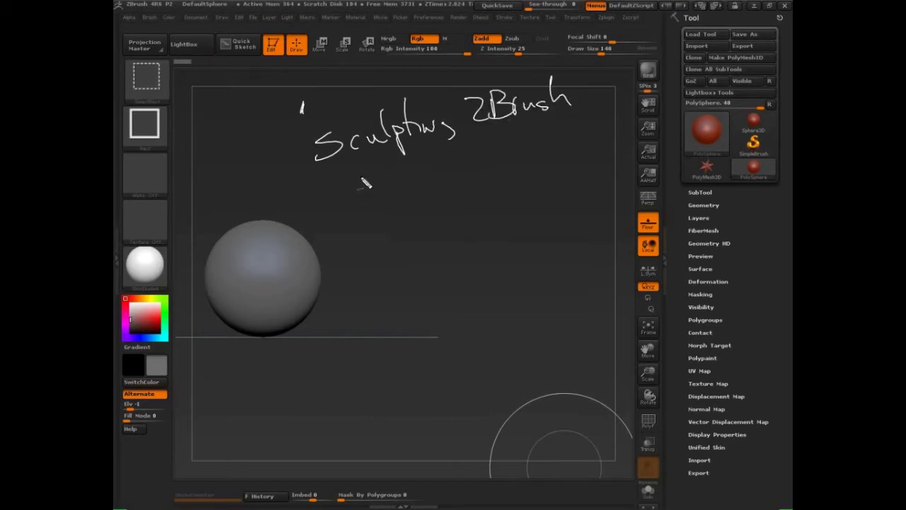
Step: Handwrite "Medium (ZBrush) vs Expectations : Abilities" as circled point 1 and link Expectations and Abilities with an arrow
{"action": "mouse_move", "coordinate": [360, 193]}
{"action": "left_mouse_down"}
{"action": "mouse_move", "coordinate": [373, 174]}
{"action": "mouse_move", "coordinate": [379, 191]}
{"action": "mouse_move", "coordinate": [453, 164]}
{"action": "left_mouse_up"}
{"action": "mouse_move", "coordinate": [388, 196]}
{"action": "left_mouse_down"}
{"action": "mouse_move", "coordinate": [423, 208]}
{"action": "mouse_move", "coordinate": [470, 194]}
{"action": "left_mouse_up"}
{"action": "mouse_move", "coordinate": [483, 146]}
{"action": "left_mouse_down"}
{"action": "mouse_move", "coordinate": [539, 150]}
{"action": "mouse_move", "coordinate": [609, 114]}
{"action": "mouse_move", "coordinate": [642, 107]}
{"action": "mouse_move", "coordinate": [655, 119]}
{"action": "mouse_move", "coordinate": [668, 106]}
{"action": "mouse_move", "coordinate": [641, 129]}
{"action": "left_mouse_up"}
{"action": "mouse_move", "coordinate": [590, 146]}
{"action": "left_mouse_down"}
{"action": "mouse_move", "coordinate": [559, 193]}
{"action": "mouse_move", "coordinate": [570, 200]}
{"action": "mouse_move", "coordinate": [603, 176]}
{"action": "mouse_move", "coordinate": [644, 183]}
{"action": "mouse_move", "coordinate": [280, 152]}
{"action": "mouse_move", "coordinate": [211, 167]}
{"action": "left_mouse_up"}
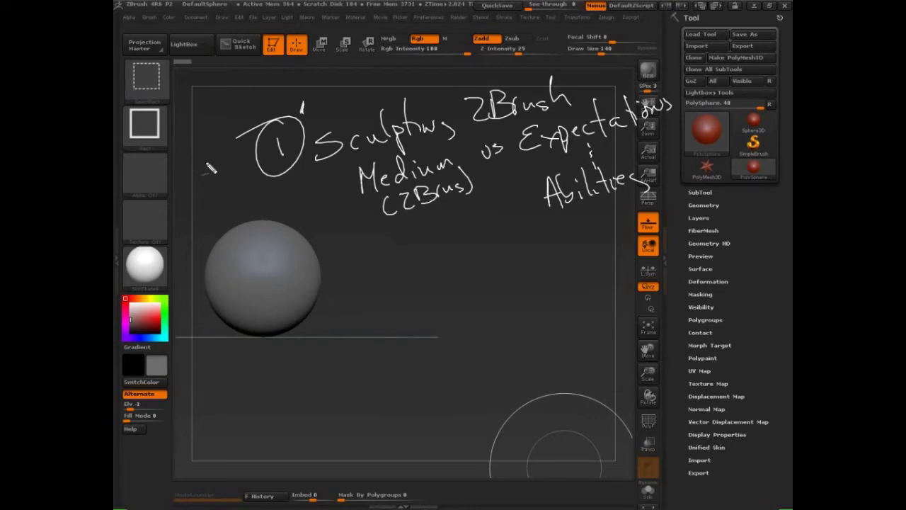
{"action": "mouse_move", "coordinate": [683, 69]}
{"action": "left_mouse_down"}
{"action": "mouse_move", "coordinate": [680, 111]}
{"action": "mouse_move", "coordinate": [645, 167]}
{"action": "mouse_move", "coordinate": [660, 161]}
{"action": "left_mouse_up"}
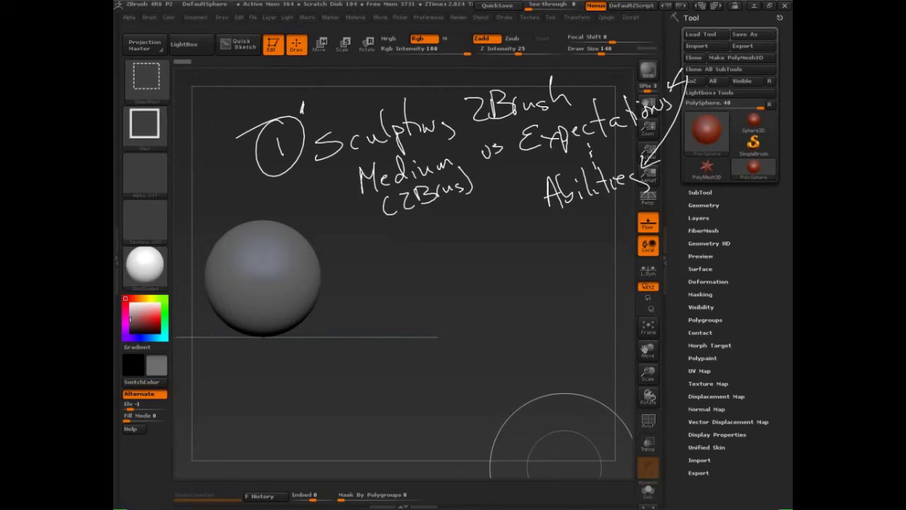
Step: Handwrite circled point 2 "low key excersise" and loop the Medium vs Expectations and Abilities text above it
{"action": "mouse_move", "coordinate": [311, 292]}
{"action": "left_mouse_down"}
{"action": "mouse_move", "coordinate": [343, 294]}
{"action": "mouse_move", "coordinate": [318, 336]}
{"action": "left_mouse_up"}
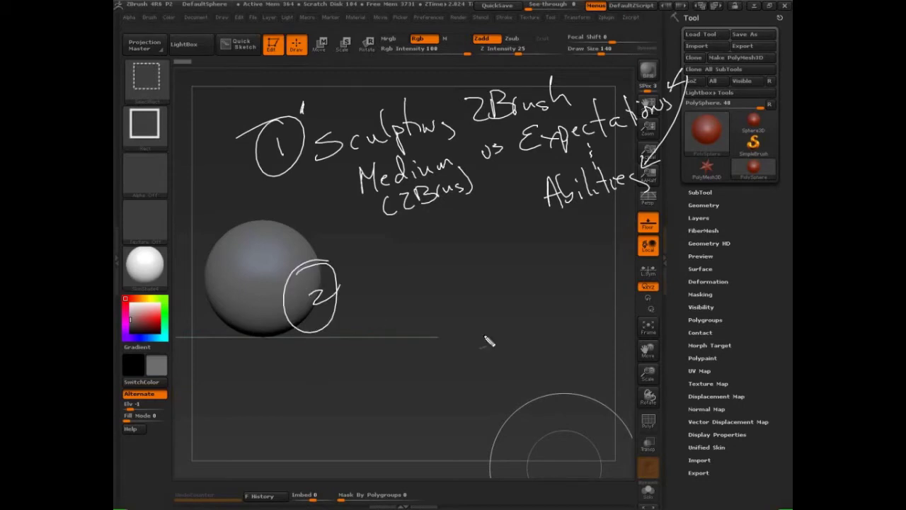
{"action": "mouse_move", "coordinate": [373, 276]}
{"action": "left_mouse_down"}
{"action": "mouse_move", "coordinate": [373, 324]}
{"action": "mouse_move", "coordinate": [421, 258]}
{"action": "mouse_move", "coordinate": [475, 301]}
{"action": "mouse_move", "coordinate": [514, 280]}
{"action": "mouse_move", "coordinate": [534, 296]}
{"action": "mouse_move", "coordinate": [566, 273]}
{"action": "mouse_move", "coordinate": [574, 283]}
{"action": "mouse_move", "coordinate": [592, 282]}
{"action": "mouse_move", "coordinate": [659, 248]}
{"action": "mouse_move", "coordinate": [638, 202]}
{"action": "mouse_move", "coordinate": [632, 207]}
{"action": "left_mouse_up"}
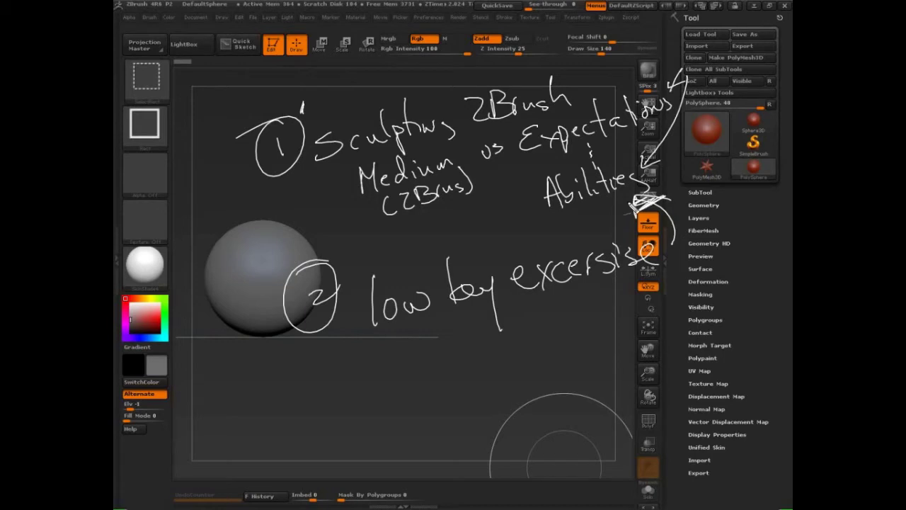
{"action": "mouse_move", "coordinate": [669, 89]}
{"action": "left_mouse_down"}
{"action": "mouse_move", "coordinate": [464, 133]}
{"action": "mouse_move", "coordinate": [405, 248]}
{"action": "left_mouse_up"}
{"action": "mouse_move", "coordinate": [462, 250]}
{"action": "left_mouse_down"}
{"action": "mouse_move", "coordinate": [694, 94]}
{"action": "mouse_move", "coordinate": [405, 161]}
{"action": "left_mouse_up"}
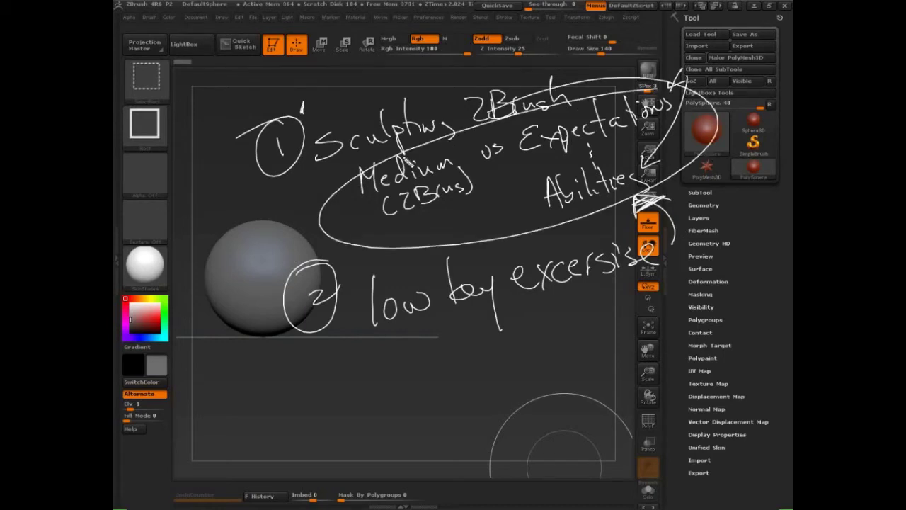
Step: Handwrite circled point 3 "Brushes" with a double underline and circle the word Expectations
{"action": "mouse_move", "coordinate": [306, 373]}
{"action": "left_mouse_down"}
{"action": "mouse_move", "coordinate": [328, 409]}
{"action": "mouse_move", "coordinate": [323, 373]}
{"action": "left_mouse_up"}
{"action": "mouse_move", "coordinate": [376, 365]}
{"action": "left_mouse_down"}
{"action": "mouse_move", "coordinate": [386, 406]}
{"action": "mouse_move", "coordinate": [436, 395]}
{"action": "mouse_move", "coordinate": [486, 367]}
{"action": "mouse_move", "coordinate": [499, 338]}
{"action": "mouse_move", "coordinate": [515, 364]}
{"action": "mouse_move", "coordinate": [574, 361]}
{"action": "left_mouse_up"}
{"action": "left_click_drag", "start_coordinate": [407, 436], "coordinate": [592, 386]}
{"action": "mouse_move", "coordinate": [429, 439]}
{"action": "left_mouse_down"}
{"action": "mouse_move", "coordinate": [410, 445]}
{"action": "mouse_move", "coordinate": [609, 397]}
{"action": "left_mouse_up"}
{"action": "mouse_move", "coordinate": [678, 86]}
{"action": "left_mouse_down"}
{"action": "mouse_move", "coordinate": [632, 89]}
{"action": "mouse_move", "coordinate": [499, 164]}
{"action": "mouse_move", "coordinate": [519, 147]}
{"action": "mouse_move", "coordinate": [694, 99]}
{"action": "mouse_move", "coordinate": [689, 116]}
{"action": "mouse_move", "coordinate": [697, 108]}
{"action": "left_mouse_up"}
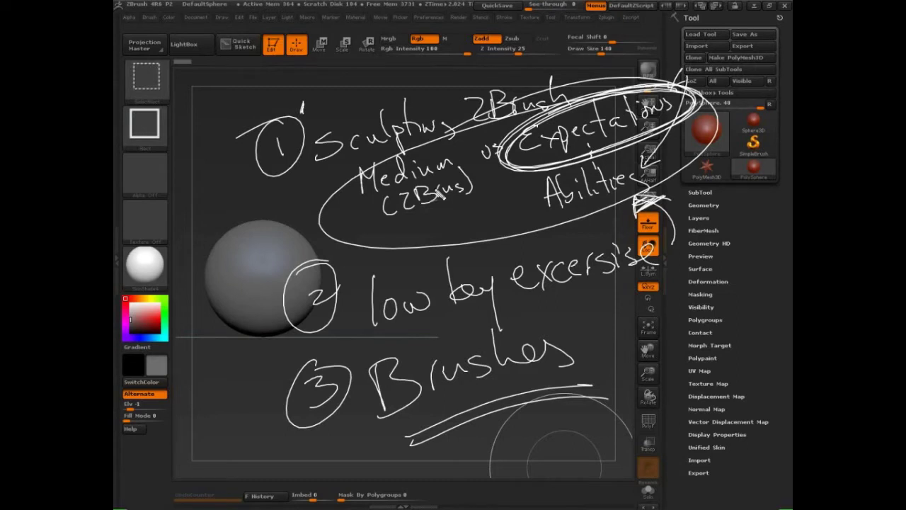
Step: Clear the annotations and handwrite the underlined heading "Brushes" above the sphere
{"action": "key", "text": "Escape"}
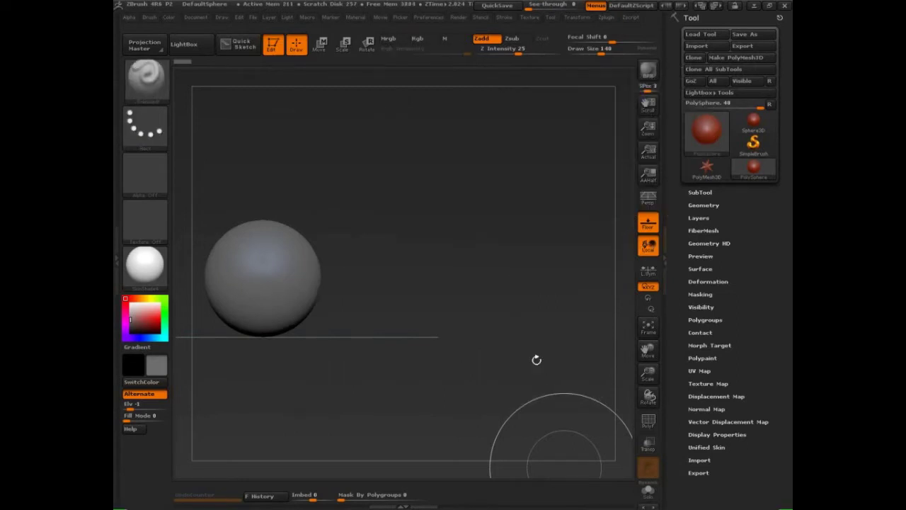
{"action": "mouse_move", "coordinate": [345, 168]}
{"action": "left_mouse_down"}
{"action": "mouse_move", "coordinate": [351, 133]}
{"action": "mouse_move", "coordinate": [347, 169]}
{"action": "left_mouse_up"}
{"action": "left_click_drag", "start_coordinate": [398, 135], "coordinate": [396, 155]}
{"action": "mouse_move", "coordinate": [408, 139]}
{"action": "left_mouse_down"}
{"action": "mouse_move", "coordinate": [438, 158]}
{"action": "mouse_move", "coordinate": [426, 165]}
{"action": "left_mouse_up"}
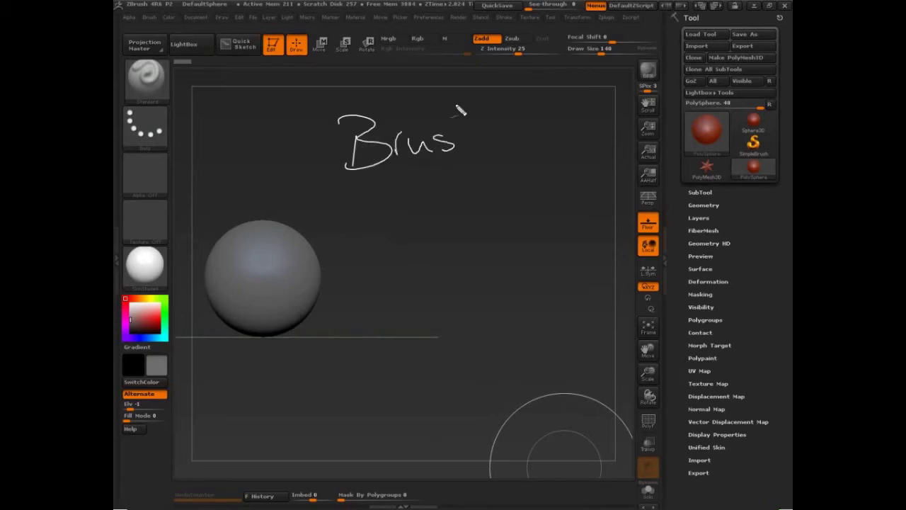
{"action": "mouse_move", "coordinate": [456, 101]}
{"action": "left_mouse_down"}
{"action": "mouse_move", "coordinate": [496, 145]}
{"action": "mouse_move", "coordinate": [519, 145]}
{"action": "left_mouse_up"}
{"action": "left_click_drag", "start_coordinate": [326, 183], "coordinate": [536, 165]}
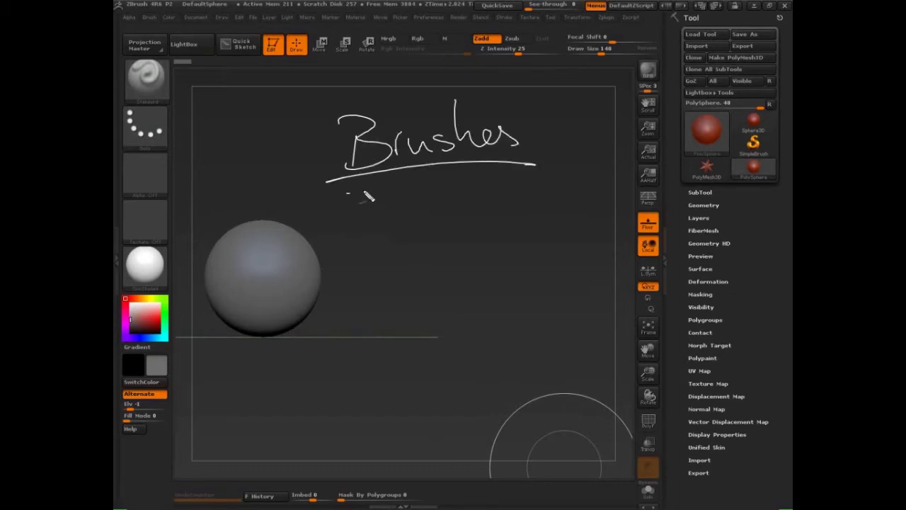
Step: Handwrite "Type = algorithms" below the Brushes heading and underline the word algorithms
{"action": "left_click_drag", "start_coordinate": [347, 190], "coordinate": [379, 188]}
{"action": "mouse_move", "coordinate": [365, 189]}
{"action": "left_mouse_down"}
{"action": "mouse_move", "coordinate": [369, 213]}
{"action": "mouse_move", "coordinate": [396, 200]}
{"action": "mouse_move", "coordinate": [404, 237]}
{"action": "left_mouse_up"}
{"action": "mouse_move", "coordinate": [408, 192]}
{"action": "left_mouse_down"}
{"action": "mouse_move", "coordinate": [424, 203]}
{"action": "mouse_move", "coordinate": [500, 200]}
{"action": "left_mouse_up"}
{"action": "mouse_move", "coordinate": [504, 168]}
{"action": "left_mouse_down"}
{"action": "mouse_move", "coordinate": [543, 195]}
{"action": "mouse_move", "coordinate": [572, 197]}
{"action": "mouse_move", "coordinate": [575, 167]}
{"action": "mouse_move", "coordinate": [603, 192]}
{"action": "mouse_move", "coordinate": [632, 196]}
{"action": "mouse_move", "coordinate": [653, 185]}
{"action": "left_mouse_up"}
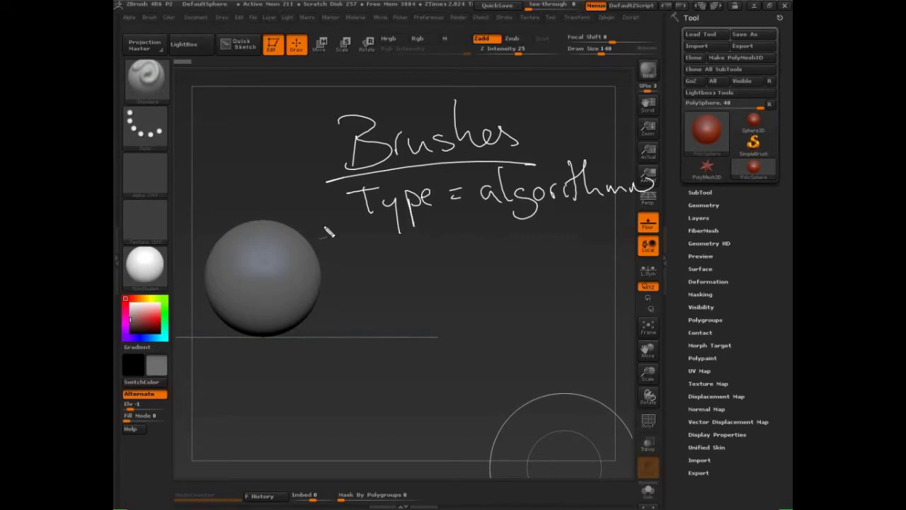
{"action": "left_click_drag", "start_coordinate": [486, 212], "coordinate": [655, 210]}
{"action": "mouse_move", "coordinate": [654, 210]}
{"action": "left_mouse_down"}
{"action": "mouse_move", "coordinate": [542, 209]}
{"action": "mouse_move", "coordinate": [474, 221]}
{"action": "left_mouse_up"}
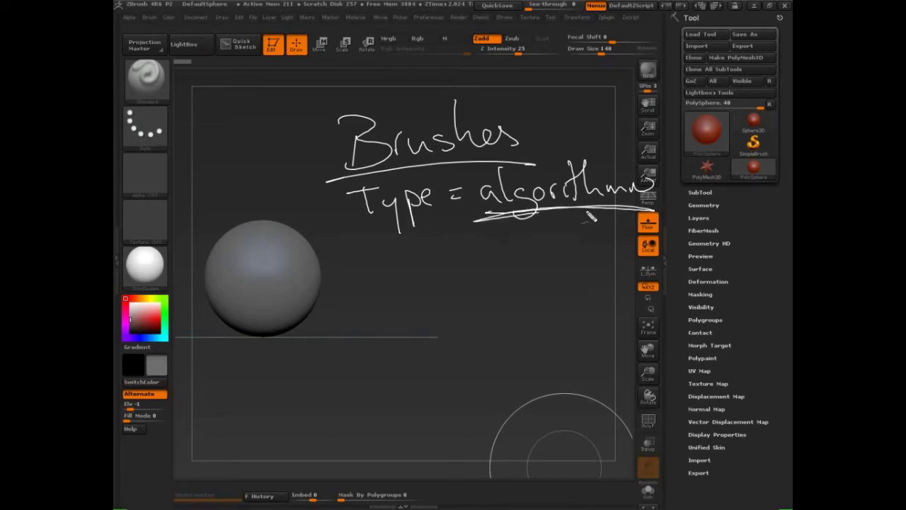
{"action": "left_click_drag", "start_coordinate": [541, 212], "coordinate": [660, 211]}
Step: Handwrite "standard" and "clay brush" below the Type line and link the two with an arrow
{"action": "left_click_drag", "start_coordinate": [428, 239], "coordinate": [412, 257]}
{"action": "mouse_move", "coordinate": [438, 222]}
{"action": "left_mouse_down"}
{"action": "mouse_move", "coordinate": [446, 250]}
{"action": "mouse_move", "coordinate": [473, 256]}
{"action": "mouse_move", "coordinate": [504, 245]}
{"action": "mouse_move", "coordinate": [512, 256]}
{"action": "mouse_move", "coordinate": [537, 257]}
{"action": "left_mouse_up"}
{"action": "mouse_move", "coordinate": [429, 277]}
{"action": "left_mouse_down"}
{"action": "mouse_move", "coordinate": [418, 293]}
{"action": "mouse_move", "coordinate": [488, 277]}
{"action": "mouse_move", "coordinate": [571, 293]}
{"action": "left_mouse_up"}
{"action": "left_click_drag", "start_coordinate": [553, 242], "coordinate": [574, 269]}
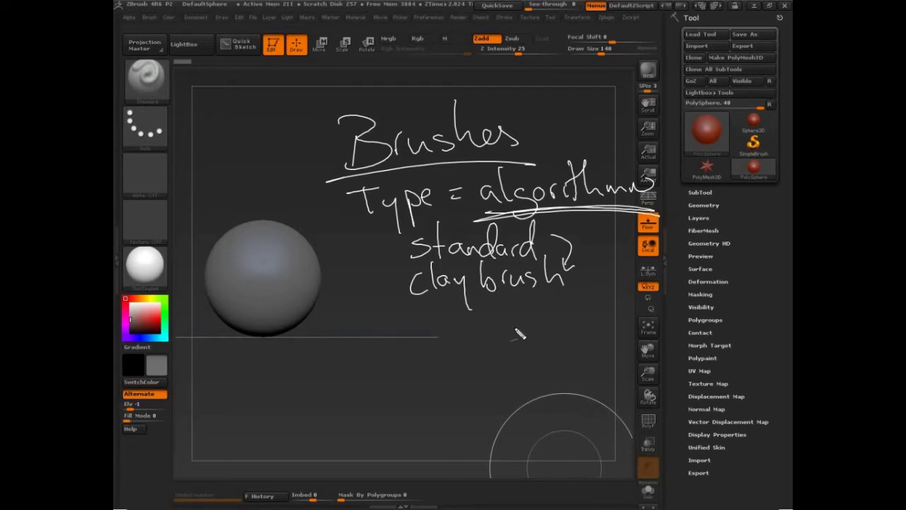
Step: Sketch green stroke marks on the sphere, point a green arrow at standard, and number the Type line 1
{"action": "mouse_move", "coordinate": [236, 280]}
{"action": "left_mouse_down"}
{"action": "mouse_move", "coordinate": [258, 271]}
{"action": "mouse_move", "coordinate": [241, 279]}
{"action": "mouse_move", "coordinate": [252, 272]}
{"action": "mouse_move", "coordinate": [247, 291]}
{"action": "left_mouse_up"}
{"action": "mouse_move", "coordinate": [276, 227]}
{"action": "left_mouse_down"}
{"action": "mouse_move", "coordinate": [306, 237]}
{"action": "mouse_move", "coordinate": [318, 256]}
{"action": "mouse_move", "coordinate": [252, 230]}
{"action": "left_mouse_up"}
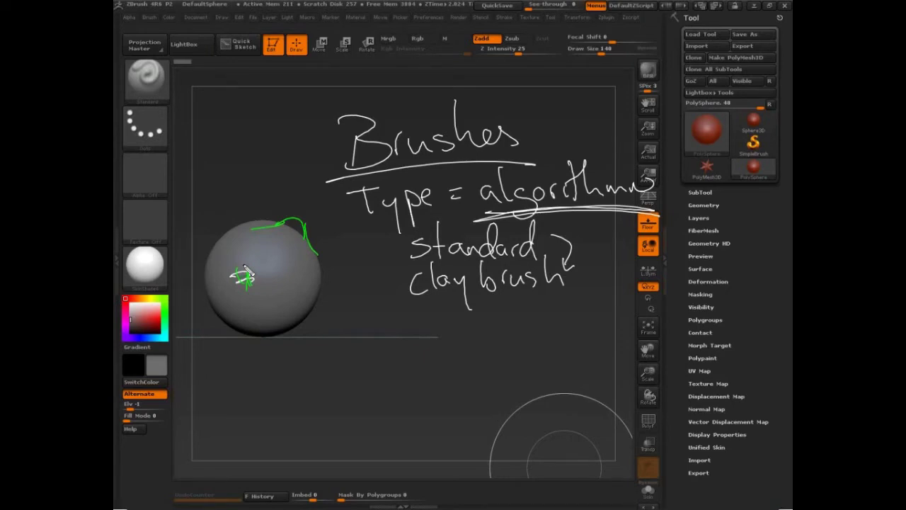
{"action": "mouse_move", "coordinate": [379, 252]}
{"action": "left_mouse_down"}
{"action": "mouse_move", "coordinate": [403, 249]}
{"action": "mouse_move", "coordinate": [395, 256]}
{"action": "left_mouse_up"}
{"action": "mouse_move", "coordinate": [330, 190]}
{"action": "left_mouse_down"}
{"action": "mouse_move", "coordinate": [332, 204]}
{"action": "mouse_move", "coordinate": [328, 186]}
{"action": "left_mouse_up"}
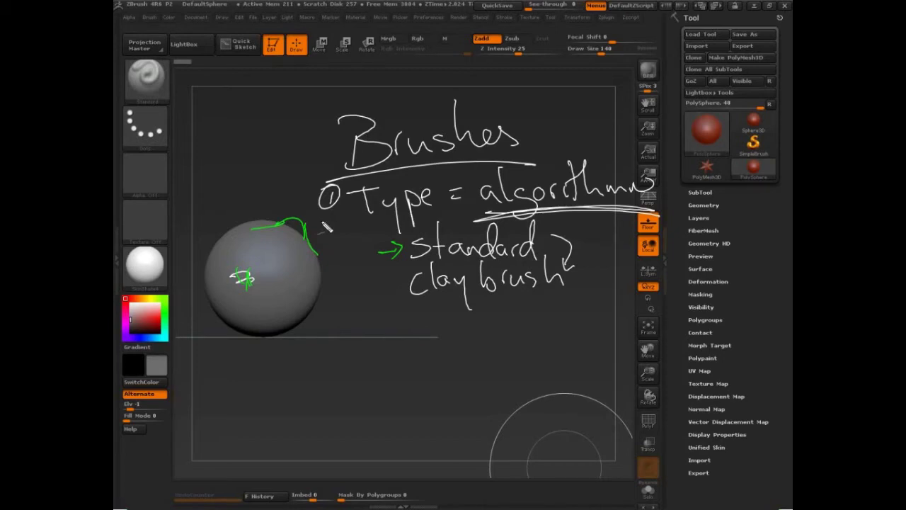
Step: Handwrite circled point 2 "Setting" with the sub-items "Brush Mod", "Depth" and "Samples"
{"action": "mouse_move", "coordinate": [341, 319]}
{"action": "left_mouse_down"}
{"action": "mouse_move", "coordinate": [354, 330]}
{"action": "mouse_move", "coordinate": [351, 309]}
{"action": "left_mouse_up"}
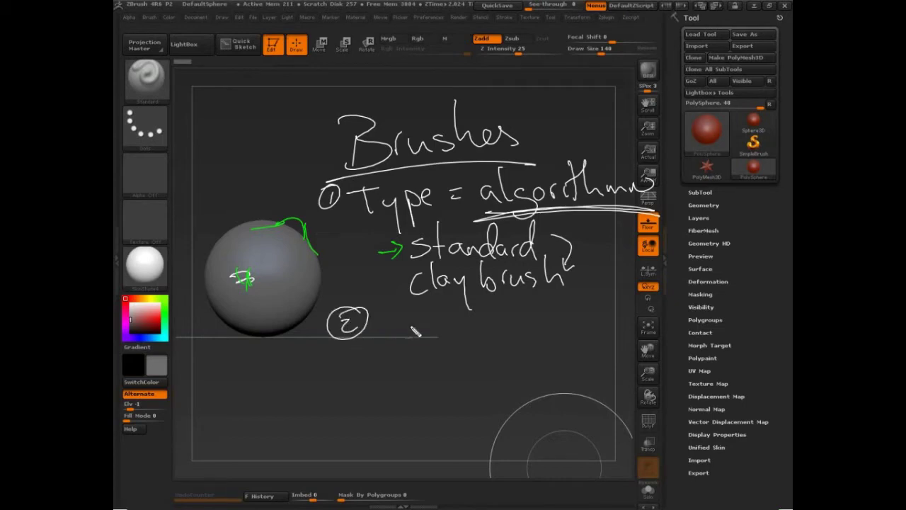
{"action": "mouse_move", "coordinate": [408, 316]}
{"action": "left_mouse_down"}
{"action": "mouse_move", "coordinate": [414, 345]}
{"action": "mouse_move", "coordinate": [441, 347]}
{"action": "mouse_move", "coordinate": [453, 326]}
{"action": "mouse_move", "coordinate": [522, 347]}
{"action": "left_mouse_up"}
{"action": "mouse_move", "coordinate": [431, 368]}
{"action": "left_mouse_down"}
{"action": "mouse_move", "coordinate": [522, 377]}
{"action": "mouse_move", "coordinate": [546, 356]}
{"action": "mouse_move", "coordinate": [585, 367]}
{"action": "mouse_move", "coordinate": [447, 407]}
{"action": "mouse_move", "coordinate": [505, 414]}
{"action": "mouse_move", "coordinate": [516, 401]}
{"action": "mouse_move", "coordinate": [547, 402]}
{"action": "mouse_move", "coordinate": [453, 386]}
{"action": "mouse_move", "coordinate": [445, 402]}
{"action": "mouse_move", "coordinate": [465, 439]}
{"action": "mouse_move", "coordinate": [544, 439]}
{"action": "mouse_move", "coordinate": [563, 416]}
{"action": "mouse_move", "coordinate": [600, 426]}
{"action": "mouse_move", "coordinate": [580, 446]}
{"action": "left_mouse_up"}
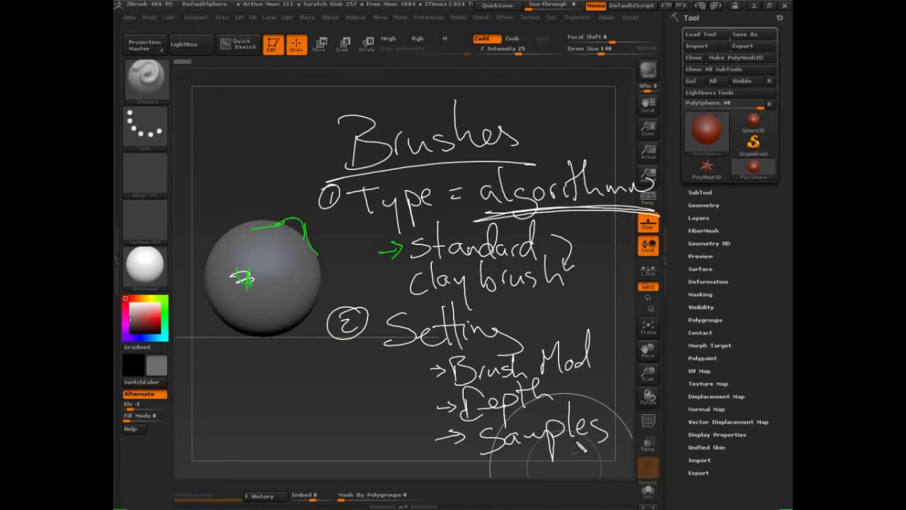
Step: Clear the annotations and draw crossed axes with the vertical ends labelled "loose" and "controlled"
{"action": "key", "text": "Escape"}
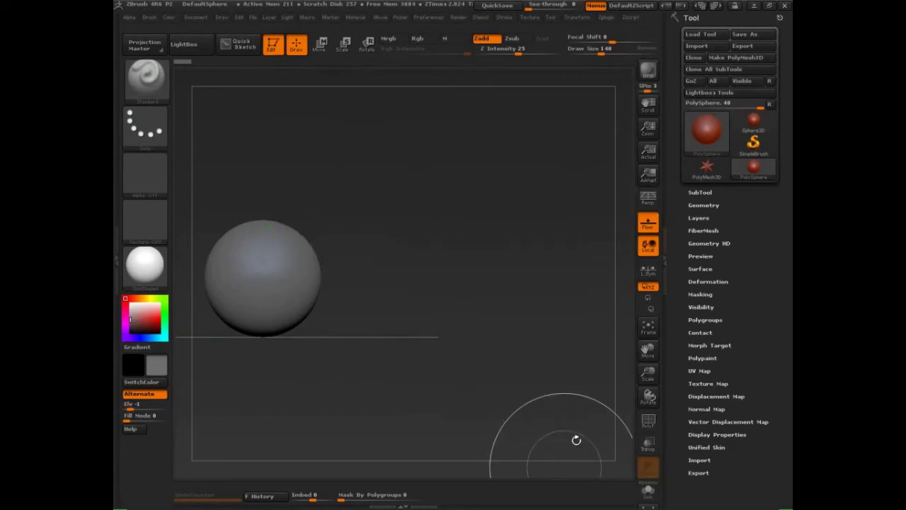
{"action": "left_click_drag", "start_coordinate": [475, 106], "coordinate": [477, 374]}
{"action": "left_click_drag", "start_coordinate": [329, 237], "coordinate": [622, 245]}
{"action": "left_click_drag", "start_coordinate": [465, 71], "coordinate": [468, 94]}
{"action": "left_click_drag", "start_coordinate": [477, 88], "coordinate": [519, 93]}
{"action": "mouse_move", "coordinate": [466, 389]}
{"action": "left_mouse_down"}
{"action": "mouse_move", "coordinate": [478, 406]}
{"action": "mouse_move", "coordinate": [531, 386]}
{"action": "mouse_move", "coordinate": [538, 400]}
{"action": "left_mouse_up"}
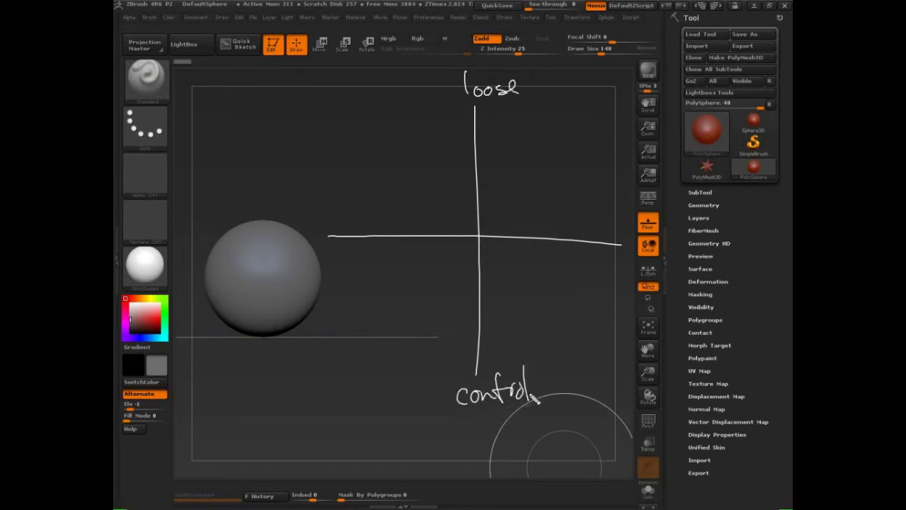
{"action": "mouse_move", "coordinate": [541, 367]}
{"action": "left_mouse_down"}
{"action": "mouse_move", "coordinate": [544, 401]}
{"action": "mouse_move", "coordinate": [554, 401]}
{"action": "mouse_move", "coordinate": [560, 366]}
{"action": "left_mouse_up"}
Step: Label the horizontal axis ends "soft form" and "hard forms" and connect all four labels with outer arcs
{"action": "mouse_move", "coordinate": [630, 230]}
{"action": "left_mouse_down"}
{"action": "mouse_move", "coordinate": [620, 241]}
{"action": "mouse_move", "coordinate": [642, 235]}
{"action": "left_mouse_up"}
{"action": "mouse_move", "coordinate": [643, 215]}
{"action": "left_mouse_down"}
{"action": "mouse_move", "coordinate": [651, 205]}
{"action": "mouse_move", "coordinate": [642, 245]}
{"action": "mouse_move", "coordinate": [656, 241]}
{"action": "mouse_move", "coordinate": [616, 269]}
{"action": "mouse_move", "coordinate": [657, 264]}
{"action": "left_mouse_up"}
{"action": "mouse_move", "coordinate": [268, 214]}
{"action": "left_mouse_down"}
{"action": "mouse_move", "coordinate": [301, 229]}
{"action": "mouse_move", "coordinate": [319, 212]}
{"action": "mouse_move", "coordinate": [280, 264]}
{"action": "mouse_move", "coordinate": [316, 260]}
{"action": "mouse_move", "coordinate": [327, 247]}
{"action": "left_mouse_up"}
{"action": "mouse_move", "coordinate": [465, 83]}
{"action": "left_mouse_down"}
{"action": "mouse_move", "coordinate": [414, 85]}
{"action": "mouse_move", "coordinate": [316, 170]}
{"action": "left_mouse_up"}
{"action": "mouse_move", "coordinate": [314, 272]}
{"action": "left_mouse_down"}
{"action": "mouse_move", "coordinate": [333, 309]}
{"action": "mouse_move", "coordinate": [437, 380]}
{"action": "left_mouse_up"}
{"action": "left_click_drag", "start_coordinate": [575, 367], "coordinate": [634, 277]}
{"action": "left_click_drag", "start_coordinate": [526, 81], "coordinate": [642, 212]}
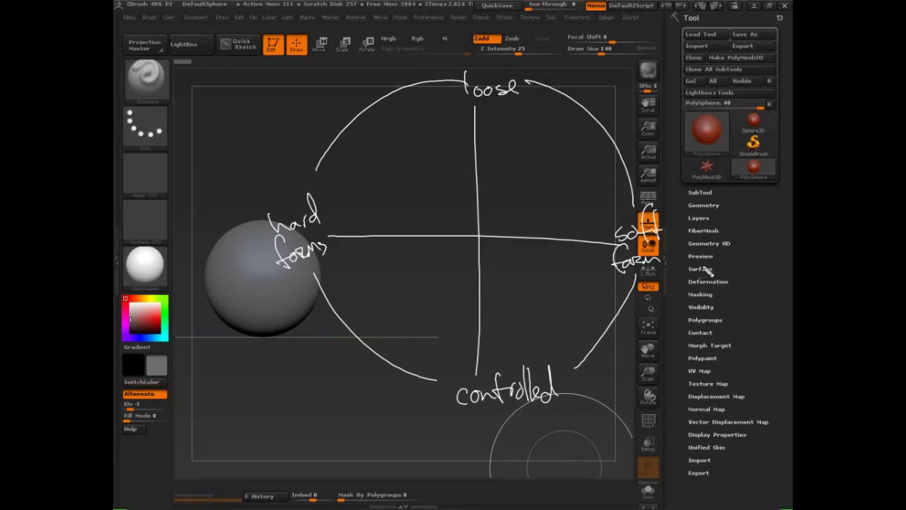
Step: Add arrowheads to both ends of the vertical axis and handwrite "Baroque" and an artist's name above loose
{"action": "left_click_drag", "start_coordinate": [469, 117], "coordinate": [482, 118]}
{"action": "left_click_drag", "start_coordinate": [473, 378], "coordinate": [482, 367]}
{"action": "mouse_move", "coordinate": [500, 54]}
{"action": "left_mouse_down"}
{"action": "mouse_move", "coordinate": [504, 68]}
{"action": "mouse_move", "coordinate": [551, 70]}
{"action": "mouse_move", "coordinate": [592, 54]}
{"action": "left_mouse_up"}
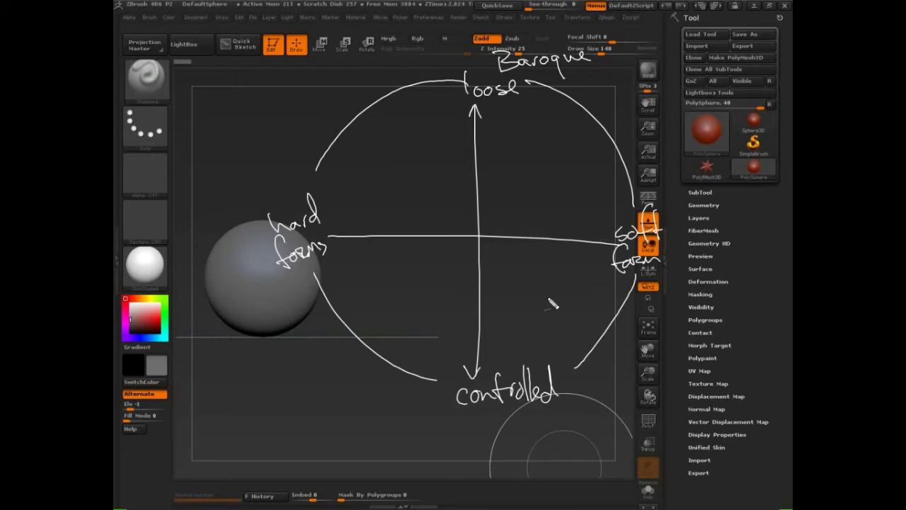
{"action": "left_click_drag", "start_coordinate": [537, 36], "coordinate": [549, 32]}
{"action": "mouse_move", "coordinate": [544, 26]}
{"action": "left_mouse_down"}
{"action": "mouse_move", "coordinate": [544, 42]}
{"action": "mouse_move", "coordinate": [603, 32]}
{"action": "left_mouse_up"}
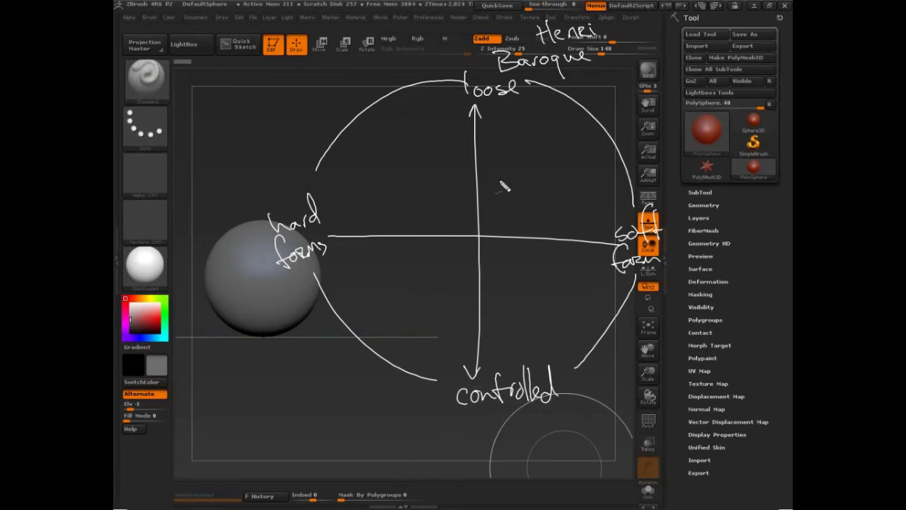
{"action": "mouse_move", "coordinate": [522, 182]}
{"action": "left_mouse_down"}
{"action": "mouse_move", "coordinate": [386, 186]}
{"action": "mouse_move", "coordinate": [405, 190]}
{"action": "left_mouse_up"}
{"action": "left_click_drag", "start_coordinate": [515, 163], "coordinate": [513, 189]}
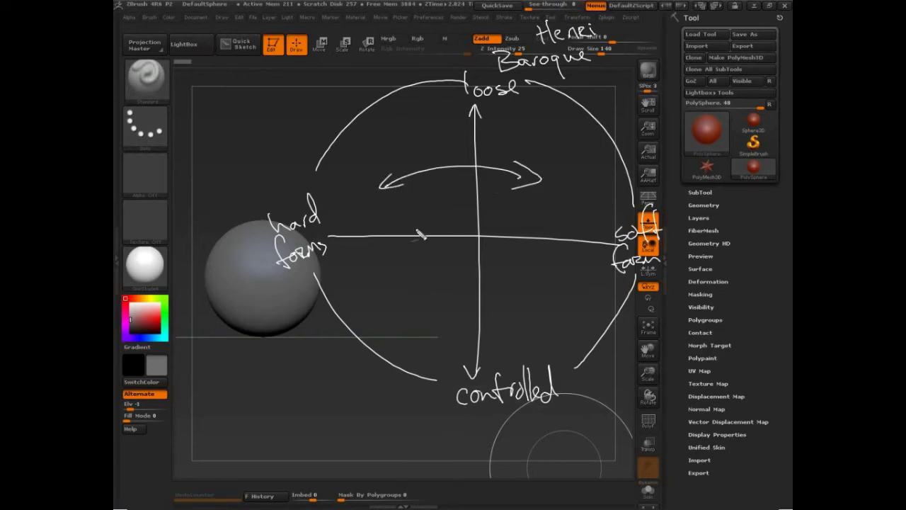
{"action": "key", "text": "ctrl+z"}
{"action": "key", "text": "ctrl+z"}
{"action": "key", "text": "ctrl+z"}
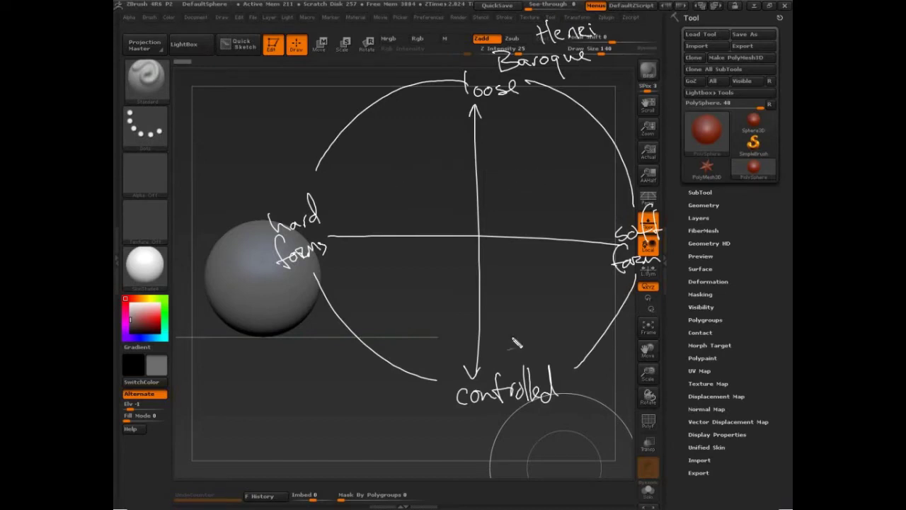
{"action": "mouse_move", "coordinate": [423, 135]}
{"action": "left_mouse_down"}
{"action": "mouse_move", "coordinate": [419, 290]}
{"action": "mouse_move", "coordinate": [428, 284]}
{"action": "mouse_move", "coordinate": [423, 171]}
{"action": "left_mouse_up"}
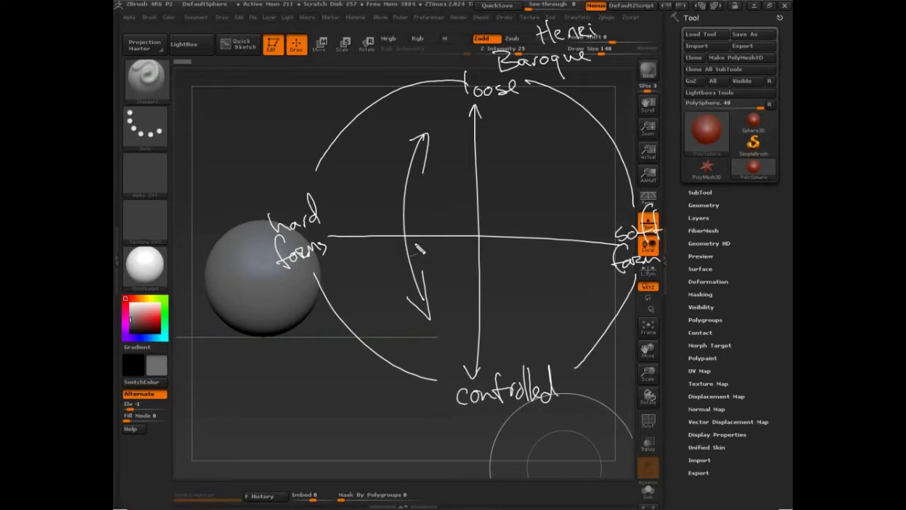
{"action": "key", "text": "ctrl+z"}
{"action": "key", "text": "ctrl+z"}
{"action": "key", "text": "ctrl+z"}
Step: Handwrite "clay" near loose with a curved arrow down to "planar", and circle planar and controlled
{"action": "left_click_drag", "start_coordinate": [426, 120], "coordinate": [426, 134]}
{"action": "mouse_move", "coordinate": [424, 92]}
{"action": "left_mouse_down"}
{"action": "mouse_move", "coordinate": [433, 120]}
{"action": "mouse_move", "coordinate": [455, 126]}
{"action": "mouse_move", "coordinate": [413, 197]}
{"action": "mouse_move", "coordinate": [410, 309]}
{"action": "left_mouse_up"}
{"action": "left_click_drag", "start_coordinate": [402, 306], "coordinate": [414, 287]}
{"action": "mouse_move", "coordinate": [403, 337]}
{"action": "left_mouse_down"}
{"action": "mouse_move", "coordinate": [413, 352]}
{"action": "mouse_move", "coordinate": [408, 344]}
{"action": "left_mouse_up"}
{"action": "mouse_move", "coordinate": [407, 316]}
{"action": "left_mouse_down"}
{"action": "mouse_move", "coordinate": [420, 332]}
{"action": "mouse_move", "coordinate": [465, 286]}
{"action": "left_mouse_up"}
{"action": "left_click_drag", "start_coordinate": [561, 368], "coordinate": [495, 364]}
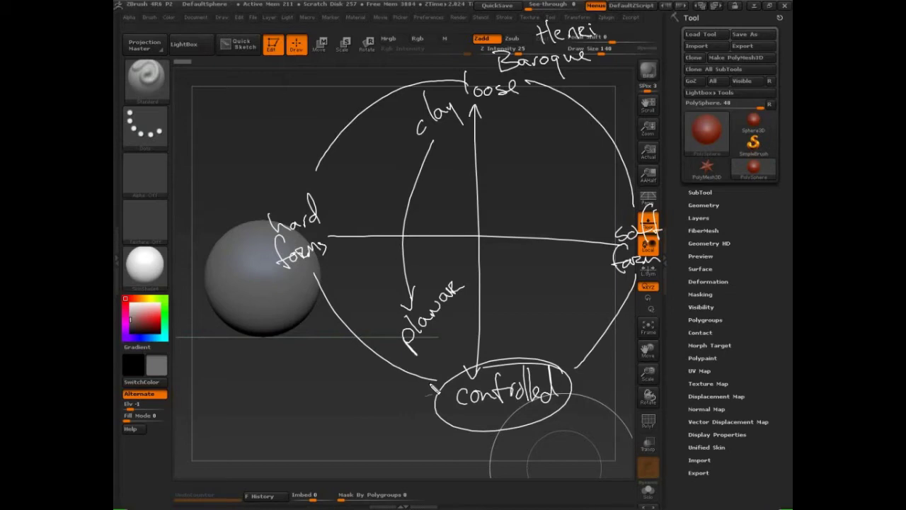
{"action": "mouse_move", "coordinate": [424, 288]}
{"action": "left_mouse_down"}
{"action": "mouse_move", "coordinate": [393, 344]}
{"action": "mouse_move", "coordinate": [442, 349]}
{"action": "mouse_move", "coordinate": [448, 276]}
{"action": "mouse_move", "coordinate": [417, 287]}
{"action": "left_mouse_up"}
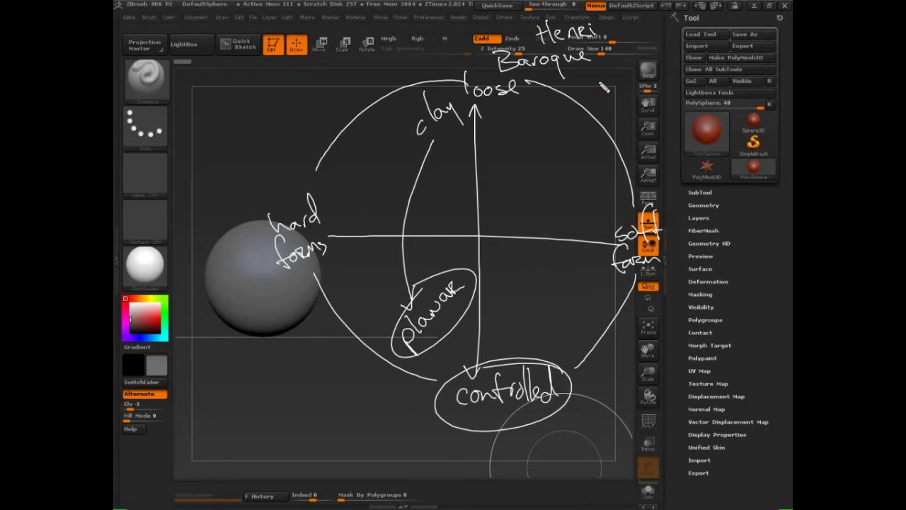
Step: Add a circled red "ZB" between loose and soft form, with red arrows pointing to it from both labels
{"action": "mouse_move", "coordinate": [598, 86]}
{"action": "left_mouse_down"}
{"action": "mouse_move", "coordinate": [636, 73]}
{"action": "mouse_move", "coordinate": [629, 93]}
{"action": "left_mouse_up"}
{"action": "mouse_move", "coordinate": [663, 65]}
{"action": "left_mouse_down"}
{"action": "mouse_move", "coordinate": [589, 85]}
{"action": "mouse_move", "coordinate": [672, 64]}
{"action": "left_mouse_up"}
{"action": "left_click_drag", "start_coordinate": [535, 83], "coordinate": [578, 84]}
{"action": "left_click_drag", "start_coordinate": [648, 179], "coordinate": [646, 106]}
{"action": "left_click_drag", "start_coordinate": [635, 115], "coordinate": [656, 115]}
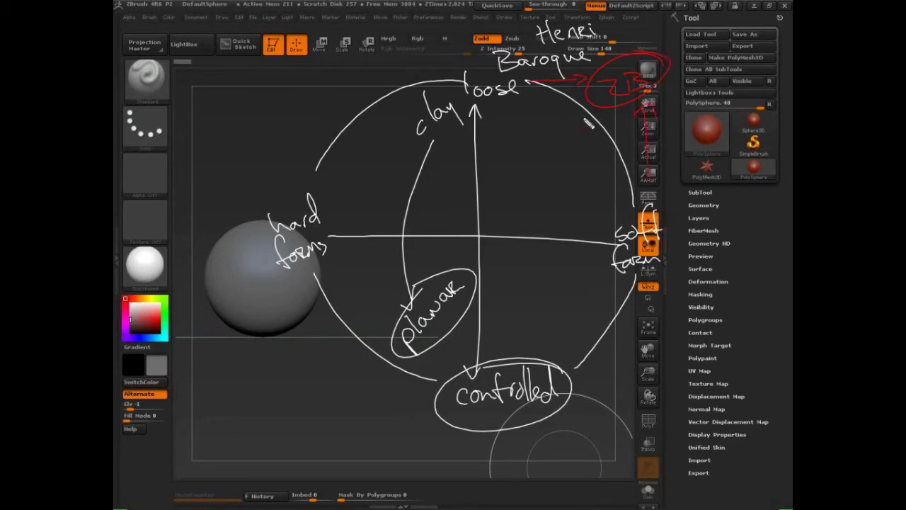
Step: Draw a red arrow from ZB to planar and a red line from ZB to controlled, overlaid with zigzags
{"action": "left_click_drag", "start_coordinate": [595, 106], "coordinate": [516, 171]}
{"action": "left_click_drag", "start_coordinate": [490, 207], "coordinate": [388, 307]}
{"action": "left_click_drag", "start_coordinate": [392, 282], "coordinate": [413, 288]}
{"action": "mouse_move", "coordinate": [605, 122]}
{"action": "left_mouse_down"}
{"action": "mouse_move", "coordinate": [526, 328]}
{"action": "mouse_move", "coordinate": [524, 360]}
{"action": "left_mouse_up"}
{"action": "mouse_move", "coordinate": [517, 332]}
{"action": "left_mouse_down"}
{"action": "mouse_move", "coordinate": [546, 336]}
{"action": "mouse_move", "coordinate": [561, 227]}
{"action": "left_mouse_up"}
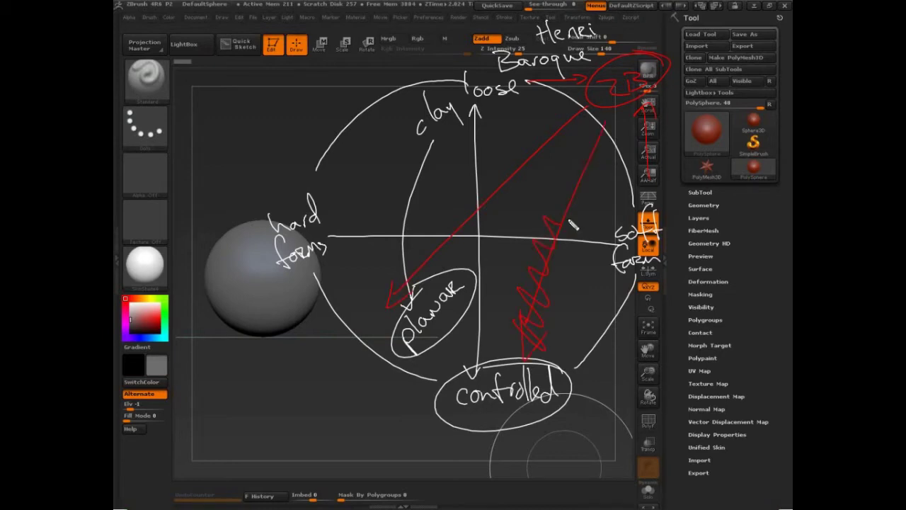
Step: Draw a red line from ZB across to the hard-forms side and add a second circled "ZB" there
{"action": "left_click_drag", "start_coordinate": [581, 96], "coordinate": [266, 111]}
{"action": "left_click_drag", "start_coordinate": [294, 94], "coordinate": [320, 112]}
{"action": "mouse_move", "coordinate": [327, 67]}
{"action": "left_mouse_down"}
{"action": "mouse_move", "coordinate": [343, 129]}
{"action": "mouse_move", "coordinate": [301, 58]}
{"action": "mouse_move", "coordinate": [271, 86]}
{"action": "mouse_move", "coordinate": [314, 95]}
{"action": "left_mouse_up"}
{"action": "mouse_move", "coordinate": [321, 76]}
{"action": "left_mouse_down"}
{"action": "mouse_move", "coordinate": [320, 93]}
{"action": "mouse_move", "coordinate": [255, 106]}
{"action": "left_mouse_up"}
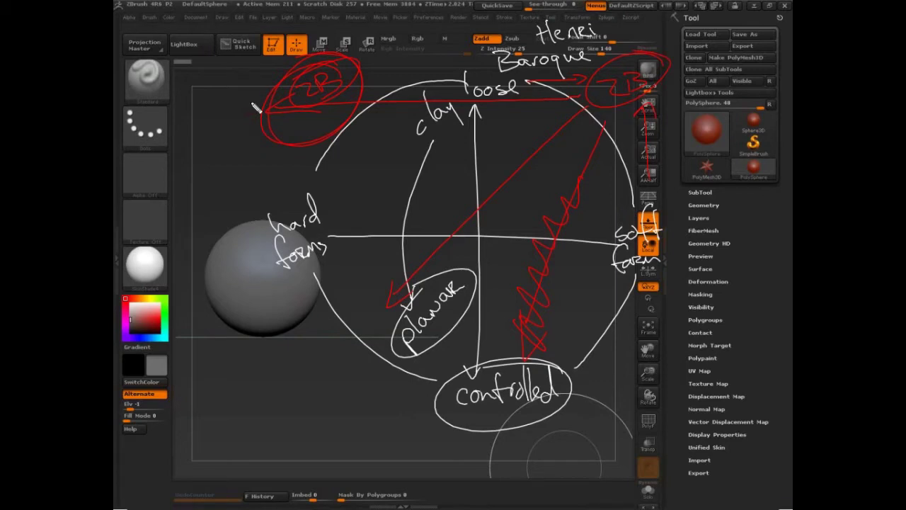
Step: Clear the annotations and handwrite "type" on the empty canvas above the sphere
{"action": "key", "text": "e"}
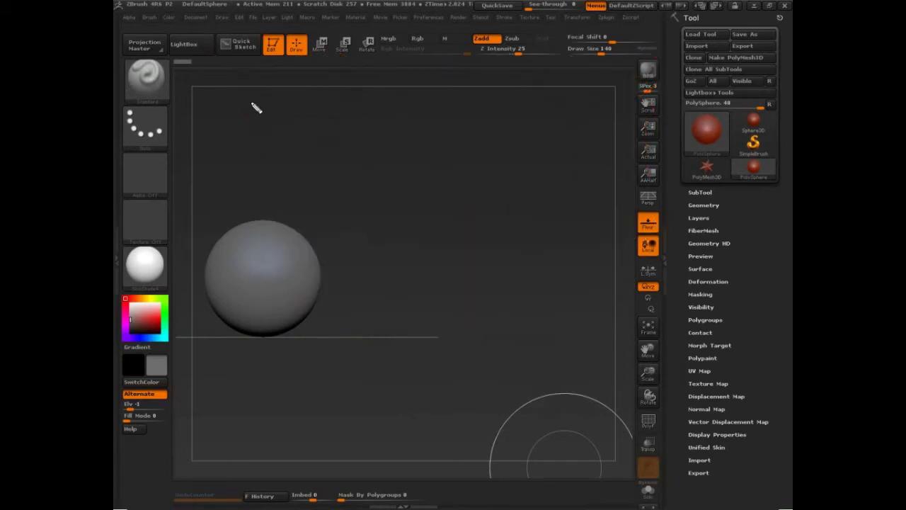
{"action": "left_click_drag", "start_coordinate": [413, 119], "coordinate": [420, 135]}
{"action": "key", "text": "e"}
{"action": "left_click_drag", "start_coordinate": [412, 85], "coordinate": [413, 141]}
{"action": "mouse_move", "coordinate": [396, 124]}
{"action": "left_mouse_down"}
{"action": "mouse_move", "coordinate": [422, 120]}
{"action": "mouse_move", "coordinate": [438, 131]}
{"action": "mouse_move", "coordinate": [442, 169]}
{"action": "left_mouse_up"}
{"action": "left_click_drag", "start_coordinate": [454, 115], "coordinate": [456, 168]}
{"action": "mouse_move", "coordinate": [455, 121]}
{"action": "left_mouse_down"}
{"action": "mouse_move", "coordinate": [460, 135]}
{"action": "mouse_move", "coordinate": [483, 117]}
{"action": "mouse_move", "coordinate": [487, 132]}
{"action": "left_mouse_up"}
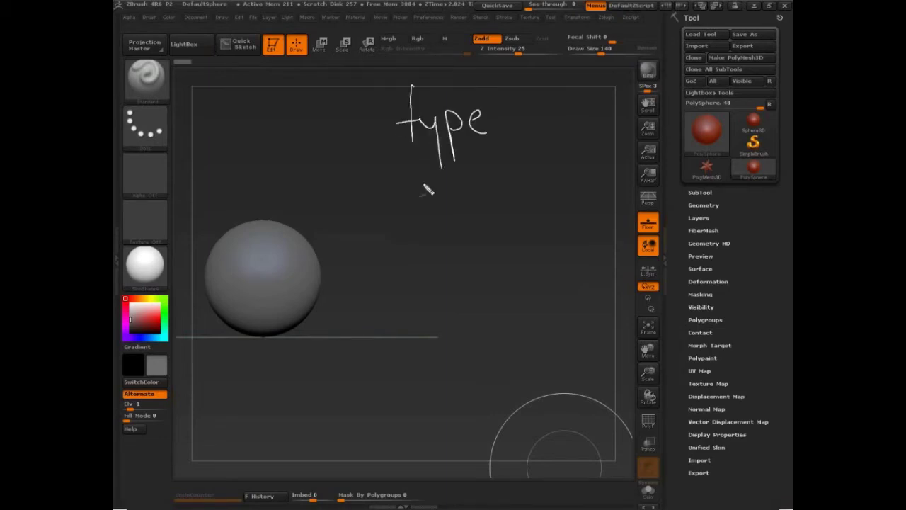
Step: Handwrite "setting" directly below the word type
{"action": "left_click_drag", "start_coordinate": [427, 186], "coordinate": [407, 211]}
{"action": "left_click_drag", "start_coordinate": [434, 198], "coordinate": [453, 207]}
{"action": "mouse_move", "coordinate": [459, 160]}
{"action": "left_mouse_down"}
{"action": "mouse_move", "coordinate": [460, 207]}
{"action": "mouse_move", "coordinate": [473, 206]}
{"action": "left_mouse_up"}
{"action": "mouse_move", "coordinate": [453, 174]}
{"action": "left_mouse_down"}
{"action": "mouse_move", "coordinate": [489, 173]}
{"action": "mouse_move", "coordinate": [526, 202]}
{"action": "mouse_move", "coordinate": [521, 225]}
{"action": "left_mouse_up"}
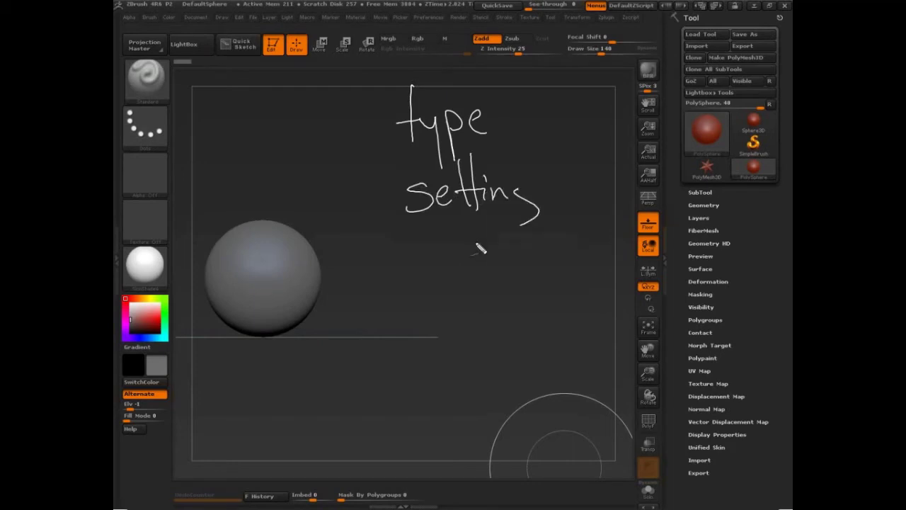
Step: Handwrite "workflows" below "setting", put a dash before each of the three words and underline "workflows"
{"action": "mouse_move", "coordinate": [412, 239]}
{"action": "left_mouse_down"}
{"action": "mouse_move", "coordinate": [481, 246]}
{"action": "mouse_move", "coordinate": [505, 259]}
{"action": "left_mouse_up"}
{"action": "mouse_move", "coordinate": [538, 214]}
{"action": "left_mouse_down"}
{"action": "mouse_move", "coordinate": [527, 261]}
{"action": "mouse_move", "coordinate": [587, 245]}
{"action": "mouse_move", "coordinate": [608, 260]}
{"action": "left_mouse_up"}
{"action": "left_click_drag", "start_coordinate": [386, 257], "coordinate": [398, 257]}
{"action": "left_click_drag", "start_coordinate": [375, 198], "coordinate": [388, 198]}
{"action": "left_click_drag", "start_coordinate": [363, 130], "coordinate": [387, 129]}
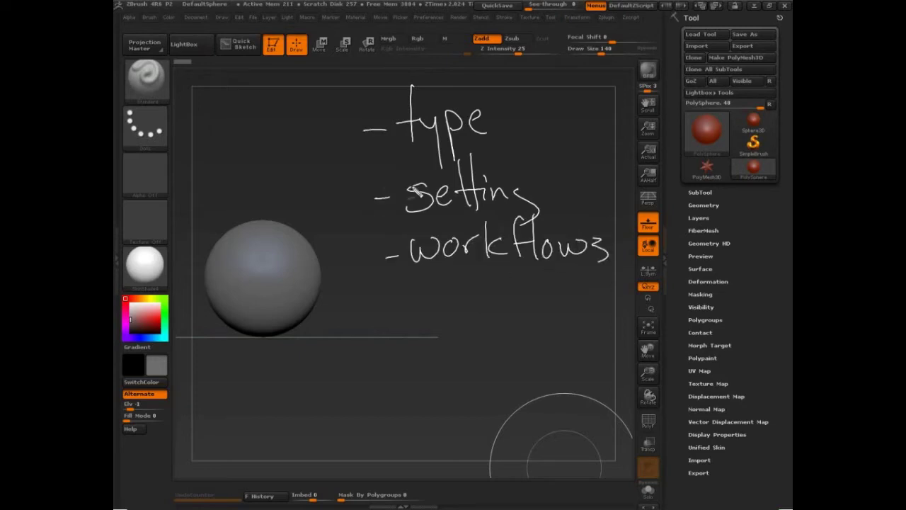
{"action": "mouse_move", "coordinate": [404, 272]}
{"action": "left_mouse_down"}
{"action": "mouse_move", "coordinate": [489, 269]}
{"action": "mouse_move", "coordinate": [589, 283]}
{"action": "left_mouse_up"}
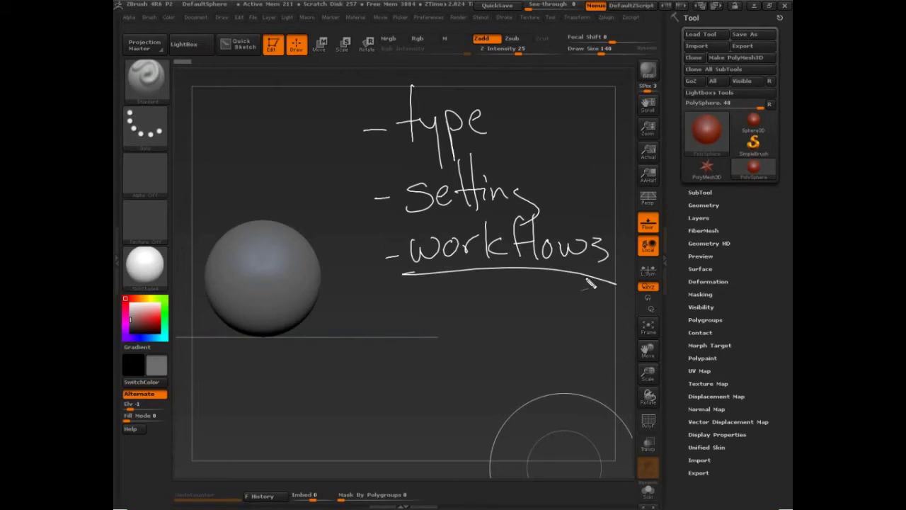
Step: Handwrite "+ chunking" beneath the underlined "workflows" and circle it twice
{"action": "left_click_drag", "start_coordinate": [451, 298], "coordinate": [520, 303]}
{"action": "left_click_drag", "start_coordinate": [536, 296], "coordinate": [561, 303]}
{"action": "mouse_move", "coordinate": [570, 276]}
{"action": "left_mouse_down"}
{"action": "mouse_move", "coordinate": [575, 303]}
{"action": "mouse_move", "coordinate": [599, 298]}
{"action": "mouse_move", "coordinate": [617, 320]}
{"action": "mouse_move", "coordinate": [460, 311]}
{"action": "mouse_move", "coordinate": [524, 324]}
{"action": "left_mouse_up"}
{"action": "left_click", "coordinate": [585, 279]}
{"action": "left_click_drag", "start_coordinate": [613, 333], "coordinate": [637, 328]}
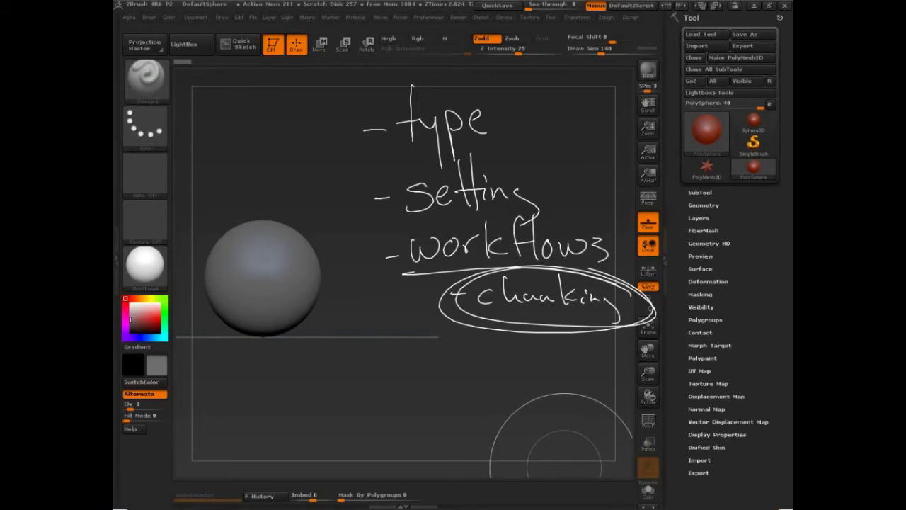
Step: Clear the notes and handwrite "Thieme" above the sphere with a double-headed arc over "ie" and a double underline
{"action": "key", "text": "Escape"}
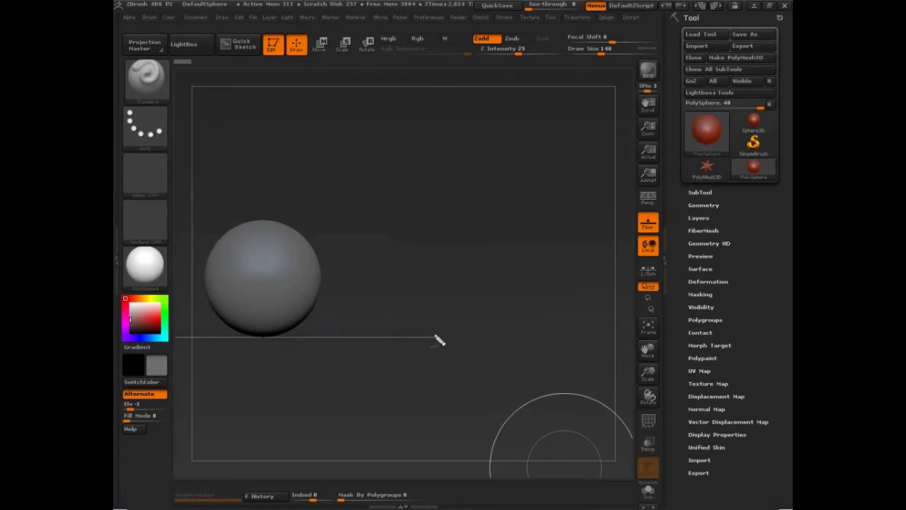
{"action": "mouse_move", "coordinate": [284, 125]}
{"action": "left_mouse_down"}
{"action": "mouse_move", "coordinate": [348, 117]}
{"action": "mouse_move", "coordinate": [316, 182]}
{"action": "left_mouse_up"}
{"action": "mouse_move", "coordinate": [349, 102]}
{"action": "left_mouse_down"}
{"action": "mouse_move", "coordinate": [390, 170]}
{"action": "mouse_move", "coordinate": [404, 169]}
{"action": "mouse_move", "coordinate": [401, 142]}
{"action": "mouse_move", "coordinate": [433, 167]}
{"action": "left_mouse_up"}
{"action": "left_click_drag", "start_coordinate": [438, 170], "coordinate": [504, 164]}
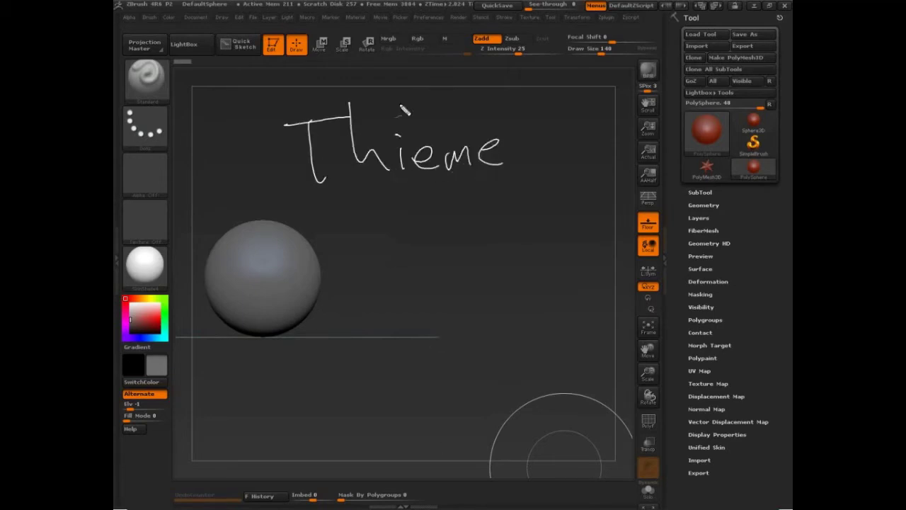
{"action": "mouse_move", "coordinate": [402, 102]}
{"action": "left_mouse_down"}
{"action": "mouse_move", "coordinate": [398, 122]}
{"action": "mouse_move", "coordinate": [421, 116]}
{"action": "mouse_move", "coordinate": [423, 100]}
{"action": "mouse_move", "coordinate": [391, 119]}
{"action": "mouse_move", "coordinate": [423, 114]}
{"action": "left_mouse_up"}
{"action": "mouse_move", "coordinate": [315, 214]}
{"action": "left_mouse_down"}
{"action": "mouse_move", "coordinate": [529, 196]}
{"action": "mouse_move", "coordinate": [536, 202]}
{"action": "left_mouse_up"}
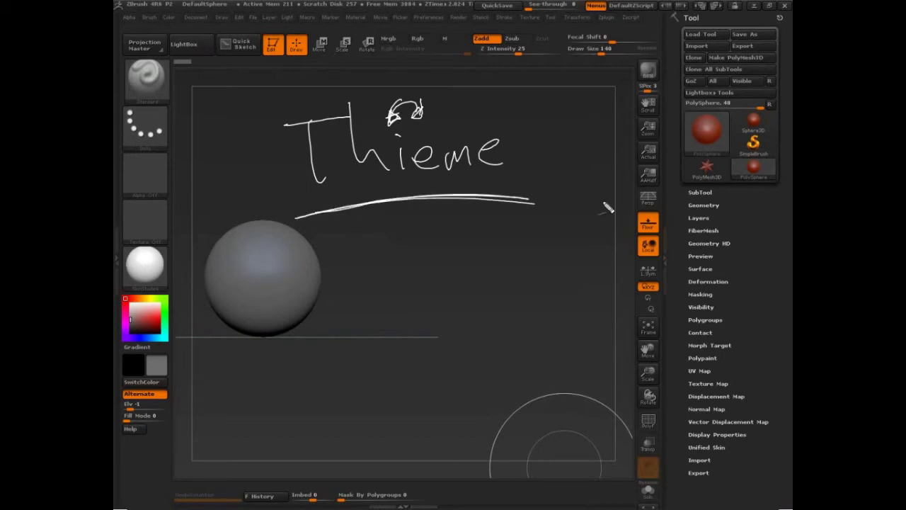
Step: In the sculpting brush library, draw a line from the Clay brush down to its description and box the base type area
{"action": "key", "text": "Escape"}
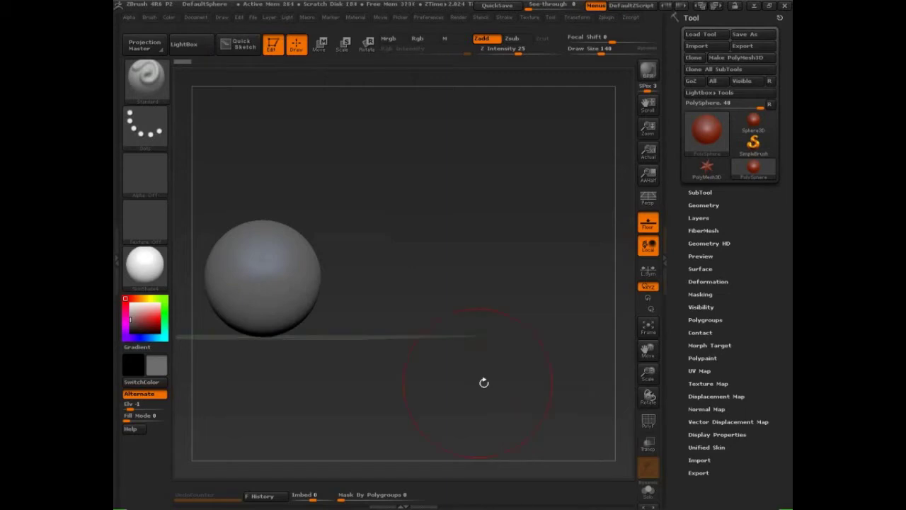
{"action": "left_click_drag", "start_coordinate": [472, 396], "coordinate": [570, 429], "text": "alt"}
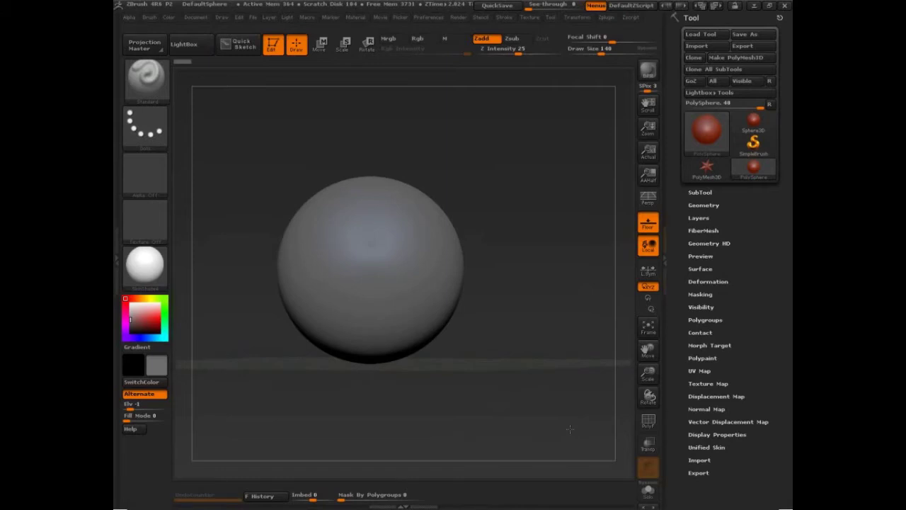
{"action": "left_click", "coordinate": [157, 85]}
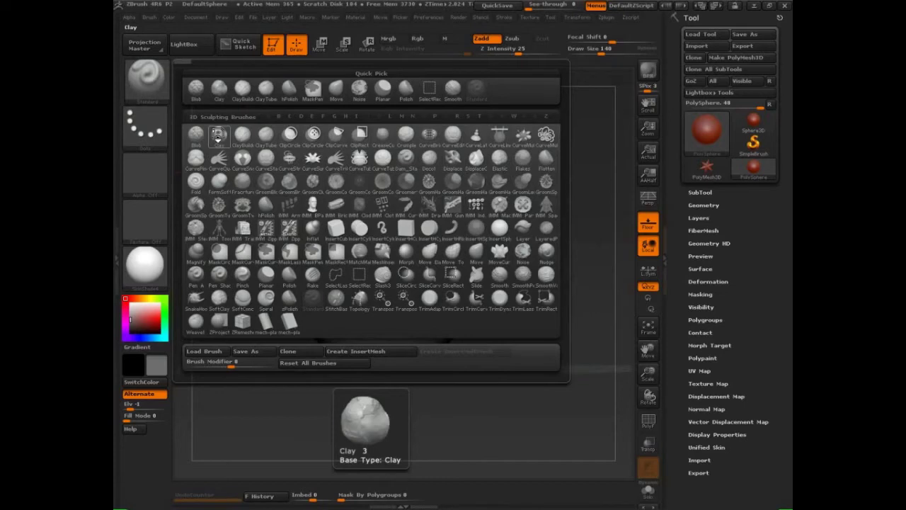
{"action": "key", "text": "ctrl+shift+d"}
{"action": "mouse_move", "coordinate": [214, 138]}
{"action": "left_mouse_down"}
{"action": "mouse_move", "coordinate": [268, 186]}
{"action": "mouse_move", "coordinate": [305, 417]}
{"action": "mouse_move", "coordinate": [380, 441]}
{"action": "mouse_move", "coordinate": [388, 458]}
{"action": "mouse_move", "coordinate": [322, 443]}
{"action": "mouse_move", "coordinate": [371, 440]}
{"action": "mouse_move", "coordinate": [333, 445]}
{"action": "left_mouse_up"}
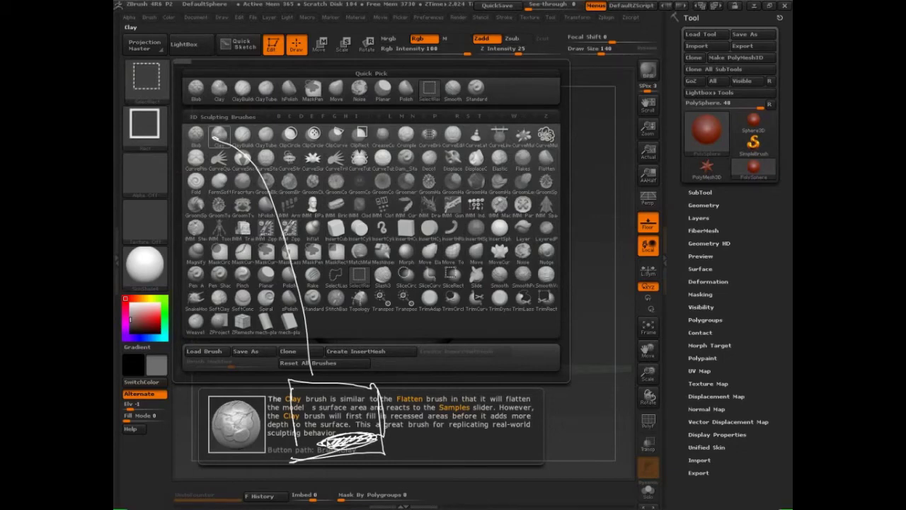
{"action": "key", "text": "Escape"}
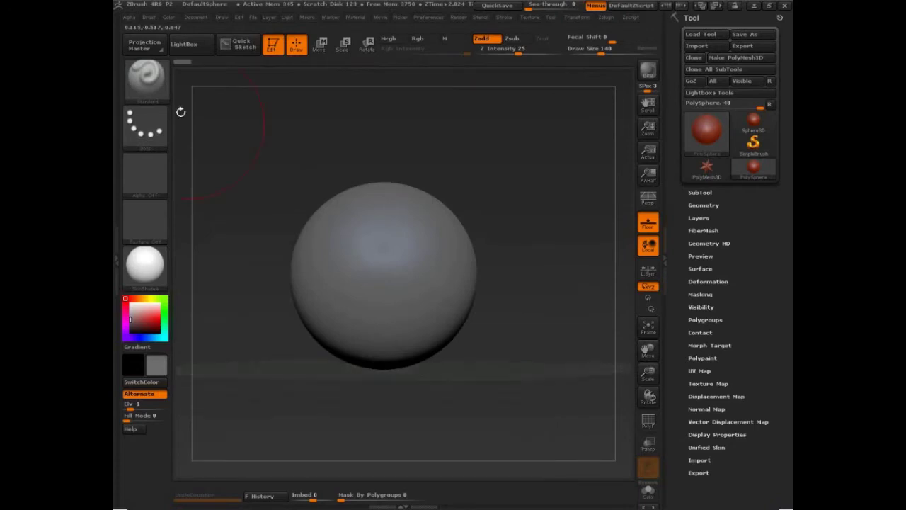
{"action": "key", "text": "b"}
{"action": "left_click_drag", "start_coordinate": [525, 350], "coordinate": [563, 350], "text": "alt"}
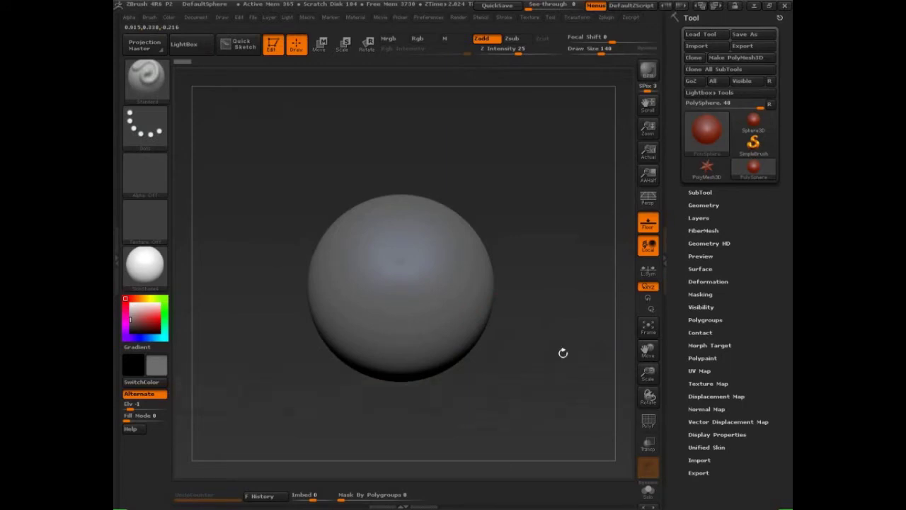
{"action": "left_click_drag", "start_coordinate": [571, 366], "coordinate": [573, 368], "text": "alt"}
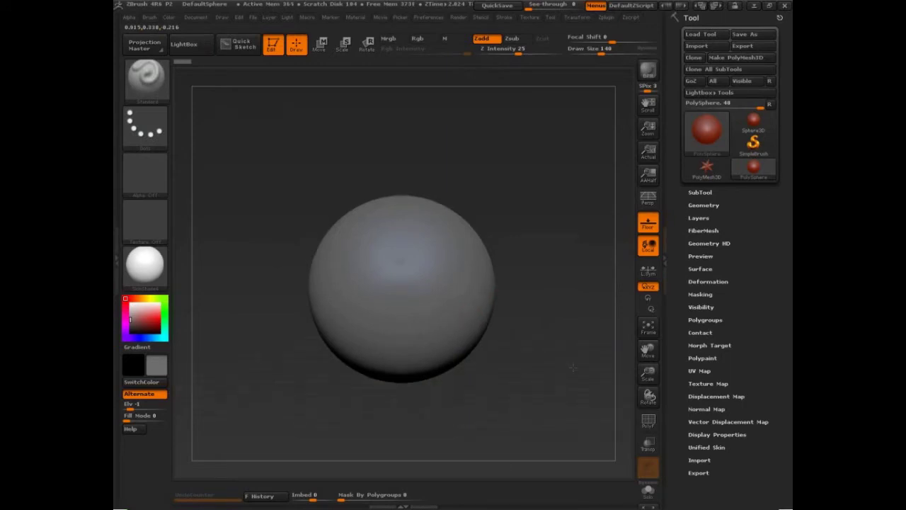
{"action": "key", "text": "b"}
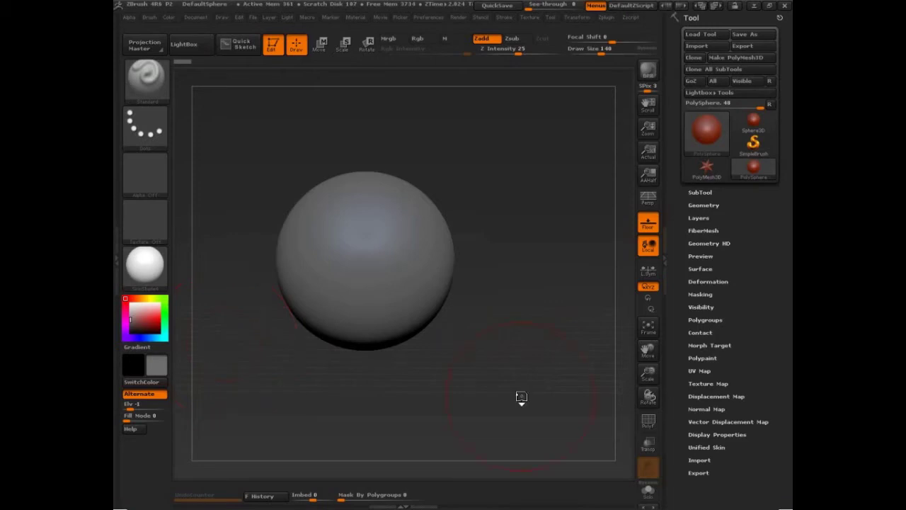
Step: Draw a tilted white ellipse over the sphere's upper right side and arrows pointing at the brush cursor's outer ring
{"action": "mouse_move", "coordinate": [524, 390]}
{"action": "left_mouse_down"}
{"action": "mouse_move", "coordinate": [540, 407]}
{"action": "mouse_move", "coordinate": [524, 420]}
{"action": "left_mouse_up"}
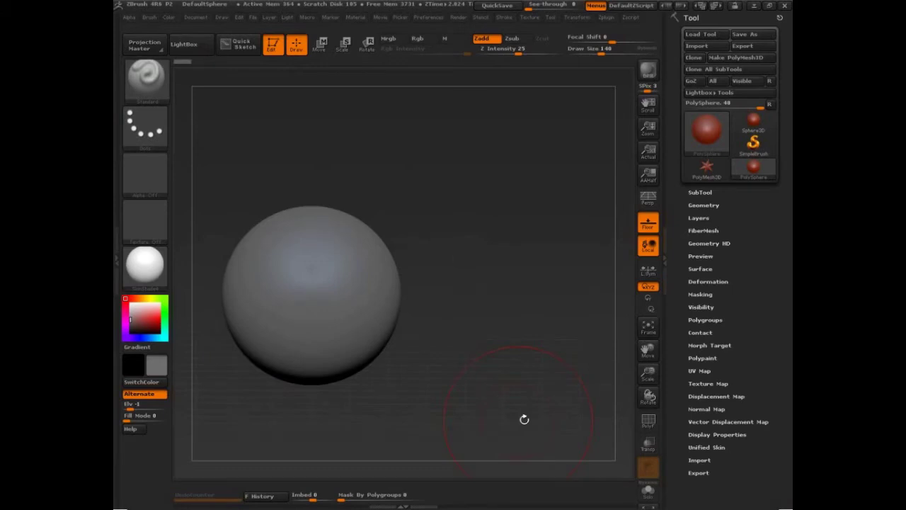
{"action": "left_click_drag", "start_coordinate": [525, 419], "coordinate": [534, 437], "text": "alt"}
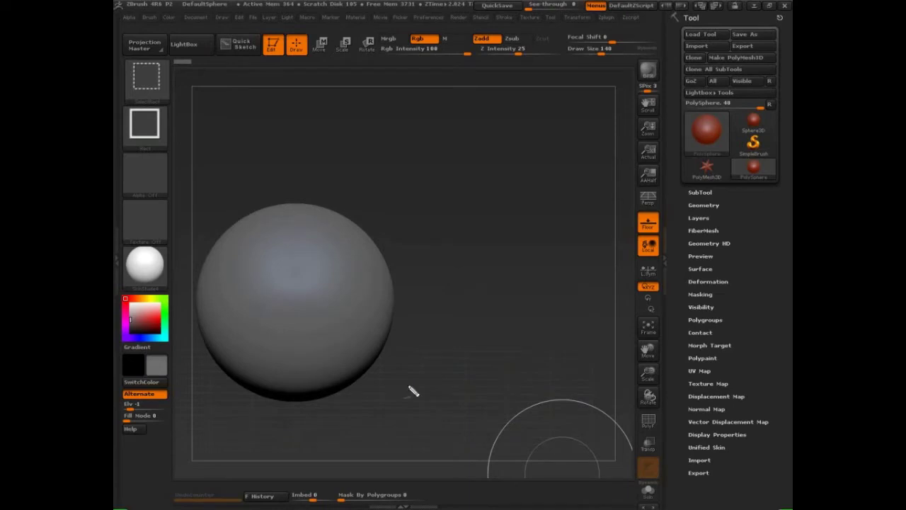
{"action": "mouse_move", "coordinate": [347, 193]}
{"action": "left_mouse_down", "text": "ctrl+shift"}
{"action": "mouse_move", "coordinate": [299, 199]}
{"action": "mouse_move", "coordinate": [420, 267]}
{"action": "mouse_move", "coordinate": [289, 219]}
{"action": "mouse_move", "coordinate": [414, 320]}
{"action": "mouse_move", "coordinate": [379, 219]}
{"action": "mouse_move", "coordinate": [323, 188]}
{"action": "mouse_move", "coordinate": [424, 311]}
{"action": "mouse_move", "coordinate": [410, 249]}
{"action": "mouse_move", "coordinate": [292, 219]}
{"action": "mouse_move", "coordinate": [423, 323]}
{"action": "left_mouse_up", "text": "ctrl+shift"}
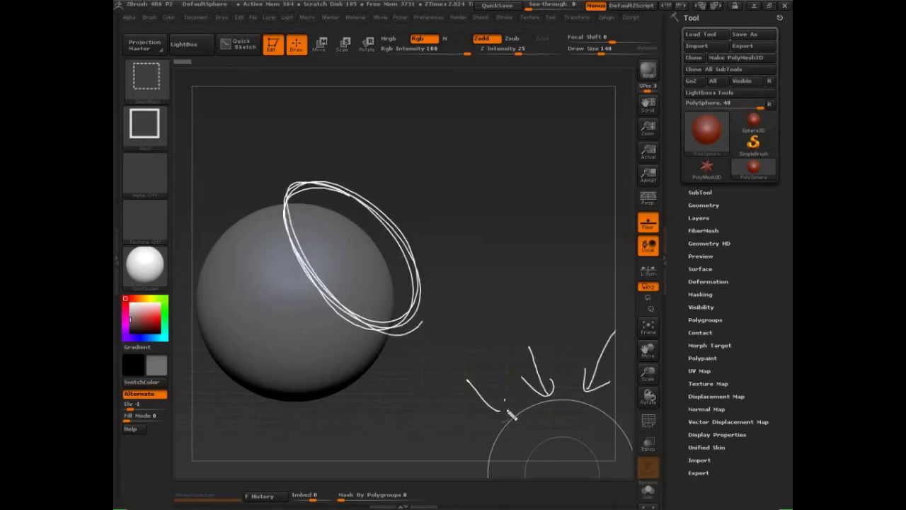
{"action": "left_click_drag", "start_coordinate": [508, 411], "coordinate": [456, 432]}
Step: Trace both brush cursor rings, circle the Focal Shift setting, and mark the gap between the rings with a double arrow and hatching
{"action": "mouse_move", "coordinate": [636, 459]}
{"action": "left_mouse_down"}
{"action": "mouse_move", "coordinate": [590, 412]}
{"action": "mouse_move", "coordinate": [543, 404]}
{"action": "mouse_move", "coordinate": [482, 506]}
{"action": "left_mouse_up"}
{"action": "left_click_drag", "start_coordinate": [559, 443], "coordinate": [529, 458]}
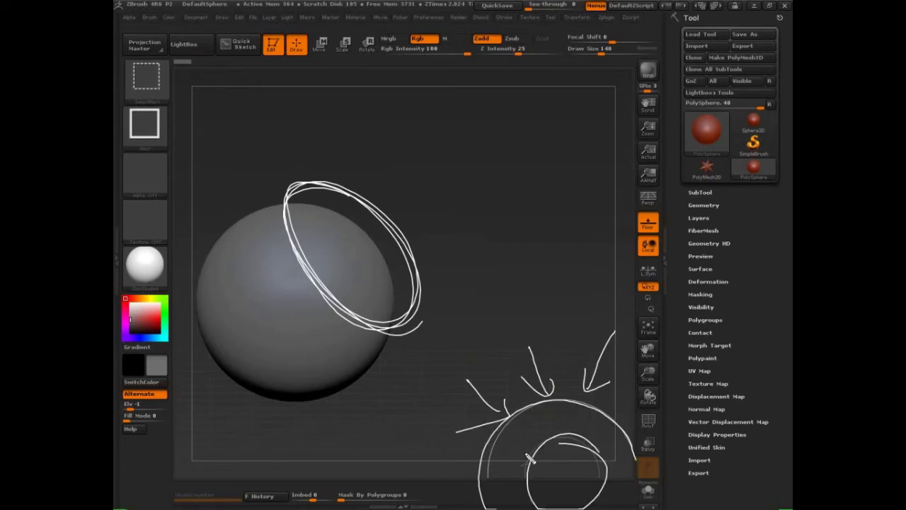
{"action": "mouse_move", "coordinate": [613, 48]}
{"action": "left_mouse_down"}
{"action": "mouse_move", "coordinate": [623, 31]}
{"action": "mouse_move", "coordinate": [602, 27]}
{"action": "left_mouse_up"}
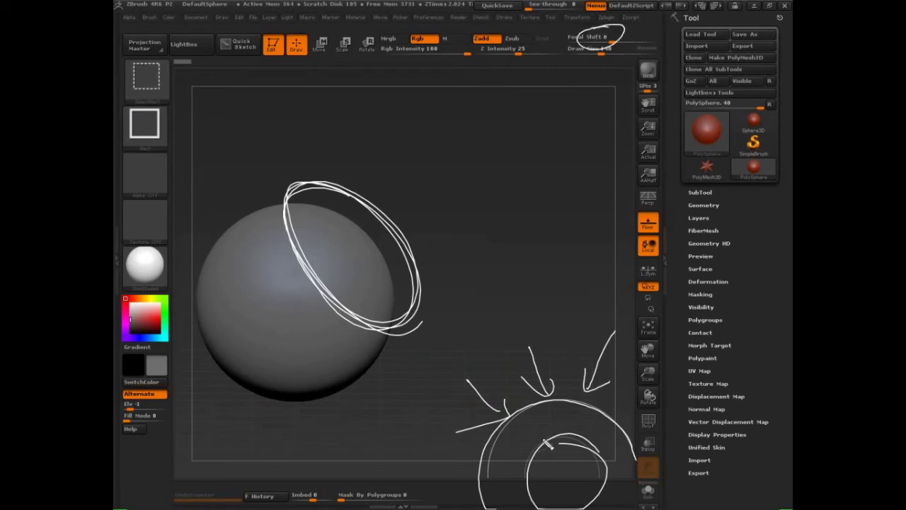
{"action": "mouse_move", "coordinate": [544, 442]}
{"action": "left_mouse_down"}
{"action": "mouse_move", "coordinate": [528, 423]}
{"action": "mouse_move", "coordinate": [541, 433]}
{"action": "mouse_move", "coordinate": [617, 439]}
{"action": "mouse_move", "coordinate": [622, 453]}
{"action": "left_mouse_up"}
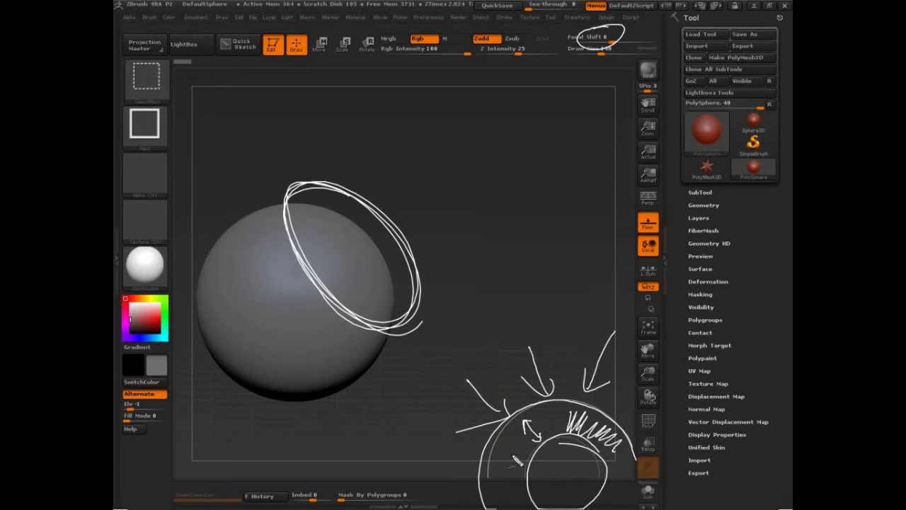
{"action": "mouse_move", "coordinate": [517, 460]}
{"action": "left_mouse_down"}
{"action": "mouse_move", "coordinate": [507, 473]}
{"action": "mouse_move", "coordinate": [522, 498]}
{"action": "left_mouse_up"}
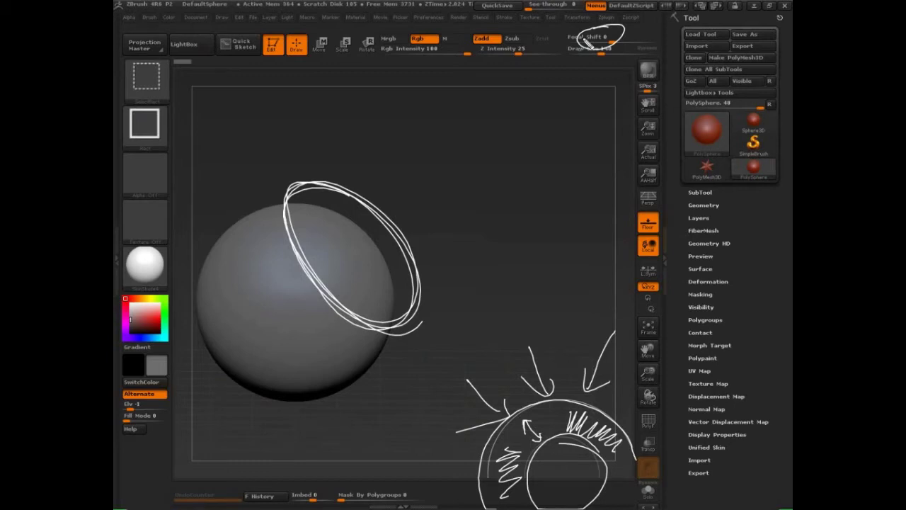
{"action": "left_click_drag", "start_coordinate": [328, 191], "coordinate": [289, 210]}
{"action": "left_click_drag", "start_coordinate": [353, 198], "coordinate": [298, 235]}
{"action": "key", "text": "ctrl+z"}
{"action": "key", "text": "ctrl+z"}
Step: Draw five roughly parallel white lines across the tilted ellipse on the sphere
{"action": "left_click_drag", "start_coordinate": [358, 198], "coordinate": [289, 206]}
{"action": "left_click_drag", "start_coordinate": [396, 242], "coordinate": [312, 272]}
{"action": "mouse_move", "coordinate": [415, 280]}
{"action": "left_mouse_down"}
{"action": "mouse_move", "coordinate": [416, 294]}
{"action": "mouse_move", "coordinate": [379, 313]}
{"action": "mouse_move", "coordinate": [347, 309]}
{"action": "left_mouse_up"}
{"action": "left_click_drag", "start_coordinate": [410, 263], "coordinate": [328, 290]}
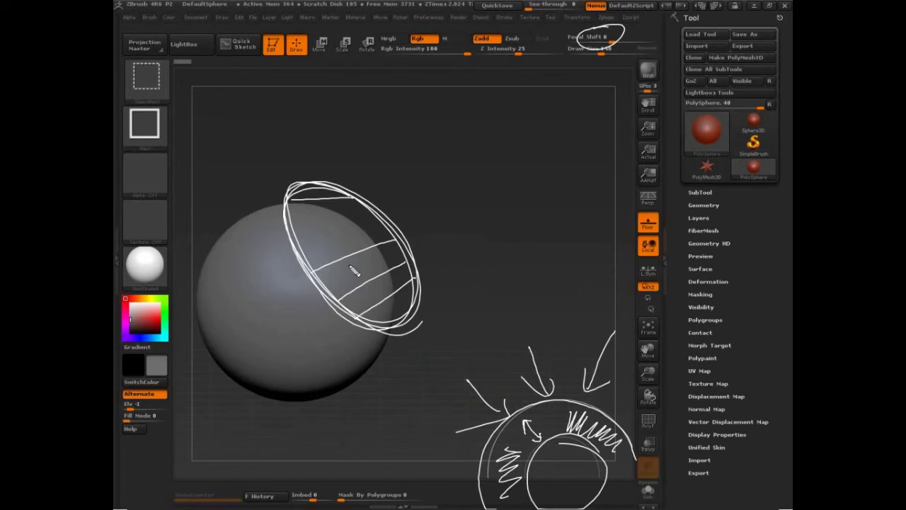
{"action": "left_click_drag", "start_coordinate": [379, 221], "coordinate": [299, 237]}
Step: Draw a green double circle around the ellipse, a red centre dot, and white arrows from the ellipse's lower edge to the circle
{"action": "mouse_move", "coordinate": [334, 170]}
{"action": "left_mouse_down"}
{"action": "mouse_move", "coordinate": [258, 255]}
{"action": "mouse_move", "coordinate": [374, 347]}
{"action": "mouse_move", "coordinate": [446, 268]}
{"action": "mouse_move", "coordinate": [323, 161]}
{"action": "mouse_move", "coordinate": [379, 351]}
{"action": "left_mouse_up"}
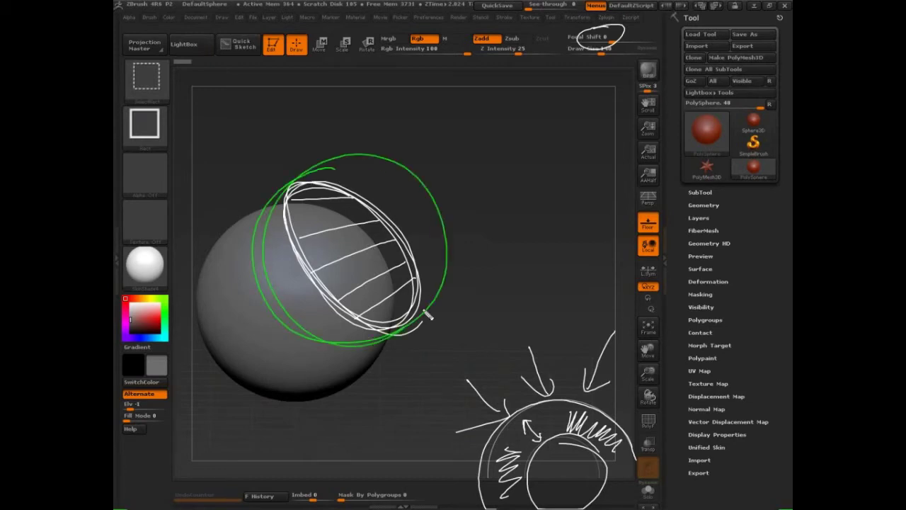
{"action": "mouse_move", "coordinate": [425, 311]}
{"action": "left_mouse_down"}
{"action": "mouse_move", "coordinate": [280, 313]}
{"action": "mouse_move", "coordinate": [369, 161]}
{"action": "left_mouse_up"}
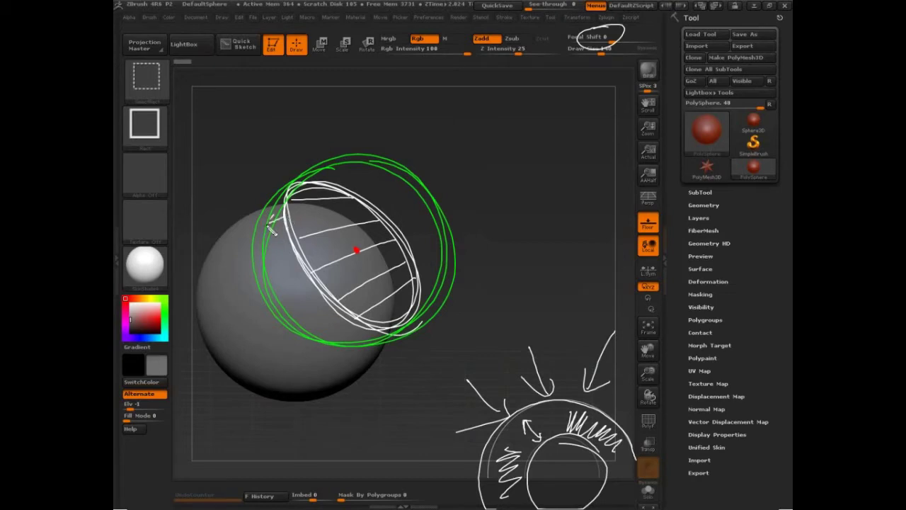
{"action": "mouse_move", "coordinate": [272, 230]}
{"action": "left_mouse_down"}
{"action": "mouse_move", "coordinate": [263, 269]}
{"action": "mouse_move", "coordinate": [273, 266]}
{"action": "mouse_move", "coordinate": [304, 331]}
{"action": "mouse_move", "coordinate": [373, 349]}
{"action": "left_mouse_up"}
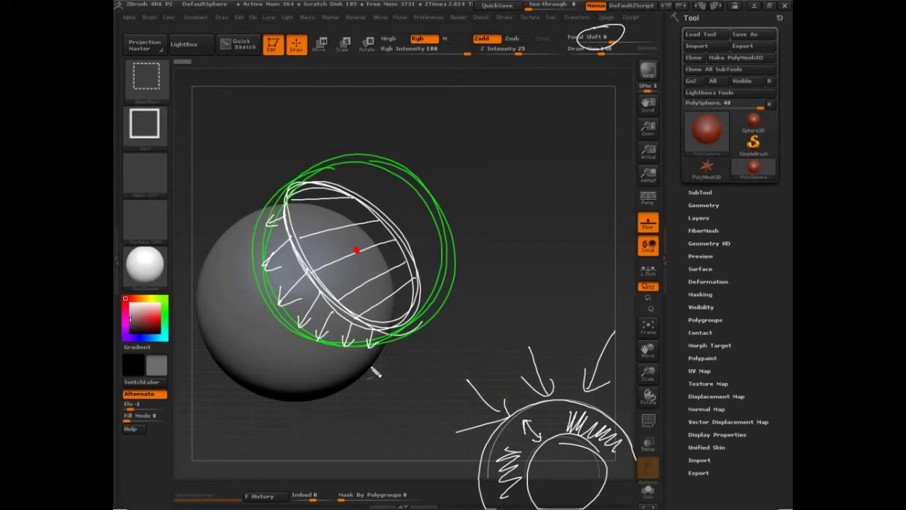
Step: Handwrite "sphere of influence" above the green circle with an arrow in front of it
{"action": "left_click_drag", "start_coordinate": [431, 109], "coordinate": [407, 123]}
{"action": "left_click_drag", "start_coordinate": [440, 111], "coordinate": [535, 107]}
{"action": "mouse_move", "coordinate": [553, 71]}
{"action": "left_mouse_down"}
{"action": "mouse_move", "coordinate": [542, 121]}
{"action": "mouse_move", "coordinate": [585, 92]}
{"action": "mouse_move", "coordinate": [595, 120]}
{"action": "mouse_move", "coordinate": [618, 106]}
{"action": "mouse_move", "coordinate": [657, 104]}
{"action": "left_mouse_up"}
{"action": "left_click", "coordinate": [564, 88]}
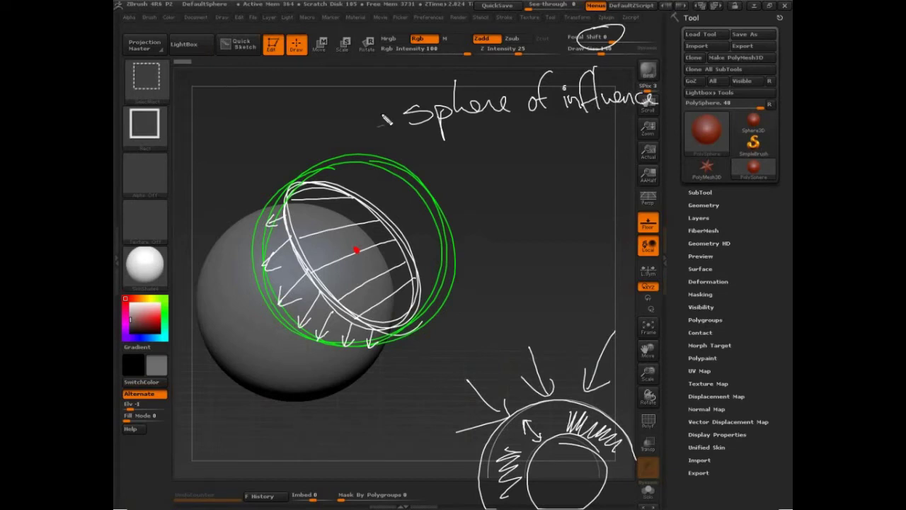
{"action": "left_click_drag", "start_coordinate": [378, 113], "coordinate": [396, 114]}
{"action": "left_click_drag", "start_coordinate": [391, 107], "coordinate": [391, 120]}
Step: Handwrite an arrow followed by "focal shift" below "sphere of influence"
{"action": "mouse_move", "coordinate": [417, 146]}
{"action": "left_mouse_down"}
{"action": "mouse_move", "coordinate": [435, 146]}
{"action": "mouse_move", "coordinate": [427, 151]}
{"action": "left_mouse_up"}
{"action": "left_click_drag", "start_coordinate": [468, 122], "coordinate": [453, 150]}
{"action": "left_click_drag", "start_coordinate": [450, 137], "coordinate": [466, 135]}
{"action": "mouse_move", "coordinate": [466, 137]}
{"action": "left_mouse_down"}
{"action": "mouse_move", "coordinate": [542, 145]}
{"action": "mouse_move", "coordinate": [581, 127]}
{"action": "mouse_move", "coordinate": [577, 146]}
{"action": "left_mouse_up"}
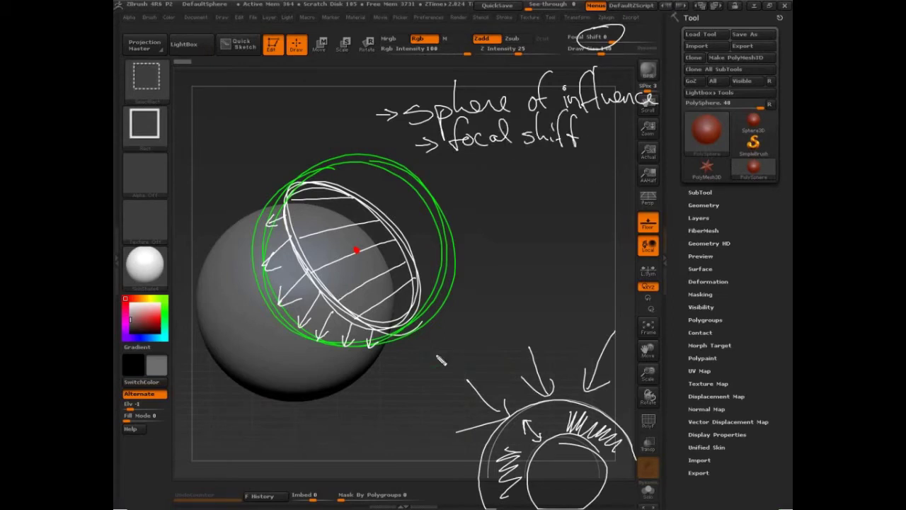
Step: Add a smaller green circle inside the large one, connect them with short radial lines, and fill the lower-left band with red zigzags
{"action": "mouse_move", "coordinate": [357, 193]}
{"action": "left_mouse_down"}
{"action": "mouse_move", "coordinate": [320, 211]}
{"action": "mouse_move", "coordinate": [314, 292]}
{"action": "mouse_move", "coordinate": [339, 201]}
{"action": "mouse_move", "coordinate": [368, 188]}
{"action": "mouse_move", "coordinate": [429, 238]}
{"action": "mouse_move", "coordinate": [444, 278]}
{"action": "left_mouse_up"}
{"action": "mouse_move", "coordinate": [425, 243]}
{"action": "left_mouse_down"}
{"action": "mouse_move", "coordinate": [450, 235]}
{"action": "mouse_move", "coordinate": [436, 204]}
{"action": "mouse_move", "coordinate": [386, 166]}
{"action": "left_mouse_up"}
{"action": "left_click_drag", "start_coordinate": [365, 184], "coordinate": [359, 160]}
{"action": "left_click_drag", "start_coordinate": [322, 185], "coordinate": [318, 171]}
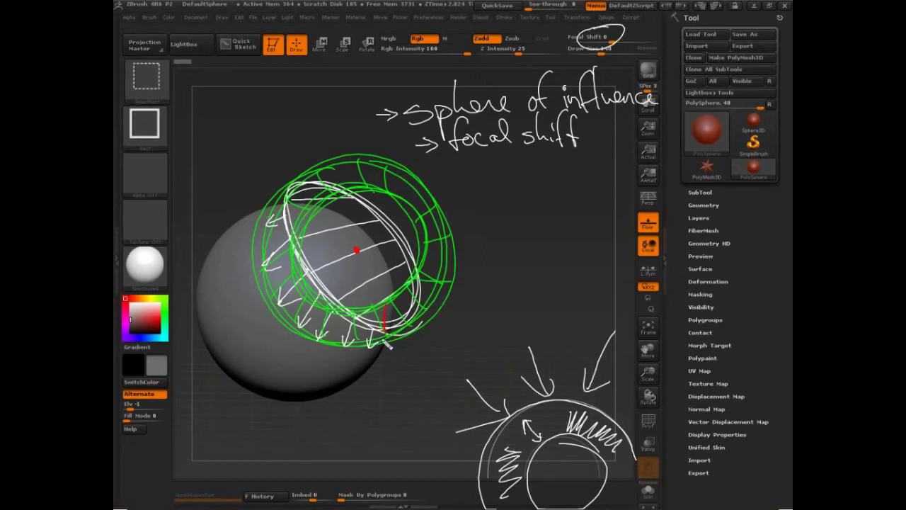
{"action": "mouse_move", "coordinate": [388, 345]}
{"action": "left_mouse_down"}
{"action": "mouse_move", "coordinate": [326, 318]}
{"action": "mouse_move", "coordinate": [289, 287]}
{"action": "mouse_move", "coordinate": [273, 230]}
{"action": "mouse_move", "coordinate": [321, 215]}
{"action": "left_mouse_up"}
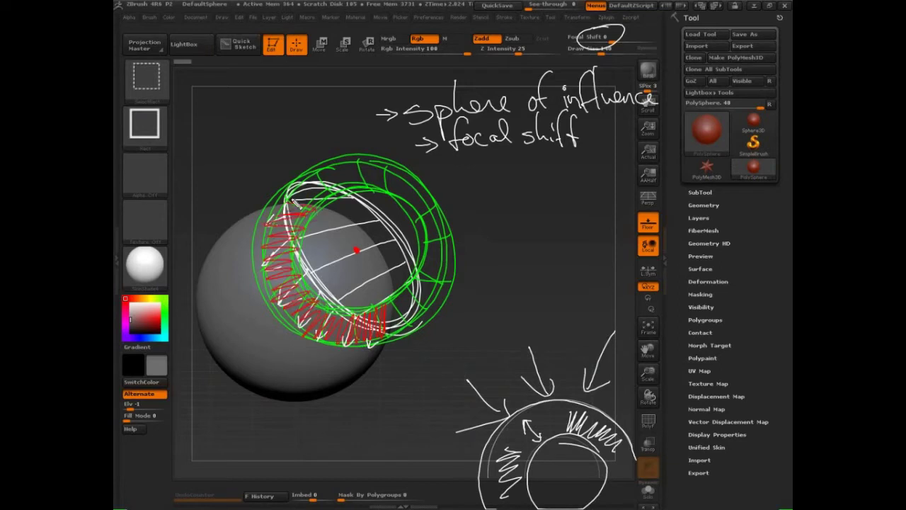
Step: Draw an arrow below "focal shift" followed by "Depth sett", and undo that lettering while keeping the arrow
{"action": "mouse_move", "coordinate": [429, 168]}
{"action": "left_mouse_down"}
{"action": "mouse_move", "coordinate": [522, 178]}
{"action": "mouse_move", "coordinate": [619, 164]}
{"action": "mouse_move", "coordinate": [627, 172]}
{"action": "mouse_move", "coordinate": [599, 175]}
{"action": "left_mouse_up"}
{"action": "key", "text": "ctrl+z"}
{"action": "key", "text": "ctrl+z"}
{"action": "key", "text": "ctrl+z"}
{"action": "key", "text": "ctrl+z"}
{"action": "key", "text": "ctrl+z"}
{"action": "key", "text": "ctrl+z"}
{"action": "key", "text": "ctrl+z"}
{"action": "key", "text": "ctrl+z"}
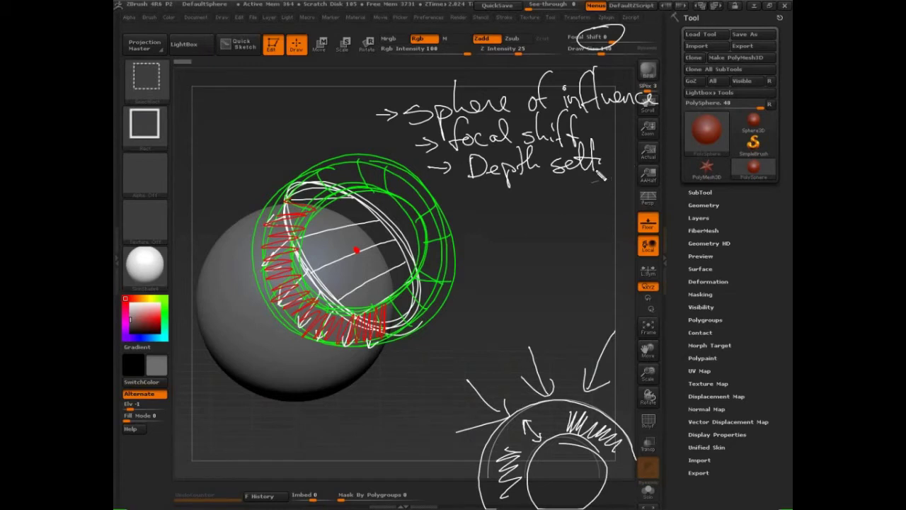
{"action": "key", "text": "ctrl+z"}
{"action": "key", "text": "ctrl+z"}
{"action": "key", "text": "ctrl+z"}
{"action": "key", "text": "ctrl+z"}
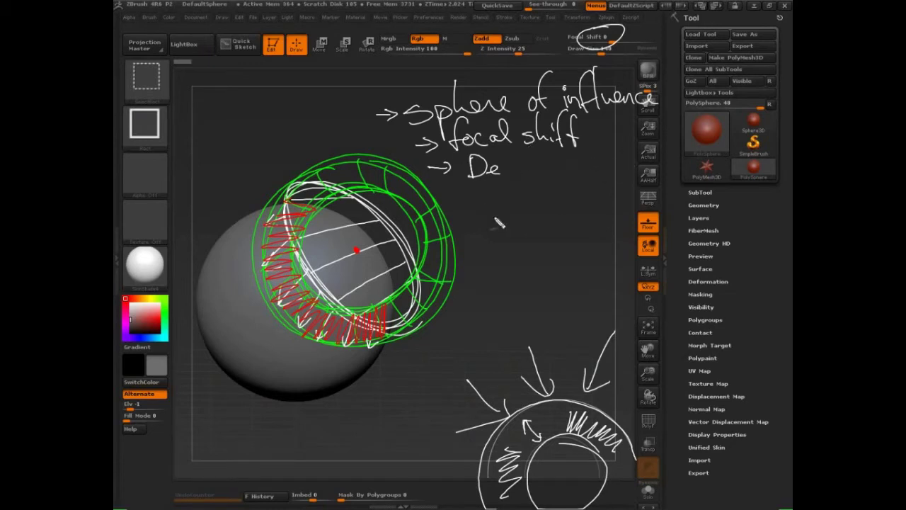
Step: Handwrite "Algorithms behavior w/ depth" after the third arrow and underline it
{"action": "mouse_move", "coordinate": [479, 167]}
{"action": "left_mouse_down"}
{"action": "mouse_move", "coordinate": [497, 160]}
{"action": "mouse_move", "coordinate": [610, 172]}
{"action": "left_mouse_up"}
{"action": "left_click_drag", "start_coordinate": [551, 167], "coordinate": [574, 166]}
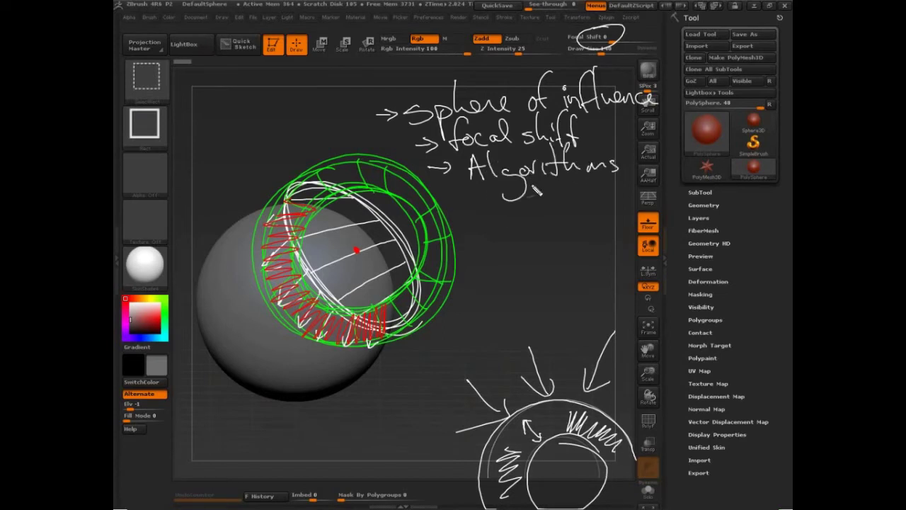
{"action": "mouse_move", "coordinate": [491, 187]}
{"action": "left_mouse_down"}
{"action": "mouse_move", "coordinate": [499, 202]}
{"action": "mouse_move", "coordinate": [602, 199]}
{"action": "left_mouse_up"}
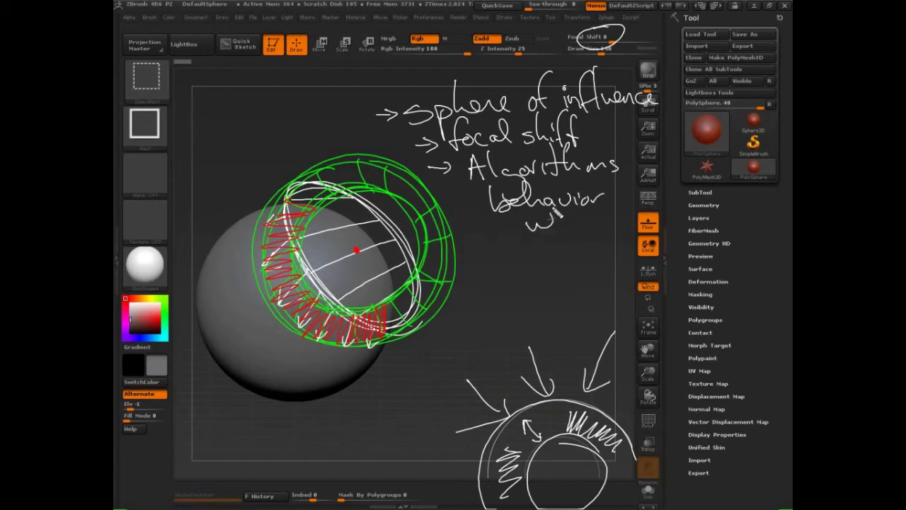
{"action": "mouse_move", "coordinate": [527, 221]}
{"action": "left_mouse_down"}
{"action": "mouse_move", "coordinate": [578, 234]}
{"action": "mouse_move", "coordinate": [633, 212]}
{"action": "mouse_move", "coordinate": [655, 216]}
{"action": "left_mouse_up"}
{"action": "left_click_drag", "start_coordinate": [523, 249], "coordinate": [657, 242]}
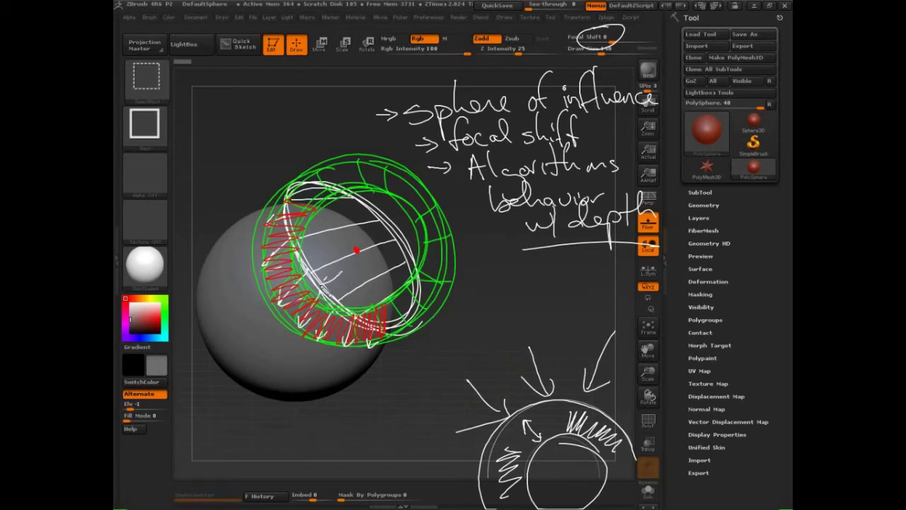
Step: Draw small white arrows inside the ellipse pointing down into the sphere's surface
{"action": "left_click_drag", "start_coordinate": [327, 277], "coordinate": [333, 286]}
{"action": "left_click_drag", "start_coordinate": [327, 251], "coordinate": [306, 266]}
{"action": "left_click_drag", "start_coordinate": [311, 253], "coordinate": [317, 263]}
Step: Handwrite an arrow and "settings" below the underline, with a long curved line looping from it up to the Picker menu
{"action": "left_click_drag", "start_coordinate": [495, 267], "coordinate": [525, 268]}
{"action": "mouse_move", "coordinate": [518, 260]}
{"action": "left_mouse_down"}
{"action": "mouse_move", "coordinate": [527, 269]}
{"action": "mouse_move", "coordinate": [518, 274]}
{"action": "left_mouse_up"}
{"action": "mouse_move", "coordinate": [558, 270]}
{"action": "left_mouse_down"}
{"action": "mouse_move", "coordinate": [546, 279]}
{"action": "mouse_move", "coordinate": [599, 263]}
{"action": "mouse_move", "coordinate": [628, 281]}
{"action": "mouse_move", "coordinate": [670, 74]}
{"action": "mouse_move", "coordinate": [446, 28]}
{"action": "mouse_move", "coordinate": [402, 32]}
{"action": "left_mouse_up"}
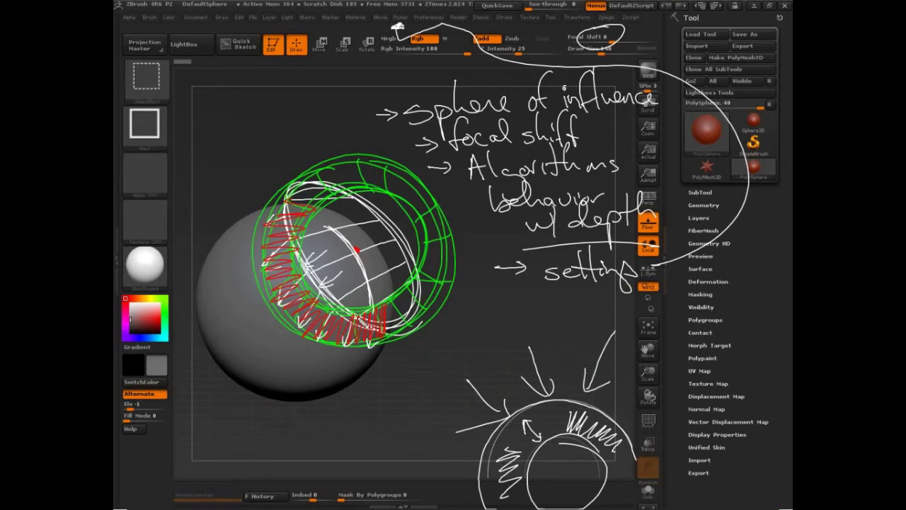
Step: Draw a smaller white ellipse inside the ringed area and handwrite an arrow with "Depth Masking" below "settings"
{"action": "left_click_drag", "start_coordinate": [327, 227], "coordinate": [384, 315]}
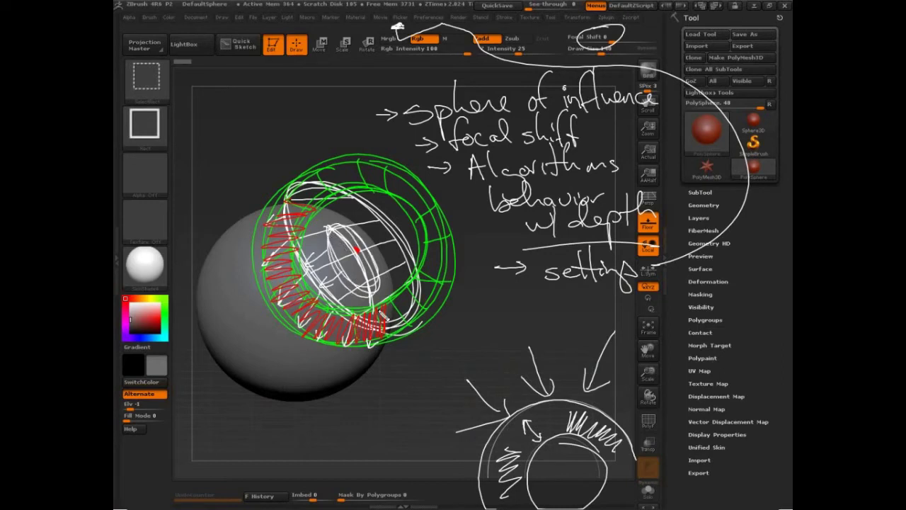
{"action": "left_click_drag", "start_coordinate": [556, 296], "coordinate": [578, 311]}
{"action": "left_click_drag", "start_coordinate": [596, 304], "coordinate": [611, 306]}
{"action": "mouse_move", "coordinate": [614, 295]}
{"action": "left_mouse_down"}
{"action": "mouse_move", "coordinate": [618, 307]}
{"action": "mouse_move", "coordinate": [668, 312]}
{"action": "mouse_move", "coordinate": [680, 297]}
{"action": "mouse_move", "coordinate": [750, 290]}
{"action": "mouse_move", "coordinate": [726, 323]}
{"action": "left_mouse_up"}
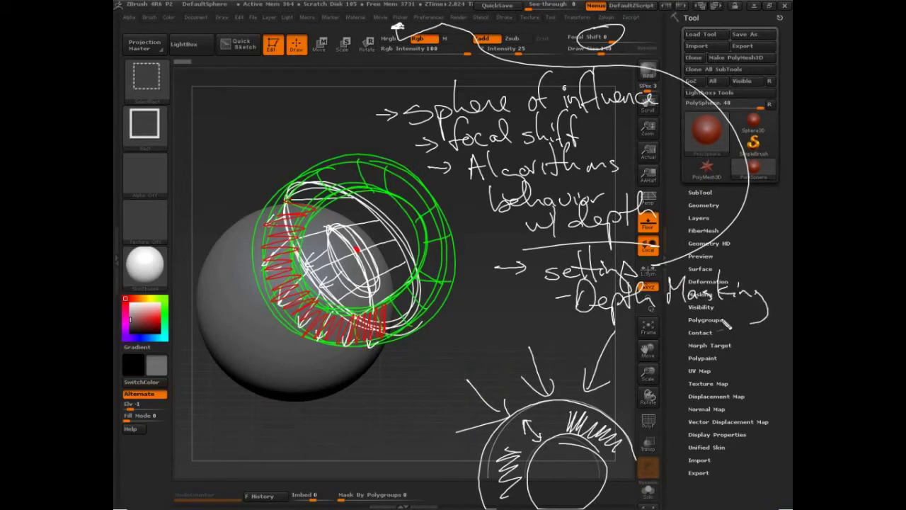
{"action": "left_click_drag", "start_coordinate": [575, 296], "coordinate": [569, 313]}
Step: Mark the center of the sphere of influence with a red dot and draw a red curve along the sphere's lower-left side
{"action": "left_click_drag", "start_coordinate": [356, 252], "coordinate": [354, 254]}
{"action": "mouse_move", "coordinate": [214, 248]}
{"action": "left_mouse_down"}
{"action": "mouse_move", "coordinate": [219, 290]}
{"action": "mouse_move", "coordinate": [315, 396]}
{"action": "left_mouse_up"}
{"action": "mouse_move", "coordinate": [270, 375]}
{"action": "left_mouse_down"}
{"action": "mouse_move", "coordinate": [225, 314]}
{"action": "mouse_move", "coordinate": [219, 264]}
{"action": "left_mouse_up"}
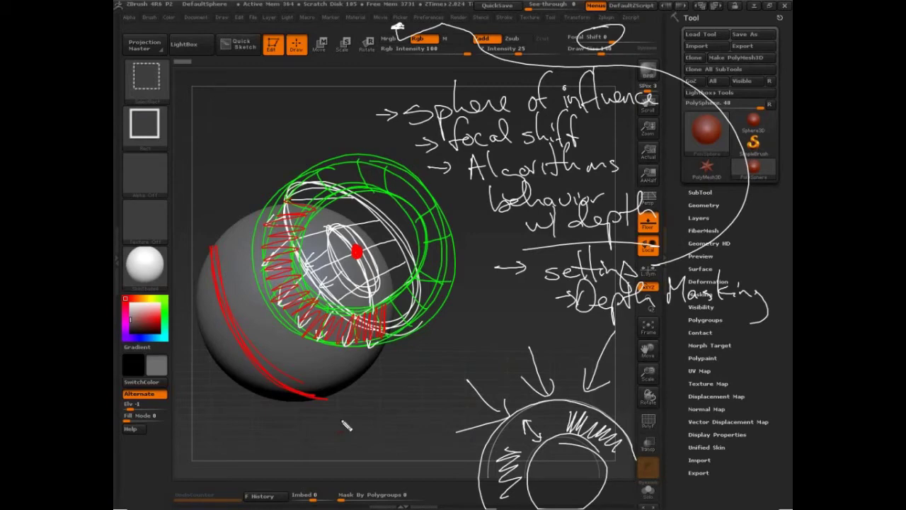
{"action": "mouse_move", "coordinate": [571, 305]}
{"action": "left_mouse_down"}
{"action": "mouse_move", "coordinate": [541, 315]}
{"action": "mouse_move", "coordinate": [421, 403]}
{"action": "mouse_move", "coordinate": [331, 414]}
{"action": "left_mouse_up"}
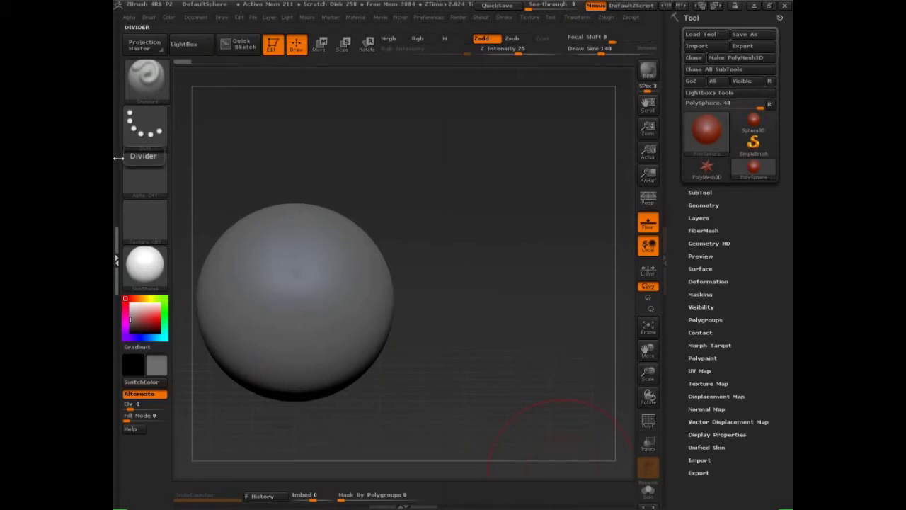
Step: Open the side tray holding the Brush palette and expand the Curve settings
{"action": "left_click", "coordinate": [118, 158]}
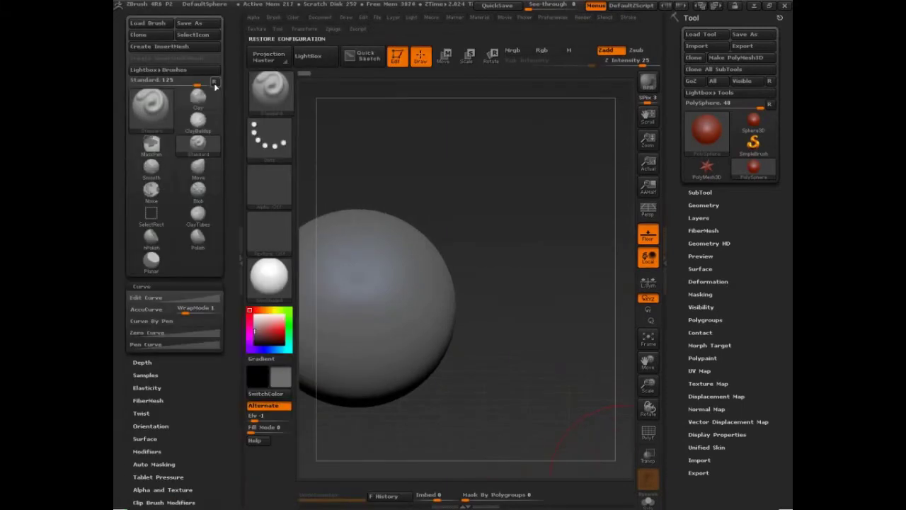
{"action": "left_click", "coordinate": [141, 170]}
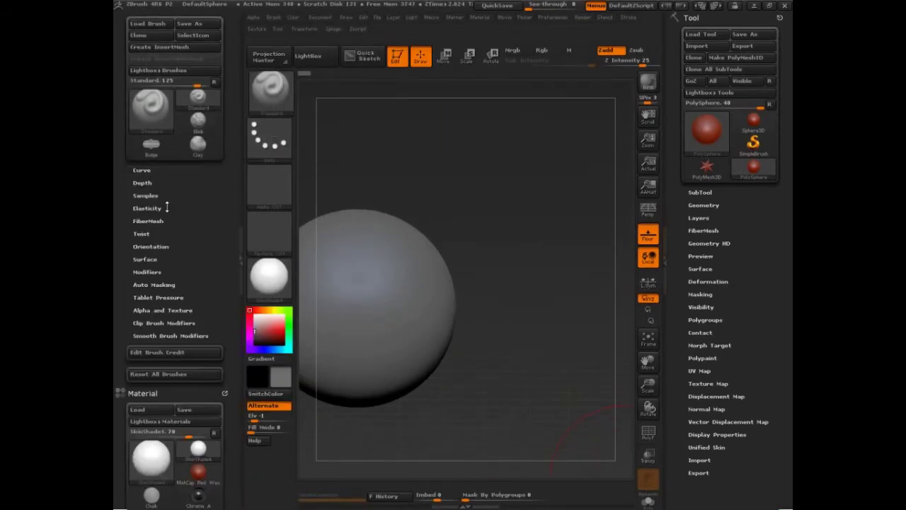
{"action": "left_click", "coordinate": [142, 170]}
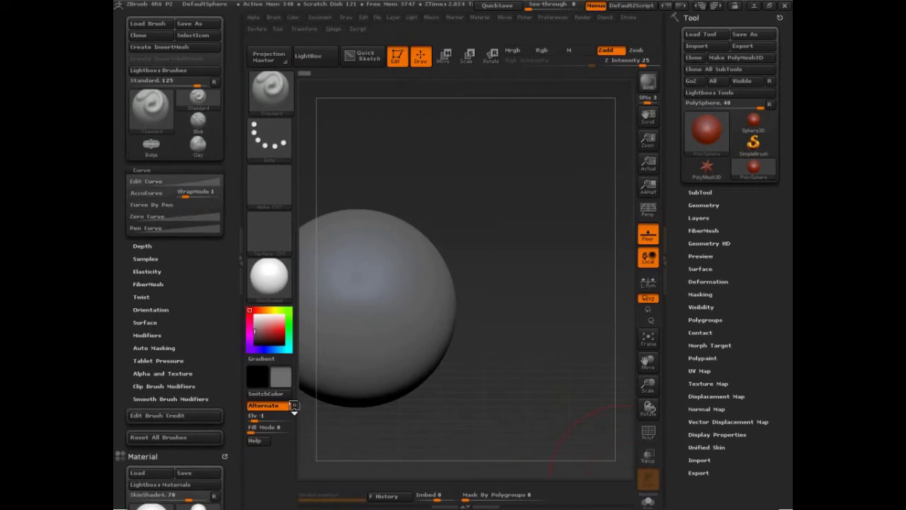
Step: Circle the Curve settings and Z Intensity in red, clear the annotations, and dismiss the masking brush note
{"action": "key", "text": "ctrl"}
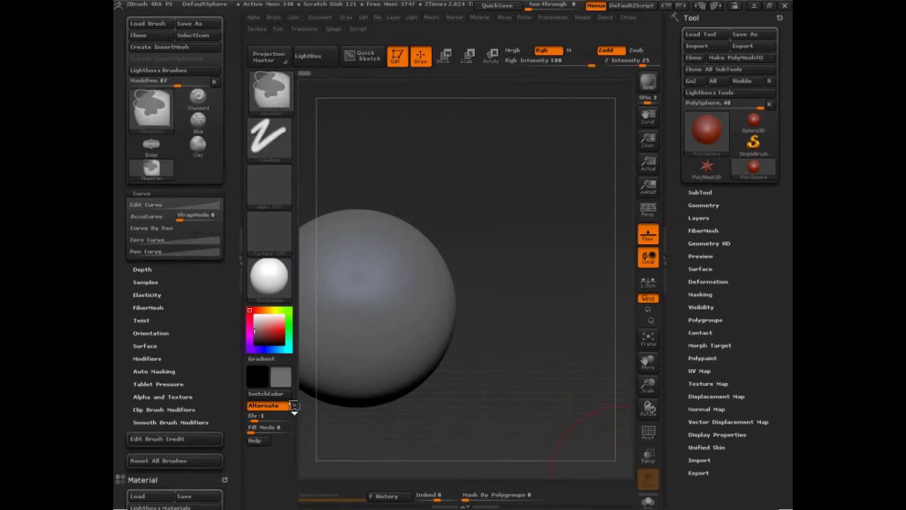
{"action": "left_click", "coordinate": [293, 404], "text": "ctrl"}
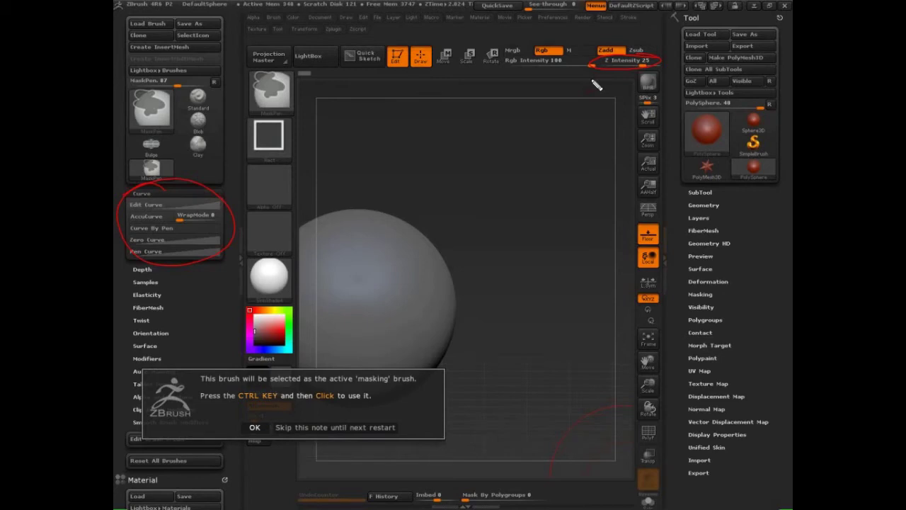
{"action": "left_click_drag", "start_coordinate": [396, 226], "coordinate": [341, 241]}
{"action": "left_click_drag", "start_coordinate": [349, 235], "coordinate": [360, 244]}
{"action": "key", "text": "Escape"}
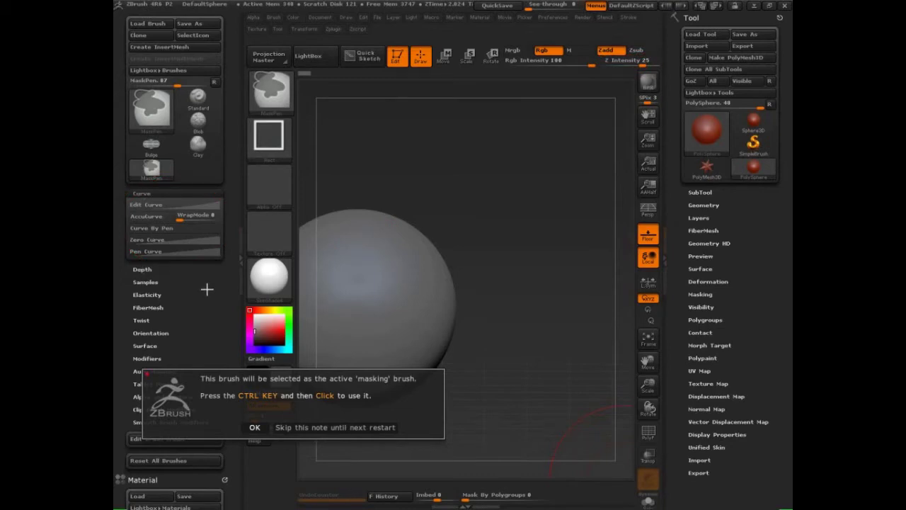
{"action": "left_click", "coordinate": [253, 427]}
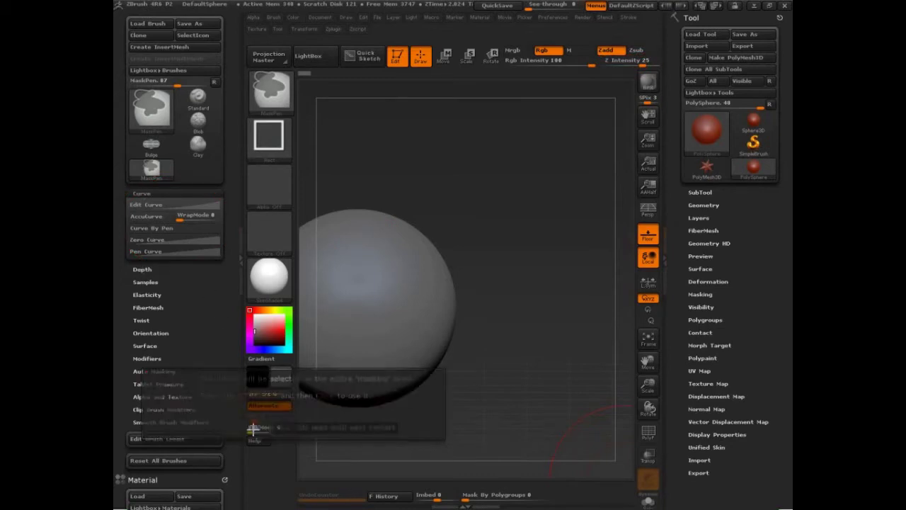
Step: Examine the brush's Depth settings, including Brush Placement and Imbed, and expand the Samples settings
{"action": "left_click", "coordinate": [143, 269]}
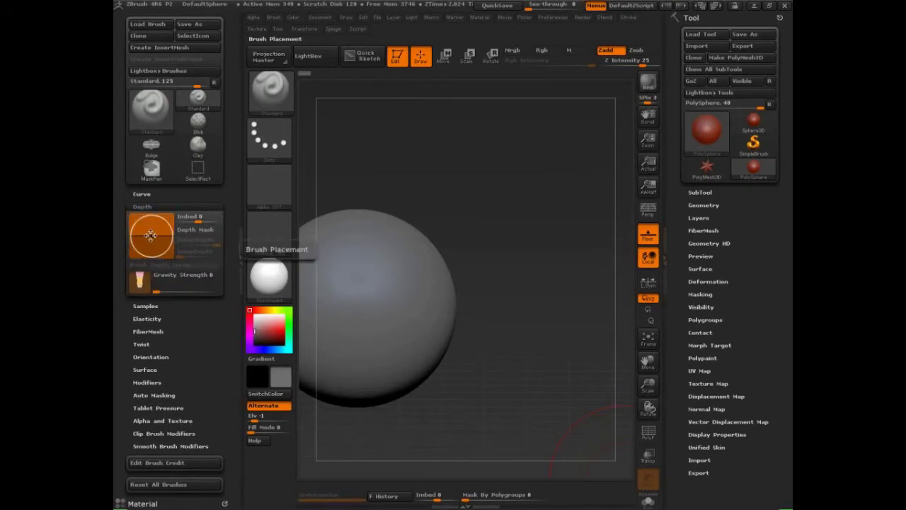
{"action": "mouse_move", "coordinate": [151, 237]}
{"action": "left_mouse_down"}
{"action": "mouse_move", "coordinate": [152, 246]}
{"action": "mouse_move", "coordinate": [151, 226]}
{"action": "mouse_move", "coordinate": [150, 253]}
{"action": "mouse_move", "coordinate": [154, 221]}
{"action": "mouse_move", "coordinate": [151, 250]}
{"action": "mouse_move", "coordinate": [149, 237]}
{"action": "mouse_move", "coordinate": [167, 233]}
{"action": "left_mouse_up"}
{"action": "left_click", "coordinate": [203, 217]}
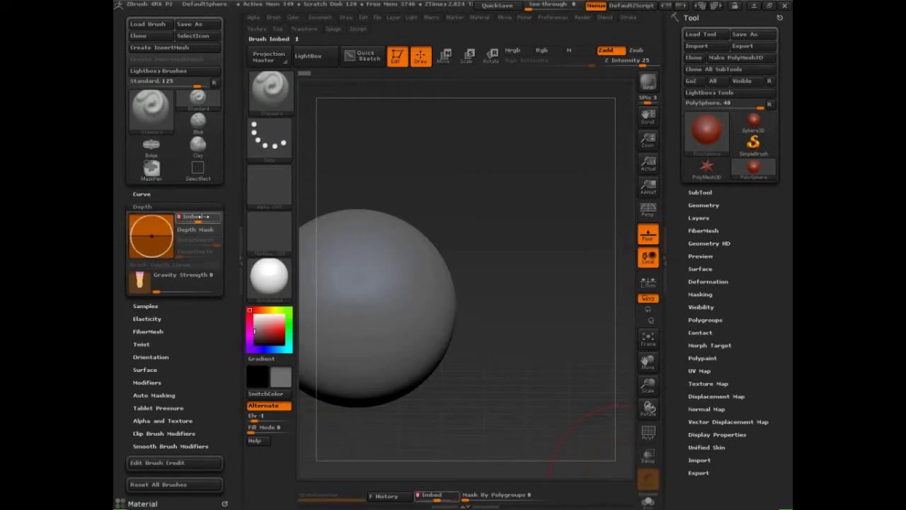
{"action": "left_click", "coordinate": [142, 207]}
{"action": "left_click", "coordinate": [147, 221]}
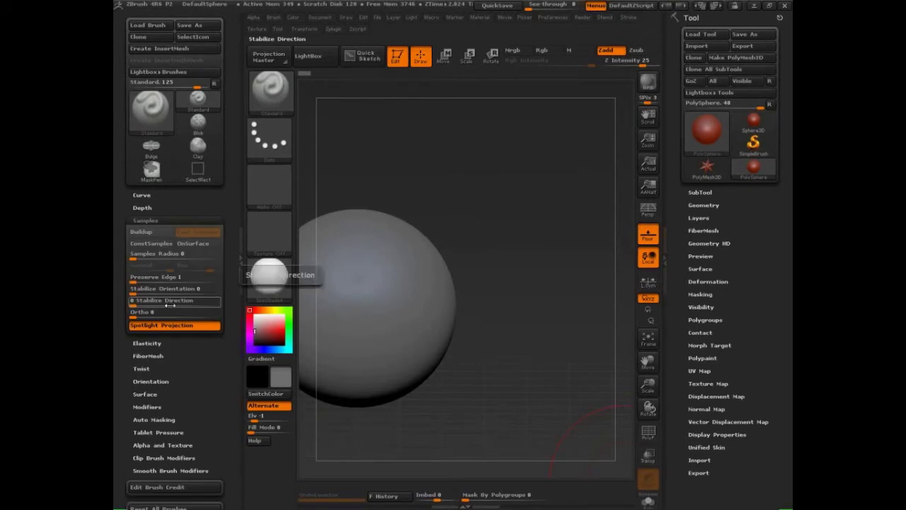
Step: Draw a long red wavy line above and beside the sphere, with a flat green ellipse over its crests
{"action": "key", "text": "ctrl+shift+d"}
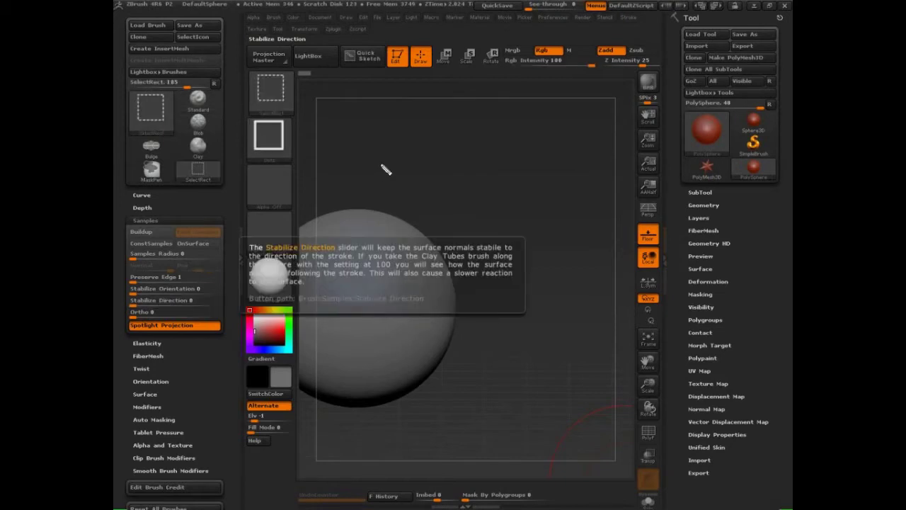
{"action": "mouse_move", "coordinate": [365, 189]}
{"action": "left_mouse_down"}
{"action": "mouse_move", "coordinate": [449, 139]}
{"action": "mouse_move", "coordinate": [540, 122]}
{"action": "mouse_move", "coordinate": [588, 204]}
{"action": "mouse_move", "coordinate": [669, 303]}
{"action": "mouse_move", "coordinate": [592, 353]}
{"action": "left_mouse_up"}
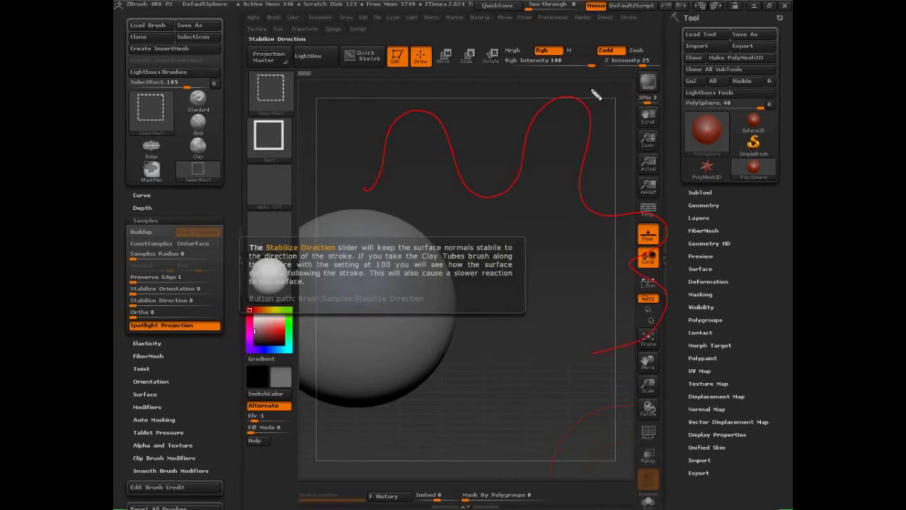
{"action": "mouse_move", "coordinate": [621, 90]}
{"action": "left_mouse_down"}
{"action": "mouse_move", "coordinate": [586, 84]}
{"action": "mouse_move", "coordinate": [327, 144]}
{"action": "mouse_move", "coordinate": [595, 117]}
{"action": "left_mouse_up"}
{"action": "key", "text": "ctrl+z"}
{"action": "key", "text": "g"}
{"action": "mouse_move", "coordinate": [590, 80]}
{"action": "left_mouse_down"}
{"action": "mouse_move", "coordinate": [400, 86]}
{"action": "mouse_move", "coordinate": [487, 127]}
{"action": "left_mouse_up"}
{"action": "mouse_move", "coordinate": [658, 99]}
{"action": "left_mouse_down"}
{"action": "mouse_move", "coordinate": [592, 71]}
{"action": "mouse_move", "coordinate": [429, 83]}
{"action": "left_mouse_up"}
Step: Draw white arrows pointing outward from the wavy line to show the changing surface normals
{"action": "left_click_drag", "start_coordinate": [381, 153], "coordinate": [355, 139]}
{"action": "mouse_move", "coordinate": [356, 154]}
{"action": "left_mouse_down"}
{"action": "mouse_move", "coordinate": [388, 97]}
{"action": "mouse_move", "coordinate": [424, 89]}
{"action": "mouse_move", "coordinate": [471, 98]}
{"action": "left_mouse_up"}
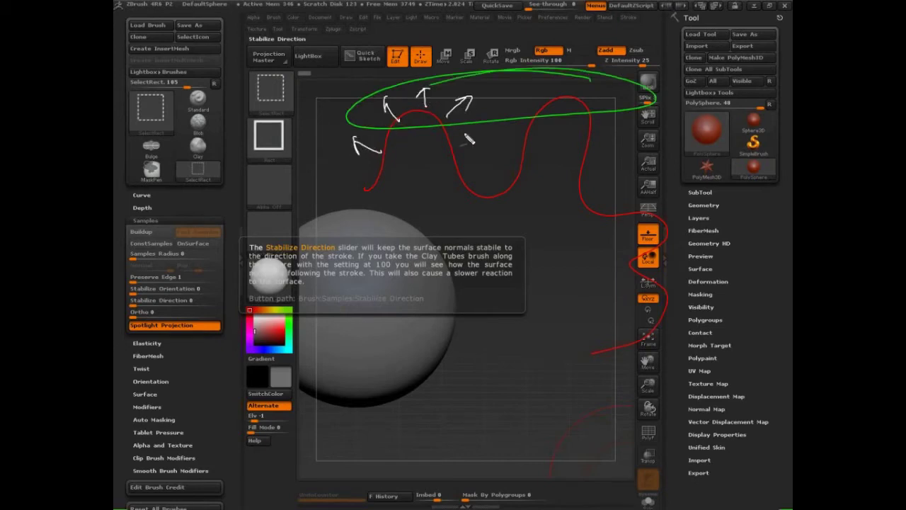
{"action": "mouse_move", "coordinate": [456, 161]}
{"action": "left_mouse_down"}
{"action": "mouse_move", "coordinate": [501, 126]}
{"action": "mouse_move", "coordinate": [504, 137]}
{"action": "left_mouse_up"}
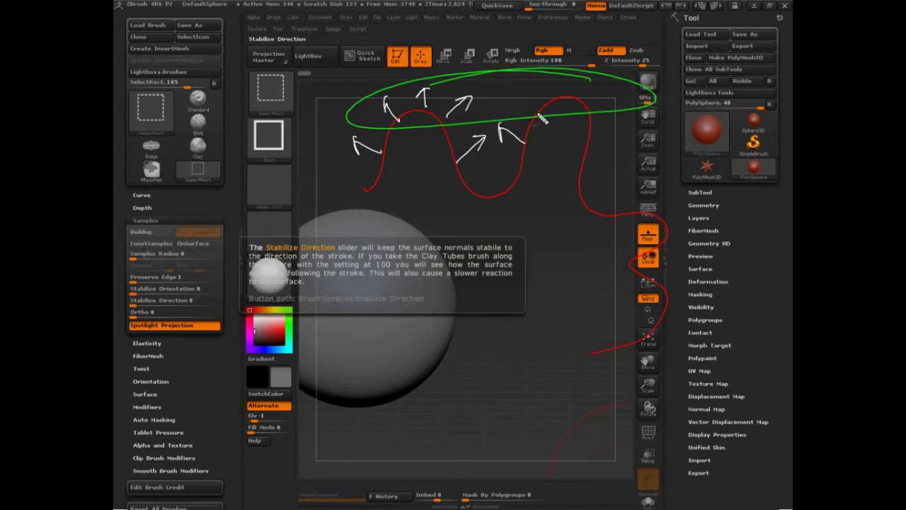
{"action": "left_click_drag", "start_coordinate": [538, 113], "coordinate": [527, 92]}
{"action": "left_click_drag", "start_coordinate": [528, 93], "coordinate": [519, 110]}
Step: Undo the most recent white arrows and erase all remaining annotations from the screen
{"action": "key", "text": "ctrl+z"}
{"action": "key", "text": "ctrl+z"}
{"action": "key", "text": "ctrl+z"}
{"action": "key", "text": "ctrl+z"}
{"action": "key", "text": "ctrl+z"}
{"action": "key", "text": "ctrl+z"}
{"action": "key", "text": "ctrl+z"}
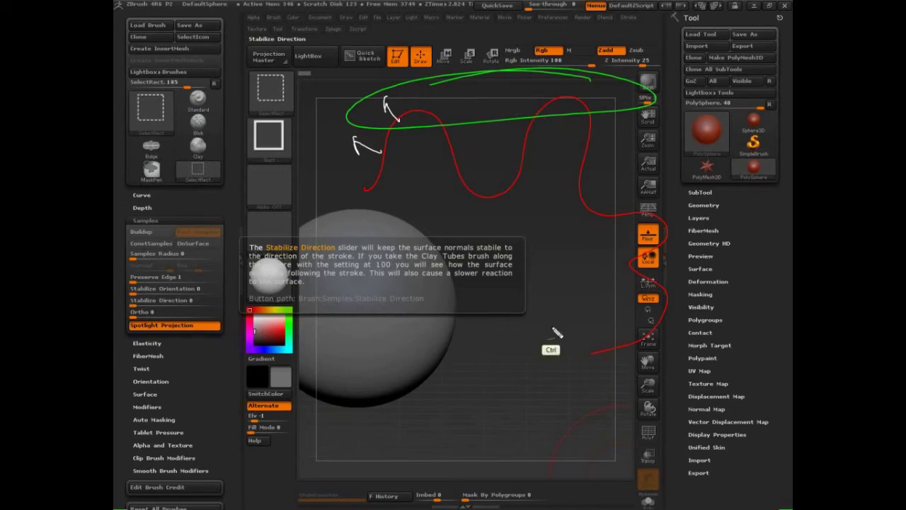
{"action": "key", "text": "e"}
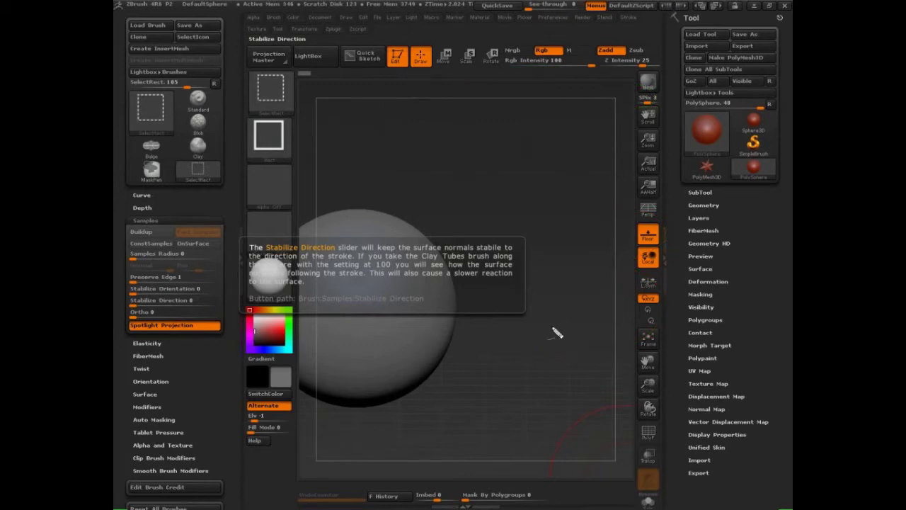
Step: Draw a new red wavy line with a green brush ellipse near its start and white normal strokes over its first crest
{"action": "mouse_move", "coordinate": [347, 185]}
{"action": "left_mouse_down"}
{"action": "mouse_move", "coordinate": [422, 111]}
{"action": "mouse_move", "coordinate": [572, 266]}
{"action": "left_mouse_up"}
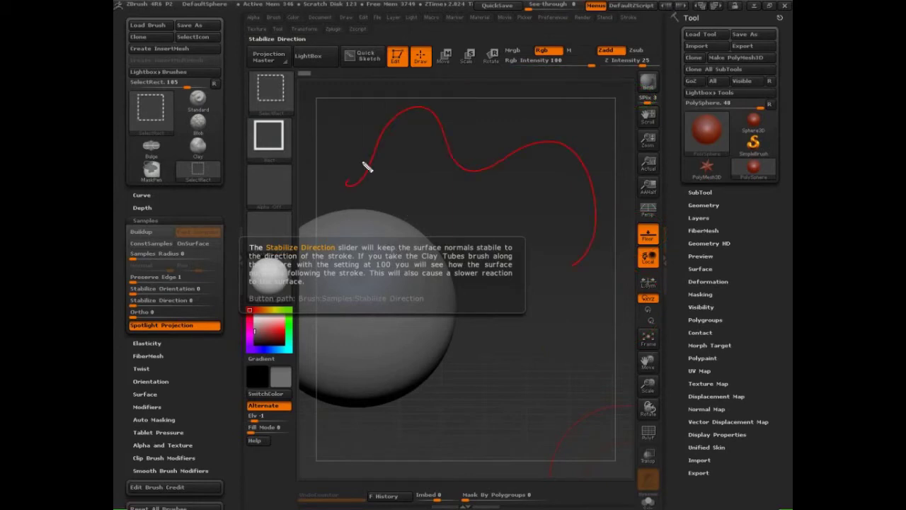
{"action": "key", "text": "g"}
{"action": "mouse_move", "coordinate": [367, 167]}
{"action": "left_mouse_down"}
{"action": "mouse_move", "coordinate": [376, 137]}
{"action": "mouse_move", "coordinate": [357, 181]}
{"action": "mouse_move", "coordinate": [375, 84]}
{"action": "left_mouse_up"}
{"action": "key", "text": "w"}
{"action": "mouse_move", "coordinate": [403, 112]}
{"action": "left_mouse_down"}
{"action": "mouse_move", "coordinate": [400, 76]}
{"action": "mouse_move", "coordinate": [449, 81]}
{"action": "left_mouse_up"}
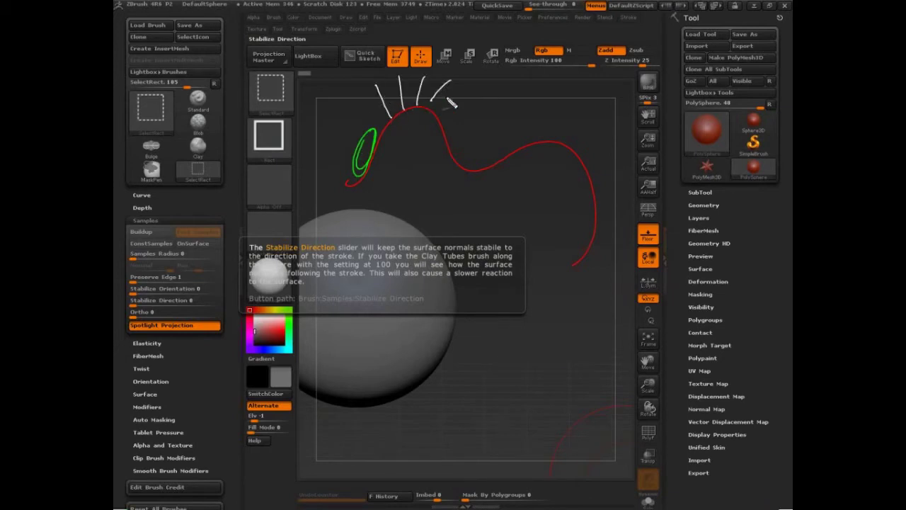
{"action": "left_click_drag", "start_coordinate": [438, 111], "coordinate": [476, 89]}
{"action": "left_click_drag", "start_coordinate": [444, 120], "coordinate": [487, 99]}
Step: Extend the red line into a hooked curve with overlapping green ellipses and white normal strokes, and mark the Samples settings
{"action": "mouse_move", "coordinate": [576, 267]}
{"action": "left_mouse_down"}
{"action": "mouse_move", "coordinate": [589, 228]}
{"action": "mouse_move", "coordinate": [606, 323]}
{"action": "left_mouse_up"}
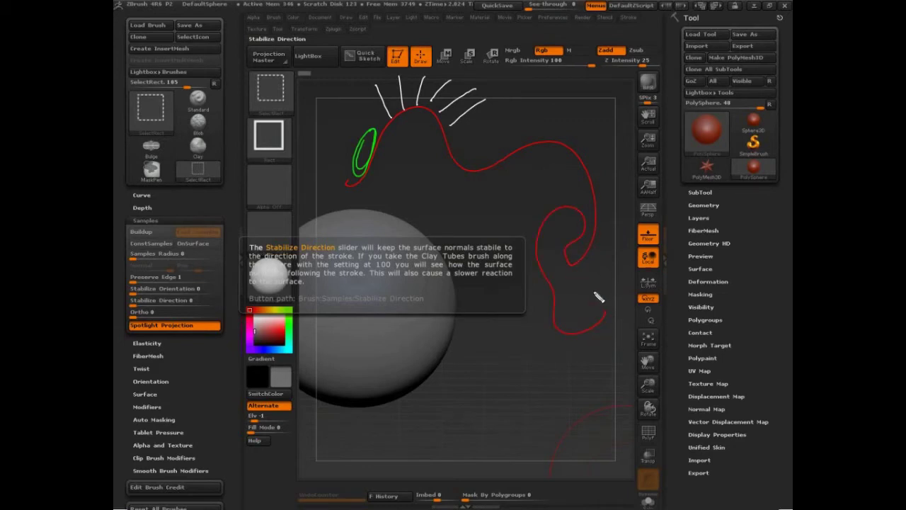
{"action": "mouse_move", "coordinate": [598, 255]}
{"action": "left_mouse_down"}
{"action": "mouse_move", "coordinate": [585, 267]}
{"action": "mouse_move", "coordinate": [565, 260]}
{"action": "mouse_move", "coordinate": [563, 232]}
{"action": "mouse_move", "coordinate": [592, 239]}
{"action": "mouse_move", "coordinate": [582, 221]}
{"action": "mouse_move", "coordinate": [602, 264]}
{"action": "mouse_move", "coordinate": [594, 300]}
{"action": "mouse_move", "coordinate": [580, 275]}
{"action": "mouse_move", "coordinate": [558, 285]}
{"action": "left_mouse_up"}
{"action": "mouse_move", "coordinate": [563, 254]}
{"action": "left_mouse_down"}
{"action": "mouse_move", "coordinate": [546, 257]}
{"action": "mouse_move", "coordinate": [573, 252]}
{"action": "mouse_move", "coordinate": [586, 228]}
{"action": "mouse_move", "coordinate": [564, 223]}
{"action": "left_mouse_up"}
{"action": "left_click_drag", "start_coordinate": [544, 224], "coordinate": [559, 243]}
{"action": "mouse_move", "coordinate": [542, 247]}
{"action": "left_mouse_down"}
{"action": "mouse_move", "coordinate": [558, 251]}
{"action": "mouse_move", "coordinate": [571, 284]}
{"action": "left_mouse_up"}
{"action": "left_click_drag", "start_coordinate": [554, 310], "coordinate": [565, 309]}
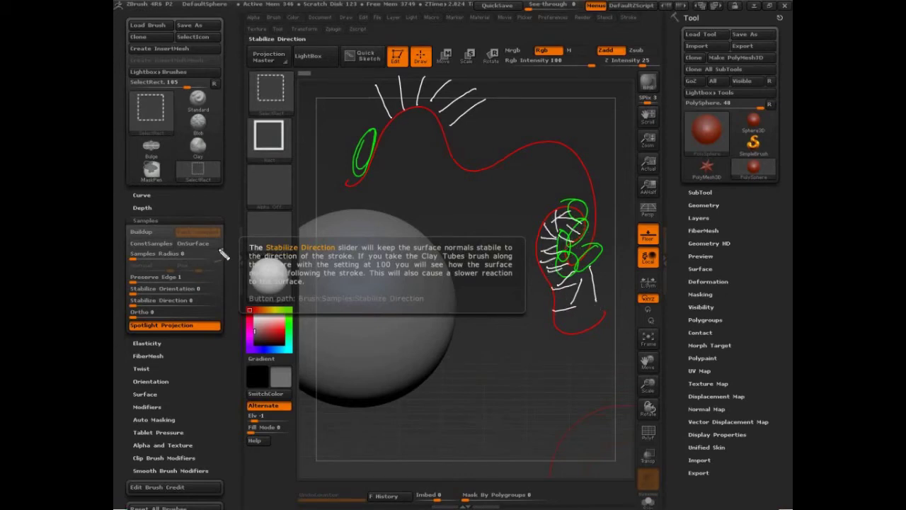
{"action": "mouse_move", "coordinate": [222, 249]}
{"action": "left_mouse_down"}
{"action": "mouse_move", "coordinate": [124, 260]}
{"action": "mouse_move", "coordinate": [156, 354]}
{"action": "mouse_move", "coordinate": [122, 285]}
{"action": "left_mouse_up"}
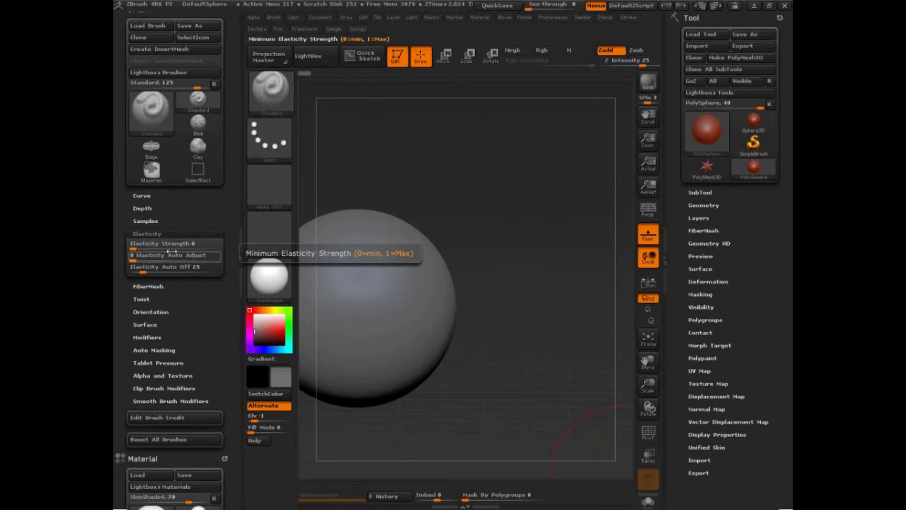
Step: Collapse the brush's Elasticity settings and examine the FiberMesh settings of both the brush and the tool
{"action": "left_click", "coordinate": [149, 234]}
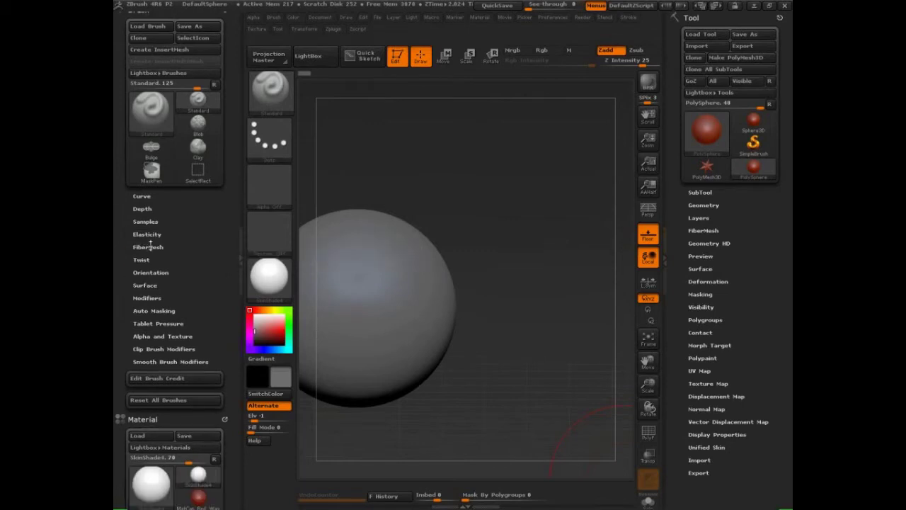
{"action": "left_click", "coordinate": [150, 246]}
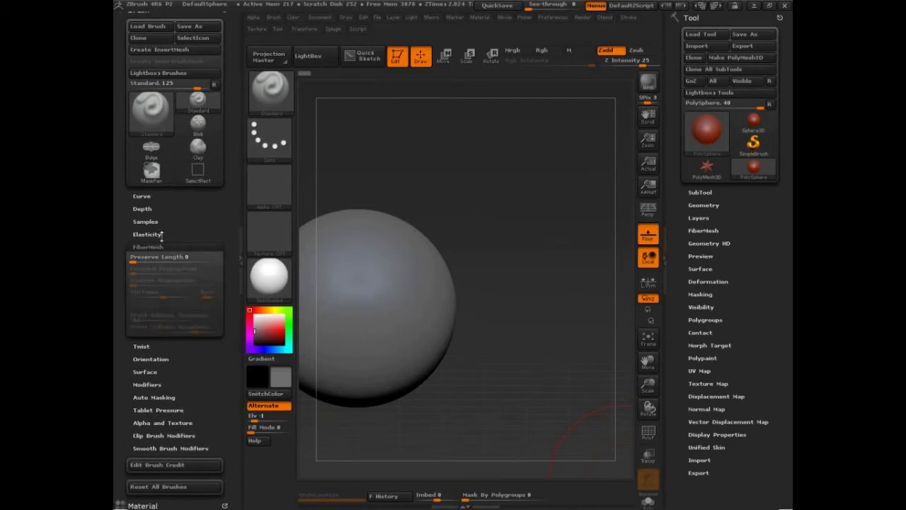
{"action": "left_click", "coordinate": [710, 231]}
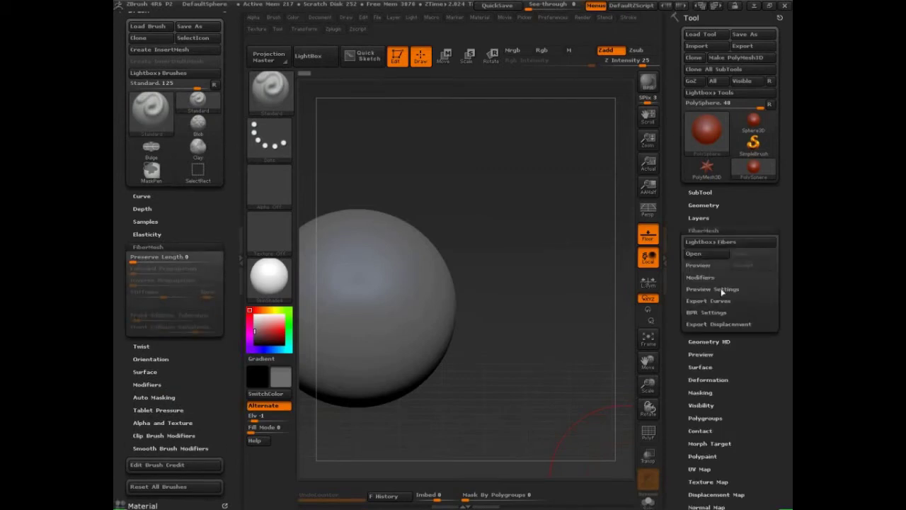
{"action": "left_click", "coordinate": [711, 230]}
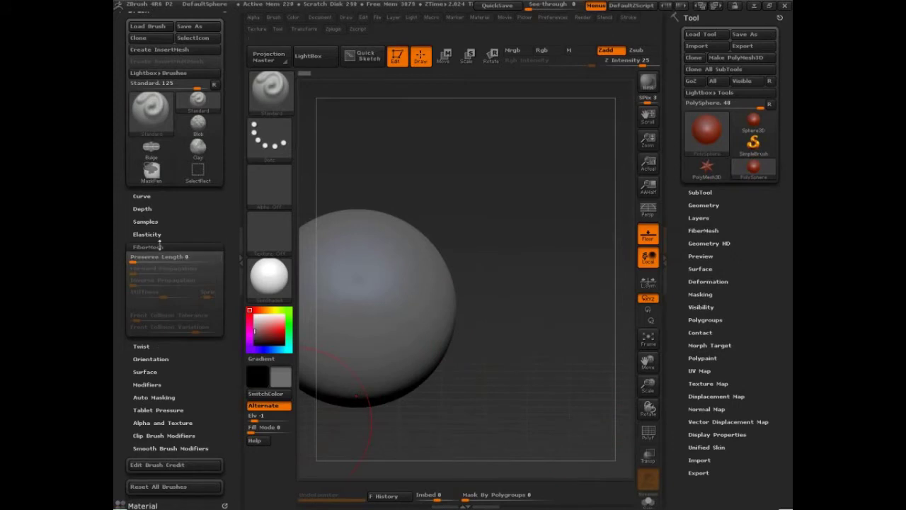
Step: Select the GroomBrush1 brush to view its FiberMesh settings, switch to the Clay brush, and collapse the FiberMesh settings
{"action": "left_click", "coordinate": [271, 104]}
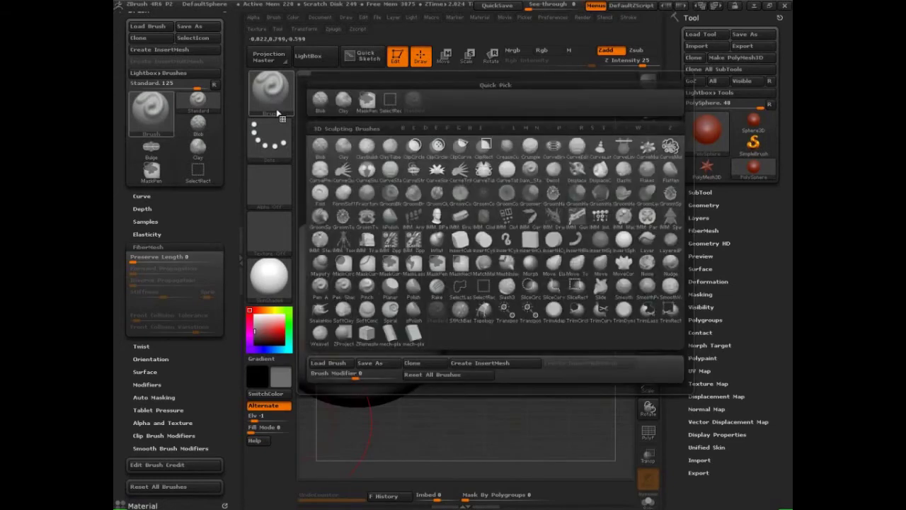
{"action": "left_click", "coordinate": [522, 199]}
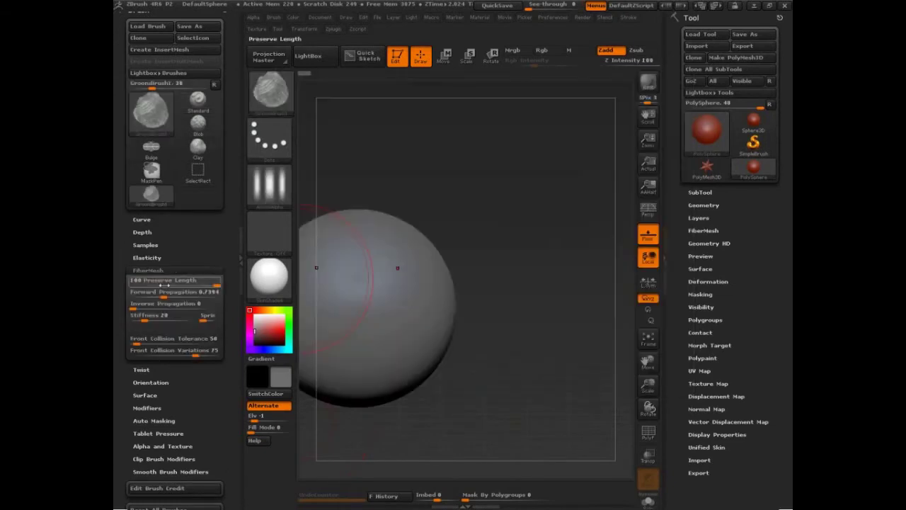
{"action": "left_click", "coordinate": [281, 98]}
{"action": "left_click", "coordinate": [370, 144]}
{"action": "left_click", "coordinate": [154, 270]}
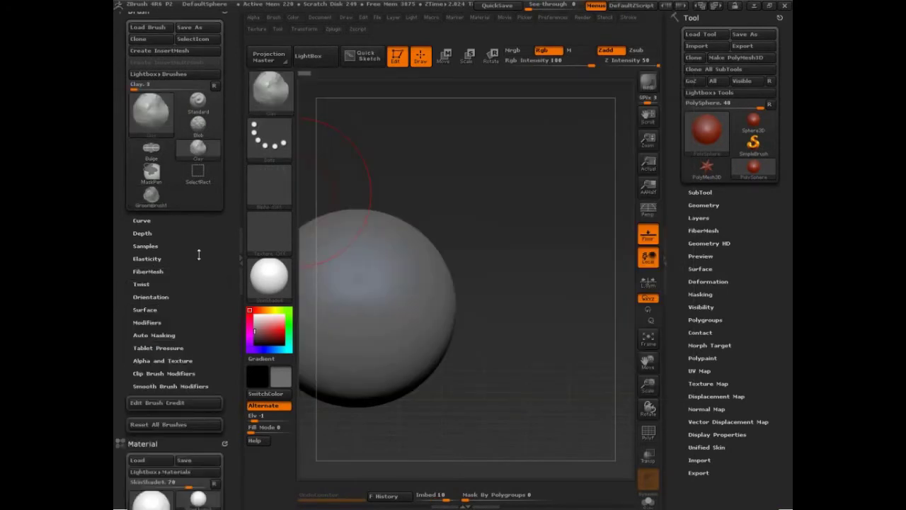
Step: Examine the Clay brush's Twist, Orientation and Surface settings one after another
{"action": "left_click", "coordinate": [142, 284]}
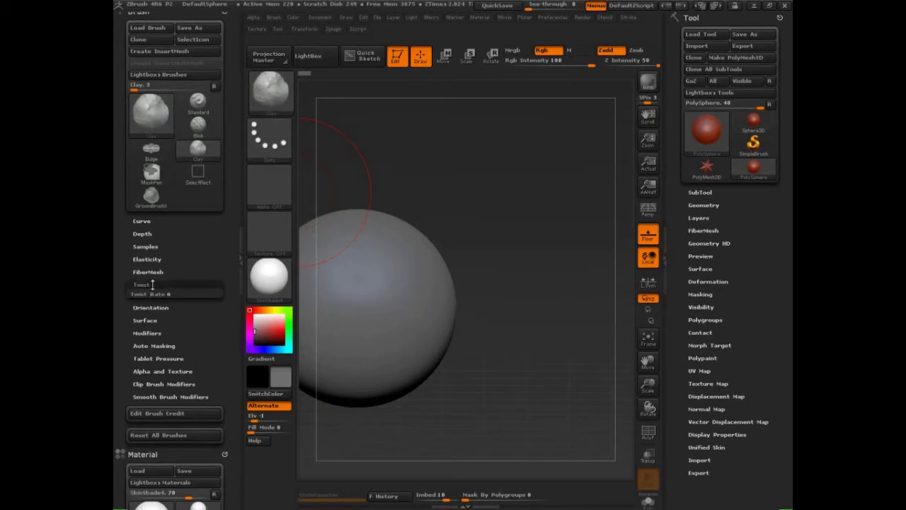
{"action": "scroll", "coordinate": [203, 257], "scroll_direction": "down", "scroll_amount": 2}
{"action": "left_click", "coordinate": [164, 272]}
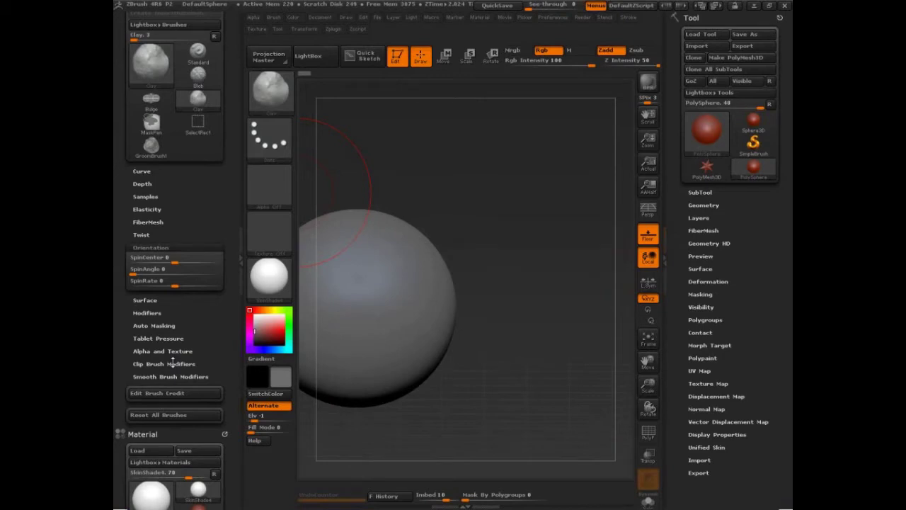
{"action": "left_click", "coordinate": [145, 300]}
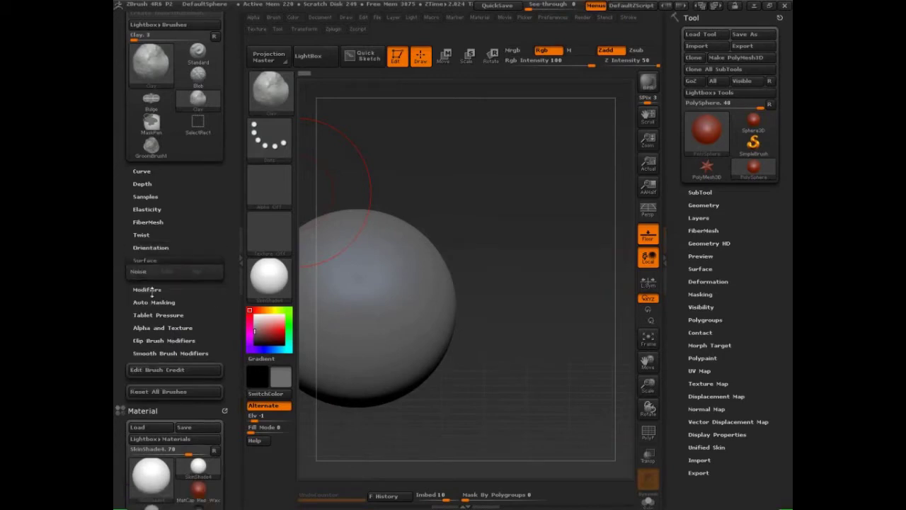
Step: Open the Clay brush's Modifiers settings, circle the greyed-out group with an arrow and the note "insert mesh", and collapse them
{"action": "left_click", "coordinate": [149, 290]}
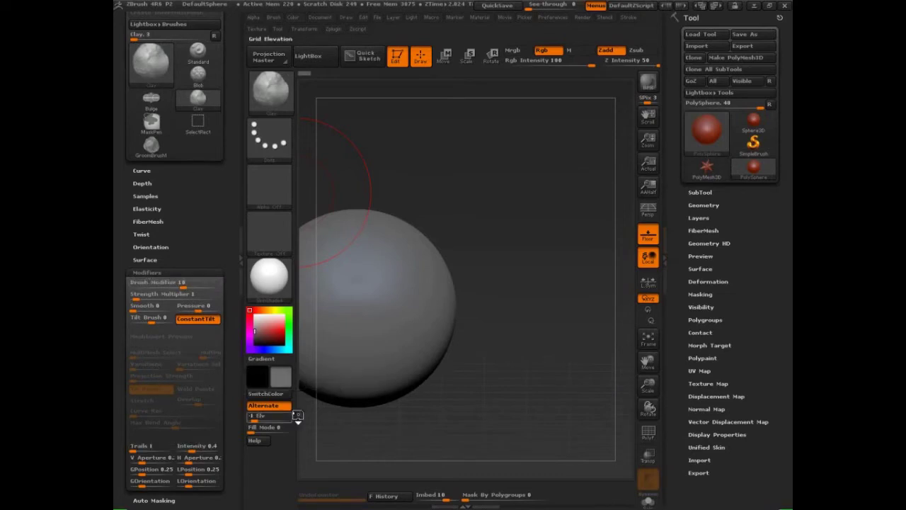
{"action": "key", "text": "ctrl"}
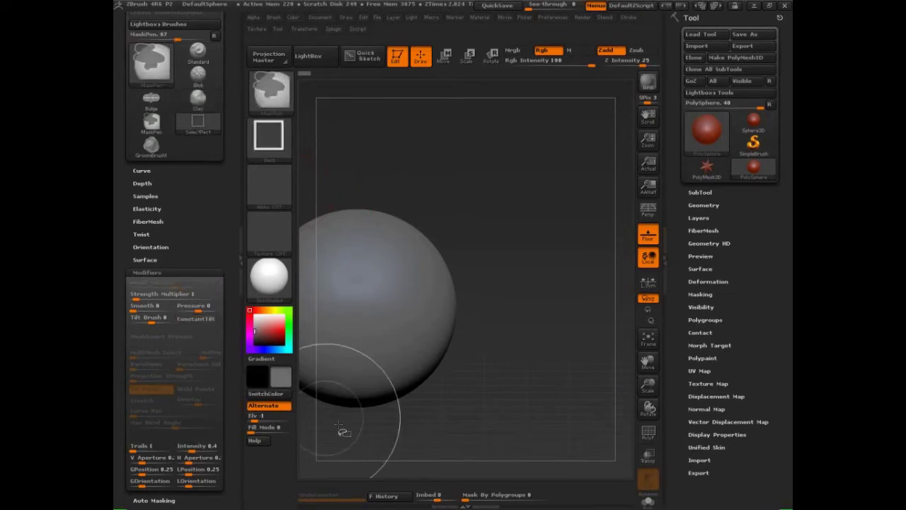
{"action": "key", "text": "ctrl+shift+d"}
{"action": "mouse_move", "coordinate": [479, 305]}
{"action": "left_mouse_down"}
{"action": "mouse_move", "coordinate": [527, 296]}
{"action": "mouse_move", "coordinate": [544, 276]}
{"action": "left_mouse_up"}
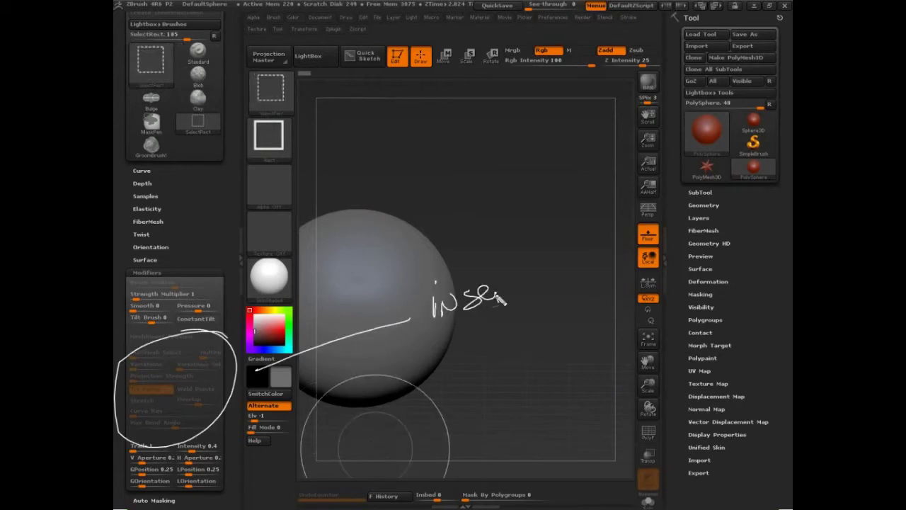
{"action": "mouse_move", "coordinate": [460, 354]}
{"action": "left_mouse_down"}
{"action": "mouse_move", "coordinate": [468, 341]}
{"action": "mouse_move", "coordinate": [530, 338]}
{"action": "mouse_move", "coordinate": [551, 323]}
{"action": "left_mouse_up"}
{"action": "left_click_drag", "start_coordinate": [260, 368], "coordinate": [273, 382]}
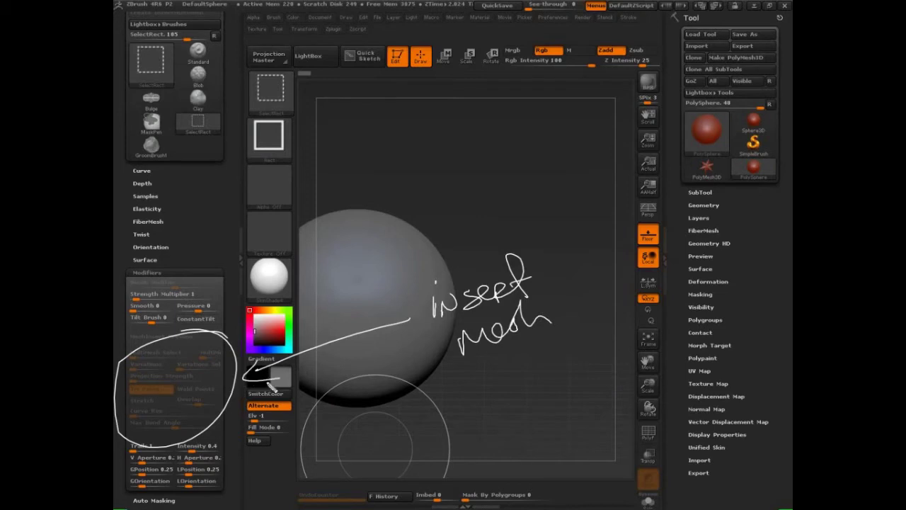
{"action": "left_click_drag", "start_coordinate": [167, 252], "coordinate": [139, 255]}
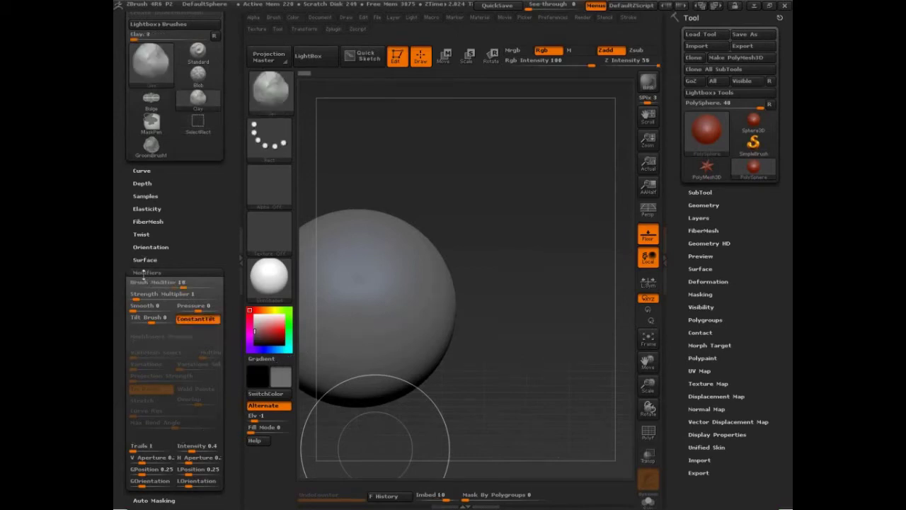
{"action": "left_click", "coordinate": [146, 271]}
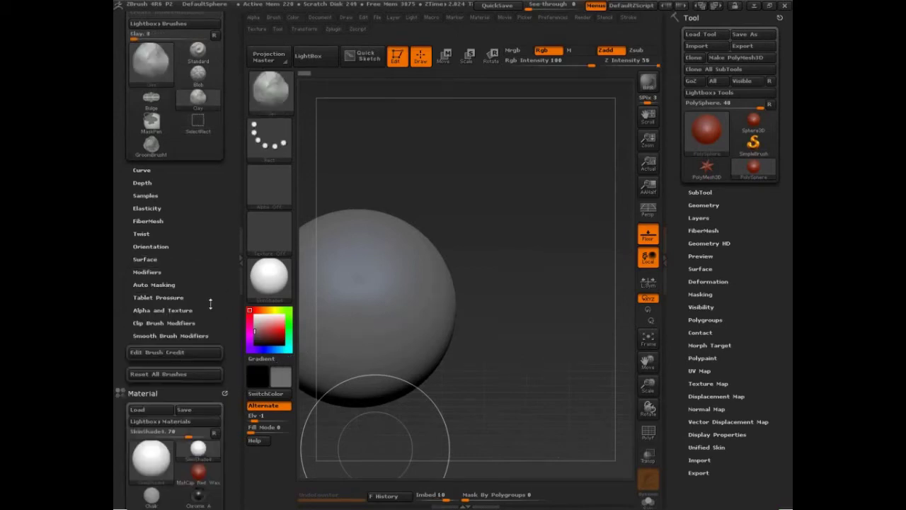
Step: Examine the Clay brush's Auto Masking settings and compare them with the tool's Masking settings, collapsing both
{"action": "left_click", "coordinate": [164, 285]}
{"action": "scroll", "coordinate": [212, 397], "scroll_direction": "down", "scroll_amount": 3}
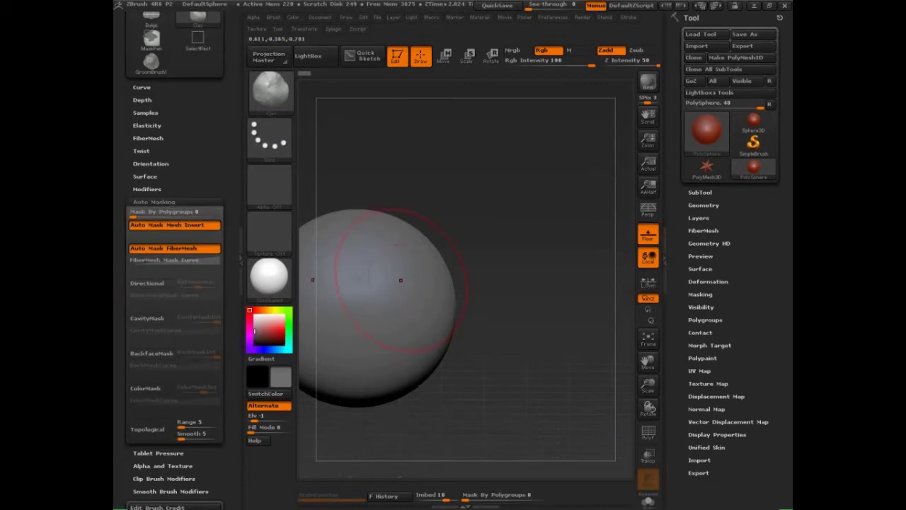
{"action": "left_click", "coordinate": [701, 294]}
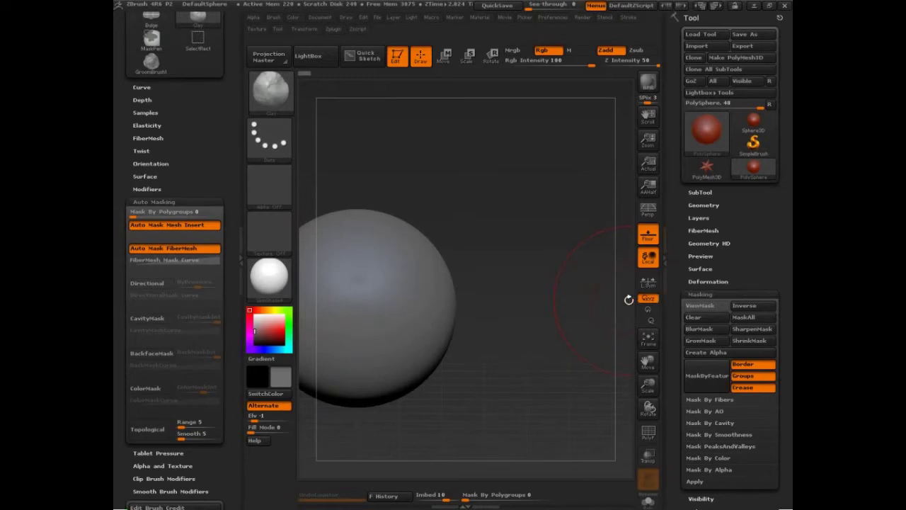
{"action": "left_click", "coordinate": [701, 294]}
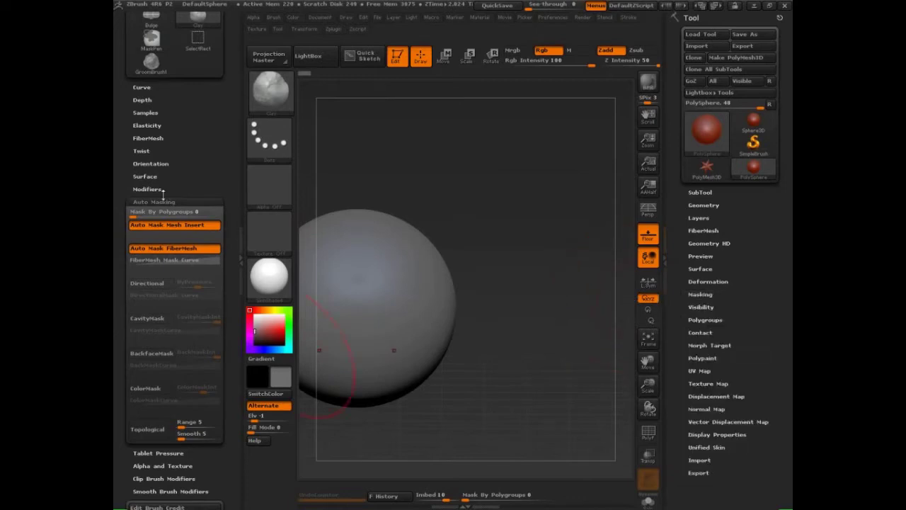
{"action": "left_click", "coordinate": [153, 202]}
Step: Examine the Clay brush's Tablet Pressure settings and the global tablet sensitivity preferences
{"action": "left_click", "coordinate": [158, 216]}
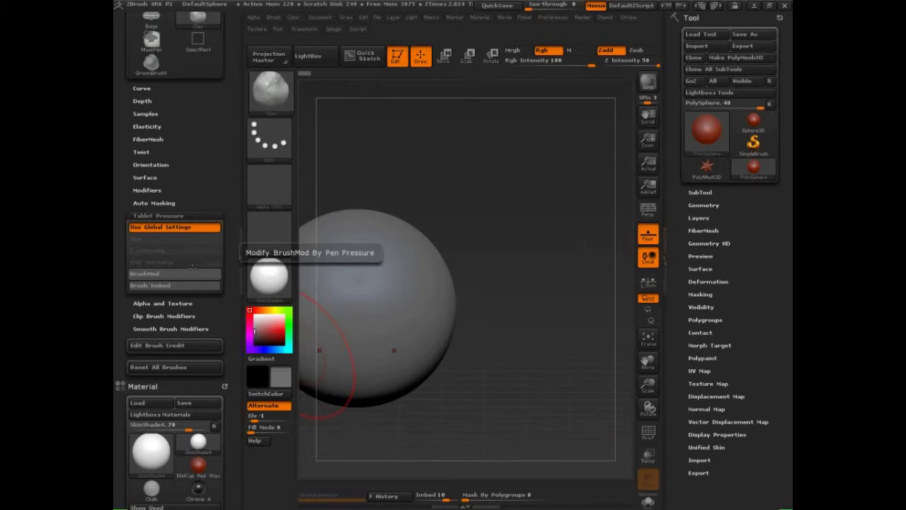
{"action": "left_click", "coordinate": [556, 19]}
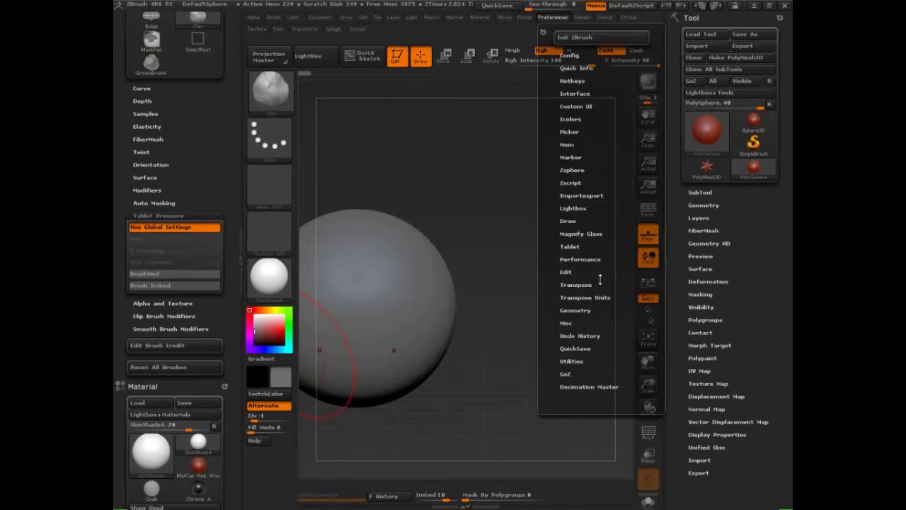
{"action": "left_click", "coordinate": [570, 246]}
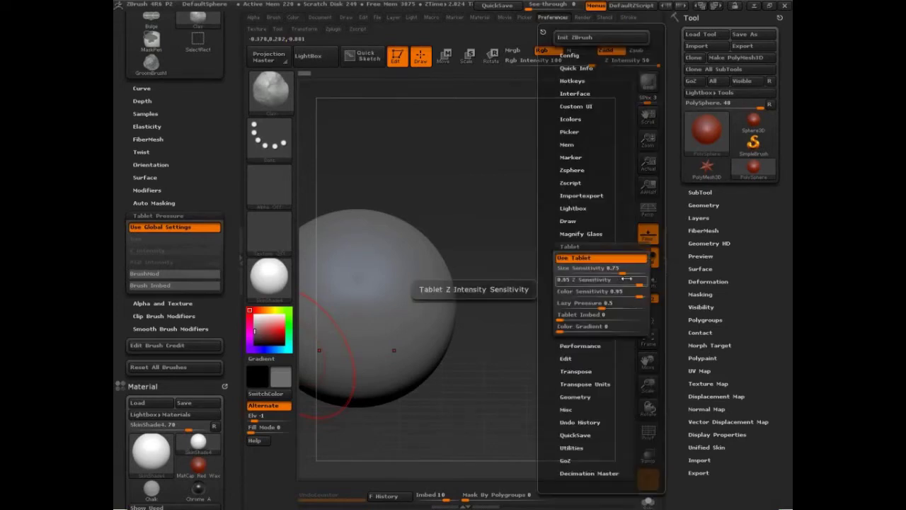
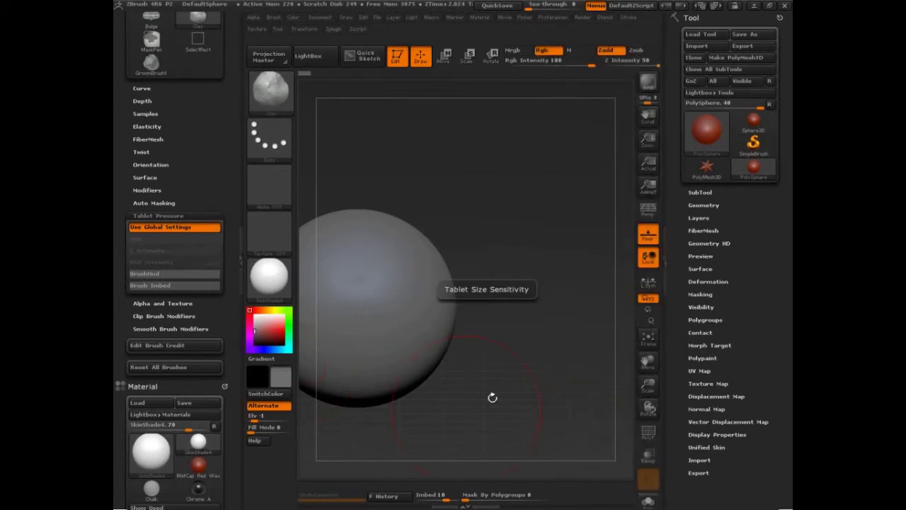
Step: Write the white note "brush pressure 0 – 1024" in the empty area above the sphere
{"action": "key", "text": "ctrl+shift"}
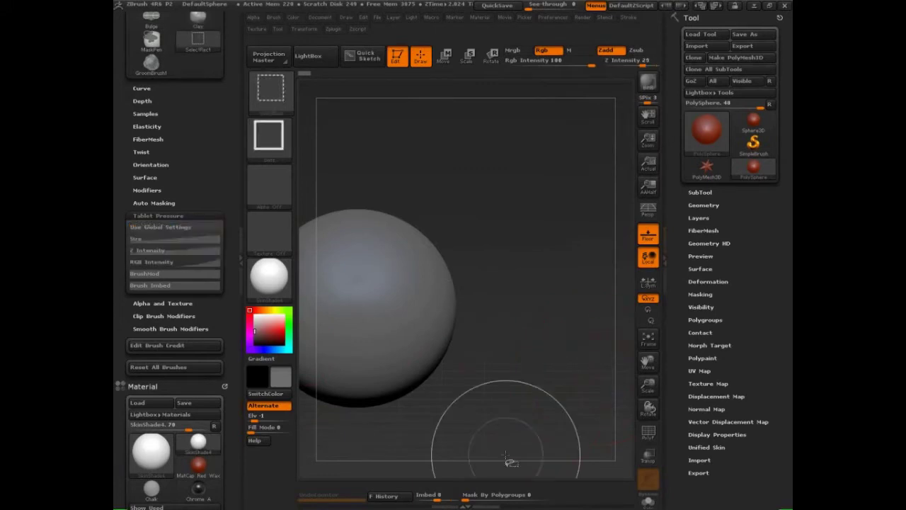
{"action": "left_click_drag", "start_coordinate": [451, 121], "coordinate": [513, 119]}
{"action": "mouse_move", "coordinate": [429, 135]}
{"action": "left_mouse_down"}
{"action": "mouse_move", "coordinate": [493, 144]}
{"action": "mouse_move", "coordinate": [549, 138]}
{"action": "left_mouse_up"}
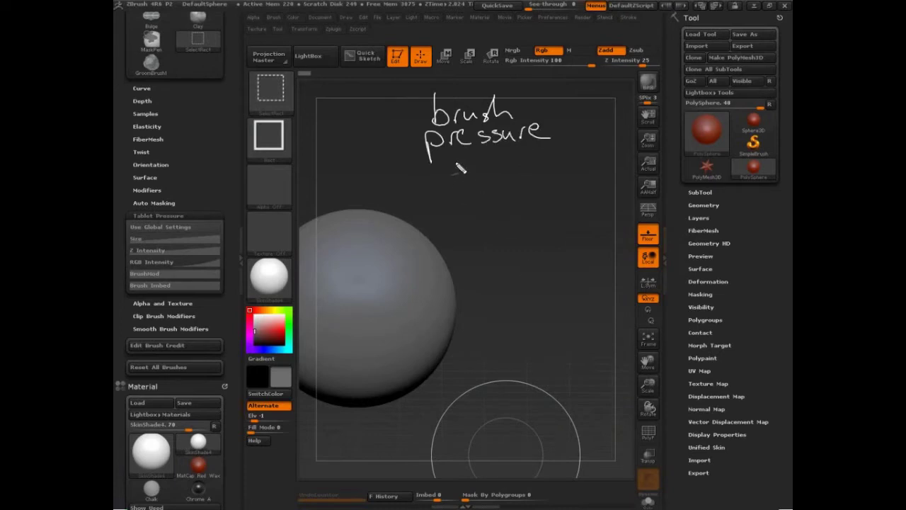
{"action": "mouse_move", "coordinate": [454, 160]}
{"action": "left_mouse_down"}
{"action": "mouse_move", "coordinate": [528, 170]}
{"action": "mouse_move", "coordinate": [574, 154]}
{"action": "mouse_move", "coordinate": [580, 173]}
{"action": "left_mouse_up"}
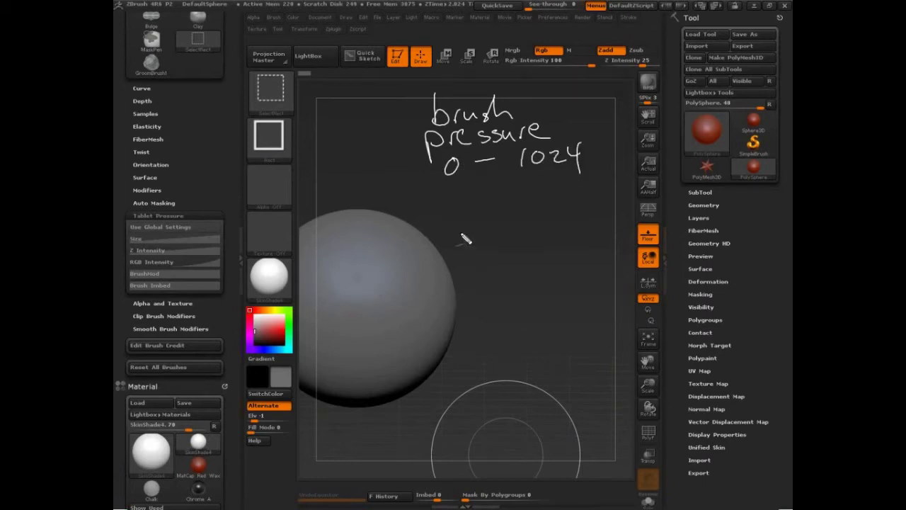
Step: Draw two axes labelled "Brush pressure" and "Z intensity" with a falling curve, circle the Z intensity label, and clear the annotations
{"action": "mouse_move", "coordinate": [369, 186]}
{"action": "left_mouse_down"}
{"action": "mouse_move", "coordinate": [435, 296]}
{"action": "mouse_move", "coordinate": [542, 289]}
{"action": "mouse_move", "coordinate": [391, 180]}
{"action": "left_mouse_up"}
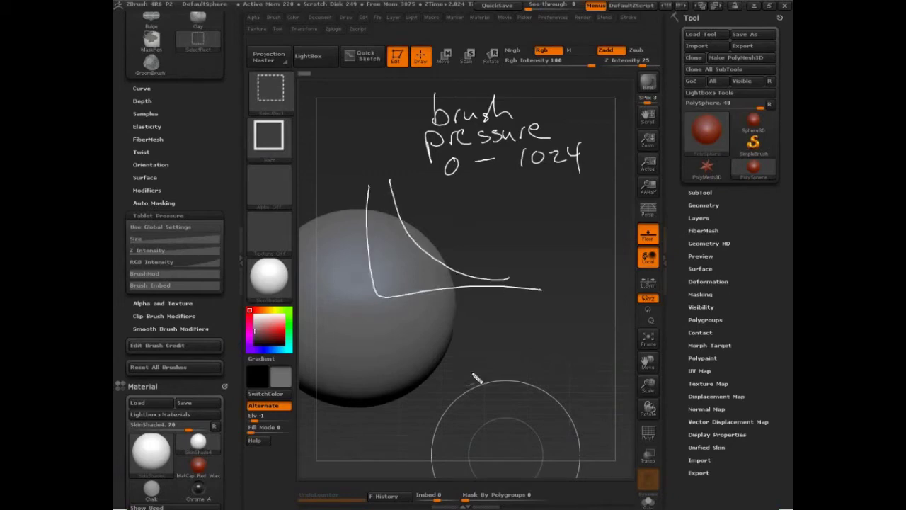
{"action": "left_click_drag", "start_coordinate": [510, 279], "coordinate": [494, 280]}
{"action": "mouse_move", "coordinate": [463, 304]}
{"action": "left_mouse_down"}
{"action": "mouse_move", "coordinate": [481, 313]}
{"action": "mouse_move", "coordinate": [554, 309]}
{"action": "mouse_move", "coordinate": [565, 340]}
{"action": "left_mouse_up"}
{"action": "left_click_drag", "start_coordinate": [362, 271], "coordinate": [359, 218]}
{"action": "mouse_move", "coordinate": [347, 206]}
{"action": "left_mouse_down"}
{"action": "mouse_move", "coordinate": [358, 170]}
{"action": "mouse_move", "coordinate": [366, 176]}
{"action": "left_mouse_up"}
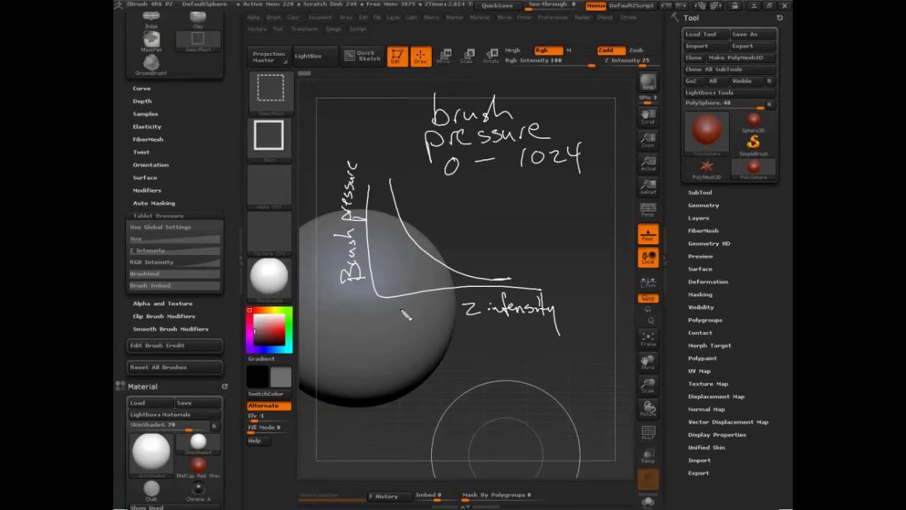
{"action": "mouse_move", "coordinate": [583, 298]}
{"action": "left_mouse_down"}
{"action": "mouse_move", "coordinate": [436, 309]}
{"action": "mouse_move", "coordinate": [453, 292]}
{"action": "left_mouse_up"}
{"action": "left_click_drag", "start_coordinate": [538, 286], "coordinate": [413, 328]}
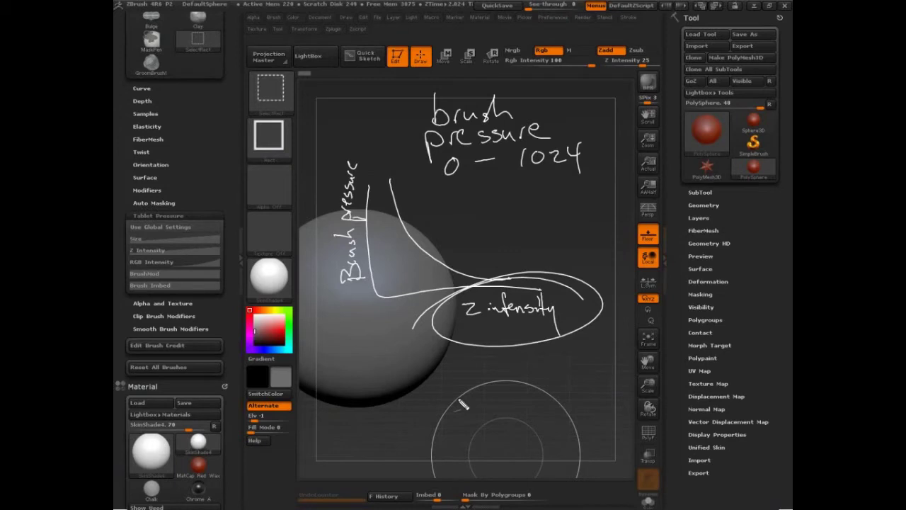
{"action": "key", "text": "Escape"}
Step: Revisit the tablet preferences, turn off Use Global Settings for the Clay brush, and try reshaping its Size pressure curve
{"action": "left_click", "coordinate": [553, 17]}
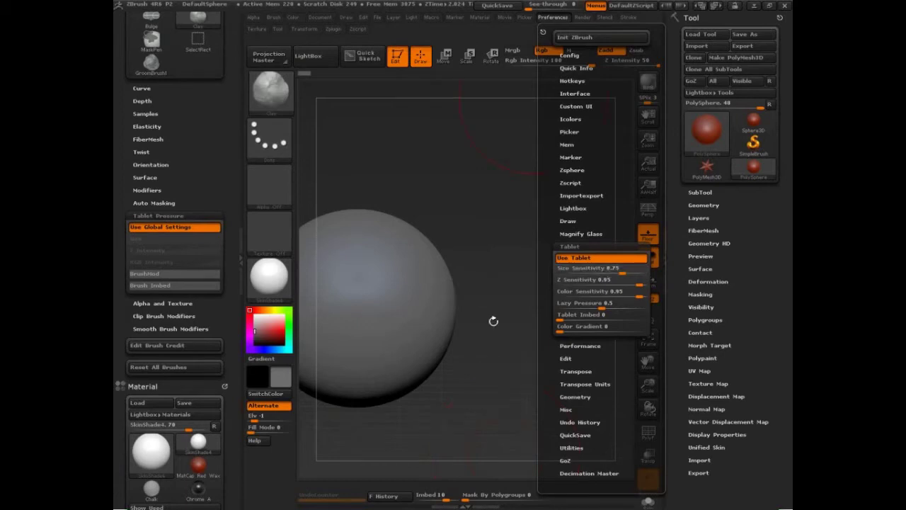
{"action": "left_click", "coordinate": [196, 230]}
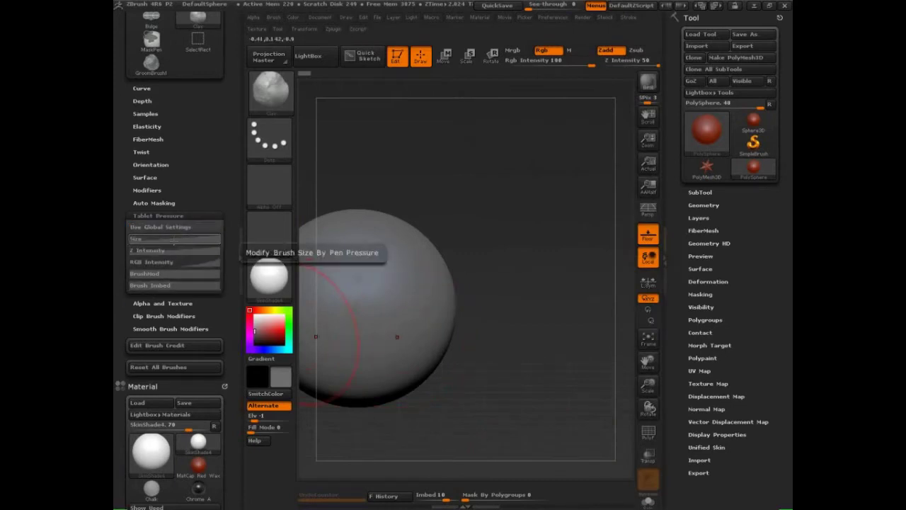
{"action": "left_click", "coordinate": [163, 239]}
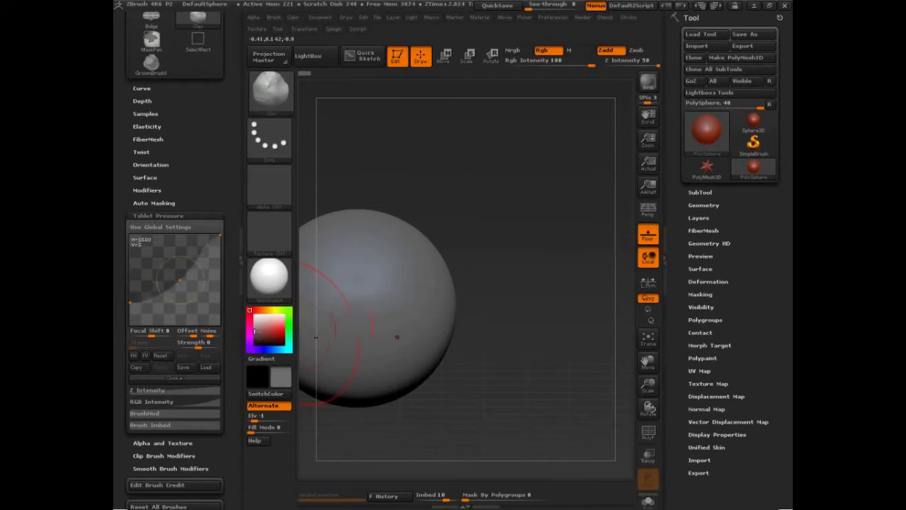
{"action": "mouse_move", "coordinate": [189, 287]}
{"action": "left_mouse_down"}
{"action": "mouse_move", "coordinate": [165, 267]}
{"action": "mouse_move", "coordinate": [187, 287]}
{"action": "left_mouse_up"}
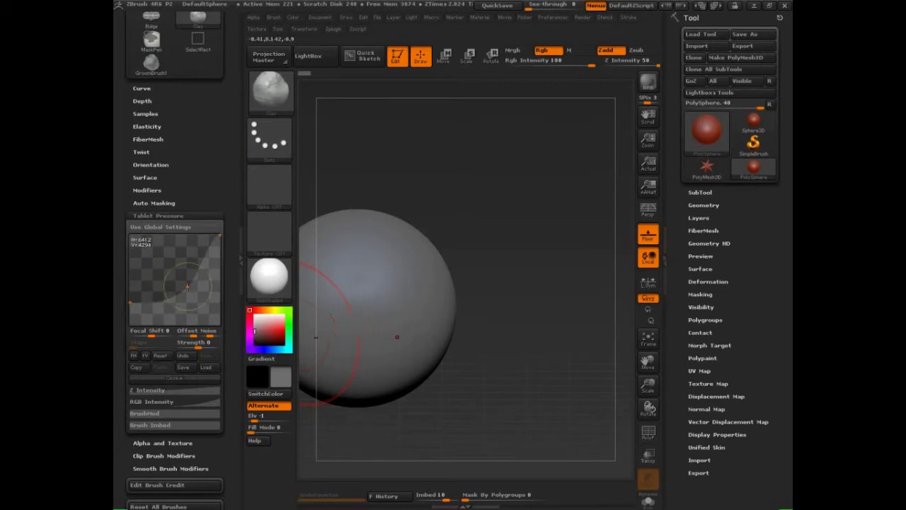
{"action": "left_click", "coordinate": [172, 383]}
Step: Examine the Clay brush's Z Intensity and RGB Intensity pressure curves, closing each one
{"action": "left_click", "coordinate": [179, 252]}
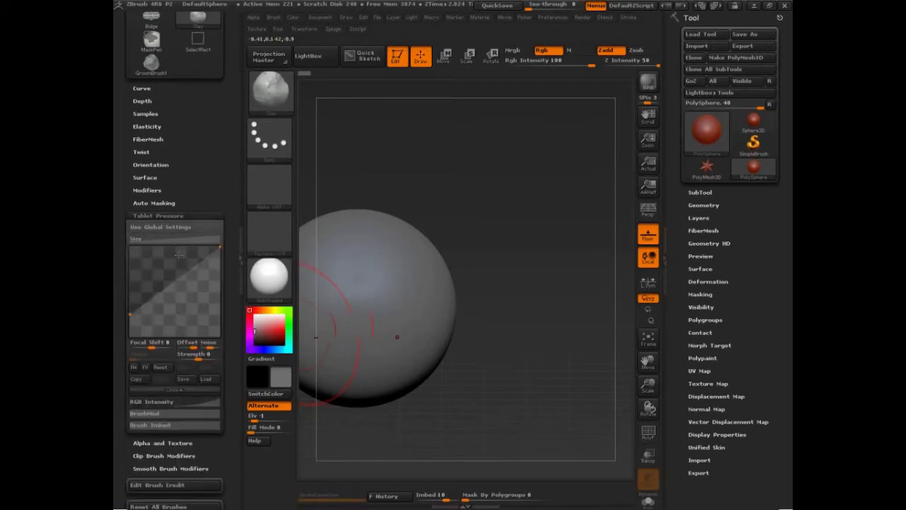
{"action": "left_click", "coordinate": [175, 389]}
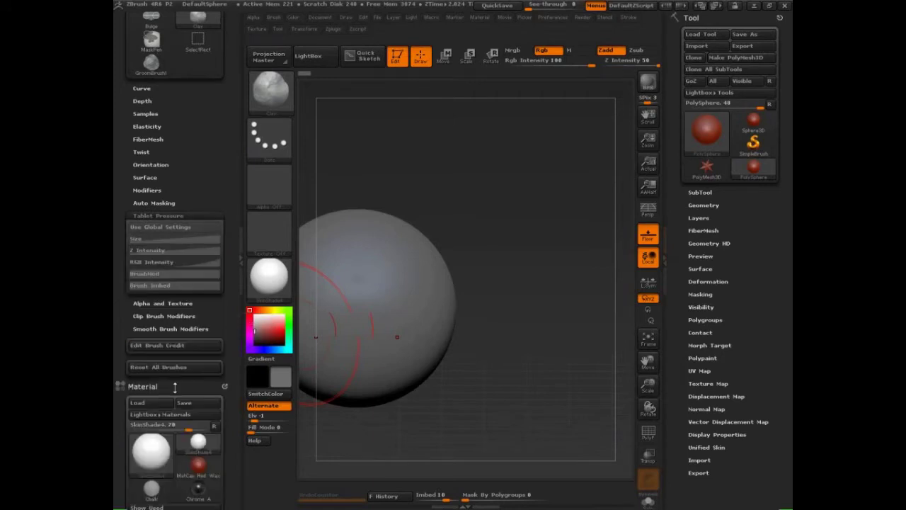
{"action": "left_click", "coordinate": [173, 262]}
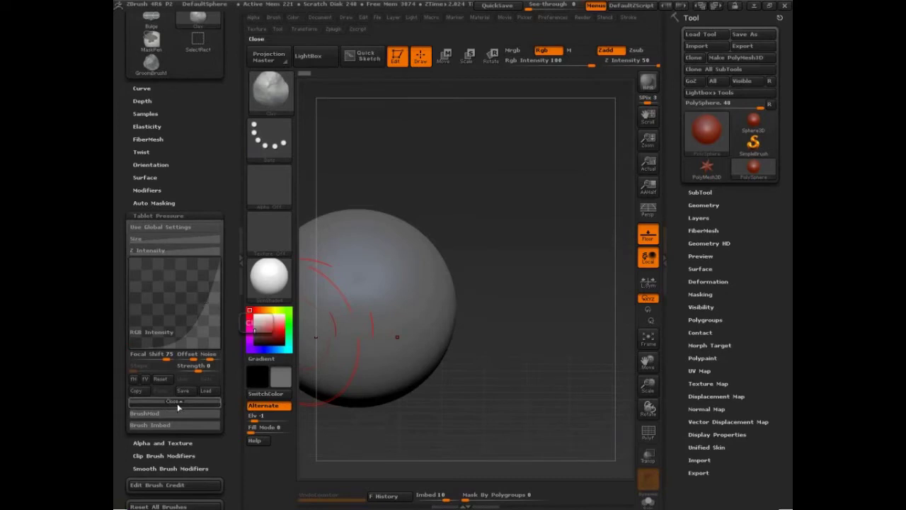
{"action": "left_click", "coordinate": [182, 428]}
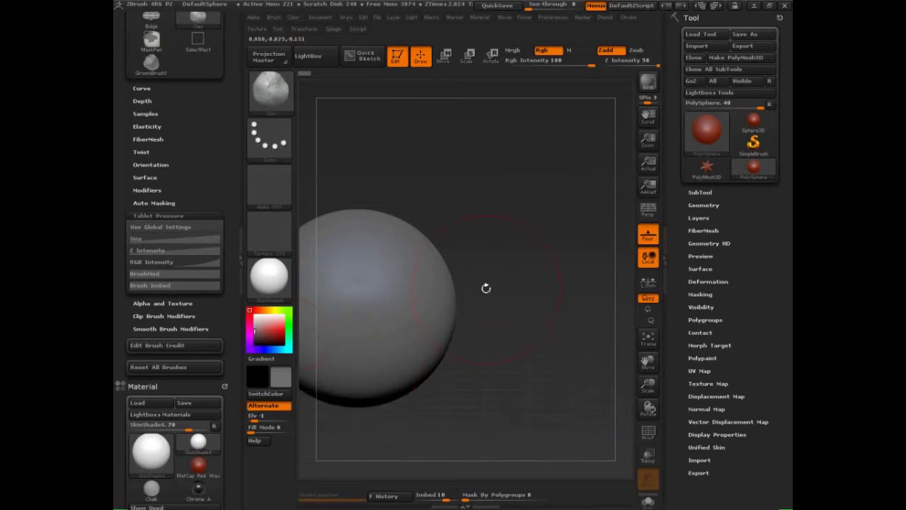
Step: Switch to the Standard brush, reduce its draw size, and enlarge the sphere in the view for test strokes
{"action": "key", "text": "b"}
{"action": "key", "text": "s"}
{"action": "key", "text": "t"}
{"action": "mouse_move", "coordinate": [506, 267]}
{"action": "left_mouse_down", "text": "alt"}
{"action": "mouse_move", "coordinate": [507, 283]}
{"action": "mouse_move", "coordinate": [557, 317]}
{"action": "mouse_move", "coordinate": [594, 317]}
{"action": "left_mouse_up", "text": "alt"}
{"action": "key", "text": "s"}
{"action": "left_click_drag", "start_coordinate": [557, 163], "coordinate": [566, 154], "text": "alt"}
Step: With Use Global Settings on, undo a first curved test stroke and sculpt a wavy stroke down the sphere's front
{"action": "left_click", "coordinate": [170, 227]}
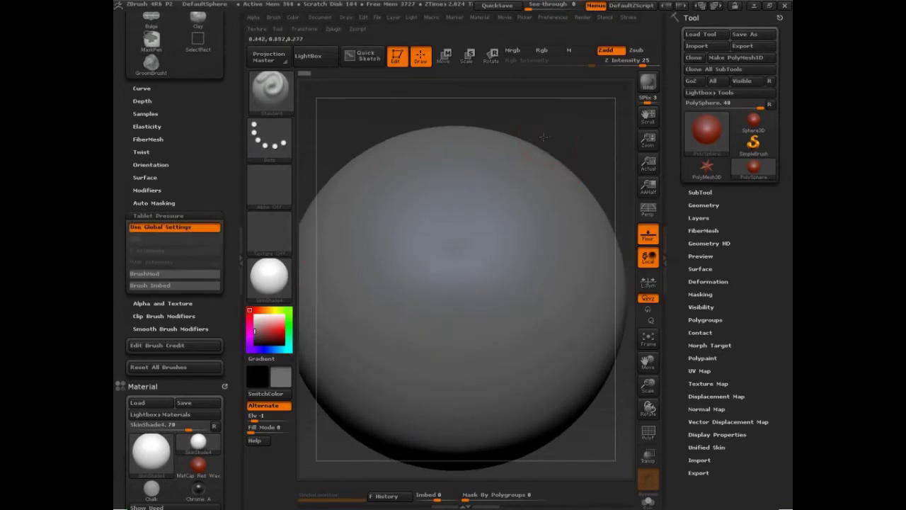
{"action": "mouse_move", "coordinate": [505, 161]}
{"action": "left_mouse_down"}
{"action": "mouse_move", "coordinate": [494, 171]}
{"action": "mouse_move", "coordinate": [468, 349]}
{"action": "mouse_move", "coordinate": [497, 335]}
{"action": "left_mouse_up"}
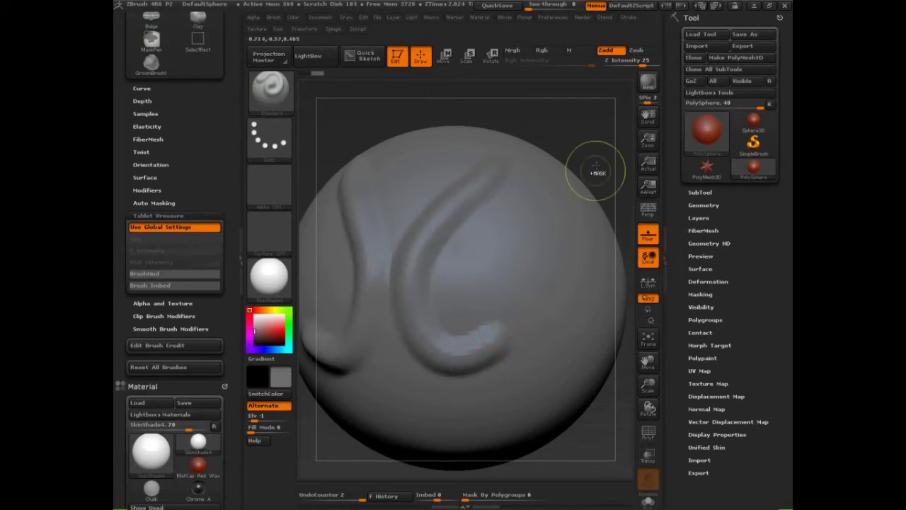
{"action": "key", "text": "ctrl+z"}
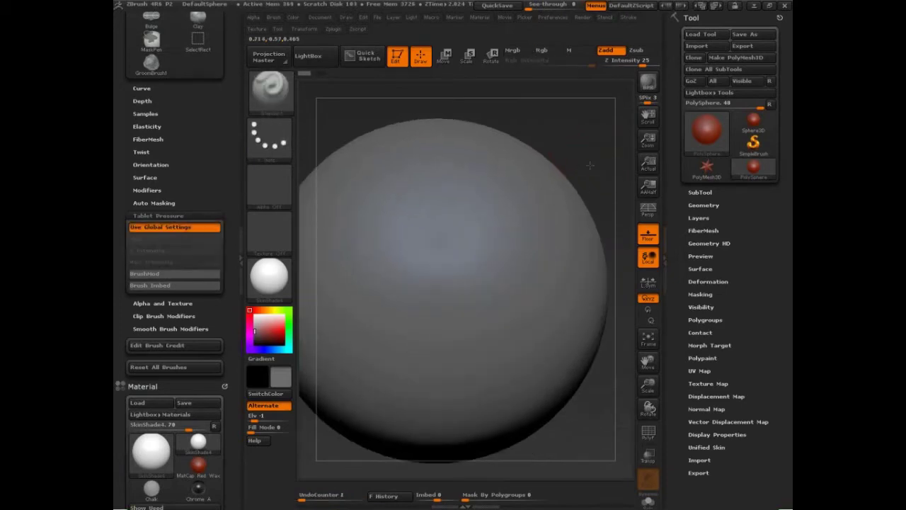
{"action": "mouse_move", "coordinate": [445, 150]}
{"action": "left_mouse_down"}
{"action": "mouse_move", "coordinate": [444, 204]}
{"action": "mouse_move", "coordinate": [479, 267]}
{"action": "mouse_move", "coordinate": [407, 342]}
{"action": "mouse_move", "coordinate": [432, 432]}
{"action": "mouse_move", "coordinate": [461, 437]}
{"action": "left_mouse_up"}
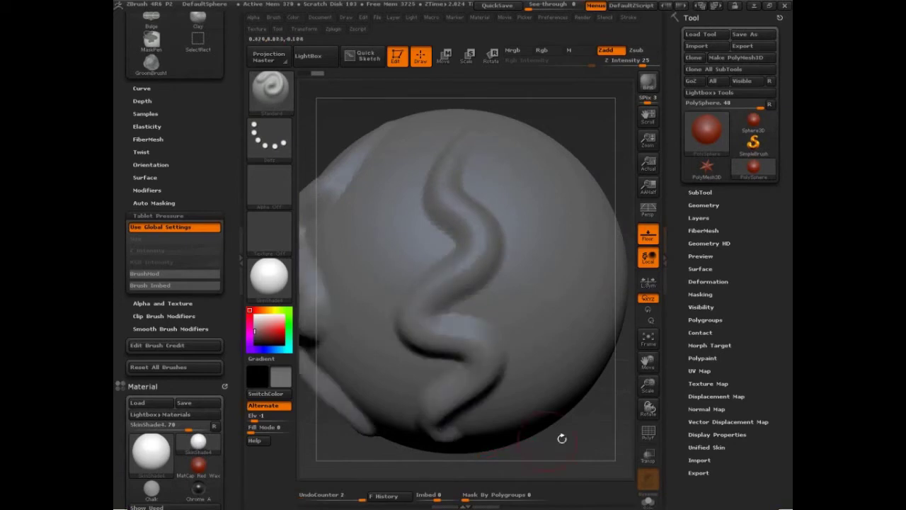
{"action": "left_click_drag", "start_coordinate": [597, 439], "coordinate": [597, 391]}
Step: Outline the wavy stroke's tapered lower end in white, and turn off Use Global Settings for the Standard brush's tablet pressure
{"action": "key", "text": "ctrl+shift"}
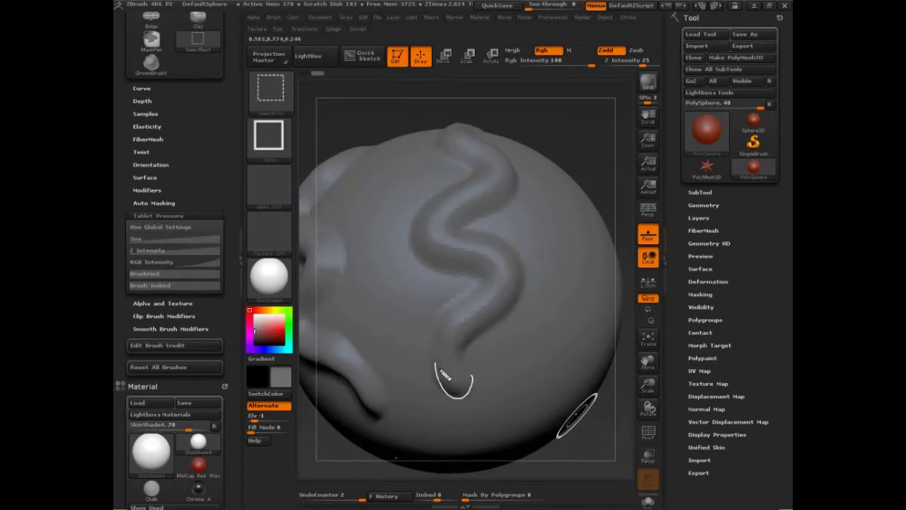
{"action": "left_click_drag", "start_coordinate": [436, 364], "coordinate": [471, 407]}
{"action": "left_click_drag", "start_coordinate": [460, 352], "coordinate": [466, 400]}
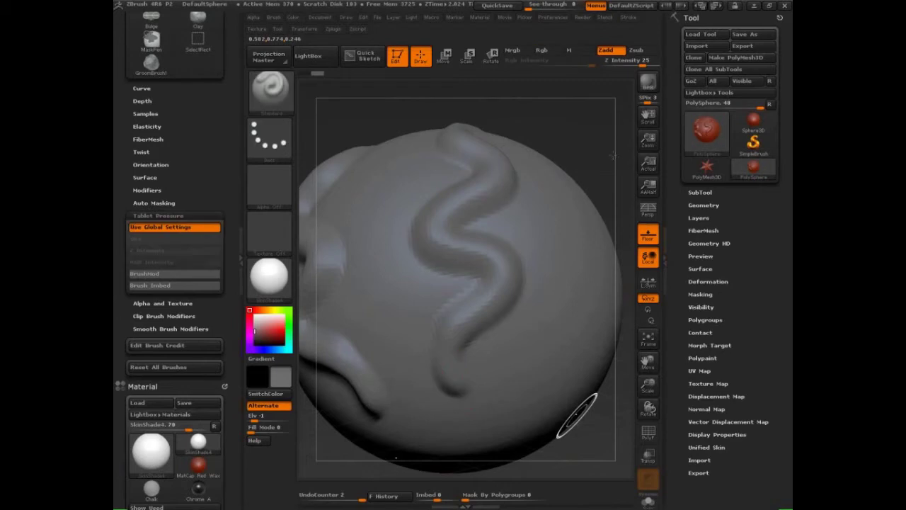
{"action": "mouse_move", "coordinate": [621, 163]}
{"action": "left_mouse_down"}
{"action": "mouse_move", "coordinate": [610, 168]}
{"action": "mouse_move", "coordinate": [593, 151]}
{"action": "left_mouse_up"}
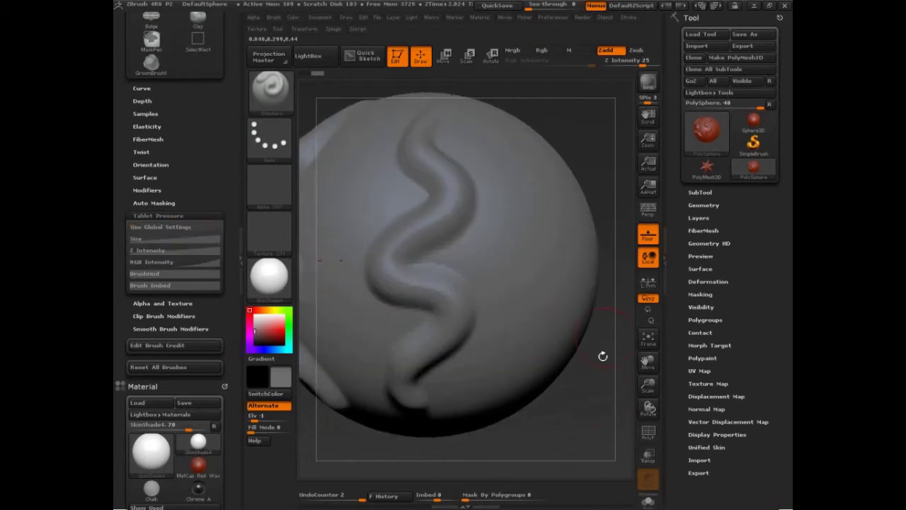
{"action": "mouse_move", "coordinate": [604, 357]}
{"action": "left_mouse_down"}
{"action": "mouse_move", "coordinate": [591, 385]}
{"action": "mouse_move", "coordinate": [594, 373]}
{"action": "left_mouse_up"}
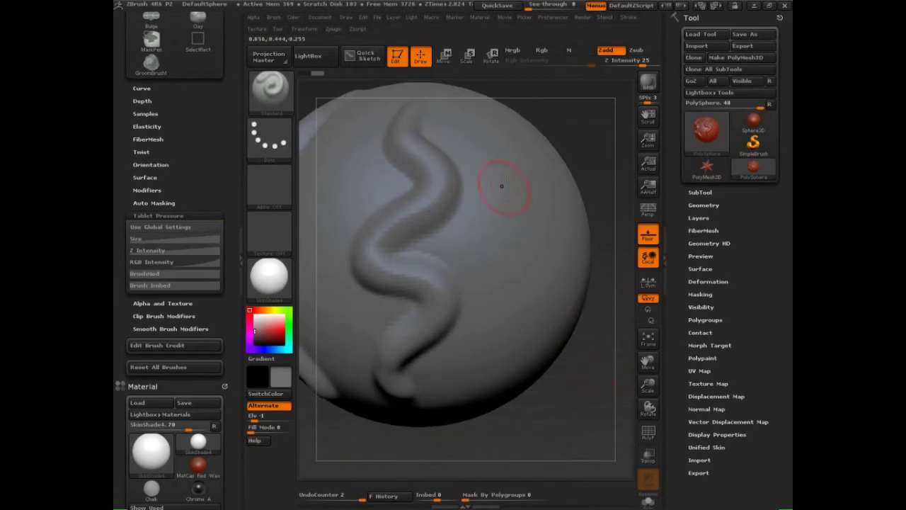
Step: Sculpt a second wavy stroke beside the first and outline the lower ends of both strokes in red
{"action": "mouse_move", "coordinate": [501, 186]}
{"action": "left_mouse_down"}
{"action": "mouse_move", "coordinate": [515, 291]}
{"action": "mouse_move", "coordinate": [500, 353]}
{"action": "mouse_move", "coordinate": [437, 415]}
{"action": "mouse_move", "coordinate": [566, 358]}
{"action": "left_mouse_up"}
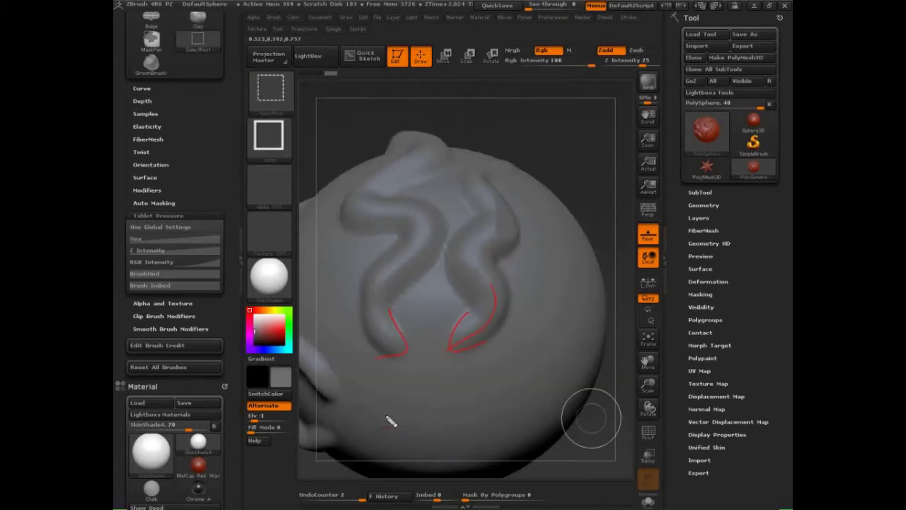
{"action": "left_click_drag", "start_coordinate": [383, 339], "coordinate": [377, 345]}
{"action": "key", "text": "Escape"}
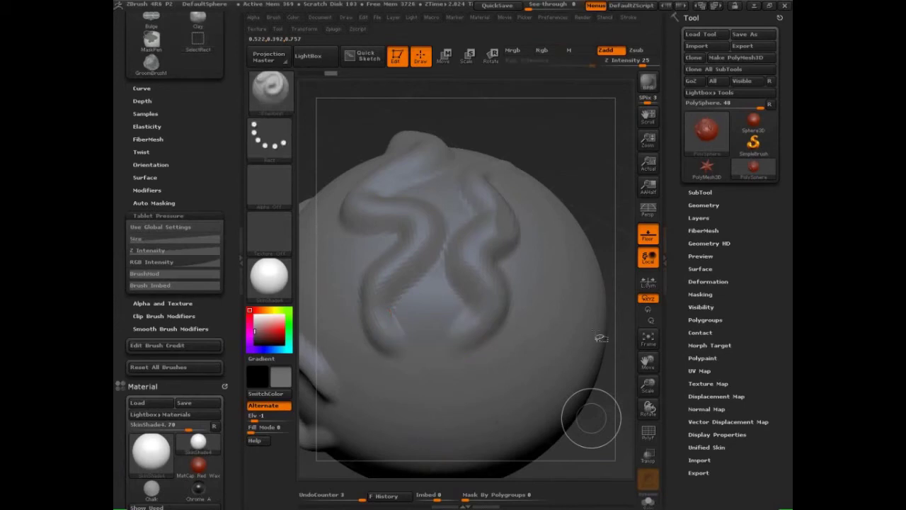
{"action": "key", "text": "ctrl+z"}
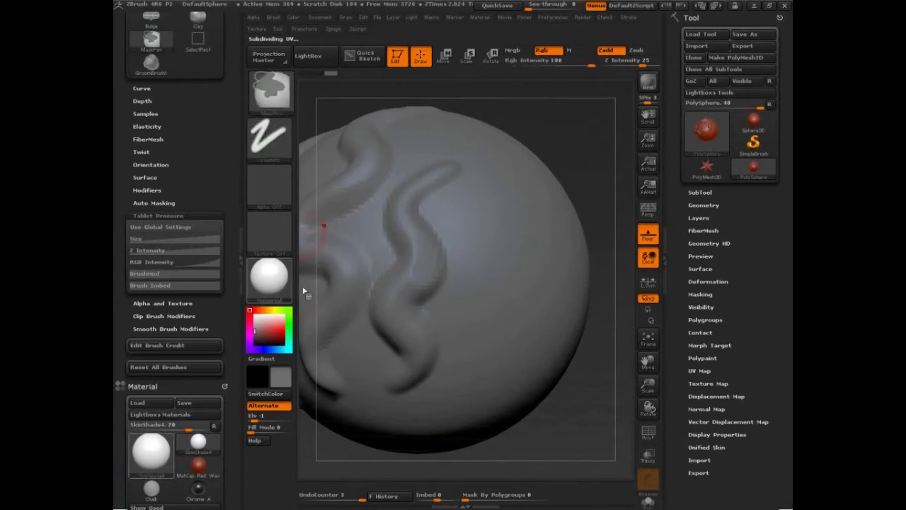
Step: Set the Focal Shift of the Standard brush's Size pressure curve to 68 and sculpt a curved test stroke beside the wavy one
{"action": "left_click", "coordinate": [138, 239]}
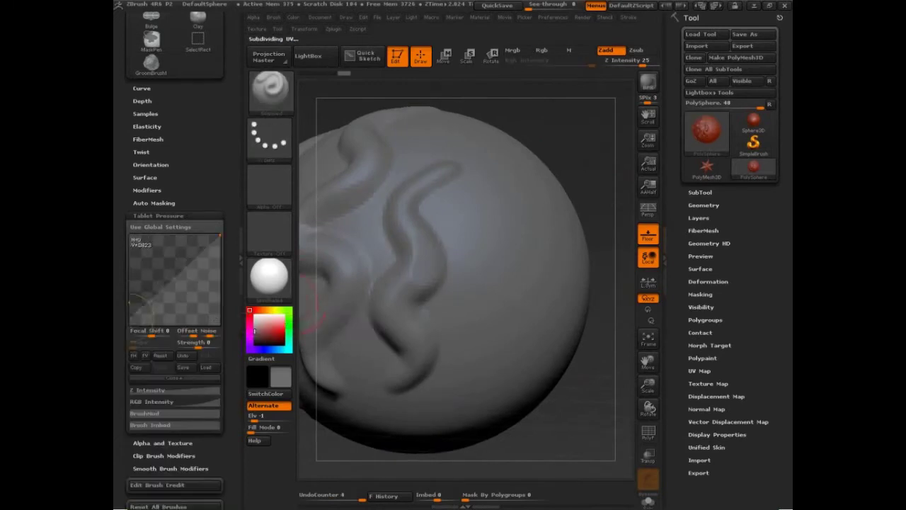
{"action": "left_click_drag", "start_coordinate": [157, 336], "coordinate": [167, 335]}
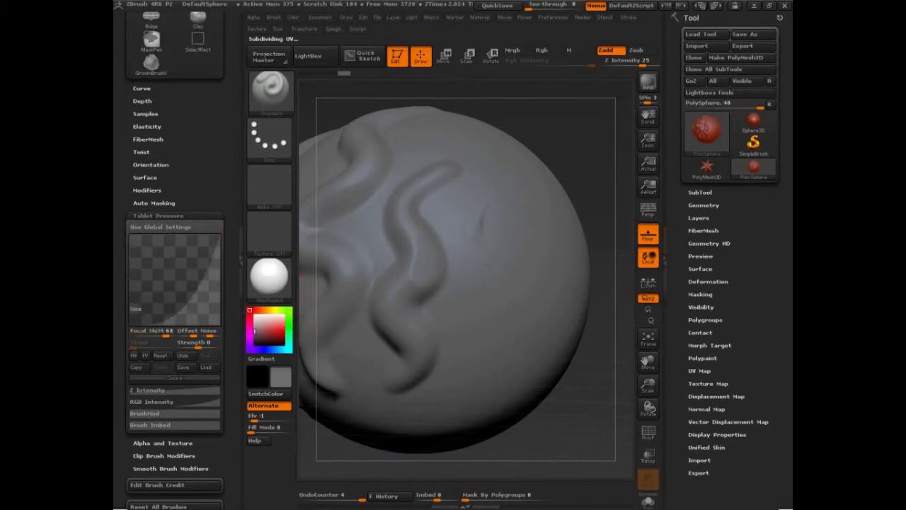
{"action": "mouse_move", "coordinate": [489, 264]}
{"action": "left_mouse_down"}
{"action": "mouse_move", "coordinate": [511, 320]}
{"action": "mouse_move", "coordinate": [471, 394]}
{"action": "mouse_move", "coordinate": [418, 425]}
{"action": "left_mouse_up"}
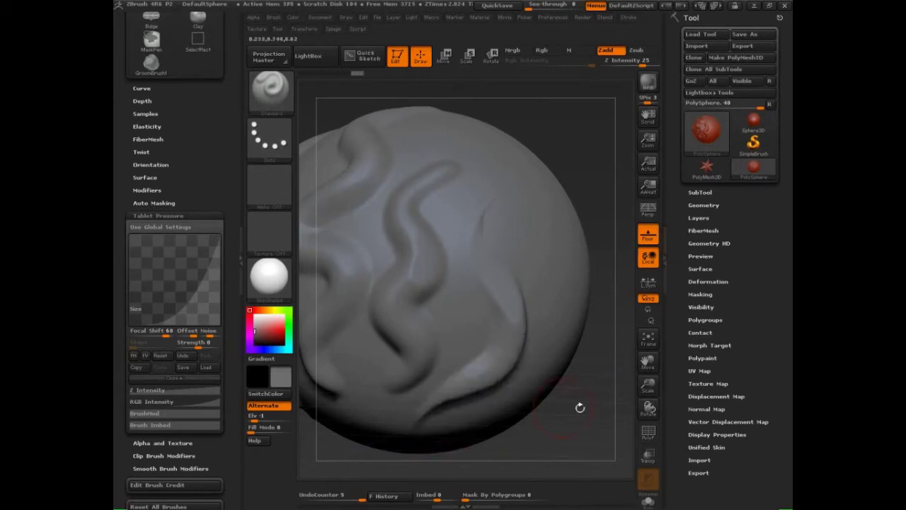
{"action": "mouse_move", "coordinate": [580, 408]}
{"action": "left_mouse_down"}
{"action": "mouse_move", "coordinate": [616, 231]}
{"action": "mouse_move", "coordinate": [604, 192]}
{"action": "left_mouse_up"}
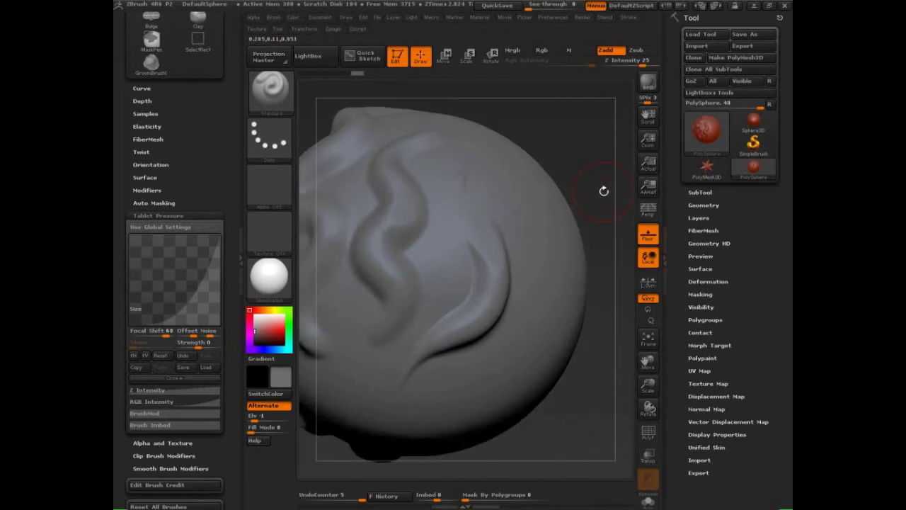
{"action": "mouse_move", "coordinate": [604, 192]}
{"action": "left_mouse_down"}
{"action": "mouse_move", "coordinate": [617, 380]}
{"action": "mouse_move", "coordinate": [530, 382]}
{"action": "left_mouse_up"}
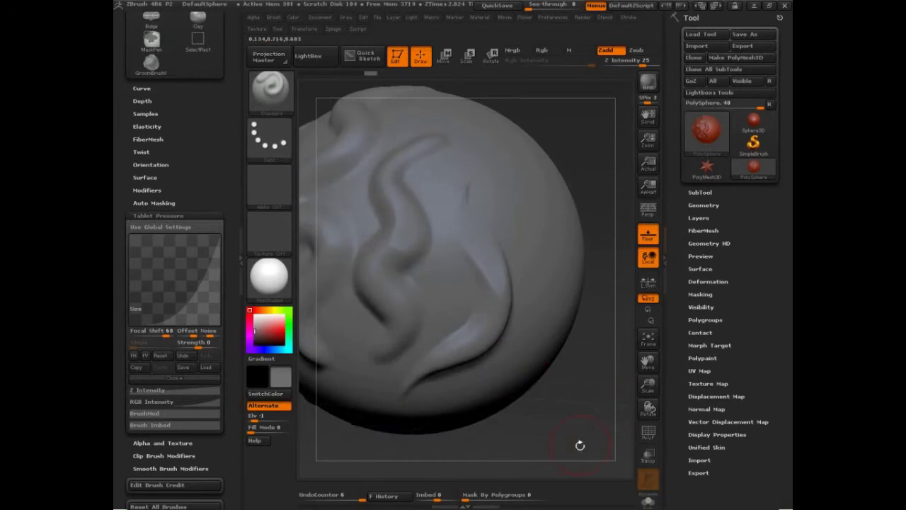
Step: Mark the pointed upper and lower tips of the new curved stroke in red and clear the markings
{"action": "key", "text": "ctrl+shift+d"}
{"action": "left_click_drag", "start_coordinate": [401, 413], "coordinate": [435, 368]}
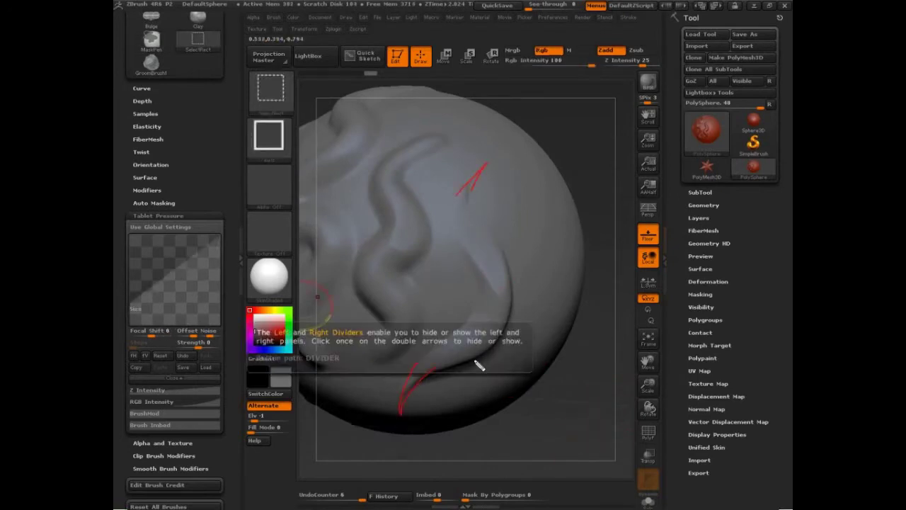
{"action": "left_click_drag", "start_coordinate": [599, 446], "coordinate": [546, 427]}
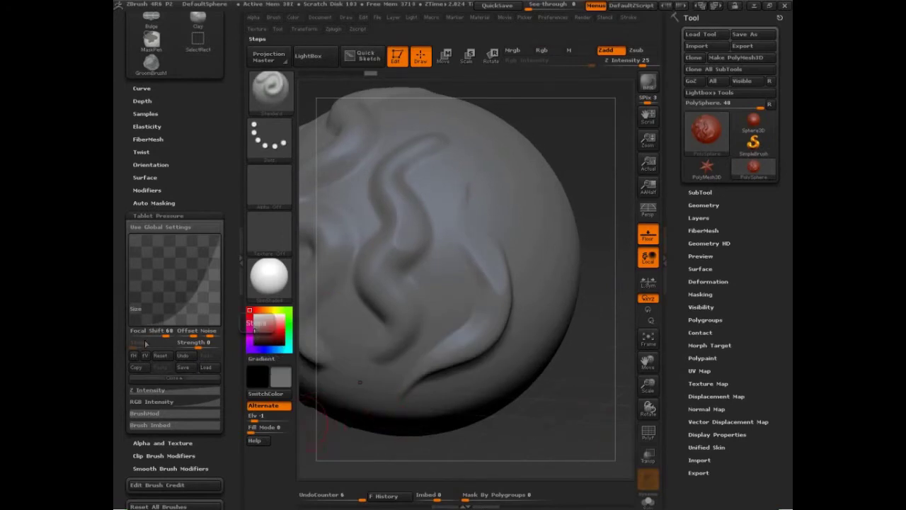
Step: Illustrate changing brush size with red circles along the curved stroke and at the wavy stroke's upper end, and annotate the Size curve in red
{"action": "key", "text": "ctrl+shift"}
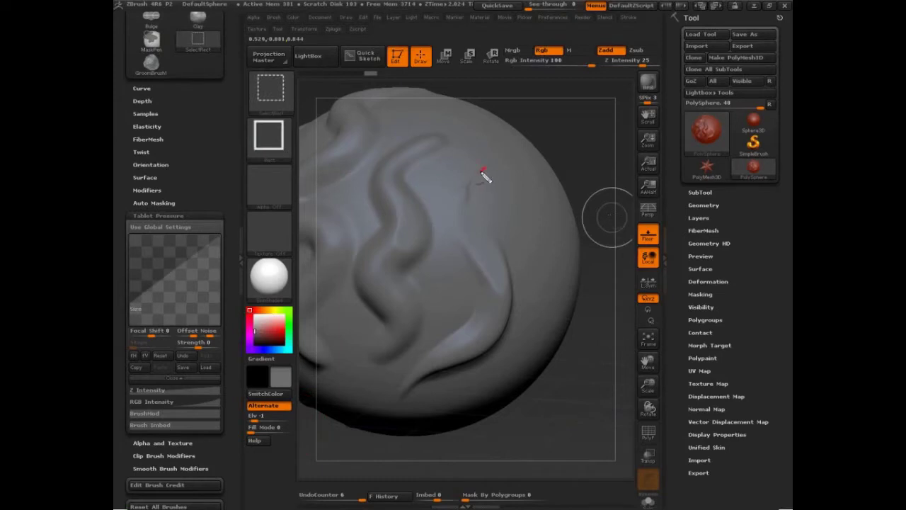
{"action": "left_click_drag", "start_coordinate": [481, 172], "coordinate": [475, 178]}
{"action": "left_click_drag", "start_coordinate": [437, 137], "coordinate": [436, 146]}
{"action": "left_click_drag", "start_coordinate": [441, 141], "coordinate": [420, 162]}
{"action": "mouse_move", "coordinate": [473, 182]}
{"action": "left_mouse_down"}
{"action": "mouse_move", "coordinate": [484, 297]}
{"action": "mouse_move", "coordinate": [496, 305]}
{"action": "mouse_move", "coordinate": [488, 340]}
{"action": "left_mouse_up"}
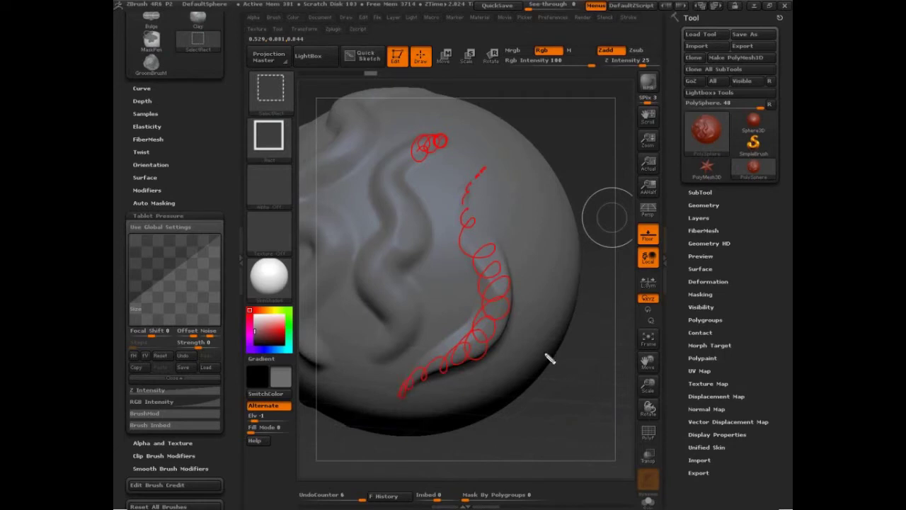
{"action": "key", "text": "Escape"}
{"action": "left_click_drag", "start_coordinate": [590, 391], "coordinate": [530, 393]}
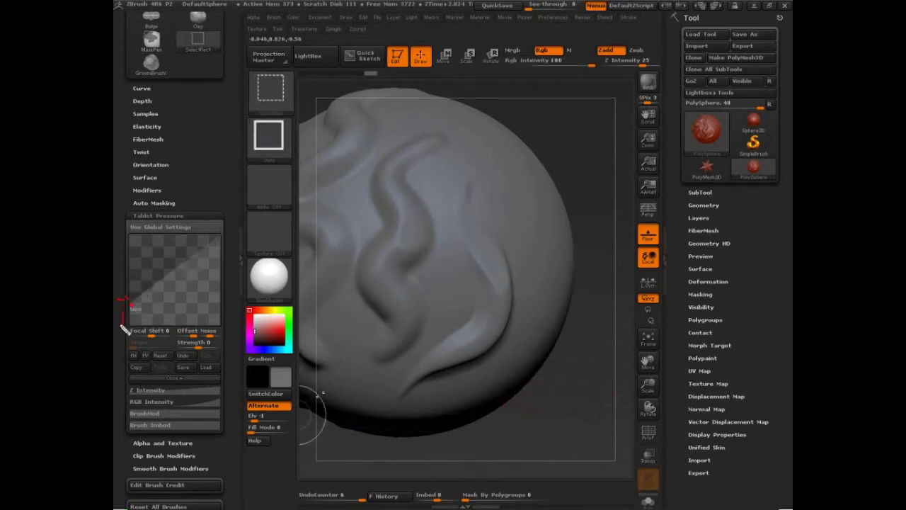
{"action": "mouse_move", "coordinate": [119, 324]}
{"action": "left_mouse_down"}
{"action": "mouse_move", "coordinate": [130, 327]}
{"action": "mouse_move", "coordinate": [223, 241]}
{"action": "left_mouse_up"}
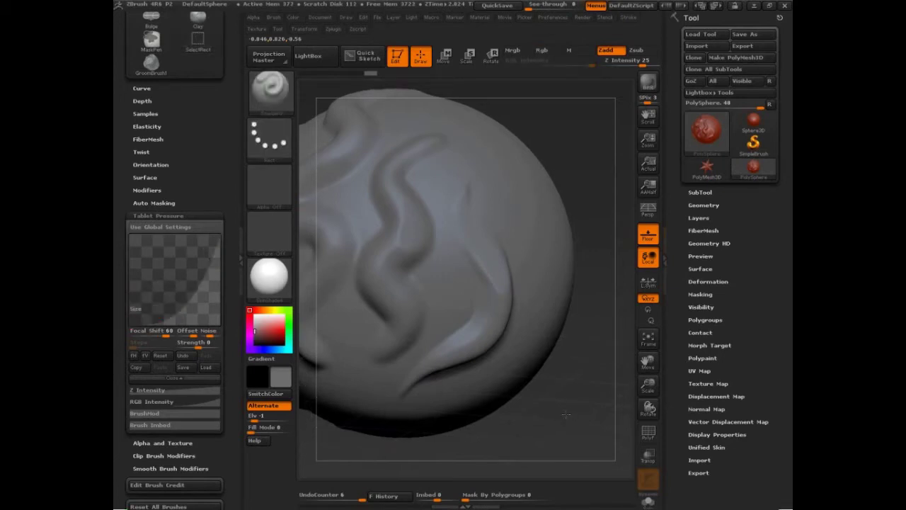
Step: Set the Size pressure curve's Focal Shift to 4 and sculpt another wavy stroke next to the curved one
{"action": "left_click_drag", "start_coordinate": [566, 414], "coordinate": [570, 412]}
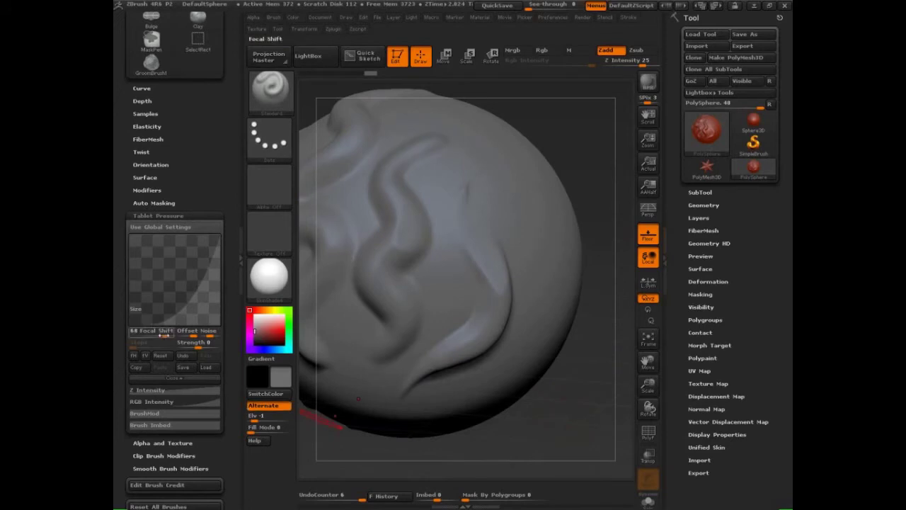
{"action": "left_click_drag", "start_coordinate": [570, 412], "coordinate": [589, 130]}
{"action": "mouse_move", "coordinate": [499, 202]}
{"action": "left_mouse_down"}
{"action": "mouse_move", "coordinate": [539, 297]}
{"action": "mouse_move", "coordinate": [517, 354]}
{"action": "mouse_move", "coordinate": [472, 388]}
{"action": "left_mouse_up"}
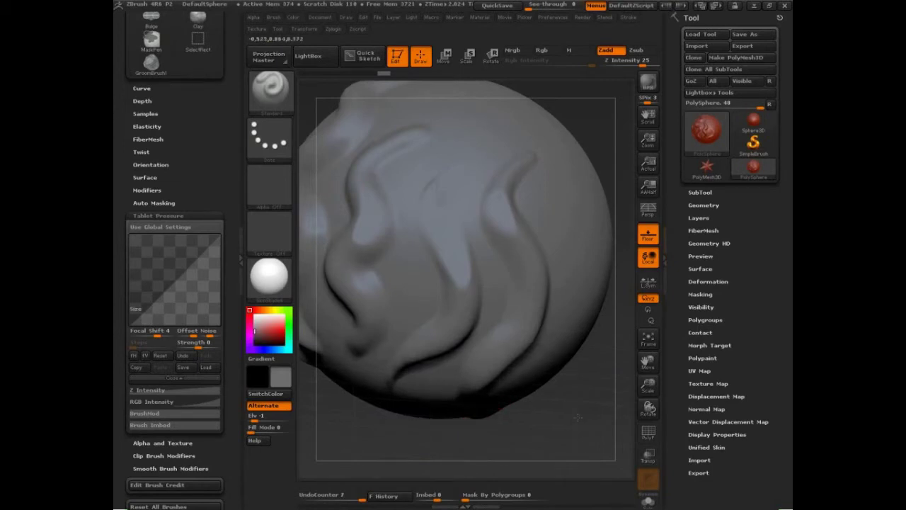
Step: Compare the lower ends of the two newest strokes by outlining them in red, and clear the markings
{"action": "left_click_drag", "start_coordinate": [577, 418], "coordinate": [607, 318]}
{"action": "left_click", "coordinate": [524, 17]}
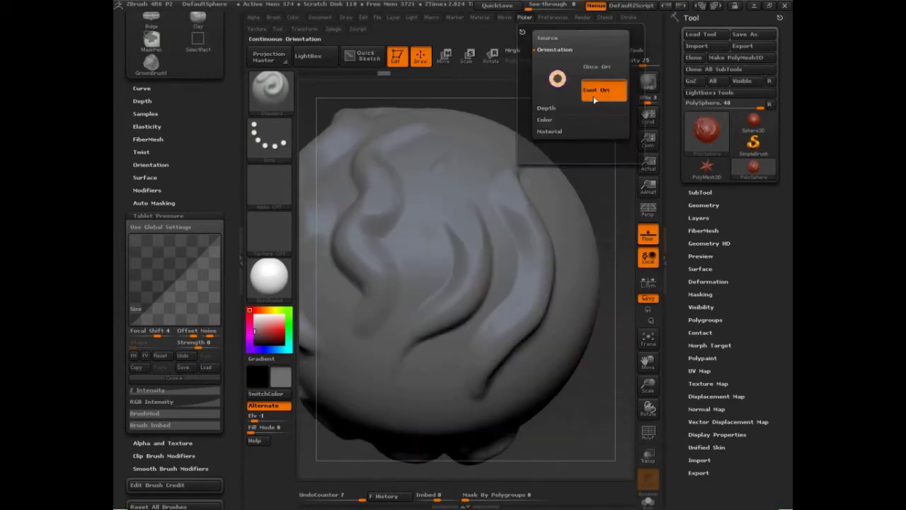
{"action": "left_click", "coordinate": [572, 51]}
{"action": "mouse_move", "coordinate": [602, 422]}
{"action": "left_mouse_down"}
{"action": "mouse_move", "coordinate": [585, 438]}
{"action": "mouse_move", "coordinate": [582, 393]}
{"action": "left_mouse_up"}
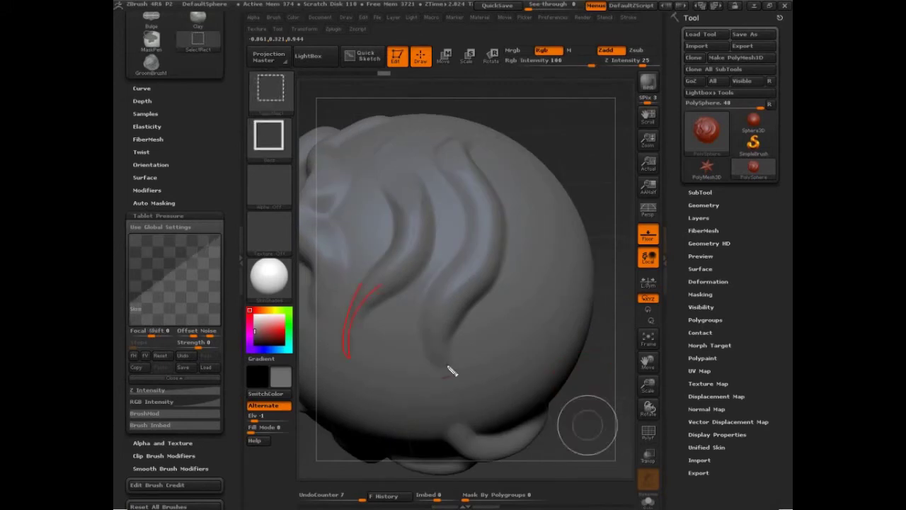
{"action": "left_click_drag", "start_coordinate": [451, 371], "coordinate": [436, 305]}
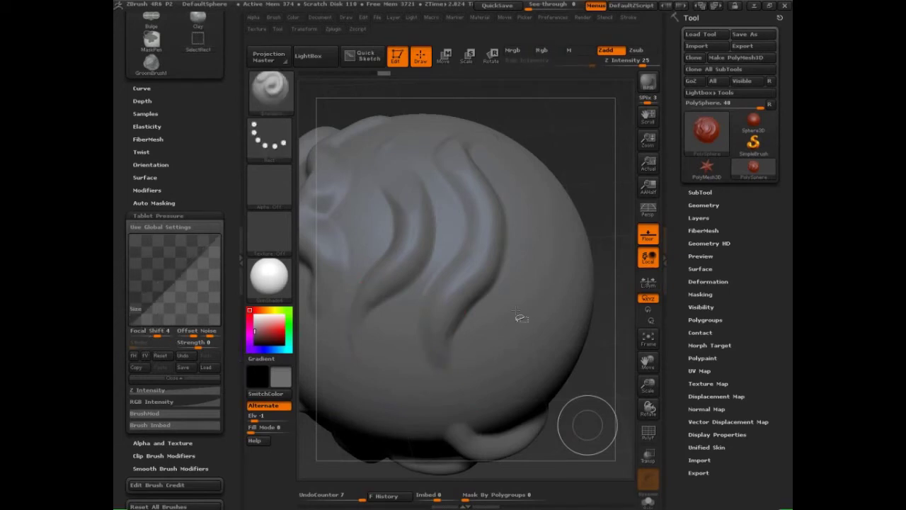
Step: Collapse the Tablet Pressure settings and reset all brushes to their defaults
{"action": "left_click", "coordinate": [171, 215]}
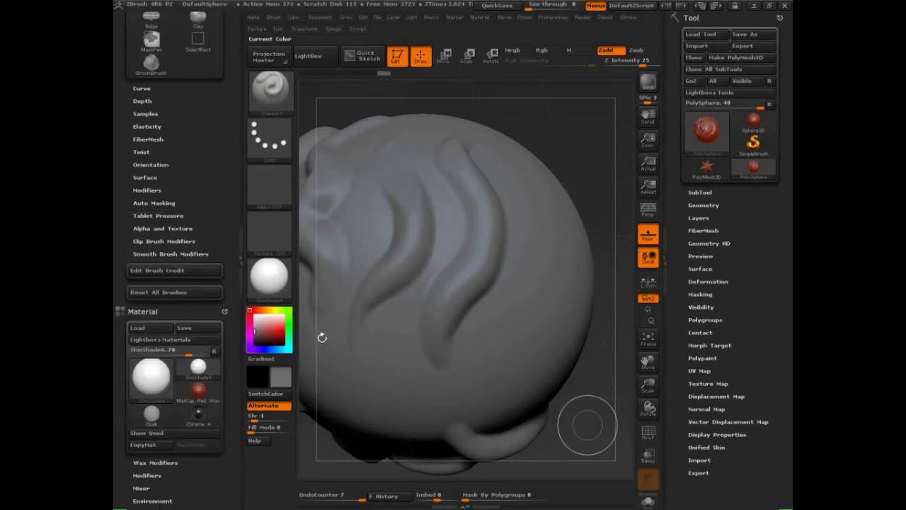
{"action": "left_click", "coordinate": [175, 216]}
{"action": "left_click", "coordinate": [177, 218]}
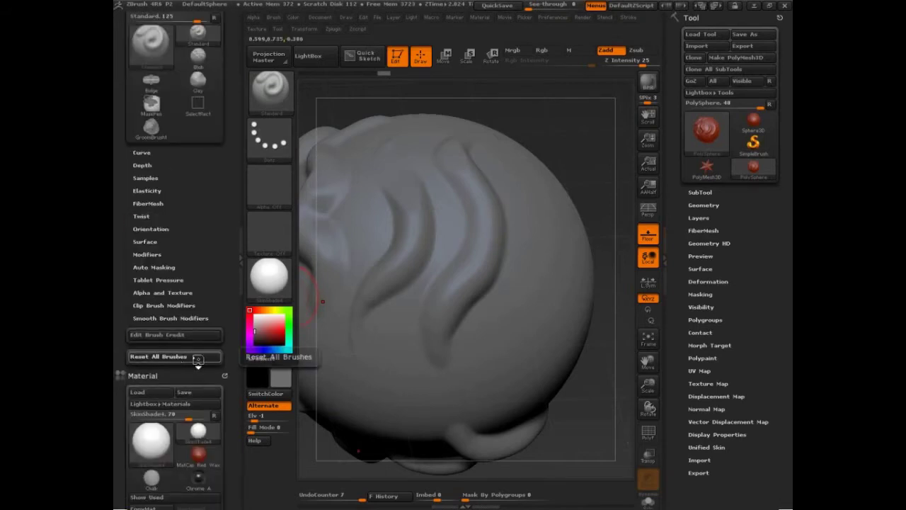
{"action": "left_click", "coordinate": [198, 356]}
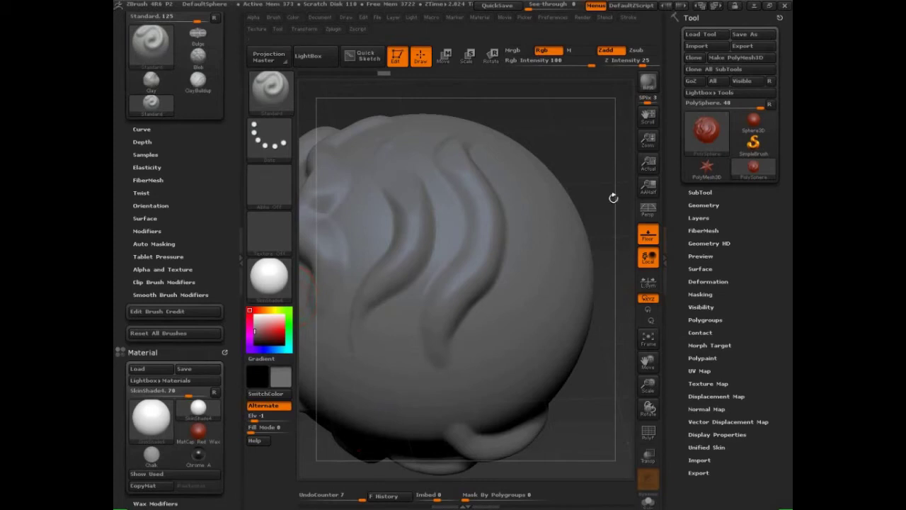
Step: Load the brush preset mech-plates-cylindrical.ZBP from the BrushPresets folder
{"action": "mouse_move", "coordinate": [614, 196]}
{"action": "left_mouse_down"}
{"action": "mouse_move", "coordinate": [586, 362]}
{"action": "mouse_move", "coordinate": [515, 375]}
{"action": "left_mouse_up"}
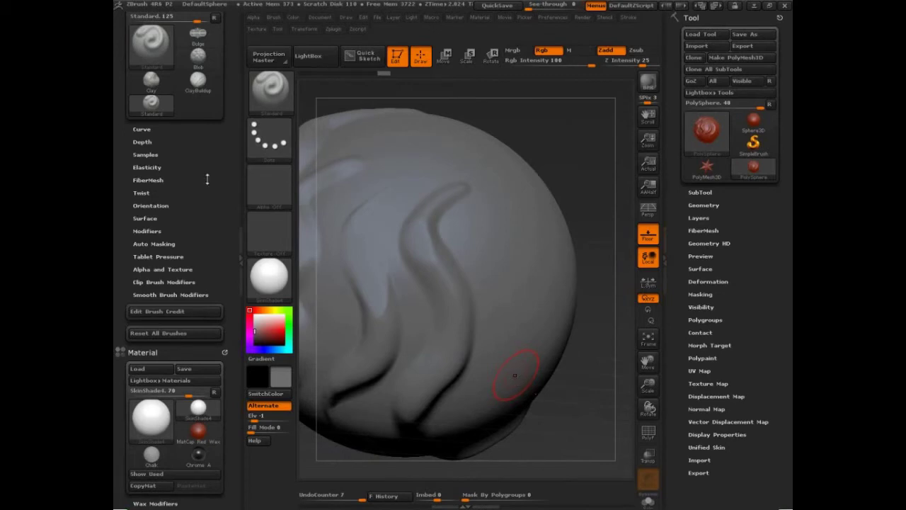
{"action": "left_click_drag", "start_coordinate": [207, 179], "coordinate": [224, 273]}
{"action": "left_click", "coordinate": [151, 34]}
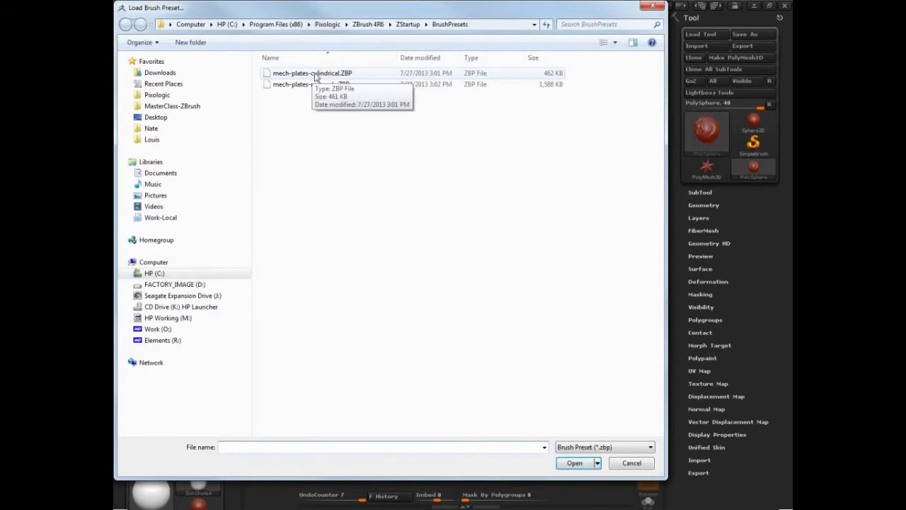
{"action": "left_click", "coordinate": [313, 73]}
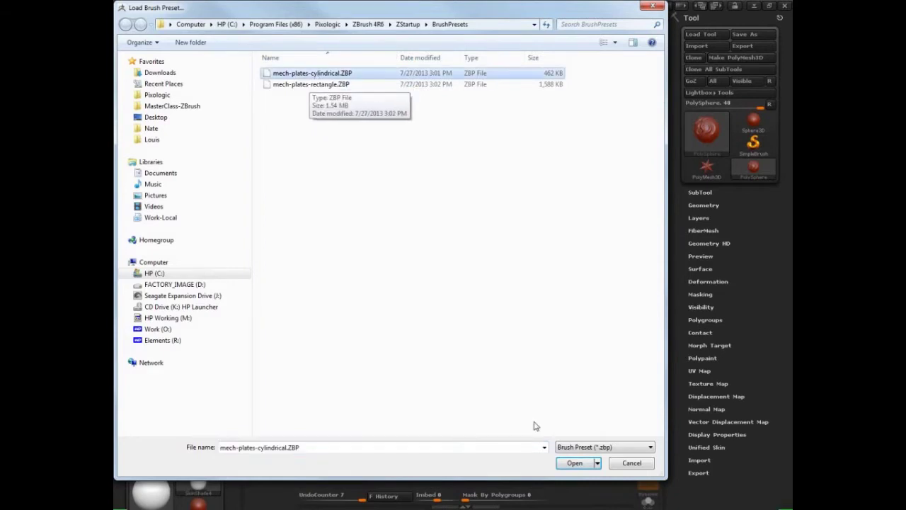
{"action": "left_click", "coordinate": [575, 463]}
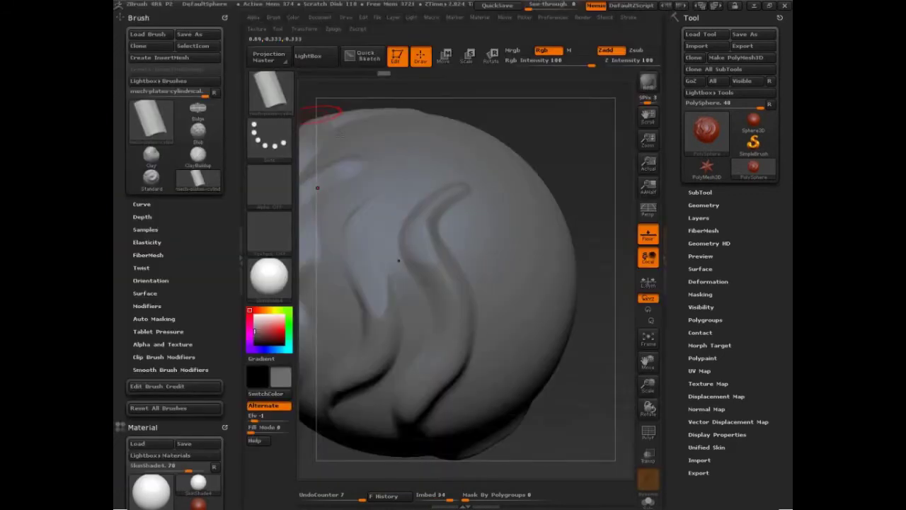
Step: Expand the Geometry settings and place four curved plates on the sphere with the mech-plates-cylindrical brush
{"action": "mouse_move", "coordinate": [588, 262]}
{"action": "left_mouse_down", "text": "alt"}
{"action": "mouse_move", "coordinate": [582, 200]}
{"action": "mouse_move", "coordinate": [558, 201]}
{"action": "left_mouse_up", "text": "alt"}
{"action": "left_click", "coordinate": [705, 206]}
{"action": "mouse_move", "coordinate": [510, 262]}
{"action": "left_mouse_down"}
{"action": "mouse_move", "coordinate": [496, 343]}
{"action": "mouse_move", "coordinate": [486, 322]}
{"action": "left_mouse_up"}
{"action": "mouse_move", "coordinate": [587, 172]}
{"action": "left_mouse_down"}
{"action": "mouse_move", "coordinate": [524, 177]}
{"action": "mouse_move", "coordinate": [536, 137]}
{"action": "left_mouse_up"}
{"action": "mouse_move", "coordinate": [492, 424]}
{"action": "left_mouse_down"}
{"action": "mouse_move", "coordinate": [492, 387]}
{"action": "mouse_move", "coordinate": [506, 432]}
{"action": "mouse_move", "coordinate": [479, 423]}
{"action": "left_mouse_up"}
{"action": "mouse_move", "coordinate": [538, 422]}
{"action": "left_mouse_down"}
{"action": "mouse_move", "coordinate": [539, 439]}
{"action": "mouse_move", "coordinate": [546, 434]}
{"action": "left_mouse_up"}
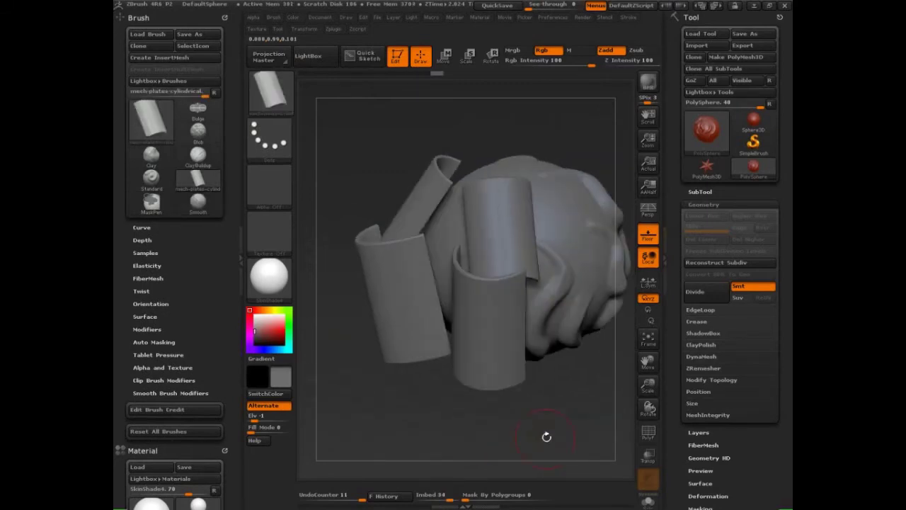
Step: Open LightBox and browse through its Brush category folders
{"action": "left_click", "coordinate": [316, 59]}
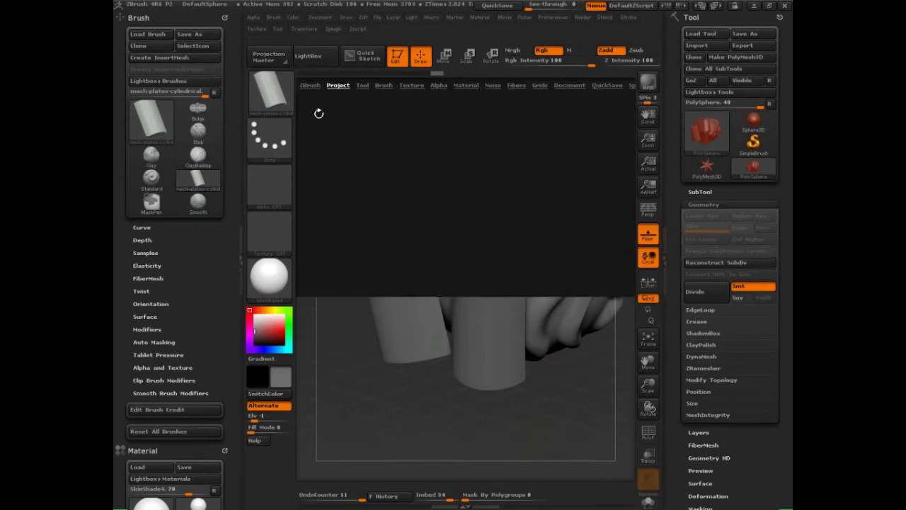
{"action": "left_click", "coordinate": [384, 85]}
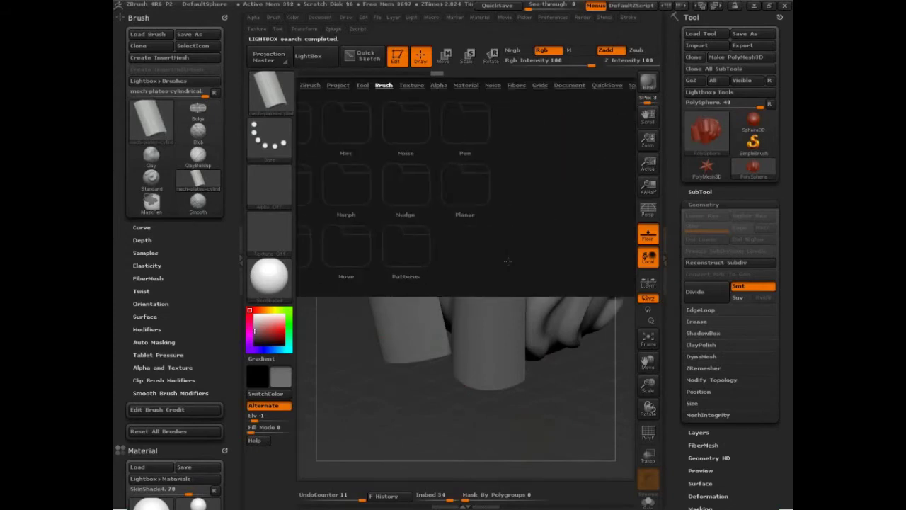
{"action": "left_click_drag", "start_coordinate": [602, 215], "coordinate": [504, 276]}
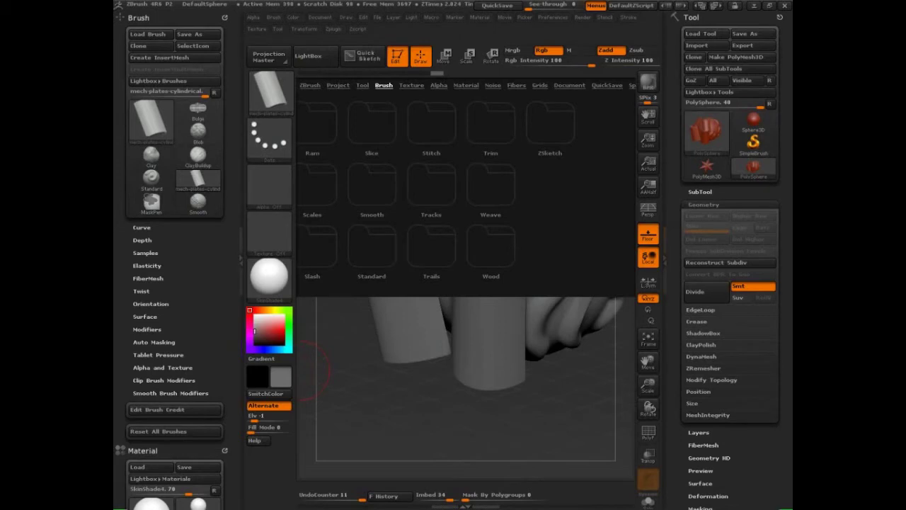
Step: Switch to Windows Explorer and examine the ZBrush 4R6 installation folder and its ZBrushes subfolder
{"action": "left_click_drag", "start_coordinate": [0, 51], "coordinate": [390, 89]}
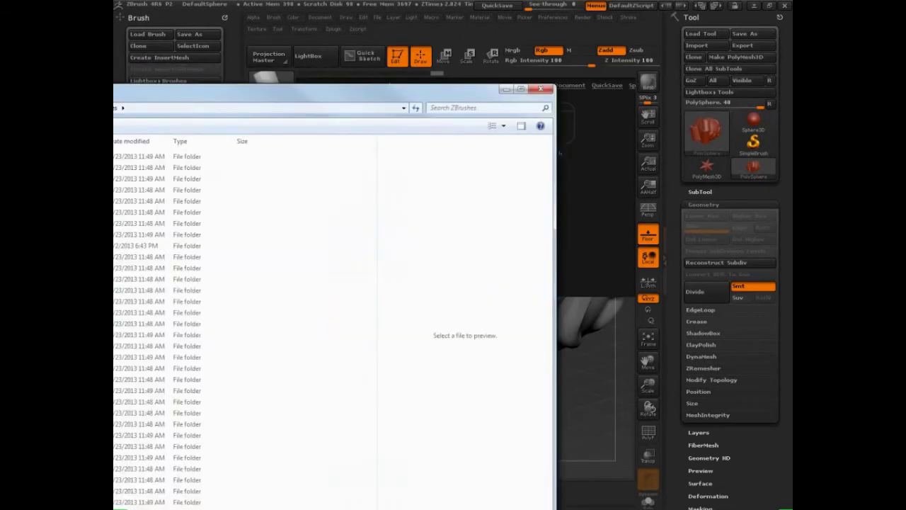
{"action": "left_click_drag", "start_coordinate": [14, 99], "coordinate": [321, 30]}
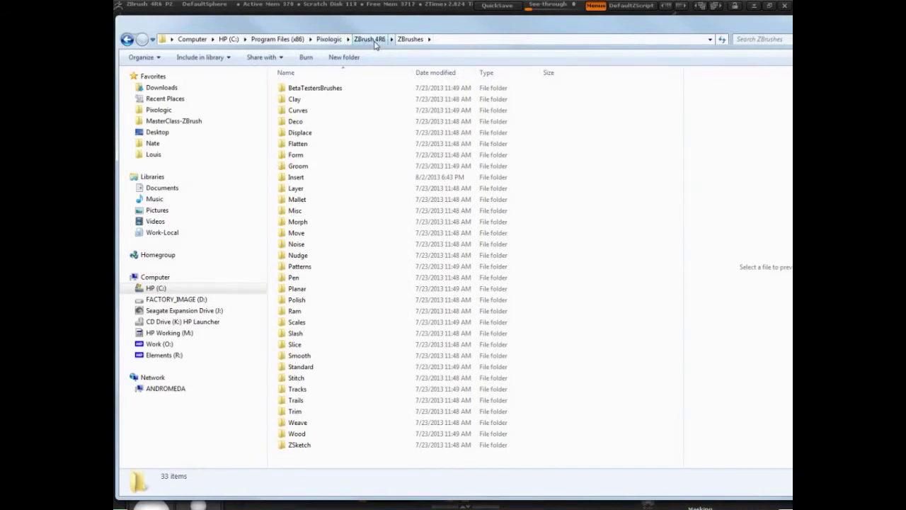
{"action": "left_click", "coordinate": [411, 40]}
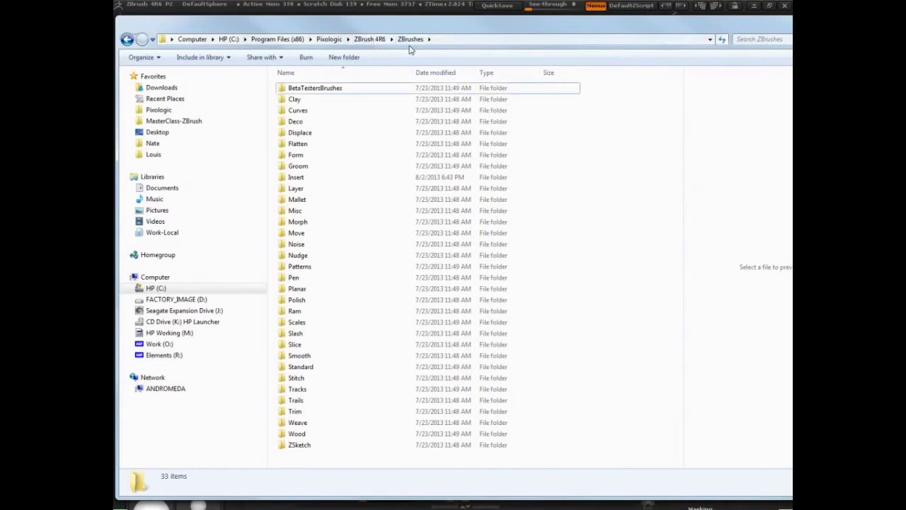
{"action": "left_click", "coordinate": [371, 39]}
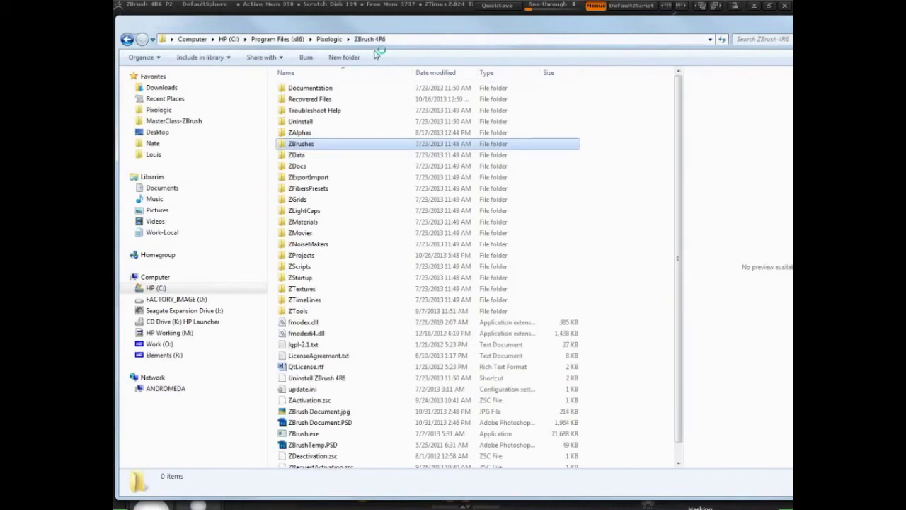
{"action": "double_click", "coordinate": [308, 150]}
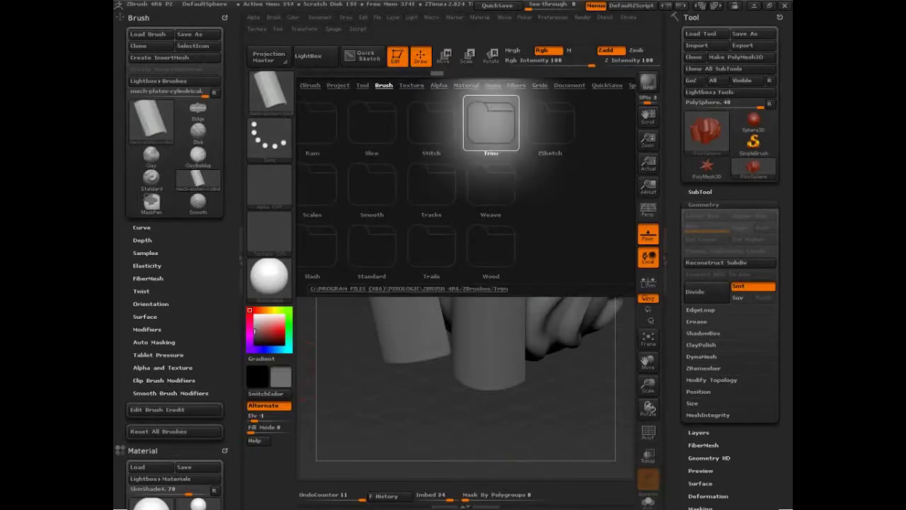
Step: Look through the brush files in the Form, Curves, Mallet and Patterns folders inside ZBrushes
{"action": "left_click_drag", "start_coordinate": [114, 84], "coordinate": [230, 66]}
{"action": "double_click", "coordinate": [230, 63]}
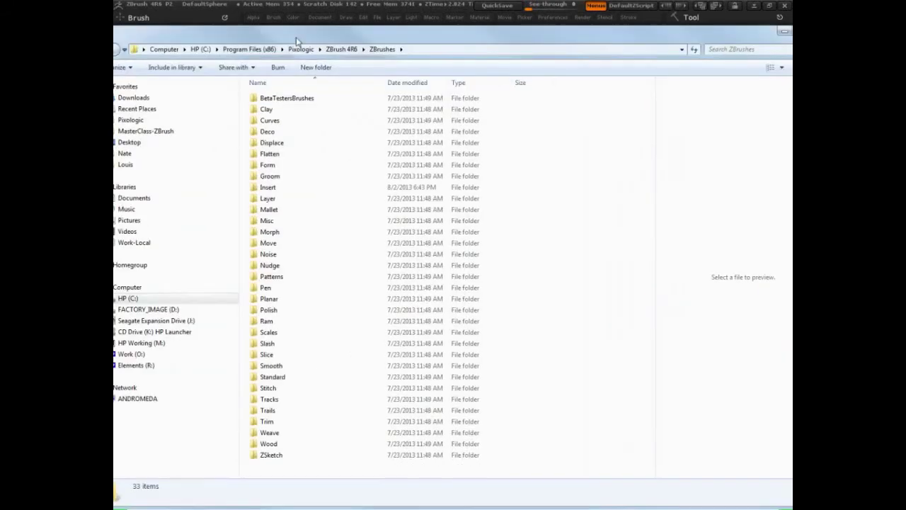
{"action": "left_click", "coordinate": [268, 167]}
{"action": "double_click", "coordinate": [268, 167]}
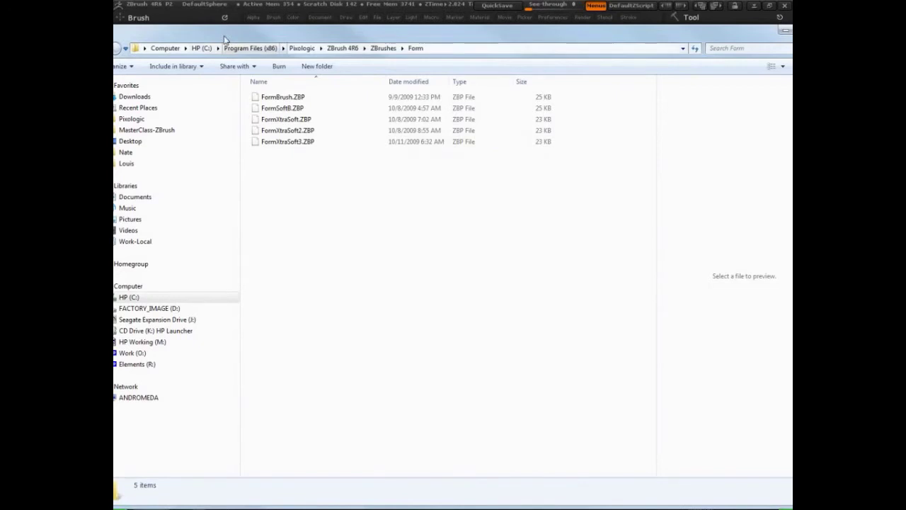
{"action": "left_click_drag", "start_coordinate": [229, 36], "coordinate": [273, 20]}
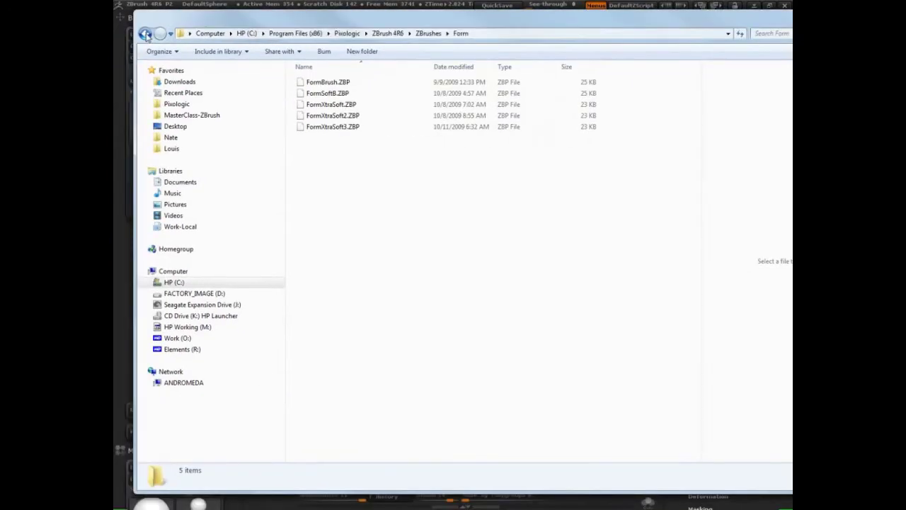
{"action": "left_click", "coordinate": [145, 35]}
{"action": "double_click", "coordinate": [316, 103]}
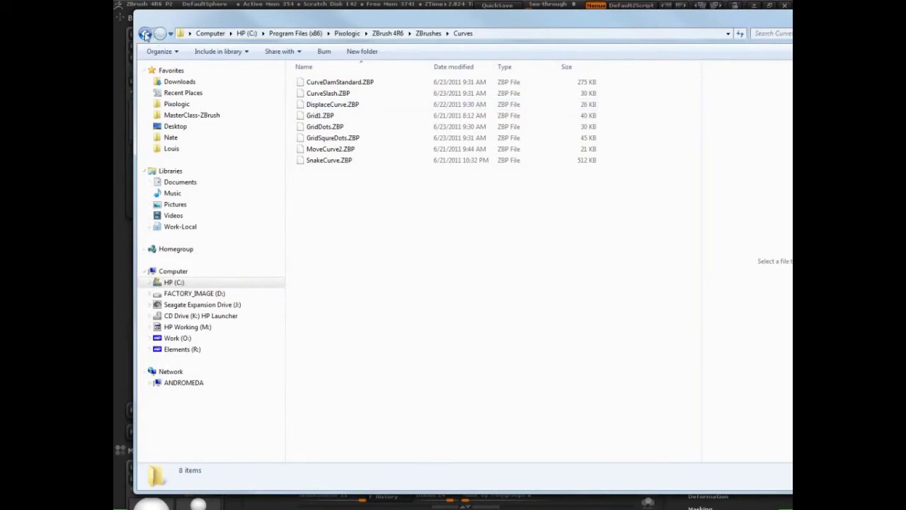
{"action": "left_click", "coordinate": [145, 35]}
{"action": "double_click", "coordinate": [315, 182]}
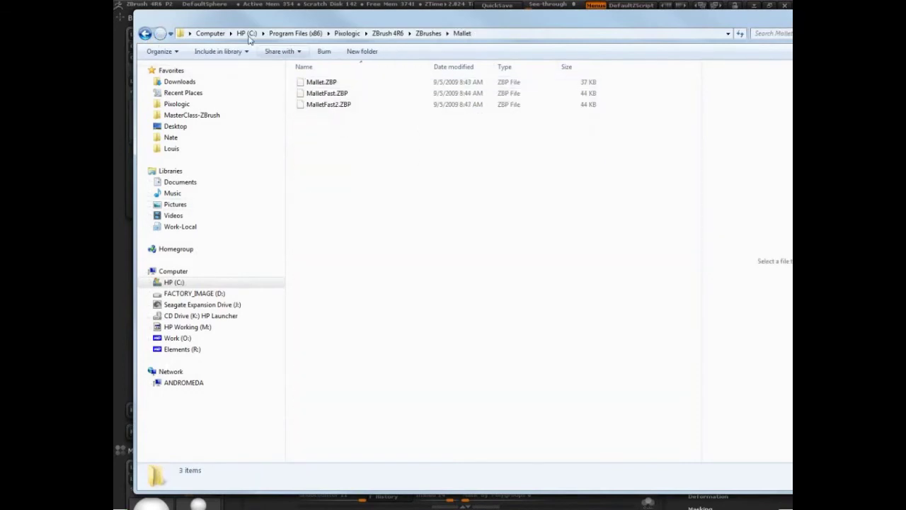
{"action": "left_click", "coordinate": [145, 34]}
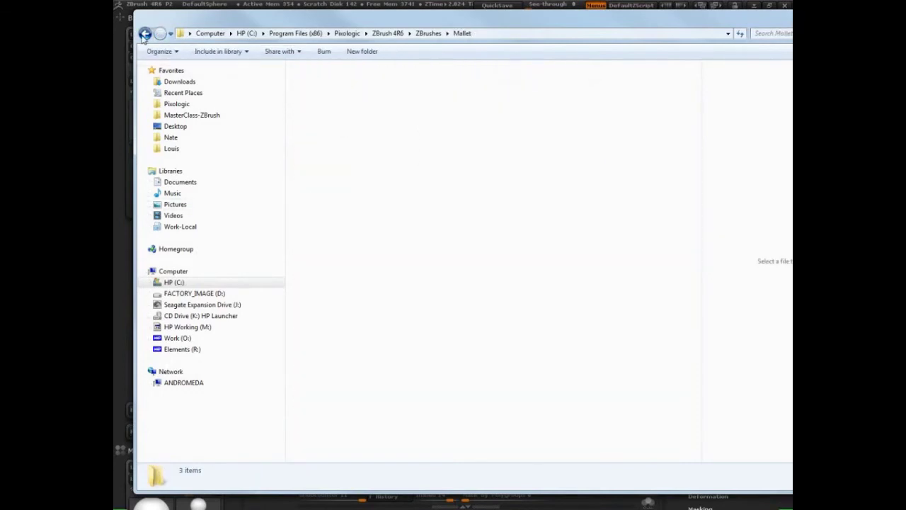
{"action": "double_click", "coordinate": [318, 263]}
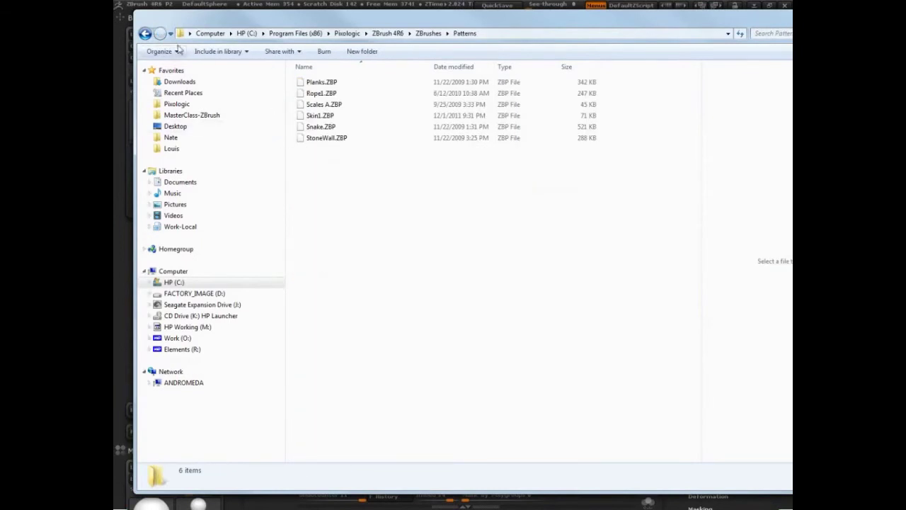
{"action": "left_click", "coordinate": [144, 34]}
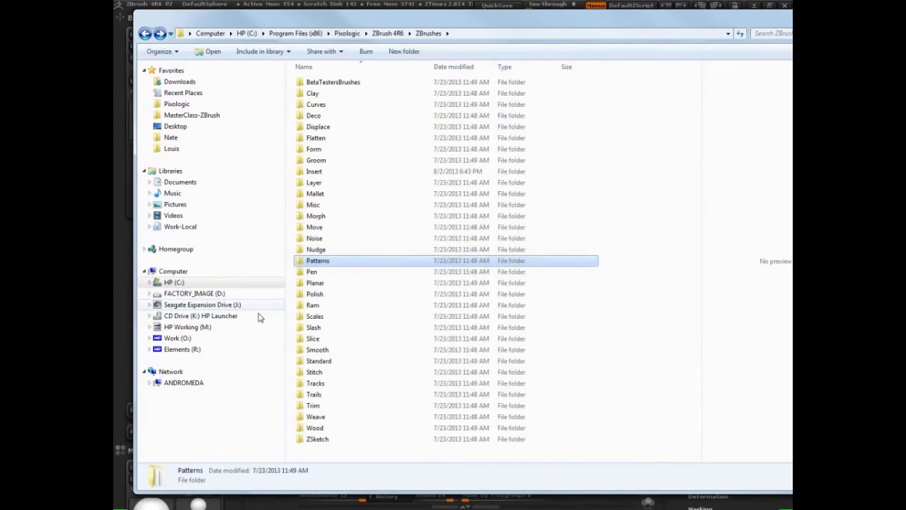
Step: Examine the brush files in the Scales, Stitch, Trails, Wood and Insert folders, and return to ZBrush
{"action": "double_click", "coordinate": [315, 318]}
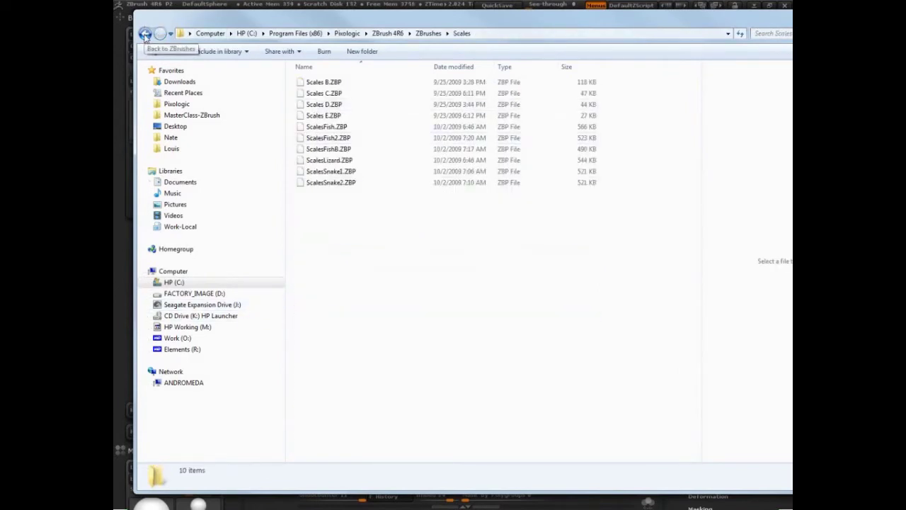
{"action": "left_click", "coordinate": [144, 34]}
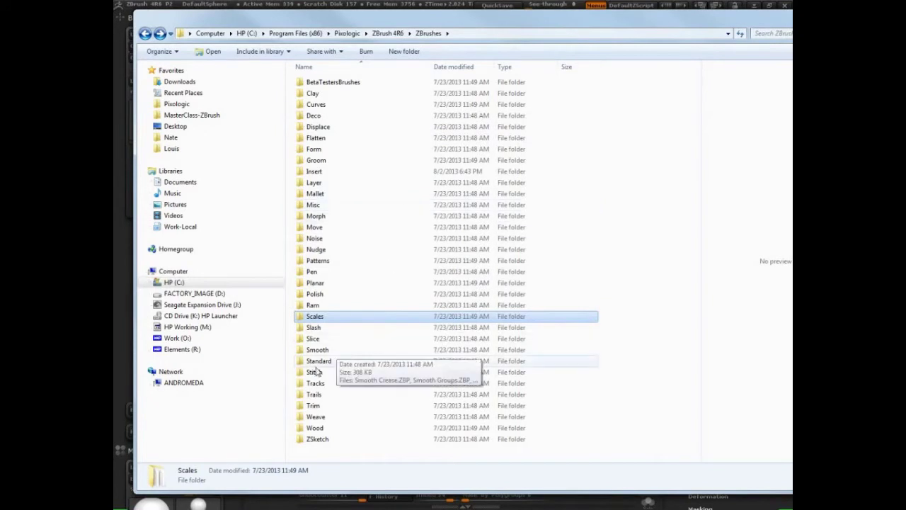
{"action": "double_click", "coordinate": [315, 372]}
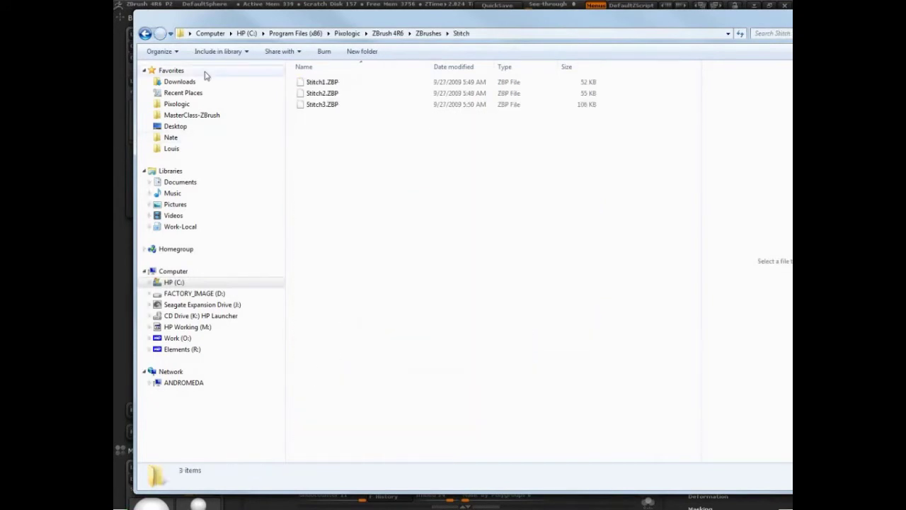
{"action": "left_click", "coordinate": [144, 34]}
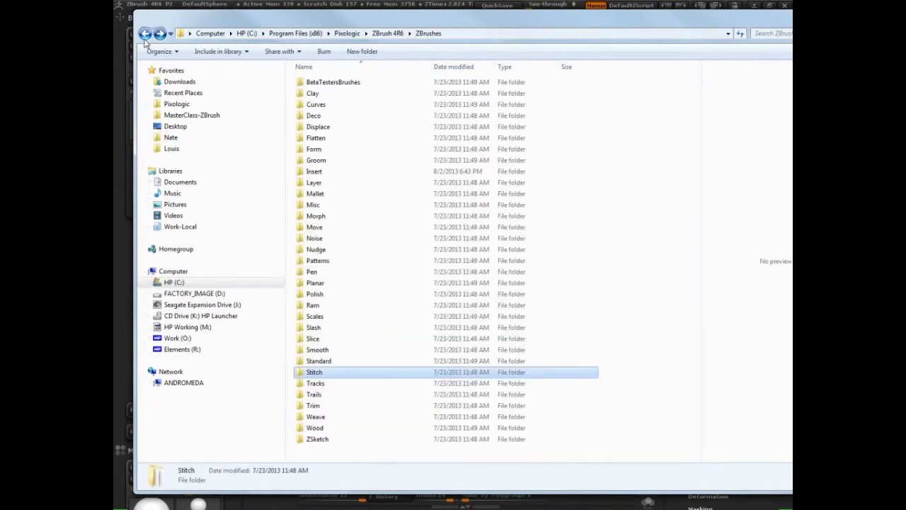
{"action": "double_click", "coordinate": [319, 396]}
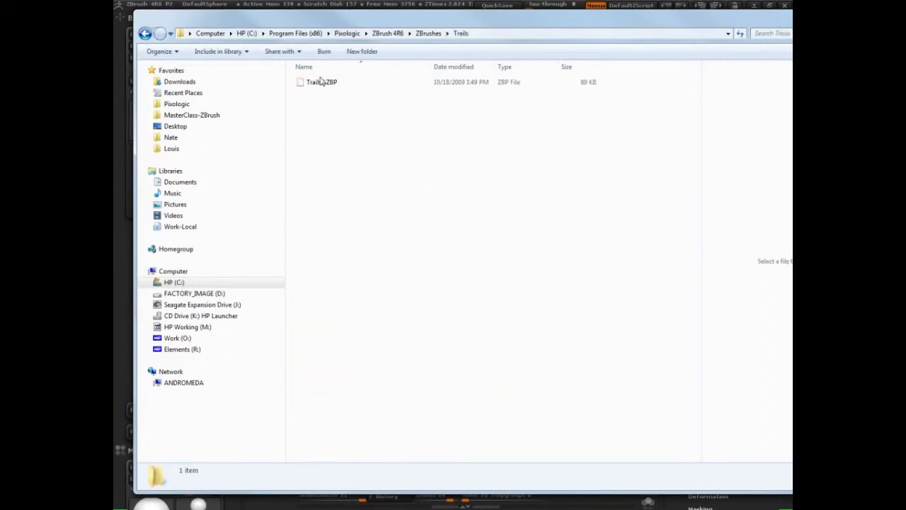
{"action": "left_click", "coordinate": [144, 34]}
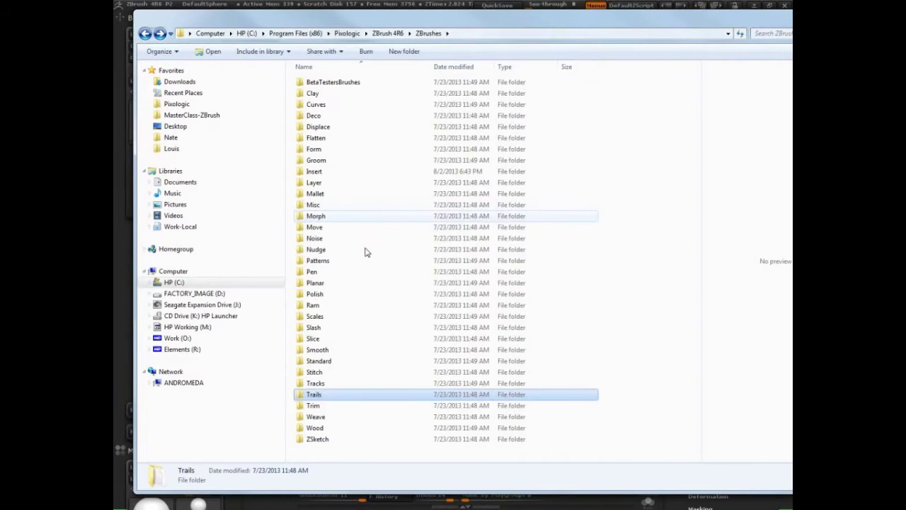
{"action": "double_click", "coordinate": [324, 429]}
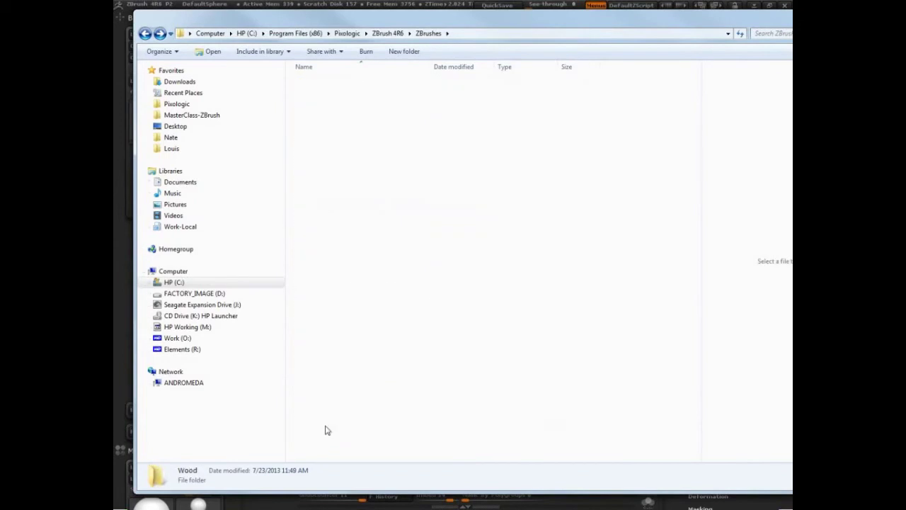
{"action": "left_click", "coordinate": [146, 35]}
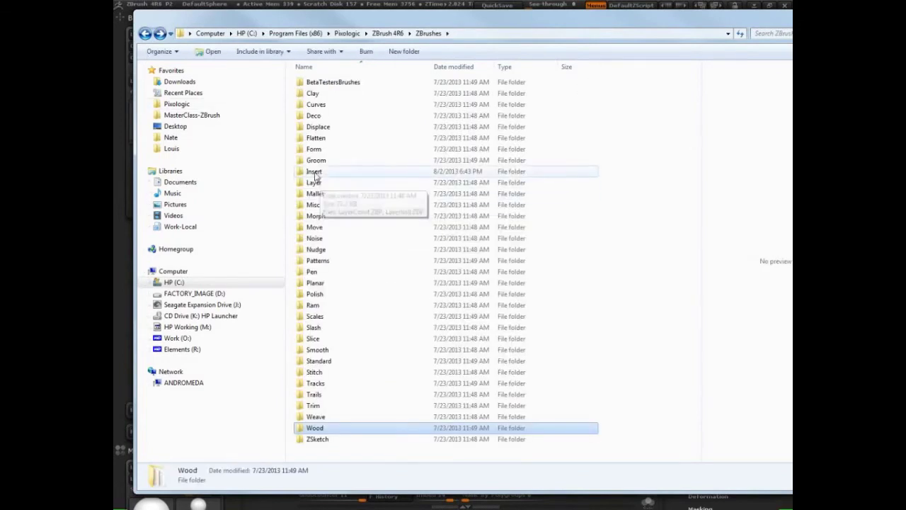
{"action": "double_click", "coordinate": [314, 172]}
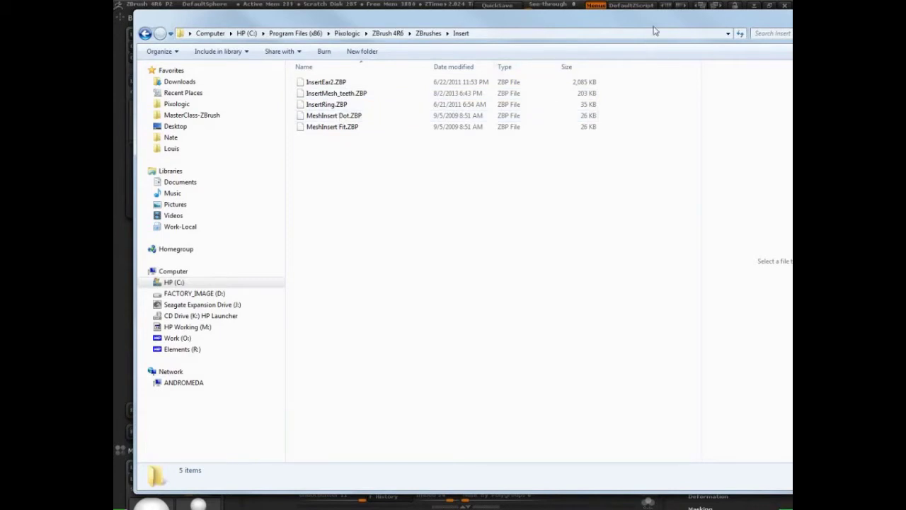
{"action": "left_click_drag", "start_coordinate": [595, 31], "coordinate": [115, 71]}
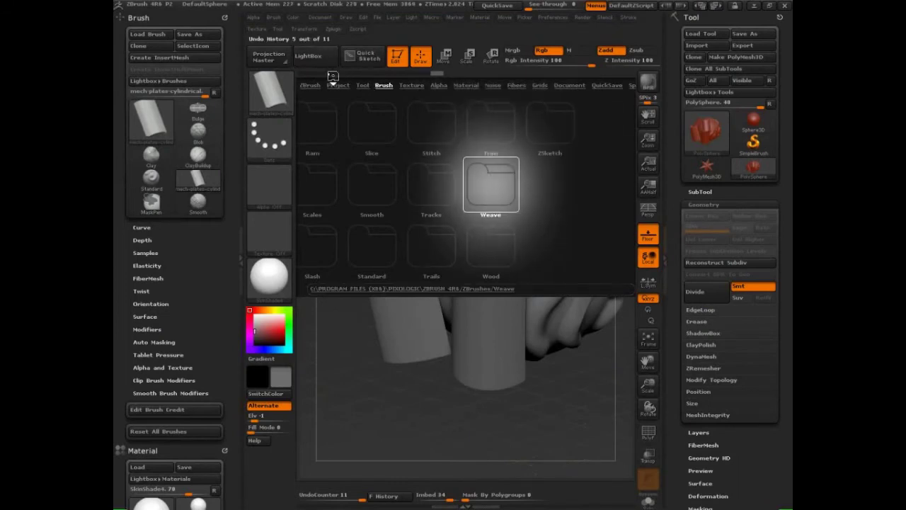
Step: Close LightBox and view the full library of sculpting brushes, keeping the current brush
{"action": "left_click", "coordinate": [309, 56]}
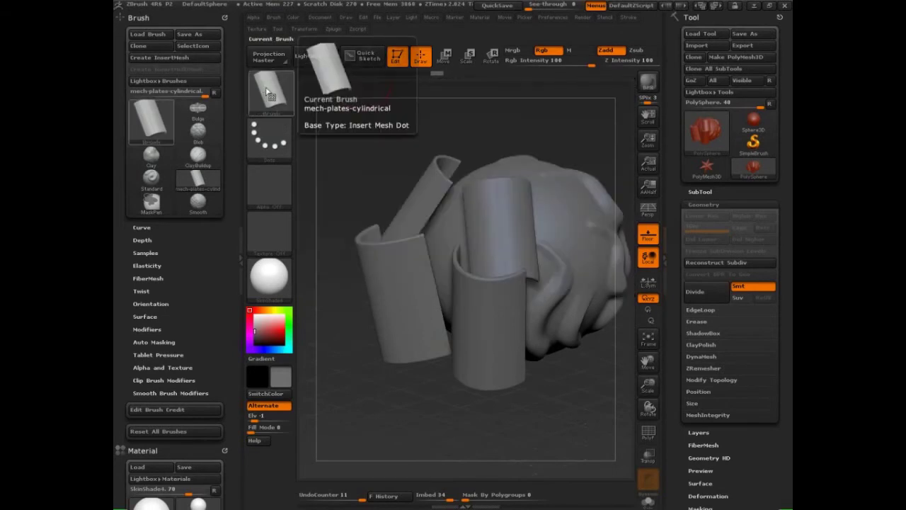
{"action": "left_click", "coordinate": [291, 112]}
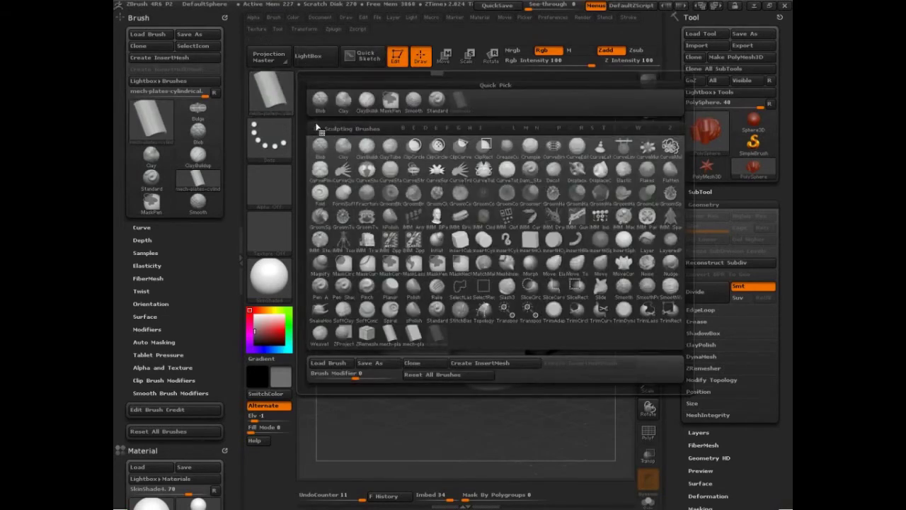
{"action": "left_click", "coordinate": [450, 201]}
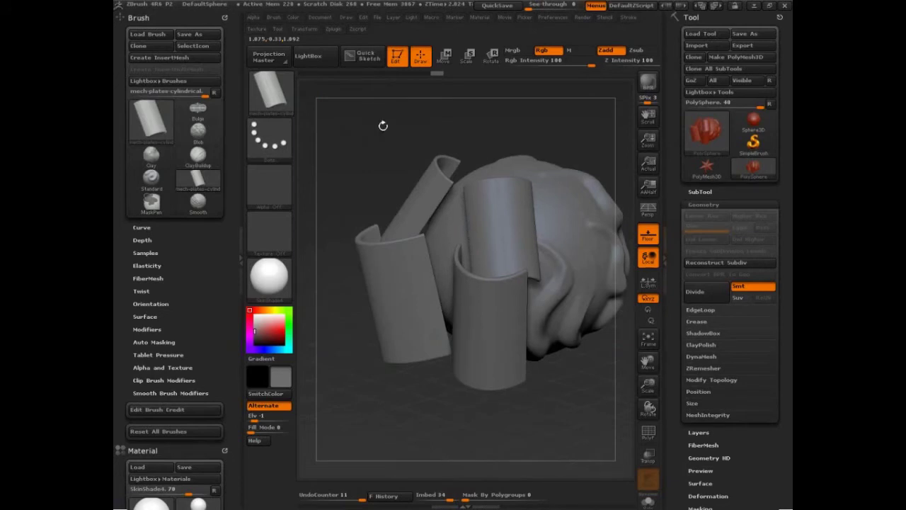
{"action": "left_click_drag", "start_coordinate": [384, 125], "coordinate": [387, 126]}
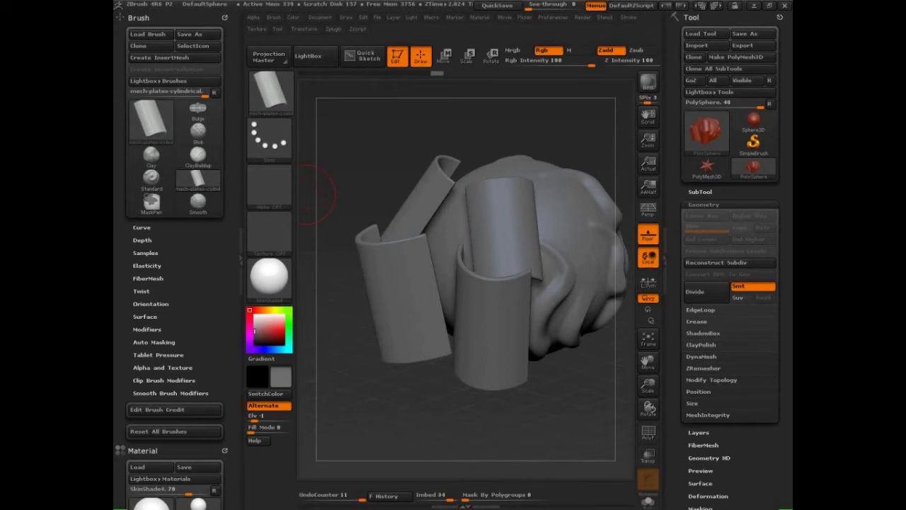
Step: Undo the placement of the curved plates on the sphere
{"action": "key", "text": "ctrl"}
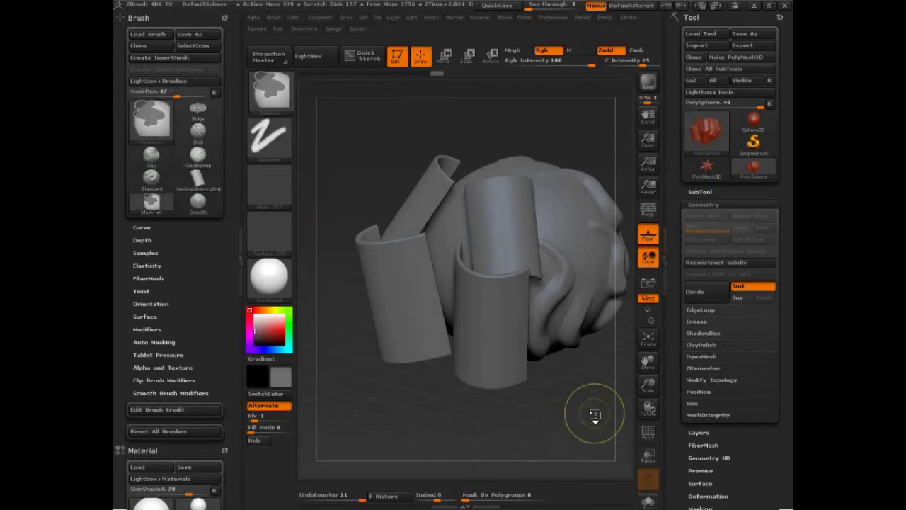
{"action": "key", "text": "ctrl+z"}
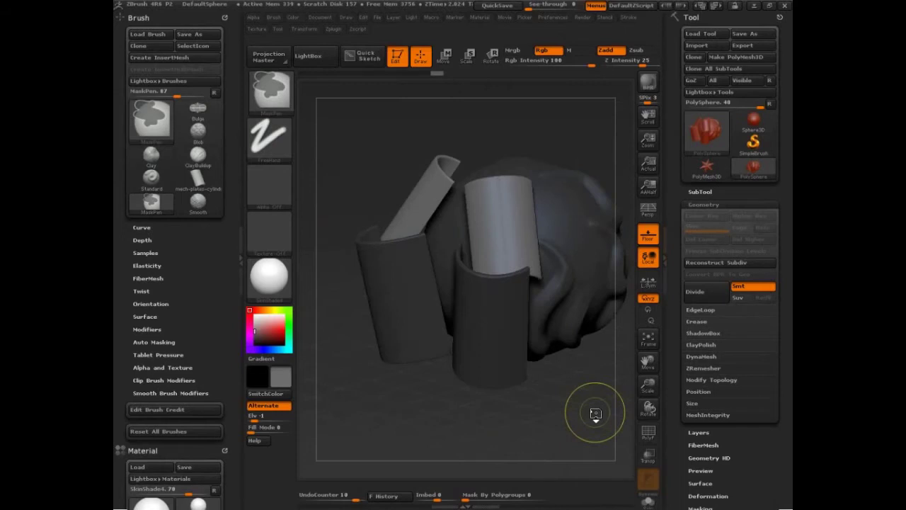
{"action": "key", "text": "ctrl+z"}
{"action": "key", "text": "ctrl+z"}
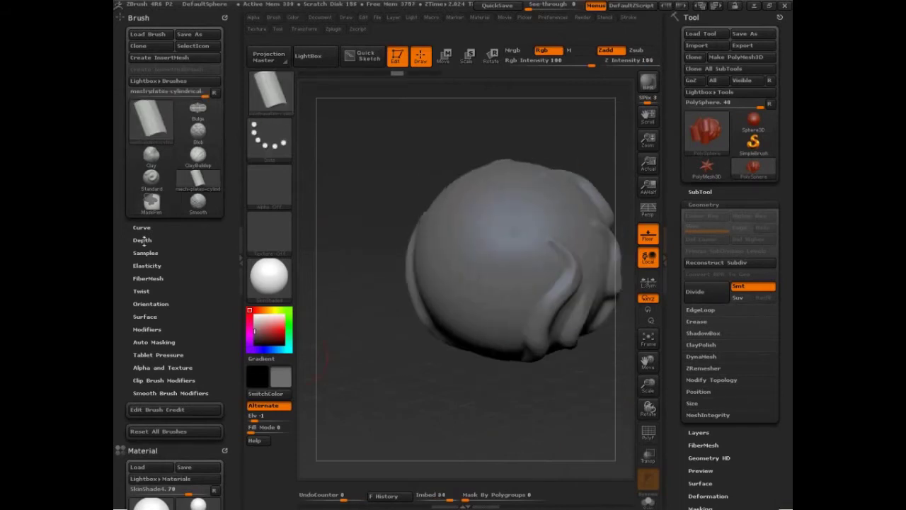
Step: Expand the brush's Depth settings and examine how the brush cursor sits on the sphere's surface
{"action": "left_click", "coordinate": [143, 241]}
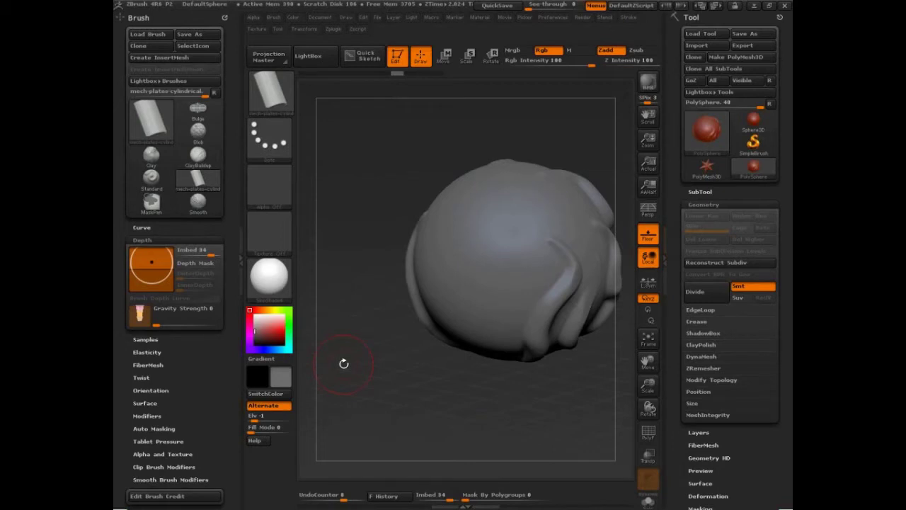
{"action": "mouse_move", "coordinate": [469, 418]}
{"action": "left_mouse_down"}
{"action": "mouse_move", "coordinate": [540, 421]}
{"action": "mouse_move", "coordinate": [526, 370]}
{"action": "left_mouse_up"}
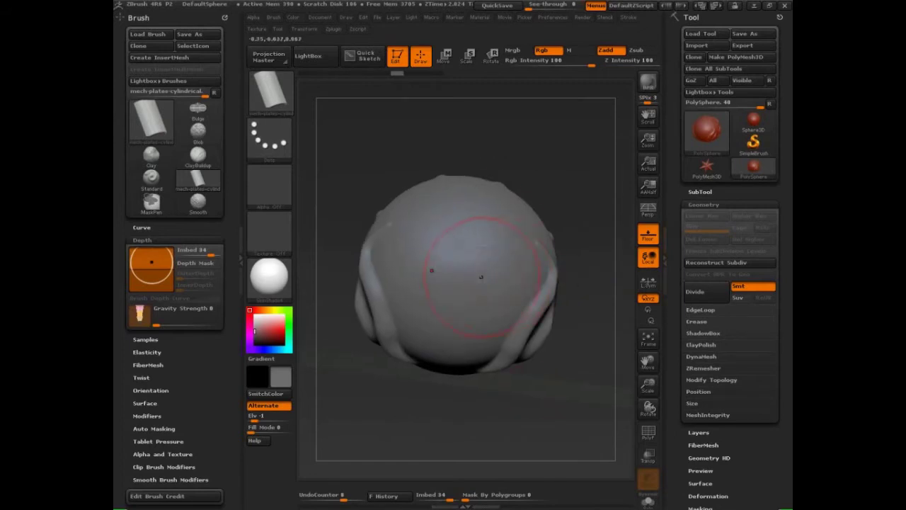
{"action": "left_click_drag", "start_coordinate": [560, 192], "coordinate": [483, 233]}
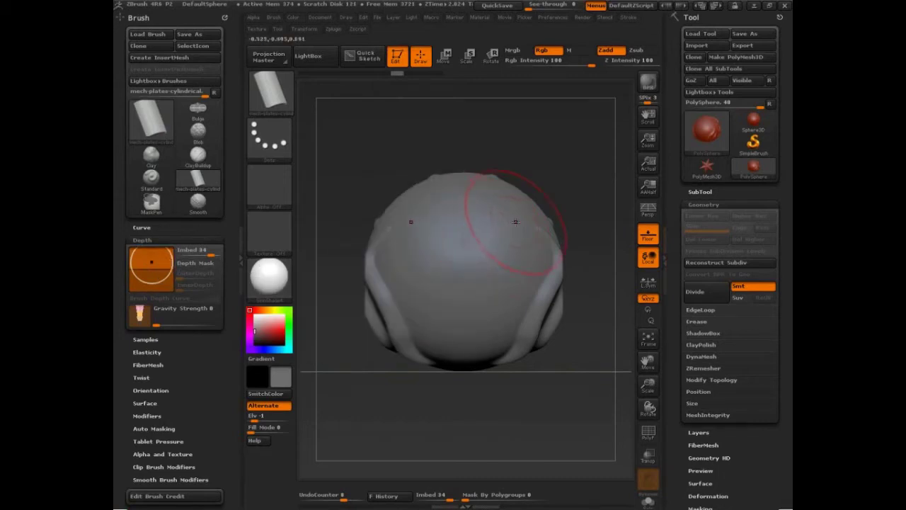
{"action": "key", "text": "ctrl+shift"}
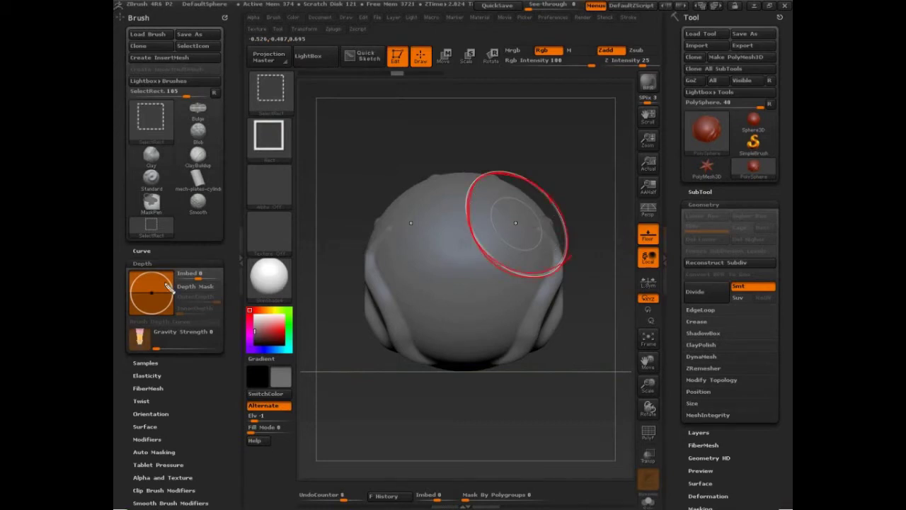
{"action": "mouse_move", "coordinate": [141, 315]}
{"action": "left_mouse_down"}
{"action": "mouse_move", "coordinate": [167, 310]}
{"action": "mouse_move", "coordinate": [155, 274]}
{"action": "mouse_move", "coordinate": [128, 303]}
{"action": "mouse_move", "coordinate": [177, 292]}
{"action": "left_mouse_up"}
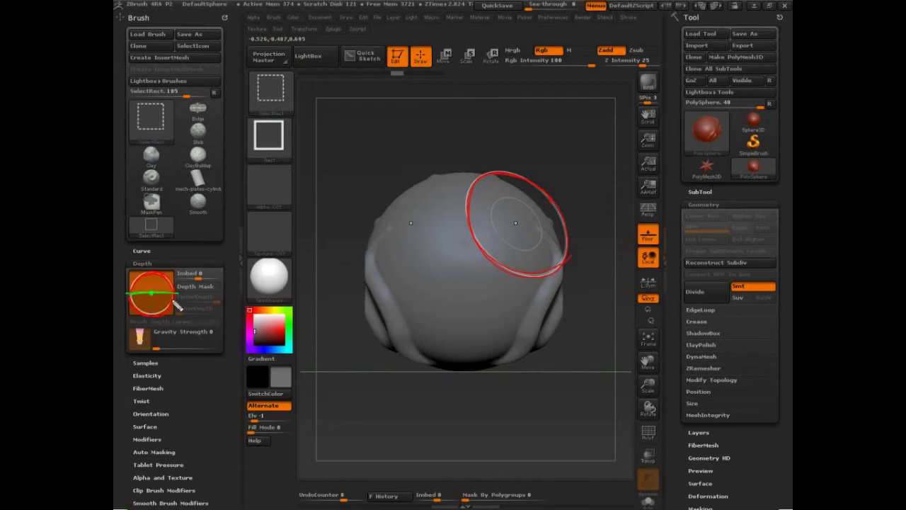
{"action": "mouse_move", "coordinate": [473, 182]}
{"action": "left_mouse_down"}
{"action": "mouse_move", "coordinate": [531, 260]}
{"action": "mouse_move", "coordinate": [552, 326]}
{"action": "left_mouse_up"}
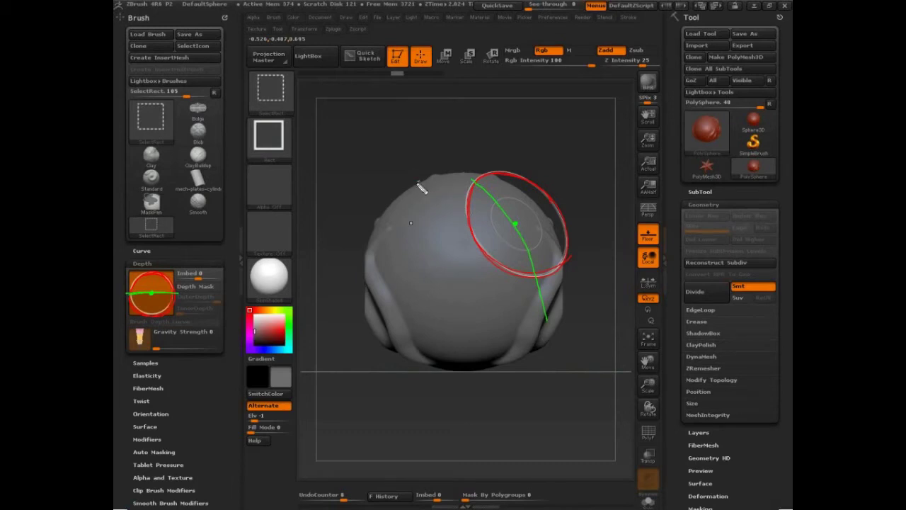
{"action": "left_click", "coordinate": [387, 207]}
{"action": "left_click", "coordinate": [376, 234]}
{"action": "left_click", "coordinate": [366, 260]}
{"action": "left_click", "coordinate": [365, 308]}
{"action": "left_click", "coordinate": [377, 339]}
{"action": "left_click", "coordinate": [409, 357]}
{"action": "left_click", "coordinate": [444, 368]}
{"action": "left_click", "coordinate": [518, 362]}
{"action": "left_click", "coordinate": [534, 341]}
{"action": "left_click", "coordinate": [557, 291]}
{"action": "left_click", "coordinate": [563, 309]}
{"action": "left_click", "coordinate": [555, 330]}
{"action": "left_click", "coordinate": [540, 327]}
Step: Open the Picker palette and examine its Orientation and Depth settings
{"action": "left_click", "coordinate": [525, 18]}
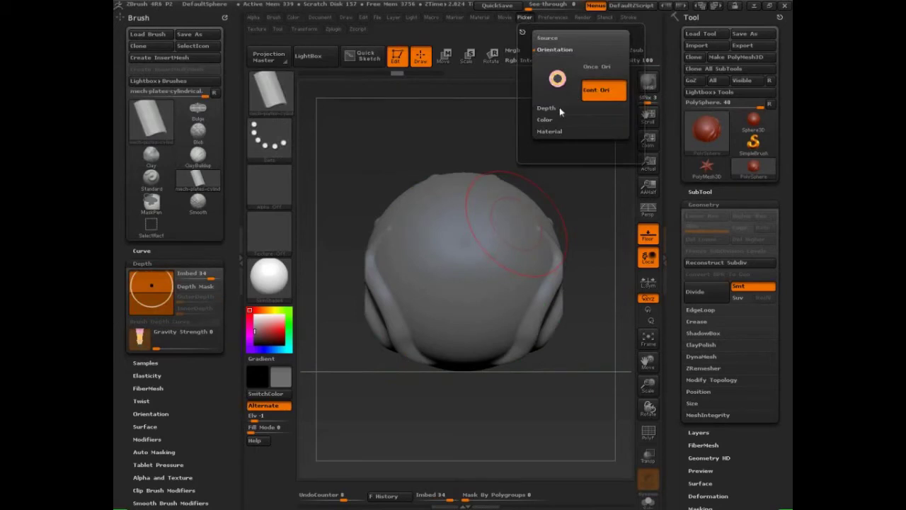
{"action": "left_click", "coordinate": [560, 107]}
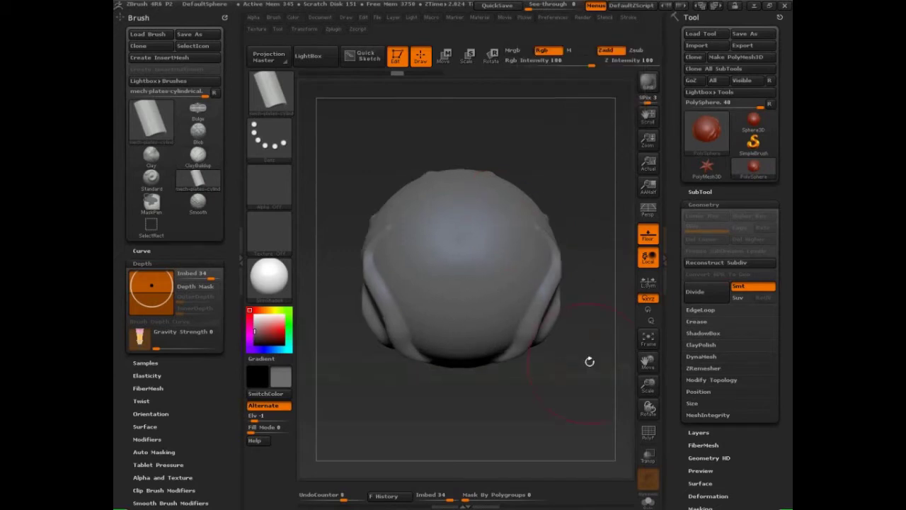
{"action": "mouse_move", "coordinate": [578, 296]}
{"action": "left_mouse_down"}
{"action": "mouse_move", "coordinate": [608, 221]}
{"action": "mouse_move", "coordinate": [586, 210]}
{"action": "left_mouse_up"}
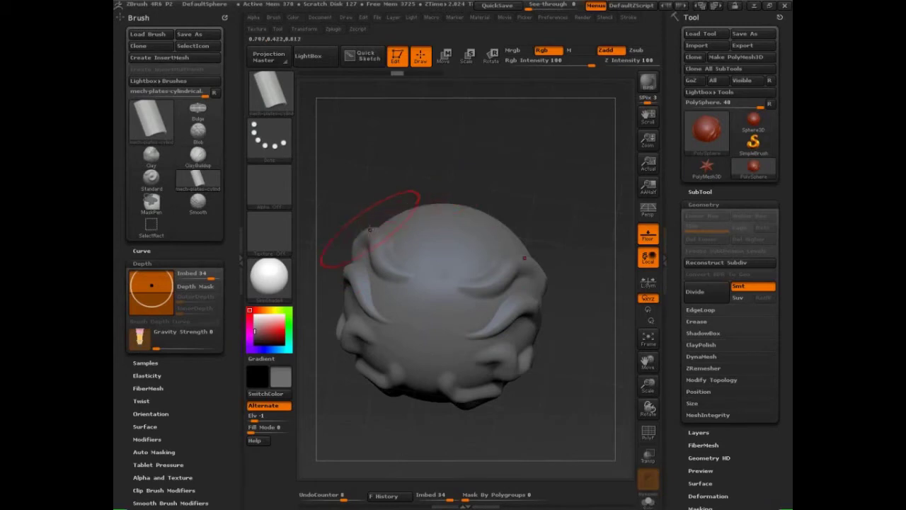
{"action": "key", "text": "ctrl+shift"}
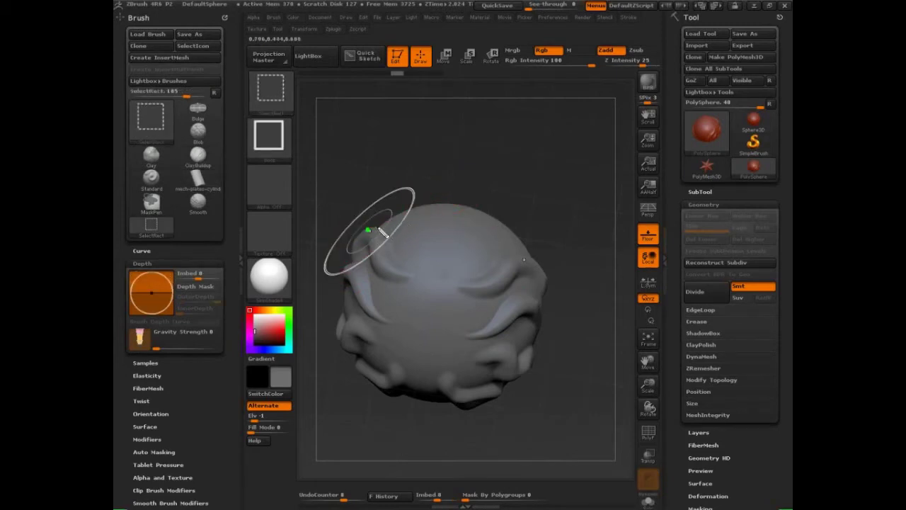
Step: Trace the bumpy silhouette of the sphere's left side with a green on-screen annotation and clear it
{"action": "mouse_move", "coordinate": [379, 228]}
{"action": "left_mouse_down"}
{"action": "mouse_move", "coordinate": [347, 271]}
{"action": "mouse_move", "coordinate": [356, 301]}
{"action": "mouse_move", "coordinate": [345, 333]}
{"action": "mouse_move", "coordinate": [389, 368]}
{"action": "left_mouse_up"}
{"action": "left_click", "coordinate": [399, 214]}
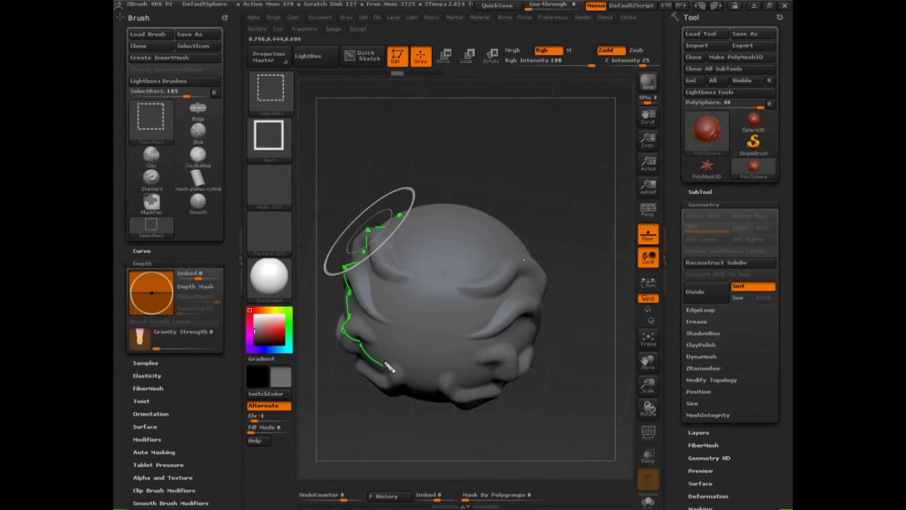
{"action": "key", "text": "Escape"}
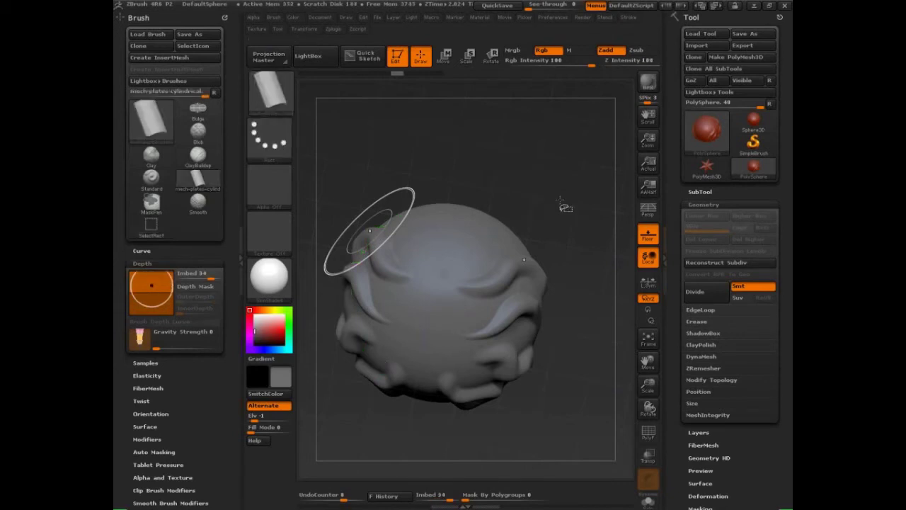
{"action": "left_click_drag", "start_coordinate": [562, 203], "coordinate": [563, 201]}
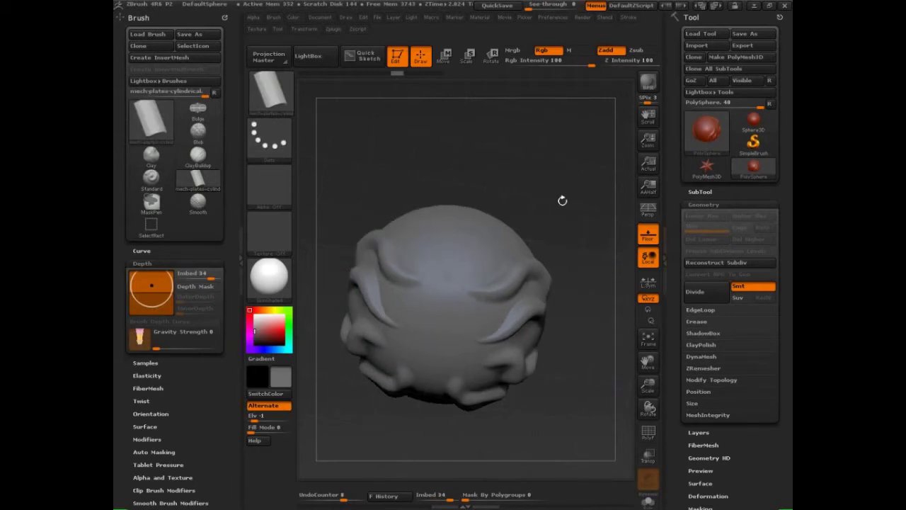
Step: Set the Picker depth to Once Z, try a curved-plate stroke on the sphere's upper bumps and undo it
{"action": "left_click", "coordinate": [524, 17]}
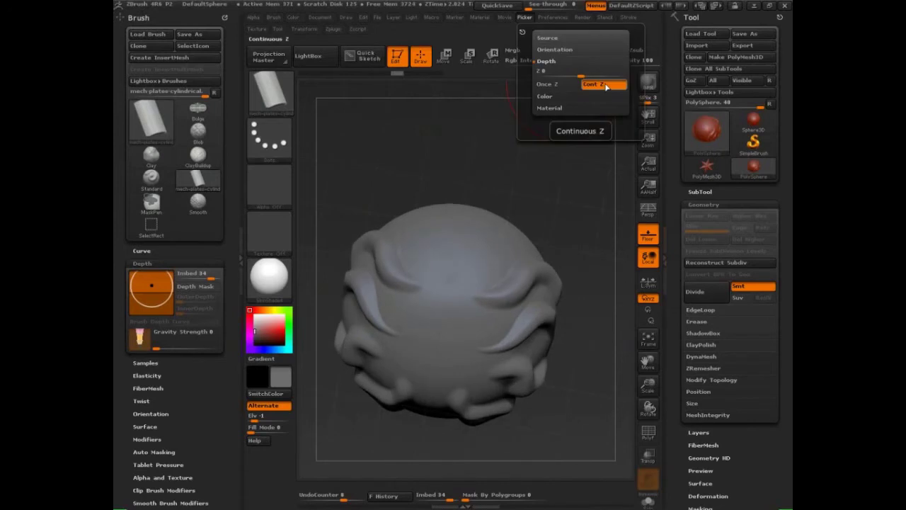
{"action": "left_click", "coordinate": [567, 87]}
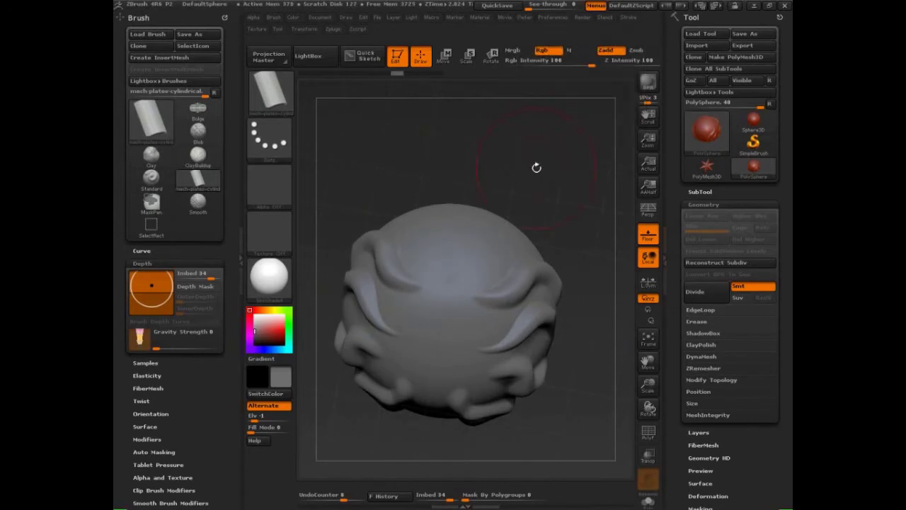
{"action": "left_click", "coordinate": [524, 17]}
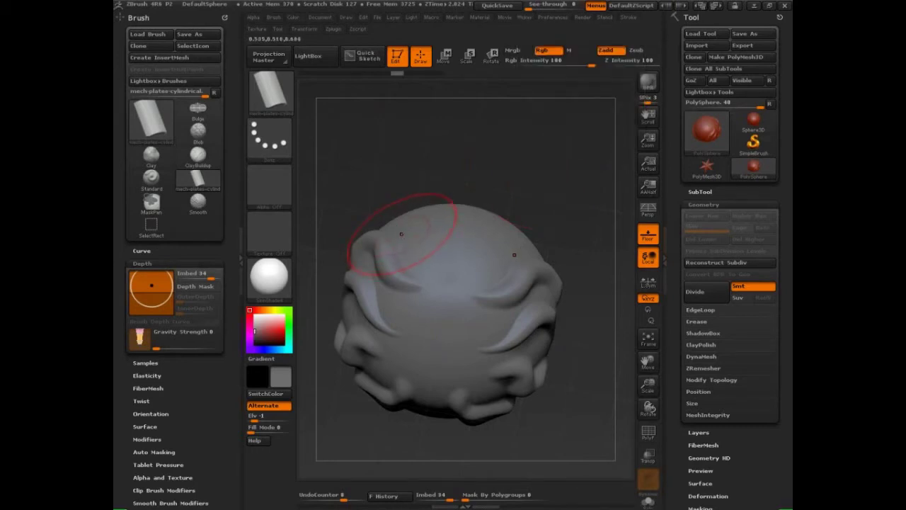
{"action": "left_click_drag", "start_coordinate": [403, 235], "coordinate": [406, 260]}
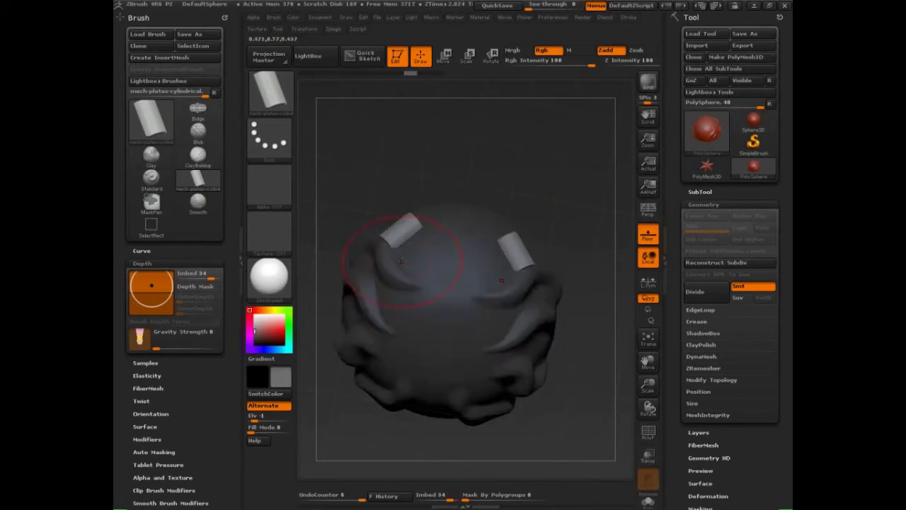
{"action": "key", "text": "ctrl+z"}
Step: Set the Picker depth back to Cont Z and switch to the ClayTubes brush
{"action": "mouse_move", "coordinate": [525, 17]}
{"action": "left_click", "coordinate": [597, 86]}
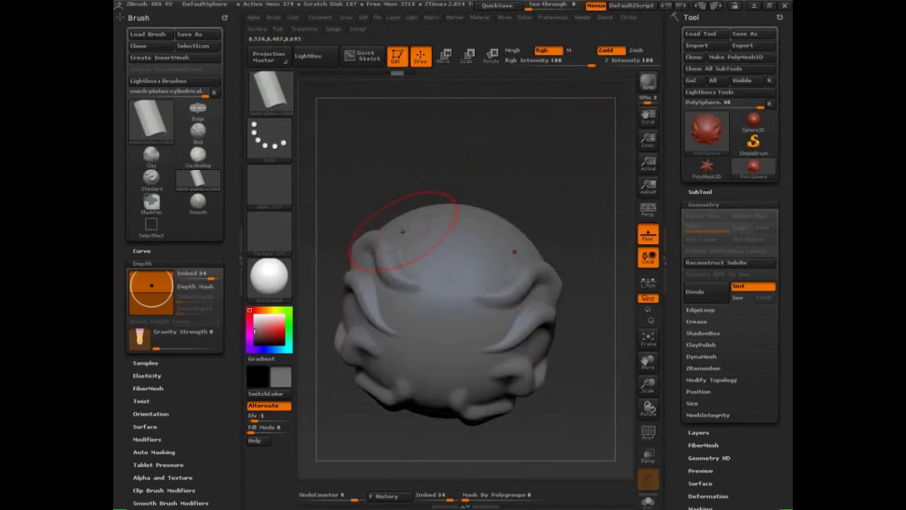
{"action": "key", "text": "b"}
{"action": "key", "text": "c"}
{"action": "key", "text": "b"}
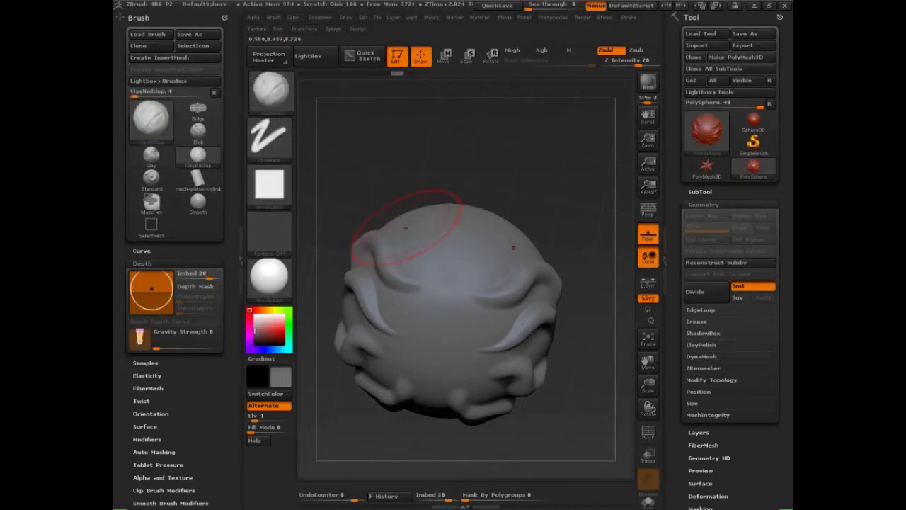
{"action": "key", "text": "b"}
{"action": "key", "text": "c"}
{"action": "key", "text": "t"}
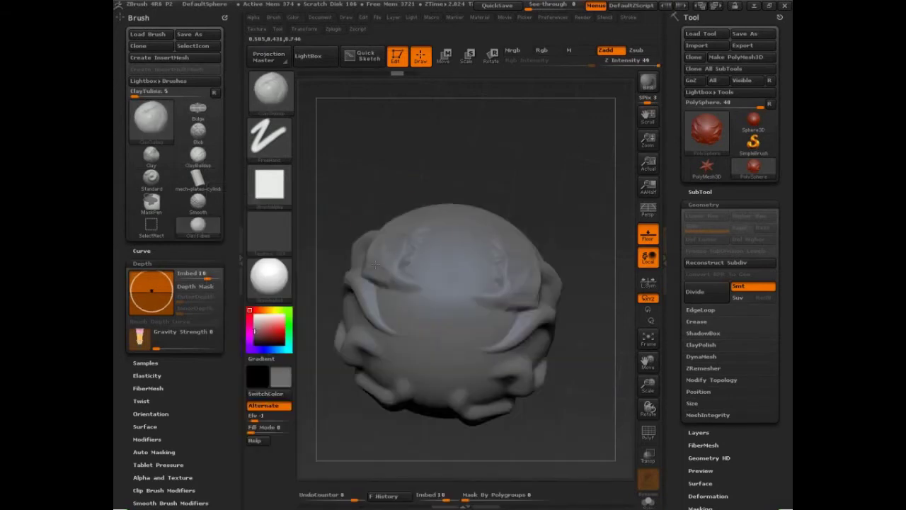
Step: Undo the test stroke, reduce the draw size and sculpt ClayTubes strokes over the bumps down the sphere's side
{"action": "left_click", "coordinate": [376, 265]}
{"action": "key", "text": "ctrl+z"}
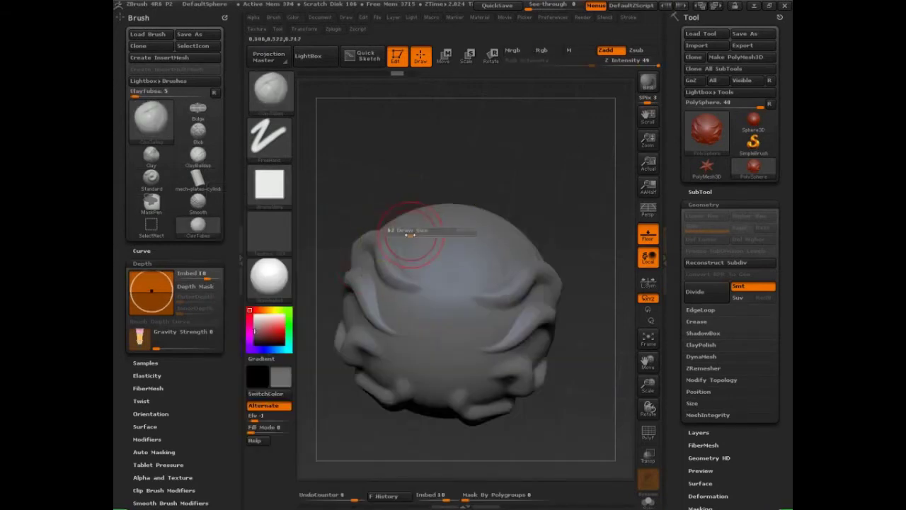
{"action": "mouse_move", "coordinate": [423, 233]}
{"action": "left_mouse_down"}
{"action": "mouse_move", "coordinate": [402, 235]}
{"action": "mouse_move", "coordinate": [373, 259]}
{"action": "left_mouse_up"}
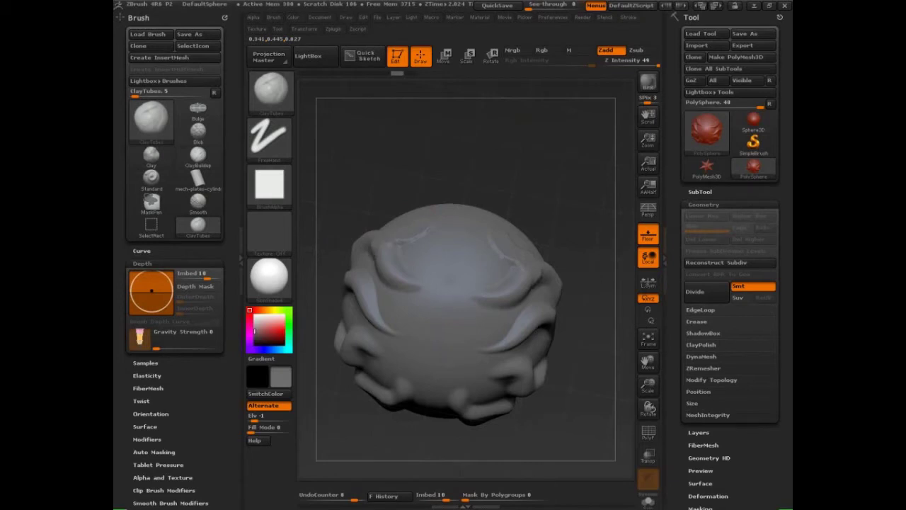
{"action": "mouse_move", "coordinate": [373, 245]}
{"action": "left_mouse_down"}
{"action": "mouse_move", "coordinate": [351, 297]}
{"action": "mouse_move", "coordinate": [359, 357]}
{"action": "left_mouse_up"}
{"action": "left_click_drag", "start_coordinate": [359, 357], "coordinate": [364, 360]}
Step: Annotate the sphere's left silhouette in green and mark the raised spots the ClayTubes stroke passes over
{"action": "key", "text": "ctrl+shift+d"}
{"action": "mouse_move", "coordinate": [423, 224]}
{"action": "left_mouse_down"}
{"action": "mouse_move", "coordinate": [385, 239]}
{"action": "mouse_move", "coordinate": [352, 296]}
{"action": "mouse_move", "coordinate": [358, 362]}
{"action": "mouse_move", "coordinate": [373, 391]}
{"action": "left_mouse_up"}
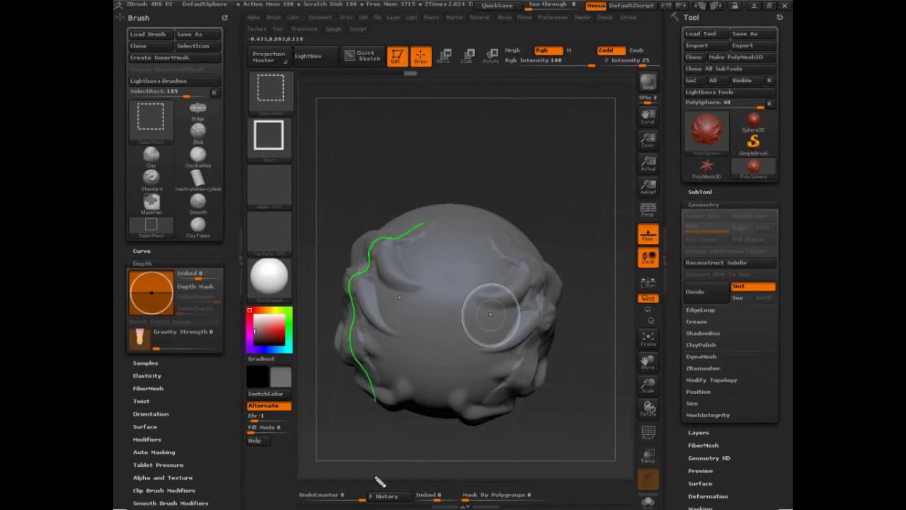
{"action": "mouse_move", "coordinate": [357, 280]}
{"action": "left_mouse_down"}
{"action": "mouse_move", "coordinate": [348, 284]}
{"action": "mouse_move", "coordinate": [352, 275]}
{"action": "left_mouse_up"}
{"action": "left_click_drag", "start_coordinate": [377, 246], "coordinate": [372, 238]}
{"action": "left_click_drag", "start_coordinate": [352, 351], "coordinate": [348, 340]}
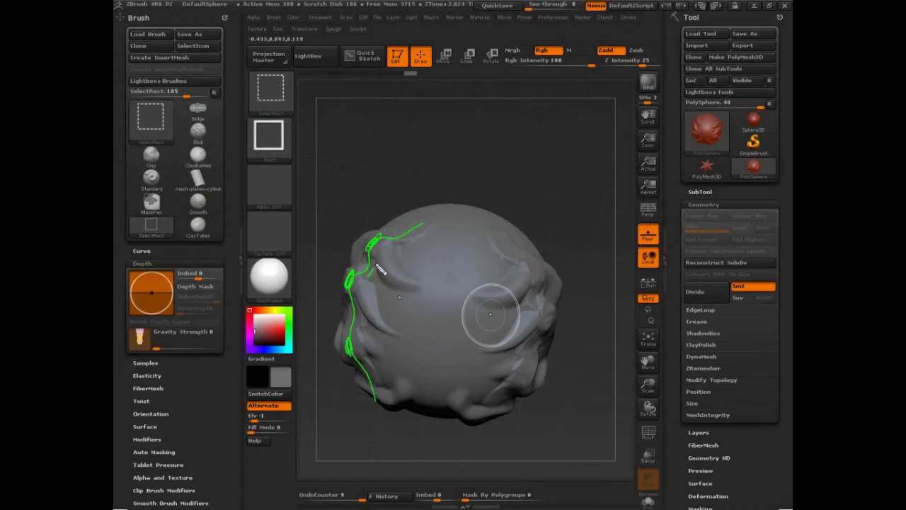
{"action": "mouse_move", "coordinate": [376, 264]}
{"action": "left_mouse_down"}
{"action": "mouse_move", "coordinate": [370, 276]}
{"action": "mouse_move", "coordinate": [378, 265]}
{"action": "left_mouse_up"}
{"action": "key", "text": "ctrl+z"}
Step: Circle the brush area on the upper-left bump, shade its outer half red and inner half green, and clear the annotations
{"action": "key", "text": "r"}
{"action": "mouse_move", "coordinate": [341, 264]}
{"action": "left_mouse_down"}
{"action": "mouse_move", "coordinate": [378, 232]}
{"action": "mouse_move", "coordinate": [386, 266]}
{"action": "left_mouse_up"}
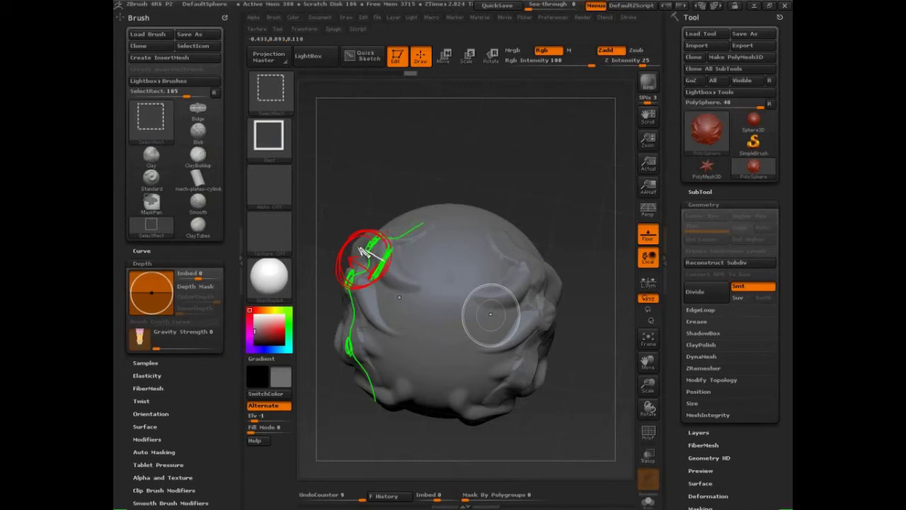
{"action": "mouse_move", "coordinate": [360, 248]}
{"action": "left_mouse_down"}
{"action": "mouse_move", "coordinate": [377, 244]}
{"action": "mouse_move", "coordinate": [351, 272]}
{"action": "mouse_move", "coordinate": [358, 243]}
{"action": "mouse_move", "coordinate": [350, 274]}
{"action": "left_mouse_up"}
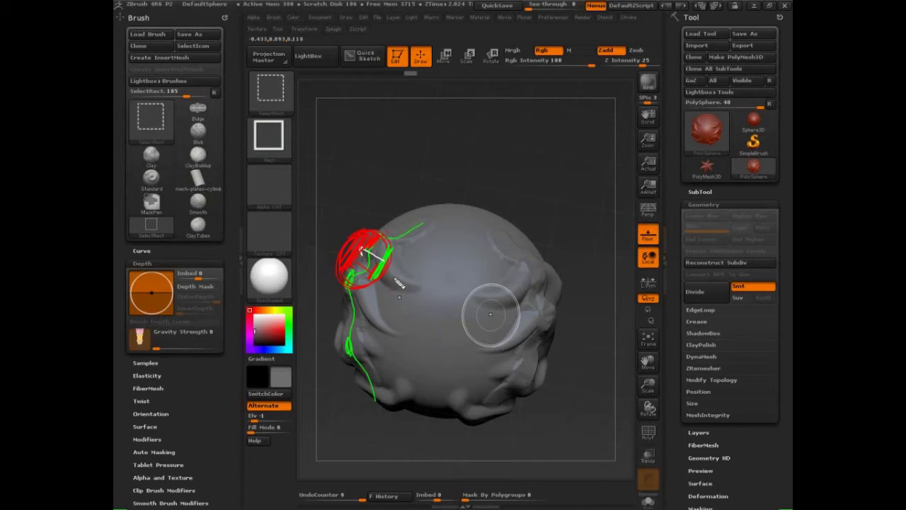
{"action": "mouse_move", "coordinate": [379, 283]}
{"action": "left_mouse_down"}
{"action": "mouse_move", "coordinate": [376, 271]}
{"action": "mouse_move", "coordinate": [357, 287]}
{"action": "mouse_move", "coordinate": [378, 264]}
{"action": "left_mouse_up"}
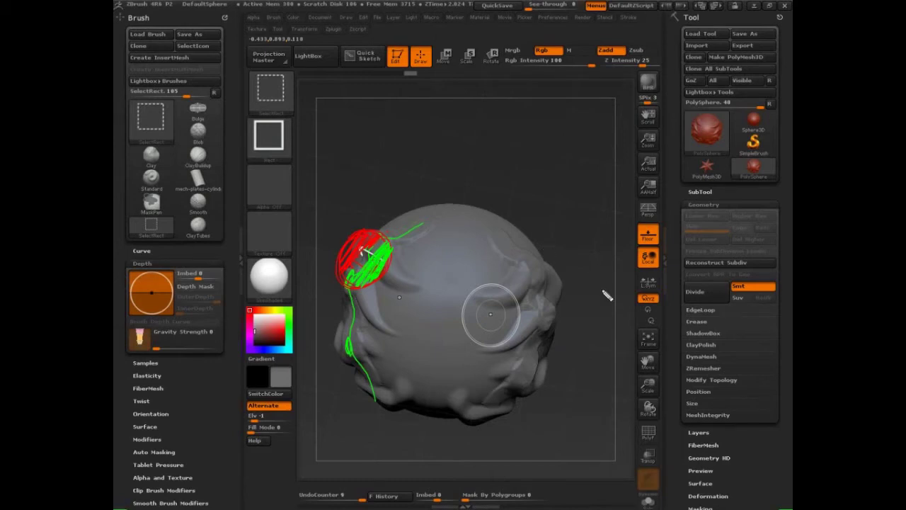
{"action": "key", "text": "Escape"}
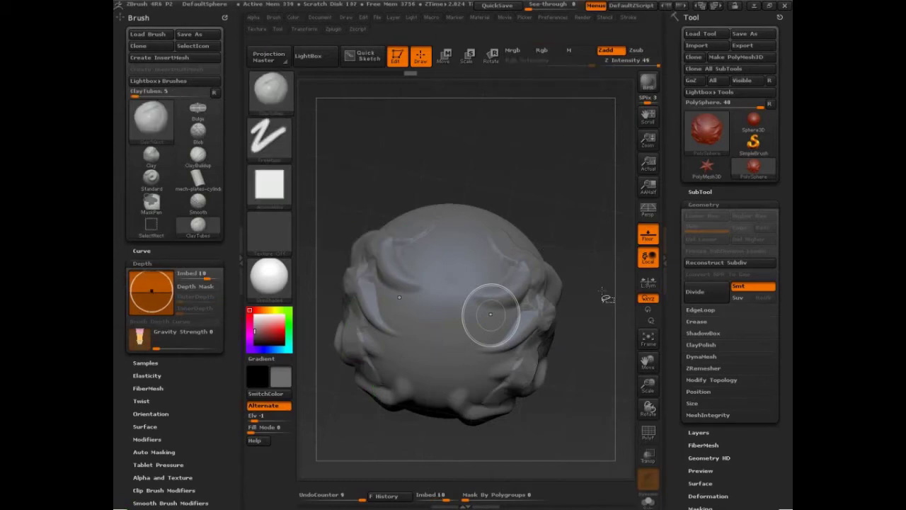
Step: Annotate the gravity direction with a long downward arrow beside the sphere and several green arrows across its upper bumps
{"action": "left_click_drag", "start_coordinate": [608, 298], "coordinate": [598, 322]}
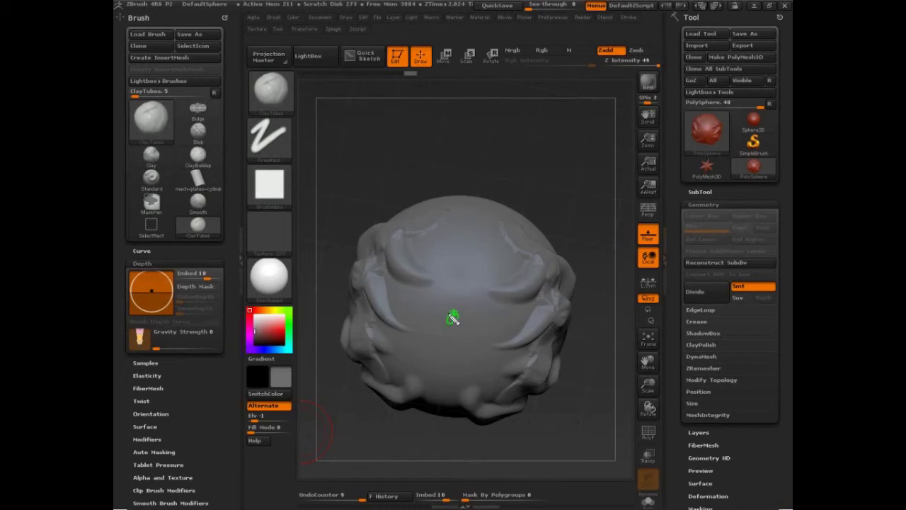
{"action": "left_click_drag", "start_coordinate": [427, 201], "coordinate": [431, 240]}
{"action": "left_click_drag", "start_coordinate": [607, 225], "coordinate": [632, 424]}
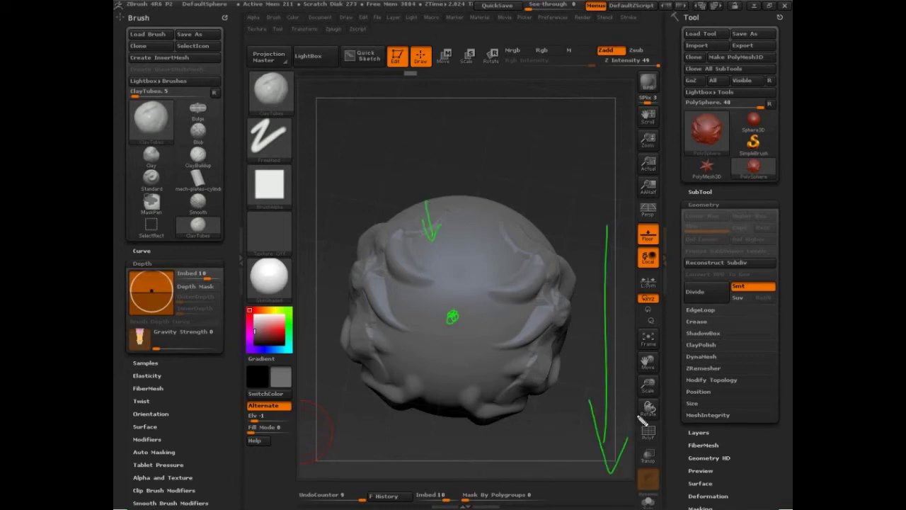
{"action": "mouse_move", "coordinate": [390, 236]}
{"action": "left_mouse_down"}
{"action": "mouse_move", "coordinate": [419, 256]}
{"action": "mouse_move", "coordinate": [381, 299]}
{"action": "left_mouse_up"}
{"action": "left_click_drag", "start_coordinate": [404, 214], "coordinate": [448, 295]}
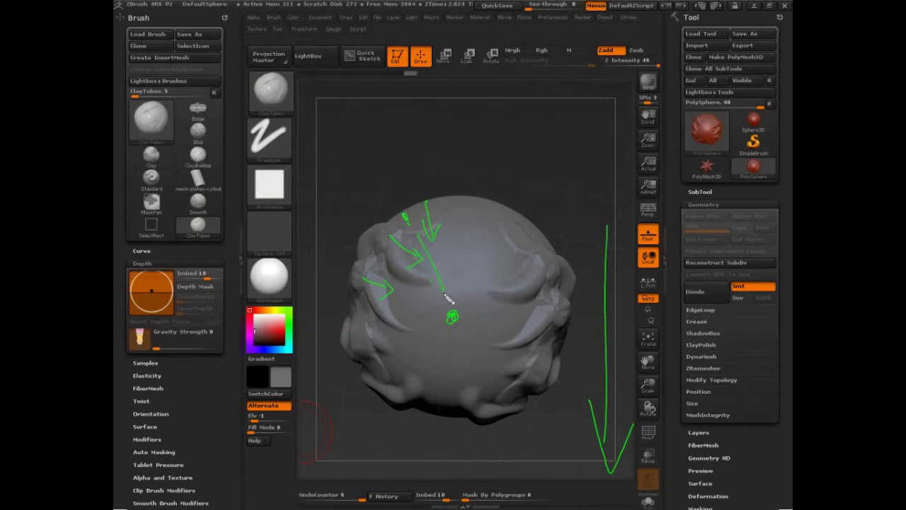
{"action": "left_click_drag", "start_coordinate": [459, 210], "coordinate": [455, 272]}
Step: Circle the Gravity Strength setting, mark the brush's Depth section and clear the annotations
{"action": "mouse_move", "coordinate": [228, 330]}
{"action": "left_mouse_down"}
{"action": "mouse_move", "coordinate": [136, 340]}
{"action": "mouse_move", "coordinate": [216, 322]}
{"action": "left_mouse_up"}
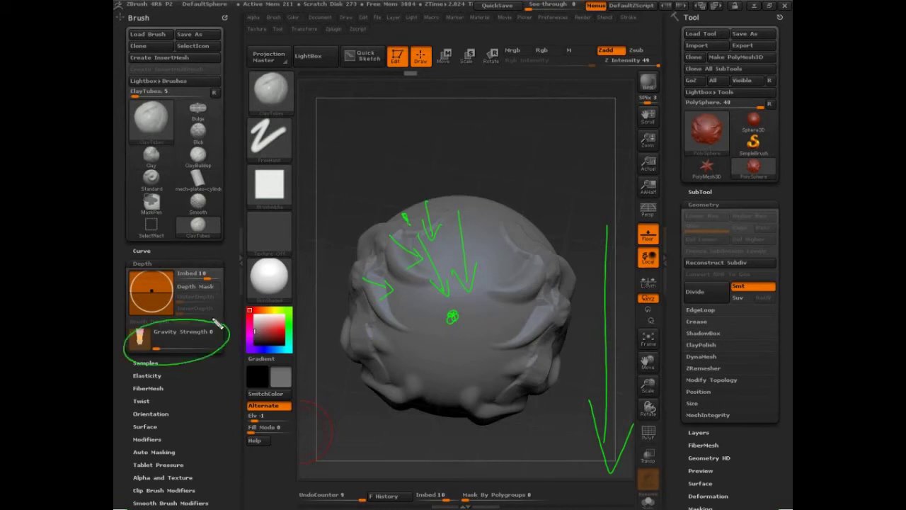
{"action": "left_click_drag", "start_coordinate": [145, 258], "coordinate": [128, 264]}
{"action": "key", "text": "Escape"}
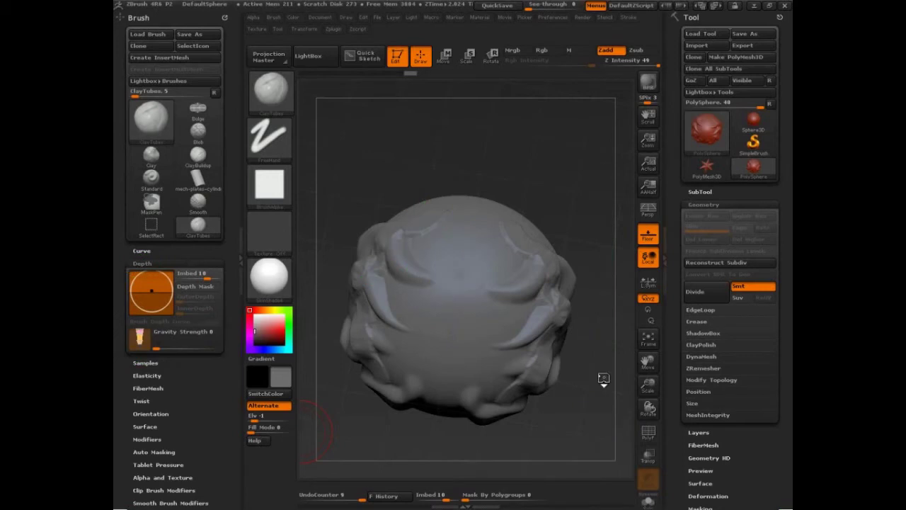
Step: Write annotation notes beside the sphere summarising Types, Settings, Workflows, Explored settings and Depth, and clear them
{"action": "mouse_move", "coordinate": [599, 382]}
{"action": "left_mouse_down"}
{"action": "mouse_move", "coordinate": [599, 404]}
{"action": "mouse_move", "coordinate": [611, 416]}
{"action": "mouse_move", "coordinate": [603, 391]}
{"action": "mouse_move", "coordinate": [588, 403]}
{"action": "mouse_move", "coordinate": [577, 397]}
{"action": "left_mouse_up"}
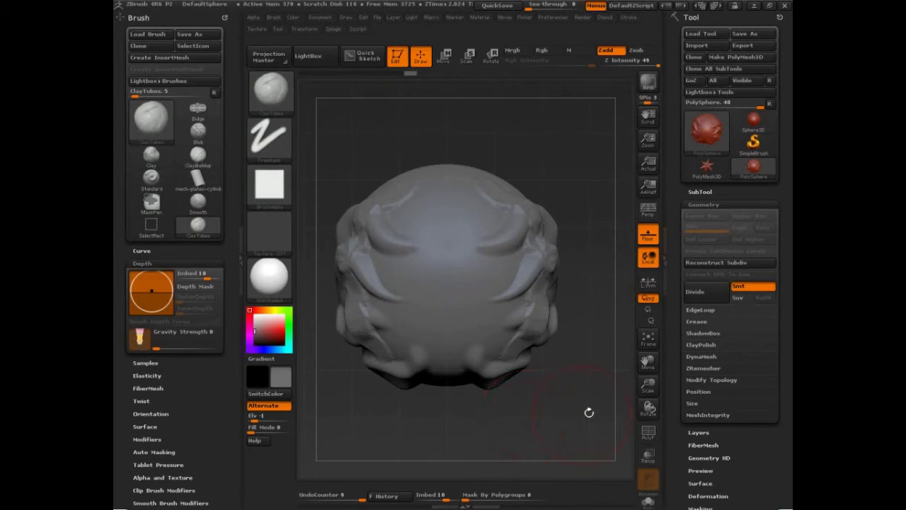
{"action": "mouse_move", "coordinate": [589, 413]}
{"action": "left_mouse_down"}
{"action": "mouse_move", "coordinate": [585, 421]}
{"action": "mouse_move", "coordinate": [572, 394]}
{"action": "mouse_move", "coordinate": [544, 412]}
{"action": "left_mouse_up"}
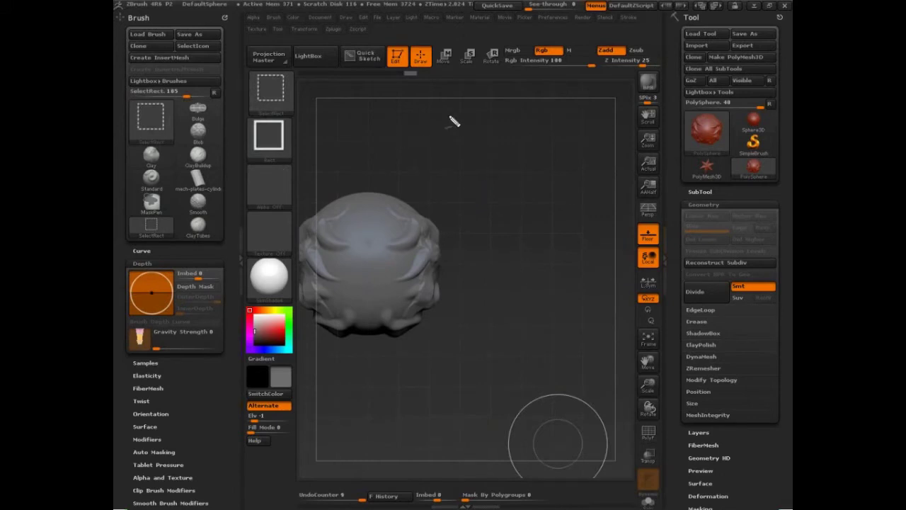
{"action": "mouse_move", "coordinate": [447, 106]}
{"action": "left_mouse_down"}
{"action": "mouse_move", "coordinate": [522, 125]}
{"action": "mouse_move", "coordinate": [468, 158]}
{"action": "mouse_move", "coordinate": [510, 148]}
{"action": "mouse_move", "coordinate": [455, 169]}
{"action": "mouse_move", "coordinate": [490, 177]}
{"action": "mouse_move", "coordinate": [543, 162]}
{"action": "mouse_move", "coordinate": [570, 175]}
{"action": "left_mouse_up"}
{"action": "mouse_move", "coordinate": [471, 219]}
{"action": "left_mouse_down"}
{"action": "mouse_move", "coordinate": [522, 203]}
{"action": "mouse_move", "coordinate": [509, 228]}
{"action": "mouse_move", "coordinate": [551, 226]}
{"action": "mouse_move", "coordinate": [559, 213]}
{"action": "mouse_move", "coordinate": [585, 210]}
{"action": "left_mouse_up"}
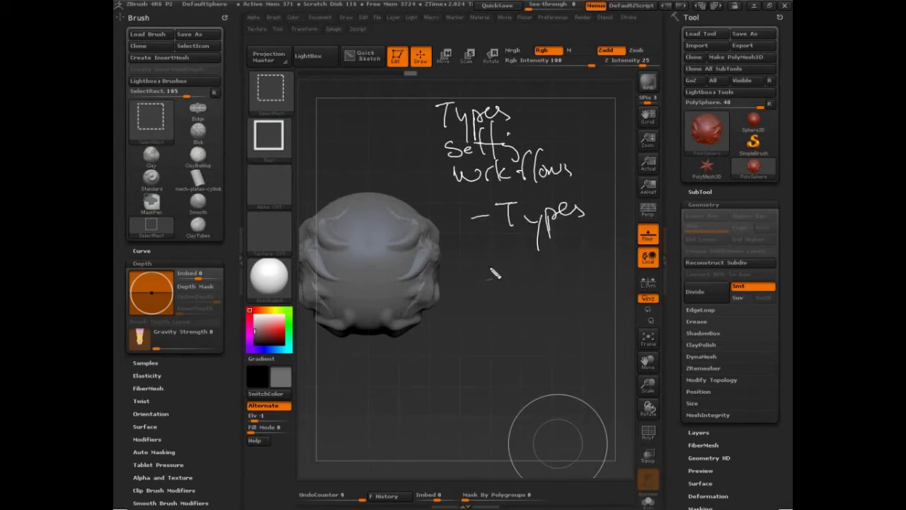
{"action": "mouse_move", "coordinate": [478, 269]}
{"action": "left_mouse_down"}
{"action": "mouse_move", "coordinate": [510, 268]}
{"action": "mouse_move", "coordinate": [522, 279]}
{"action": "left_mouse_up"}
{"action": "mouse_move", "coordinate": [527, 267]}
{"action": "left_mouse_down"}
{"action": "mouse_move", "coordinate": [541, 279]}
{"action": "mouse_move", "coordinate": [532, 282]}
{"action": "mouse_move", "coordinate": [565, 248]}
{"action": "mouse_move", "coordinate": [593, 273]}
{"action": "mouse_move", "coordinate": [669, 278]}
{"action": "mouse_move", "coordinate": [673, 303]}
{"action": "left_mouse_up"}
{"action": "left_click_drag", "start_coordinate": [634, 264], "coordinate": [690, 260]}
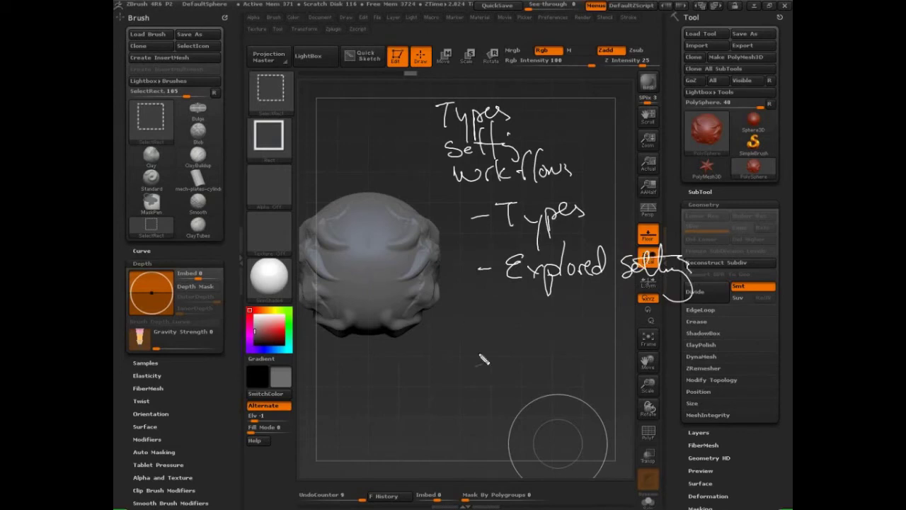
{"action": "mouse_move", "coordinate": [478, 320]}
{"action": "left_mouse_down"}
{"action": "mouse_move", "coordinate": [573, 304]}
{"action": "mouse_move", "coordinate": [599, 327]}
{"action": "mouse_move", "coordinate": [610, 323]}
{"action": "left_mouse_up"}
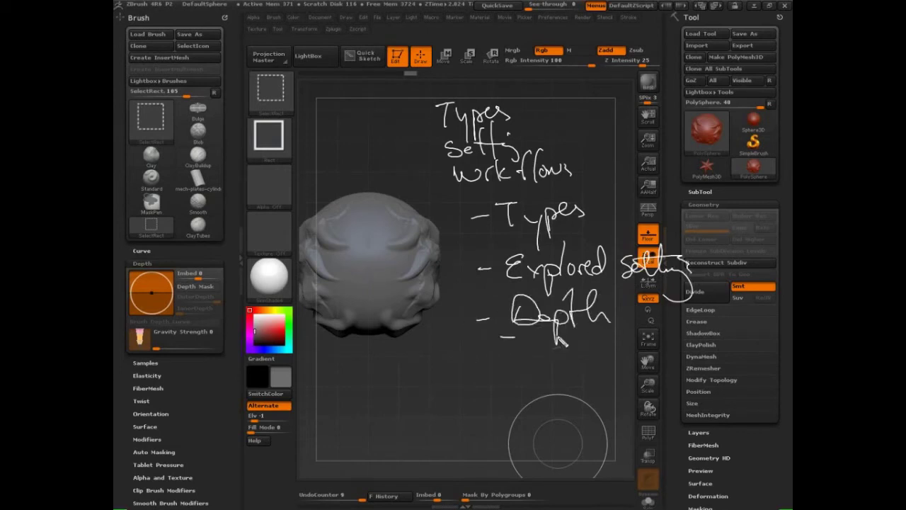
{"action": "left_click_drag", "start_coordinate": [507, 339], "coordinate": [608, 339]}
{"action": "mouse_move", "coordinate": [470, 362]}
{"action": "left_mouse_down"}
{"action": "mouse_move", "coordinate": [485, 391]}
{"action": "mouse_move", "coordinate": [596, 386]}
{"action": "mouse_move", "coordinate": [648, 396]}
{"action": "mouse_move", "coordinate": [704, 382]}
{"action": "mouse_move", "coordinate": [443, 391]}
{"action": "mouse_move", "coordinate": [562, 337]}
{"action": "mouse_move", "coordinate": [425, 340]}
{"action": "left_mouse_up"}
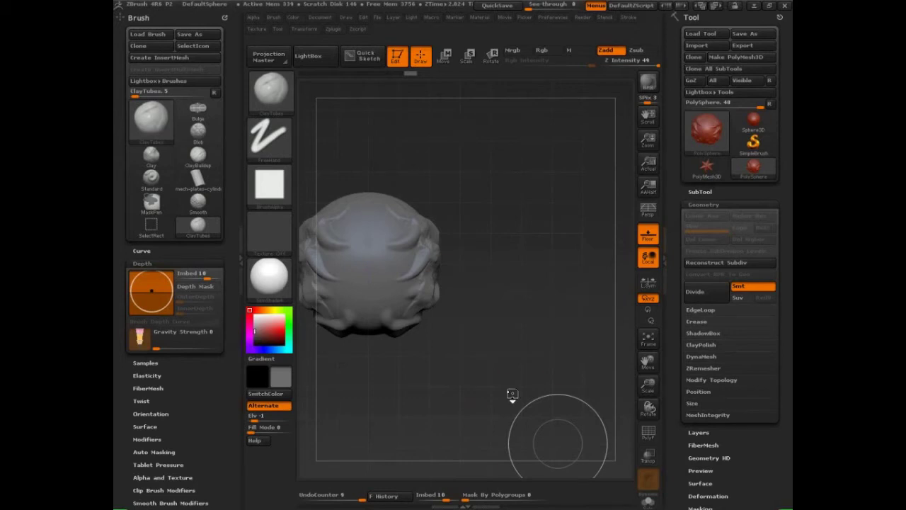
Step: Sketch a tall box in white annotation lines in the empty canvas beside the sphere, redrawing its back top edges
{"action": "left_click_drag", "start_coordinate": [521, 427], "coordinate": [515, 431], "text": "alt"}
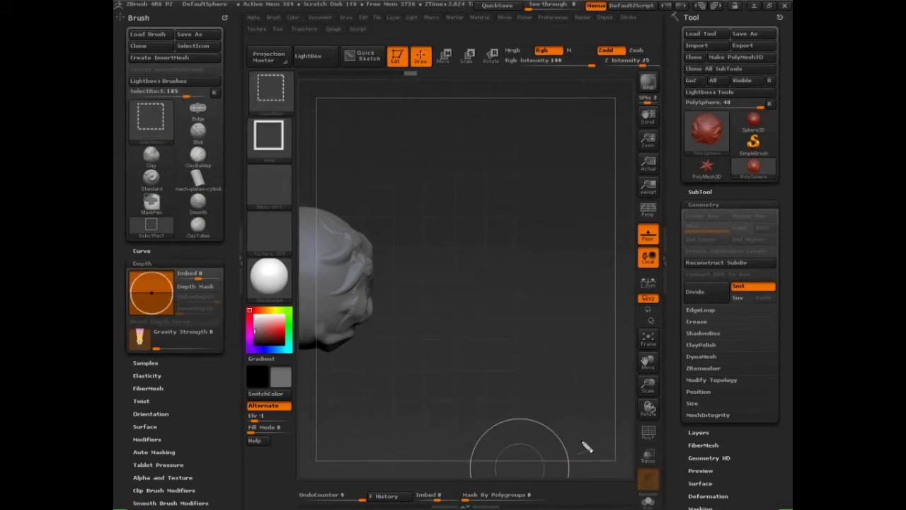
{"action": "left_click_drag", "start_coordinate": [473, 155], "coordinate": [464, 401]}
{"action": "mouse_move", "coordinate": [466, 138]}
{"action": "left_mouse_down"}
{"action": "mouse_move", "coordinate": [504, 164]}
{"action": "mouse_move", "coordinate": [593, 134]}
{"action": "left_mouse_up"}
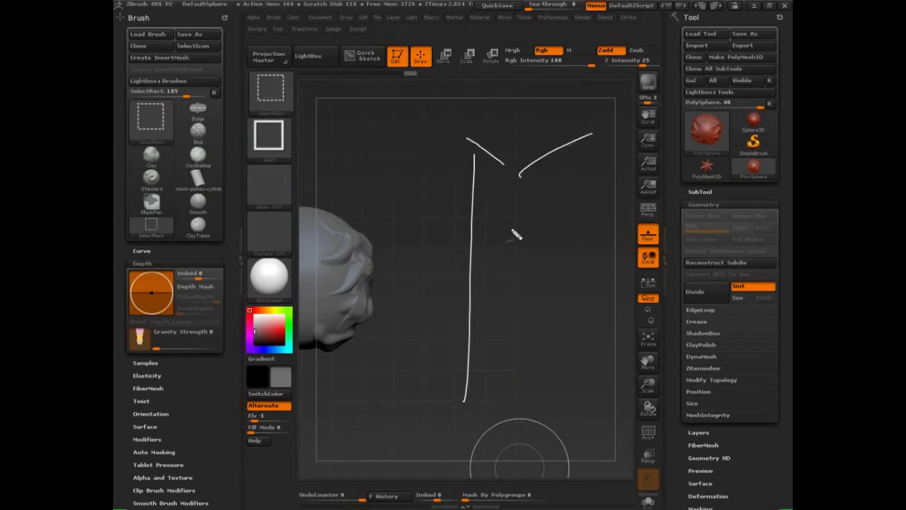
{"action": "left_click_drag", "start_coordinate": [528, 142], "coordinate": [515, 464]}
{"action": "mouse_move", "coordinate": [459, 384]}
{"action": "left_mouse_down"}
{"action": "mouse_move", "coordinate": [494, 439]}
{"action": "mouse_move", "coordinate": [566, 426]}
{"action": "left_mouse_up"}
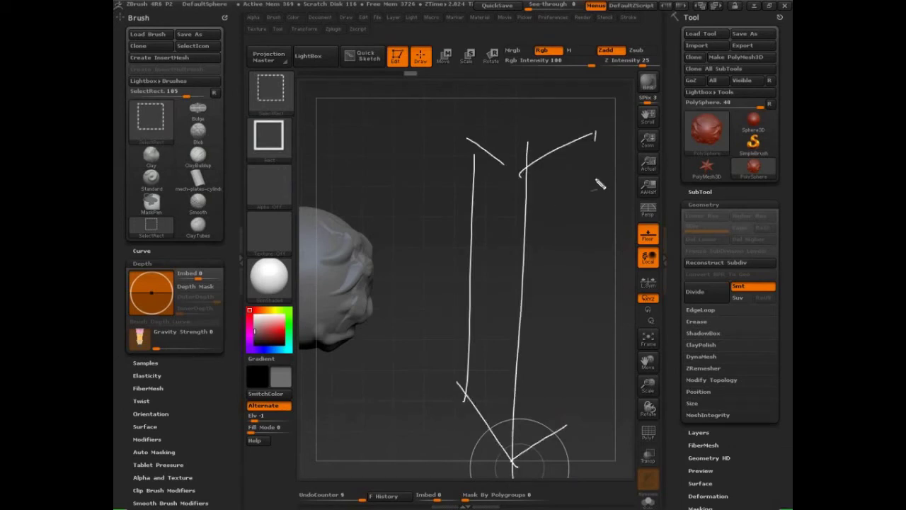
{"action": "left_click_drag", "start_coordinate": [597, 136], "coordinate": [579, 416]}
{"action": "mouse_move", "coordinate": [475, 145]}
{"action": "left_mouse_down"}
{"action": "mouse_move", "coordinate": [511, 124]}
{"action": "mouse_move", "coordinate": [600, 136]}
{"action": "left_mouse_up"}
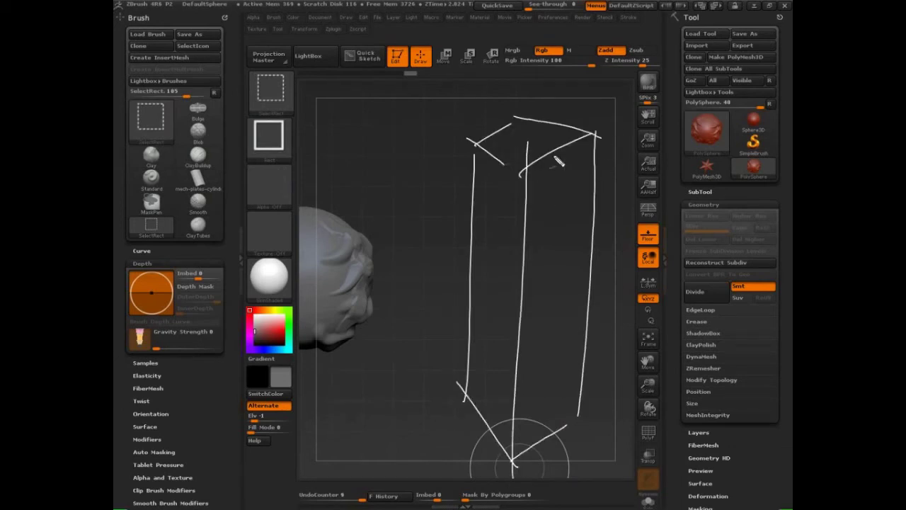
{"action": "key", "text": "ctrl+z"}
{"action": "key", "text": "ctrl+z"}
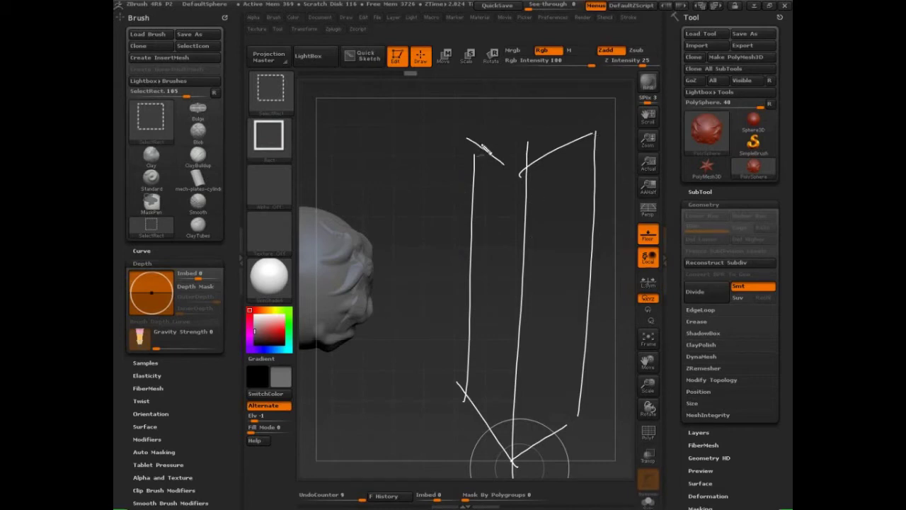
{"action": "mouse_move", "coordinate": [477, 148]}
{"action": "left_mouse_down"}
{"action": "mouse_move", "coordinate": [550, 106]}
{"action": "mouse_move", "coordinate": [602, 140]}
{"action": "left_mouse_up"}
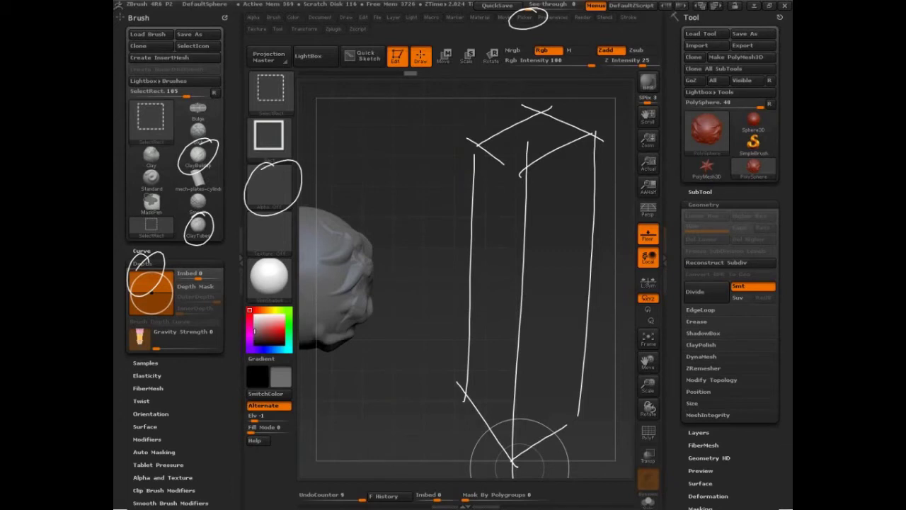
Step: Clear the box annotation and load PolyCube.ZTL from the ImagePlane folder of the LightBox tools
{"action": "key", "text": "Escape"}
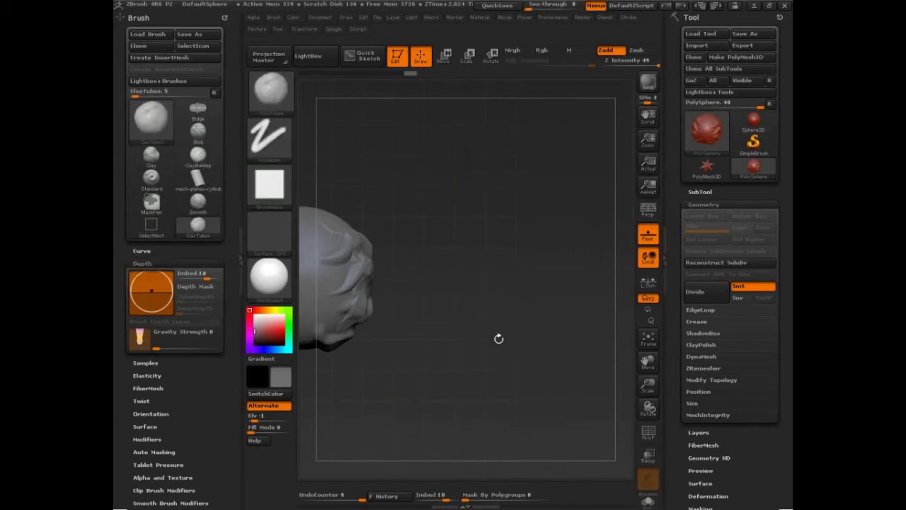
{"action": "key", "text": "shift"}
{"action": "left_click_drag", "start_coordinate": [540, 361], "coordinate": [585, 364]}
{"action": "key", "text": "comma"}
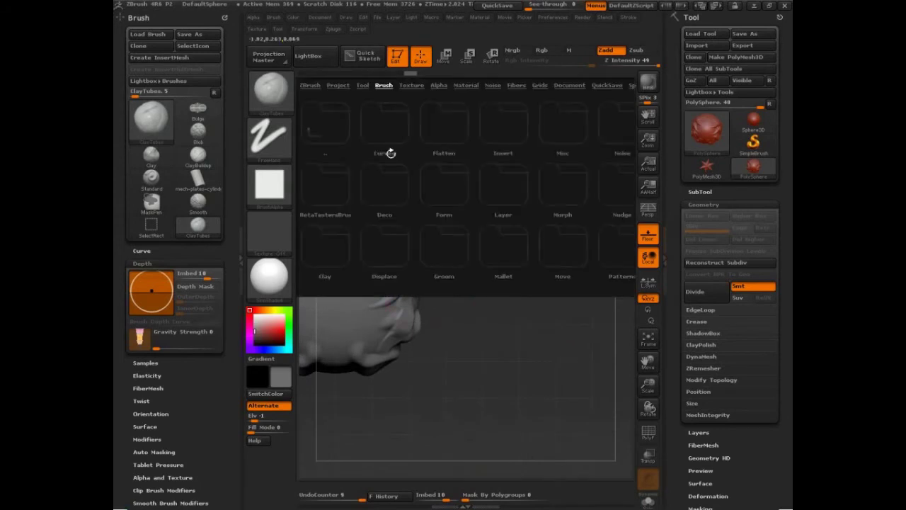
{"action": "left_click", "coordinate": [362, 85]}
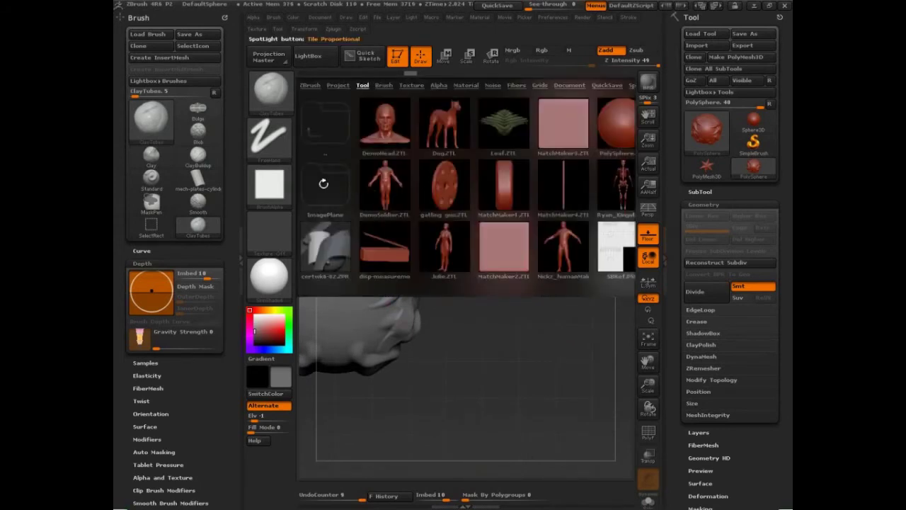
{"action": "left_click", "coordinate": [325, 185]}
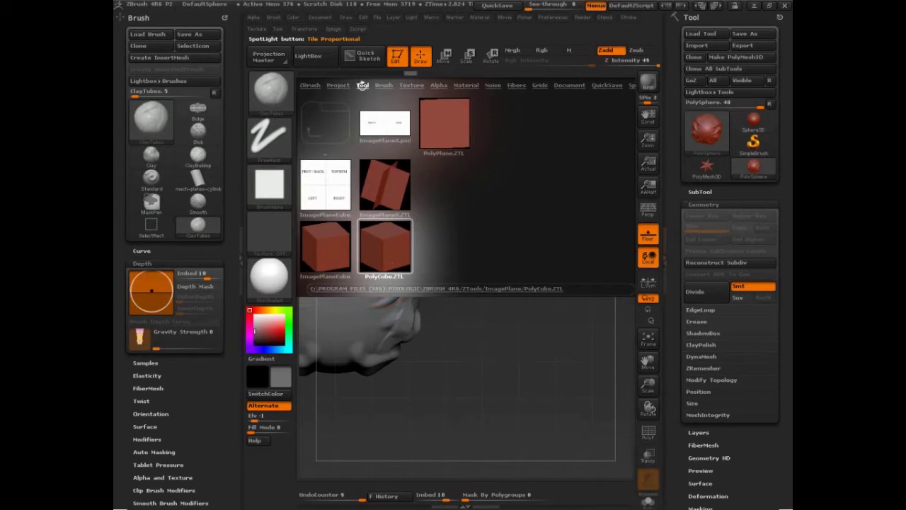
{"action": "left_click", "coordinate": [362, 85]}
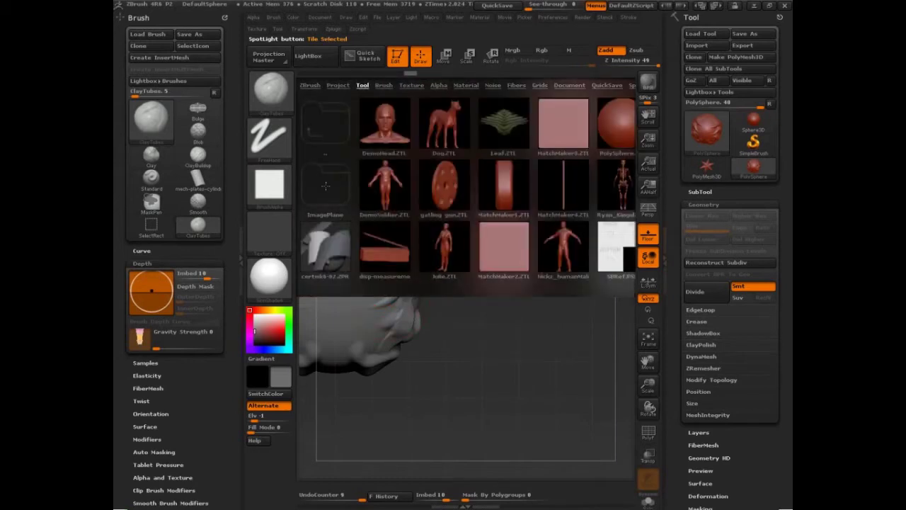
{"action": "left_click", "coordinate": [325, 185]}
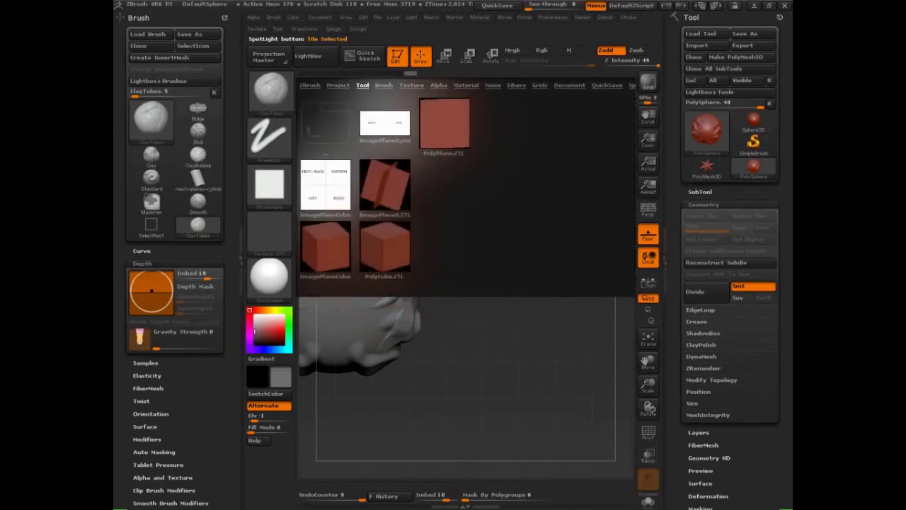
{"action": "double_click", "coordinate": [382, 246]}
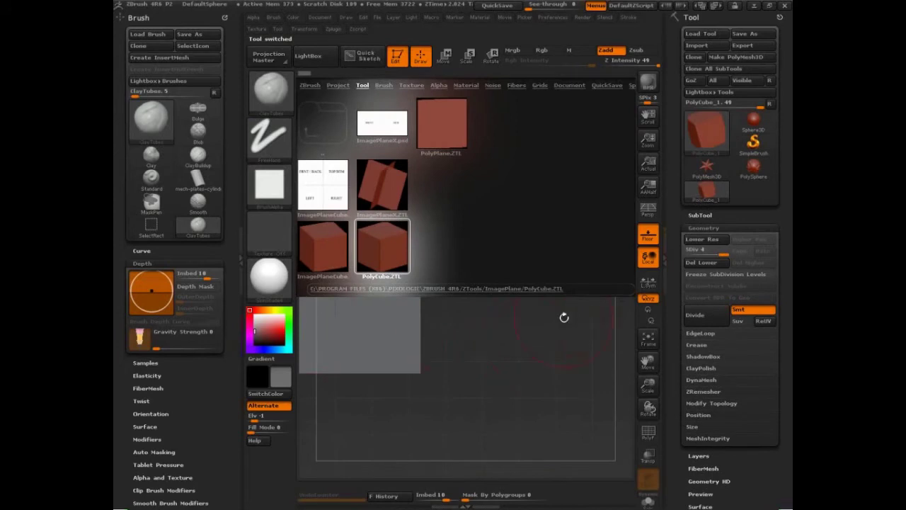
Step: Close LightBox, activate the PolySphere to frame it in the canvas, and switch back to the PolyCube
{"action": "left_click", "coordinate": [317, 58]}
{"action": "left_click", "coordinate": [754, 168]}
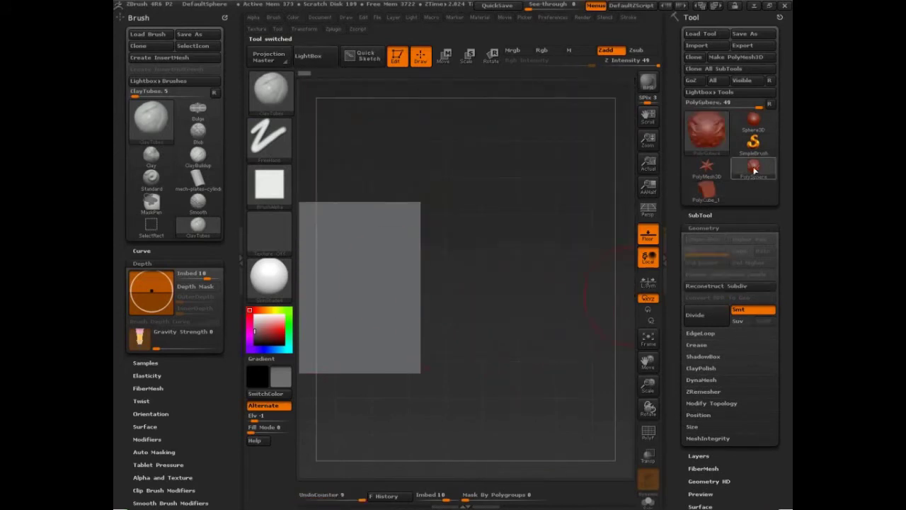
{"action": "key", "text": "f"}
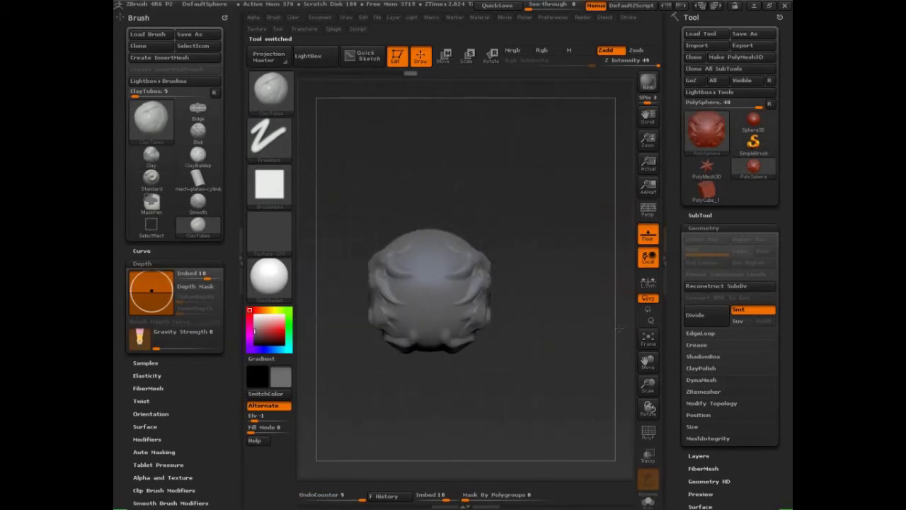
{"action": "left_click", "coordinate": [707, 190]}
{"action": "left_click_drag", "start_coordinate": [570, 292], "coordinate": [566, 315]}
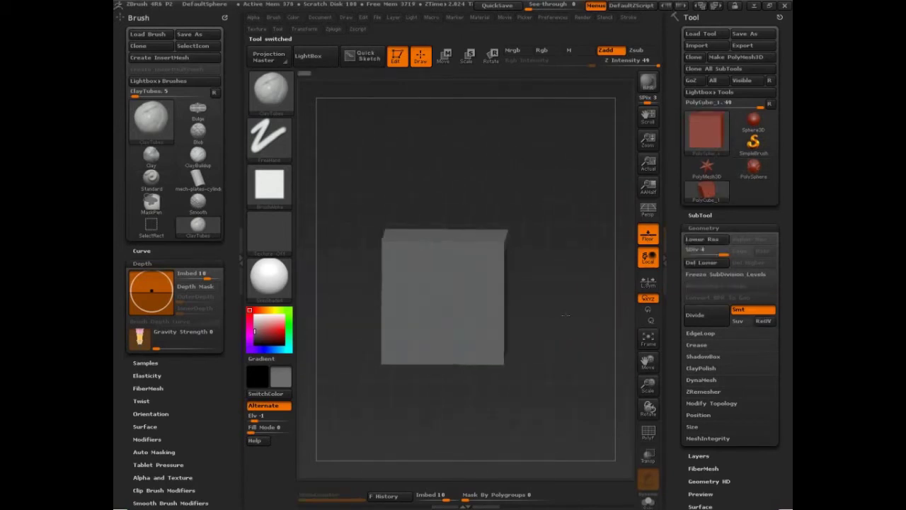
Step: Show the cube's polyframe, drop it to its lowest subdivision level and delete the higher levels
{"action": "left_click", "coordinate": [648, 432]}
{"action": "left_click_drag", "start_coordinate": [575, 371], "coordinate": [619, 388]}
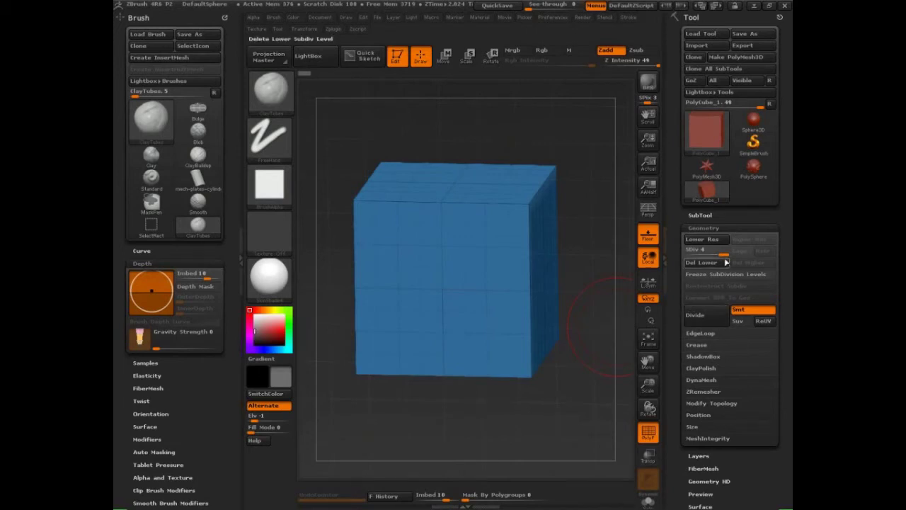
{"action": "left_click_drag", "start_coordinate": [724, 253], "coordinate": [684, 254]}
{"action": "left_click", "coordinate": [748, 262]}
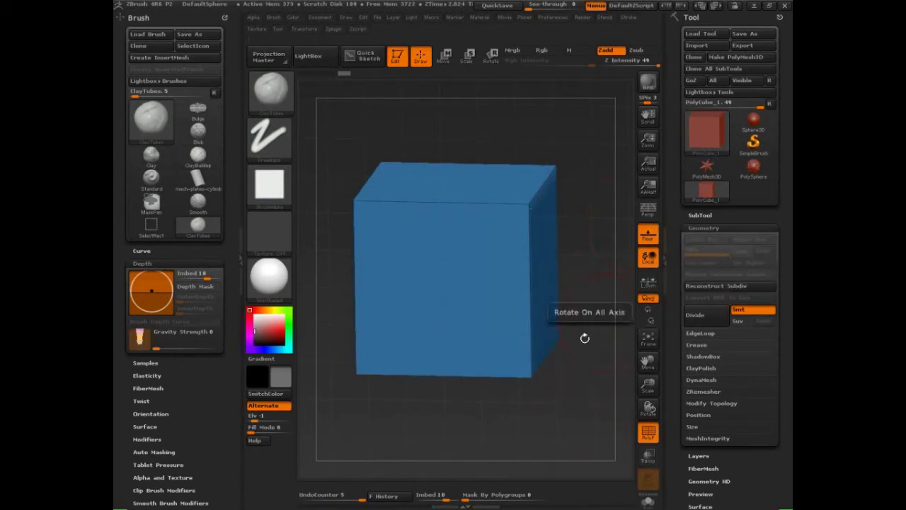
{"action": "mouse_move", "coordinate": [587, 367]}
{"action": "left_mouse_down"}
{"action": "mouse_move", "coordinate": [599, 364]}
{"action": "mouse_move", "coordinate": [592, 379]}
{"action": "mouse_move", "coordinate": [559, 369]}
{"action": "left_mouse_up"}
Step: Choose the Move brush, collapse its Depth settings and hide the Brush palette tray
{"action": "key", "text": "b"}
{"action": "key", "text": "m"}
{"action": "key", "text": "v"}
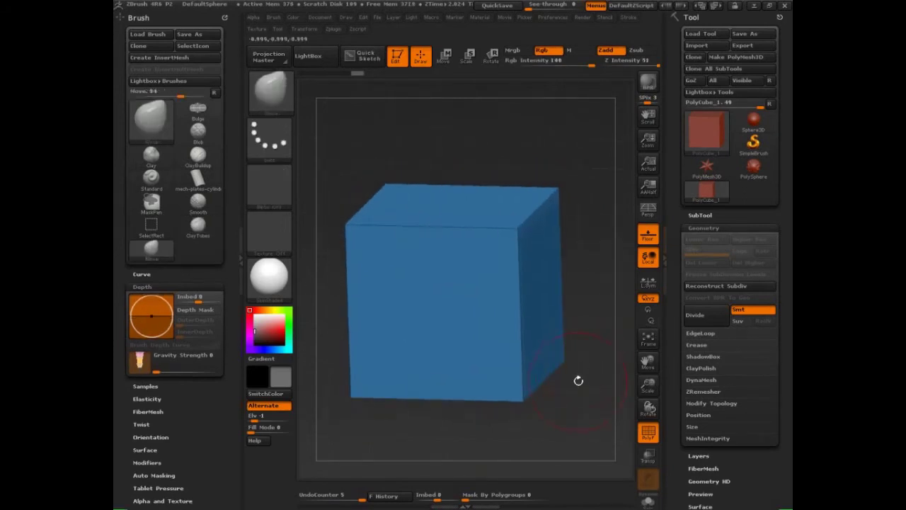
{"action": "left_click", "coordinate": [145, 287]}
{"action": "left_click", "coordinate": [242, 247]}
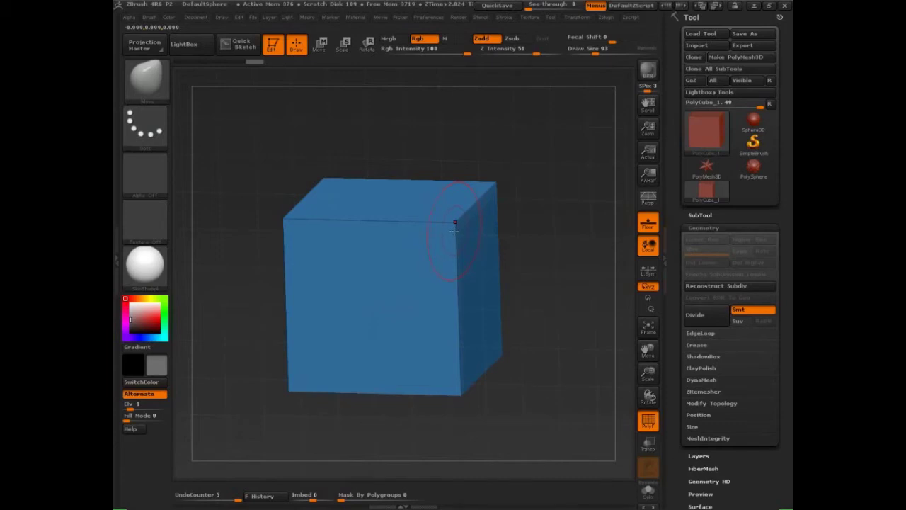
Step: Circle the four upper corners of the cube with white annotations
{"action": "key", "text": "ctrl+shift"}
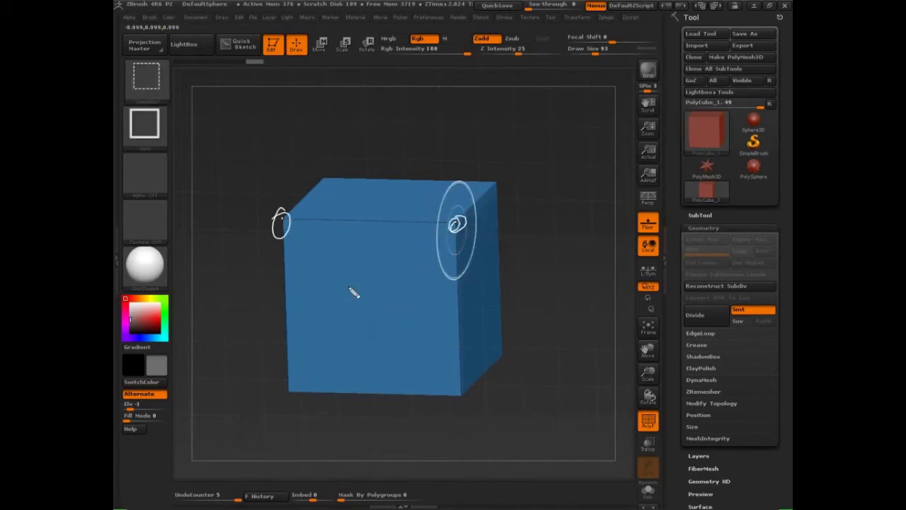
{"action": "left_click_drag", "start_coordinate": [318, 172], "coordinate": [323, 168]}
{"action": "mouse_move", "coordinate": [495, 177]}
{"action": "left_mouse_down"}
{"action": "mouse_move", "coordinate": [501, 184]}
{"action": "mouse_move", "coordinate": [483, 179]}
{"action": "left_mouse_up"}
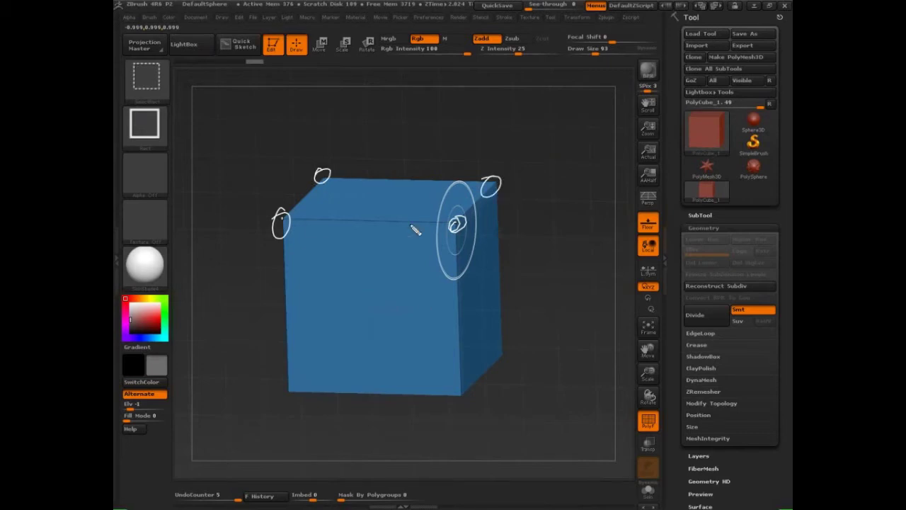
Step: Label the cube's front, side and vertical edges as the X, Z and Y axes, and clear the annotations
{"action": "mouse_move", "coordinate": [411, 224]}
{"action": "left_mouse_down"}
{"action": "mouse_move", "coordinate": [307, 220]}
{"action": "mouse_move", "coordinate": [366, 231]}
{"action": "mouse_move", "coordinate": [345, 234]}
{"action": "left_mouse_up"}
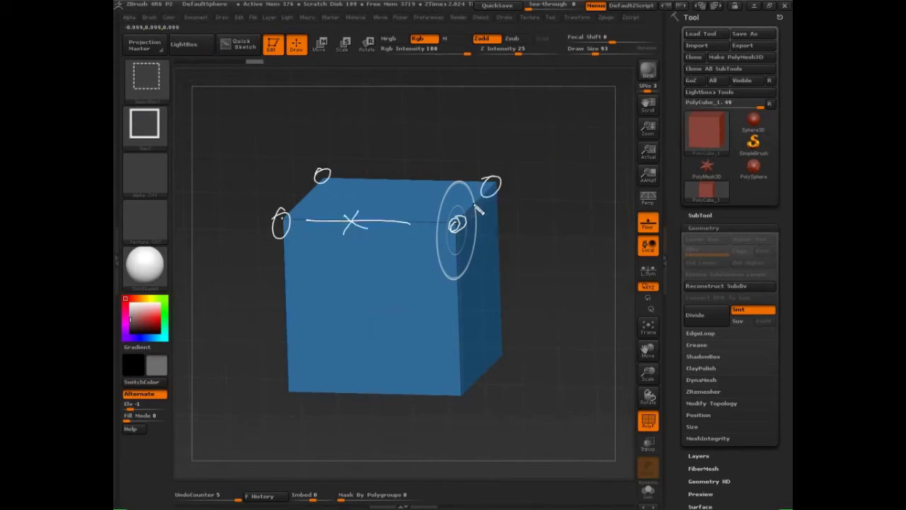
{"action": "left_click_drag", "start_coordinate": [473, 211], "coordinate": [489, 197]}
{"action": "left_click_drag", "start_coordinate": [460, 307], "coordinate": [459, 335]}
{"action": "key", "text": "ctrl+z"}
{"action": "key", "text": "ctrl+z"}
{"action": "mouse_move", "coordinate": [454, 305]}
{"action": "left_mouse_down"}
{"action": "mouse_move", "coordinate": [463, 323]}
{"action": "mouse_move", "coordinate": [455, 362]}
{"action": "left_mouse_up"}
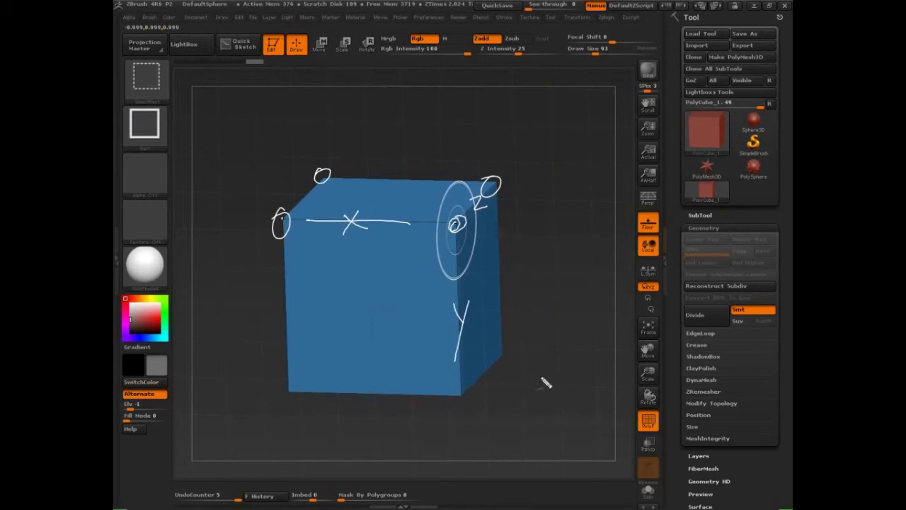
{"action": "key", "text": "Escape"}
Step: Outline the floor grid plane around the cube in white and add a tall upward arrow beside the cube
{"action": "mouse_move", "coordinate": [536, 390]}
{"action": "left_mouse_down"}
{"action": "mouse_move", "coordinate": [547, 374]}
{"action": "mouse_move", "coordinate": [541, 382]}
{"action": "mouse_move", "coordinate": [562, 395]}
{"action": "mouse_move", "coordinate": [565, 362]}
{"action": "mouse_move", "coordinate": [575, 404]}
{"action": "left_mouse_up"}
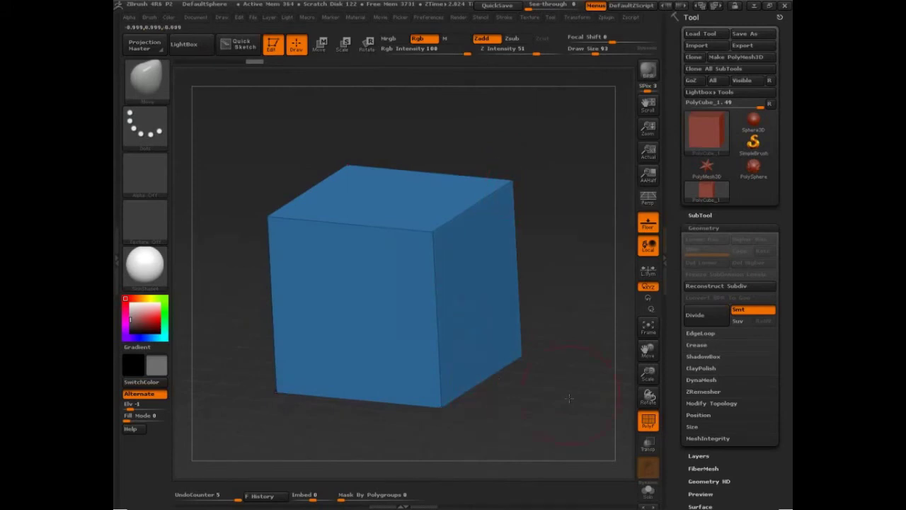
{"action": "left_click_drag", "start_coordinate": [570, 398], "coordinate": [569, 372], "text": "alt"}
{"action": "key", "text": "ctrl+shift+3"}
{"action": "mouse_move", "coordinate": [325, 238]}
{"action": "left_mouse_down"}
{"action": "mouse_move", "coordinate": [187, 356]}
{"action": "mouse_move", "coordinate": [262, 376]}
{"action": "mouse_move", "coordinate": [585, 401]}
{"action": "left_mouse_up"}
{"action": "mouse_move", "coordinate": [308, 239]}
{"action": "left_mouse_down"}
{"action": "mouse_move", "coordinate": [368, 247]}
{"action": "mouse_move", "coordinate": [617, 340]}
{"action": "mouse_move", "coordinate": [559, 419]}
{"action": "left_mouse_up"}
{"action": "mouse_move", "coordinate": [552, 349]}
{"action": "left_mouse_down"}
{"action": "mouse_move", "coordinate": [543, 245]}
{"action": "mouse_move", "coordinate": [508, 168]}
{"action": "left_mouse_up"}
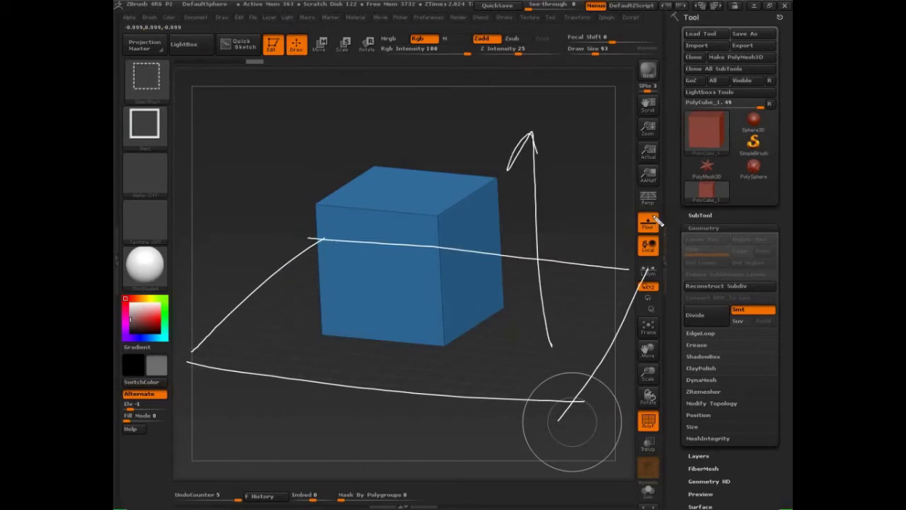
Step: Circle the Floor control, sketch its enlarged icon with X, Y and Z labels, circle the Y, and clear the annotations
{"action": "left_click_drag", "start_coordinate": [650, 209], "coordinate": [645, 215]}
{"action": "left_click_drag", "start_coordinate": [548, 158], "coordinate": [553, 219]}
{"action": "mouse_move", "coordinate": [538, 148]}
{"action": "left_mouse_down"}
{"action": "mouse_move", "coordinate": [609, 143]}
{"action": "mouse_move", "coordinate": [613, 228]}
{"action": "left_mouse_up"}
{"action": "left_click_drag", "start_coordinate": [538, 222], "coordinate": [623, 222]}
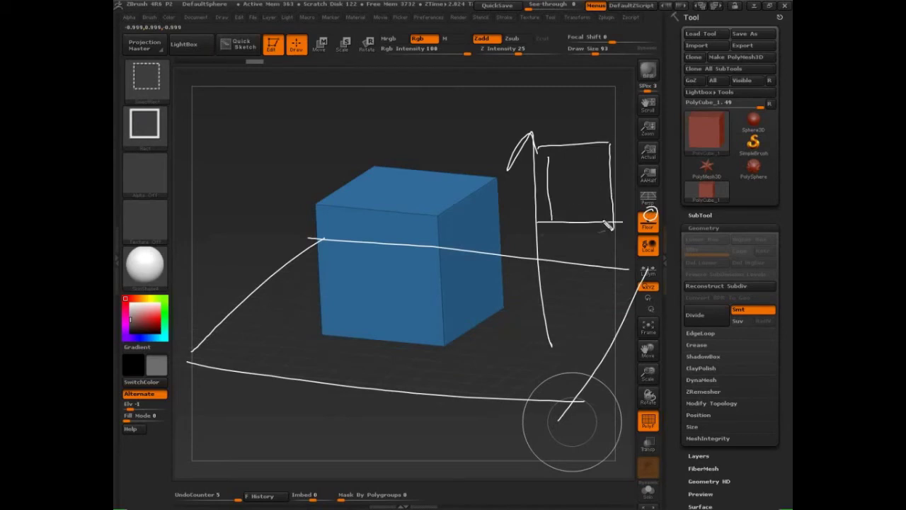
{"action": "left_click_drag", "start_coordinate": [577, 177], "coordinate": [583, 200]}
{"action": "mouse_move", "coordinate": [570, 193]}
{"action": "left_mouse_down"}
{"action": "mouse_move", "coordinate": [589, 191]}
{"action": "mouse_move", "coordinate": [579, 203]}
{"action": "mouse_move", "coordinate": [606, 199]}
{"action": "left_mouse_up"}
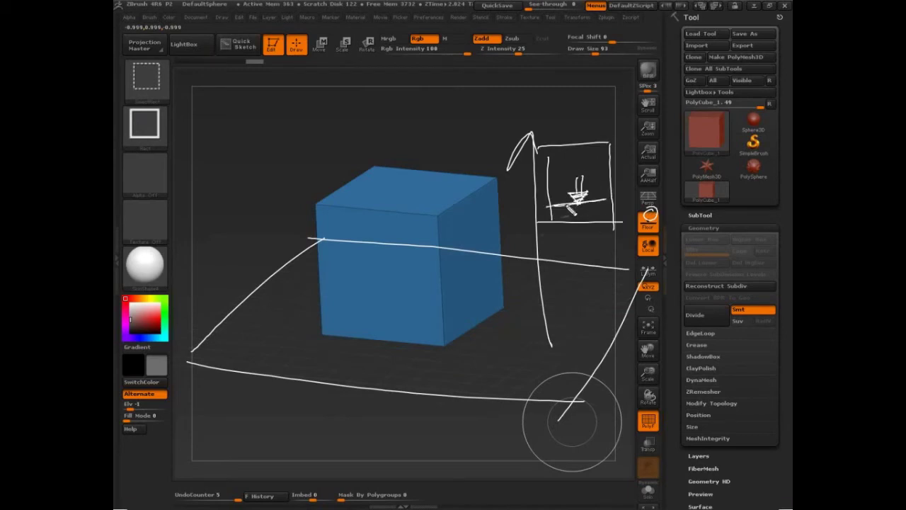
{"action": "left_click_drag", "start_coordinate": [576, 148], "coordinate": [580, 155]}
{"action": "left_click_drag", "start_coordinate": [584, 147], "coordinate": [580, 160]}
{"action": "key", "text": "g"}
{"action": "mouse_move", "coordinate": [594, 149]}
{"action": "left_mouse_down"}
{"action": "mouse_move", "coordinate": [601, 156]}
{"action": "mouse_move", "coordinate": [563, 163]}
{"action": "mouse_move", "coordinate": [577, 148]}
{"action": "left_mouse_up"}
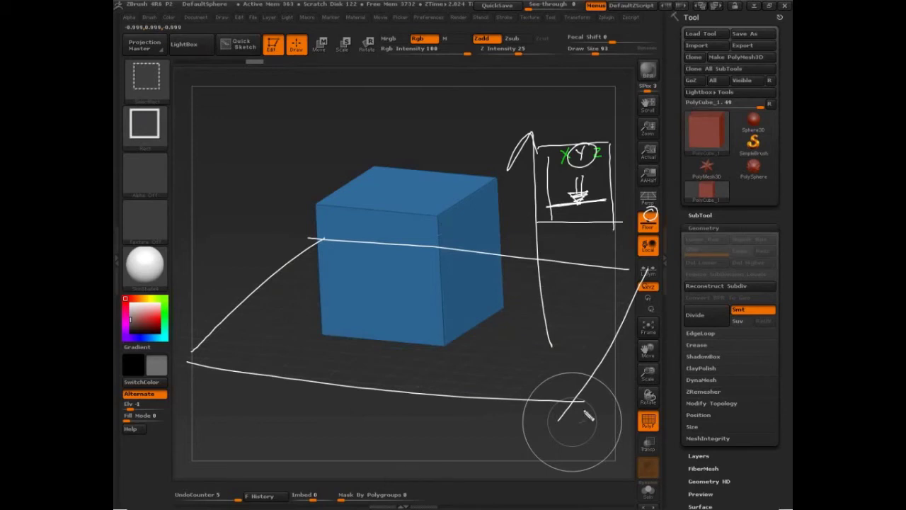
{"action": "key", "text": "Escape"}
Step: Enable Z symmetry in addition to the active X symmetry
{"action": "mouse_move", "coordinate": [558, 407]}
{"action": "left_mouse_down"}
{"action": "mouse_move", "coordinate": [565, 386]}
{"action": "mouse_move", "coordinate": [418, 308]}
{"action": "left_mouse_up"}
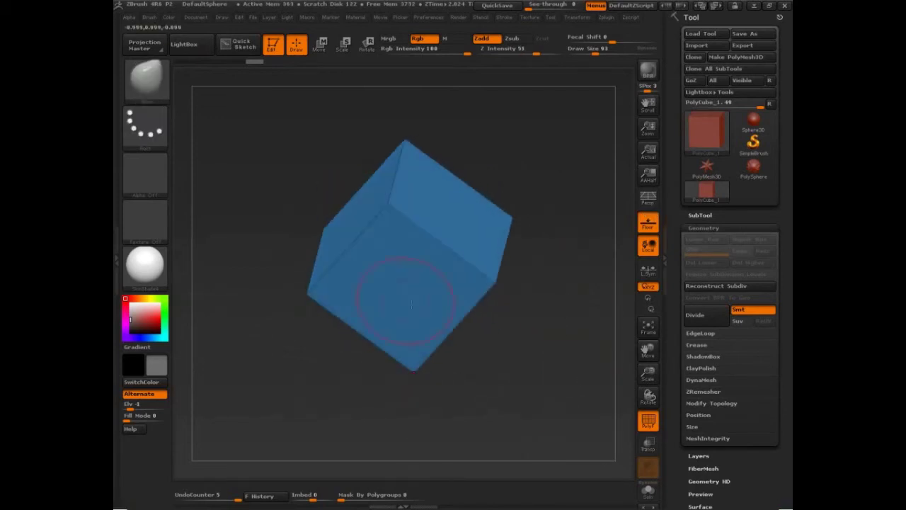
{"action": "left_click_drag", "start_coordinate": [565, 256], "coordinate": [575, 376]}
{"action": "left_click", "coordinate": [577, 17]}
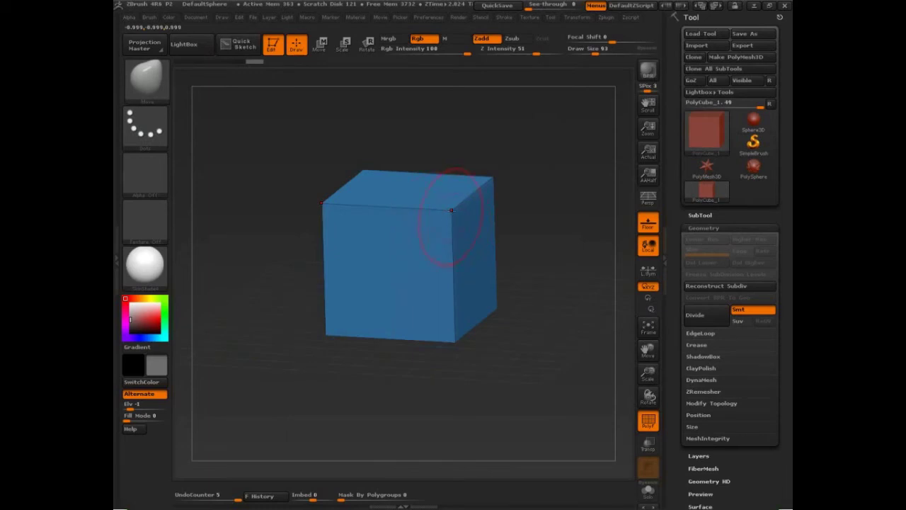
{"action": "left_click", "coordinate": [578, 17]}
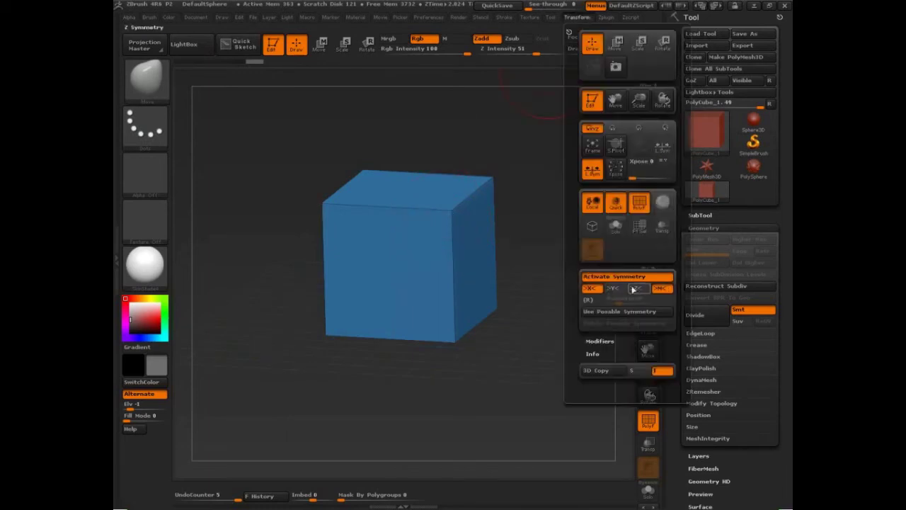
{"action": "left_click", "coordinate": [638, 289]}
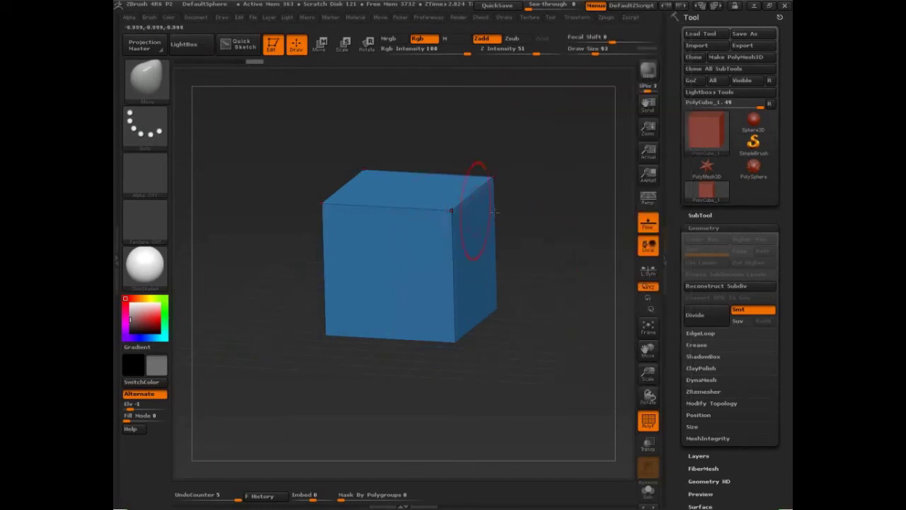
Step: Set the draw size to about 160 and pull the cube's top corners upward into a tall box
{"action": "left_click_drag", "start_coordinate": [536, 236], "coordinate": [548, 242], "text": "shift"}
{"action": "key", "text": "s"}
{"action": "mouse_move", "coordinate": [548, 243]}
{"action": "left_mouse_down"}
{"action": "mouse_move", "coordinate": [557, 243]}
{"action": "mouse_move", "coordinate": [544, 316]}
{"action": "left_mouse_up"}
{"action": "left_click_drag", "start_coordinate": [451, 275], "coordinate": [447, 79]}
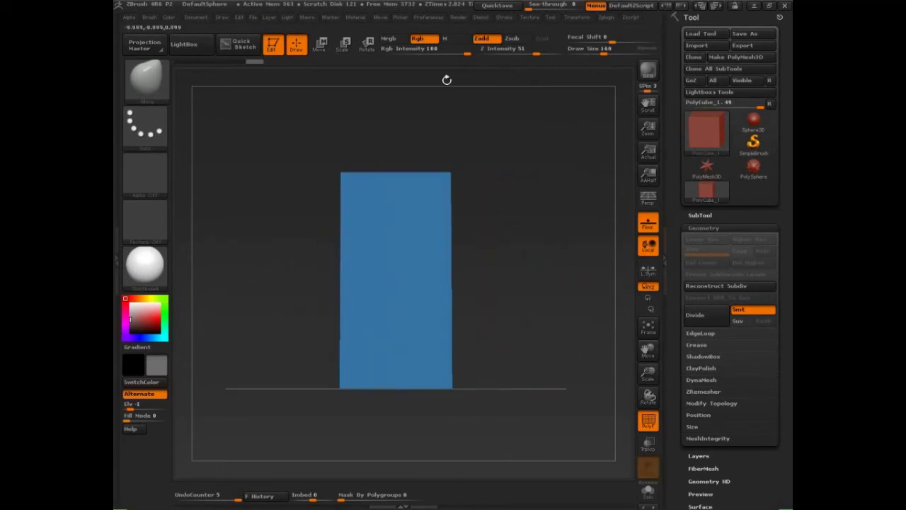
{"action": "mouse_move", "coordinate": [454, 124]}
{"action": "left_mouse_down"}
{"action": "mouse_move", "coordinate": [465, 239]}
{"action": "mouse_move", "coordinate": [440, 231]}
{"action": "mouse_move", "coordinate": [445, 207]}
{"action": "left_mouse_up"}
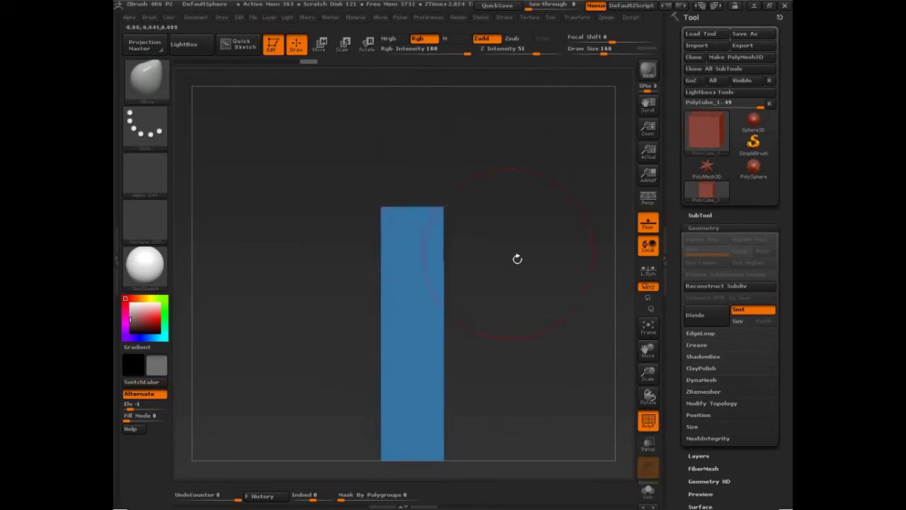
Step: Trace the tall box's top, front vertical and bottom edges in white annotation lines, and clear them
{"action": "left_click_drag", "start_coordinate": [518, 260], "coordinate": [559, 307]}
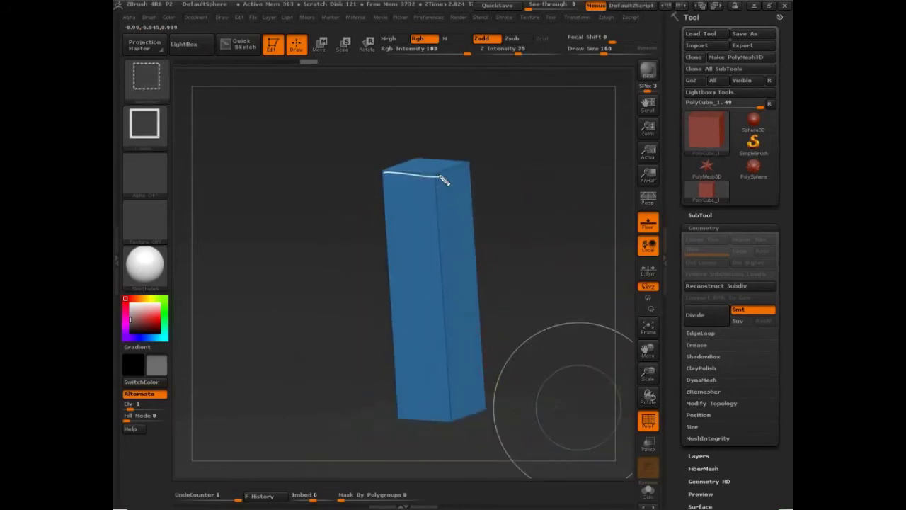
{"action": "mouse_move", "coordinate": [437, 204]}
{"action": "left_mouse_down"}
{"action": "mouse_move", "coordinate": [461, 425]}
{"action": "mouse_move", "coordinate": [483, 408]}
{"action": "left_mouse_up"}
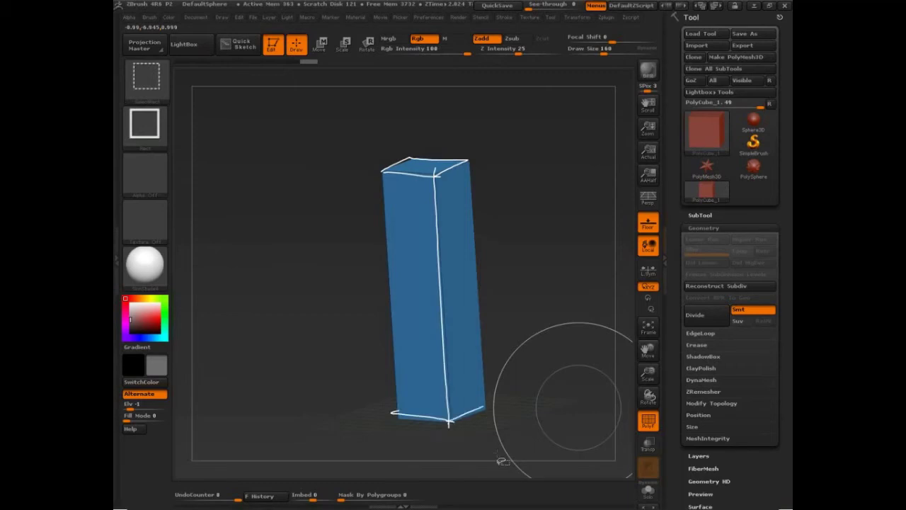
{"action": "key", "text": "Escape"}
{"action": "left_click_drag", "start_coordinate": [577, 420], "coordinate": [593, 403]}
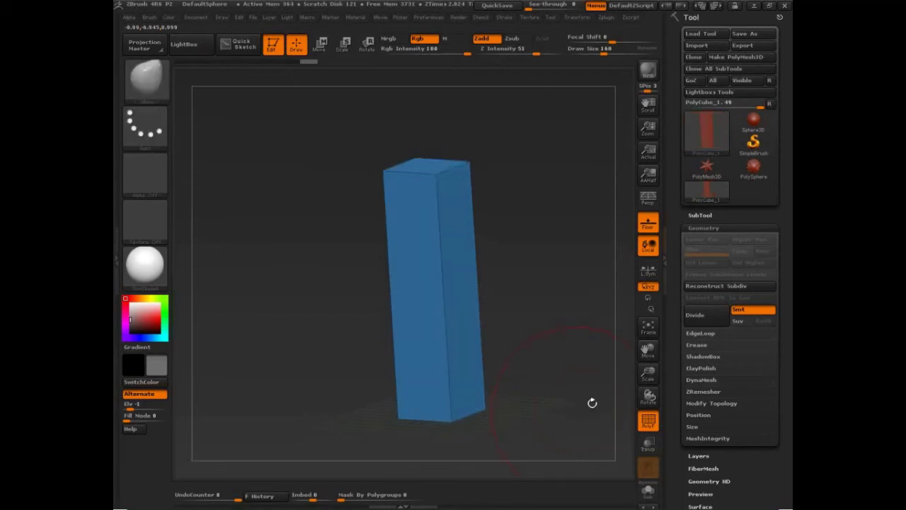
Step: Try dividing the tall box up to subdivision level 4 with smoothing on, and undo the divisions
{"action": "left_click", "coordinate": [695, 315]}
{"action": "left_click", "coordinate": [697, 314]}
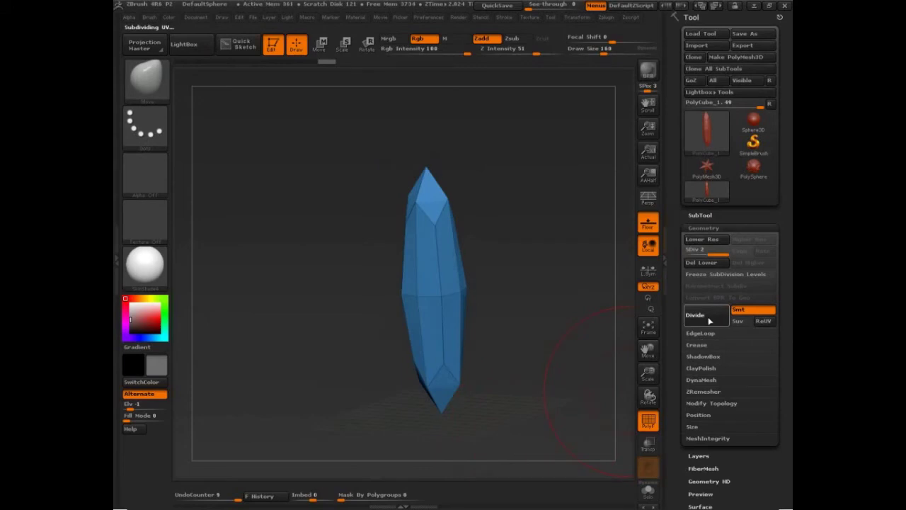
{"action": "left_click", "coordinate": [707, 318]}
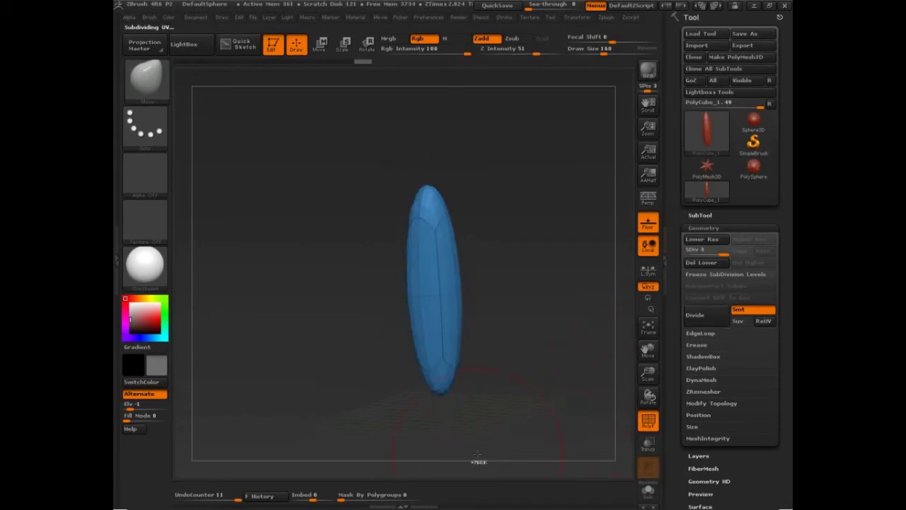
{"action": "key", "text": "ctrl+z"}
{"action": "key", "text": "ctrl+z"}
{"action": "key", "text": "ctrl+z"}
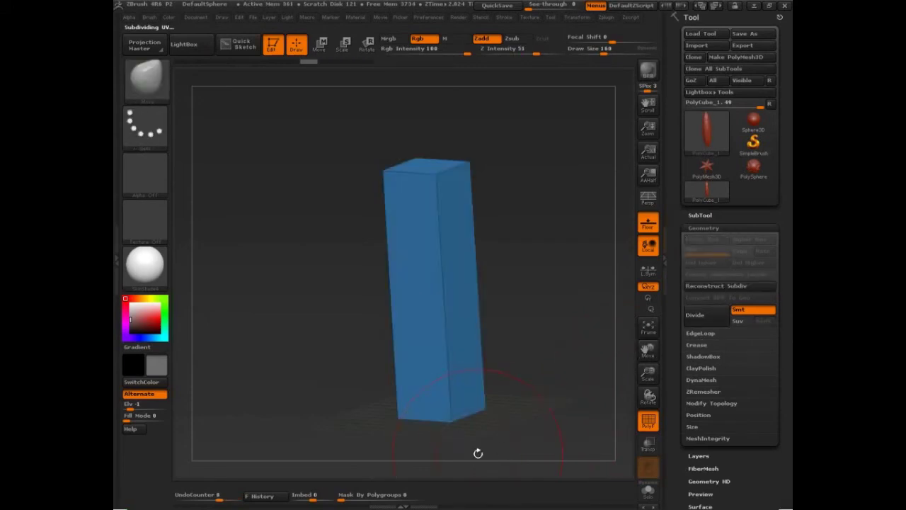
Step: Turn off subdivision smoothing and divide the tall box up to subdivision level 6
{"action": "left_click", "coordinate": [748, 310]}
{"action": "left_click", "coordinate": [708, 317]}
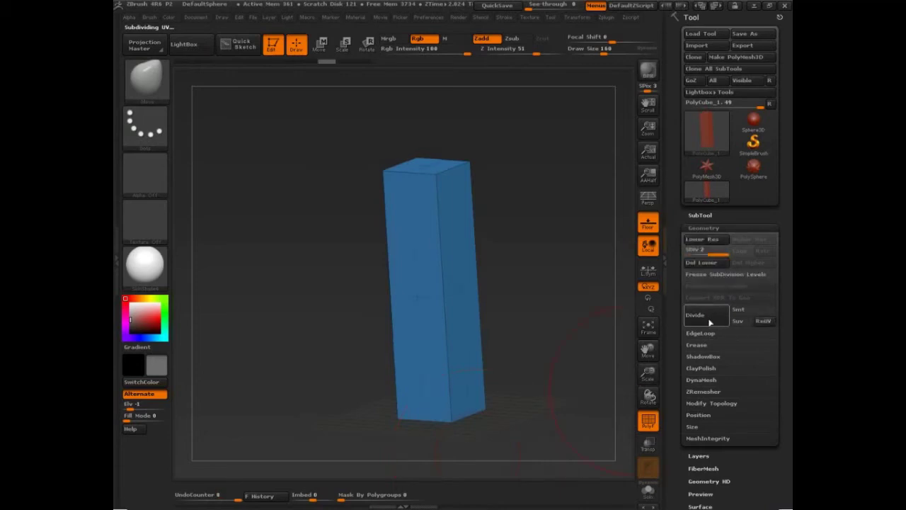
{"action": "left_click", "coordinate": [707, 319]}
{"action": "left_click_drag", "start_coordinate": [563, 367], "coordinate": [577, 361]}
{"action": "left_click", "coordinate": [708, 318]}
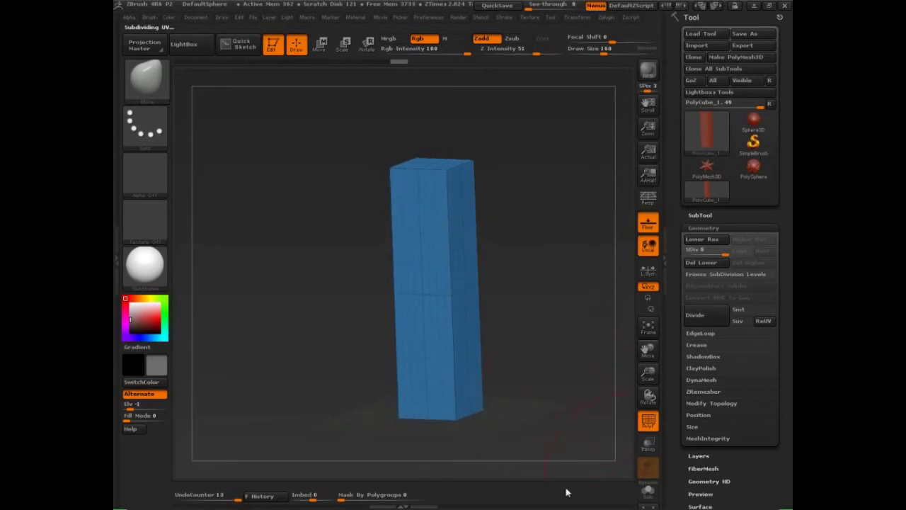
{"action": "left_click", "coordinate": [651, 427]}
{"action": "left_click", "coordinate": [649, 428]}
Step: Turn smoothing back on, divide the box up to subdivision level 8, and check its active and total point counts
{"action": "left_click", "coordinate": [743, 313]}
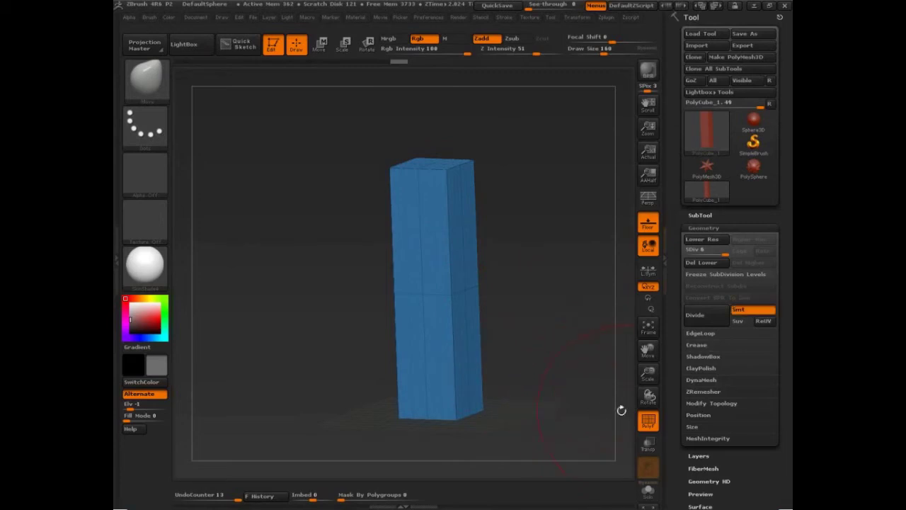
{"action": "left_click", "coordinate": [708, 316]}
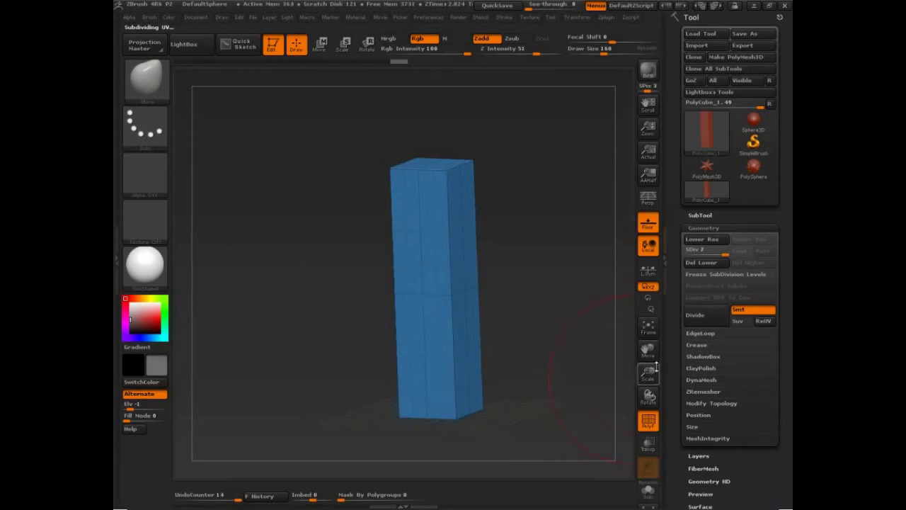
{"action": "left_click", "coordinate": [710, 319]}
{"action": "mouse_move", "coordinate": [706, 199]}
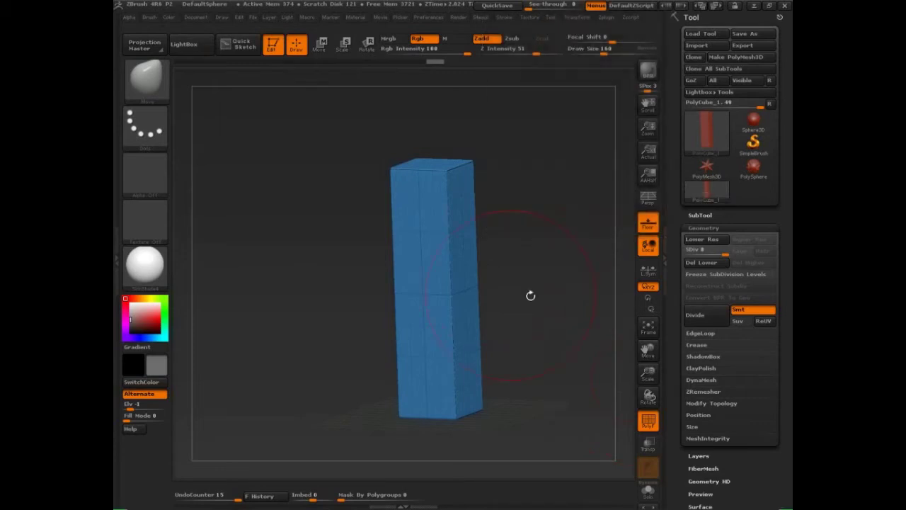
{"action": "left_click", "coordinate": [666, 265]}
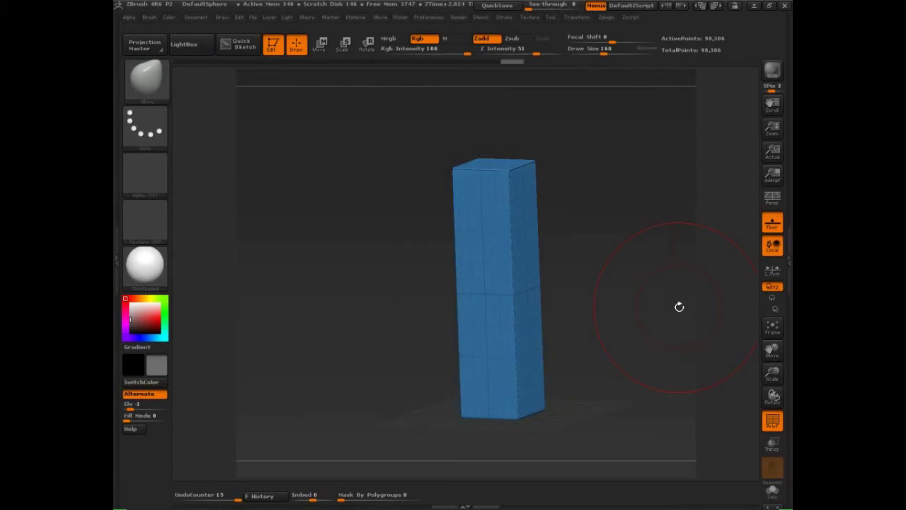
{"action": "left_click", "coordinate": [788, 262]}
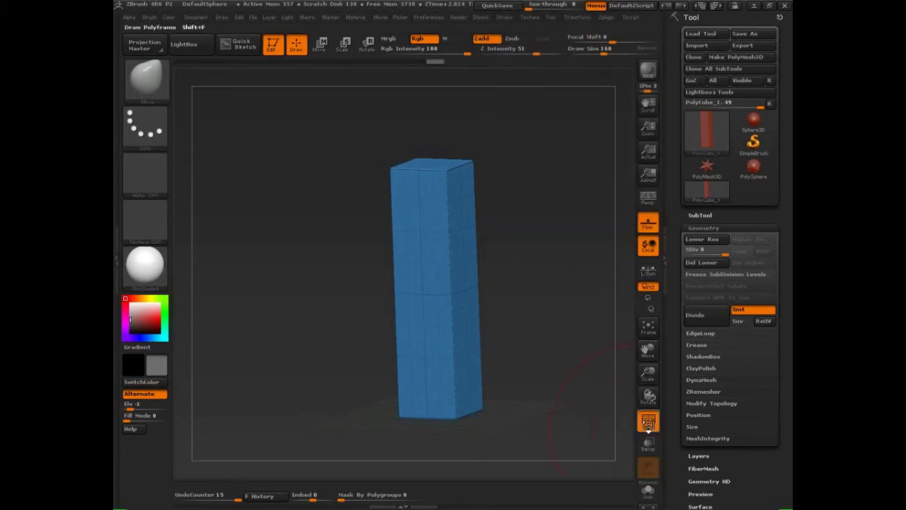
Step: Turn off the polyframe display on the box and set the draw size to 45
{"action": "key", "text": "shift+f"}
{"action": "left_click_drag", "start_coordinate": [547, 409], "coordinate": [569, 415]}
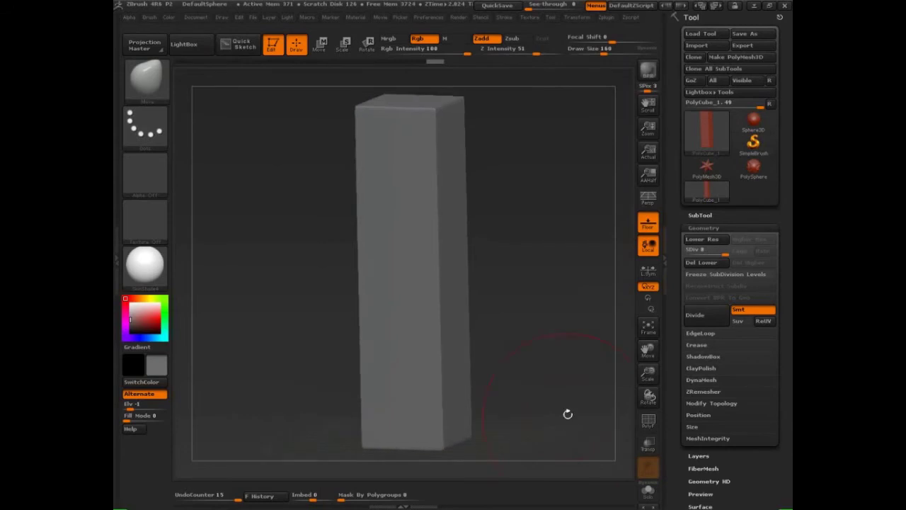
{"action": "key", "text": "s"}
{"action": "left_click_drag", "start_coordinate": [549, 386], "coordinate": [525, 385]}
{"action": "left_click_drag", "start_coordinate": [525, 386], "coordinate": [536, 362]}
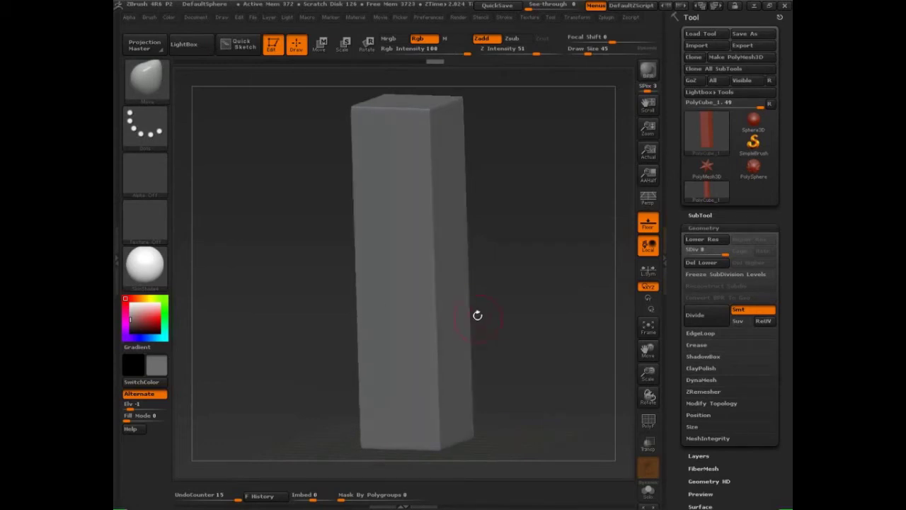
Step: Switch to the ClayBuildup brush, set its draw size to 59 and turn on perspective view
{"action": "key", "text": "1"}
{"action": "key", "text": "s"}
{"action": "left_click_drag", "start_coordinate": [435, 331], "coordinate": [438, 331]}
{"action": "mouse_move", "coordinate": [514, 326]}
{"action": "left_mouse_down", "text": "alt"}
{"action": "mouse_move", "coordinate": [533, 323]}
{"action": "mouse_move", "coordinate": [532, 314]}
{"action": "mouse_move", "coordinate": [553, 344]}
{"action": "mouse_move", "coordinate": [538, 343]}
{"action": "left_mouse_up", "text": "alt"}
{"action": "key", "text": "p"}
Step: Try ClayBuildup strokes across the box's front vertical edge at subdivision level 8, and undo them
{"action": "mouse_move", "coordinate": [458, 256]}
{"action": "left_mouse_down"}
{"action": "mouse_move", "coordinate": [446, 301]}
{"action": "mouse_move", "coordinate": [425, 311]}
{"action": "mouse_move", "coordinate": [420, 327]}
{"action": "left_mouse_up"}
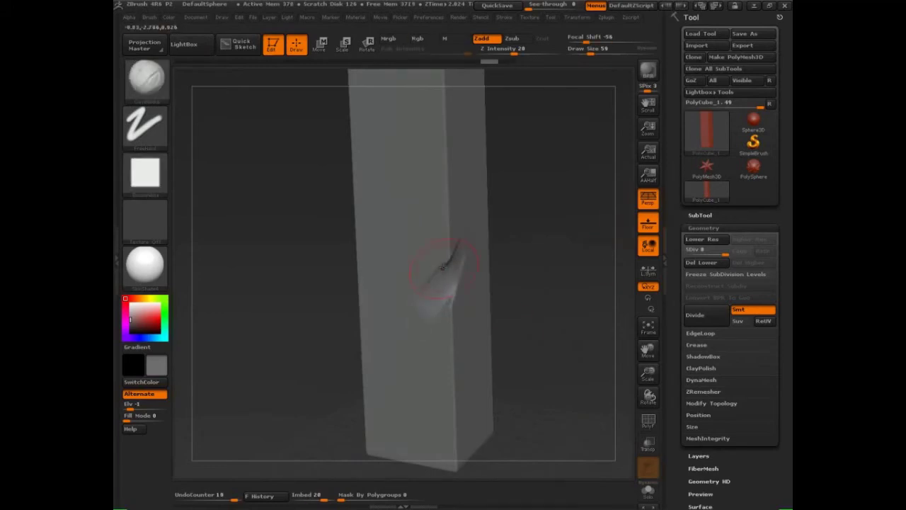
{"action": "key", "text": "ctrl+z"}
{"action": "key", "text": "ctrl+z"}
{"action": "key", "text": "ctrl+z"}
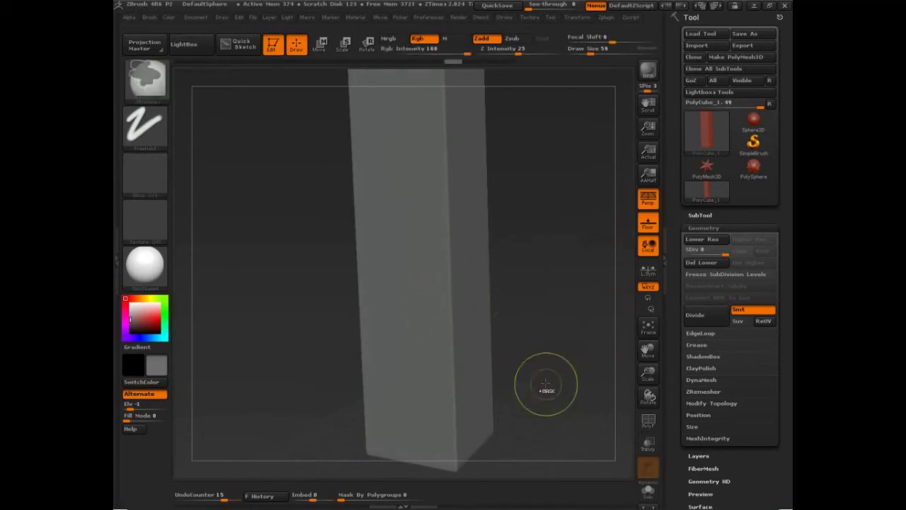
Step: Divide the box up to subdivision level 10, testing and undoing ClayBuildup strokes on its front edge at level 9
{"action": "left_click", "coordinate": [697, 315]}
{"action": "mouse_move", "coordinate": [709, 198]}
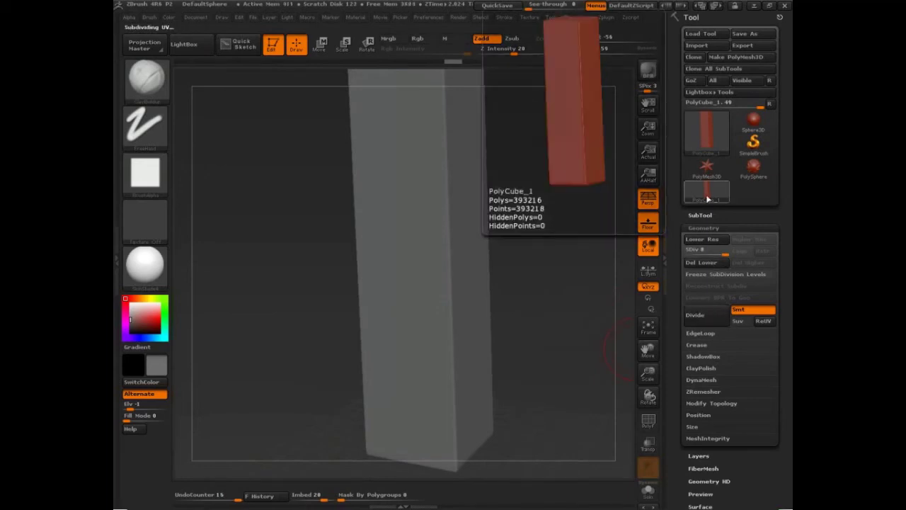
{"action": "mouse_move", "coordinate": [464, 254]}
{"action": "left_mouse_down"}
{"action": "mouse_move", "coordinate": [448, 301]}
{"action": "mouse_move", "coordinate": [448, 286]}
{"action": "mouse_move", "coordinate": [394, 346]}
{"action": "left_mouse_up"}
{"action": "key", "text": "ctrl+z"}
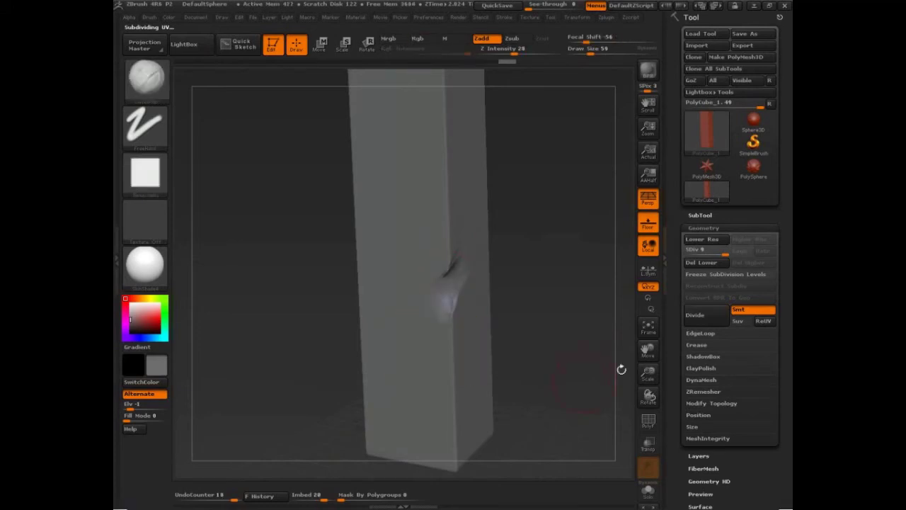
{"action": "key", "text": "ctrl+z"}
{"action": "key", "text": "ctrl+z"}
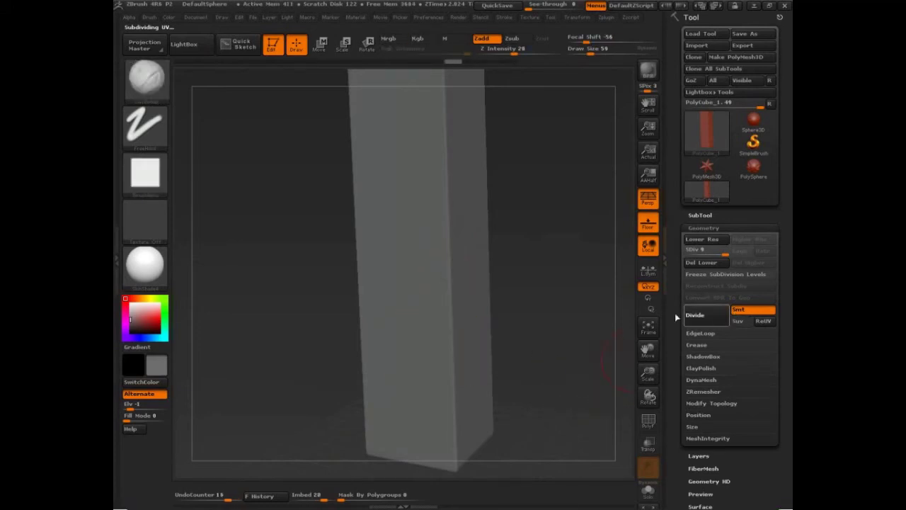
{"action": "left_click", "coordinate": [696, 315]}
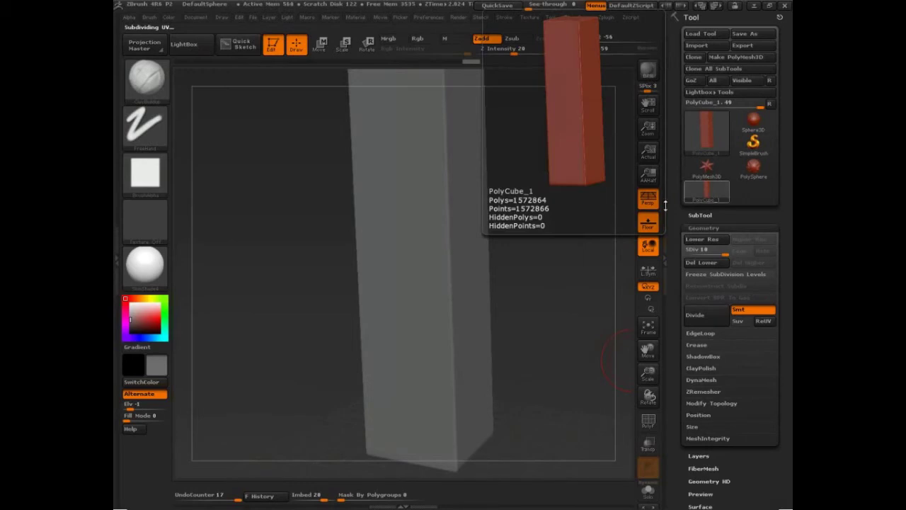
Step: Sculpt overlapping diagonal ClayBuildup strokes from the box's front edge down across the lower half of the face
{"action": "mouse_move", "coordinate": [457, 299]}
{"action": "left_mouse_down"}
{"action": "mouse_move", "coordinate": [415, 336]}
{"action": "mouse_move", "coordinate": [462, 264]}
{"action": "mouse_move", "coordinate": [396, 358]}
{"action": "mouse_move", "coordinate": [423, 368]}
{"action": "mouse_move", "coordinate": [462, 292]}
{"action": "mouse_move", "coordinate": [415, 376]}
{"action": "mouse_move", "coordinate": [392, 380]}
{"action": "mouse_move", "coordinate": [381, 403]}
{"action": "left_mouse_up"}
{"action": "mouse_move", "coordinate": [532, 378]}
{"action": "left_mouse_down"}
{"action": "mouse_move", "coordinate": [542, 398]}
{"action": "mouse_move", "coordinate": [558, 345]}
{"action": "left_mouse_up"}
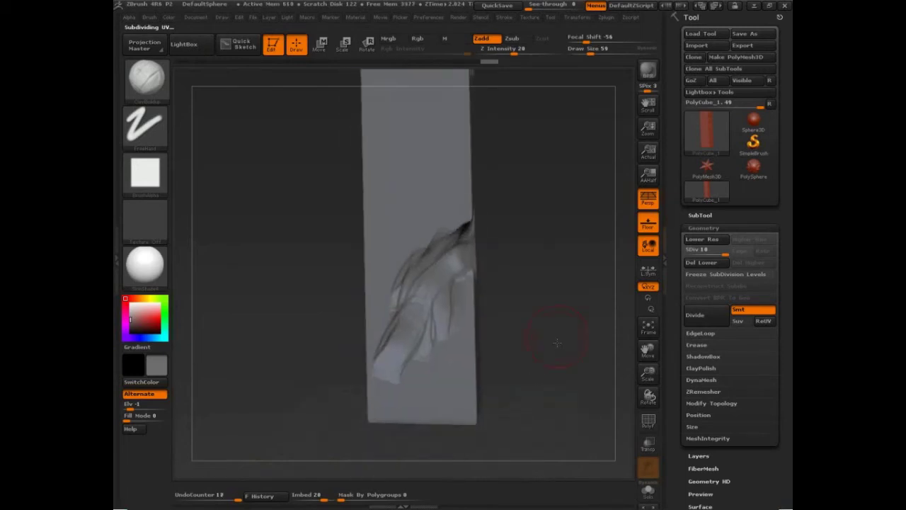
{"action": "left_click_drag", "start_coordinate": [429, 321], "coordinate": [379, 397]}
{"action": "mouse_move", "coordinate": [401, 347]}
{"action": "left_mouse_down"}
{"action": "mouse_move", "coordinate": [374, 405]}
{"action": "mouse_move", "coordinate": [378, 416]}
{"action": "left_mouse_up"}
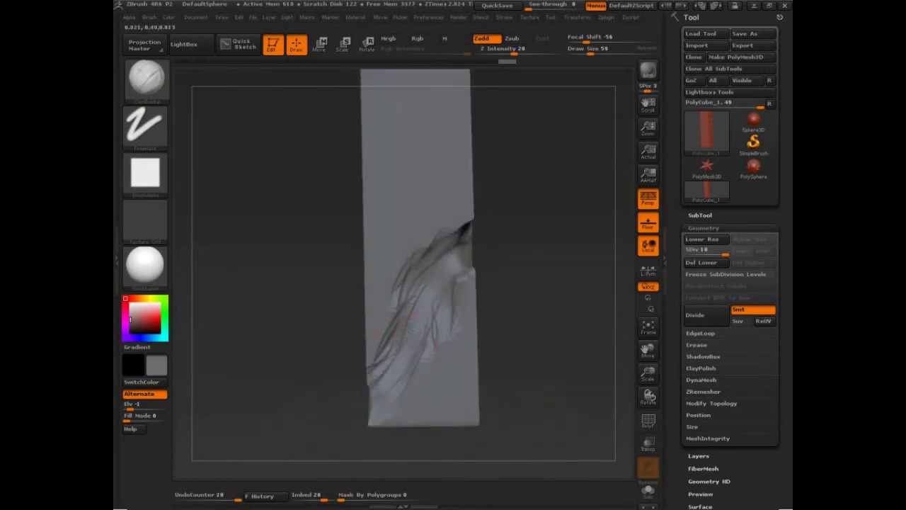
{"action": "left_click_drag", "start_coordinate": [426, 355], "coordinate": [407, 396]}
{"action": "left_click_drag", "start_coordinate": [455, 318], "coordinate": [436, 349]}
{"action": "left_click_drag", "start_coordinate": [407, 292], "coordinate": [382, 329]}
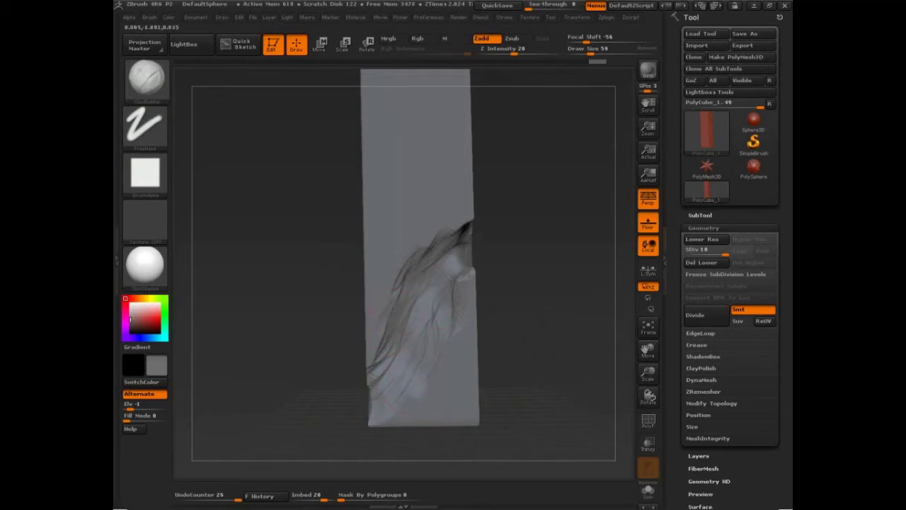
{"action": "left_click_drag", "start_coordinate": [404, 274], "coordinate": [387, 317]}
{"action": "left_click_drag", "start_coordinate": [423, 259], "coordinate": [401, 293]}
{"action": "left_click_drag", "start_coordinate": [439, 238], "coordinate": [417, 278]}
{"action": "left_click_drag", "start_coordinate": [446, 233], "coordinate": [428, 263]}
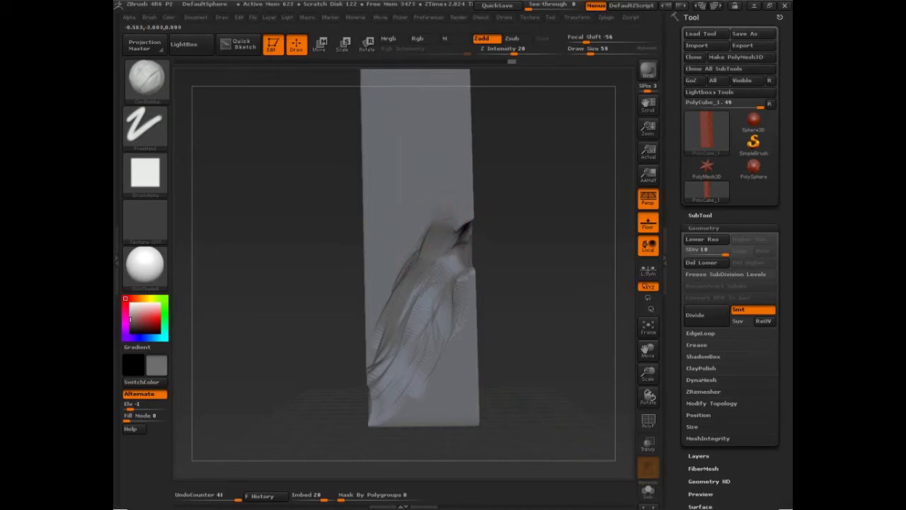
Step: Extend the build-up with a vertical strip above the notch, and layer short crossing strokes over its lower part
{"action": "left_click_drag", "start_coordinate": [448, 207], "coordinate": [441, 244]}
{"action": "left_click_drag", "start_coordinate": [446, 200], "coordinate": [452, 245]}
{"action": "mouse_move", "coordinate": [453, 219]}
{"action": "left_mouse_down"}
{"action": "mouse_move", "coordinate": [448, 284]}
{"action": "mouse_move", "coordinate": [456, 329]}
{"action": "left_mouse_up"}
{"action": "mouse_move", "coordinate": [459, 298]}
{"action": "left_mouse_down"}
{"action": "mouse_move", "coordinate": [453, 342]}
{"action": "mouse_move", "coordinate": [444, 349]}
{"action": "left_mouse_up"}
{"action": "left_click_drag", "start_coordinate": [442, 318], "coordinate": [420, 378]}
{"action": "mouse_move", "coordinate": [428, 366]}
{"action": "left_mouse_down"}
{"action": "mouse_move", "coordinate": [414, 398]}
{"action": "mouse_move", "coordinate": [418, 390]}
{"action": "mouse_move", "coordinate": [429, 395]}
{"action": "left_mouse_up"}
{"action": "mouse_move", "coordinate": [427, 388]}
{"action": "left_mouse_down"}
{"action": "mouse_move", "coordinate": [407, 400]}
{"action": "mouse_move", "coordinate": [394, 388]}
{"action": "left_mouse_up"}
{"action": "mouse_move", "coordinate": [410, 376]}
{"action": "left_mouse_down"}
{"action": "mouse_move", "coordinate": [391, 393]}
{"action": "mouse_move", "coordinate": [433, 405]}
{"action": "mouse_move", "coordinate": [411, 395]}
{"action": "left_mouse_up"}
{"action": "mouse_move", "coordinate": [422, 391]}
{"action": "left_mouse_down"}
{"action": "mouse_move", "coordinate": [411, 401]}
{"action": "mouse_move", "coordinate": [398, 396]}
{"action": "left_mouse_up"}
{"action": "left_click_drag", "start_coordinate": [420, 374], "coordinate": [401, 388]}
{"action": "left_click_drag", "start_coordinate": [434, 354], "coordinate": [417, 370]}
{"action": "left_click_drag", "start_coordinate": [446, 328], "coordinate": [429, 354]}
{"action": "left_click_drag", "start_coordinate": [456, 330], "coordinate": [442, 354]}
{"action": "left_click_drag", "start_coordinate": [437, 316], "coordinate": [425, 344]}
{"action": "mouse_move", "coordinate": [429, 297]}
{"action": "left_mouse_down"}
{"action": "mouse_move", "coordinate": [415, 337]}
{"action": "mouse_move", "coordinate": [410, 332]}
{"action": "left_mouse_up"}
{"action": "left_click_drag", "start_coordinate": [419, 298], "coordinate": [402, 346]}
{"action": "left_click_drag", "start_coordinate": [400, 299], "coordinate": [392, 348]}
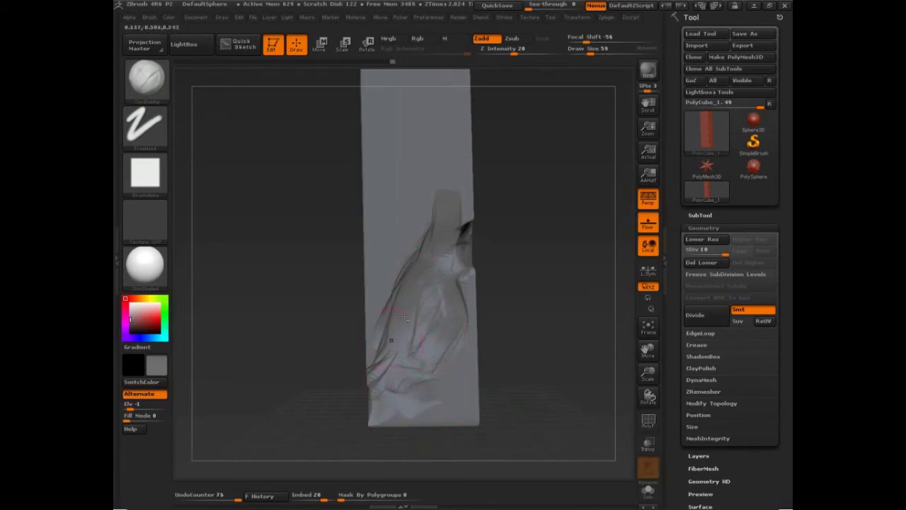
Step: Layer more diagonal ClayBuildup strokes over the middle and upper part of the sculpted form
{"action": "left_click_drag", "start_coordinate": [411, 300], "coordinate": [398, 323]}
{"action": "left_click_drag", "start_coordinate": [417, 286], "coordinate": [405, 311]}
{"action": "left_click_drag", "start_coordinate": [425, 275], "coordinate": [412, 299]}
{"action": "mouse_move", "coordinate": [434, 266]}
{"action": "left_mouse_down"}
{"action": "mouse_move", "coordinate": [407, 299]}
{"action": "mouse_move", "coordinate": [414, 304]}
{"action": "left_mouse_up"}
{"action": "key", "text": "s"}
{"action": "key", "text": "s"}
{"action": "mouse_move", "coordinate": [420, 265]}
{"action": "left_mouse_down"}
{"action": "mouse_move", "coordinate": [407, 307]}
{"action": "mouse_move", "coordinate": [415, 282]}
{"action": "left_mouse_up"}
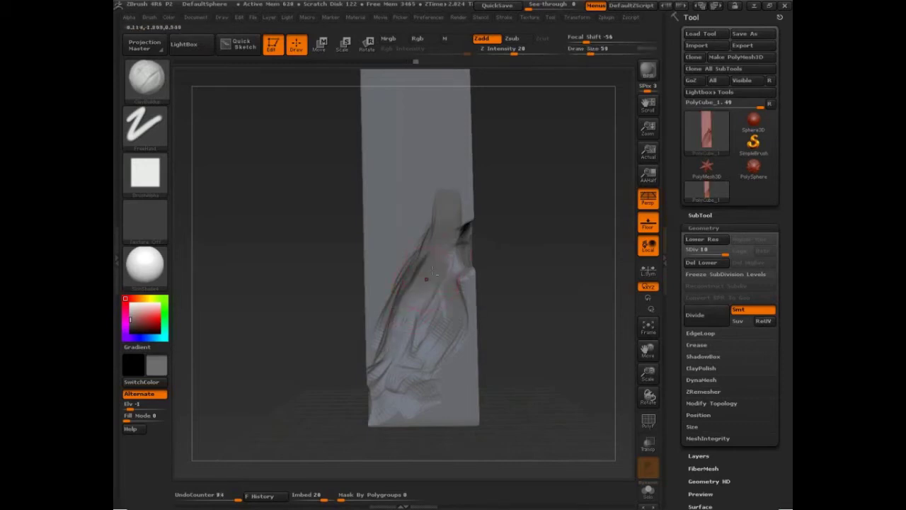
{"action": "left_click_drag", "start_coordinate": [432, 249], "coordinate": [415, 298]}
{"action": "mouse_move", "coordinate": [447, 232]}
{"action": "left_mouse_down"}
{"action": "mouse_move", "coordinate": [427, 259]}
{"action": "mouse_move", "coordinate": [433, 275]}
{"action": "left_mouse_up"}
{"action": "mouse_move", "coordinate": [455, 260]}
{"action": "left_mouse_down"}
{"action": "mouse_move", "coordinate": [433, 298]}
{"action": "mouse_move", "coordinate": [435, 312]}
{"action": "left_mouse_up"}
{"action": "left_click_drag", "start_coordinate": [452, 295], "coordinate": [435, 331]}
{"action": "mouse_move", "coordinate": [536, 344]}
{"action": "left_mouse_down"}
{"action": "mouse_move", "coordinate": [585, 366]}
{"action": "mouse_move", "coordinate": [590, 378]}
{"action": "left_mouse_up"}
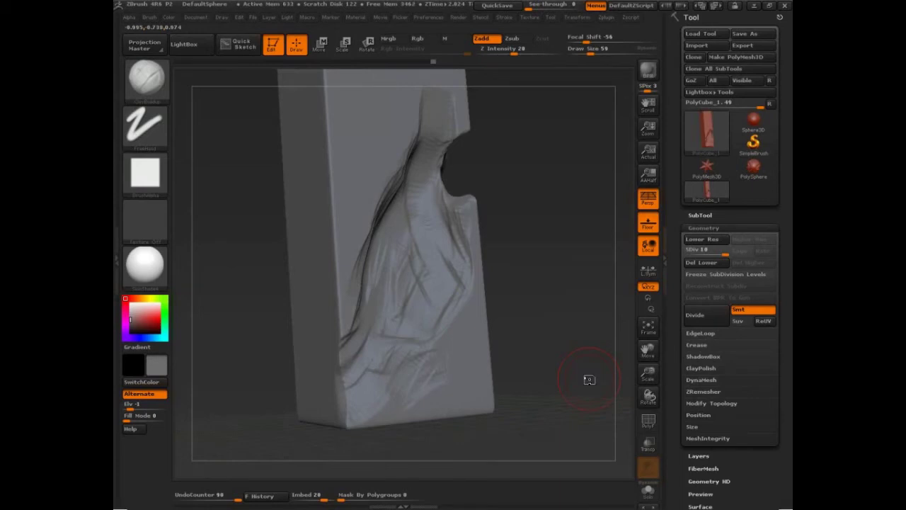
Step: Mark the lower ridges of the sculpted form with white annotation lines, and clear them
{"action": "key", "text": "ctrl+shift"}
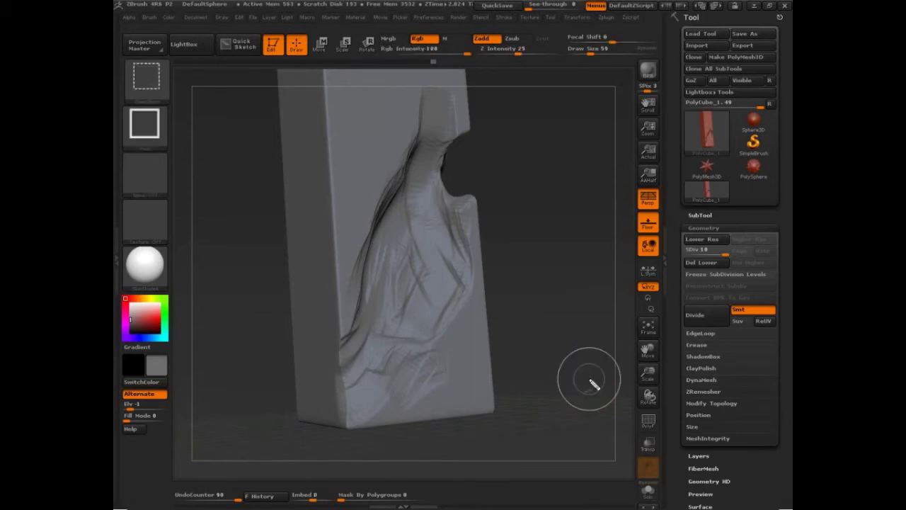
{"action": "mouse_move", "coordinate": [454, 286]}
{"action": "left_mouse_down"}
{"action": "mouse_move", "coordinate": [434, 319]}
{"action": "mouse_move", "coordinate": [437, 352]}
{"action": "left_mouse_up"}
{"action": "left_click_drag", "start_coordinate": [454, 285], "coordinate": [456, 318]}
{"action": "left_click_drag", "start_coordinate": [434, 319], "coordinate": [449, 286]}
{"action": "left_click_drag", "start_coordinate": [428, 319], "coordinate": [427, 365]}
{"action": "left_click_drag", "start_coordinate": [420, 323], "coordinate": [420, 362]}
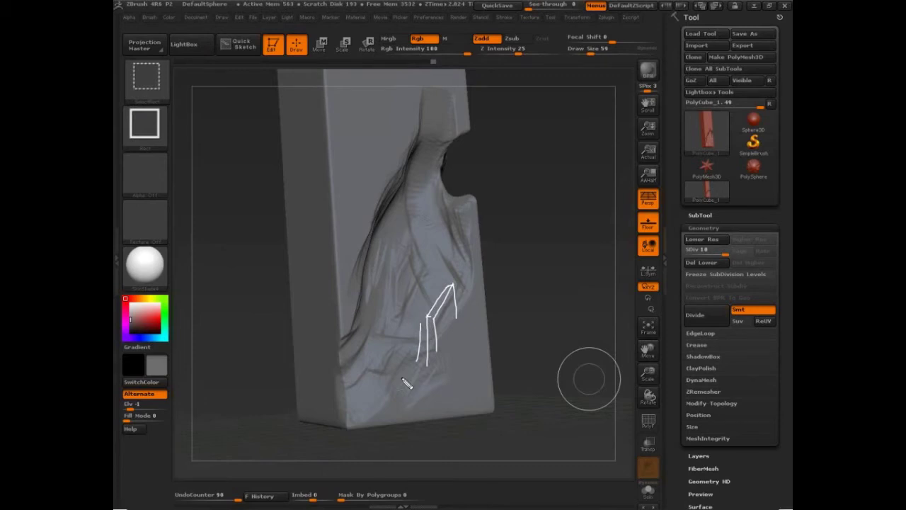
{"action": "key", "text": "Escape"}
{"action": "left_click_drag", "start_coordinate": [578, 397], "coordinate": [577, 386]}
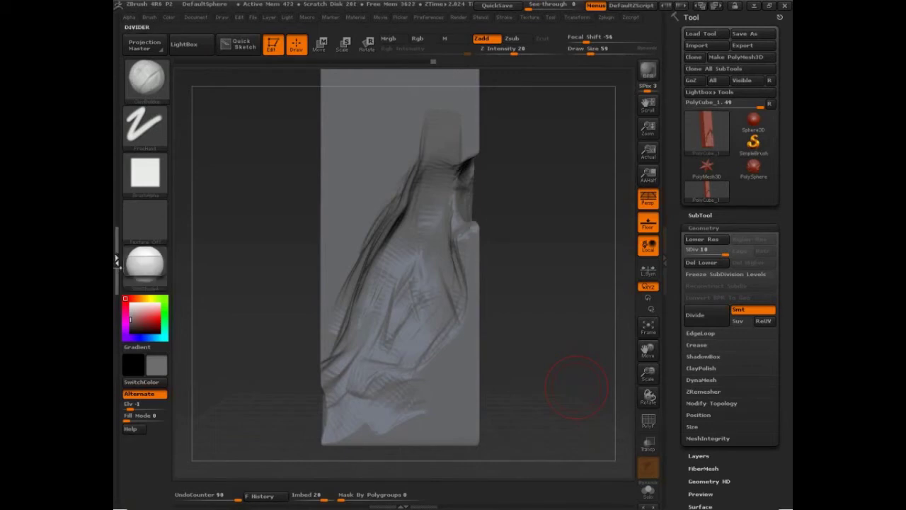
Step: Show the docked Brush palette and add ClayBuildup strokes over the central hollow of the sculpted form
{"action": "left_click", "coordinate": [116, 261]}
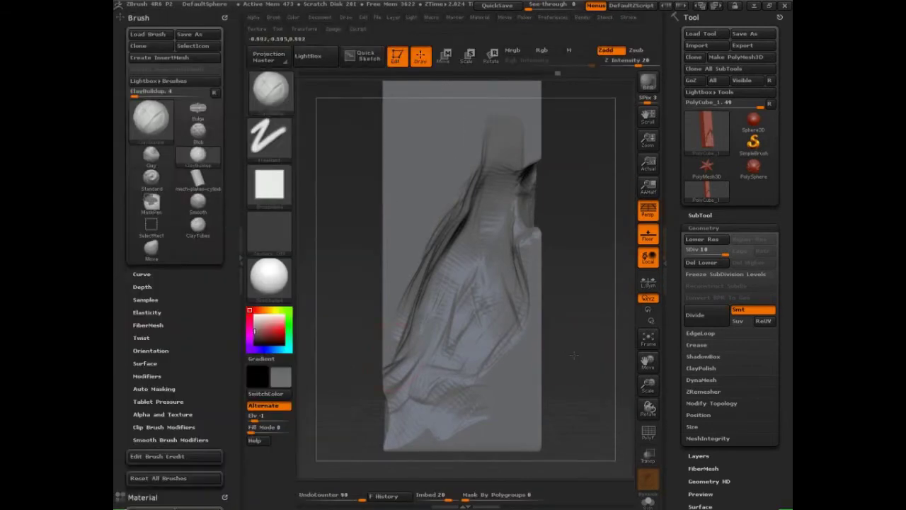
{"action": "left_click_drag", "start_coordinate": [574, 352], "coordinate": [587, 344]}
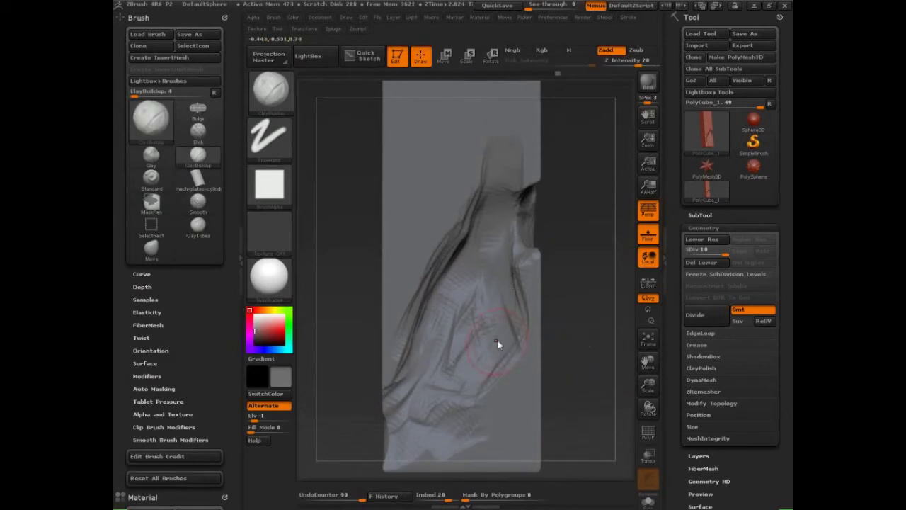
{"action": "mouse_move", "coordinate": [490, 316]}
{"action": "left_mouse_down"}
{"action": "mouse_move", "coordinate": [461, 360]}
{"action": "mouse_move", "coordinate": [455, 345]}
{"action": "left_mouse_up"}
{"action": "left_click_drag", "start_coordinate": [580, 323], "coordinate": [611, 320]}
{"action": "mouse_move", "coordinate": [495, 321]}
{"action": "left_mouse_down"}
{"action": "mouse_move", "coordinate": [457, 382]}
{"action": "mouse_move", "coordinate": [463, 375]}
{"action": "left_mouse_up"}
{"action": "left_click_drag", "start_coordinate": [494, 334], "coordinate": [469, 377]}
{"action": "left_click_drag", "start_coordinate": [491, 311], "coordinate": [464, 371]}
{"action": "mouse_move", "coordinate": [490, 322]}
{"action": "left_mouse_down"}
{"action": "mouse_move", "coordinate": [466, 373]}
{"action": "mouse_move", "coordinate": [449, 371]}
{"action": "left_mouse_up"}
{"action": "left_click_drag", "start_coordinate": [492, 348], "coordinate": [453, 389]}
Step: Add short diagonal ClayBuildup strokes across the lower middle of the form from an angled view
{"action": "mouse_move", "coordinate": [593, 376]}
{"action": "left_mouse_down"}
{"action": "mouse_move", "coordinate": [599, 348]}
{"action": "mouse_move", "coordinate": [611, 362]}
{"action": "mouse_move", "coordinate": [609, 330]}
{"action": "left_mouse_up"}
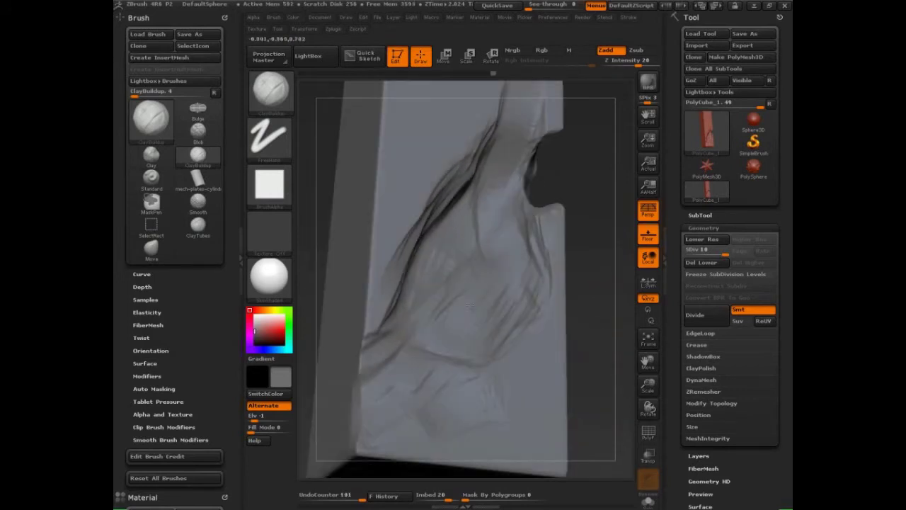
{"action": "left_click_drag", "start_coordinate": [434, 347], "coordinate": [413, 338]}
{"action": "mouse_move", "coordinate": [439, 302]}
{"action": "left_mouse_down"}
{"action": "mouse_move", "coordinate": [415, 338]}
{"action": "mouse_move", "coordinate": [429, 337]}
{"action": "left_mouse_up"}
{"action": "left_click_drag", "start_coordinate": [462, 296], "coordinate": [438, 335]}
{"action": "left_click_drag", "start_coordinate": [500, 284], "coordinate": [466, 311]}
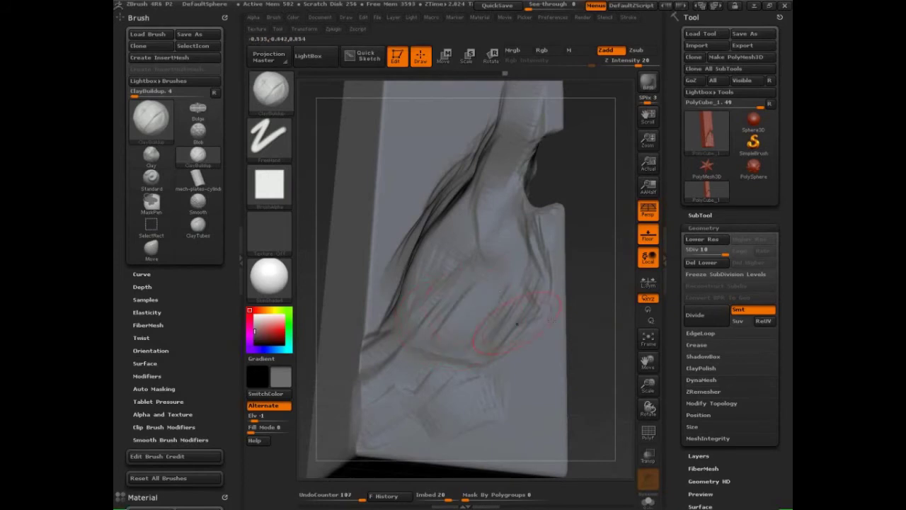
Step: View the Picker's Cont Ori orientation option, illustrate it with an annotated arc and inward arrows on the sculpt, and clear the annotations
{"action": "mouse_move", "coordinate": [541, 303]}
{"action": "left_mouse_down", "text": "ctrl+shift"}
{"action": "mouse_move", "coordinate": [492, 318]}
{"action": "mouse_move", "coordinate": [400, 262]}
{"action": "left_mouse_up", "text": "ctrl+shift"}
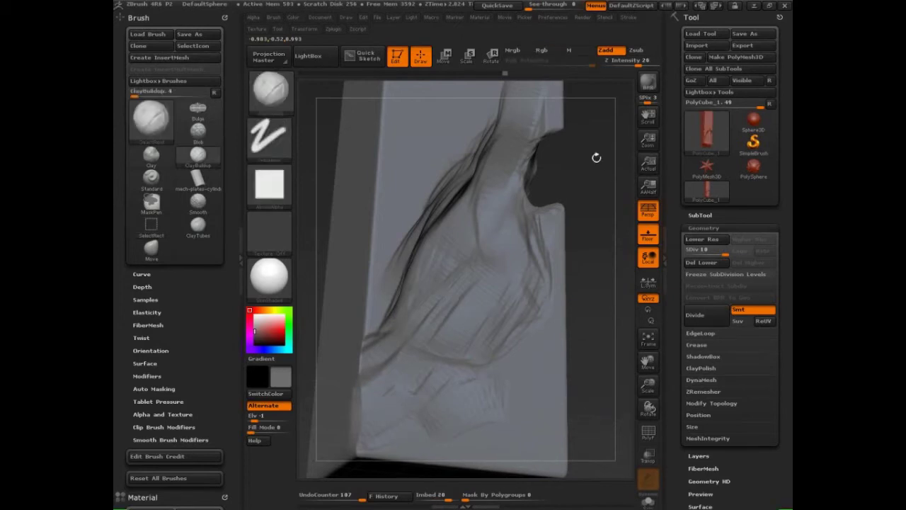
{"action": "left_click", "coordinate": [525, 18]}
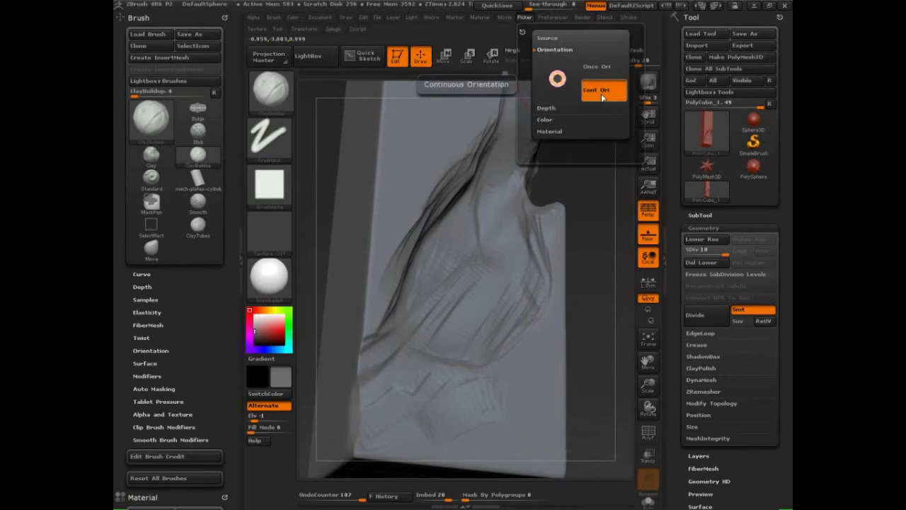
{"action": "key", "text": "ctrl+shift"}
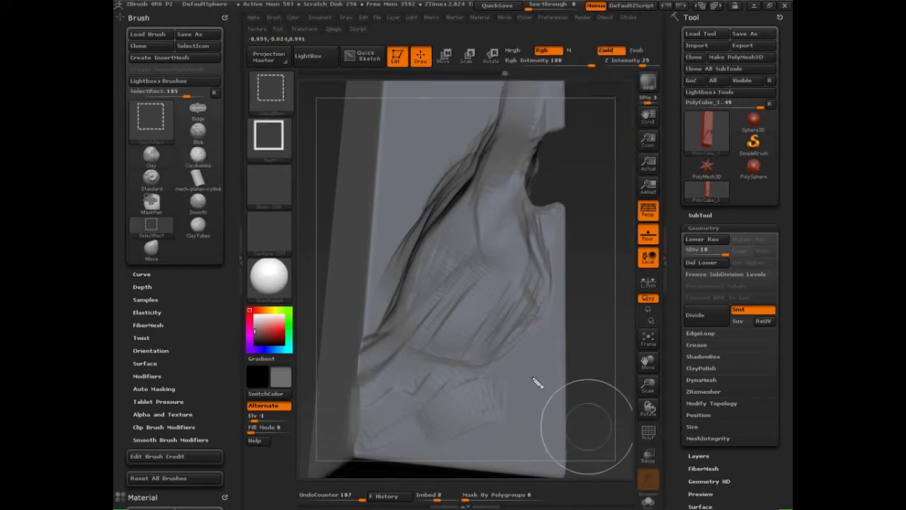
{"action": "mouse_move", "coordinate": [530, 311]}
{"action": "left_mouse_down"}
{"action": "mouse_move", "coordinate": [518, 287]}
{"action": "mouse_move", "coordinate": [527, 291]}
{"action": "mouse_move", "coordinate": [495, 289]}
{"action": "left_mouse_up"}
{"action": "mouse_move", "coordinate": [489, 299]}
{"action": "left_mouse_down"}
{"action": "mouse_move", "coordinate": [501, 297]}
{"action": "mouse_move", "coordinate": [447, 271]}
{"action": "mouse_move", "coordinate": [455, 276]}
{"action": "mouse_move", "coordinate": [430, 244]}
{"action": "mouse_move", "coordinate": [451, 232]}
{"action": "mouse_move", "coordinate": [442, 239]}
{"action": "mouse_move", "coordinate": [471, 189]}
{"action": "left_mouse_up"}
{"action": "left_click_drag", "start_coordinate": [464, 185], "coordinate": [463, 195]}
{"action": "mouse_move", "coordinate": [546, 298]}
{"action": "left_mouse_down"}
{"action": "mouse_move", "coordinate": [430, 219]}
{"action": "mouse_move", "coordinate": [471, 176]}
{"action": "left_mouse_up"}
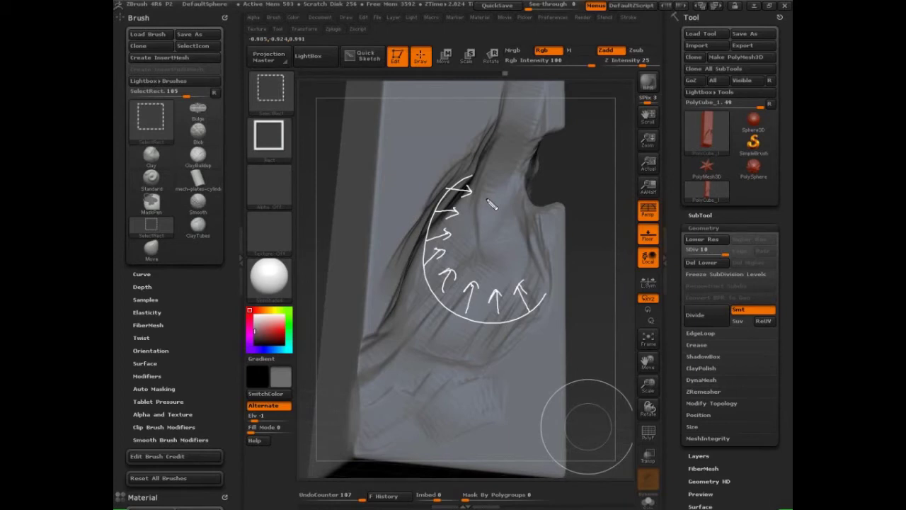
{"action": "key", "text": "Escape"}
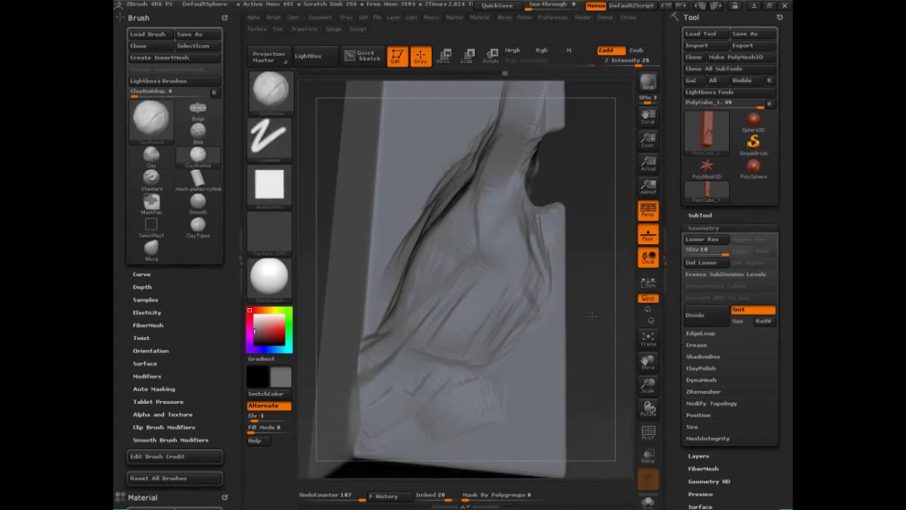
{"action": "left_click_drag", "start_coordinate": [593, 316], "coordinate": [589, 315]}
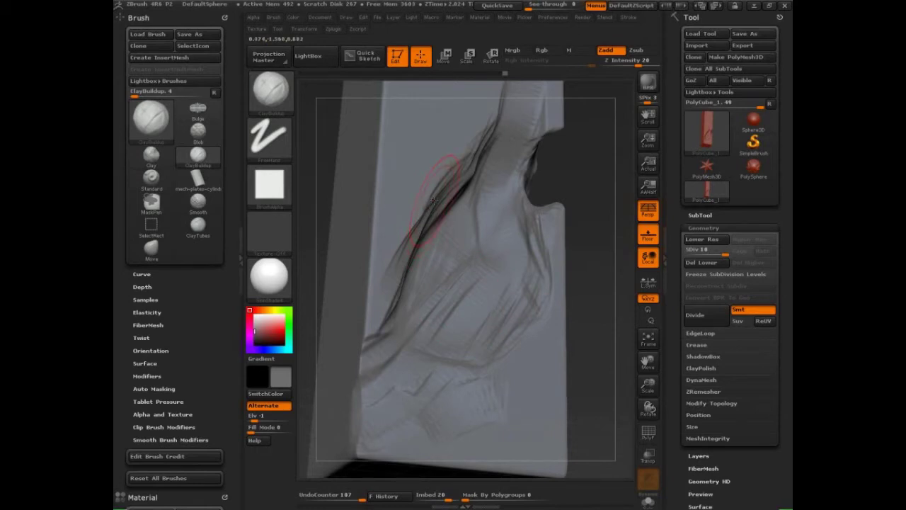
Step: Draw temporary annotation lines from the diagonal ridge down across the central hollow of the sculpted form
{"action": "left_click_drag", "start_coordinate": [593, 311], "coordinate": [592, 319]}
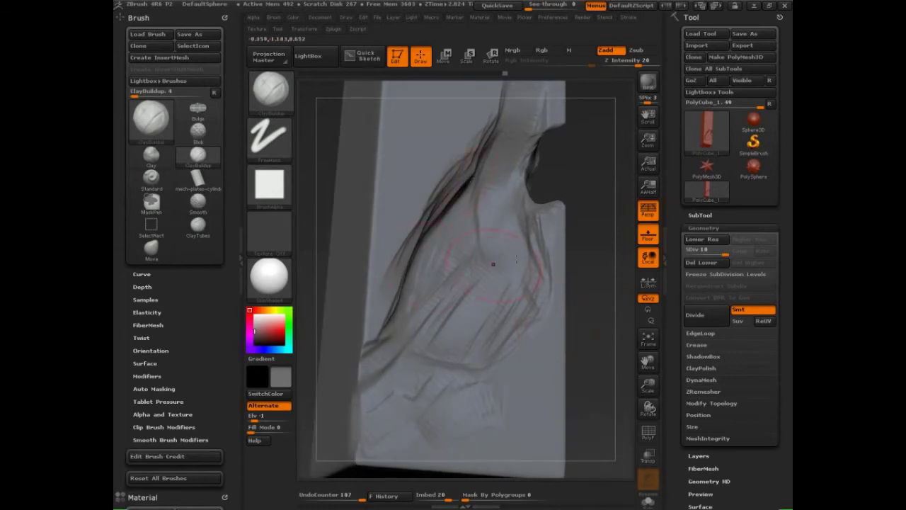
{"action": "key", "text": "ctrl+shift"}
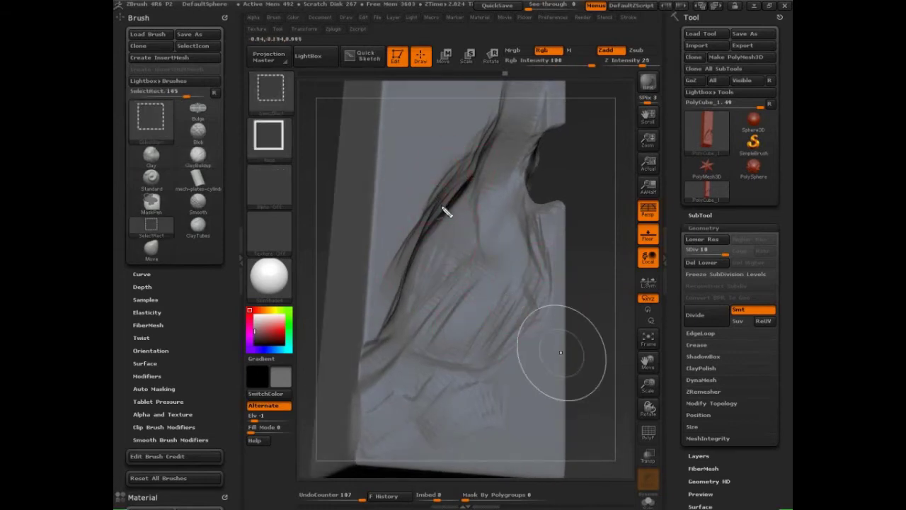
{"action": "mouse_move", "coordinate": [443, 203]}
{"action": "left_mouse_down", "text": "ctrl+shift"}
{"action": "mouse_move", "coordinate": [510, 366]}
{"action": "mouse_move", "coordinate": [504, 362]}
{"action": "left_mouse_up", "text": "ctrl+shift"}
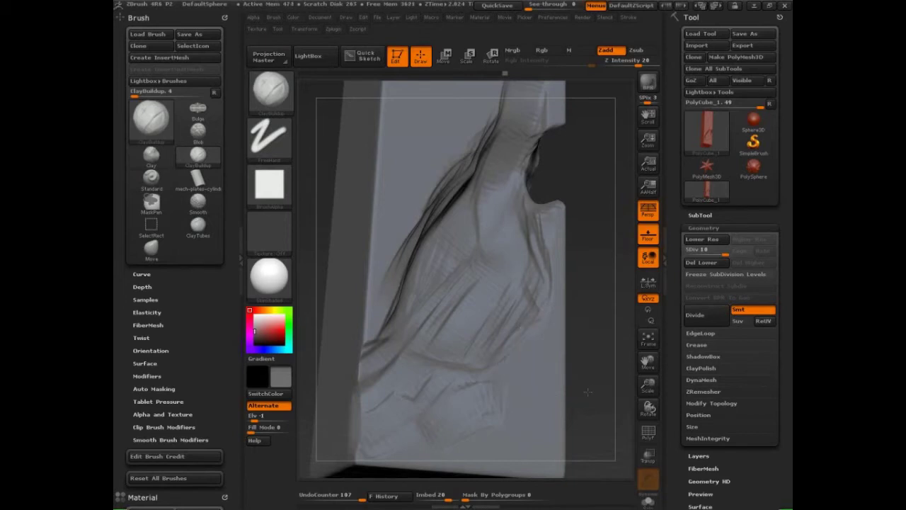
Step: Switch to the ClayTubes brush and lay diagonal strokes across the central hollow of the sculpted form
{"action": "mouse_move", "coordinate": [606, 404]}
{"action": "left_mouse_down"}
{"action": "mouse_move", "coordinate": [581, 415]}
{"action": "mouse_move", "coordinate": [594, 416]}
{"action": "mouse_move", "coordinate": [532, 416]}
{"action": "left_mouse_up"}
{"action": "key", "text": "b"}
{"action": "key", "text": "c"}
{"action": "key", "text": "t"}
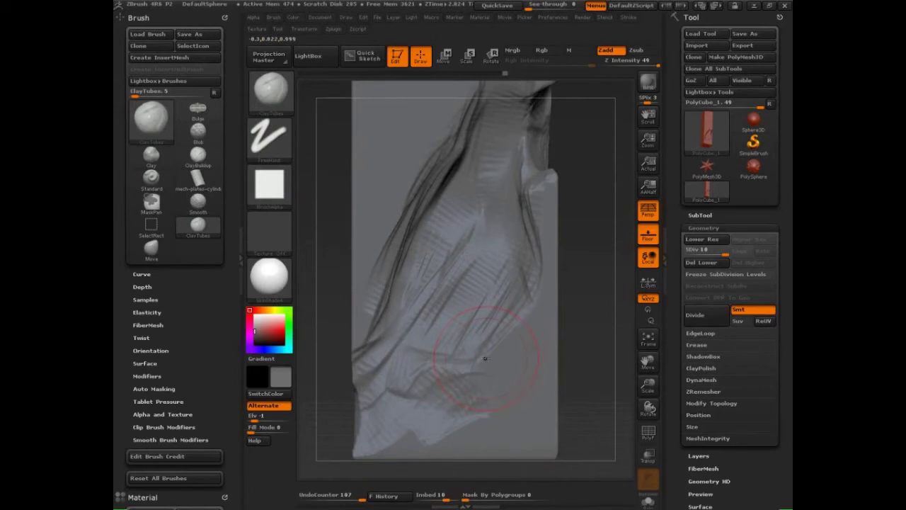
{"action": "left_click_drag", "start_coordinate": [598, 371], "coordinate": [623, 370]}
{"action": "mouse_move", "coordinate": [512, 278]}
{"action": "left_mouse_down"}
{"action": "mouse_move", "coordinate": [486, 310]}
{"action": "mouse_move", "coordinate": [498, 325]}
{"action": "mouse_move", "coordinate": [464, 337]}
{"action": "left_mouse_up"}
{"action": "left_click_drag", "start_coordinate": [505, 259], "coordinate": [447, 333]}
{"action": "left_click_drag", "start_coordinate": [507, 301], "coordinate": [464, 333]}
{"action": "left_click_drag", "start_coordinate": [489, 277], "coordinate": [451, 336]}
{"action": "left_click_drag", "start_coordinate": [500, 254], "coordinate": [449, 310]}
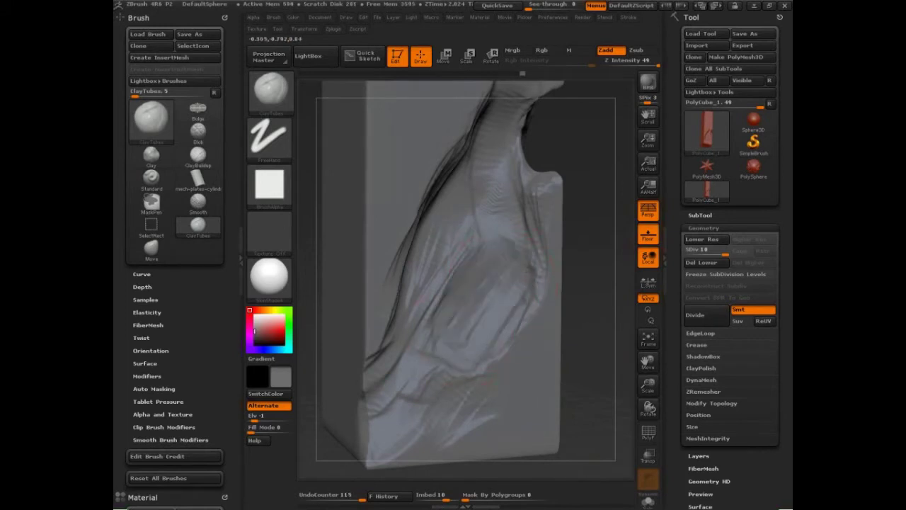
{"action": "left_click_drag", "start_coordinate": [472, 249], "coordinate": [433, 317]}
Step: Add ClayTubes strokes across the upper part of the hollow, alongside the long diagonal ridge
{"action": "left_click_drag", "start_coordinate": [603, 271], "coordinate": [479, 277]}
{"action": "left_click_drag", "start_coordinate": [468, 185], "coordinate": [412, 236]}
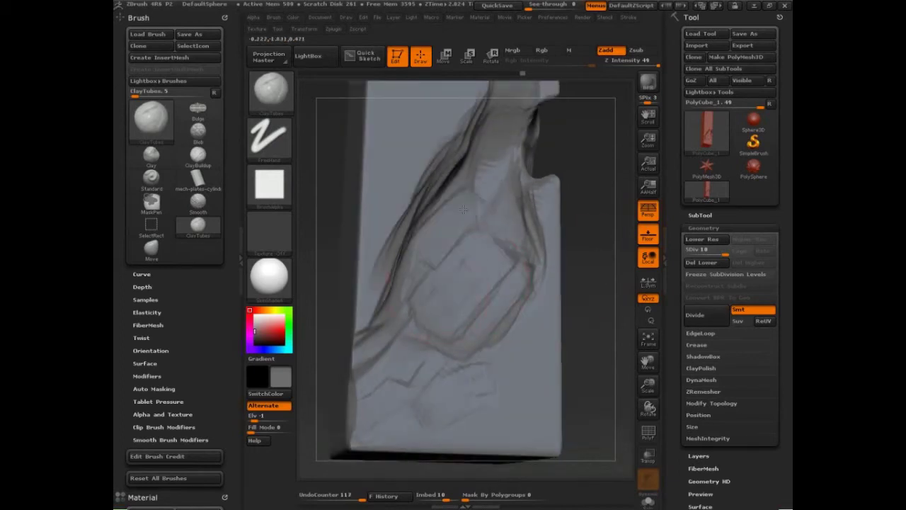
{"action": "left_click_drag", "start_coordinate": [476, 230], "coordinate": [444, 262]}
{"action": "left_click_drag", "start_coordinate": [458, 187], "coordinate": [399, 265]}
{"action": "left_click_drag", "start_coordinate": [479, 228], "coordinate": [427, 280]}
{"action": "left_click_drag", "start_coordinate": [476, 186], "coordinate": [500, 205]}
{"action": "left_click_drag", "start_coordinate": [507, 160], "coordinate": [470, 213]}
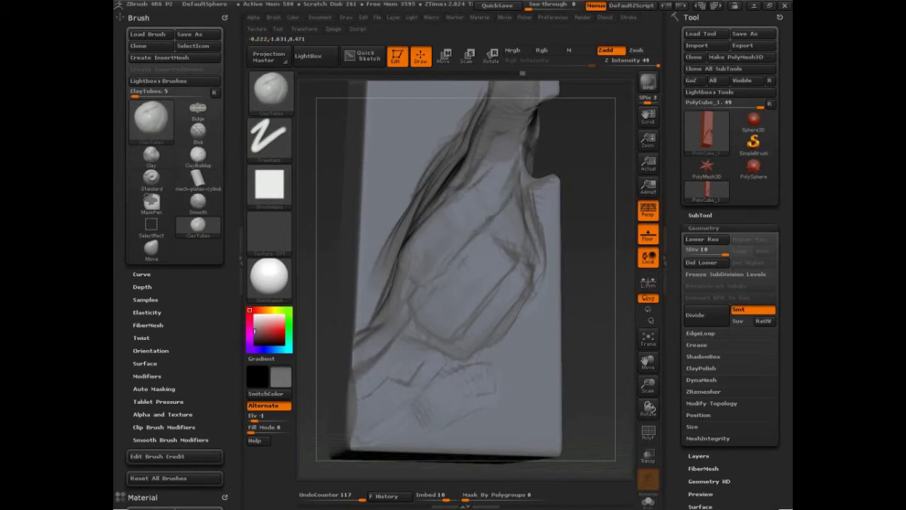
Step: Fill along the inner side of the diagonal ridge with long ClayTubes strokes, plus a short vertical stroke in the hollow's middle
{"action": "left_click_drag", "start_coordinate": [490, 144], "coordinate": [412, 286]}
{"action": "left_click_drag", "start_coordinate": [456, 254], "coordinate": [433, 334]}
{"action": "left_click_drag", "start_coordinate": [429, 238], "coordinate": [390, 313]}
{"action": "left_click_drag", "start_coordinate": [446, 327], "coordinate": [449, 294]}
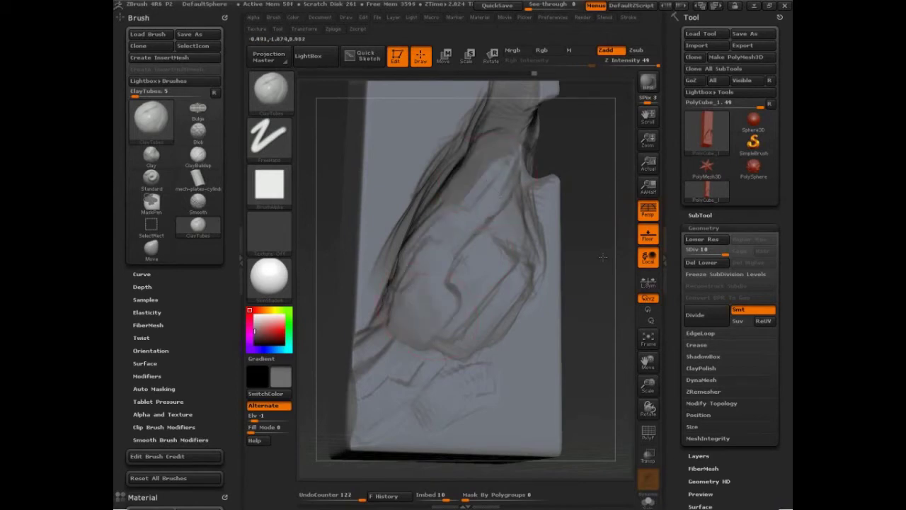
Step: Build up the lower end of the hollow with ClayTubes strokes towards the block's bottom corner
{"action": "left_click_drag", "start_coordinate": [577, 375], "coordinate": [614, 378]}
{"action": "left_click_drag", "start_coordinate": [454, 286], "coordinate": [429, 367]}
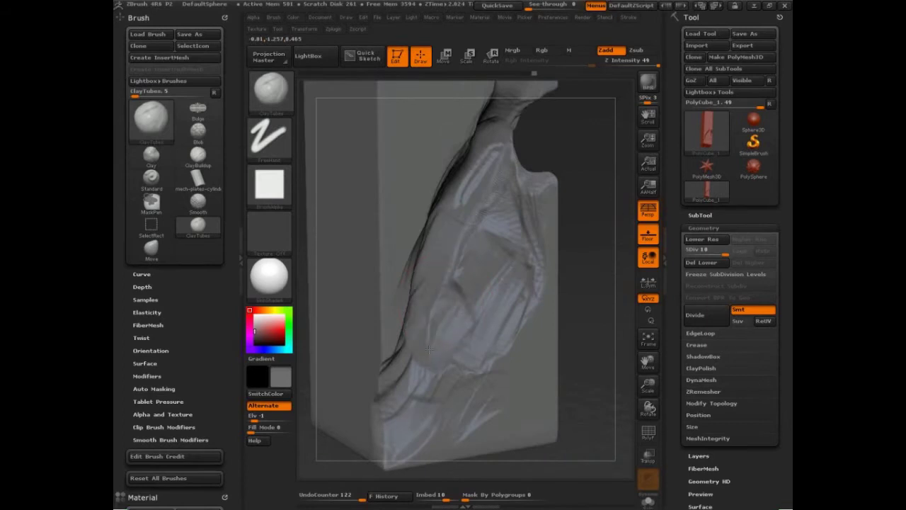
{"action": "left_click_drag", "start_coordinate": [459, 304], "coordinate": [421, 352]}
{"action": "left_click_drag", "start_coordinate": [477, 353], "coordinate": [410, 404]}
Step: Annotate the flat plane in the middle of the form with white crossing lines, and clear the annotations
{"action": "key", "text": "ctrl+shift+d"}
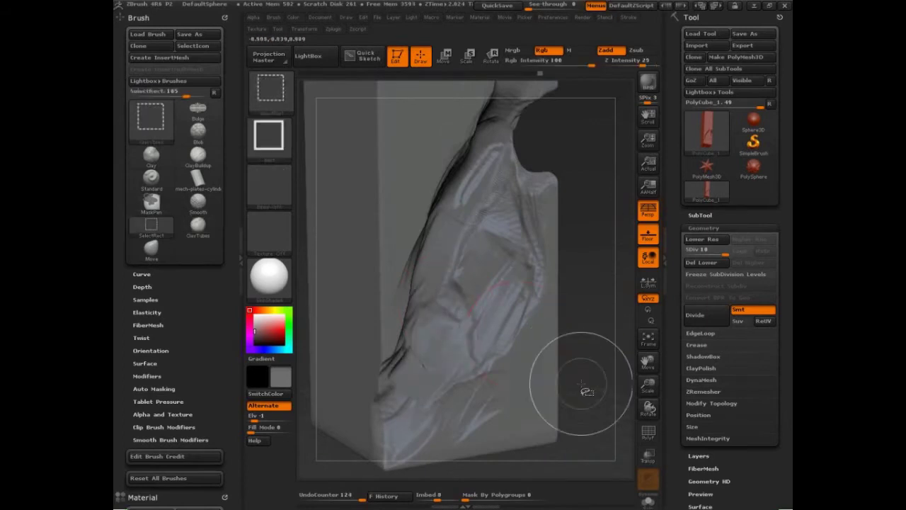
{"action": "mouse_move", "coordinate": [449, 288]}
{"action": "left_mouse_down"}
{"action": "mouse_move", "coordinate": [494, 248]}
{"action": "mouse_move", "coordinate": [470, 272]}
{"action": "mouse_move", "coordinate": [489, 289]}
{"action": "mouse_move", "coordinate": [483, 296]}
{"action": "mouse_move", "coordinate": [512, 259]}
{"action": "left_mouse_up"}
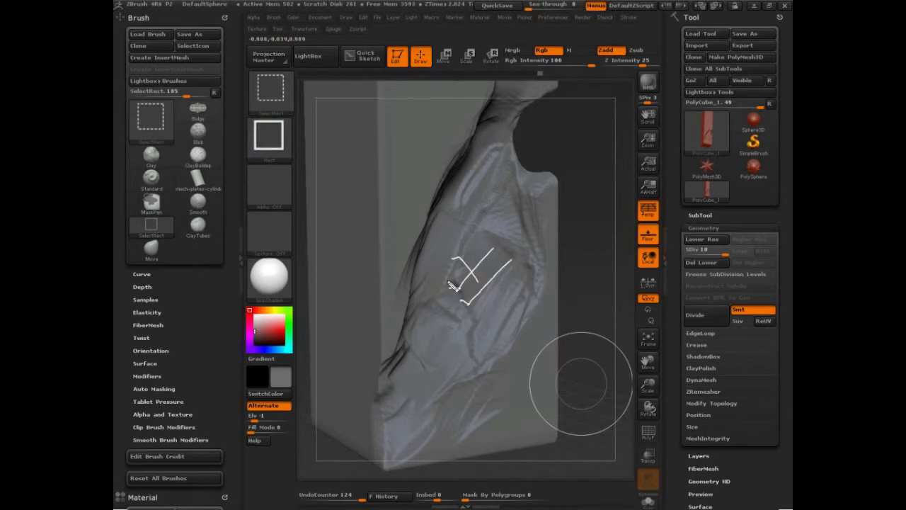
{"action": "left_click_drag", "start_coordinate": [446, 281], "coordinate": [454, 278]}
{"action": "mouse_move", "coordinate": [476, 310]}
{"action": "left_mouse_down"}
{"action": "mouse_move", "coordinate": [455, 279]}
{"action": "mouse_move", "coordinate": [477, 227]}
{"action": "mouse_move", "coordinate": [468, 240]}
{"action": "mouse_move", "coordinate": [496, 288]}
{"action": "left_mouse_up"}
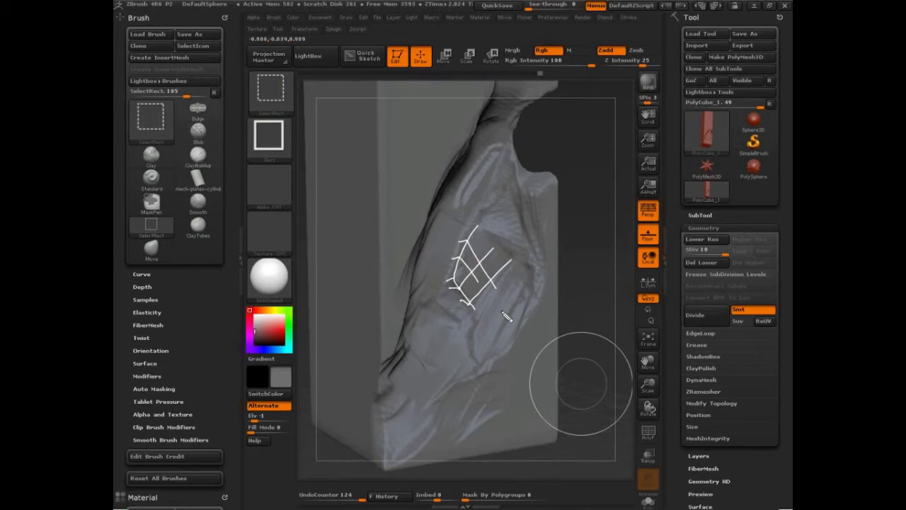
{"action": "mouse_move", "coordinate": [477, 227]}
{"action": "left_mouse_down"}
{"action": "mouse_move", "coordinate": [444, 285]}
{"action": "mouse_move", "coordinate": [467, 308]}
{"action": "left_mouse_up"}
{"action": "key", "text": "Escape"}
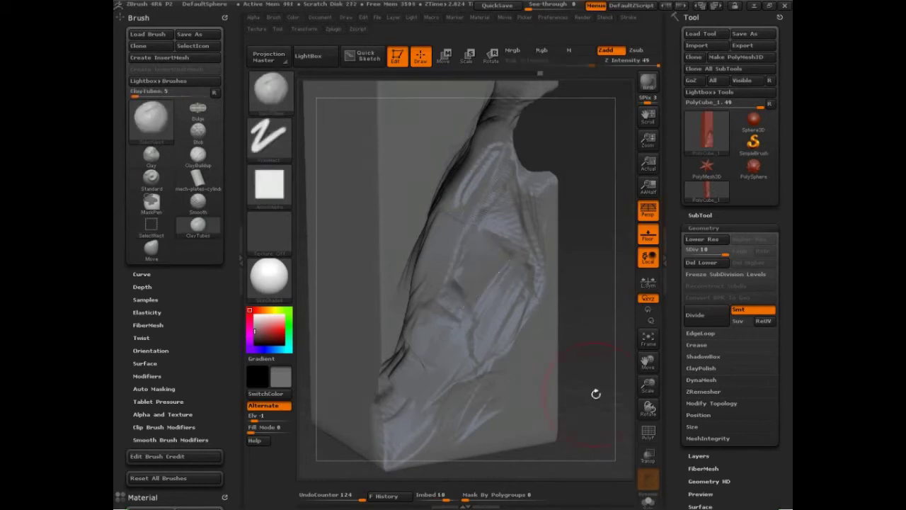
Step: Compare the ClayBuildup and ClayTubes brushes by switching between them, leaving ClayTubes selected
{"action": "left_click_drag", "start_coordinate": [595, 393], "coordinate": [585, 381]}
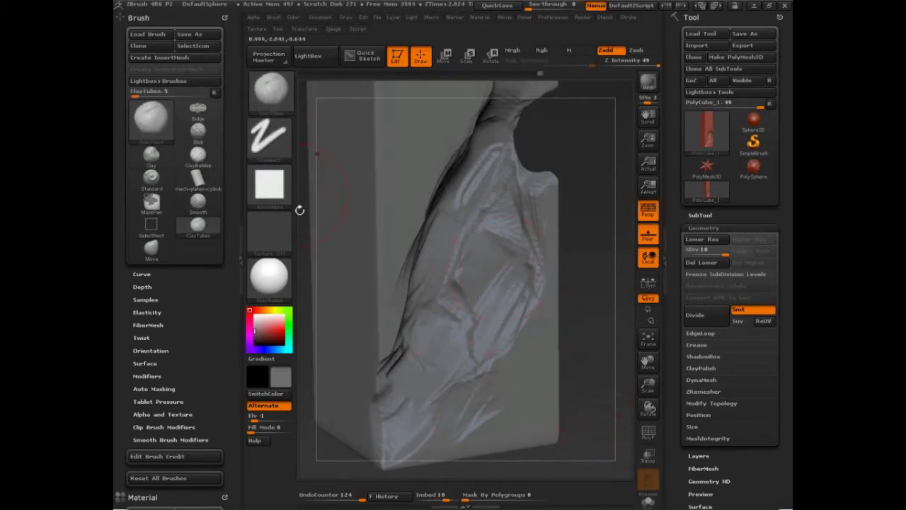
{"action": "left_click", "coordinate": [198, 156]}
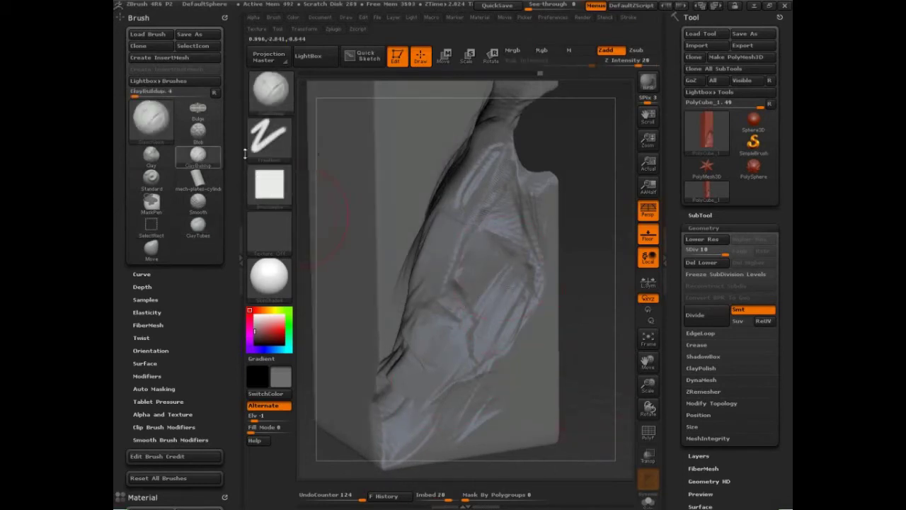
{"action": "left_click", "coordinate": [197, 225]}
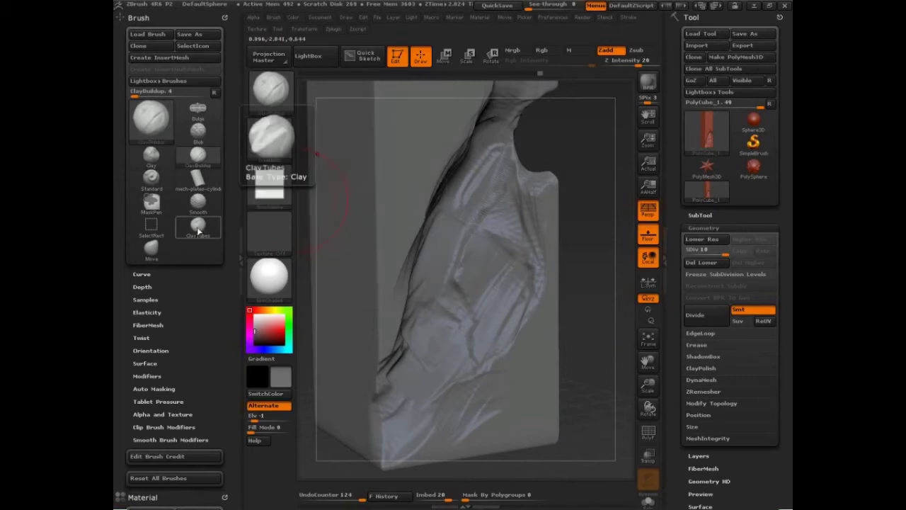
{"action": "mouse_move", "coordinate": [277, 213]}
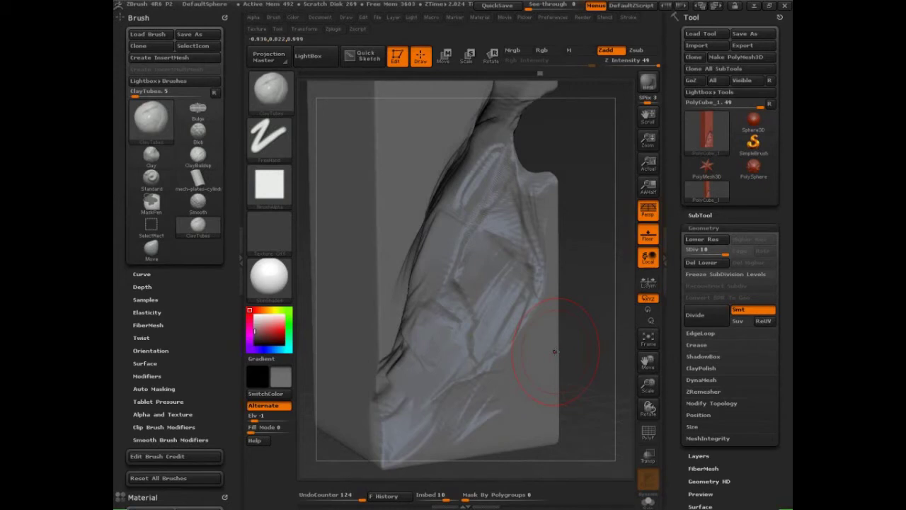
Step: Examine the Buildup option in the Samples settings for ClayTubes, and switch to ClayBuildup to compare it
{"action": "left_click", "coordinate": [145, 299]}
{"action": "scroll", "coordinate": [206, 266], "scroll_direction": "down", "scroll_amount": 2}
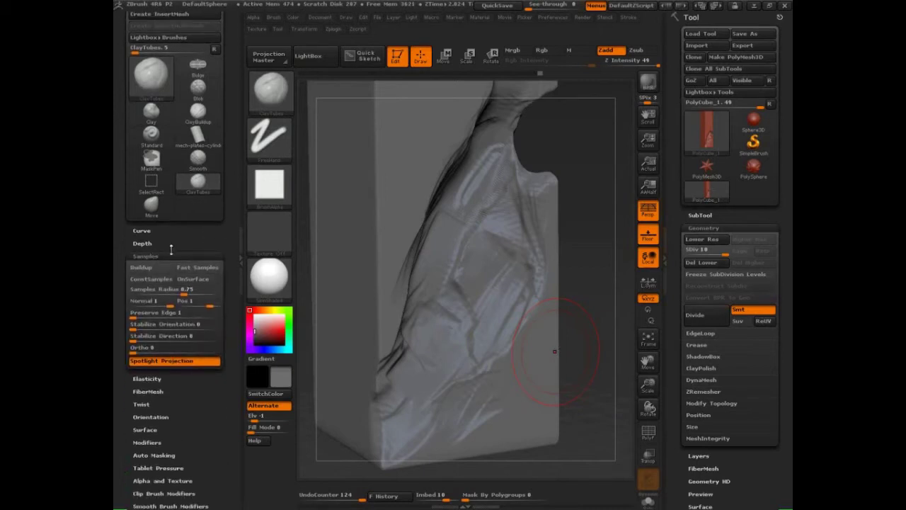
{"action": "left_click_drag", "start_coordinate": [172, 248], "coordinate": [173, 255]}
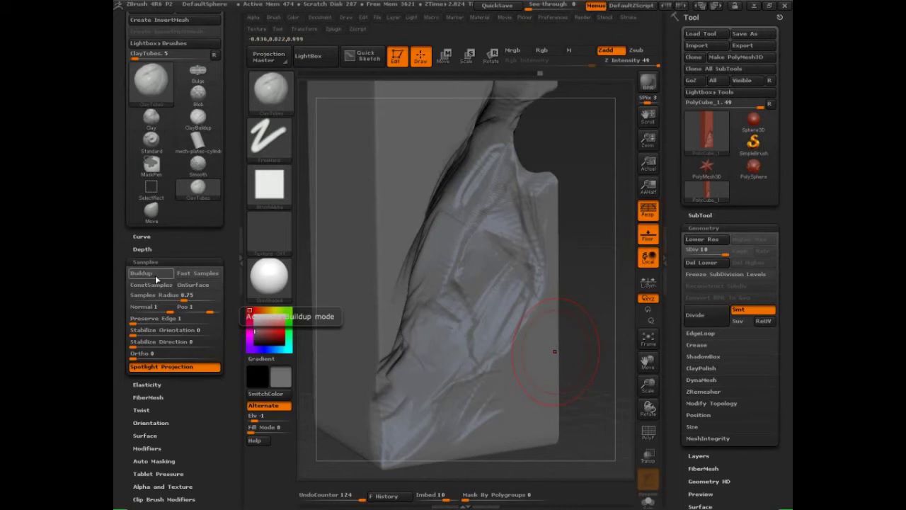
{"action": "left_click", "coordinate": [198, 121]}
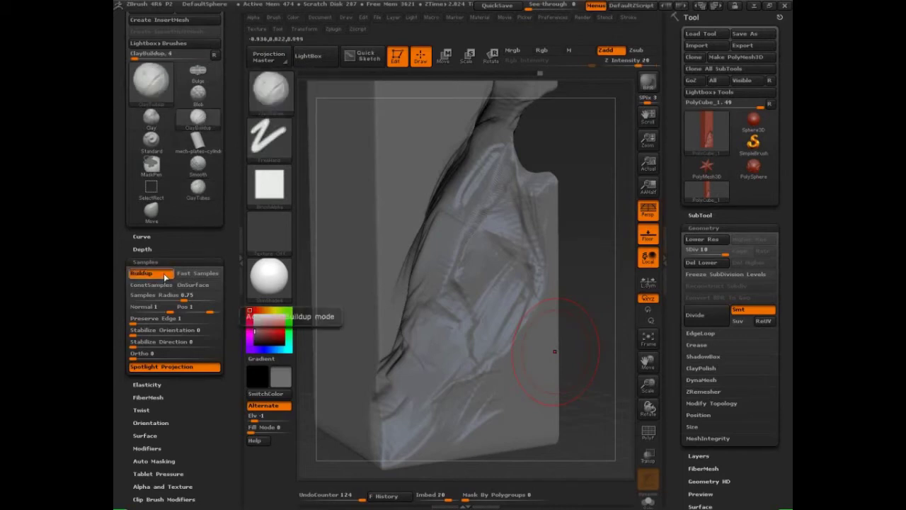
Step: Illustrate buildup with annotated white curves over the sculpt, redrawing the first one as a taller bump with successive layers beneath
{"action": "key", "text": "ctrl"}
{"action": "key", "text": "ctrl+shift"}
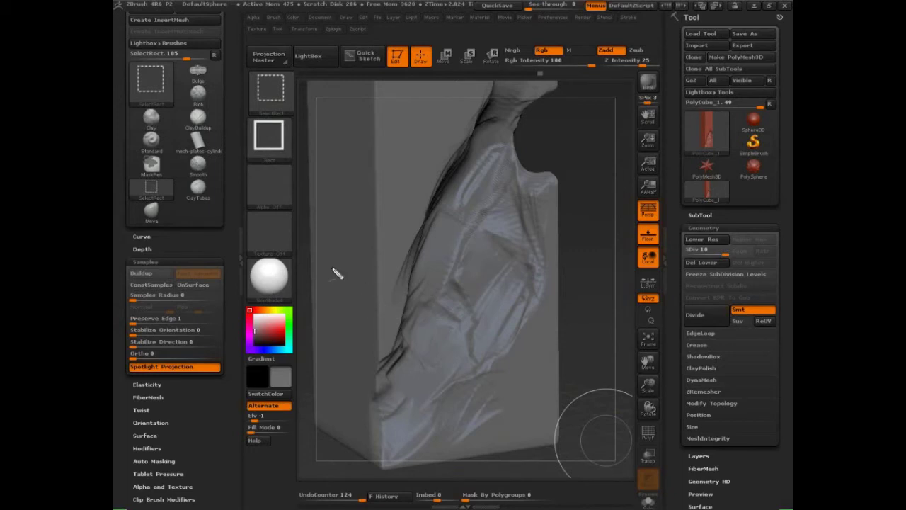
{"action": "mouse_move", "coordinate": [328, 268]}
{"action": "left_mouse_down"}
{"action": "mouse_move", "coordinate": [415, 243]}
{"action": "mouse_move", "coordinate": [546, 323]}
{"action": "mouse_move", "coordinate": [467, 376]}
{"action": "left_mouse_up"}
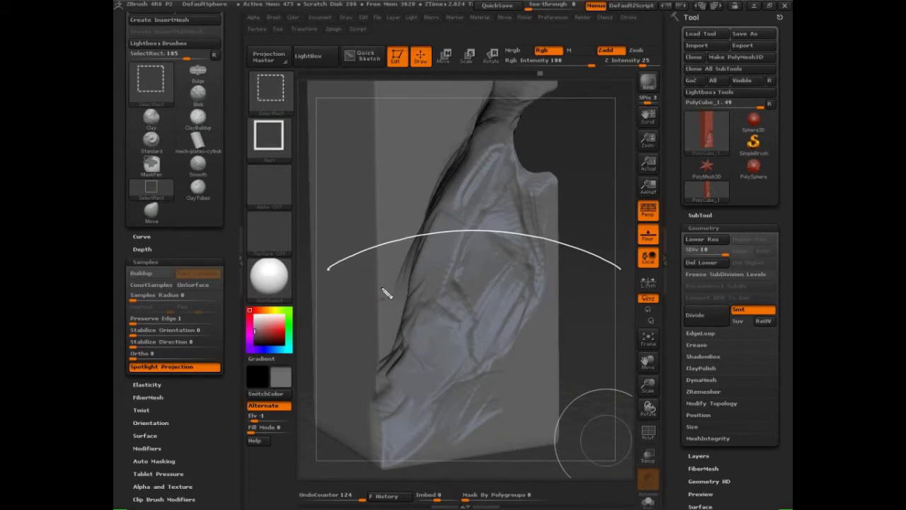
{"action": "key", "text": "ctrl+z"}
{"action": "mouse_move", "coordinate": [333, 276]}
{"action": "left_mouse_down"}
{"action": "mouse_move", "coordinate": [376, 219]}
{"action": "mouse_move", "coordinate": [401, 142]}
{"action": "mouse_move", "coordinate": [476, 146]}
{"action": "mouse_move", "coordinate": [531, 210]}
{"action": "mouse_move", "coordinate": [610, 352]}
{"action": "left_mouse_up"}
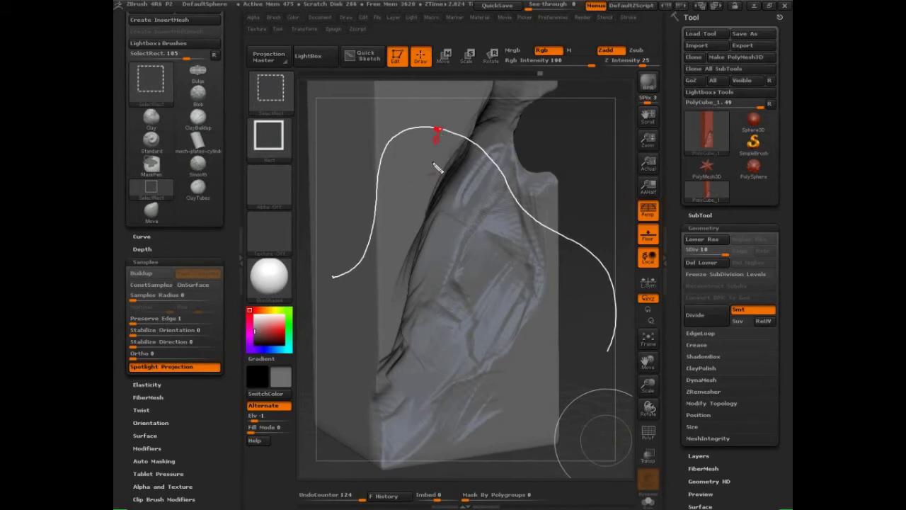
{"action": "mouse_move", "coordinate": [339, 275]}
{"action": "left_mouse_down"}
{"action": "mouse_move", "coordinate": [365, 272]}
{"action": "mouse_move", "coordinate": [437, 147]}
{"action": "mouse_move", "coordinate": [504, 216]}
{"action": "mouse_move", "coordinate": [511, 318]}
{"action": "left_mouse_up"}
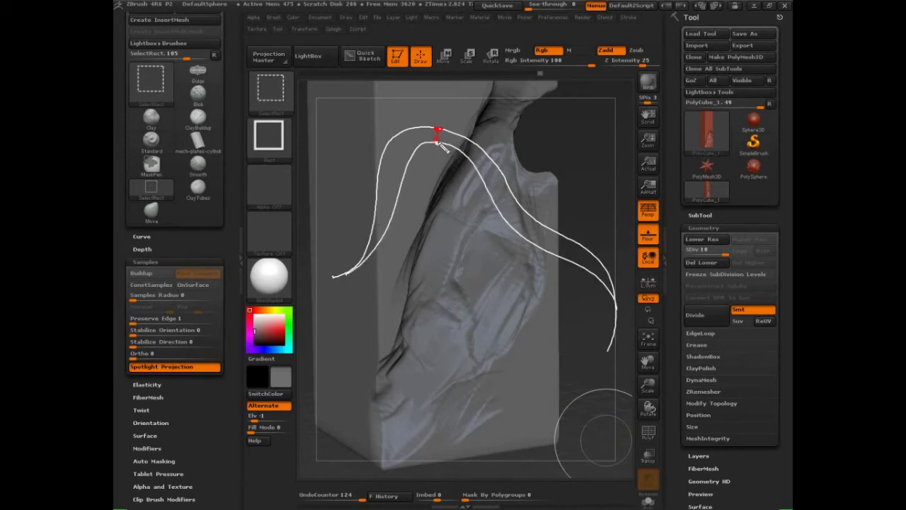
{"action": "mouse_move", "coordinate": [354, 276]}
{"action": "left_mouse_down"}
{"action": "mouse_move", "coordinate": [442, 164]}
{"action": "mouse_move", "coordinate": [592, 288]}
{"action": "mouse_move", "coordinate": [447, 174]}
{"action": "mouse_move", "coordinate": [619, 283]}
{"action": "mouse_move", "coordinate": [623, 310]}
{"action": "mouse_move", "coordinate": [479, 193]}
{"action": "mouse_move", "coordinate": [604, 279]}
{"action": "left_mouse_up"}
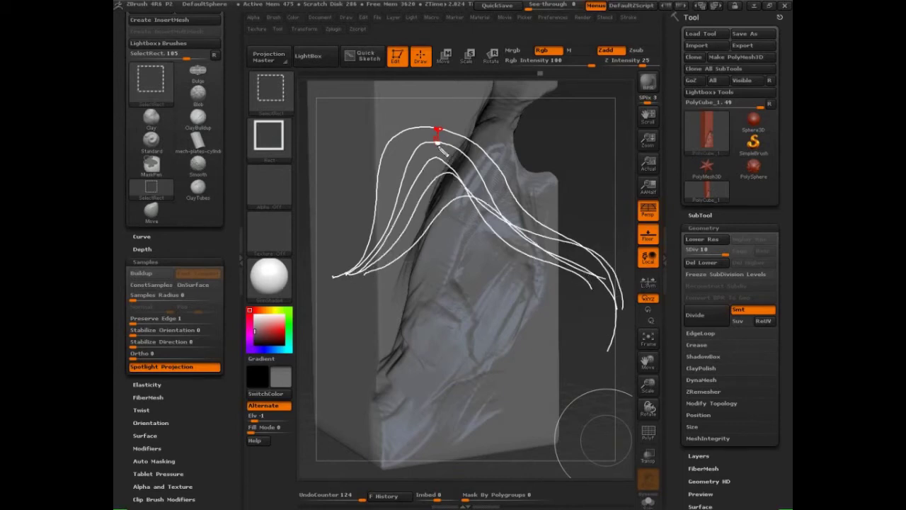
Step: Add arrows and back-and-forth hatching along the layered annotation curves, and clear all the annotations
{"action": "left_click_drag", "start_coordinate": [442, 157], "coordinate": [452, 200]}
{"action": "mouse_move", "coordinate": [453, 114]}
{"action": "left_mouse_down"}
{"action": "mouse_move", "coordinate": [387, 132]}
{"action": "mouse_move", "coordinate": [458, 125]}
{"action": "left_mouse_up"}
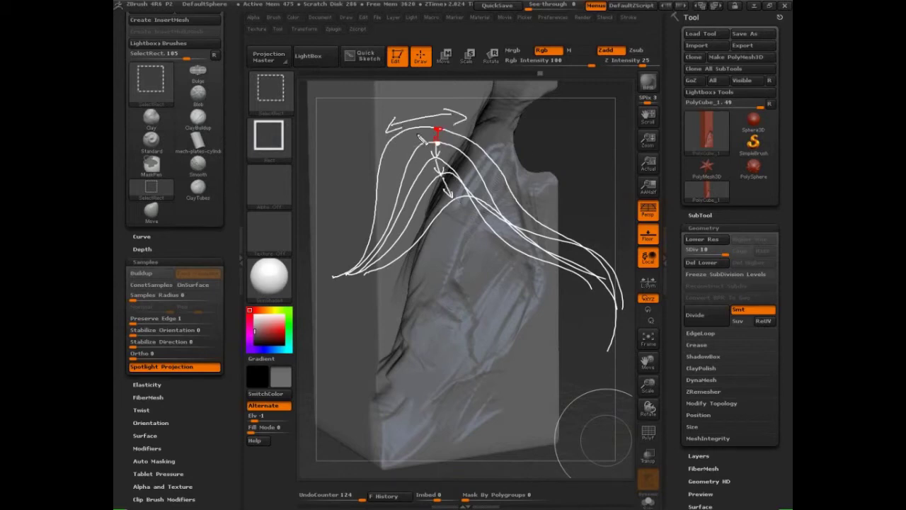
{"action": "mouse_move", "coordinate": [389, 136]}
{"action": "left_mouse_down"}
{"action": "mouse_move", "coordinate": [476, 124]}
{"action": "mouse_move", "coordinate": [425, 145]}
{"action": "mouse_move", "coordinate": [418, 174]}
{"action": "mouse_move", "coordinate": [470, 195]}
{"action": "mouse_move", "coordinate": [437, 217]}
{"action": "left_mouse_up"}
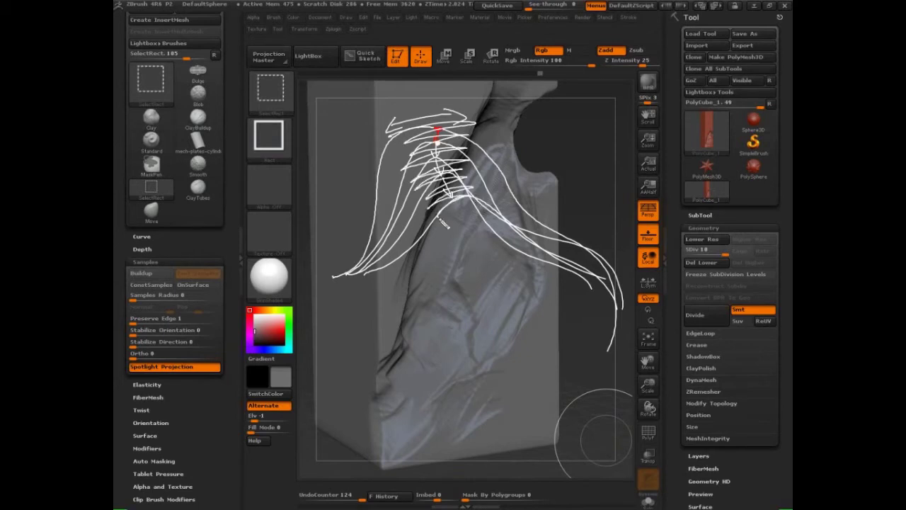
{"action": "mouse_move", "coordinate": [429, 115]}
{"action": "left_mouse_down"}
{"action": "mouse_move", "coordinate": [451, 197]}
{"action": "mouse_move", "coordinate": [444, 198]}
{"action": "left_mouse_up"}
{"action": "left_click_drag", "start_coordinate": [434, 153], "coordinate": [446, 209]}
{"action": "mouse_move", "coordinate": [461, 176]}
{"action": "left_mouse_down"}
{"action": "mouse_move", "coordinate": [469, 225]}
{"action": "mouse_move", "coordinate": [438, 203]}
{"action": "mouse_move", "coordinate": [455, 227]}
{"action": "left_mouse_up"}
{"action": "key", "text": "Escape"}
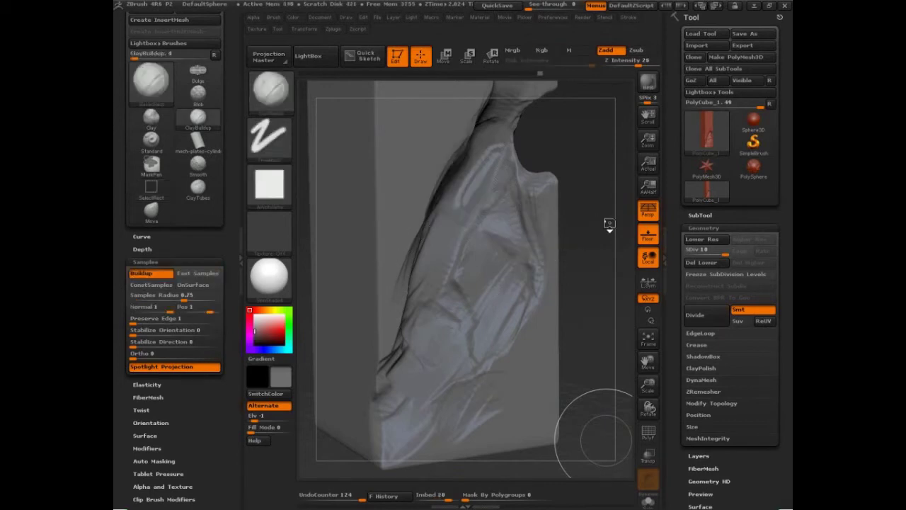
Step: Try ClayBuildup strokes on the lower part of the block from a low view, and undo them
{"action": "mouse_move", "coordinate": [610, 225]}
{"action": "left_mouse_down"}
{"action": "mouse_move", "coordinate": [603, 186]}
{"action": "mouse_move", "coordinate": [606, 291]}
{"action": "mouse_move", "coordinate": [594, 330]}
{"action": "mouse_move", "coordinate": [587, 276]}
{"action": "left_mouse_up"}
{"action": "left_click_drag", "start_coordinate": [593, 287], "coordinate": [596, 281]}
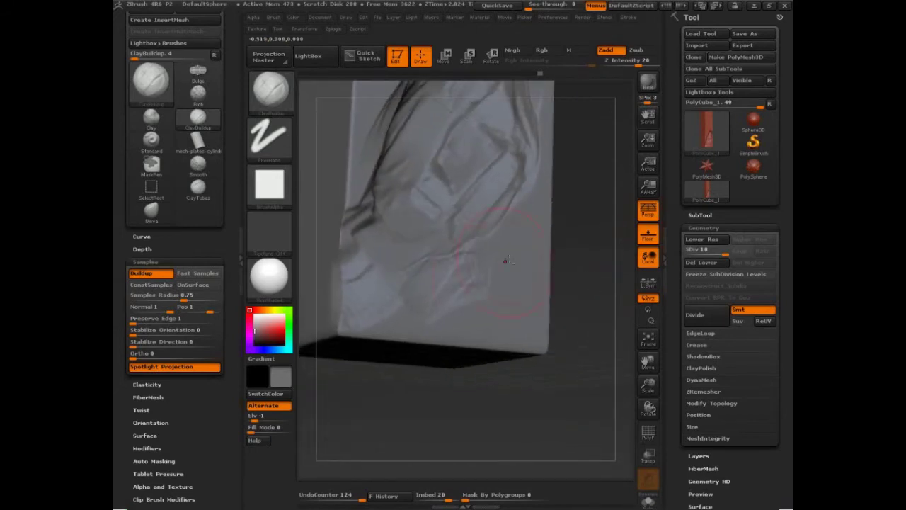
{"action": "mouse_move", "coordinate": [506, 261]}
{"action": "left_mouse_down"}
{"action": "mouse_move", "coordinate": [479, 281]}
{"action": "mouse_move", "coordinate": [496, 250]}
{"action": "mouse_move", "coordinate": [453, 264]}
{"action": "mouse_move", "coordinate": [489, 280]}
{"action": "mouse_move", "coordinate": [507, 255]}
{"action": "mouse_move", "coordinate": [446, 255]}
{"action": "mouse_move", "coordinate": [488, 268]}
{"action": "mouse_move", "coordinate": [498, 284]}
{"action": "mouse_move", "coordinate": [433, 256]}
{"action": "mouse_move", "coordinate": [453, 205]}
{"action": "mouse_move", "coordinate": [425, 240]}
{"action": "mouse_move", "coordinate": [496, 255]}
{"action": "mouse_move", "coordinate": [467, 294]}
{"action": "mouse_move", "coordinate": [460, 248]}
{"action": "mouse_move", "coordinate": [441, 212]}
{"action": "left_mouse_up"}
{"action": "mouse_move", "coordinate": [573, 230]}
{"action": "left_mouse_down"}
{"action": "mouse_move", "coordinate": [589, 270]}
{"action": "mouse_move", "coordinate": [583, 330]}
{"action": "mouse_move", "coordinate": [574, 331]}
{"action": "mouse_move", "coordinate": [586, 305]}
{"action": "mouse_move", "coordinate": [594, 346]}
{"action": "left_mouse_up"}
{"action": "key", "text": "ctrl+z"}
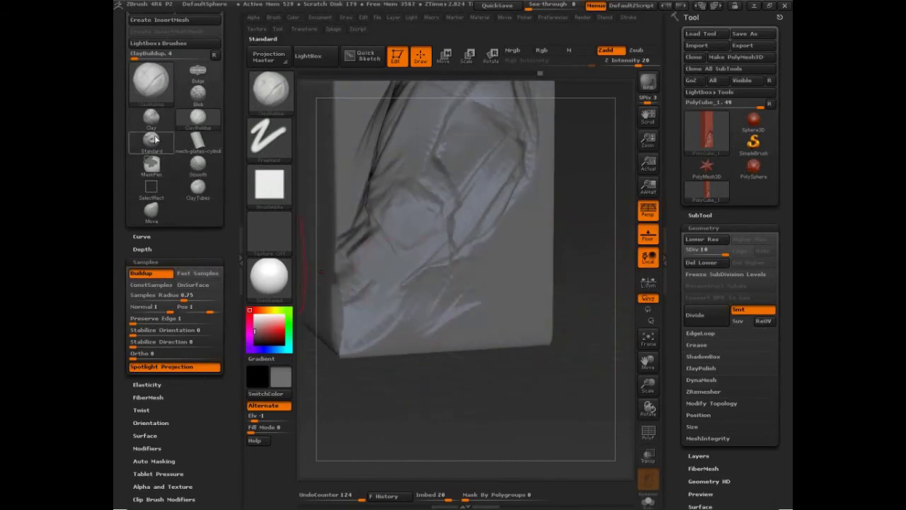
Step: Select ClayTubes and fill the lower part of the block's front face with one long continuous stroke
{"action": "left_click", "coordinate": [198, 187]}
{"action": "left_click_drag", "start_coordinate": [613, 267], "coordinate": [593, 268]}
{"action": "mouse_move", "coordinate": [528, 260]}
{"action": "left_mouse_down"}
{"action": "mouse_move", "coordinate": [489, 293]}
{"action": "mouse_move", "coordinate": [491, 259]}
{"action": "mouse_move", "coordinate": [475, 263]}
{"action": "mouse_move", "coordinate": [513, 306]}
{"action": "mouse_move", "coordinate": [483, 302]}
{"action": "mouse_move", "coordinate": [515, 217]}
{"action": "mouse_move", "coordinate": [501, 233]}
{"action": "mouse_move", "coordinate": [521, 312]}
{"action": "mouse_move", "coordinate": [547, 251]}
{"action": "mouse_move", "coordinate": [522, 207]}
{"action": "mouse_move", "coordinate": [420, 276]}
{"action": "mouse_move", "coordinate": [437, 328]}
{"action": "mouse_move", "coordinate": [464, 342]}
{"action": "mouse_move", "coordinate": [546, 322]}
{"action": "mouse_move", "coordinate": [495, 338]}
{"action": "left_mouse_up"}
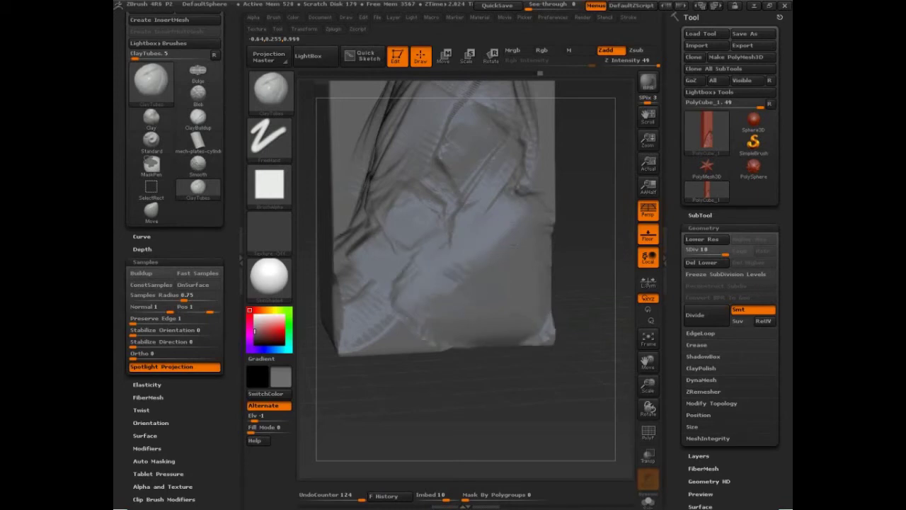
Step: Illustrate how ClayTubes flattens with an annotated white bump curve and a red level line across its peak
{"action": "mouse_move", "coordinate": [569, 403]}
{"action": "left_mouse_down"}
{"action": "mouse_move", "coordinate": [586, 383]}
{"action": "mouse_move", "coordinate": [582, 367]}
{"action": "left_mouse_up"}
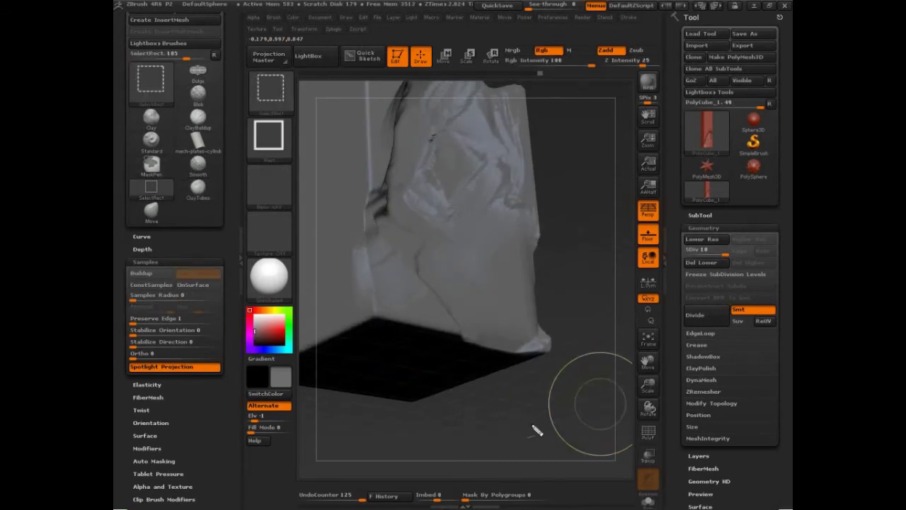
{"action": "mouse_move", "coordinate": [326, 225]}
{"action": "left_mouse_down"}
{"action": "mouse_move", "coordinate": [492, 96]}
{"action": "mouse_move", "coordinate": [636, 261]}
{"action": "left_mouse_up"}
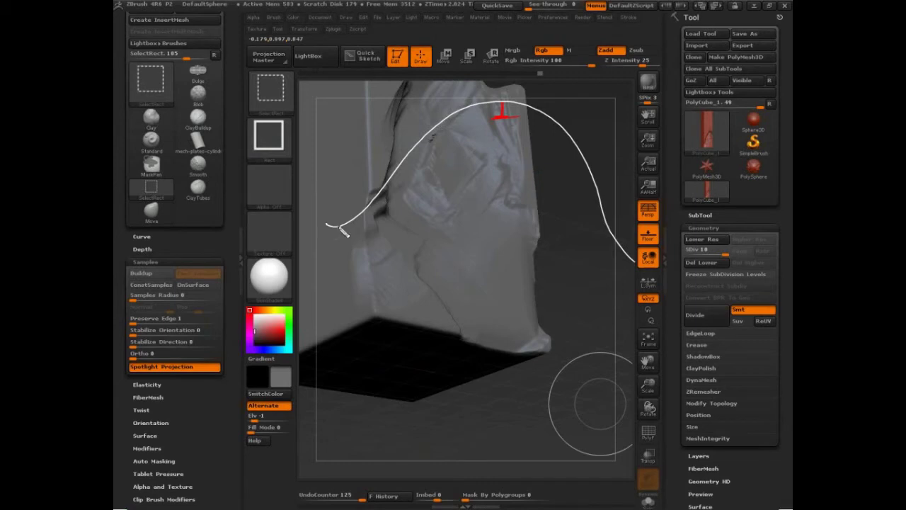
{"action": "mouse_move", "coordinate": [338, 227]}
{"action": "left_mouse_down"}
{"action": "mouse_move", "coordinate": [467, 118]}
{"action": "mouse_move", "coordinate": [547, 122]}
{"action": "mouse_move", "coordinate": [603, 205]}
{"action": "left_mouse_up"}
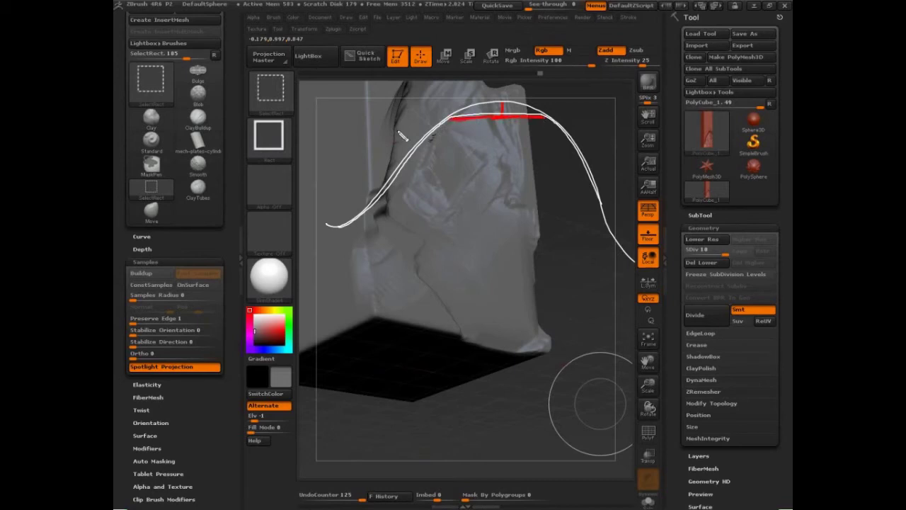
{"action": "mouse_move", "coordinate": [455, 95]}
{"action": "left_mouse_down"}
{"action": "mouse_move", "coordinate": [516, 86]}
{"action": "mouse_move", "coordinate": [535, 97]}
{"action": "mouse_move", "coordinate": [459, 112]}
{"action": "mouse_move", "coordinate": [487, 115]}
{"action": "left_mouse_up"}
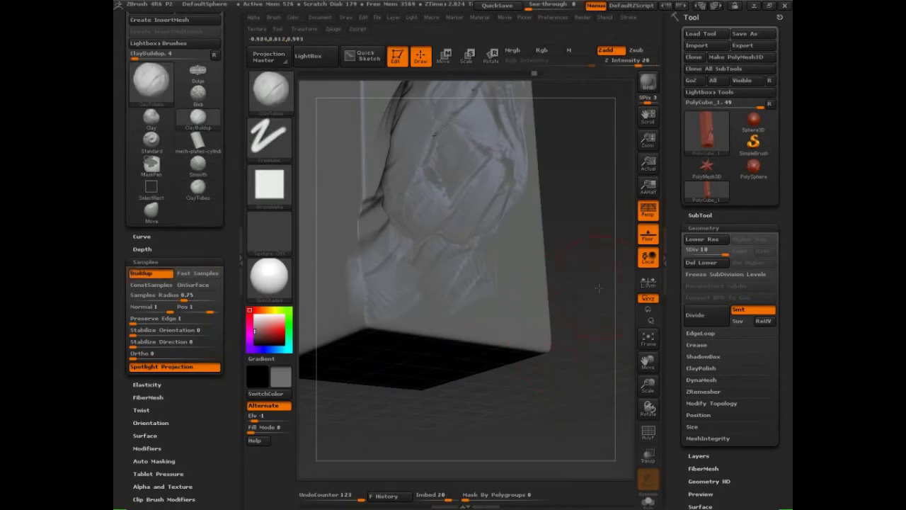
Step: Build up a large bulging mass on the lower part of the block with continuous ClayBuildup strokes
{"action": "mouse_move", "coordinate": [592, 289]}
{"action": "left_mouse_down"}
{"action": "mouse_move", "coordinate": [602, 282]}
{"action": "mouse_move", "coordinate": [585, 272]}
{"action": "mouse_move", "coordinate": [599, 261]}
{"action": "left_mouse_up"}
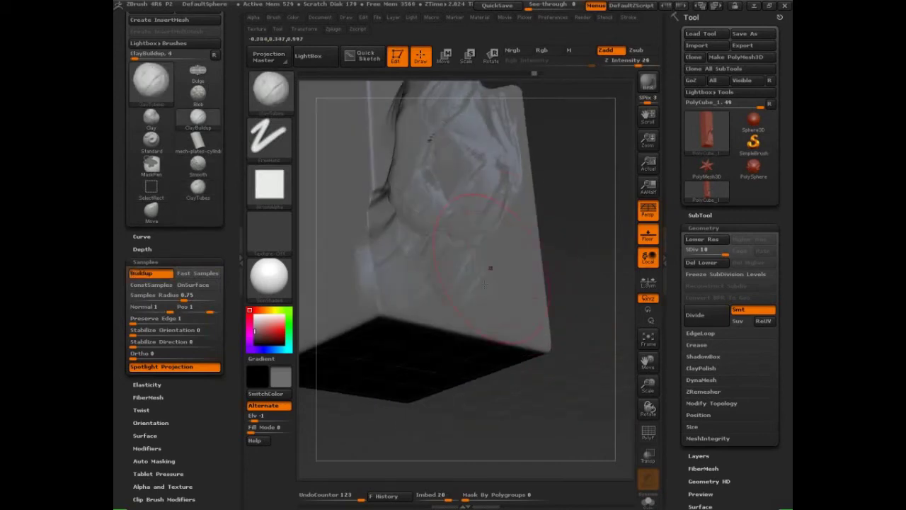
{"action": "mouse_move", "coordinate": [504, 257]}
{"action": "left_mouse_down"}
{"action": "mouse_move", "coordinate": [467, 303]}
{"action": "mouse_move", "coordinate": [474, 315]}
{"action": "mouse_move", "coordinate": [456, 294]}
{"action": "left_mouse_up"}
{"action": "mouse_move", "coordinate": [494, 233]}
{"action": "left_mouse_down"}
{"action": "mouse_move", "coordinate": [425, 283]}
{"action": "mouse_move", "coordinate": [434, 248]}
{"action": "mouse_move", "coordinate": [489, 312]}
{"action": "mouse_move", "coordinate": [557, 316]}
{"action": "mouse_move", "coordinate": [439, 279]}
{"action": "mouse_move", "coordinate": [411, 283]}
{"action": "mouse_move", "coordinate": [520, 319]}
{"action": "left_mouse_up"}
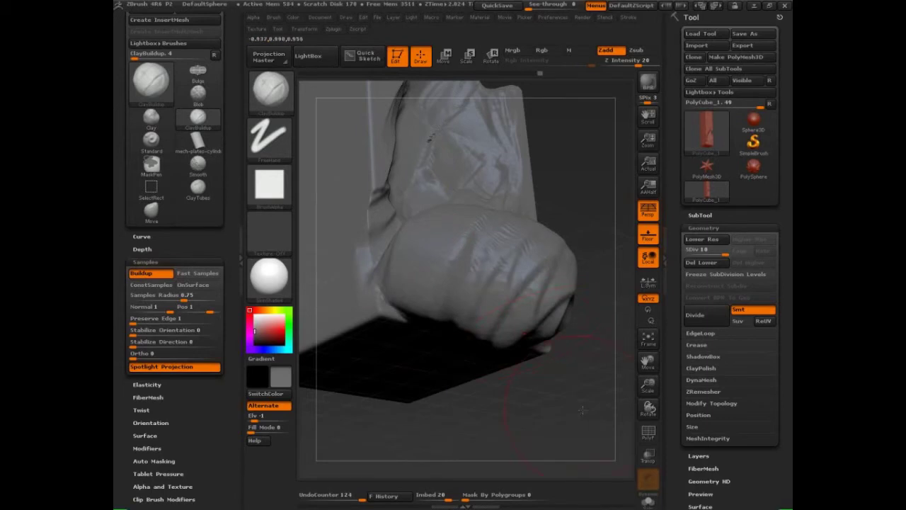
Step: From below, annotate the bulge with a red base line and successive red curves marking its accumulated layers
{"action": "left_click_drag", "start_coordinate": [615, 416], "coordinate": [581, 348]}
{"action": "key", "text": "ctrl+shift"}
{"action": "left_click_drag", "start_coordinate": [499, 247], "coordinate": [549, 304]}
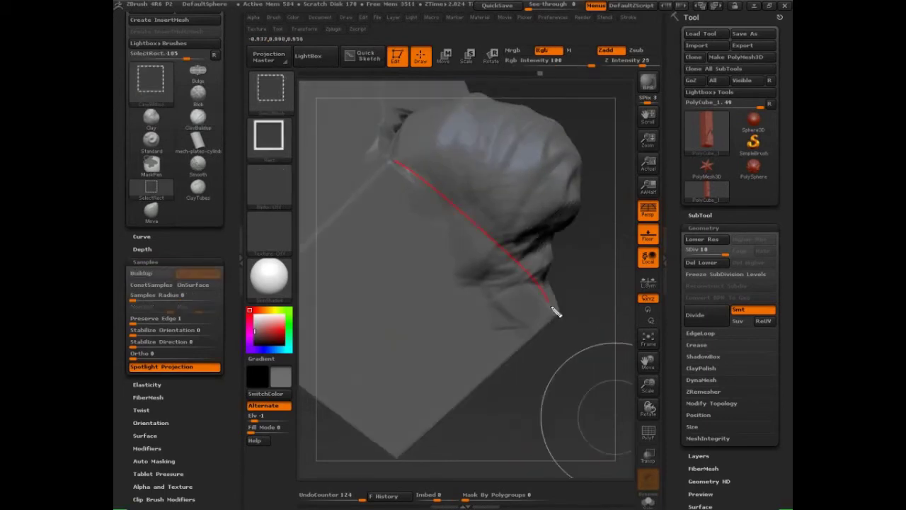
{"action": "mouse_move", "coordinate": [396, 162]}
{"action": "left_mouse_down"}
{"action": "mouse_move", "coordinate": [532, 273]}
{"action": "mouse_move", "coordinate": [405, 167]}
{"action": "mouse_move", "coordinate": [526, 217]}
{"action": "mouse_move", "coordinate": [416, 177]}
{"action": "mouse_move", "coordinate": [431, 146]}
{"action": "mouse_move", "coordinate": [548, 212]}
{"action": "mouse_move", "coordinate": [417, 177]}
{"action": "mouse_move", "coordinate": [449, 122]}
{"action": "mouse_move", "coordinate": [579, 190]}
{"action": "mouse_move", "coordinate": [563, 310]}
{"action": "mouse_move", "coordinate": [397, 161]}
{"action": "mouse_move", "coordinate": [521, 109]}
{"action": "mouse_move", "coordinate": [550, 257]}
{"action": "left_mouse_up"}
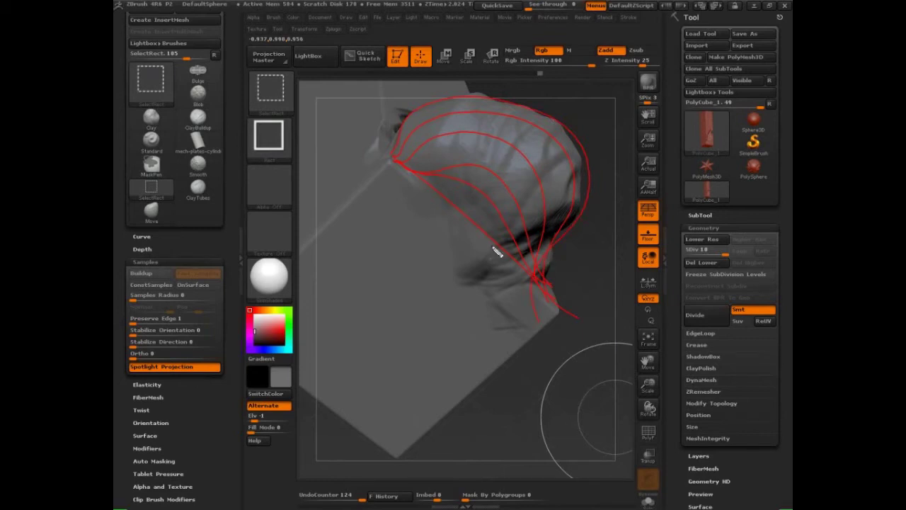
{"action": "mouse_move", "coordinate": [498, 233]}
{"action": "left_mouse_down"}
{"action": "mouse_move", "coordinate": [359, 189]}
{"action": "mouse_move", "coordinate": [483, 178]}
{"action": "mouse_move", "coordinate": [593, 205]}
{"action": "mouse_move", "coordinate": [449, 134]}
{"action": "mouse_move", "coordinate": [578, 151]}
{"action": "mouse_move", "coordinate": [504, 115]}
{"action": "mouse_move", "coordinate": [440, 109]}
{"action": "left_mouse_up"}
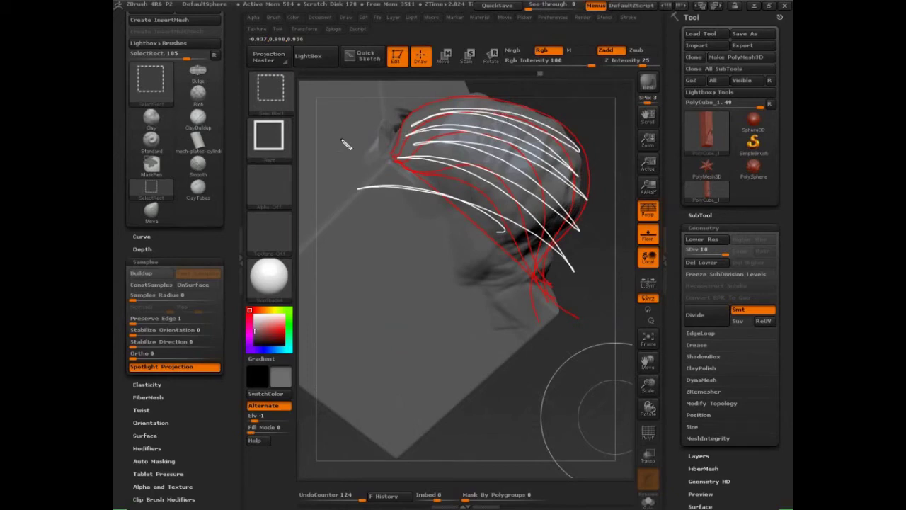
{"action": "mouse_move", "coordinate": [185, 268]}
{"action": "left_mouse_down"}
{"action": "mouse_move", "coordinate": [142, 290]}
{"action": "mouse_move", "coordinate": [132, 285]}
{"action": "left_mouse_up"}
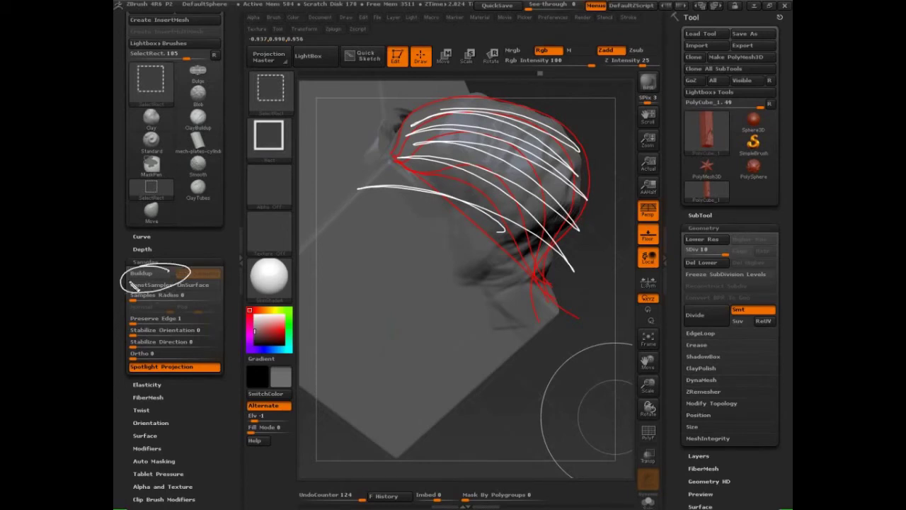
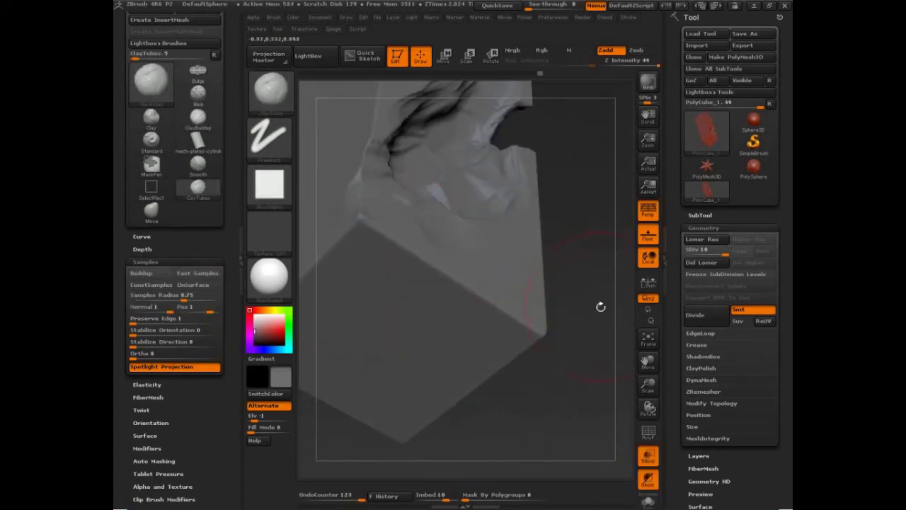
Step: Brush ClayTubes strokes across the block's front face along its lower edge, using a Z Intensity of 49
{"action": "left_click_drag", "start_coordinate": [599, 322], "coordinate": [531, 344]}
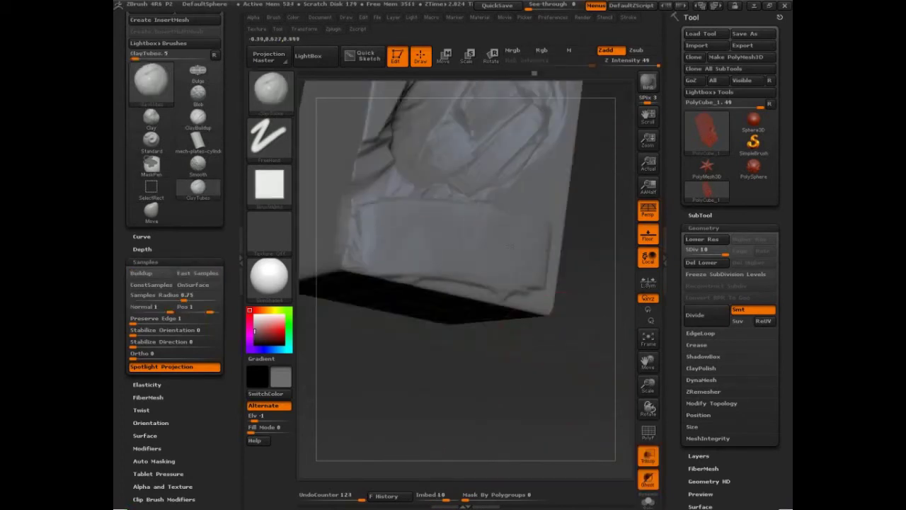
{"action": "left_click_drag", "start_coordinate": [506, 205], "coordinate": [512, 268]}
{"action": "mouse_move", "coordinate": [407, 217]}
{"action": "left_mouse_down"}
{"action": "mouse_move", "coordinate": [422, 276]}
{"action": "mouse_move", "coordinate": [467, 289]}
{"action": "left_mouse_up"}
{"action": "left_click_drag", "start_coordinate": [518, 208], "coordinate": [518, 252]}
{"action": "left_click_drag", "start_coordinate": [537, 222], "coordinate": [531, 284]}
{"action": "mouse_move", "coordinate": [585, 405]}
{"action": "left_mouse_down"}
{"action": "mouse_move", "coordinate": [602, 354]}
{"action": "mouse_move", "coordinate": [575, 304]}
{"action": "mouse_move", "coordinate": [553, 382]}
{"action": "left_mouse_up"}
{"action": "key", "text": "ctrl+shift+d"}
{"action": "mouse_move", "coordinate": [441, 237]}
{"action": "left_mouse_down"}
{"action": "mouse_move", "coordinate": [428, 213]}
{"action": "mouse_move", "coordinate": [547, 280]}
{"action": "left_mouse_up"}
{"action": "mouse_move", "coordinate": [357, 179]}
{"action": "left_mouse_down"}
{"action": "mouse_move", "coordinate": [529, 306]}
{"action": "mouse_move", "coordinate": [535, 272]}
{"action": "mouse_move", "coordinate": [516, 290]}
{"action": "left_mouse_up"}
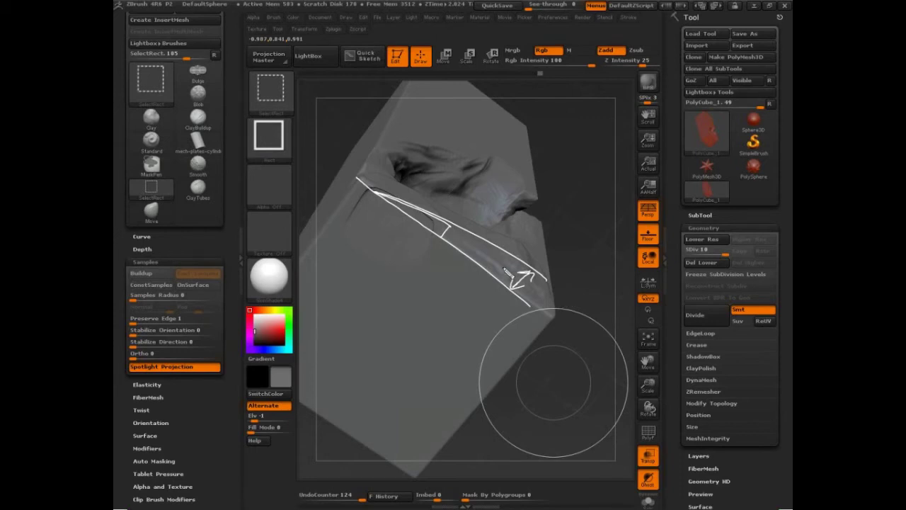
{"action": "mouse_move", "coordinate": [489, 266]}
{"action": "left_mouse_down"}
{"action": "mouse_move", "coordinate": [502, 252]}
{"action": "mouse_move", "coordinate": [467, 237]}
{"action": "left_mouse_up"}
{"action": "left_click_drag", "start_coordinate": [536, 293], "coordinate": [544, 279]}
{"action": "left_click_drag", "start_coordinate": [382, 185], "coordinate": [557, 283]}
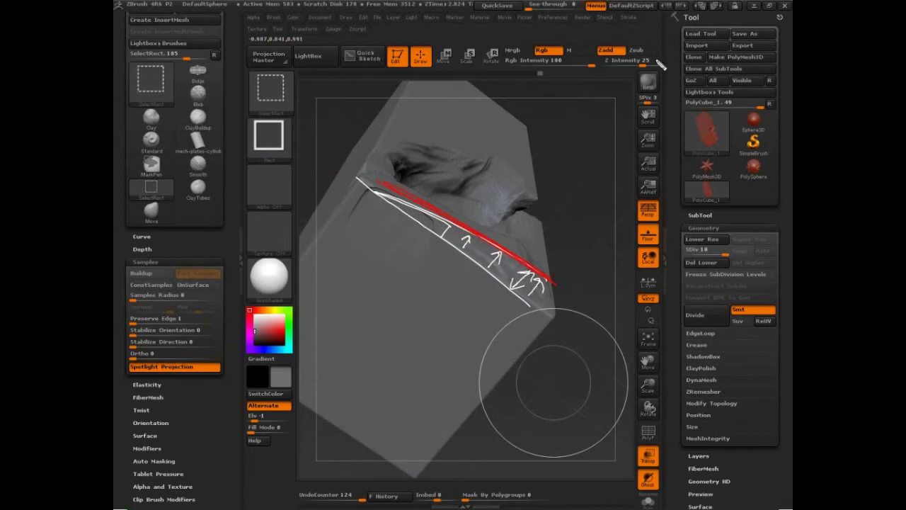
{"action": "left_click_drag", "start_coordinate": [662, 56], "coordinate": [590, 66]}
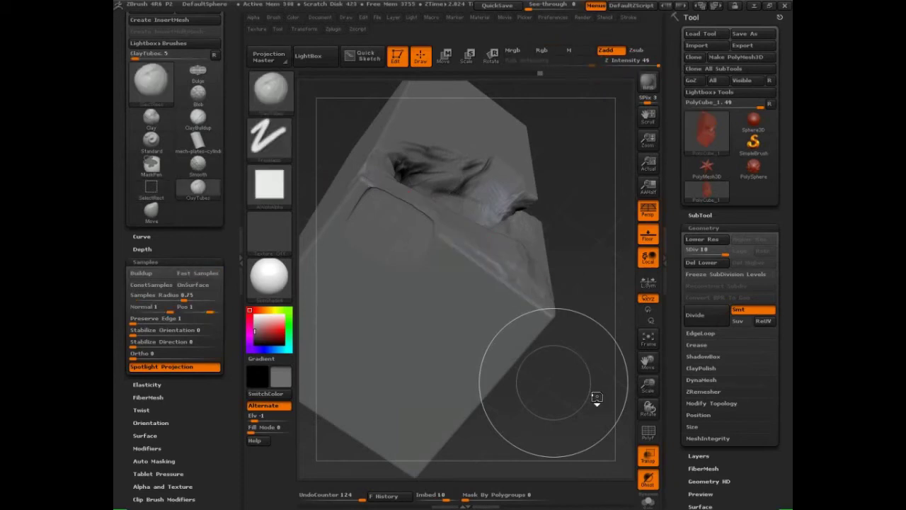
Step: Undo the ClayTubes strokes on the front face and set the brush's Z Intensity to 4
{"action": "left_click_drag", "start_coordinate": [597, 397], "coordinate": [600, 405]}
{"action": "key", "text": "ctrl+z"}
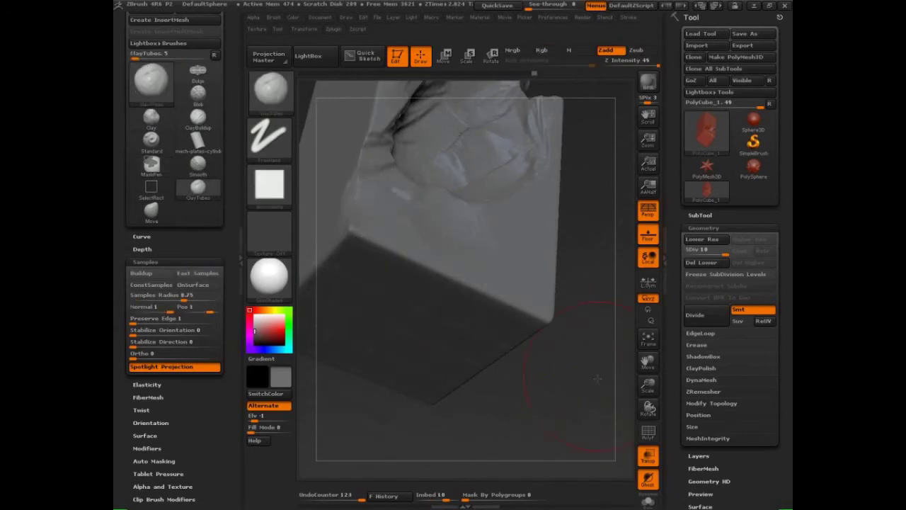
{"action": "left_click_drag", "start_coordinate": [613, 368], "coordinate": [597, 428]}
{"action": "left_click", "coordinate": [666, 66]}
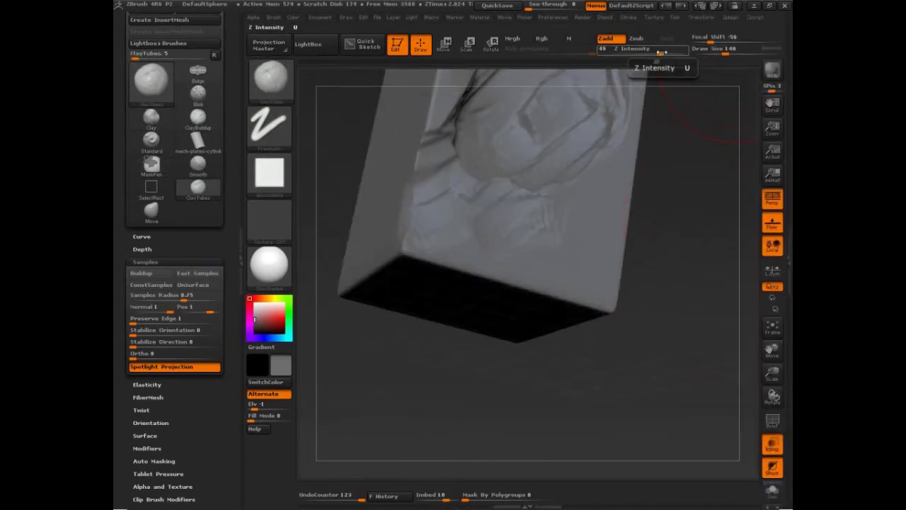
{"action": "left_click_drag", "start_coordinate": [663, 52], "coordinate": [621, 53]}
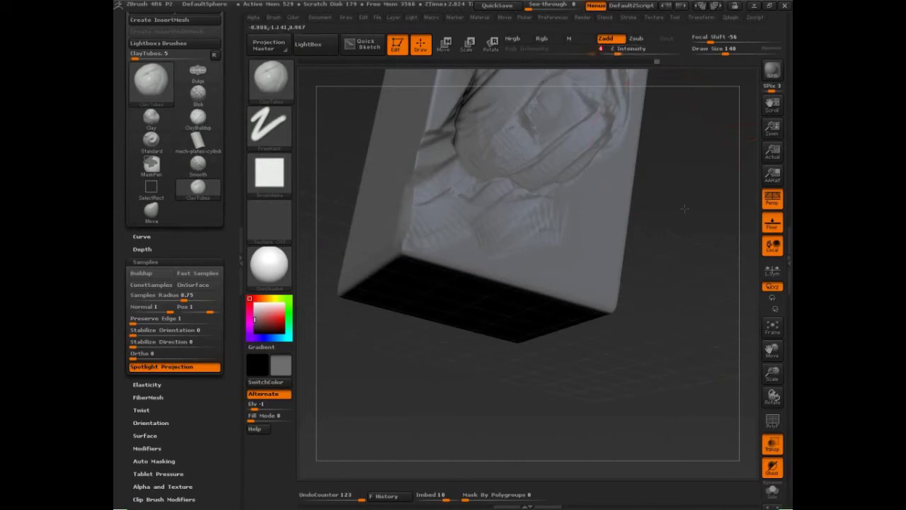
Step: Build up the front face along the block's lower edge with repeated low-intensity ClayTubes strokes
{"action": "left_click_drag", "start_coordinate": [684, 210], "coordinate": [684, 207]}
{"action": "mouse_move", "coordinate": [546, 247]}
{"action": "left_mouse_down"}
{"action": "mouse_move", "coordinate": [524, 249]}
{"action": "mouse_move", "coordinate": [570, 252]}
{"action": "mouse_move", "coordinate": [512, 236]}
{"action": "left_mouse_up"}
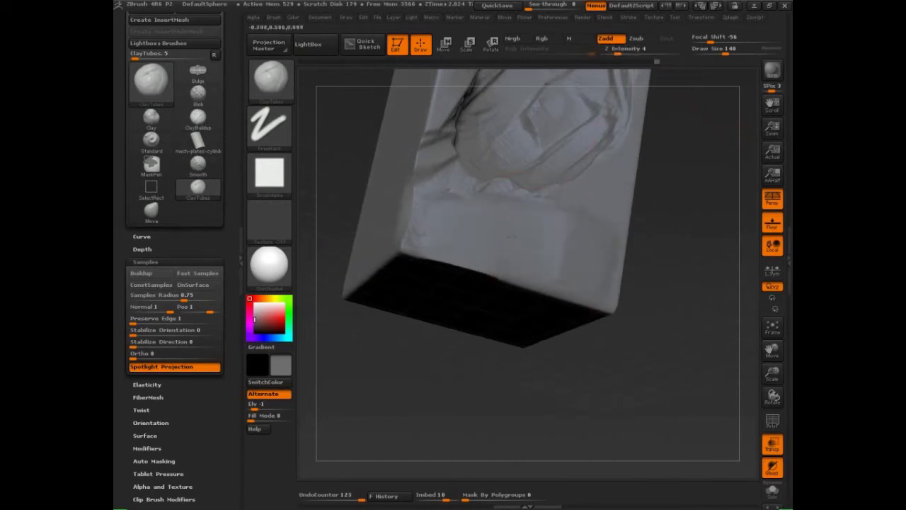
{"action": "left_click_drag", "start_coordinate": [445, 232], "coordinate": [521, 243]}
{"action": "left_click_drag", "start_coordinate": [464, 244], "coordinate": [592, 256]}
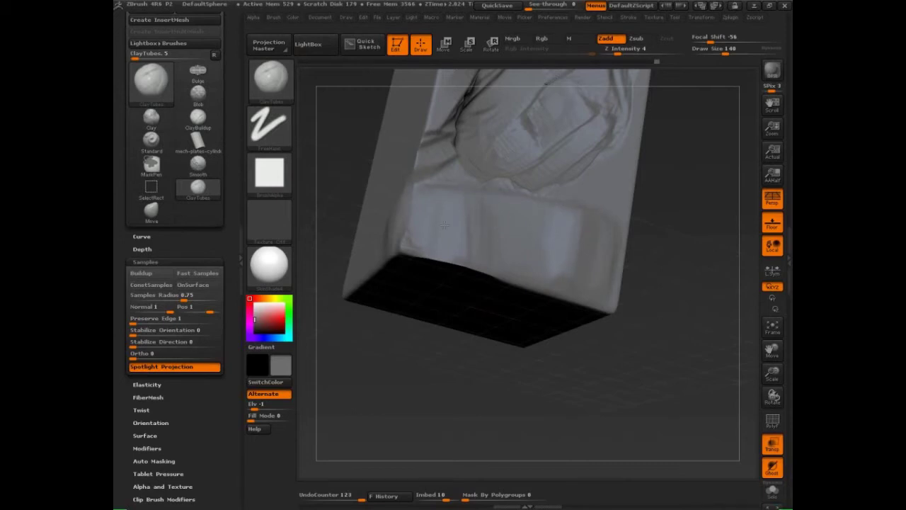
{"action": "left_click_drag", "start_coordinate": [680, 333], "coordinate": [648, 292]}
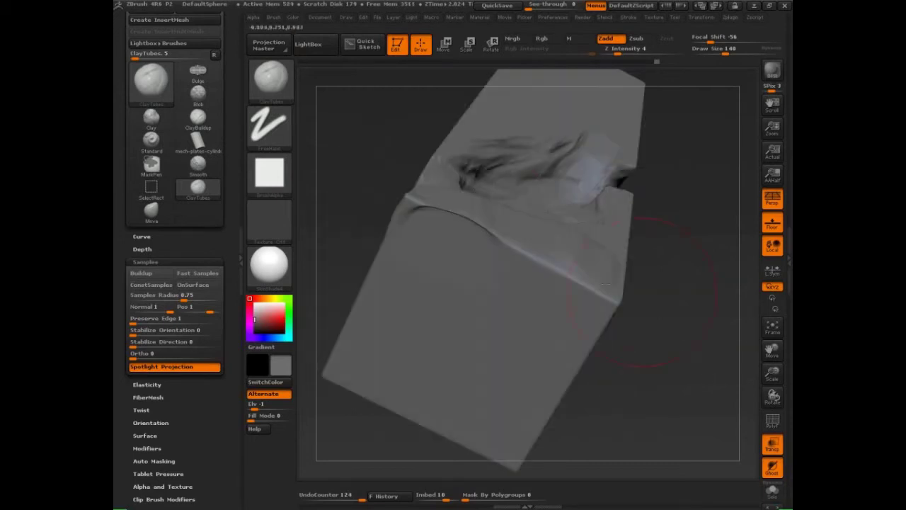
Step: Undo the low-intensity strokes and set the ClayTubes brush to Z Intensity 83 and Draw Size 86
{"action": "key", "text": "ctrl+z"}
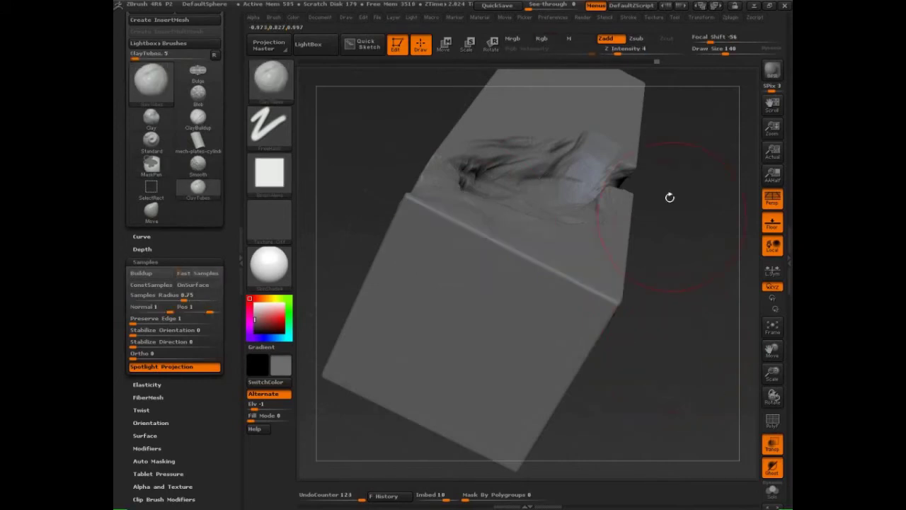
{"action": "left_click", "coordinate": [678, 50]}
{"action": "left_click_drag", "start_coordinate": [697, 214], "coordinate": [551, 241]}
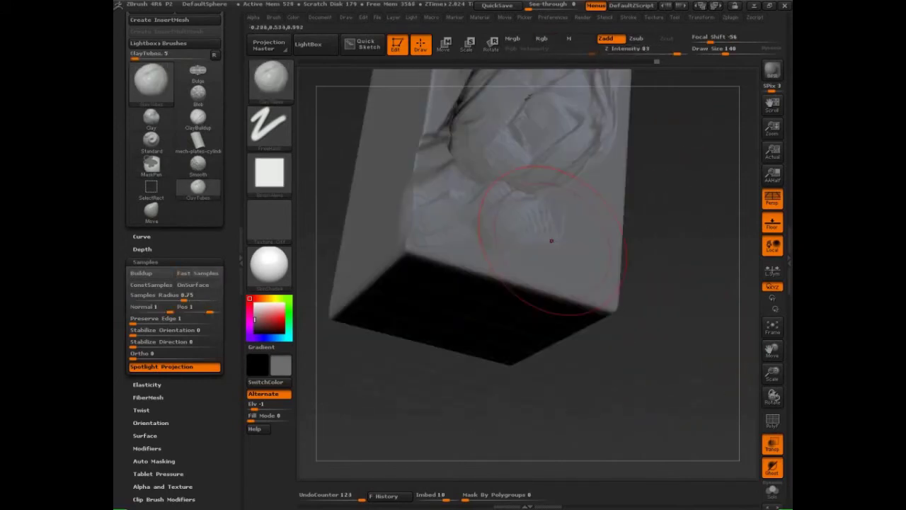
{"action": "left_click_drag", "start_coordinate": [669, 237], "coordinate": [668, 269]}
Step: Build up a flat raised band across the block's front face near the lower edge with the ClayTubes brush
{"action": "left_click_drag", "start_coordinate": [425, 241], "coordinate": [567, 248]}
{"action": "left_click_drag", "start_coordinate": [430, 261], "coordinate": [599, 275]}
{"action": "left_click_drag", "start_coordinate": [610, 234], "coordinate": [609, 275]}
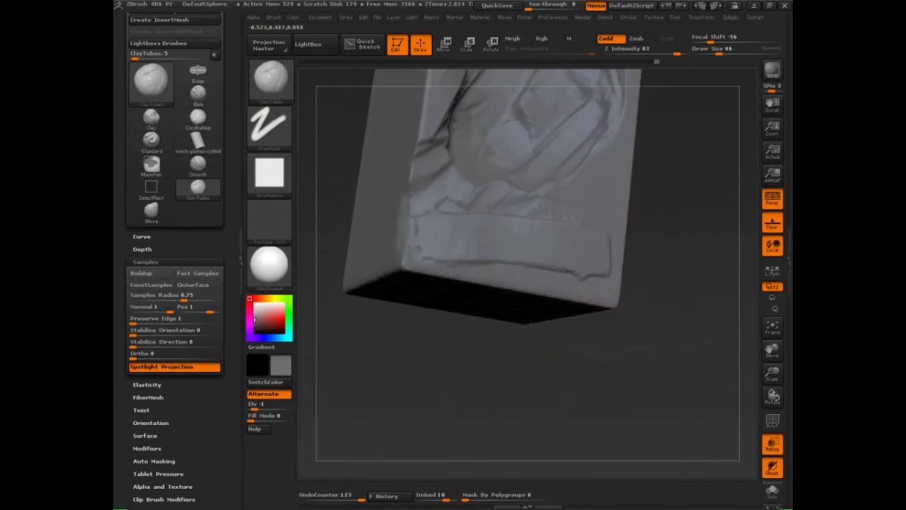
{"action": "left_click_drag", "start_coordinate": [438, 210], "coordinate": [462, 213]}
{"action": "mouse_move", "coordinate": [574, 251]}
{"action": "left_mouse_down", "text": "shift"}
{"action": "mouse_move", "coordinate": [484, 257]}
{"action": "mouse_move", "coordinate": [444, 237]}
{"action": "mouse_move", "coordinate": [584, 238]}
{"action": "mouse_move", "coordinate": [437, 227]}
{"action": "mouse_move", "coordinate": [587, 239]}
{"action": "mouse_move", "coordinate": [577, 245]}
{"action": "mouse_move", "coordinate": [464, 228]}
{"action": "mouse_move", "coordinate": [623, 241]}
{"action": "mouse_move", "coordinate": [557, 240]}
{"action": "left_mouse_up", "text": "shift"}
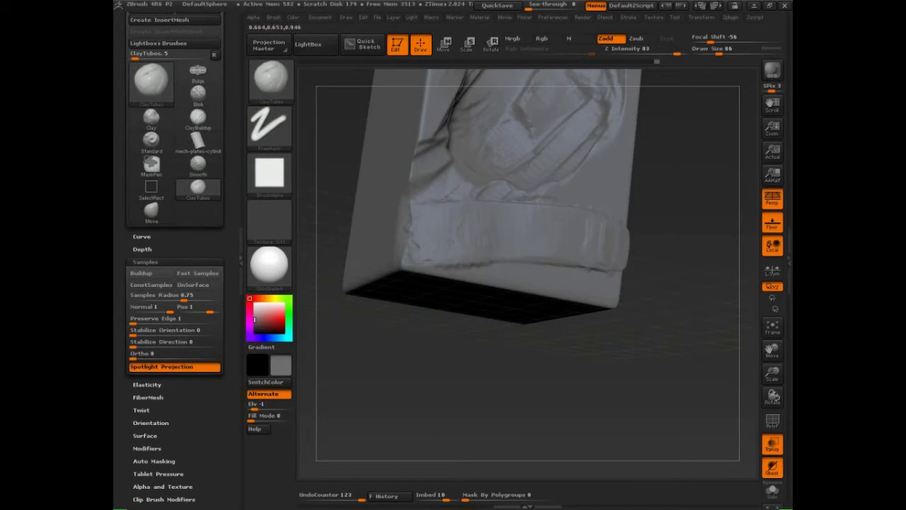
{"action": "left_click_drag", "start_coordinate": [450, 242], "coordinate": [603, 239]}
{"action": "mouse_move", "coordinate": [658, 348]}
{"action": "left_mouse_down"}
{"action": "mouse_move", "coordinate": [691, 334]}
{"action": "mouse_move", "coordinate": [705, 305]}
{"action": "left_mouse_up"}
{"action": "key", "text": "ctrl+shift"}
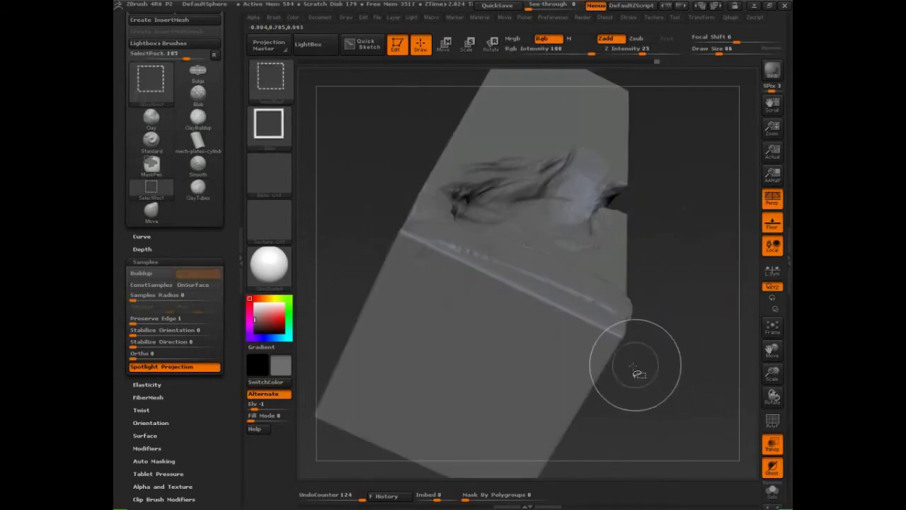
{"action": "left_click_drag", "start_coordinate": [458, 247], "coordinate": [476, 253]}
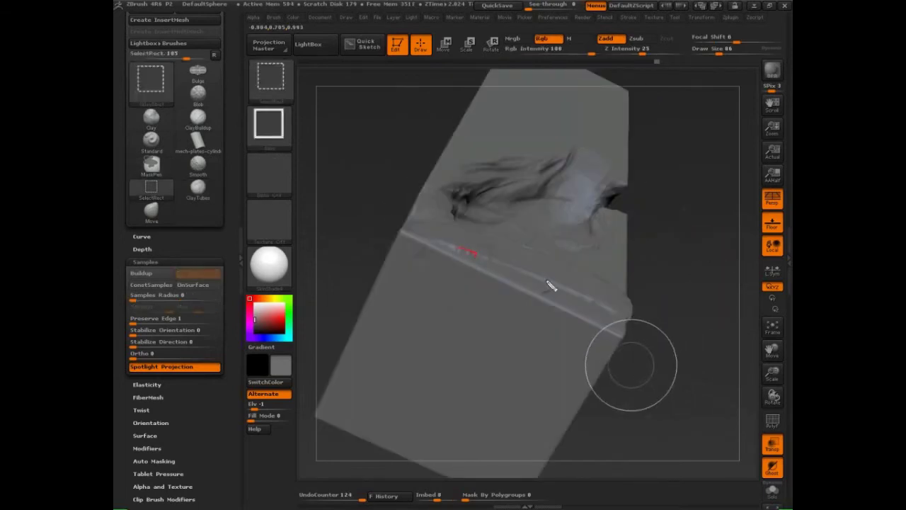
{"action": "mouse_move", "coordinate": [540, 276]}
{"action": "left_mouse_down"}
{"action": "mouse_move", "coordinate": [493, 259]}
{"action": "mouse_move", "coordinate": [622, 317]}
{"action": "mouse_move", "coordinate": [603, 328]}
{"action": "mouse_move", "coordinate": [552, 314]}
{"action": "left_mouse_up"}
{"action": "left_click_drag", "start_coordinate": [475, 253], "coordinate": [483, 273]}
{"action": "mouse_move", "coordinate": [431, 237]}
{"action": "left_mouse_down"}
{"action": "mouse_move", "coordinate": [453, 245]}
{"action": "mouse_move", "coordinate": [421, 294]}
{"action": "left_mouse_up"}
{"action": "left_click_drag", "start_coordinate": [482, 273], "coordinate": [446, 345]}
{"action": "left_click_drag", "start_coordinate": [545, 305], "coordinate": [502, 384]}
{"action": "left_click_drag", "start_coordinate": [603, 329], "coordinate": [546, 429]}
{"action": "mouse_move", "coordinate": [595, 303]}
{"action": "left_mouse_down"}
{"action": "mouse_move", "coordinate": [585, 276]}
{"action": "mouse_move", "coordinate": [538, 254]}
{"action": "left_mouse_up"}
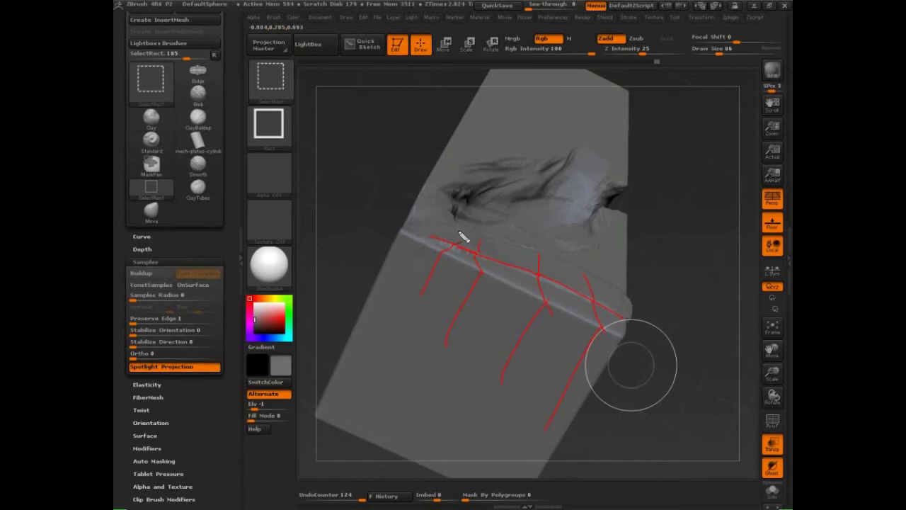
{"action": "key", "text": "Escape"}
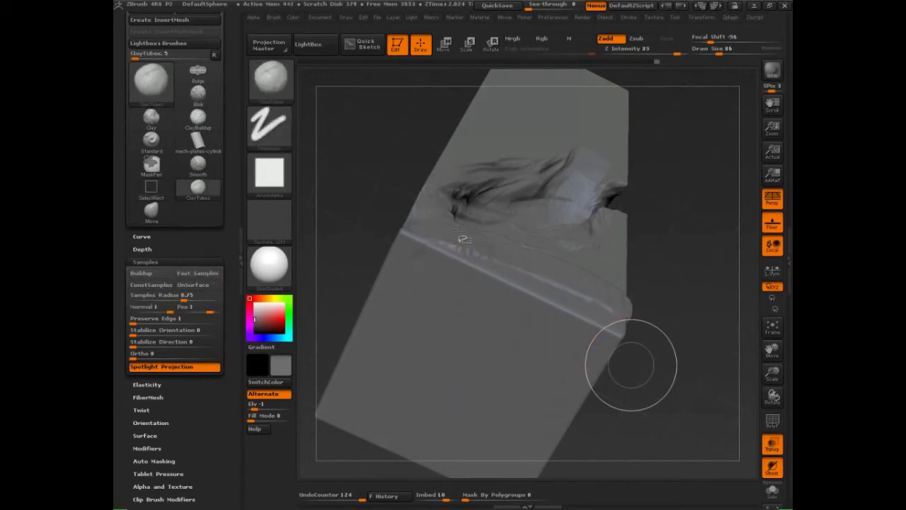
Step: Undo the flat raised band and set the ClayTubes brush's depth Imbed value to 100
{"action": "left_click_drag", "start_coordinate": [621, 395], "coordinate": [604, 394]}
{"action": "left_click", "coordinate": [144, 249]}
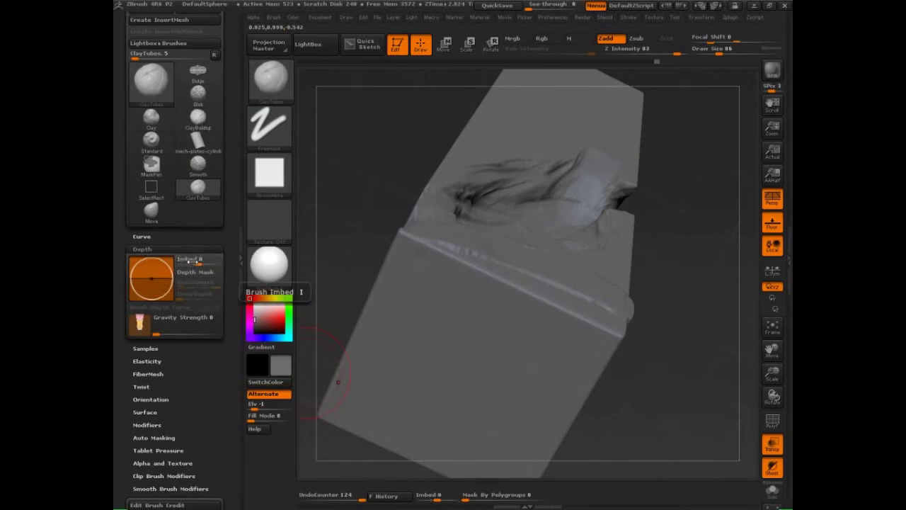
{"action": "left_click_drag", "start_coordinate": [209, 261], "coordinate": [232, 284]}
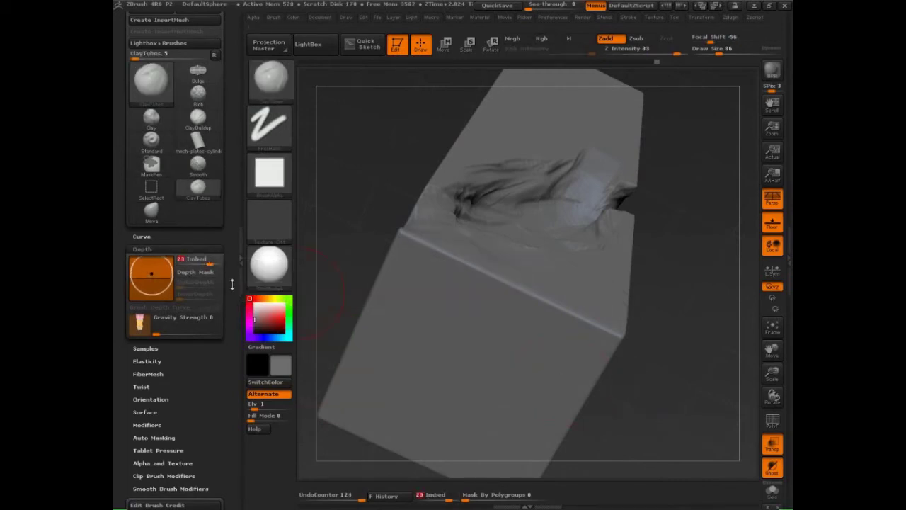
{"action": "type", "text": "100"}
{"action": "key", "text": "Return"}
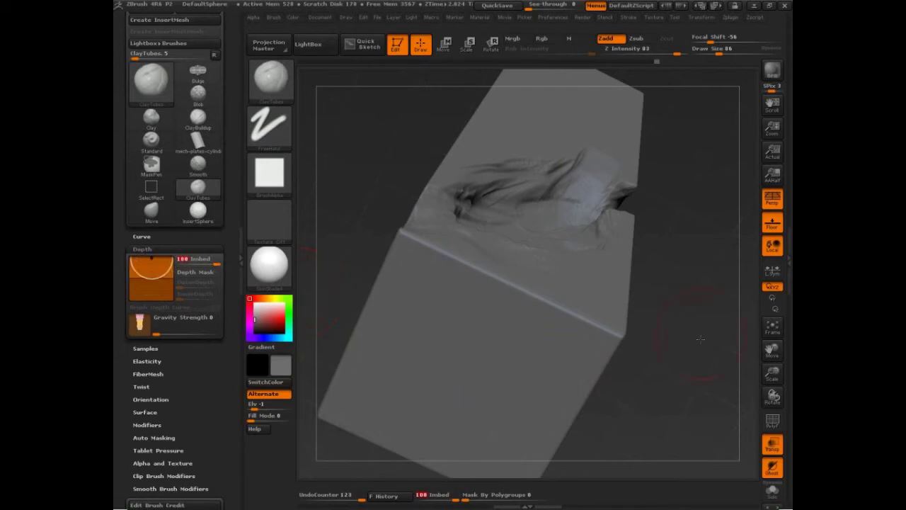
Step: Brush a thick ClayTubes slab across the front face near the lower edge and inspect its profile from the side
{"action": "left_click_drag", "start_coordinate": [698, 338], "coordinate": [695, 375]}
{"action": "left_click_drag", "start_coordinate": [616, 259], "coordinate": [441, 236]}
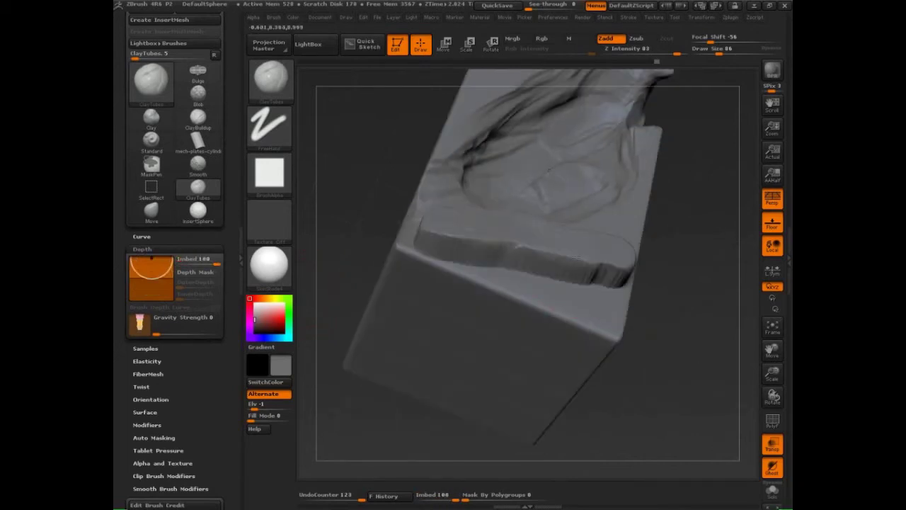
{"action": "left_click_drag", "start_coordinate": [686, 376], "coordinate": [695, 322]}
{"action": "left_click_drag", "start_coordinate": [547, 272], "coordinate": [548, 211]}
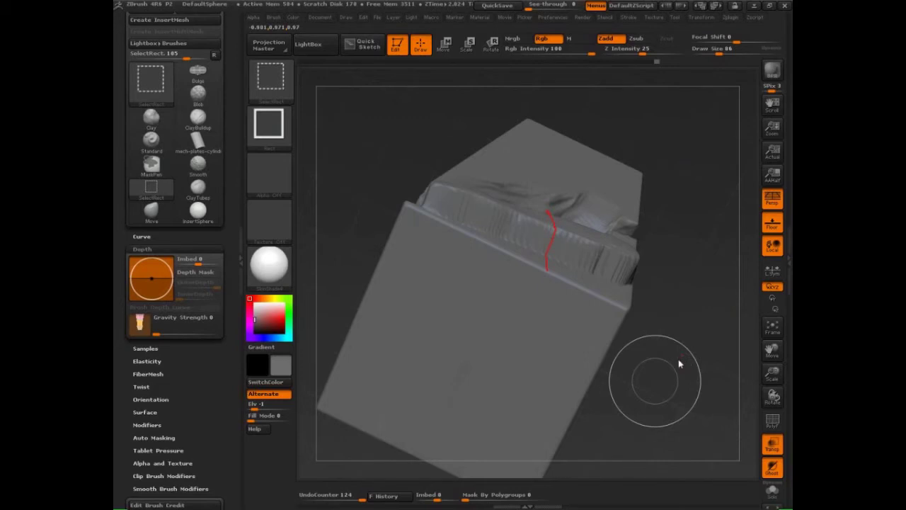
{"action": "key", "text": "Escape"}
Step: Set the ClayTubes brush's Z Intensity to 4 and undo the thick slab on the front face
{"action": "left_click_drag", "start_coordinate": [689, 367], "coordinate": [675, 363]}
{"action": "left_click_drag", "start_coordinate": [675, 53], "coordinate": [619, 51]}
{"action": "left_click_drag", "start_coordinate": [704, 219], "coordinate": [696, 280]}
{"action": "key", "text": "ctrl+z"}
Step: Build up a rounded ridge across the front face near the lower edge with overlapping ClayTubes strokes
{"action": "mouse_move", "coordinate": [580, 259]}
{"action": "left_mouse_down"}
{"action": "mouse_move", "coordinate": [496, 249]}
{"action": "mouse_move", "coordinate": [575, 250]}
{"action": "mouse_move", "coordinate": [500, 239]}
{"action": "mouse_move", "coordinate": [602, 242]}
{"action": "mouse_move", "coordinate": [495, 234]}
{"action": "mouse_move", "coordinate": [605, 239]}
{"action": "mouse_move", "coordinate": [583, 238]}
{"action": "mouse_move", "coordinate": [614, 245]}
{"action": "mouse_move", "coordinate": [524, 243]}
{"action": "mouse_move", "coordinate": [609, 249]}
{"action": "mouse_move", "coordinate": [570, 244]}
{"action": "mouse_move", "coordinate": [627, 241]}
{"action": "mouse_move", "coordinate": [538, 237]}
{"action": "mouse_move", "coordinate": [623, 237]}
{"action": "mouse_move", "coordinate": [462, 216]}
{"action": "mouse_move", "coordinate": [484, 199]}
{"action": "left_mouse_up"}
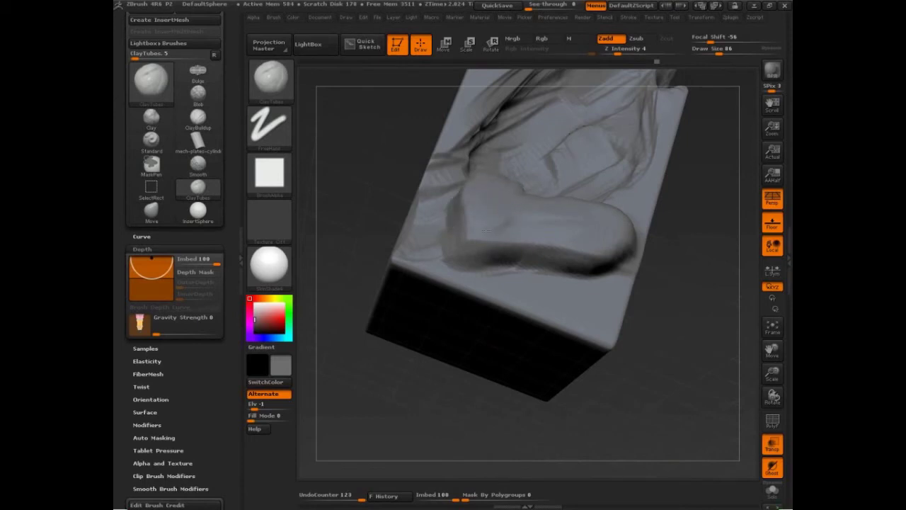
{"action": "mouse_move", "coordinate": [602, 241]}
{"action": "left_mouse_down"}
{"action": "mouse_move", "coordinate": [648, 202]}
{"action": "mouse_move", "coordinate": [615, 222]}
{"action": "left_mouse_up"}
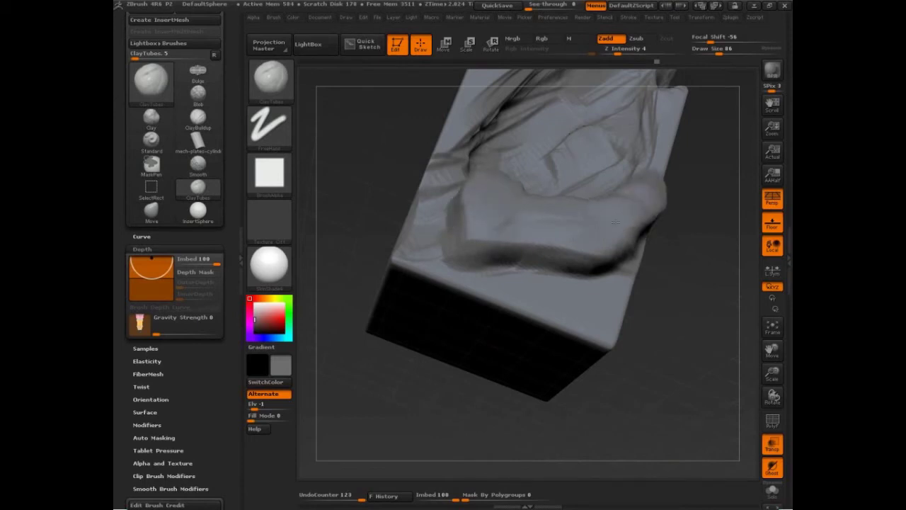
{"action": "mouse_move", "coordinate": [684, 318]}
{"action": "left_mouse_down"}
{"action": "mouse_move", "coordinate": [692, 270]}
{"action": "mouse_move", "coordinate": [565, 227]}
{"action": "left_mouse_up"}
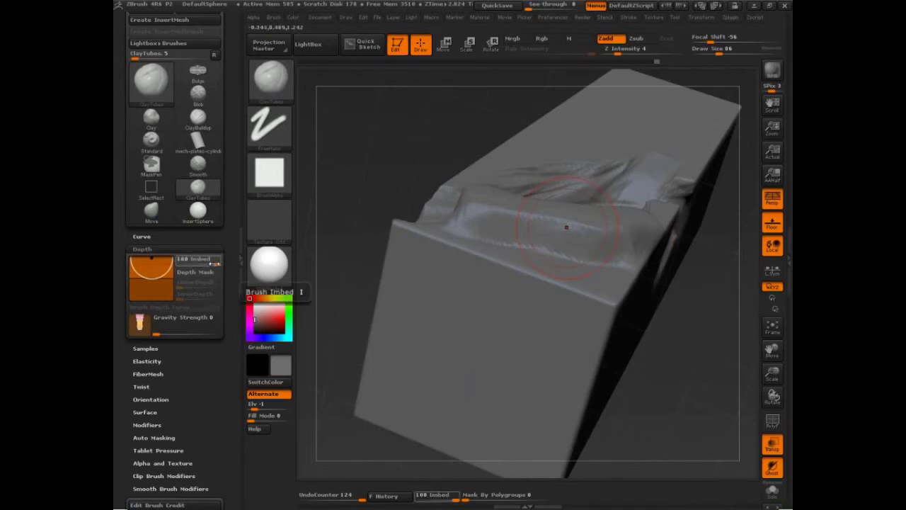
{"action": "mouse_move", "coordinate": [701, 304]}
{"action": "left_mouse_down"}
{"action": "mouse_move", "coordinate": [700, 356]}
{"action": "mouse_move", "coordinate": [648, 394]}
{"action": "left_mouse_up"}
Step: Set the brush's Draw Size to 270 and undo the rounded ridge on the front face
{"action": "left_click", "coordinate": [737, 51]}
{"action": "left_click_drag", "start_coordinate": [698, 250], "coordinate": [697, 266], "text": "alt"}
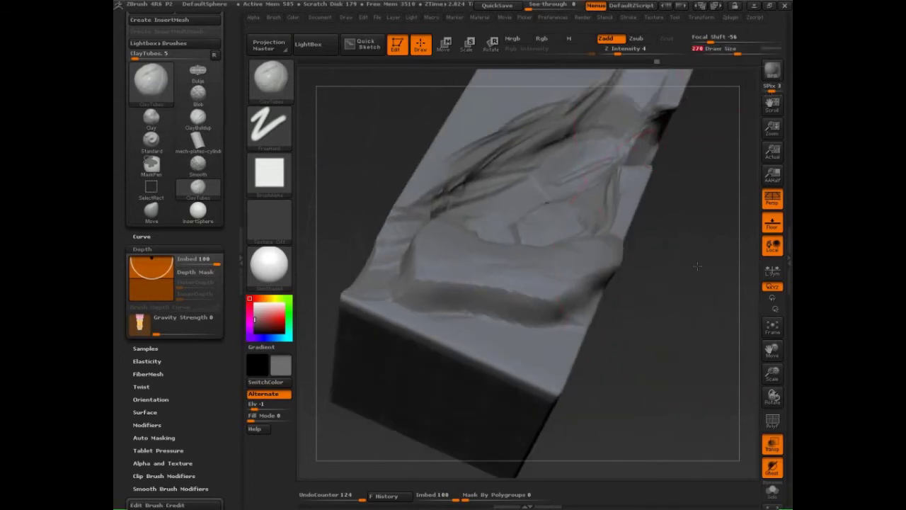
{"action": "key", "text": "ctrl+z"}
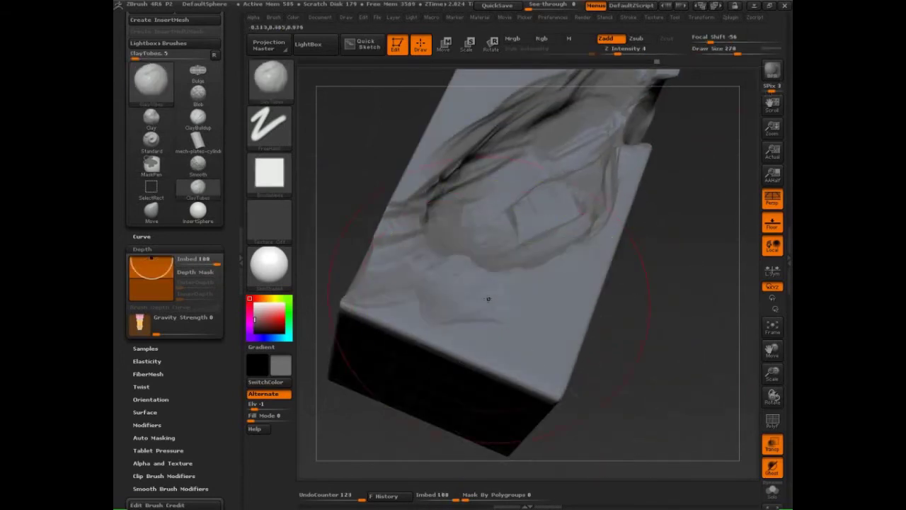
Step: Build up a large, tall mound on the block's front face near the lower edge with the ClayTubes brush
{"action": "mouse_move", "coordinate": [489, 299]}
{"action": "left_mouse_down"}
{"action": "mouse_move", "coordinate": [528, 291]}
{"action": "mouse_move", "coordinate": [446, 277]}
{"action": "mouse_move", "coordinate": [485, 252]}
{"action": "mouse_move", "coordinate": [439, 191]}
{"action": "mouse_move", "coordinate": [467, 142]}
{"action": "mouse_move", "coordinate": [506, 223]}
{"action": "mouse_move", "coordinate": [489, 177]}
{"action": "mouse_move", "coordinate": [467, 170]}
{"action": "mouse_move", "coordinate": [507, 213]}
{"action": "mouse_move", "coordinate": [503, 255]}
{"action": "mouse_move", "coordinate": [496, 156]}
{"action": "left_mouse_up"}
{"action": "left_click_drag", "start_coordinate": [673, 463], "coordinate": [692, 411]}
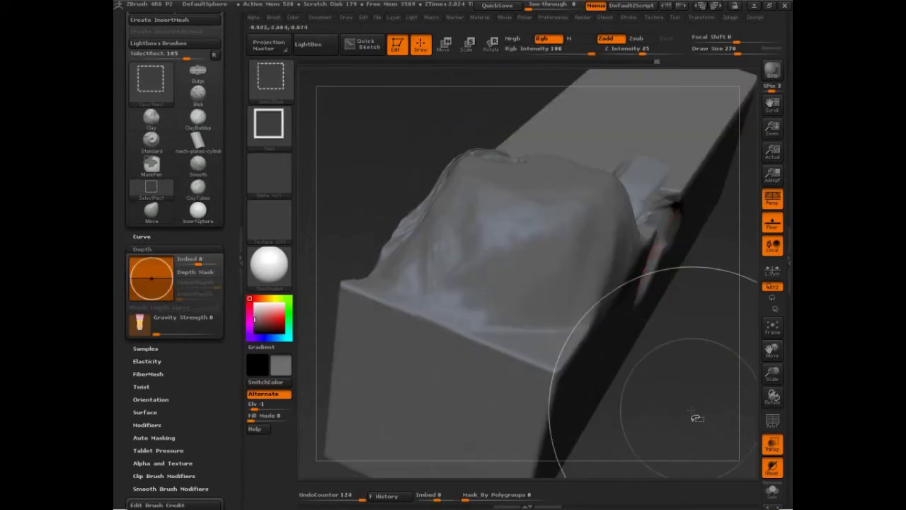
{"action": "left_click_drag", "start_coordinate": [748, 44], "coordinate": [725, 31]}
{"action": "mouse_move", "coordinate": [221, 249]}
{"action": "left_mouse_down"}
{"action": "mouse_move", "coordinate": [195, 249]}
{"action": "mouse_move", "coordinate": [214, 243]}
{"action": "left_mouse_up"}
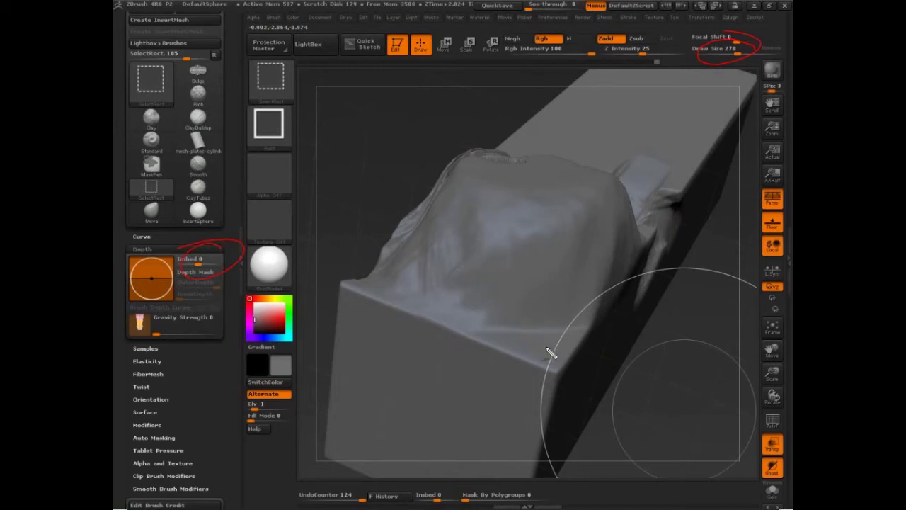
{"action": "left_click_drag", "start_coordinate": [541, 333], "coordinate": [543, 227]}
{"action": "mouse_move", "coordinate": [500, 148]}
{"action": "left_mouse_down"}
{"action": "mouse_move", "coordinate": [548, 162]}
{"action": "mouse_move", "coordinate": [524, 153]}
{"action": "left_mouse_up"}
{"action": "left_click_drag", "start_coordinate": [441, 166], "coordinate": [439, 281]}
{"action": "left_click_drag", "start_coordinate": [341, 281], "coordinate": [444, 251]}
{"action": "mouse_move", "coordinate": [423, 250]}
{"action": "left_mouse_down"}
{"action": "mouse_move", "coordinate": [443, 266]}
{"action": "mouse_move", "coordinate": [568, 296]}
{"action": "mouse_move", "coordinate": [633, 254]}
{"action": "mouse_move", "coordinate": [638, 231]}
{"action": "left_mouse_up"}
{"action": "left_click_drag", "start_coordinate": [541, 303], "coordinate": [602, 336]}
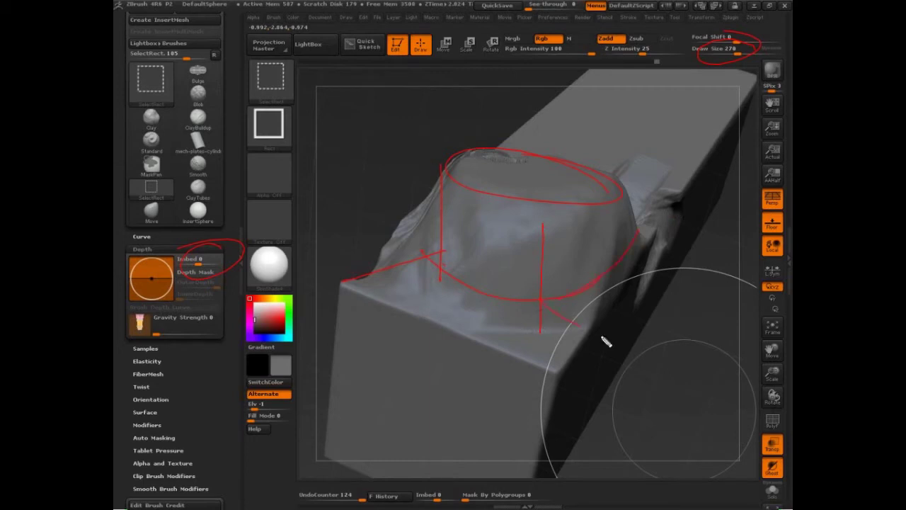
{"action": "left_click_drag", "start_coordinate": [540, 301], "coordinate": [474, 335]}
{"action": "left_click_drag", "start_coordinate": [474, 334], "coordinate": [473, 433]}
{"action": "left_click_drag", "start_coordinate": [589, 324], "coordinate": [566, 447]}
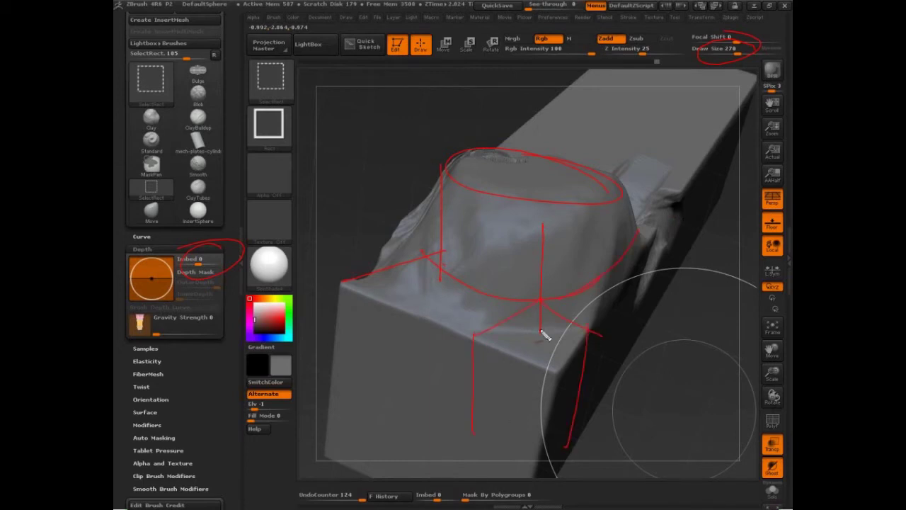
{"action": "mouse_move", "coordinate": [542, 299]}
{"action": "left_mouse_down"}
{"action": "mouse_move", "coordinate": [557, 376]}
{"action": "mouse_move", "coordinate": [548, 435]}
{"action": "left_mouse_up"}
{"action": "left_click_drag", "start_coordinate": [598, 321], "coordinate": [654, 262]}
{"action": "mouse_move", "coordinate": [555, 372]}
{"action": "left_mouse_down"}
{"action": "mouse_move", "coordinate": [333, 274]}
{"action": "mouse_move", "coordinate": [329, 445]}
{"action": "left_mouse_up"}
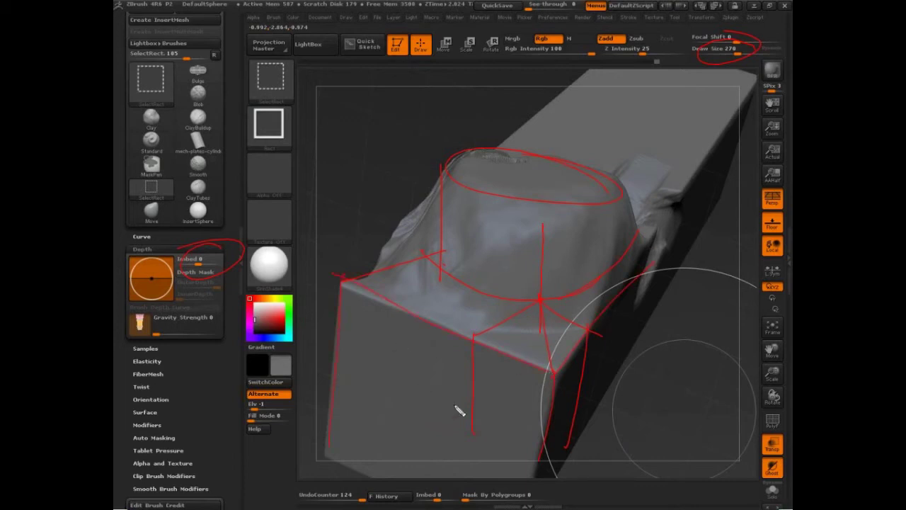
{"action": "mouse_move", "coordinate": [477, 295]}
{"action": "left_mouse_down"}
{"action": "mouse_move", "coordinate": [486, 205]}
{"action": "mouse_move", "coordinate": [552, 162]}
{"action": "left_mouse_up"}
{"action": "mouse_move", "coordinate": [606, 61]}
{"action": "left_mouse_down"}
{"action": "mouse_move", "coordinate": [694, 54]}
{"action": "mouse_move", "coordinate": [641, 35]}
{"action": "mouse_move", "coordinate": [668, 62]}
{"action": "mouse_move", "coordinate": [680, 46]}
{"action": "left_mouse_up"}
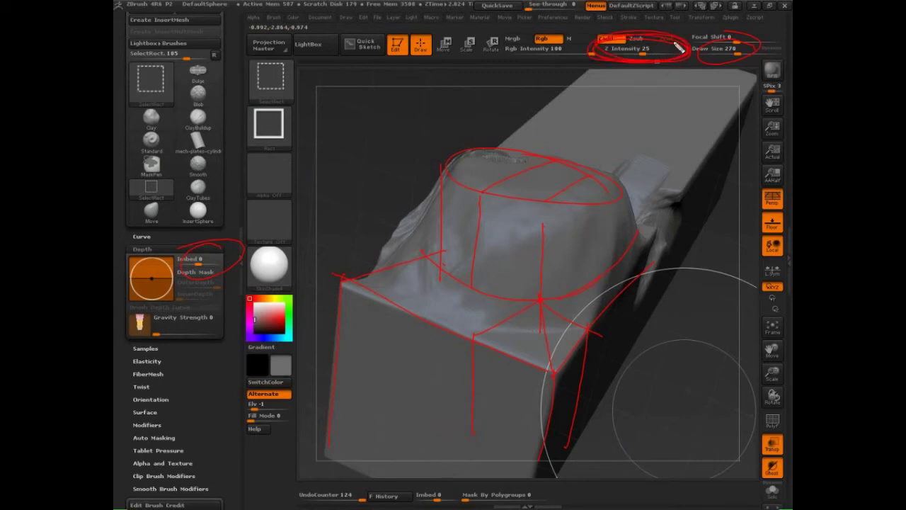
{"action": "mouse_move", "coordinate": [194, 252]}
{"action": "left_mouse_down"}
{"action": "mouse_move", "coordinate": [191, 276]}
{"action": "mouse_move", "coordinate": [233, 262]}
{"action": "mouse_move", "coordinate": [225, 253]}
{"action": "left_mouse_up"}
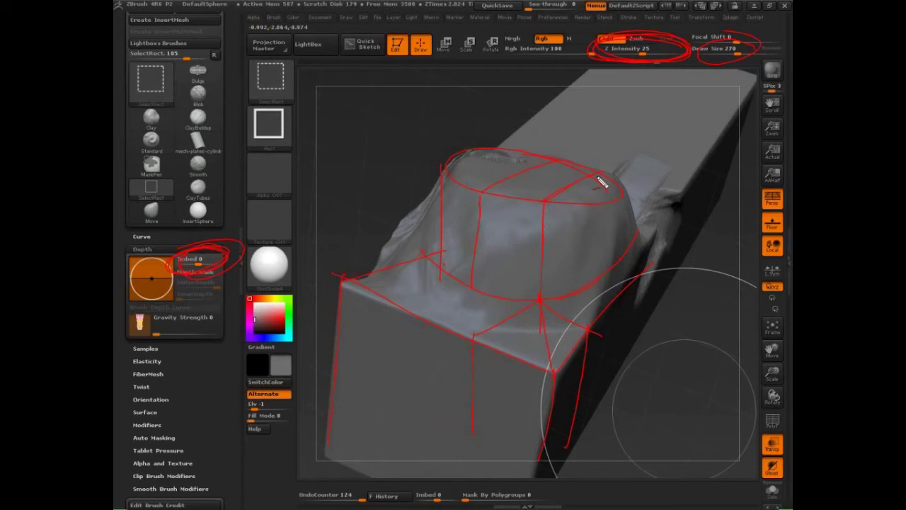
{"action": "key", "text": "g"}
{"action": "mouse_move", "coordinate": [573, 148]}
{"action": "left_mouse_down"}
{"action": "mouse_move", "coordinate": [566, 163]}
{"action": "mouse_move", "coordinate": [615, 164]}
{"action": "mouse_move", "coordinate": [576, 141]}
{"action": "left_mouse_up"}
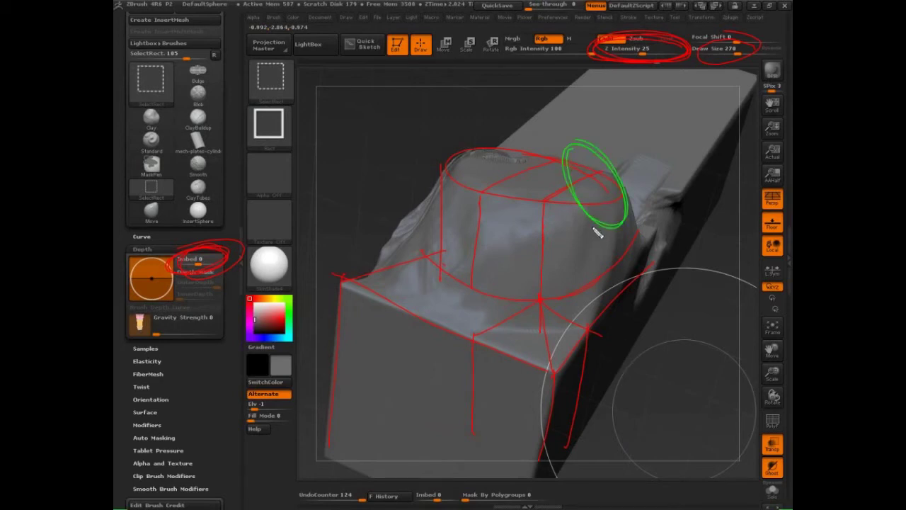
{"action": "left_click_drag", "start_coordinate": [601, 225], "coordinate": [581, 241]}
{"action": "mouse_move", "coordinate": [562, 162]}
{"action": "left_mouse_down"}
{"action": "mouse_move", "coordinate": [529, 182]}
{"action": "mouse_move", "coordinate": [547, 181]}
{"action": "mouse_move", "coordinate": [584, 236]}
{"action": "left_mouse_up"}
{"action": "left_click_drag", "start_coordinate": [574, 200], "coordinate": [532, 151]}
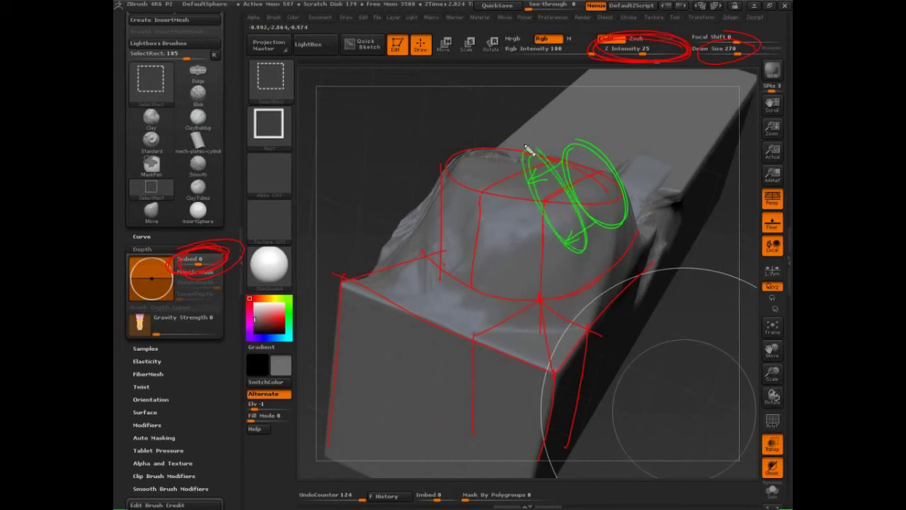
{"action": "mouse_move", "coordinate": [565, 178]}
{"action": "left_mouse_down"}
{"action": "mouse_move", "coordinate": [531, 266]}
{"action": "mouse_move", "coordinate": [573, 260]}
{"action": "mouse_move", "coordinate": [568, 156]}
{"action": "left_mouse_up"}
{"action": "left_click_drag", "start_coordinate": [560, 222], "coordinate": [653, 169]}
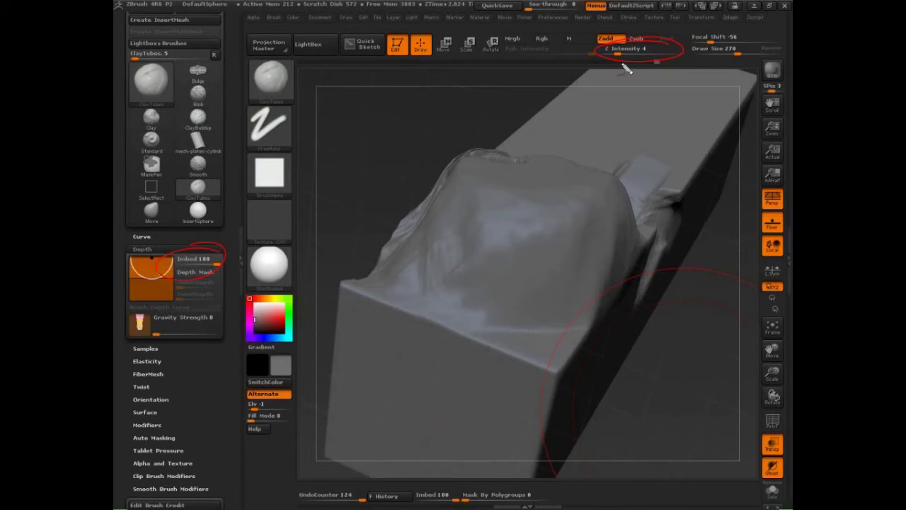
{"action": "left_click_drag", "start_coordinate": [623, 63], "coordinate": [641, 61]}
{"action": "key", "text": "ctrl+shift"}
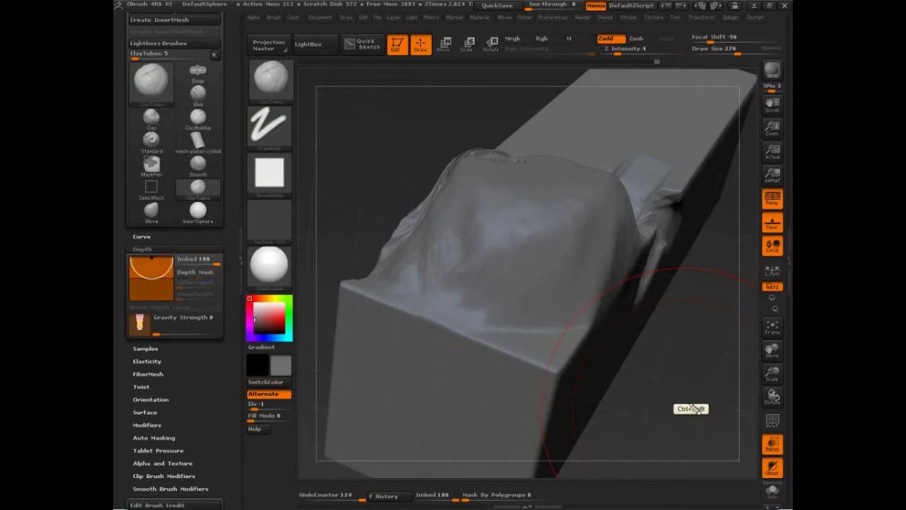
{"action": "left_click", "coordinate": [689, 405], "text": "ctrl+shift"}
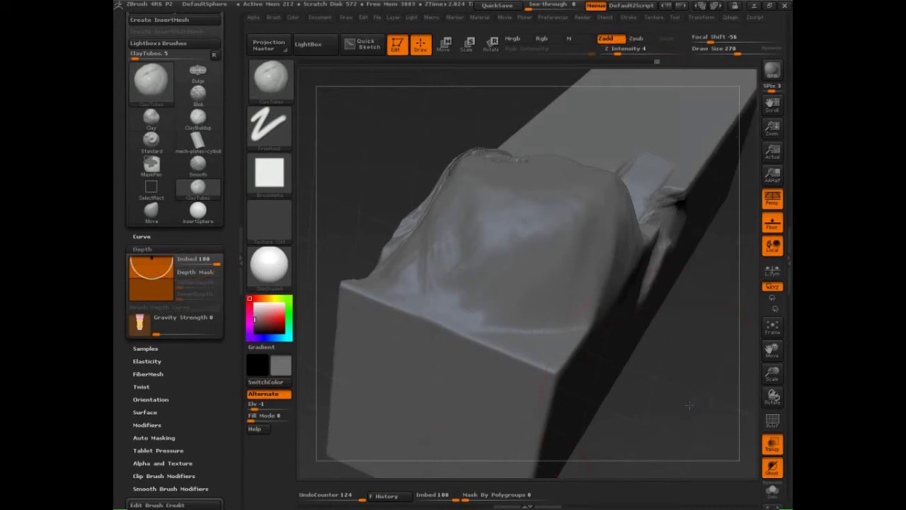
Step: Undo the large mound on the block's front face and set the brush's Draw Size to 97
{"action": "key", "text": "ctrl"}
{"action": "key", "text": "ctrl+shift"}
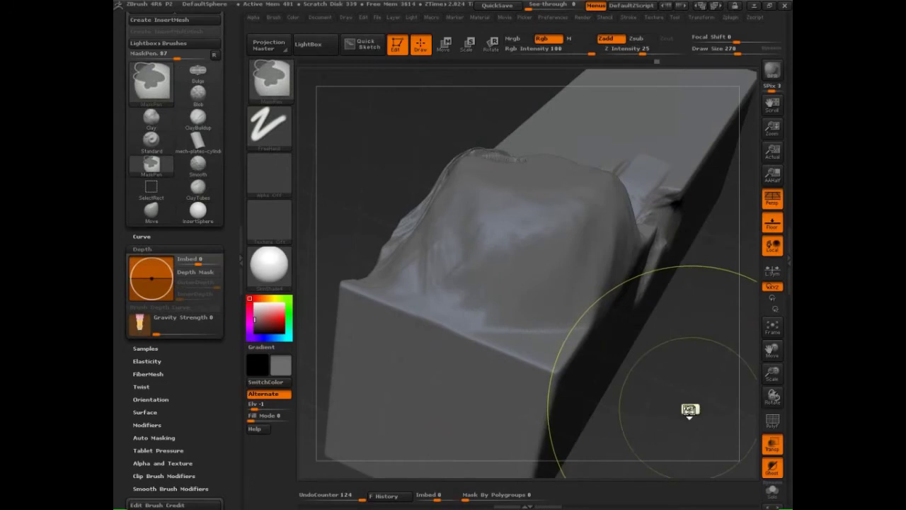
{"action": "key", "text": "ctrl+z"}
{"action": "mouse_move", "coordinate": [684, 393]}
{"action": "left_mouse_down"}
{"action": "mouse_move", "coordinate": [633, 371]}
{"action": "mouse_move", "coordinate": [670, 376]}
{"action": "left_mouse_up"}
{"action": "key", "text": "s"}
{"action": "mouse_move", "coordinate": [614, 298]}
{"action": "left_mouse_down"}
{"action": "mouse_move", "coordinate": [628, 288]}
{"action": "mouse_move", "coordinate": [643, 312]}
{"action": "mouse_move", "coordinate": [607, 338]}
{"action": "left_mouse_up"}
{"action": "key", "text": "s"}
{"action": "left_click", "coordinate": [494, 313]}
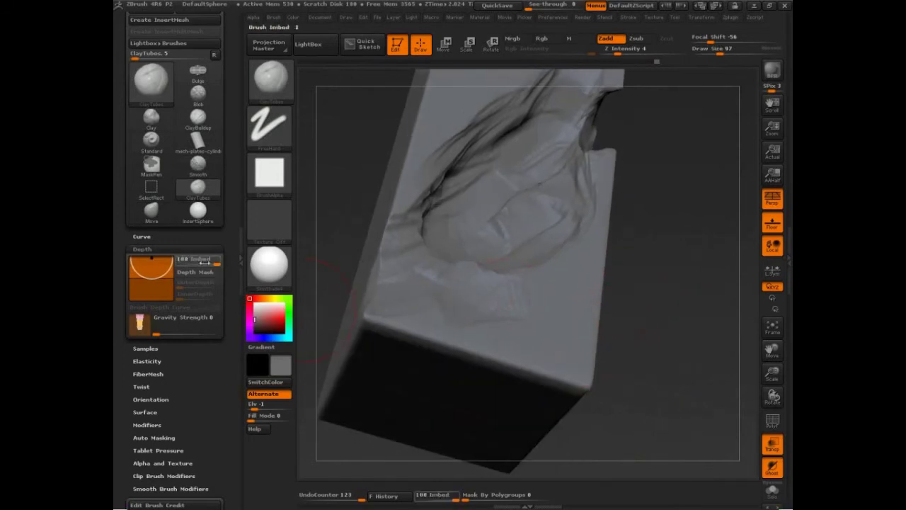
Step: Set the ClayTubes brush's depth Imbed to 31 and build up a ridge across the front face near the lower edge
{"action": "left_click_drag", "start_coordinate": [152, 262], "coordinate": [151, 283]}
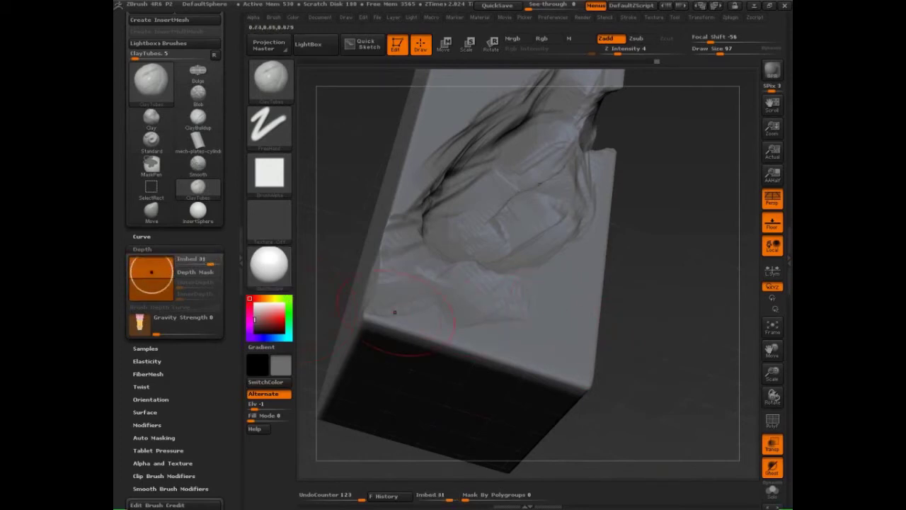
{"action": "left_click", "coordinate": [147, 349]}
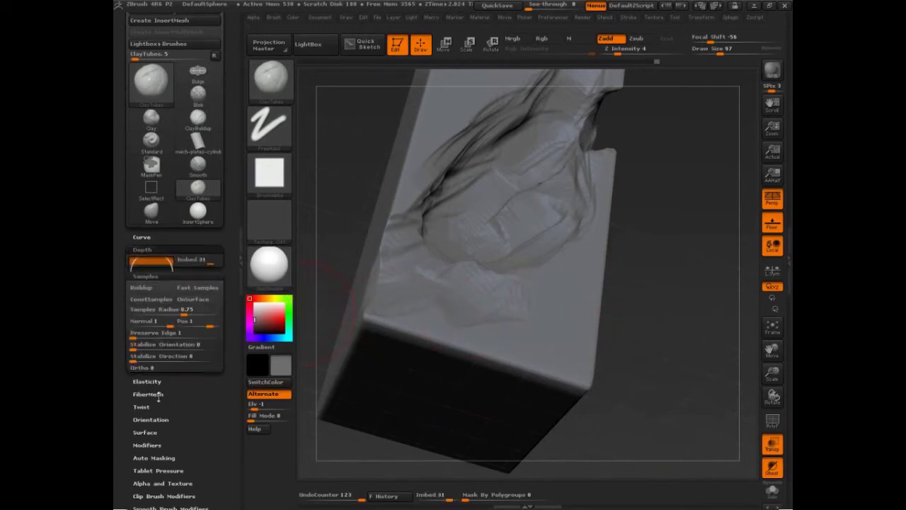
{"action": "left_click", "coordinate": [157, 252]}
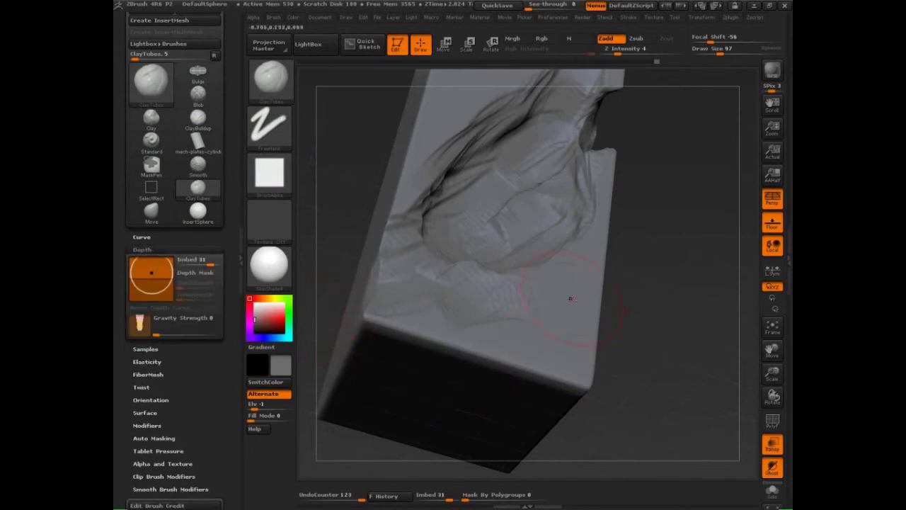
{"action": "mouse_move", "coordinate": [569, 299]}
{"action": "left_mouse_down"}
{"action": "mouse_move", "coordinate": [418, 300]}
{"action": "mouse_move", "coordinate": [514, 299]}
{"action": "mouse_move", "coordinate": [460, 300]}
{"action": "left_mouse_up"}
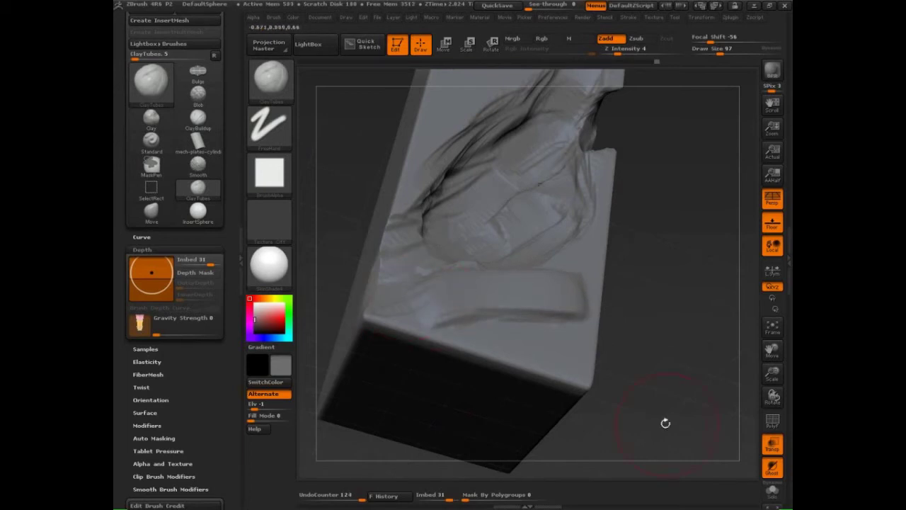
{"action": "mouse_move", "coordinate": [553, 294]}
{"action": "left_mouse_down"}
{"action": "mouse_move", "coordinate": [474, 291]}
{"action": "mouse_move", "coordinate": [556, 290]}
{"action": "mouse_move", "coordinate": [452, 279]}
{"action": "mouse_move", "coordinate": [560, 289]}
{"action": "mouse_move", "coordinate": [453, 291]}
{"action": "mouse_move", "coordinate": [525, 276]}
{"action": "mouse_move", "coordinate": [573, 292]}
{"action": "mouse_move", "coordinate": [514, 273]}
{"action": "mouse_move", "coordinate": [560, 290]}
{"action": "mouse_move", "coordinate": [453, 289]}
{"action": "mouse_move", "coordinate": [587, 284]}
{"action": "mouse_move", "coordinate": [470, 269]}
{"action": "mouse_move", "coordinate": [524, 277]}
{"action": "mouse_move", "coordinate": [489, 303]}
{"action": "mouse_move", "coordinate": [574, 304]}
{"action": "left_mouse_up"}
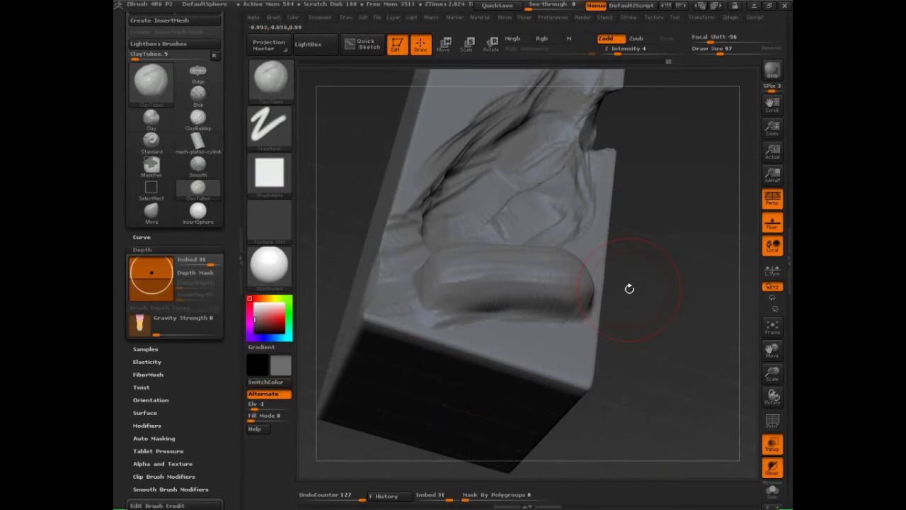
{"action": "key", "text": "ctrl+shift"}
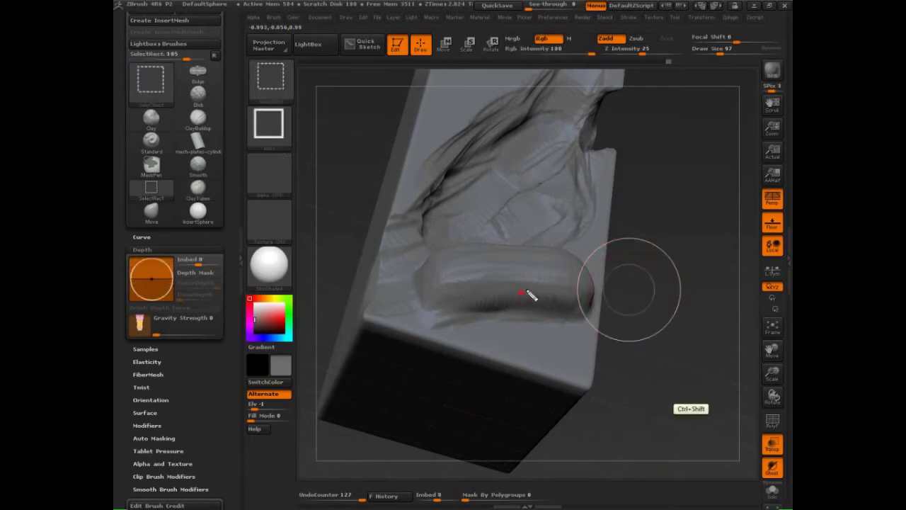
{"action": "mouse_move", "coordinate": [528, 275]}
{"action": "left_mouse_down"}
{"action": "mouse_move", "coordinate": [578, 280]}
{"action": "mouse_move", "coordinate": [545, 249]}
{"action": "mouse_move", "coordinate": [551, 236]}
{"action": "left_mouse_up"}
{"action": "left_click_drag", "start_coordinate": [535, 246], "coordinate": [554, 245]}
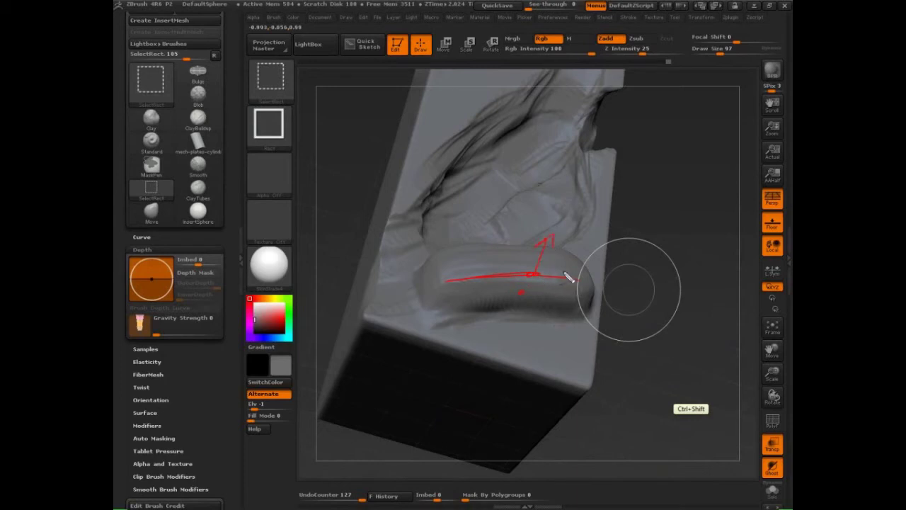
{"action": "left_click_drag", "start_coordinate": [569, 278], "coordinate": [579, 247]}
{"action": "left_click_drag", "start_coordinate": [571, 255], "coordinate": [583, 253]}
{"action": "left_click_drag", "start_coordinate": [143, 358], "coordinate": [150, 354]}
{"action": "mouse_move", "coordinate": [603, 288]}
{"action": "left_mouse_down"}
{"action": "mouse_move", "coordinate": [666, 278]}
{"action": "mouse_move", "coordinate": [453, 265]}
{"action": "left_mouse_up"}
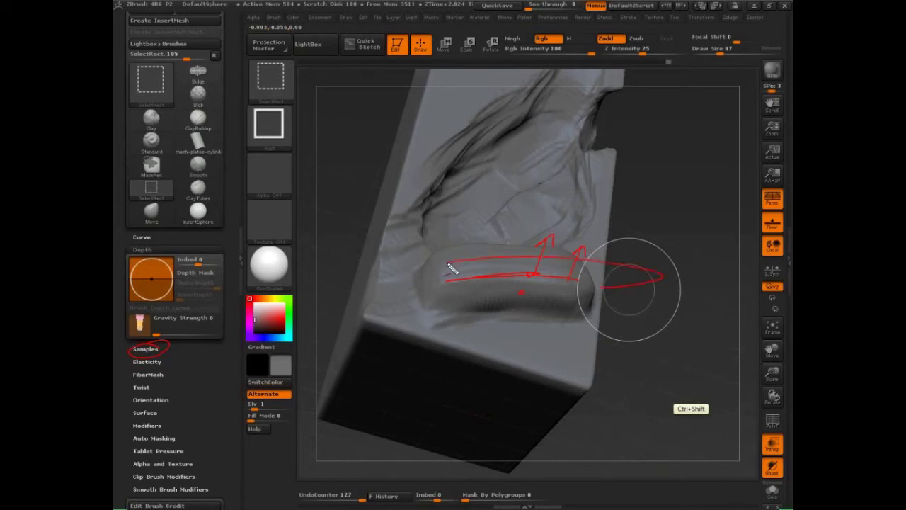
{"action": "mouse_move", "coordinate": [453, 265]}
{"action": "left_mouse_down"}
{"action": "mouse_move", "coordinate": [396, 247]}
{"action": "mouse_move", "coordinate": [629, 247]}
{"action": "mouse_move", "coordinate": [424, 216]}
{"action": "mouse_move", "coordinate": [662, 228]}
{"action": "left_mouse_up"}
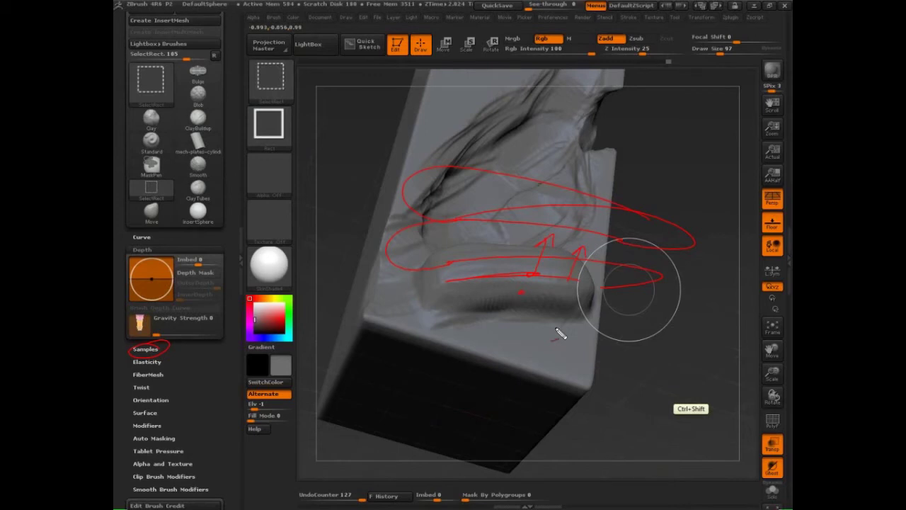
{"action": "key", "text": "Escape"}
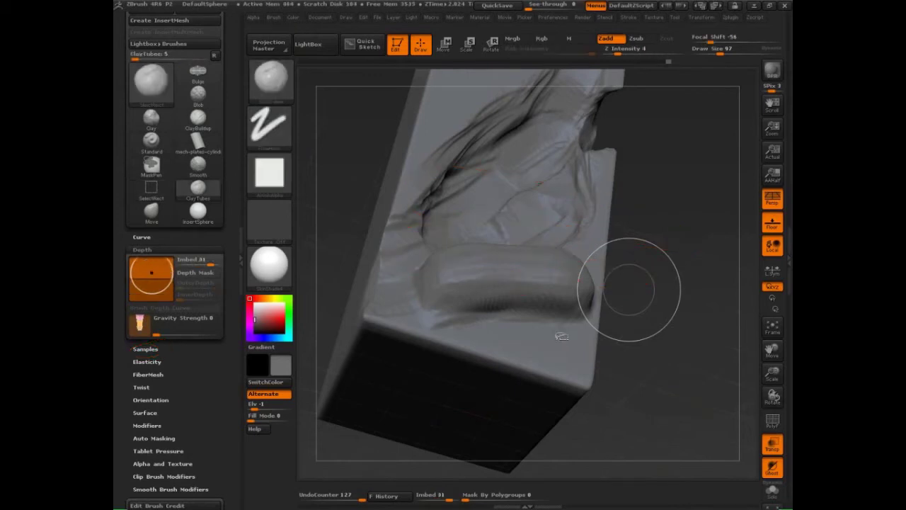
Step: Undo all the strokes that form the ridge near the front face's lower edge
{"action": "left_click_drag", "start_coordinate": [687, 395], "coordinate": [686, 398]}
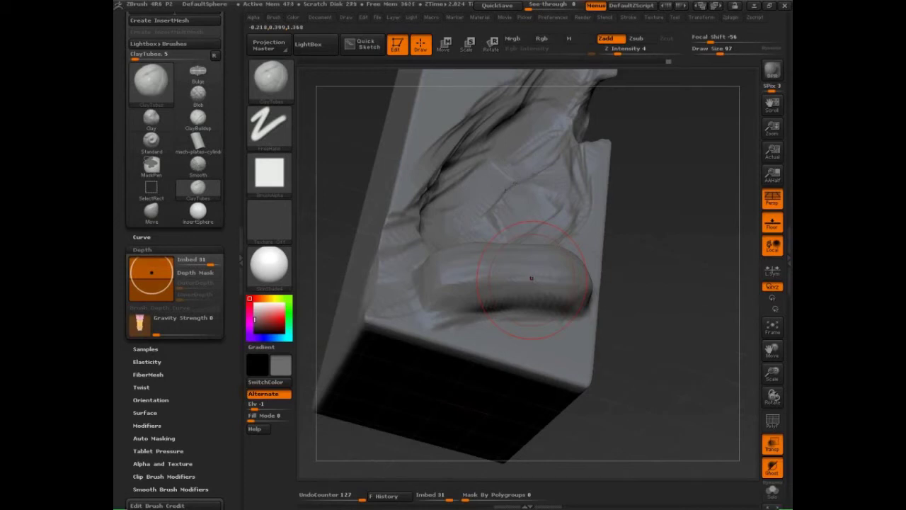
{"action": "key", "text": "ctrl"}
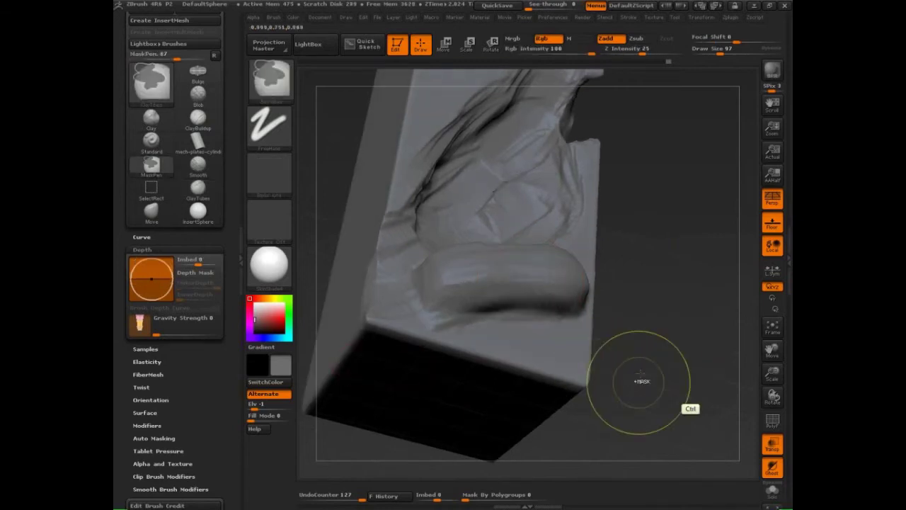
{"action": "key", "text": "ctrl+z"}
{"action": "key", "text": "ctrl+z"}
{"action": "key", "text": "ctrl+z"}
{"action": "key", "text": "ctrl+z"}
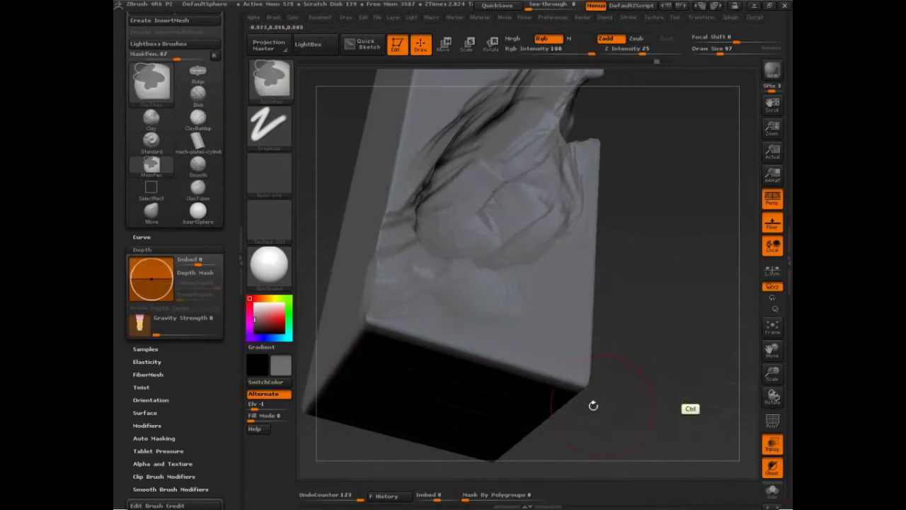
Step: Try the ClayTubes brush's Buildup sample option by sculpting a large rounded mound at Draw Size 131, and switch the option off
{"action": "left_click", "coordinate": [147, 349]}
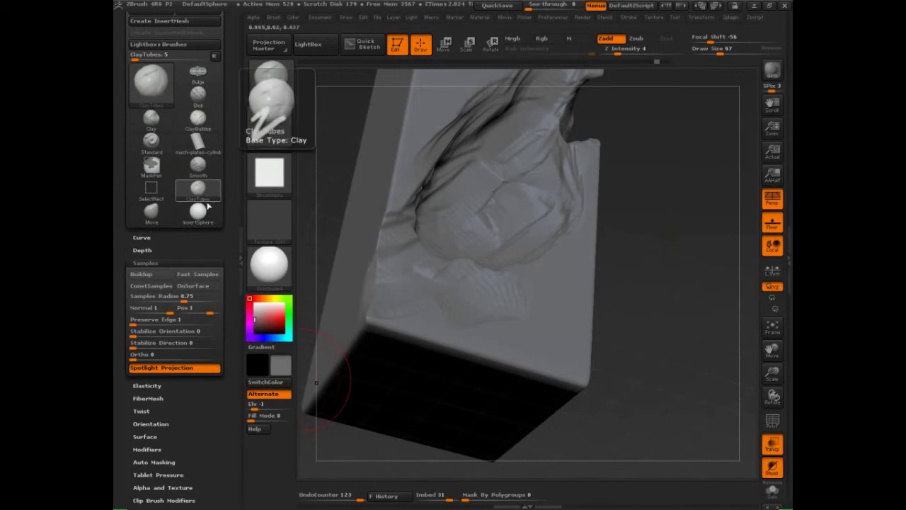
{"action": "left_click", "coordinate": [150, 275]}
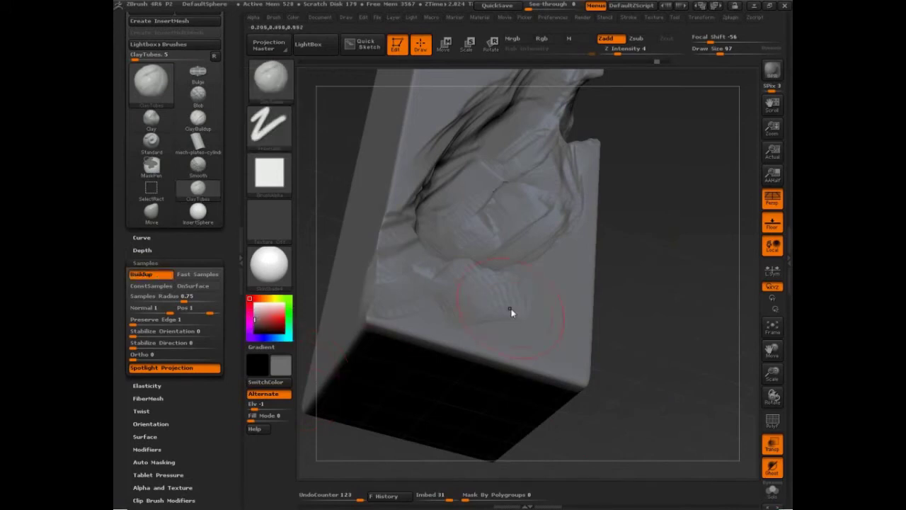
{"action": "mouse_move", "coordinate": [645, 349]}
{"action": "left_mouse_down"}
{"action": "mouse_move", "coordinate": [654, 356]}
{"action": "mouse_move", "coordinate": [464, 294]}
{"action": "mouse_move", "coordinate": [542, 290]}
{"action": "mouse_move", "coordinate": [439, 298]}
{"action": "mouse_move", "coordinate": [560, 304]}
{"action": "mouse_move", "coordinate": [585, 313]}
{"action": "mouse_move", "coordinate": [499, 329]}
{"action": "mouse_move", "coordinate": [584, 329]}
{"action": "mouse_move", "coordinate": [510, 340]}
{"action": "mouse_move", "coordinate": [524, 327]}
{"action": "mouse_move", "coordinate": [485, 308]}
{"action": "mouse_move", "coordinate": [425, 329]}
{"action": "mouse_move", "coordinate": [396, 318]}
{"action": "mouse_move", "coordinate": [460, 336]}
{"action": "mouse_move", "coordinate": [566, 344]}
{"action": "mouse_move", "coordinate": [546, 333]}
{"action": "mouse_move", "coordinate": [585, 311]}
{"action": "mouse_move", "coordinate": [507, 333]}
{"action": "mouse_move", "coordinate": [485, 290]}
{"action": "mouse_move", "coordinate": [580, 340]}
{"action": "mouse_move", "coordinate": [660, 331]}
{"action": "mouse_move", "coordinate": [668, 379]}
{"action": "left_mouse_up"}
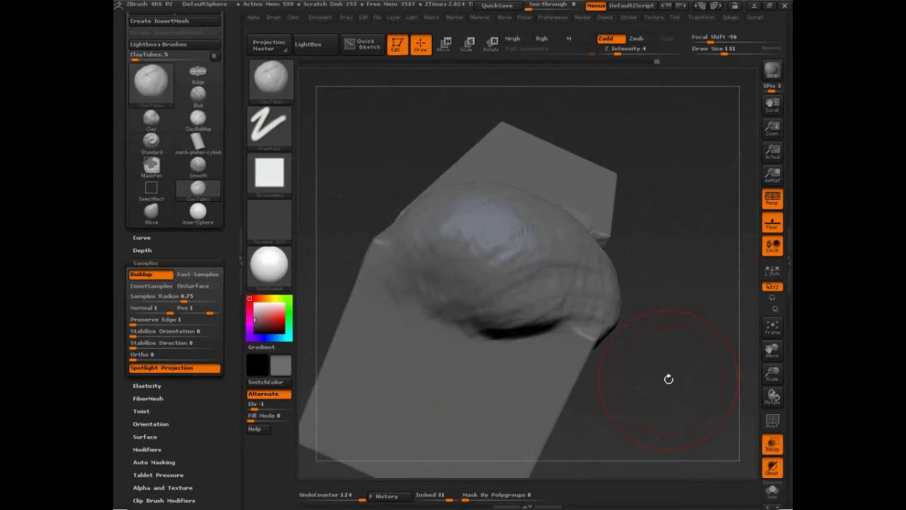
{"action": "left_click_drag", "start_coordinate": [678, 394], "coordinate": [678, 391]}
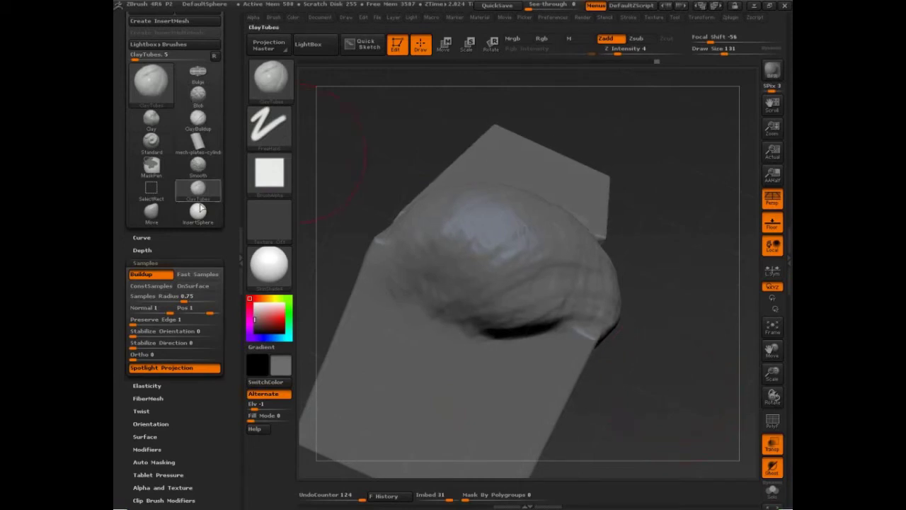
{"action": "left_click", "coordinate": [152, 274]}
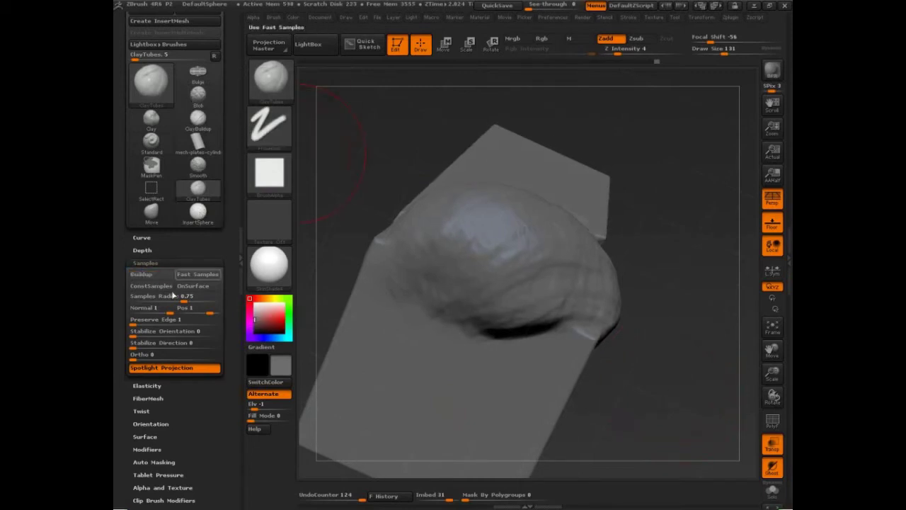
Step: Compare the sample settings of the Clay, ClayTubes and ClayBuildup brushes and make ClayBuildup the active brush
{"action": "left_click", "coordinate": [285, 95]}
{"action": "left_click", "coordinate": [370, 132]}
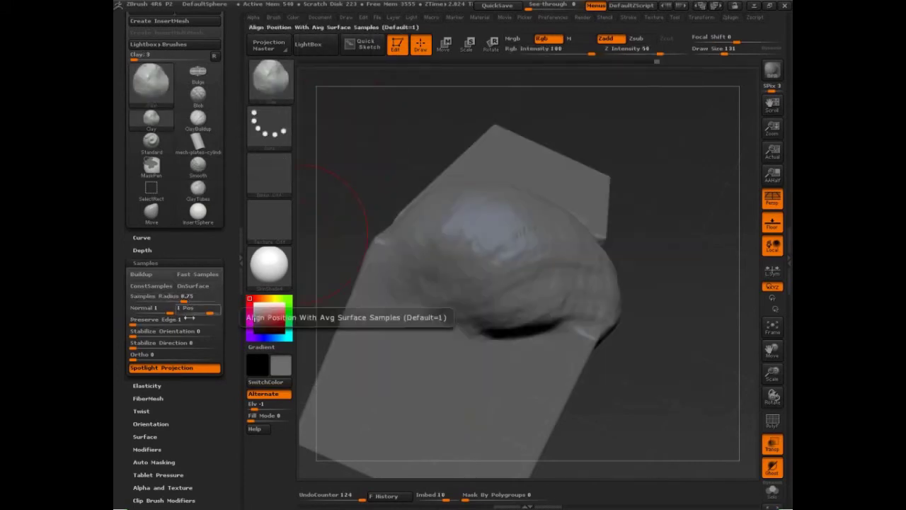
{"action": "left_click", "coordinate": [198, 119]}
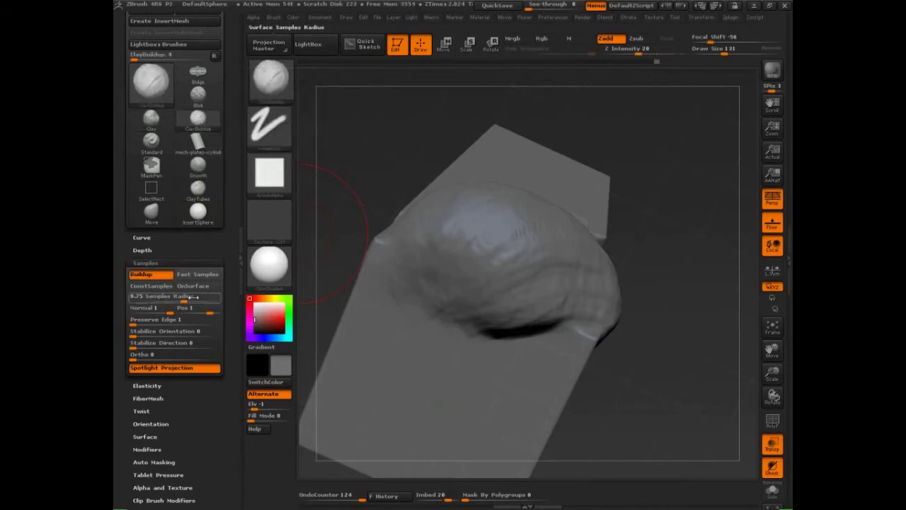
{"action": "left_click", "coordinate": [197, 188]}
{"action": "left_click", "coordinate": [198, 118]}
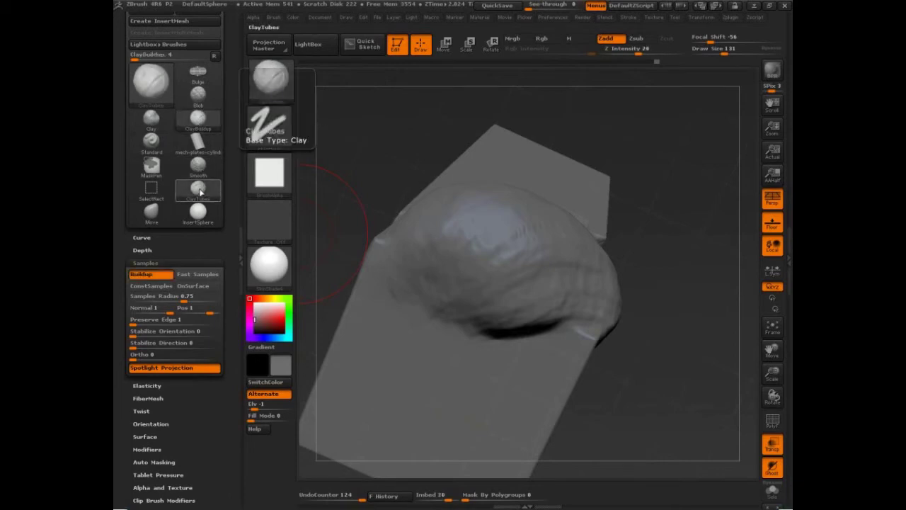
{"action": "left_click", "coordinate": [152, 120]}
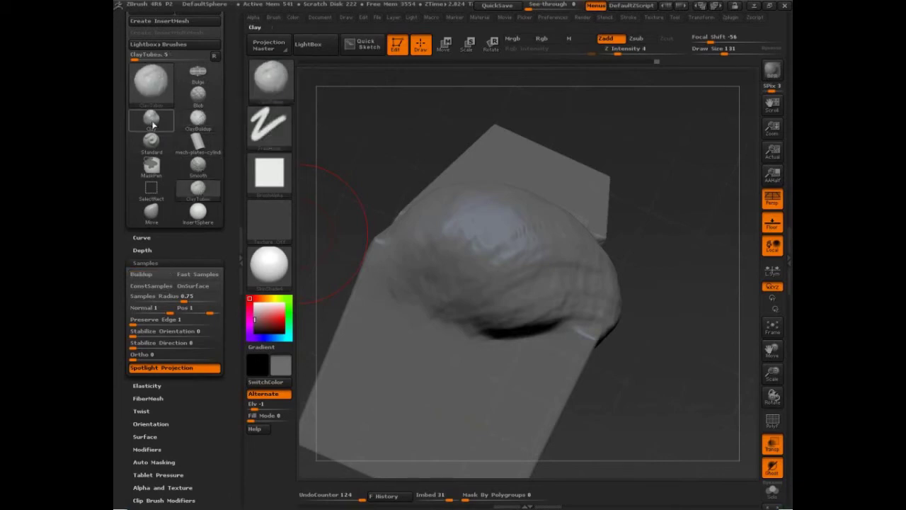
{"action": "left_click", "coordinate": [198, 122]}
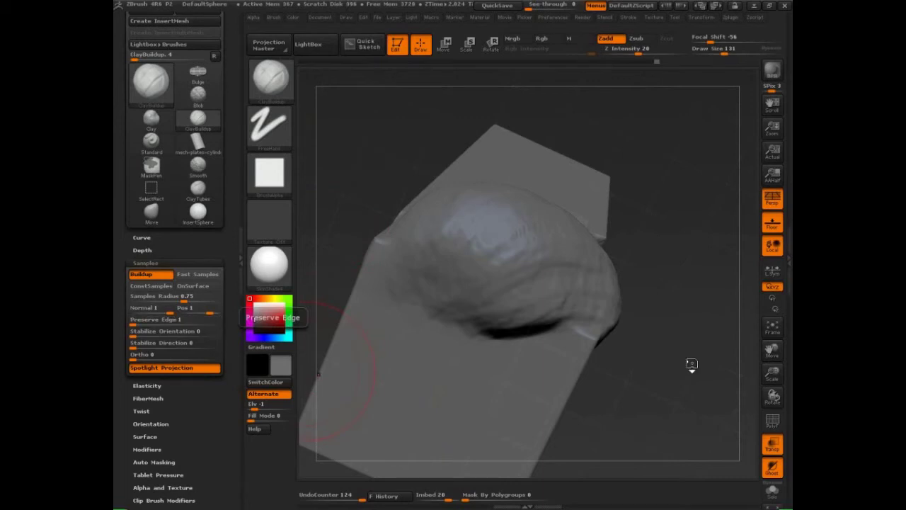
Step: Undo the large rounded mound on the block's front face
{"action": "key", "text": "ctrl+z"}
{"action": "key", "text": "ctrl+z"}
{"action": "key", "text": "ctrl+z"}
{"action": "key", "text": "ctrl+z"}
{"action": "key", "text": "ctrl+z"}
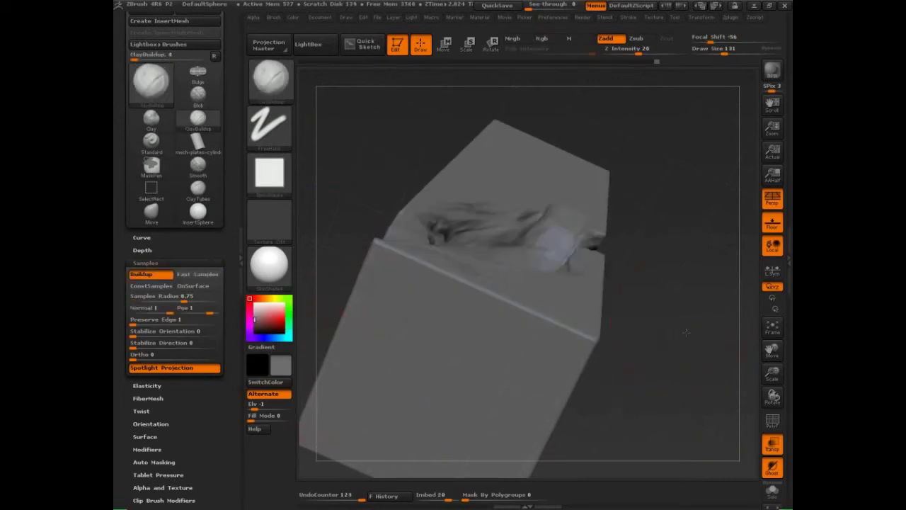
{"action": "left_click_drag", "start_coordinate": [685, 330], "coordinate": [683, 395]}
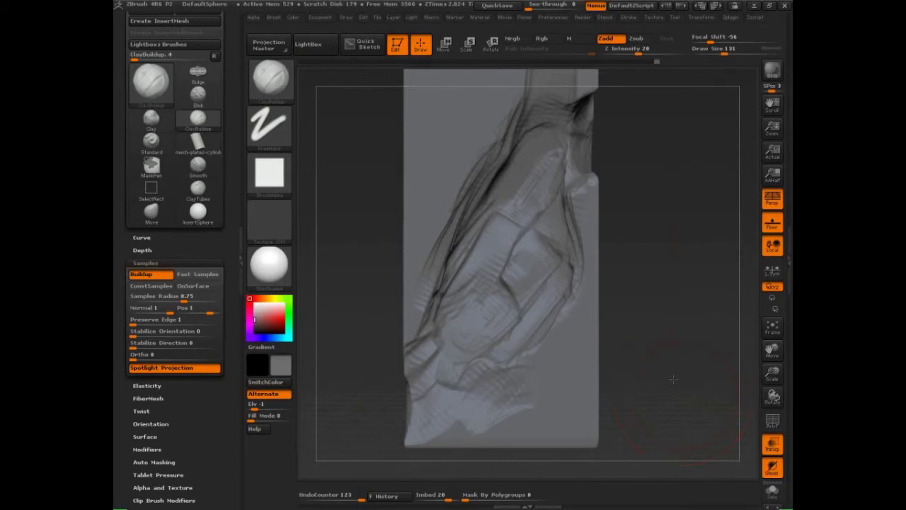
Step: Carve diagonal ClayBuildup strokes into the lower part of the block's blank face at Draw Size 42, and open the brush's Tablet Pressure settings
{"action": "left_click_drag", "start_coordinate": [683, 394], "coordinate": [658, 367]}
{"action": "left_click_drag", "start_coordinate": [598, 356], "coordinate": [625, 336], "text": "alt"}
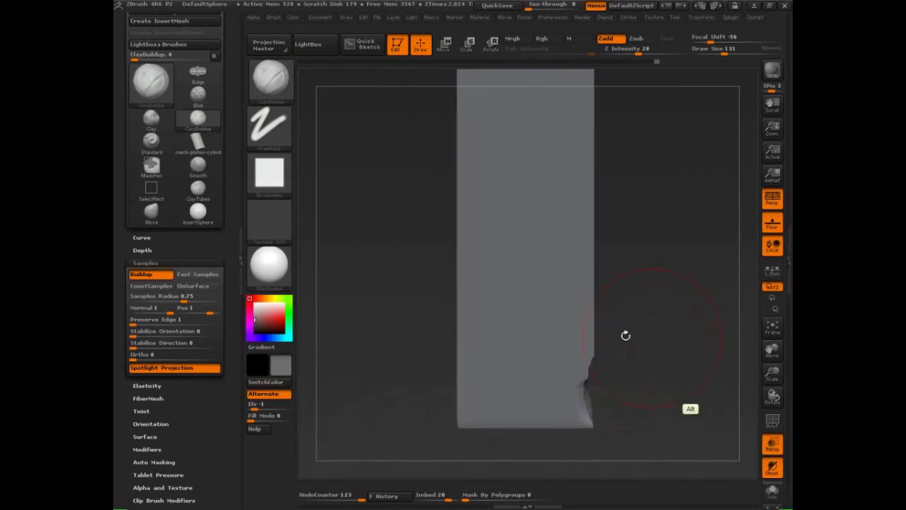
{"action": "key", "text": "s"}
{"action": "mouse_move", "coordinate": [536, 290]}
{"action": "left_mouse_down"}
{"action": "mouse_move", "coordinate": [555, 319]}
{"action": "mouse_move", "coordinate": [577, 301]}
{"action": "mouse_move", "coordinate": [493, 394]}
{"action": "mouse_move", "coordinate": [538, 261]}
{"action": "mouse_move", "coordinate": [513, 272]}
{"action": "mouse_move", "coordinate": [483, 331]}
{"action": "mouse_move", "coordinate": [514, 319]}
{"action": "left_mouse_up"}
{"action": "key", "text": "s"}
{"action": "mouse_move", "coordinate": [530, 206]}
{"action": "left_mouse_down", "text": "alt"}
{"action": "mouse_move", "coordinate": [558, 166]}
{"action": "mouse_move", "coordinate": [530, 262]}
{"action": "left_mouse_up", "text": "alt"}
{"action": "left_click_drag", "start_coordinate": [204, 439], "coordinate": [204, 429]}
{"action": "left_click", "coordinate": [158, 466]}
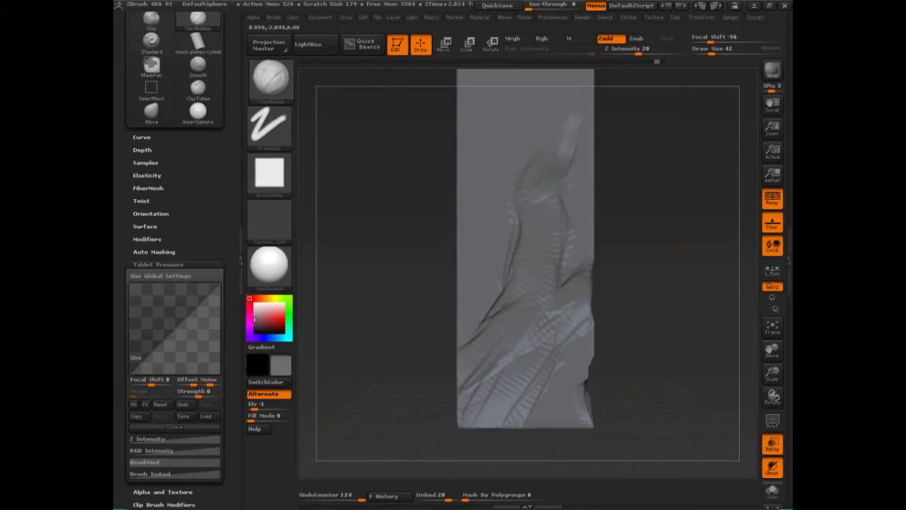
Step: Carve overlapping folds along the whole height of the face with ClayBuildup, using a larger Draw Size and mainly subtractive strokes
{"action": "left_click_drag", "start_coordinate": [554, 162], "coordinate": [541, 180]}
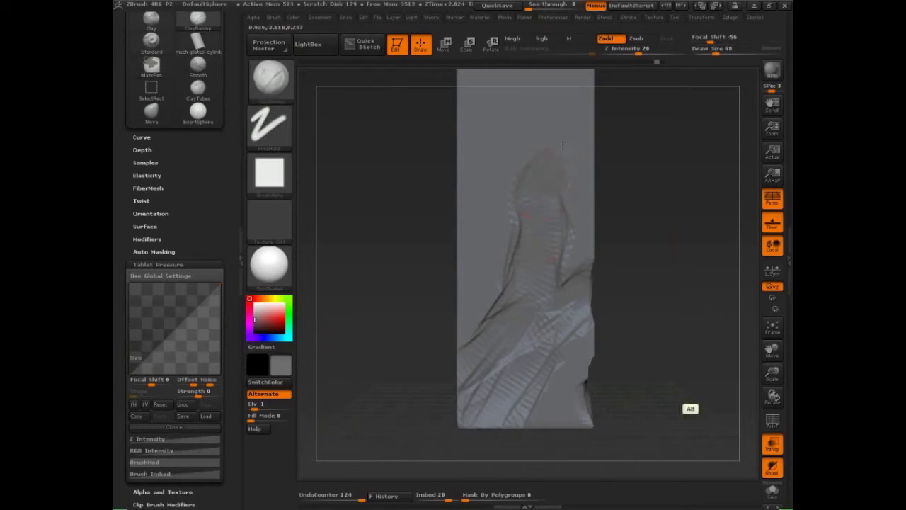
{"action": "mouse_move", "coordinate": [562, 145]}
{"action": "left_mouse_down", "text": "alt"}
{"action": "mouse_move", "coordinate": [573, 131]}
{"action": "mouse_move", "coordinate": [521, 175]}
{"action": "mouse_move", "coordinate": [544, 237]}
{"action": "left_mouse_up", "text": "alt"}
{"action": "left_click_drag", "start_coordinate": [550, 193], "coordinate": [543, 218], "text": "alt"}
{"action": "mouse_move", "coordinate": [571, 150]}
{"action": "left_mouse_down", "text": "alt"}
{"action": "mouse_move", "coordinate": [588, 140]}
{"action": "mouse_move", "coordinate": [592, 95]}
{"action": "left_mouse_up", "text": "alt"}
{"action": "left_click_drag", "start_coordinate": [544, 191], "coordinate": [540, 345], "text": "alt"}
{"action": "left_click_drag", "start_coordinate": [581, 303], "coordinate": [548, 334], "text": "alt"}
{"action": "mouse_move", "coordinate": [591, 275]}
{"action": "left_mouse_down", "text": "alt"}
{"action": "mouse_move", "coordinate": [545, 310]}
{"action": "mouse_move", "coordinate": [510, 370]}
{"action": "left_mouse_up", "text": "alt"}
{"action": "left_click_drag", "start_coordinate": [503, 291], "coordinate": [488, 309], "text": "alt"}
{"action": "mouse_move", "coordinate": [527, 345]}
{"action": "left_mouse_down", "text": "alt"}
{"action": "mouse_move", "coordinate": [516, 360]}
{"action": "mouse_move", "coordinate": [498, 354]}
{"action": "left_mouse_up", "text": "alt"}
{"action": "mouse_move", "coordinate": [507, 405]}
{"action": "left_mouse_down"}
{"action": "mouse_move", "coordinate": [536, 356]}
{"action": "mouse_move", "coordinate": [516, 369]}
{"action": "mouse_move", "coordinate": [508, 409]}
{"action": "left_mouse_up"}
{"action": "left_click_drag", "start_coordinate": [498, 219], "coordinate": [485, 281], "text": "alt"}
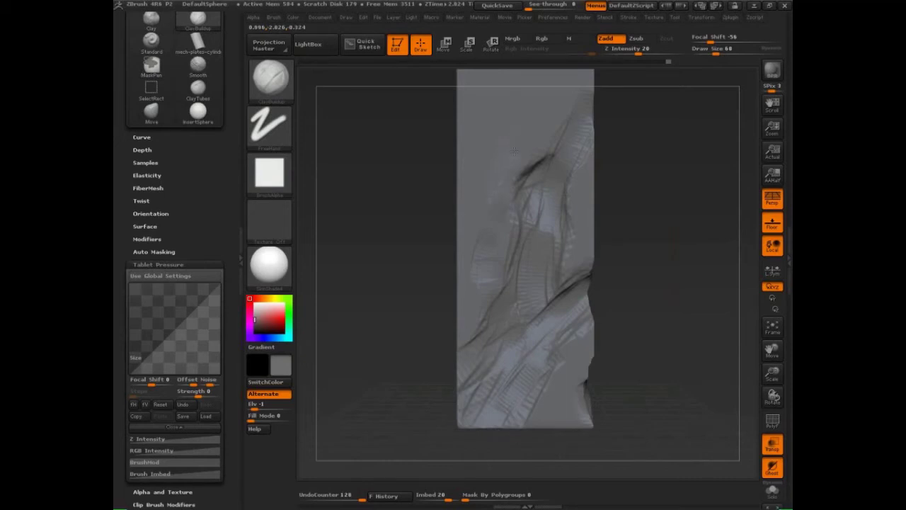
{"action": "mouse_move", "coordinate": [498, 131]}
{"action": "left_mouse_down", "text": "alt"}
{"action": "mouse_move", "coordinate": [509, 223]}
{"action": "mouse_move", "coordinate": [500, 265]}
{"action": "left_mouse_up", "text": "alt"}
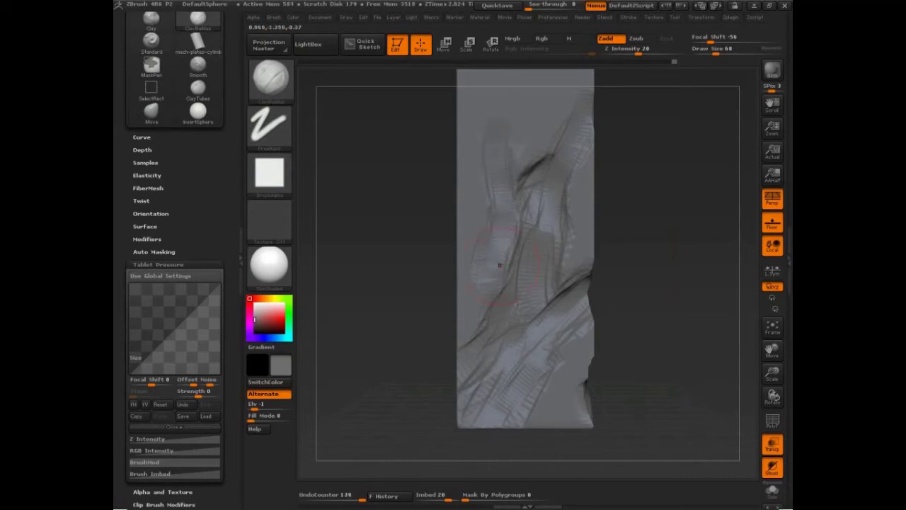
Step: Inspect the carved face from several angles and make ClayTubes the active brush
{"action": "left_click_drag", "start_coordinate": [680, 301], "coordinate": [686, 320]}
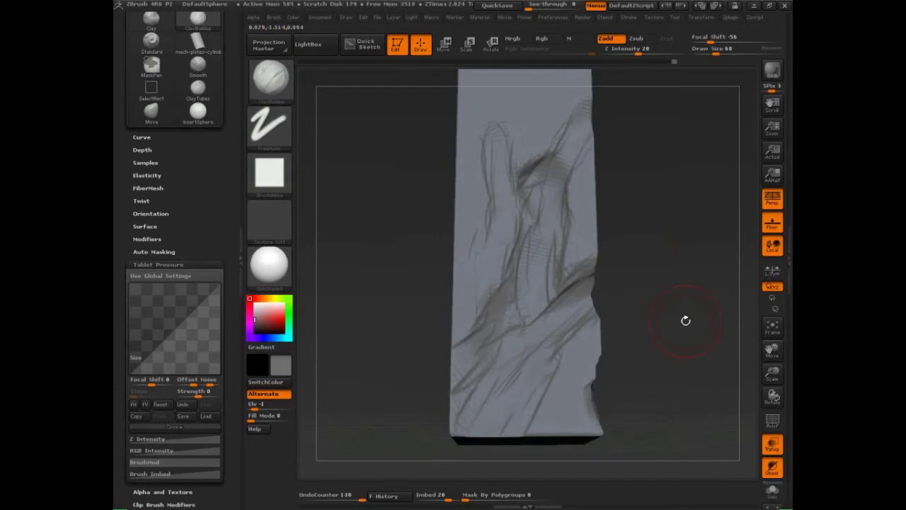
{"action": "mouse_move", "coordinate": [684, 314]}
{"action": "left_mouse_down"}
{"action": "mouse_move", "coordinate": [668, 372]}
{"action": "mouse_move", "coordinate": [689, 407]}
{"action": "mouse_move", "coordinate": [650, 389]}
{"action": "left_mouse_up"}
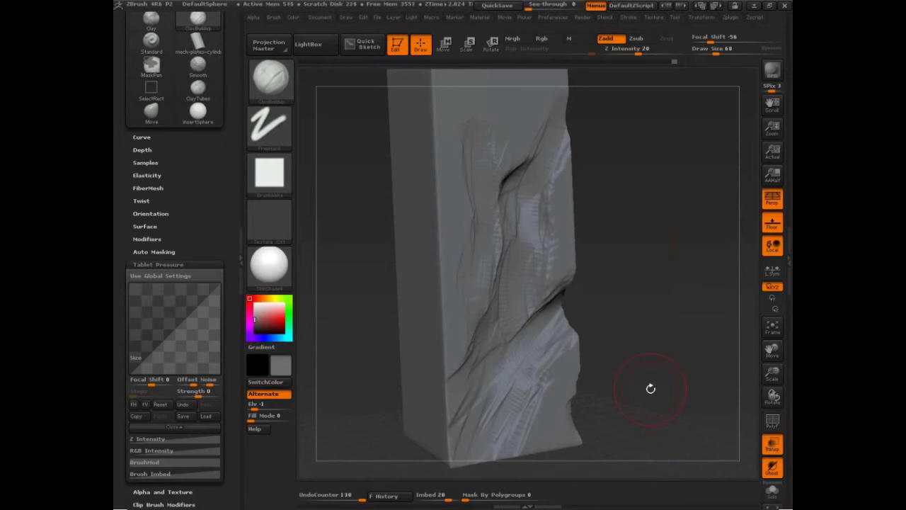
{"action": "mouse_move", "coordinate": [651, 388]}
{"action": "left_mouse_down"}
{"action": "mouse_move", "coordinate": [676, 358]}
{"action": "mouse_move", "coordinate": [690, 376]}
{"action": "mouse_move", "coordinate": [684, 338]}
{"action": "left_mouse_up"}
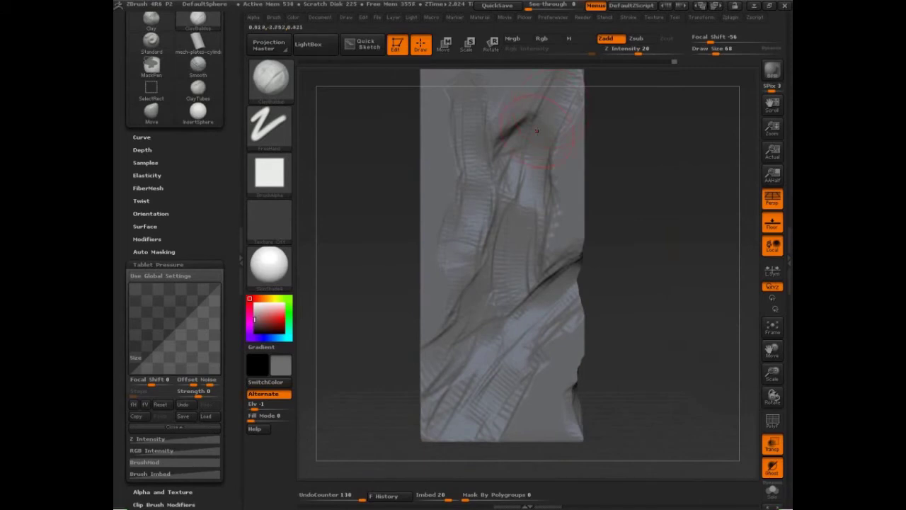
{"action": "key", "text": "b"}
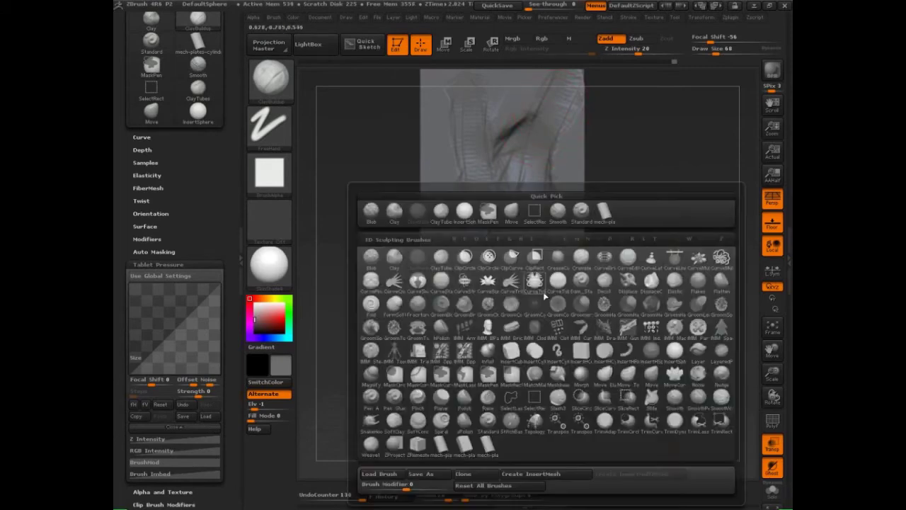
{"action": "key", "text": "c"}
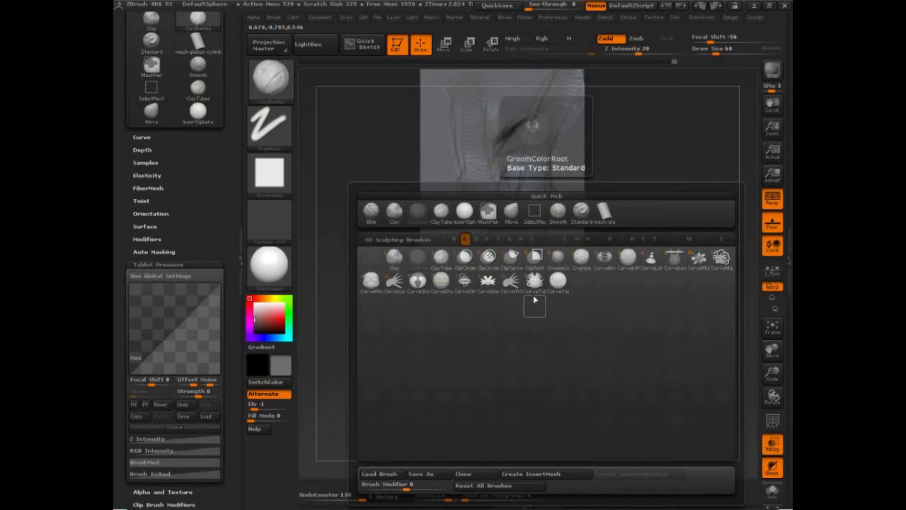
{"action": "key", "text": "t"}
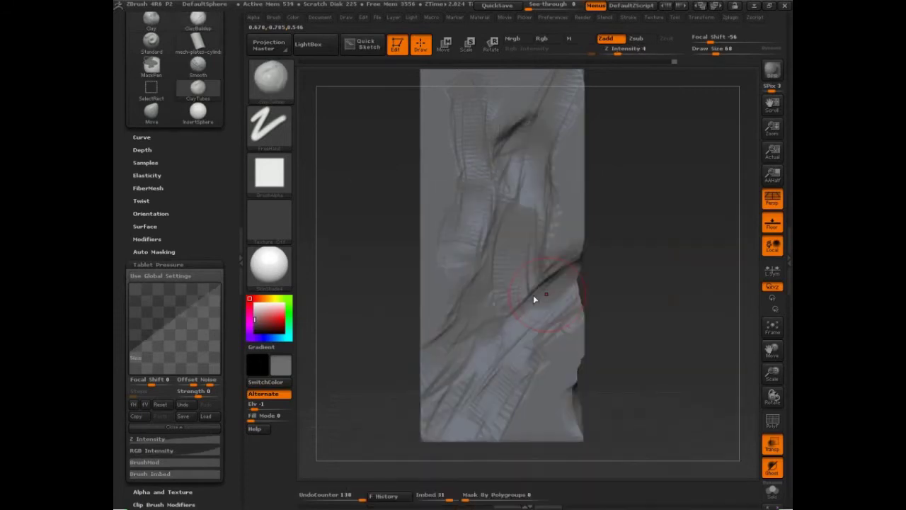
Step: Rework the diagonal folds on the middle and lower face with ClayTubes strokes at Draw Size 72, shaping a rounded overhanging bulge
{"action": "mouse_move", "coordinate": [645, 346]}
{"action": "left_mouse_down", "text": "alt"}
{"action": "mouse_move", "coordinate": [690, 409]}
{"action": "mouse_move", "coordinate": [690, 439]}
{"action": "mouse_move", "coordinate": [638, 284]}
{"action": "left_mouse_up", "text": "alt"}
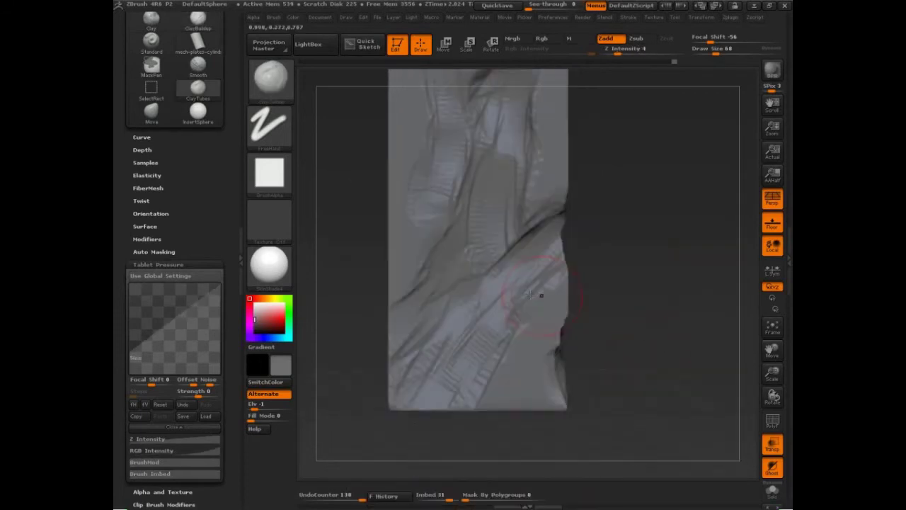
{"action": "key", "text": "bracketright"}
{"action": "left_click_drag", "start_coordinate": [539, 249], "coordinate": [501, 278], "text": "alt"}
{"action": "mouse_move", "coordinate": [473, 327]}
{"action": "left_mouse_down", "text": "alt"}
{"action": "mouse_move", "coordinate": [427, 394]}
{"action": "mouse_move", "coordinate": [410, 391]}
{"action": "left_mouse_up", "text": "alt"}
{"action": "mouse_move", "coordinate": [618, 327]}
{"action": "left_mouse_down"}
{"action": "mouse_move", "coordinate": [632, 338]}
{"action": "mouse_move", "coordinate": [648, 323]}
{"action": "mouse_move", "coordinate": [687, 409]}
{"action": "left_mouse_up"}
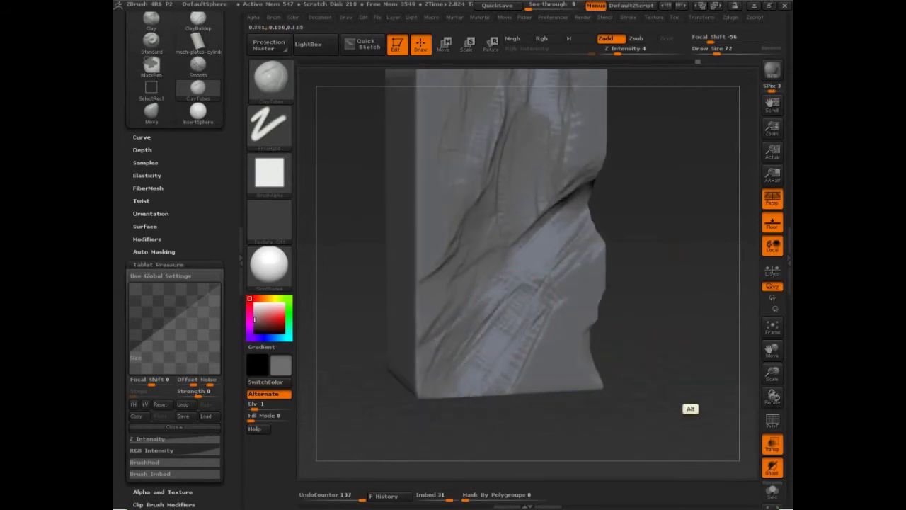
{"action": "left_click_drag", "start_coordinate": [521, 248], "coordinate": [499, 303], "text": "alt"}
{"action": "left_click_drag", "start_coordinate": [523, 163], "coordinate": [492, 273]}
{"action": "mouse_move", "coordinate": [512, 205]}
{"action": "left_mouse_down"}
{"action": "mouse_move", "coordinate": [491, 273]}
{"action": "mouse_move", "coordinate": [527, 176]}
{"action": "mouse_move", "coordinate": [538, 94]}
{"action": "left_mouse_up"}
{"action": "left_click_drag", "start_coordinate": [651, 178], "coordinate": [638, 222], "text": "alt"}
{"action": "left_click_drag", "start_coordinate": [528, 101], "coordinate": [517, 204], "text": "alt"}
{"action": "left_click_drag", "start_coordinate": [659, 225], "coordinate": [664, 195]}
{"action": "left_click", "coordinate": [660, 305], "text": "ctrl+shift"}
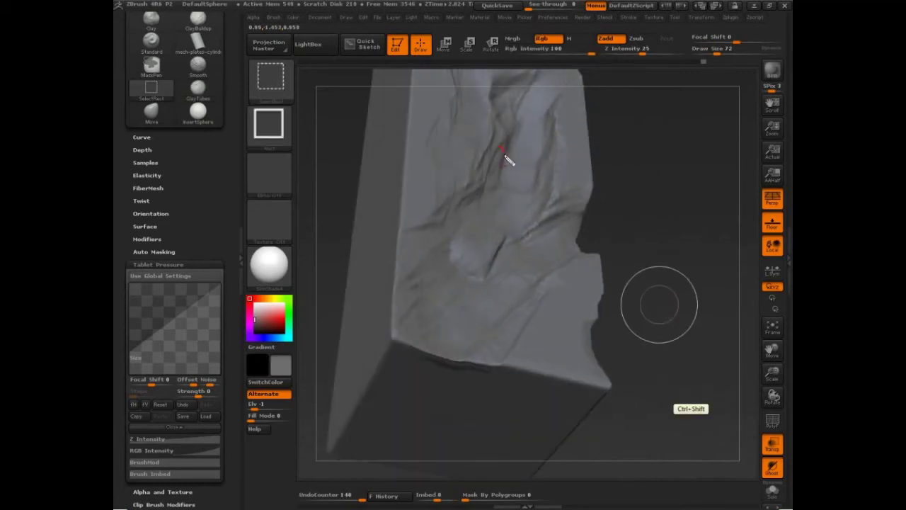
{"action": "mouse_move", "coordinate": [509, 160]}
{"action": "left_mouse_down", "text": "ctrl+shift"}
{"action": "mouse_move", "coordinate": [541, 172]}
{"action": "mouse_move", "coordinate": [564, 148]}
{"action": "left_mouse_up", "text": "ctrl+shift"}
{"action": "mouse_move", "coordinate": [503, 234]}
{"action": "left_mouse_down", "text": "ctrl+shift"}
{"action": "mouse_move", "coordinate": [470, 251]}
{"action": "mouse_move", "coordinate": [455, 272]}
{"action": "left_mouse_up", "text": "ctrl+shift"}
{"action": "left_click_drag", "start_coordinate": [674, 326], "coordinate": [661, 344]}
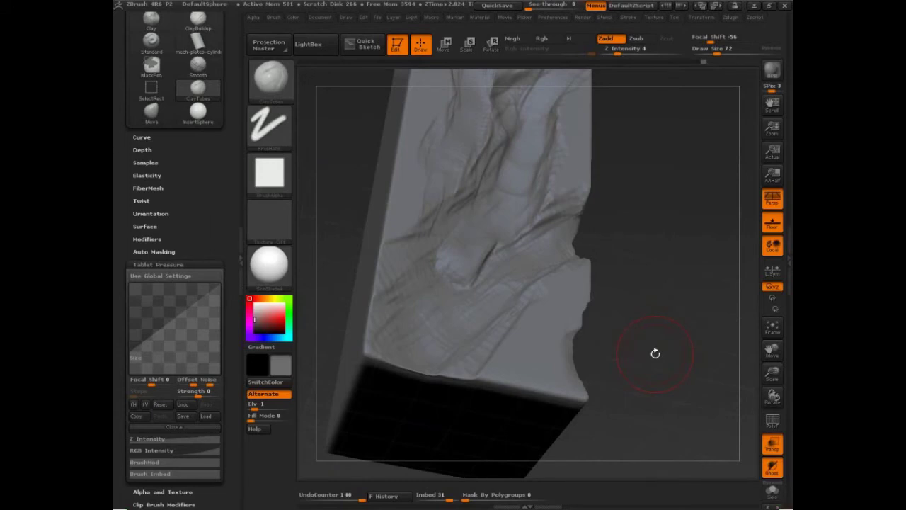
{"action": "left_click_drag", "start_coordinate": [668, 339], "coordinate": [664, 374]}
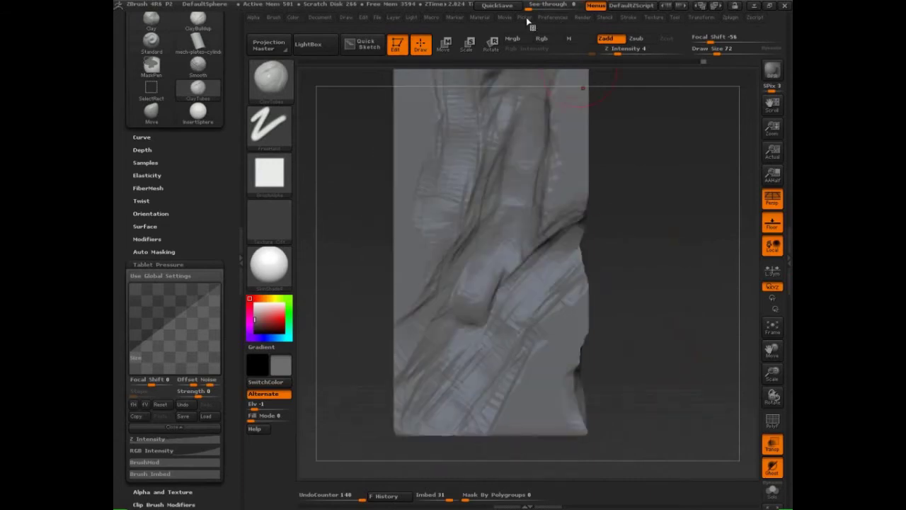
Step: Set the Picker's orientation mode to Once Ori
{"action": "mouse_move", "coordinate": [528, 19]}
{"action": "left_click", "coordinate": [563, 51]}
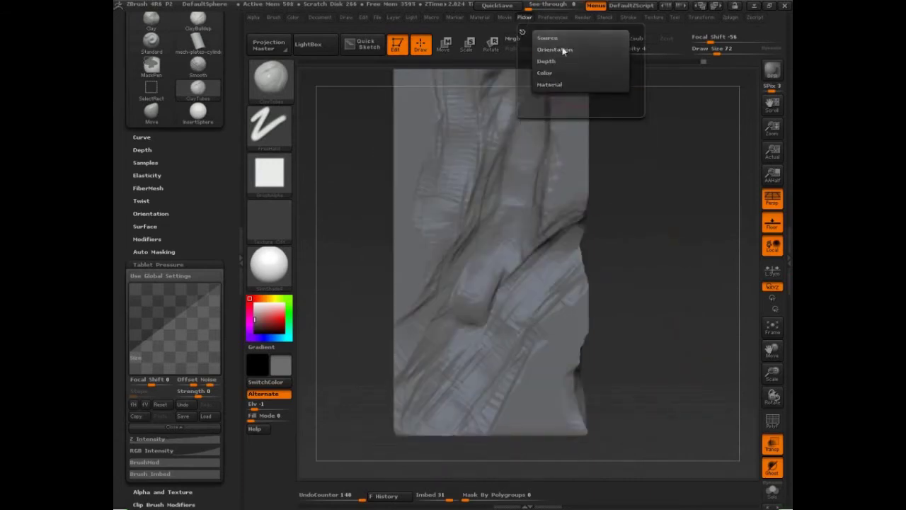
{"action": "left_click", "coordinate": [564, 51]}
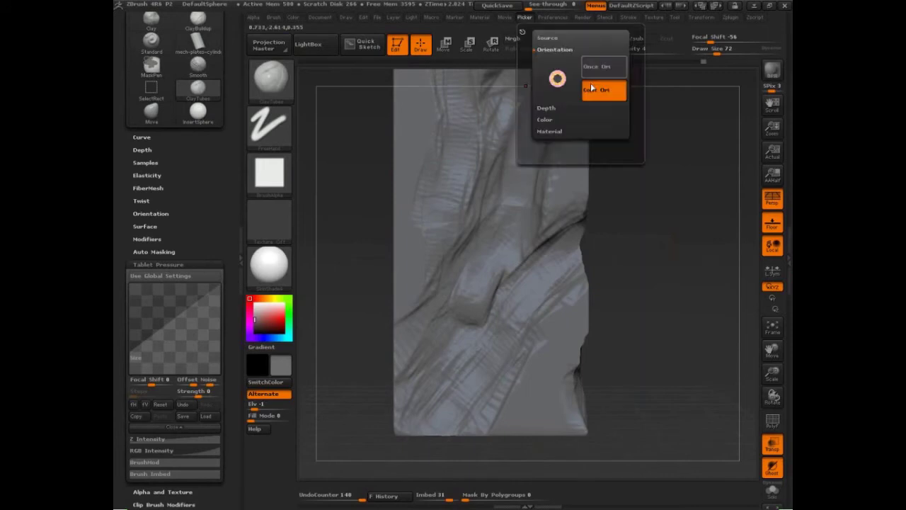
{"action": "left_click", "coordinate": [601, 67]}
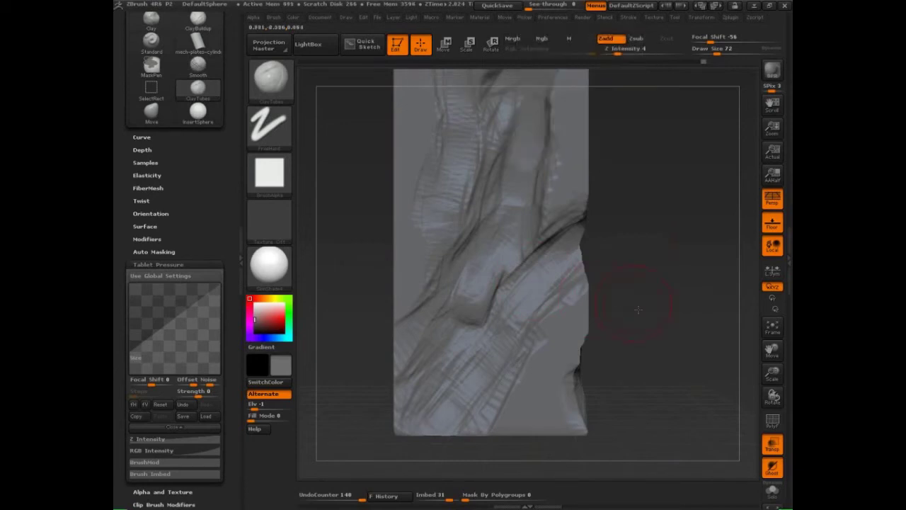
Step: Carve a ClayTubes stroke from the block's notched edge inward across the diagonal ridge, following the orientation of its starting point
{"action": "mouse_move", "coordinate": [644, 314]}
{"action": "left_mouse_down"}
{"action": "mouse_move", "coordinate": [684, 340]}
{"action": "mouse_move", "coordinate": [672, 262]}
{"action": "mouse_move", "coordinate": [659, 256]}
{"action": "left_mouse_up"}
{"action": "left_click_drag", "start_coordinate": [571, 263], "coordinate": [559, 213]}
{"action": "left_click_drag", "start_coordinate": [556, 228], "coordinate": [575, 230]}
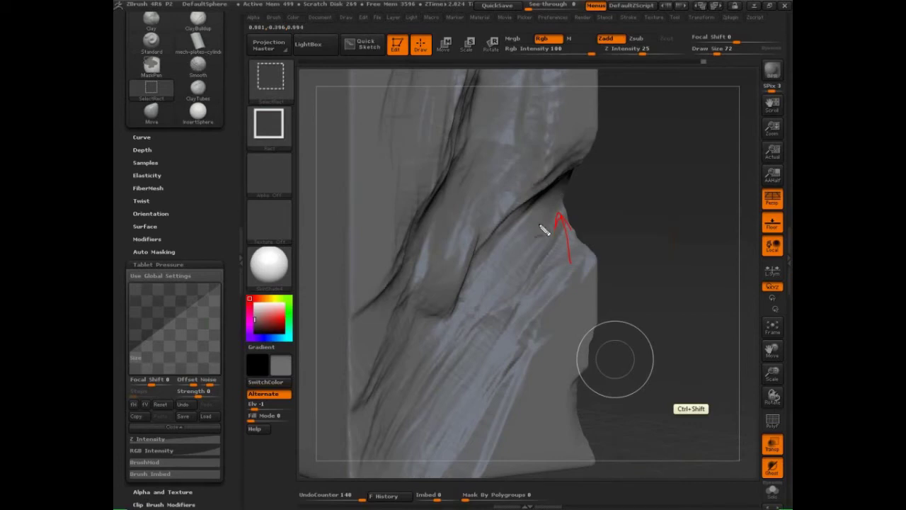
{"action": "mouse_move", "coordinate": [535, 219]}
{"action": "left_mouse_down"}
{"action": "mouse_move", "coordinate": [617, 220]}
{"action": "mouse_move", "coordinate": [613, 227]}
{"action": "left_mouse_up"}
{"action": "left_click_drag", "start_coordinate": [614, 216], "coordinate": [626, 221]}
{"action": "key", "text": "Escape"}
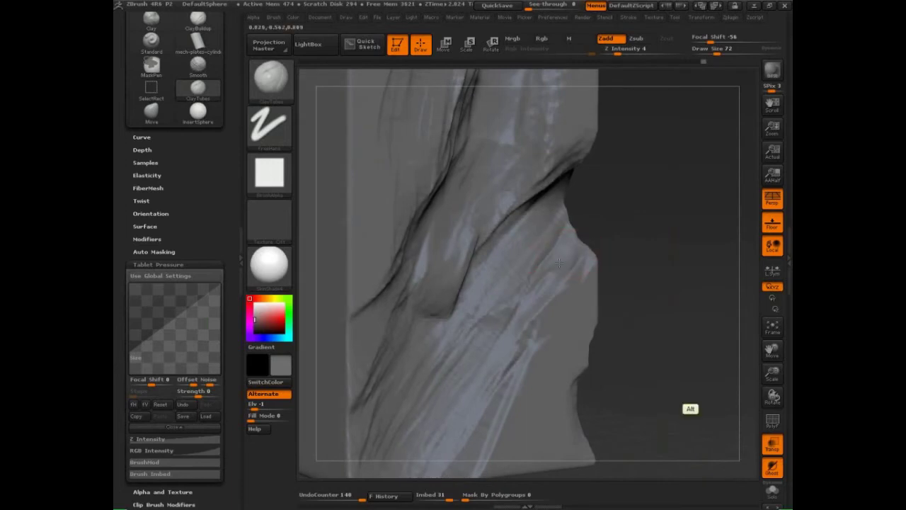
{"action": "mouse_move", "coordinate": [559, 262]}
{"action": "left_mouse_down", "text": "alt"}
{"action": "mouse_move", "coordinate": [551, 275]}
{"action": "mouse_move", "coordinate": [537, 248]}
{"action": "mouse_move", "coordinate": [520, 245]}
{"action": "mouse_move", "coordinate": [489, 269]}
{"action": "mouse_move", "coordinate": [484, 249]}
{"action": "mouse_move", "coordinate": [464, 279]}
{"action": "mouse_move", "coordinate": [483, 267]}
{"action": "left_mouse_up", "text": "alt"}
{"action": "key", "text": "ctrl+shift"}
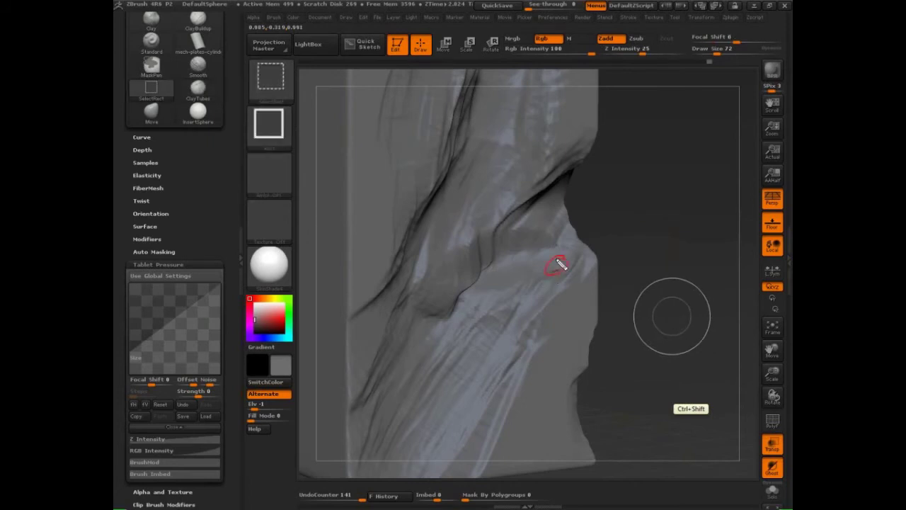
{"action": "left_click_drag", "start_coordinate": [549, 268], "coordinate": [504, 274]}
{"action": "left_click_drag", "start_coordinate": [571, 229], "coordinate": [467, 368]}
{"action": "mouse_move", "coordinate": [563, 178]}
{"action": "left_mouse_down"}
{"action": "mouse_move", "coordinate": [466, 286]}
{"action": "mouse_move", "coordinate": [417, 378]}
{"action": "left_mouse_up"}
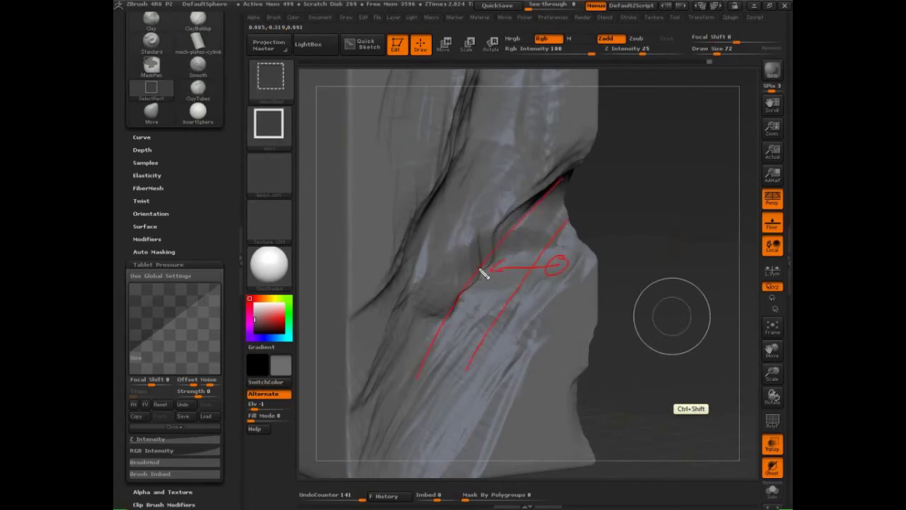
{"action": "left_click_drag", "start_coordinate": [479, 273], "coordinate": [486, 334]}
{"action": "left_click_drag", "start_coordinate": [502, 240], "coordinate": [505, 316]}
{"action": "left_click_drag", "start_coordinate": [525, 216], "coordinate": [525, 279]}
{"action": "mouse_move", "coordinate": [543, 199]}
{"action": "left_mouse_down"}
{"action": "mouse_move", "coordinate": [542, 256]}
{"action": "mouse_move", "coordinate": [559, 248]}
{"action": "left_mouse_up"}
{"action": "left_click_drag", "start_coordinate": [522, 284], "coordinate": [614, 284]}
{"action": "left_click_drag", "start_coordinate": [540, 257], "coordinate": [595, 258]}
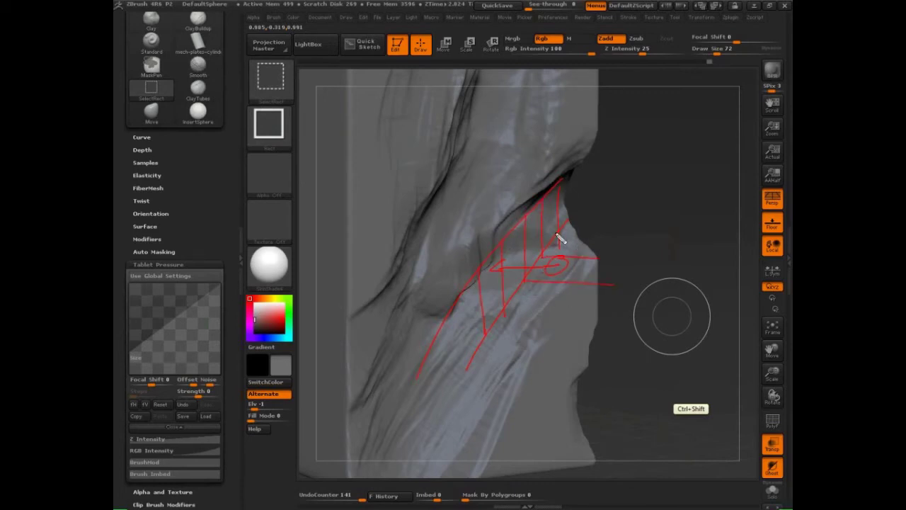
{"action": "left_click_drag", "start_coordinate": [562, 231], "coordinate": [608, 230]}
{"action": "left_click_drag", "start_coordinate": [504, 309], "coordinate": [561, 310]}
{"action": "left_click_drag", "start_coordinate": [601, 247], "coordinate": [496, 375]}
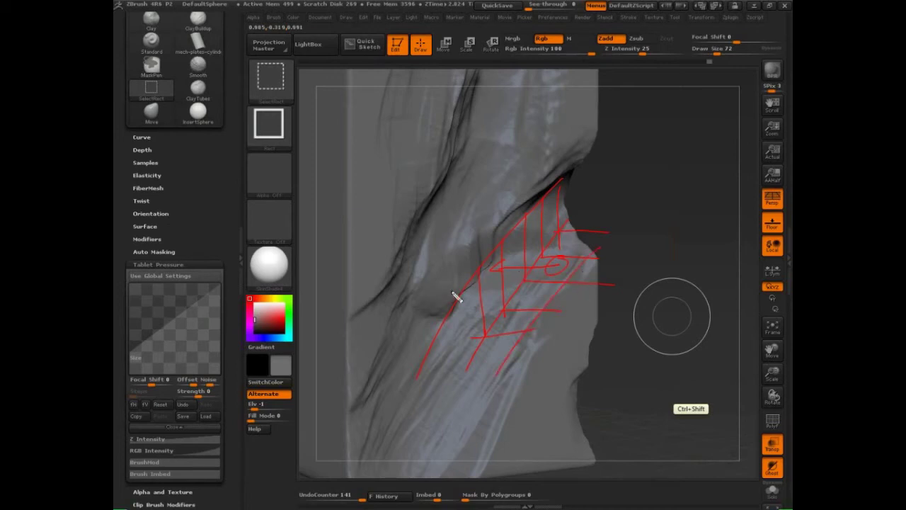
{"action": "mouse_move", "coordinate": [595, 256]}
{"action": "left_mouse_down"}
{"action": "mouse_move", "coordinate": [505, 262]}
{"action": "mouse_move", "coordinate": [476, 292]}
{"action": "mouse_move", "coordinate": [578, 290]}
{"action": "mouse_move", "coordinate": [589, 263]}
{"action": "mouse_move", "coordinate": [542, 265]}
{"action": "mouse_move", "coordinate": [522, 281]}
{"action": "mouse_move", "coordinate": [499, 273]}
{"action": "mouse_move", "coordinate": [484, 287]}
{"action": "left_mouse_up"}
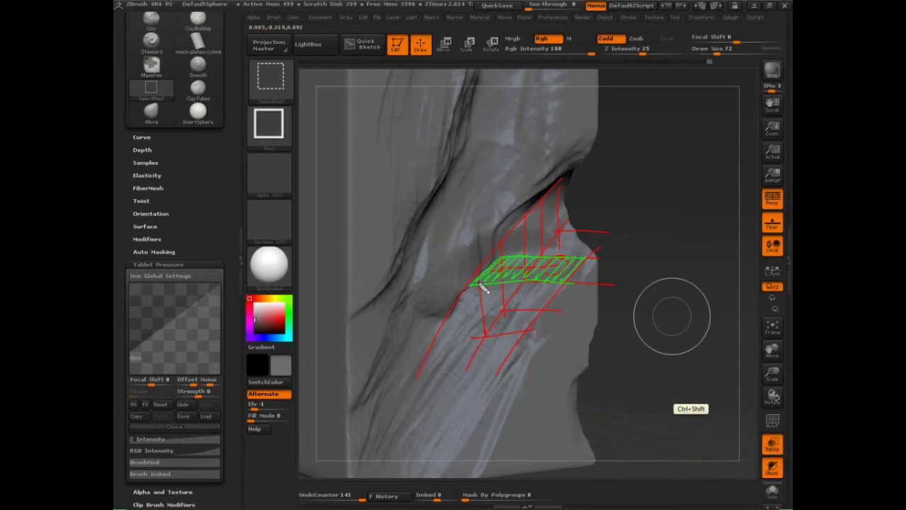
{"action": "left_click_drag", "start_coordinate": [570, 257], "coordinate": [579, 206]}
{"action": "mouse_move", "coordinate": [555, 293]}
{"action": "left_mouse_down"}
{"action": "mouse_move", "coordinate": [562, 244]}
{"action": "mouse_move", "coordinate": [579, 286]}
{"action": "mouse_move", "coordinate": [561, 299]}
{"action": "mouse_move", "coordinate": [549, 286]}
{"action": "mouse_move", "coordinate": [529, 294]}
{"action": "mouse_move", "coordinate": [507, 268]}
{"action": "mouse_move", "coordinate": [501, 303]}
{"action": "mouse_move", "coordinate": [476, 281]}
{"action": "mouse_move", "coordinate": [496, 264]}
{"action": "mouse_move", "coordinate": [470, 278]}
{"action": "left_mouse_up"}
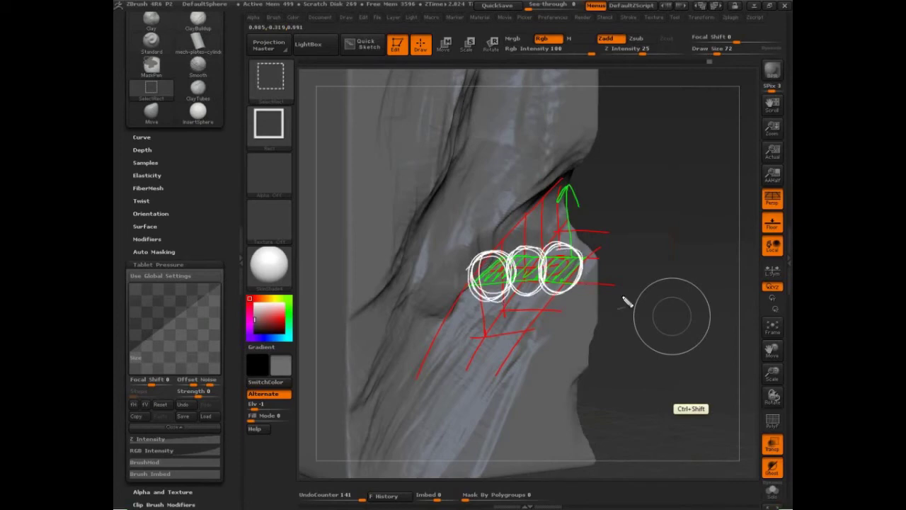
{"action": "mouse_move", "coordinate": [579, 276]}
{"action": "left_mouse_down"}
{"action": "mouse_move", "coordinate": [425, 266]}
{"action": "mouse_move", "coordinate": [457, 276]}
{"action": "left_mouse_up"}
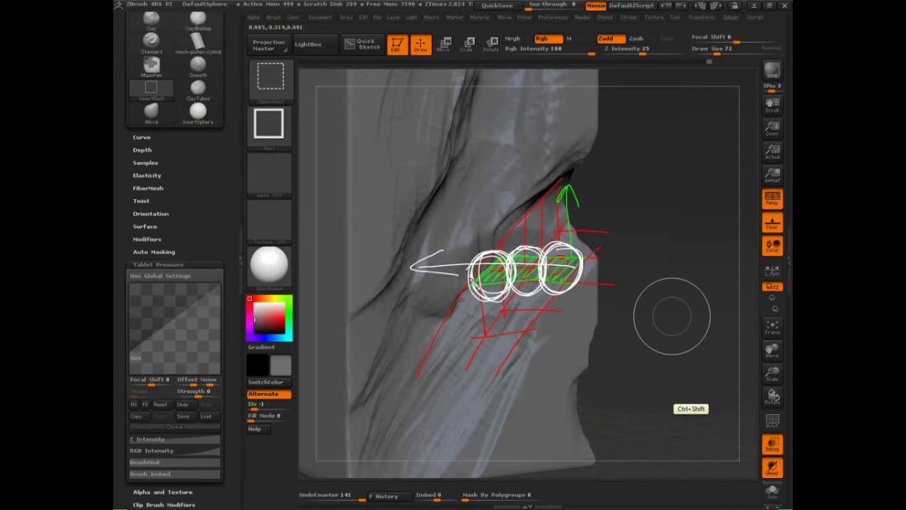
{"action": "key", "text": "Escape"}
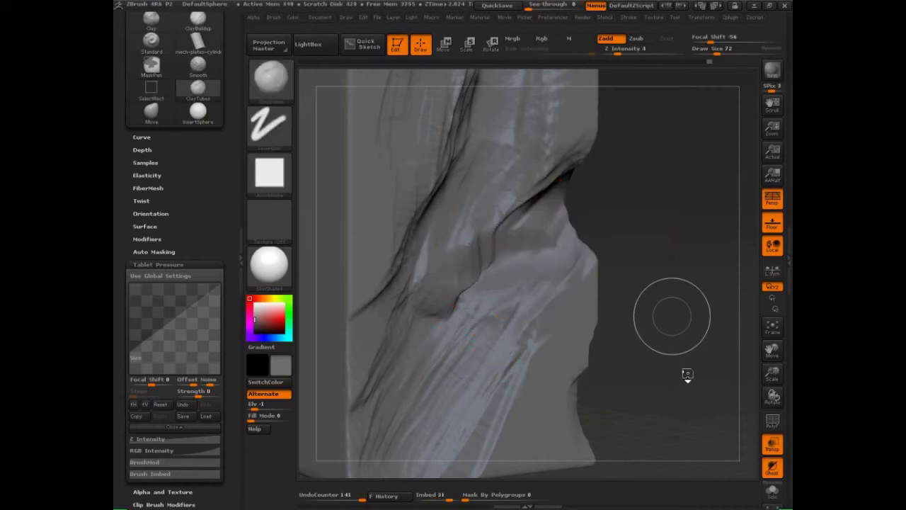
Step: Check the ClayTubes brush's Samples and Depth settings, and undo the last two strokes on the lower face
{"action": "mouse_move", "coordinate": [687, 374]}
{"action": "left_mouse_down"}
{"action": "mouse_move", "coordinate": [672, 363]}
{"action": "mouse_move", "coordinate": [688, 407]}
{"action": "left_mouse_up"}
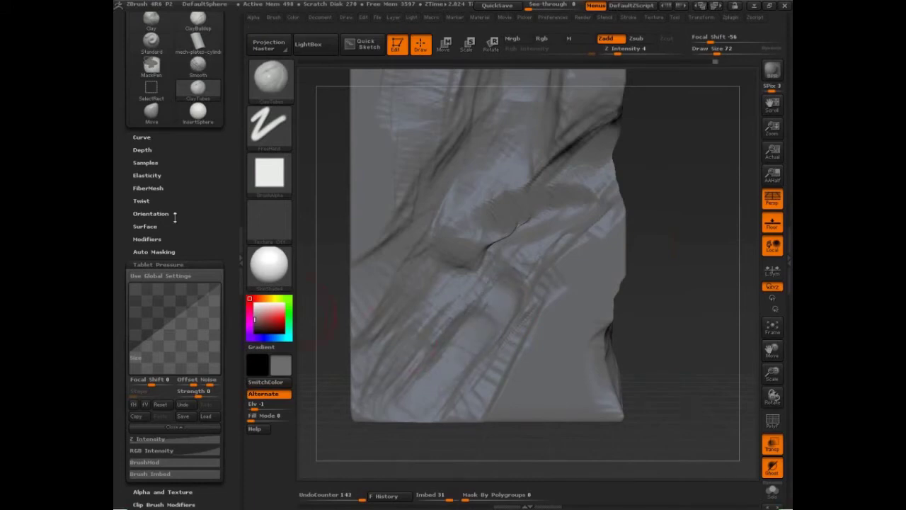
{"action": "left_click", "coordinate": [146, 162]}
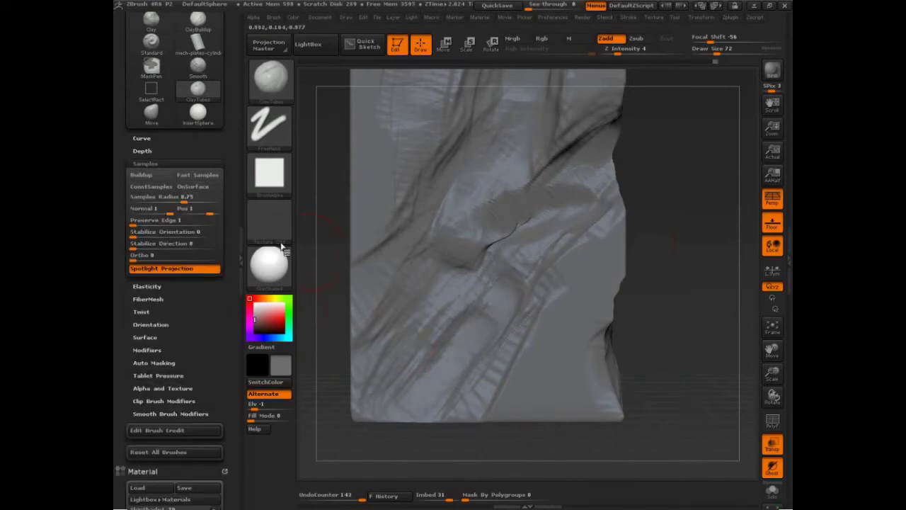
{"action": "left_click", "coordinate": [142, 150]}
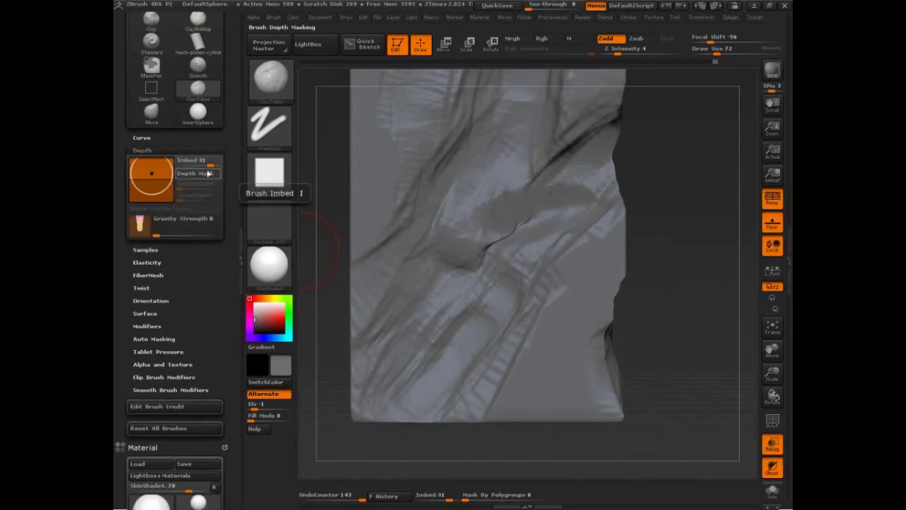
{"action": "key", "text": "ctrl"}
{"action": "key", "text": "ctrl+z"}
{"action": "key", "text": "ctrl+z"}
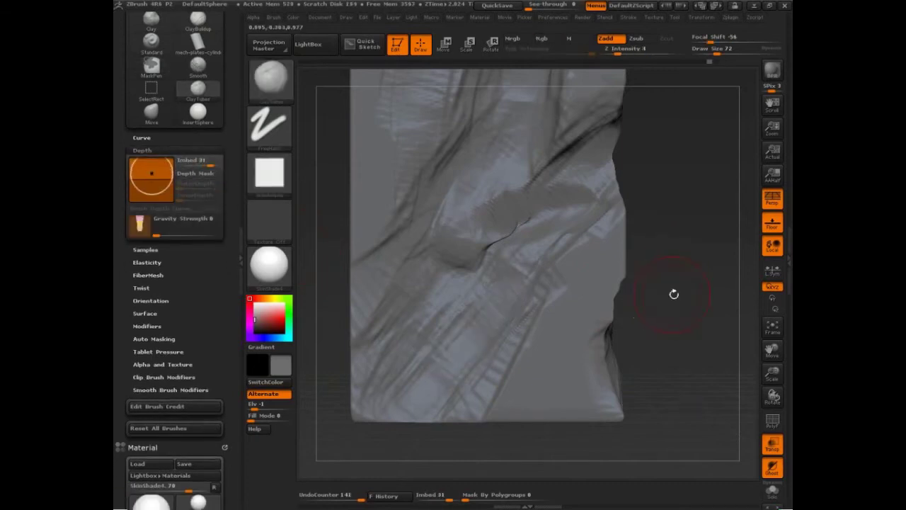
Step: Set the ClayTubes brush's Imbed to 5 and Draw Size to 101, and flatten the hatched area of the block's lower face with carving strokes
{"action": "left_click_drag", "start_coordinate": [212, 164], "coordinate": [207, 166]}
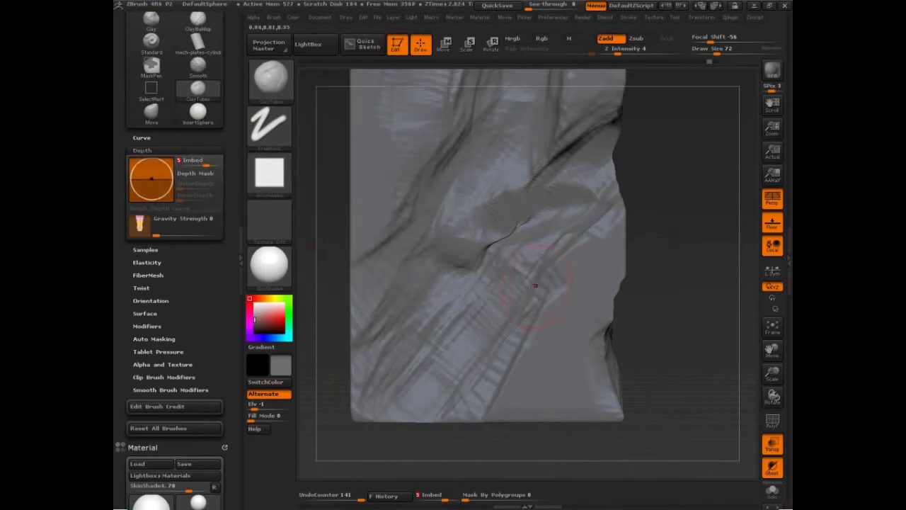
{"action": "key", "text": "alt"}
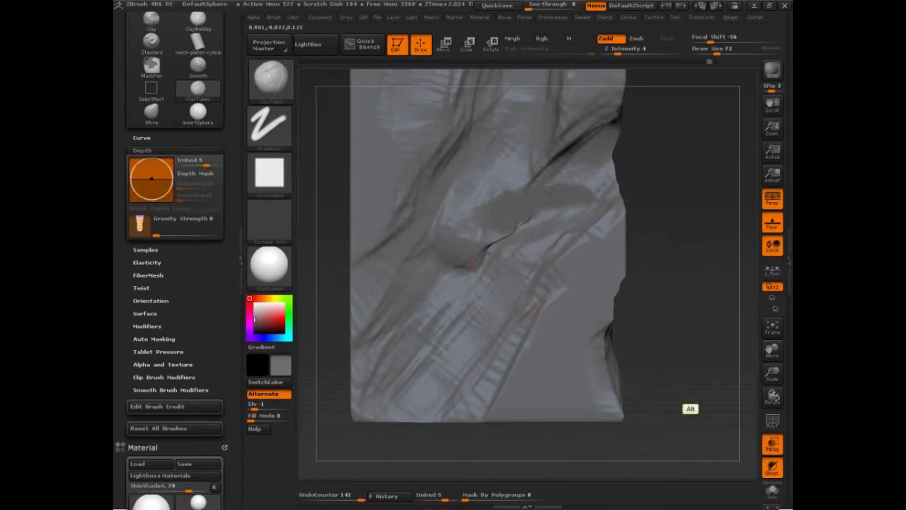
{"action": "key", "text": "s"}
{"action": "left_click_drag", "start_coordinate": [491, 310], "coordinate": [496, 310]}
{"action": "left_click_drag", "start_coordinate": [453, 340], "coordinate": [482, 313], "text": "alt"}
{"action": "mouse_move", "coordinate": [437, 364]}
{"action": "left_mouse_down", "text": "alt"}
{"action": "mouse_move", "coordinate": [464, 294]}
{"action": "mouse_move", "coordinate": [431, 354]}
{"action": "left_mouse_up", "text": "alt"}
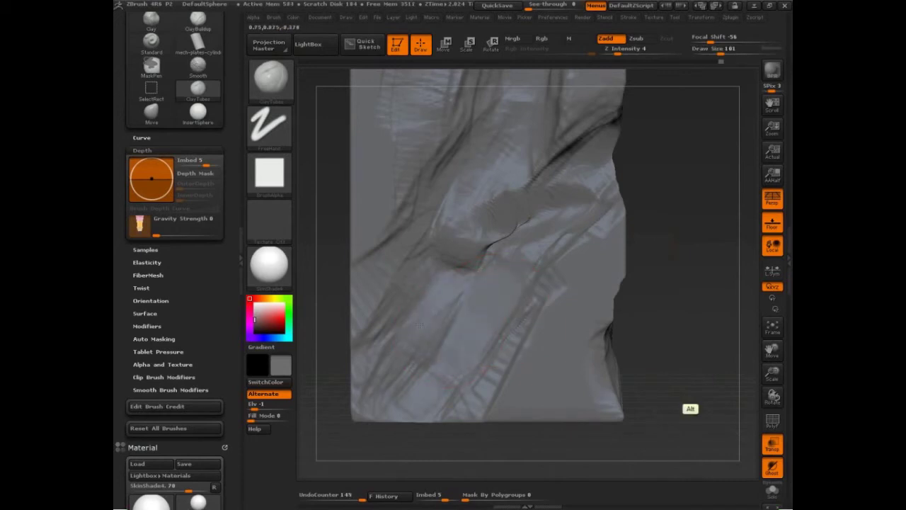
{"action": "mouse_move", "coordinate": [434, 287]}
{"action": "left_mouse_down", "text": "alt"}
{"action": "mouse_move", "coordinate": [408, 332]}
{"action": "mouse_move", "coordinate": [434, 305]}
{"action": "left_mouse_up", "text": "alt"}
Step: Set the Z Intensity to 56 with a Draw Size around 65, and carve deep diagonal ClayTubes facets below the central bulge
{"action": "key", "text": "s"}
{"action": "left_click_drag", "start_coordinate": [646, 50], "coordinate": [664, 51]}
{"action": "mouse_move", "coordinate": [440, 282]}
{"action": "left_mouse_down", "text": "alt"}
{"action": "mouse_move", "coordinate": [414, 360]}
{"action": "mouse_move", "coordinate": [436, 396]}
{"action": "left_mouse_up", "text": "alt"}
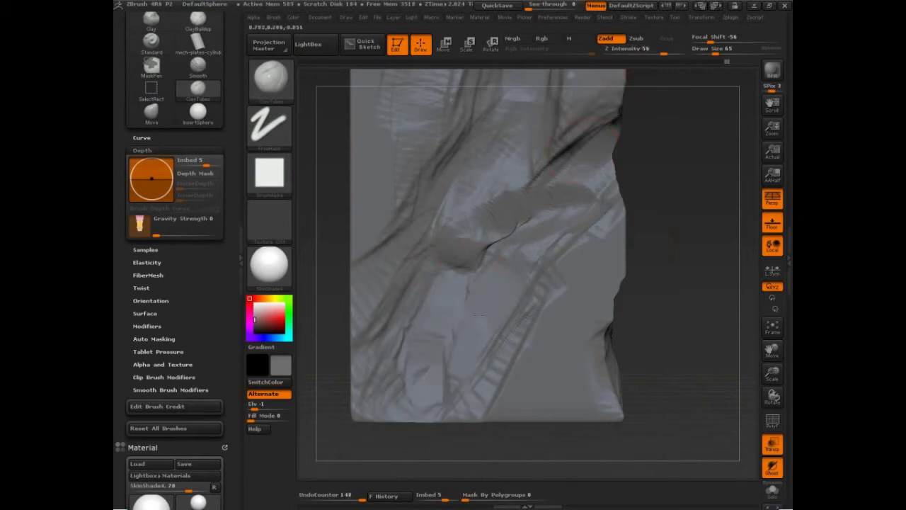
{"action": "mouse_move", "coordinate": [484, 310]}
{"action": "left_mouse_down", "text": "alt"}
{"action": "mouse_move", "coordinate": [460, 341]}
{"action": "mouse_move", "coordinate": [549, 235]}
{"action": "mouse_move", "coordinate": [528, 289]}
{"action": "mouse_move", "coordinate": [507, 264]}
{"action": "left_mouse_up", "text": "alt"}
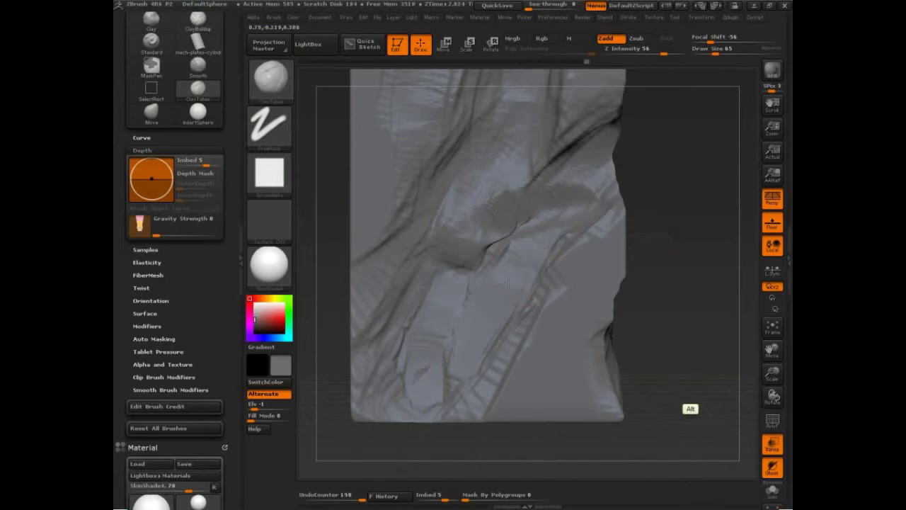
{"action": "mouse_move", "coordinate": [454, 250]}
{"action": "left_mouse_down", "text": "alt"}
{"action": "mouse_move", "coordinate": [472, 253]}
{"action": "mouse_move", "coordinate": [441, 313]}
{"action": "mouse_move", "coordinate": [442, 228]}
{"action": "mouse_move", "coordinate": [474, 191]}
{"action": "mouse_move", "coordinate": [490, 201]}
{"action": "mouse_move", "coordinate": [522, 177]}
{"action": "mouse_move", "coordinate": [500, 237]}
{"action": "mouse_move", "coordinate": [498, 203]}
{"action": "mouse_move", "coordinate": [483, 244]}
{"action": "mouse_move", "coordinate": [467, 231]}
{"action": "mouse_move", "coordinate": [489, 264]}
{"action": "left_mouse_up", "text": "alt"}
{"action": "left_click_drag", "start_coordinate": [527, 214], "coordinate": [511, 276], "text": "alt"}
{"action": "left_click_drag", "start_coordinate": [548, 234], "coordinate": [485, 322], "text": "alt"}
{"action": "mouse_move", "coordinate": [504, 277]}
{"action": "left_mouse_down", "text": "alt"}
{"action": "mouse_move", "coordinate": [475, 324]}
{"action": "mouse_move", "coordinate": [461, 383]}
{"action": "left_mouse_up", "text": "alt"}
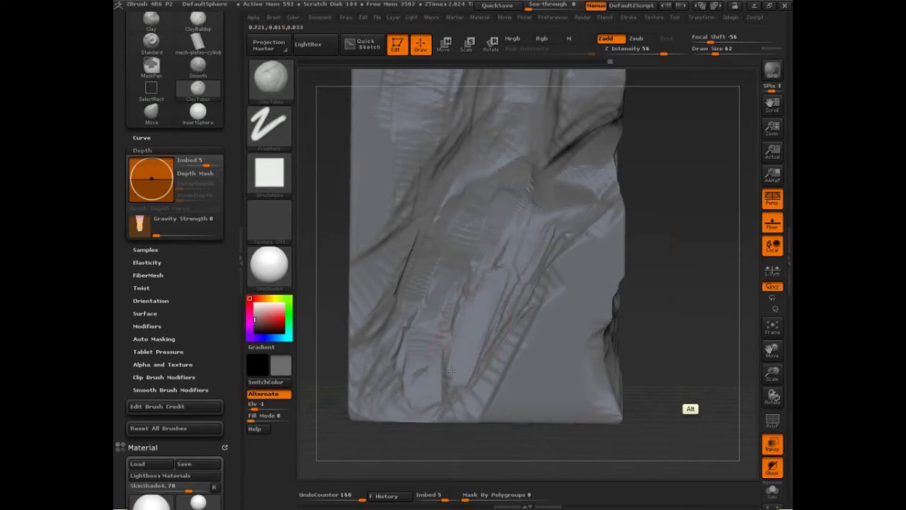
Step: Carve long diagonal ClayTubes grooves at Draw Size 62 down the block's lower and upper left side
{"action": "left_click_drag", "start_coordinate": [459, 305], "coordinate": [412, 411], "text": "alt"}
{"action": "left_click_drag", "start_coordinate": [402, 322], "coordinate": [361, 386], "text": "alt"}
{"action": "left_click_drag", "start_coordinate": [417, 287], "coordinate": [369, 350], "text": "alt"}
{"action": "left_click_drag", "start_coordinate": [394, 241], "coordinate": [363, 291], "text": "alt"}
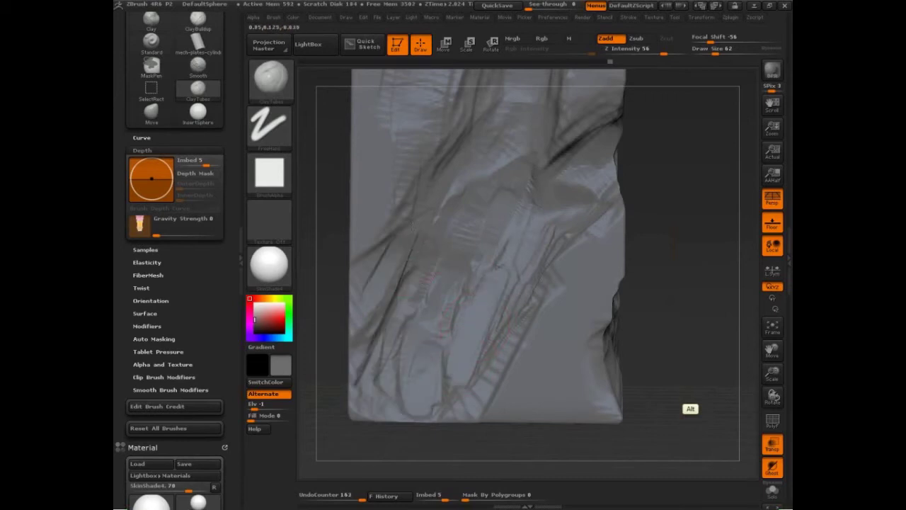
{"action": "left_click_drag", "start_coordinate": [414, 207], "coordinate": [372, 313], "text": "alt"}
{"action": "left_click_drag", "start_coordinate": [418, 157], "coordinate": [377, 256], "text": "alt"}
{"action": "left_click_drag", "start_coordinate": [439, 126], "coordinate": [371, 220], "text": "alt"}
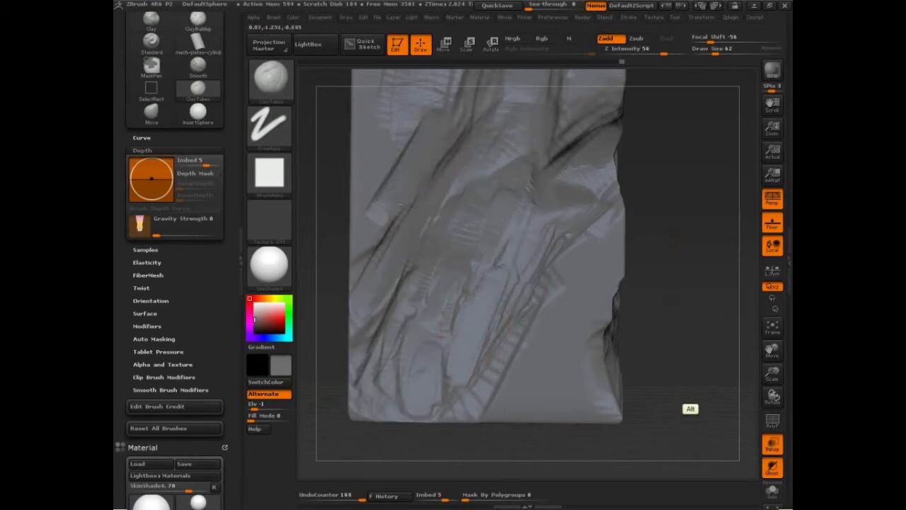
{"action": "left_click_drag", "start_coordinate": [452, 146], "coordinate": [427, 186], "text": "alt"}
Step: View the block from below and mark the differing slopes of the carved facets with short on-screen annotation lines
{"action": "mouse_move", "coordinate": [684, 217]}
{"action": "left_mouse_down"}
{"action": "mouse_move", "coordinate": [695, 218]}
{"action": "mouse_move", "coordinate": [702, 186]}
{"action": "mouse_move", "coordinate": [694, 173]}
{"action": "mouse_move", "coordinate": [709, 170]}
{"action": "left_mouse_up"}
{"action": "key", "text": "ctrl+shift"}
{"action": "key", "text": "ctrl+shift+d"}
{"action": "left_click_drag", "start_coordinate": [426, 138], "coordinate": [449, 161]}
{"action": "mouse_move", "coordinate": [404, 158]}
{"action": "left_mouse_down"}
{"action": "mouse_move", "coordinate": [421, 170]}
{"action": "mouse_move", "coordinate": [433, 209]}
{"action": "left_mouse_up"}
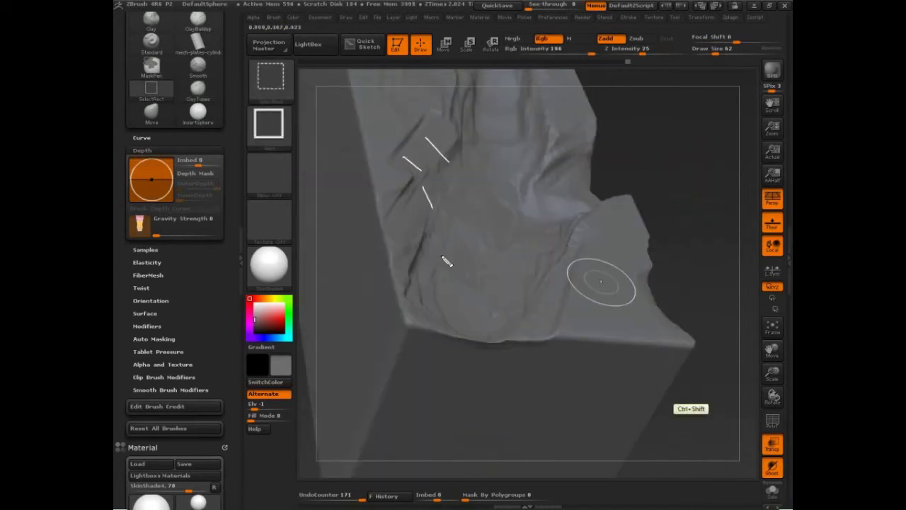
{"action": "left_click_drag", "start_coordinate": [422, 254], "coordinate": [443, 262]}
{"action": "mouse_move", "coordinate": [669, 256]}
{"action": "left_mouse_down"}
{"action": "mouse_move", "coordinate": [680, 267]}
{"action": "mouse_move", "coordinate": [690, 252]}
{"action": "mouse_move", "coordinate": [694, 304]}
{"action": "left_mouse_up"}
Step: Annotate the carved facets with a stepped outline of their varying planes and edges, and clear the annotation
{"action": "key", "text": "ctrl+shift+d"}
{"action": "key", "text": "ctrl+shift+d"}
{"action": "left_click_drag", "start_coordinate": [395, 225], "coordinate": [434, 233]}
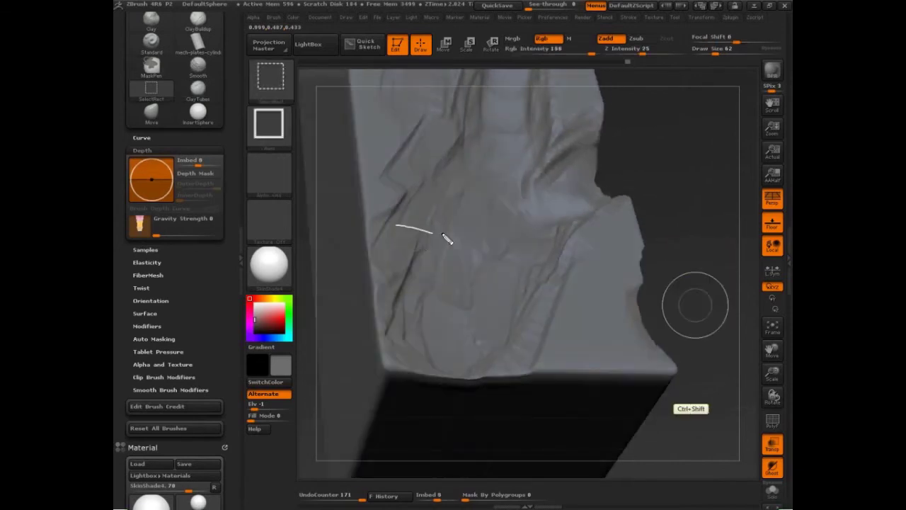
{"action": "left_click_drag", "start_coordinate": [410, 202], "coordinate": [453, 209]}
{"action": "left_click_drag", "start_coordinate": [405, 158], "coordinate": [439, 163]}
{"action": "mouse_move", "coordinate": [457, 205]}
{"action": "left_mouse_down"}
{"action": "mouse_move", "coordinate": [408, 273]}
{"action": "mouse_move", "coordinate": [434, 235]}
{"action": "mouse_move", "coordinate": [435, 250]}
{"action": "left_mouse_up"}
{"action": "mouse_move", "coordinate": [455, 214]}
{"action": "left_mouse_down"}
{"action": "mouse_move", "coordinate": [452, 236]}
{"action": "mouse_move", "coordinate": [384, 330]}
{"action": "left_mouse_up"}
{"action": "left_click_drag", "start_coordinate": [447, 238], "coordinate": [525, 245]}
{"action": "mouse_move", "coordinate": [437, 259]}
{"action": "left_mouse_down"}
{"action": "mouse_move", "coordinate": [478, 259]}
{"action": "mouse_move", "coordinate": [491, 241]}
{"action": "mouse_move", "coordinate": [494, 255]}
{"action": "mouse_move", "coordinate": [470, 287]}
{"action": "left_mouse_up"}
{"action": "left_click_drag", "start_coordinate": [495, 256], "coordinate": [428, 350]}
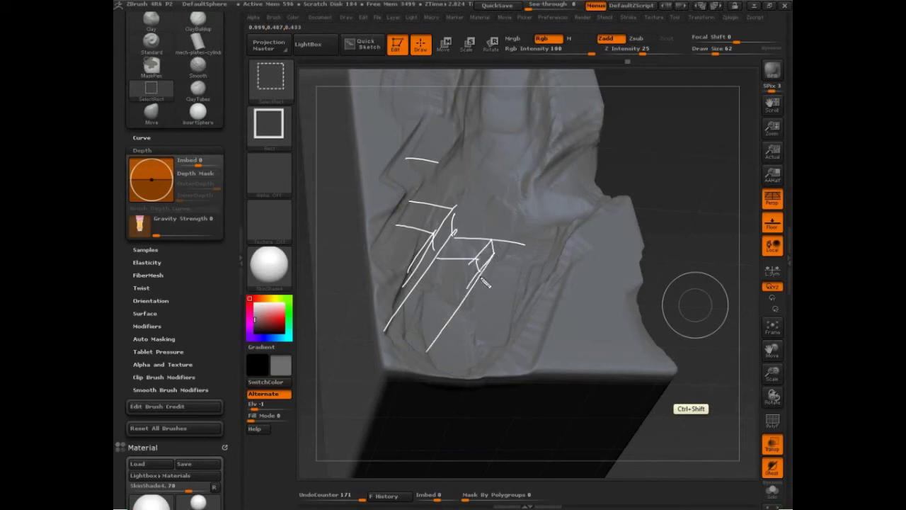
{"action": "left_click_drag", "start_coordinate": [482, 277], "coordinate": [485, 287]}
{"action": "mouse_move", "coordinate": [491, 242]}
{"action": "left_mouse_down"}
{"action": "mouse_move", "coordinate": [497, 259]}
{"action": "mouse_move", "coordinate": [522, 256]}
{"action": "mouse_move", "coordinate": [467, 344]}
{"action": "left_mouse_up"}
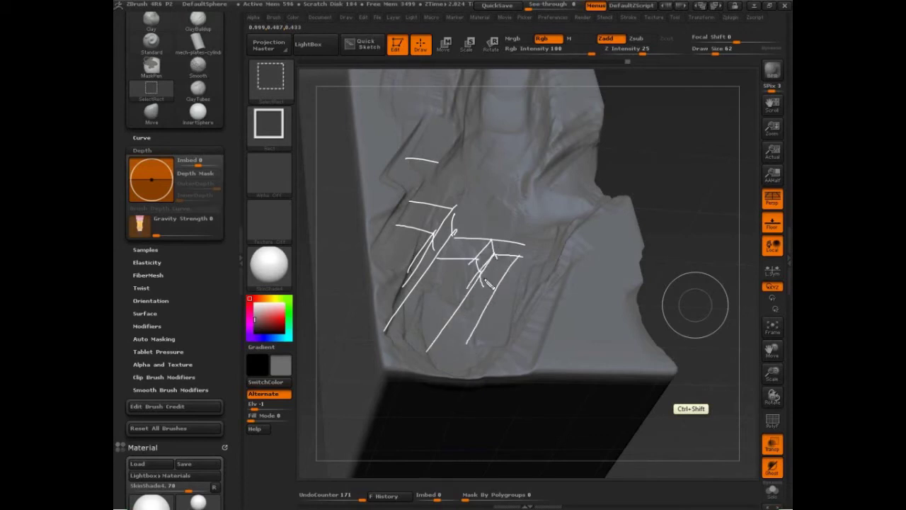
{"action": "mouse_move", "coordinate": [480, 279]}
{"action": "left_mouse_down"}
{"action": "mouse_move", "coordinate": [528, 278]}
{"action": "mouse_move", "coordinate": [482, 354]}
{"action": "left_mouse_up"}
{"action": "left_click_drag", "start_coordinate": [506, 262], "coordinate": [507, 221]}
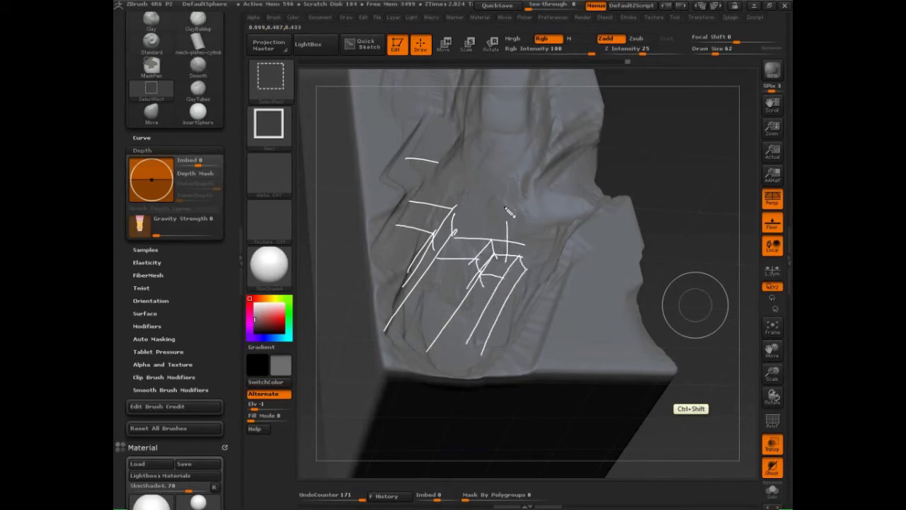
{"action": "left_click_drag", "start_coordinate": [474, 174], "coordinate": [476, 243]}
{"action": "mouse_move", "coordinate": [433, 193]}
{"action": "left_mouse_down"}
{"action": "mouse_move", "coordinate": [432, 224]}
{"action": "mouse_move", "coordinate": [438, 164]}
{"action": "left_mouse_up"}
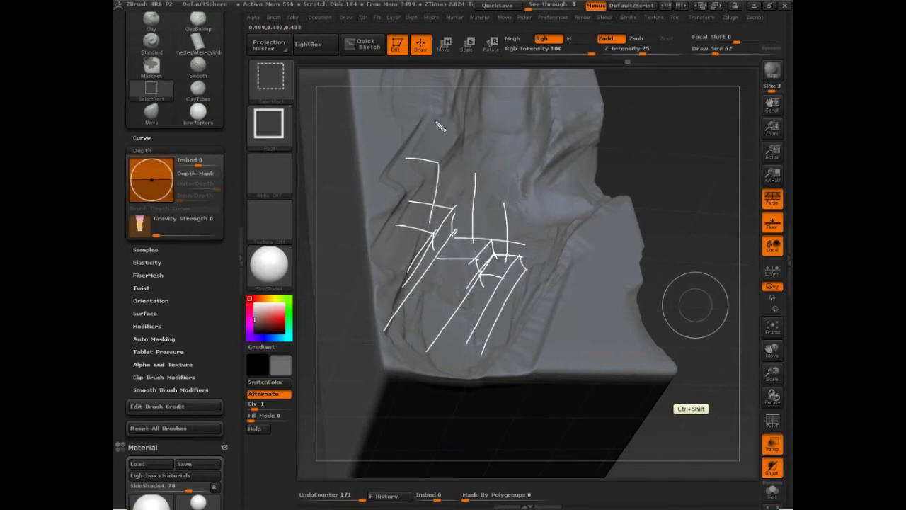
{"action": "key", "text": "Escape"}
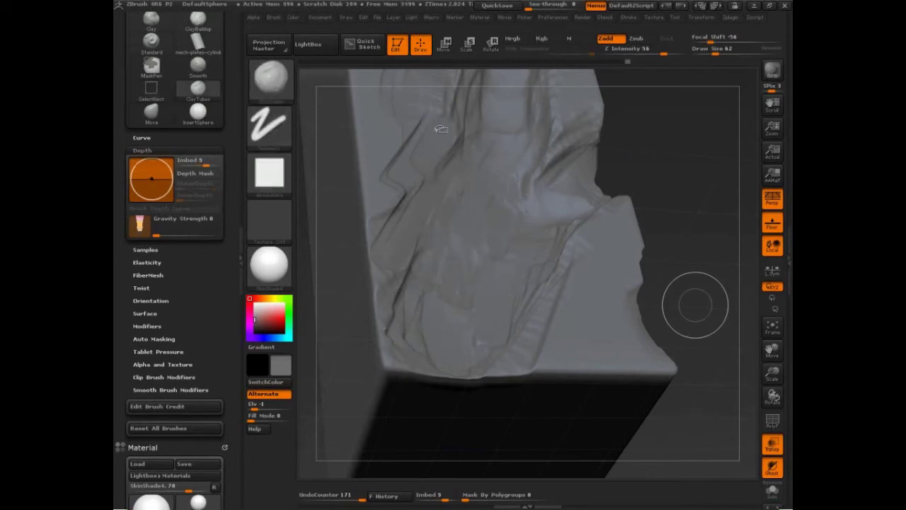
Step: Return the block to a front view and switch the Picker's orientation from Once Ori to Selected Orientation
{"action": "mouse_move", "coordinate": [698, 225]}
{"action": "left_mouse_down"}
{"action": "mouse_move", "coordinate": [689, 248]}
{"action": "mouse_move", "coordinate": [683, 233]}
{"action": "left_mouse_up"}
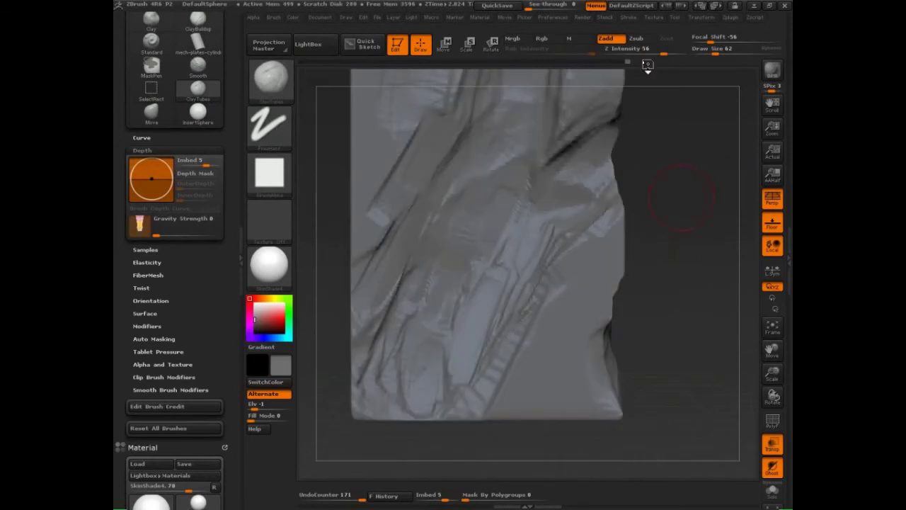
{"action": "mouse_move", "coordinate": [526, 23]}
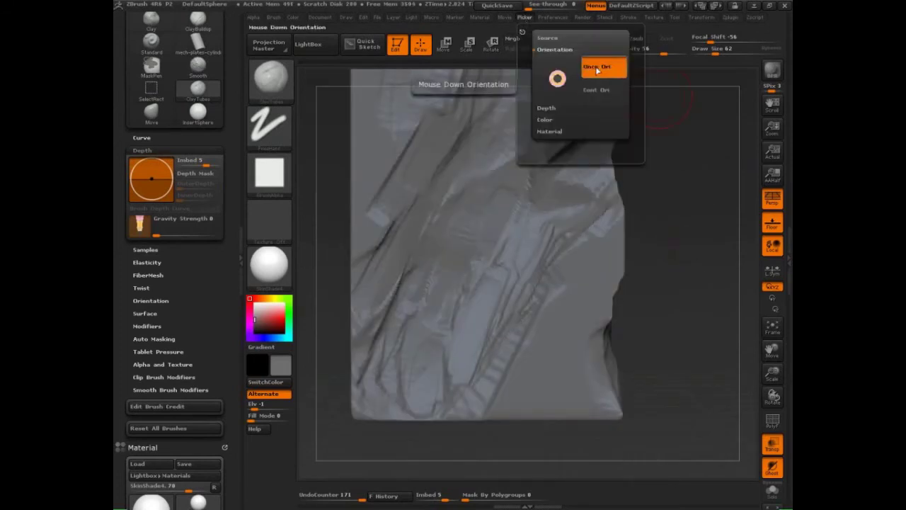
{"action": "left_click_drag", "start_coordinate": [558, 78], "coordinate": [568, 92]}
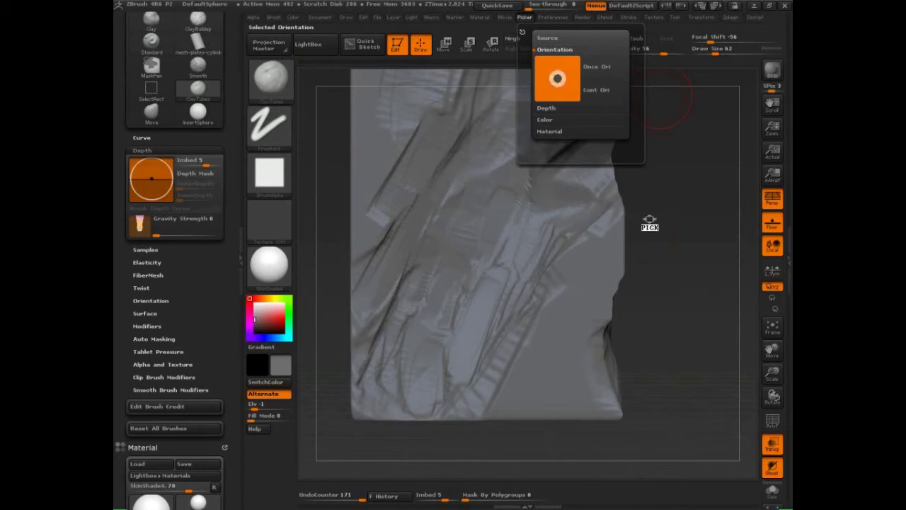
{"action": "left_click", "coordinate": [695, 279]}
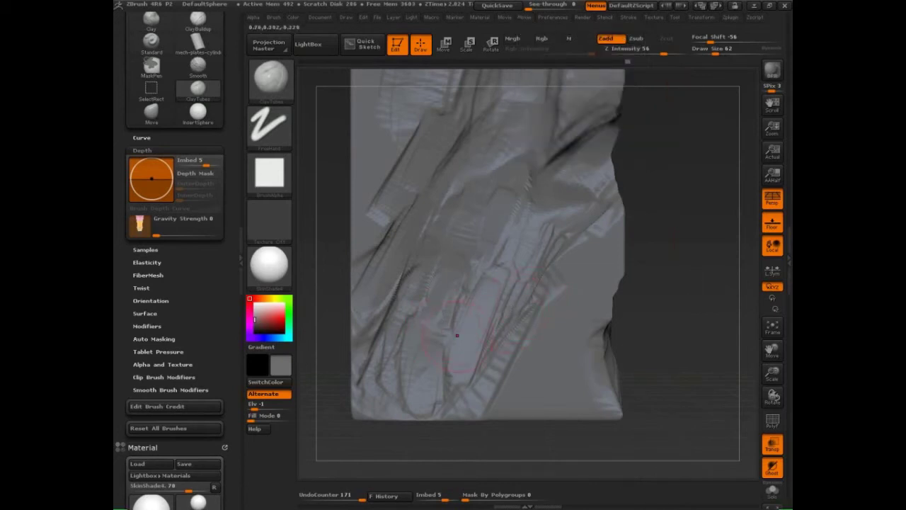
Step: Carve overlapping diagonal ClayTubes strokes at Draw Size 62 from the central folds to the lower left, using the selected orientation
{"action": "left_click_drag", "start_coordinate": [478, 220], "coordinate": [436, 311]}
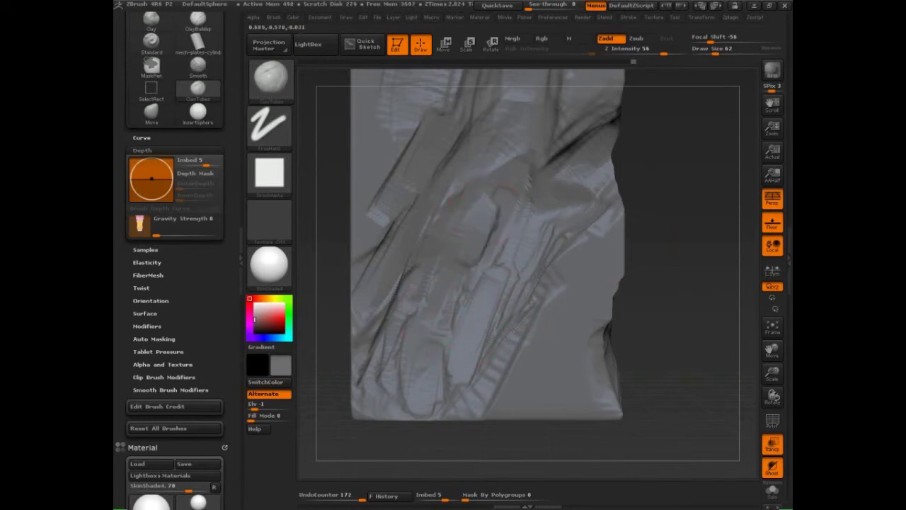
{"action": "left_click_drag", "start_coordinate": [455, 228], "coordinate": [400, 364]}
{"action": "left_click_drag", "start_coordinate": [467, 181], "coordinate": [393, 344]}
{"action": "mouse_move", "coordinate": [459, 164]}
{"action": "left_mouse_down"}
{"action": "mouse_move", "coordinate": [401, 345]}
{"action": "mouse_move", "coordinate": [406, 336]}
{"action": "left_mouse_up"}
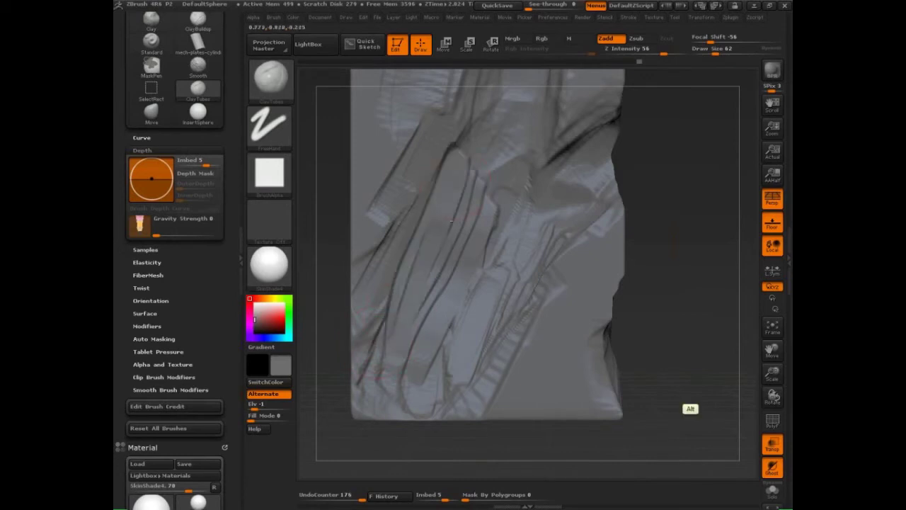
{"action": "mouse_move", "coordinate": [449, 181]}
{"action": "left_mouse_down", "text": "alt"}
{"action": "mouse_move", "coordinate": [399, 366]}
{"action": "mouse_move", "coordinate": [435, 292]}
{"action": "left_mouse_up", "text": "alt"}
{"action": "left_click_drag", "start_coordinate": [468, 169], "coordinate": [419, 320], "text": "alt"}
Step: Enlarge the brush and carve broad diagonal ClayTubes planes from the upper folds down to the block's left edge
{"action": "key", "text": "s"}
{"action": "left_click_drag", "start_coordinate": [444, 262], "coordinate": [449, 262]}
{"action": "left_click_drag", "start_coordinate": [487, 117], "coordinate": [429, 264], "text": "alt"}
{"action": "left_click_drag", "start_coordinate": [463, 157], "coordinate": [420, 283], "text": "alt"}
{"action": "left_click_drag", "start_coordinate": [462, 185], "coordinate": [388, 305], "text": "alt"}
{"action": "left_click_drag", "start_coordinate": [666, 212], "coordinate": [697, 209], "text": "alt"}
{"action": "left_click_drag", "start_coordinate": [445, 266], "coordinate": [387, 335], "text": "alt"}
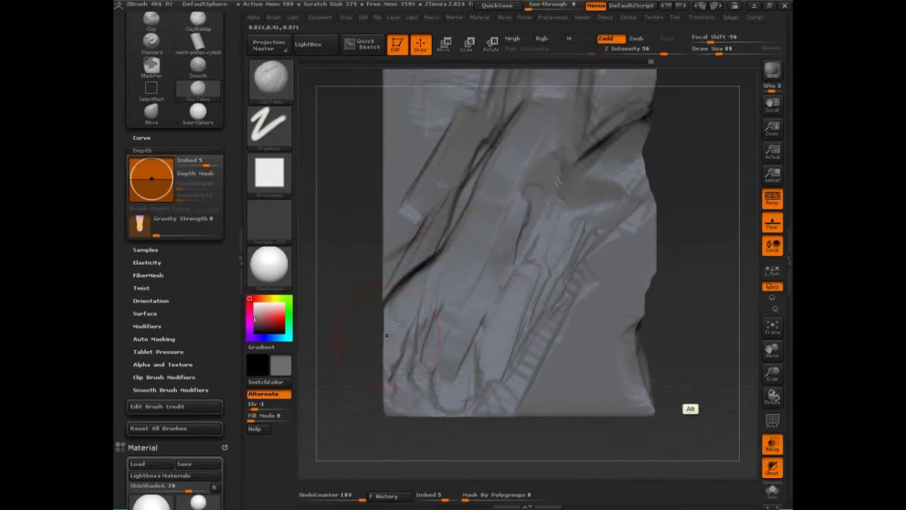
{"action": "mouse_move", "coordinate": [462, 160]}
{"action": "left_mouse_down", "text": "alt"}
{"action": "mouse_move", "coordinate": [421, 241]}
{"action": "mouse_move", "coordinate": [388, 277]}
{"action": "left_mouse_up", "text": "alt"}
{"action": "left_click_drag", "start_coordinate": [460, 136], "coordinate": [407, 219], "text": "alt"}
Step: Reduce the Draw Size to 59 and cut a narrower diagonal groove into the upper left folds
{"action": "key", "text": "s"}
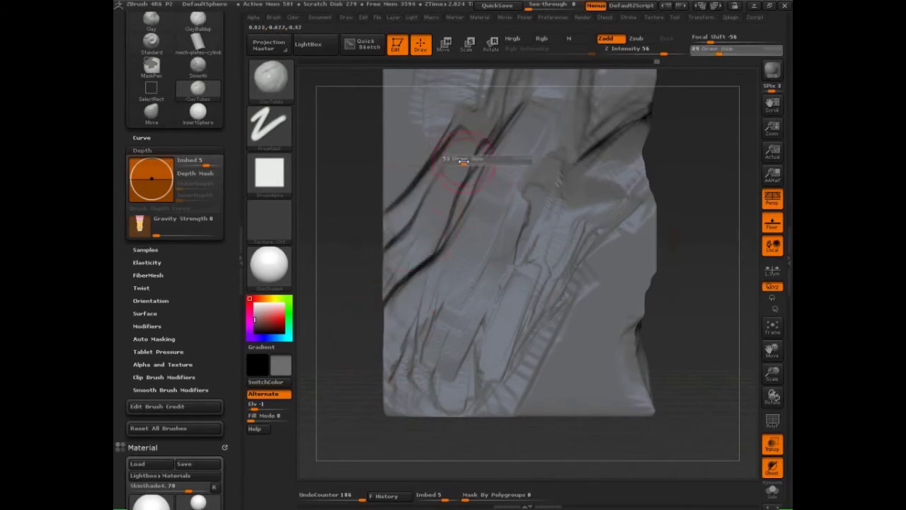
{"action": "left_click_drag", "start_coordinate": [473, 162], "coordinate": [467, 162]}
{"action": "left_click_drag", "start_coordinate": [483, 110], "coordinate": [408, 196], "text": "alt"}
{"action": "mouse_move", "coordinate": [593, 127]}
{"action": "left_mouse_down"}
{"action": "mouse_move", "coordinate": [572, 183]}
{"action": "mouse_move", "coordinate": [574, 212]}
{"action": "left_mouse_up"}
Step: Set the Draw Size to 109 and flatten the upper folds beside the notched edge with broad ClayTubes strokes
{"action": "key", "text": "s"}
{"action": "left_click_drag", "start_coordinate": [686, 184], "coordinate": [658, 224], "text": "alt"}
{"action": "mouse_move", "coordinate": [561, 190]}
{"action": "left_mouse_down", "text": "alt"}
{"action": "mouse_move", "coordinate": [615, 149]}
{"action": "mouse_move", "coordinate": [596, 131]}
{"action": "mouse_move", "coordinate": [558, 181]}
{"action": "left_mouse_up", "text": "alt"}
{"action": "left_click_drag", "start_coordinate": [572, 129], "coordinate": [586, 142], "text": "alt"}
{"action": "mouse_move", "coordinate": [603, 99]}
{"action": "left_mouse_down"}
{"action": "mouse_move", "coordinate": [599, 125]}
{"action": "mouse_move", "coordinate": [611, 82]}
{"action": "left_mouse_up"}
Step: Carve broad angular ClayTubes facets at Draw Size 109 across the smooth area of the lower right face
{"action": "left_click_drag", "start_coordinate": [671, 265], "coordinate": [703, 171], "text": "alt"}
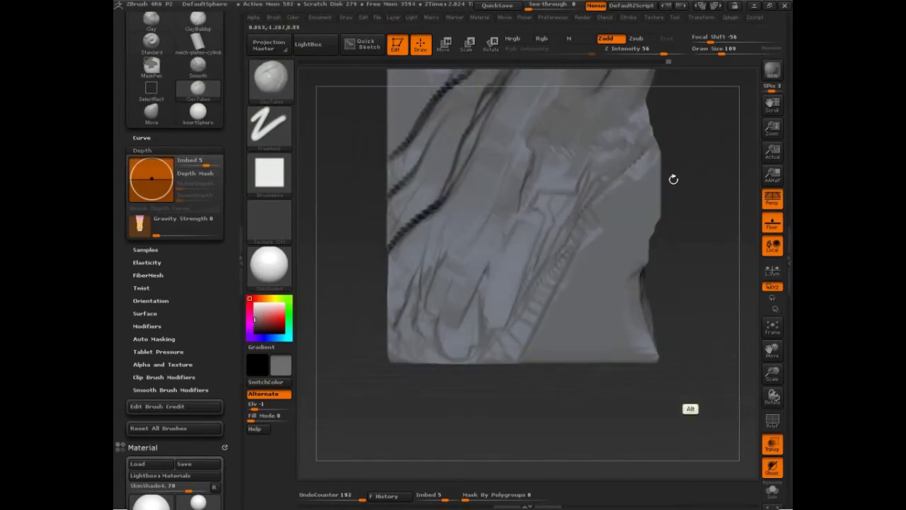
{"action": "left_click_drag", "start_coordinate": [640, 186], "coordinate": [600, 241], "text": "alt"}
{"action": "left_click_drag", "start_coordinate": [630, 202], "coordinate": [577, 269], "text": "alt"}
{"action": "left_click_drag", "start_coordinate": [621, 248], "coordinate": [554, 344]}
{"action": "left_click_drag", "start_coordinate": [580, 248], "coordinate": [504, 343], "text": "alt"}
{"action": "left_click_drag", "start_coordinate": [569, 268], "coordinate": [552, 347], "text": "alt"}
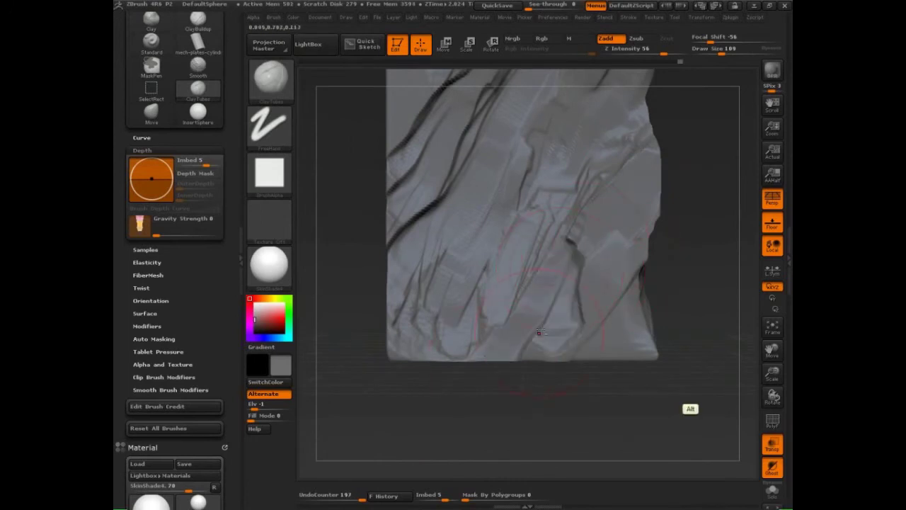
{"action": "left_click_drag", "start_coordinate": [593, 252], "coordinate": [579, 316], "text": "alt"}
{"action": "left_click_drag", "start_coordinate": [600, 207], "coordinate": [573, 296], "text": "alt"}
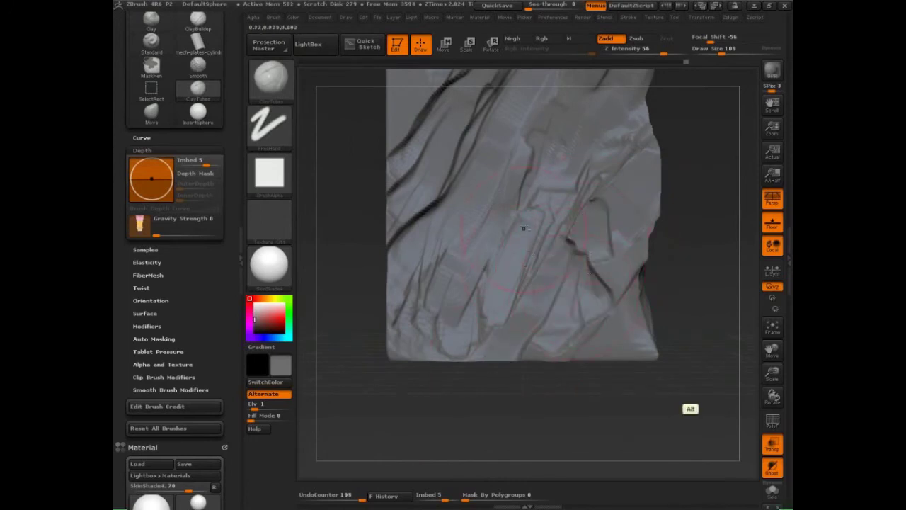
Step: Cut a flat diagonal plane down the lower middle face to the block's base with ClayTubes strokes
{"action": "left_click_drag", "start_coordinate": [522, 227], "coordinate": [494, 327], "text": "alt"}
{"action": "left_click_drag", "start_coordinate": [499, 263], "coordinate": [481, 333], "text": "alt"}
{"action": "left_click_drag", "start_coordinate": [504, 283], "coordinate": [481, 347], "text": "alt"}
{"action": "left_click_drag", "start_coordinate": [489, 312], "coordinate": [485, 350], "text": "alt"}
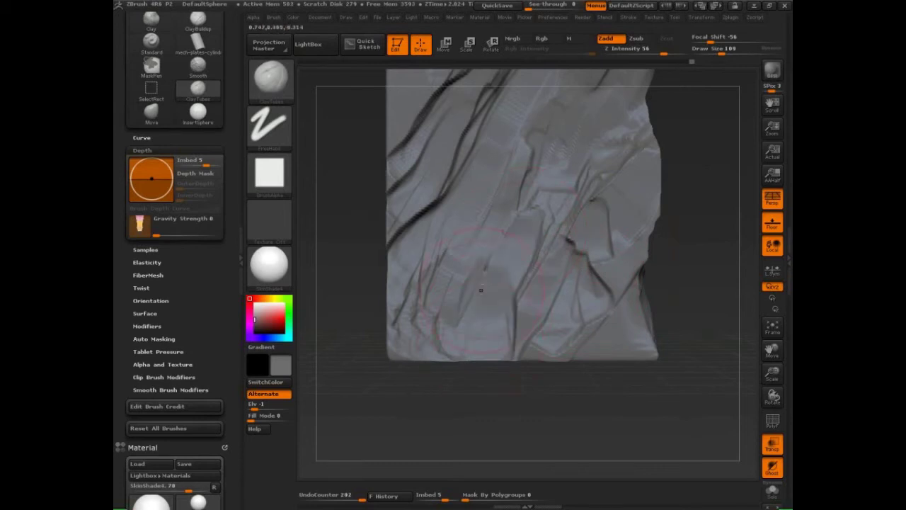
Step: Plane away the thin grooves in the lower left corner and extend the flat facets up toward the middle face
{"action": "left_click_drag", "start_coordinate": [439, 263], "coordinate": [418, 350], "text": "alt"}
{"action": "left_click_drag", "start_coordinate": [417, 318], "coordinate": [407, 352], "text": "alt"}
{"action": "left_click_drag", "start_coordinate": [405, 278], "coordinate": [396, 337], "text": "alt"}
{"action": "left_click_drag", "start_coordinate": [445, 330], "coordinate": [428, 354], "text": "alt"}
{"action": "left_click_drag", "start_coordinate": [473, 329], "coordinate": [454, 349], "text": "alt"}
{"action": "left_click_drag", "start_coordinate": [470, 290], "coordinate": [449, 342], "text": "alt"}
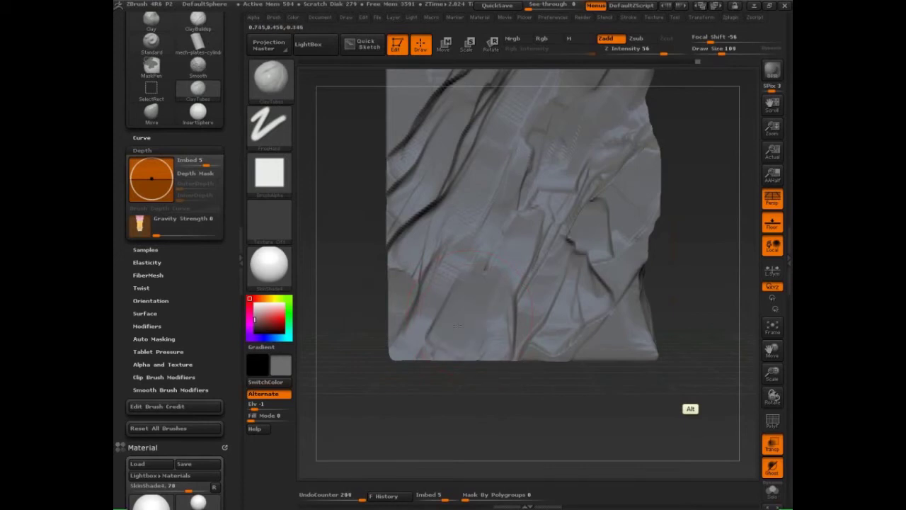
{"action": "left_click_drag", "start_coordinate": [484, 248], "coordinate": [453, 323], "text": "alt"}
{"action": "mouse_move", "coordinate": [500, 206]}
{"action": "left_mouse_down", "text": "alt"}
{"action": "mouse_move", "coordinate": [456, 304]}
{"action": "mouse_move", "coordinate": [447, 290]}
{"action": "mouse_move", "coordinate": [434, 305]}
{"action": "left_mouse_up", "text": "alt"}
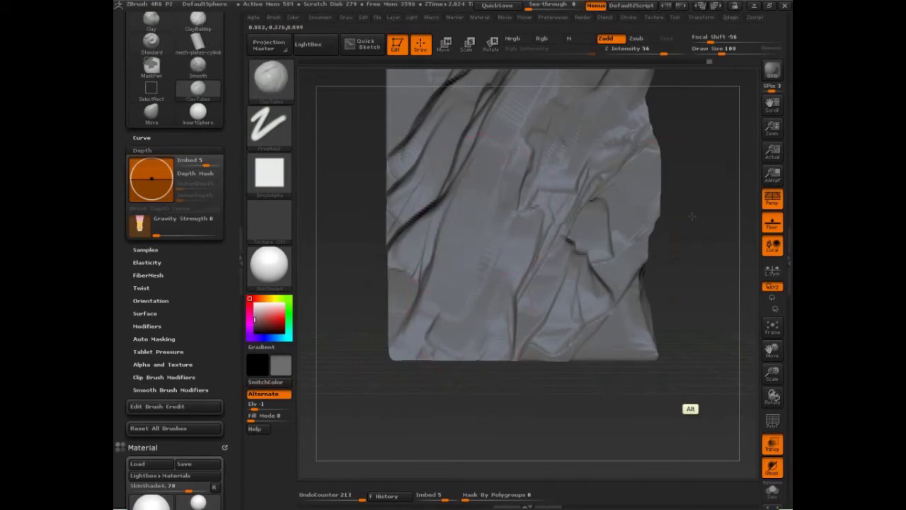
Step: Carve the middle folds from turned viewing angles with ClayTubes strokes at Draw Size 109, keeping the selected orientation
{"action": "mouse_move", "coordinate": [701, 201]}
{"action": "left_mouse_down", "text": "alt"}
{"action": "mouse_move", "coordinate": [700, 245]}
{"action": "mouse_move", "coordinate": [685, 212]}
{"action": "mouse_move", "coordinate": [674, 260]}
{"action": "mouse_move", "coordinate": [689, 259]}
{"action": "left_mouse_up", "text": "alt"}
{"action": "left_click_drag", "start_coordinate": [500, 203], "coordinate": [488, 283], "text": "alt"}
{"action": "mouse_move", "coordinate": [501, 213]}
{"action": "left_mouse_down", "text": "alt"}
{"action": "mouse_move", "coordinate": [489, 294]}
{"action": "mouse_move", "coordinate": [469, 265]}
{"action": "left_mouse_up", "text": "alt"}
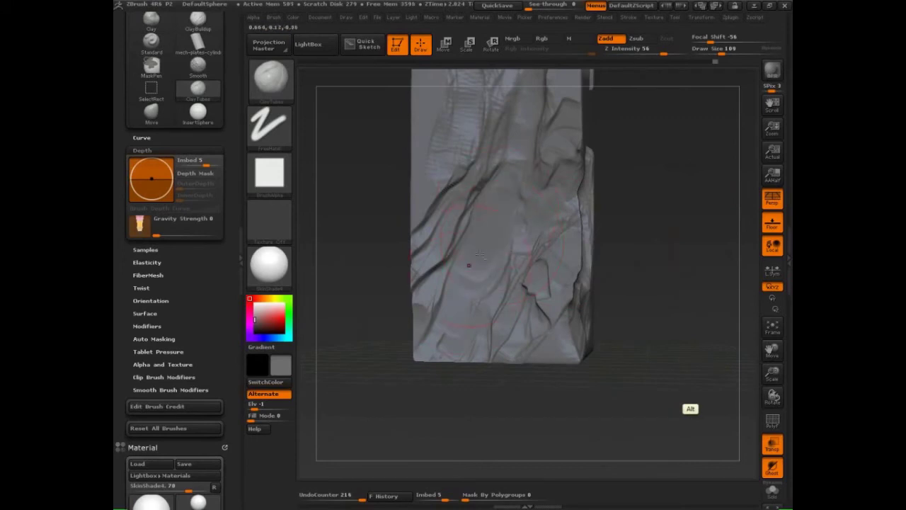
{"action": "left_click_drag", "start_coordinate": [654, 230], "coordinate": [641, 242]}
{"action": "mouse_move", "coordinate": [515, 204]}
{"action": "left_mouse_down", "text": "alt"}
{"action": "mouse_move", "coordinate": [498, 270]}
{"action": "mouse_move", "coordinate": [484, 267]}
{"action": "left_mouse_up", "text": "alt"}
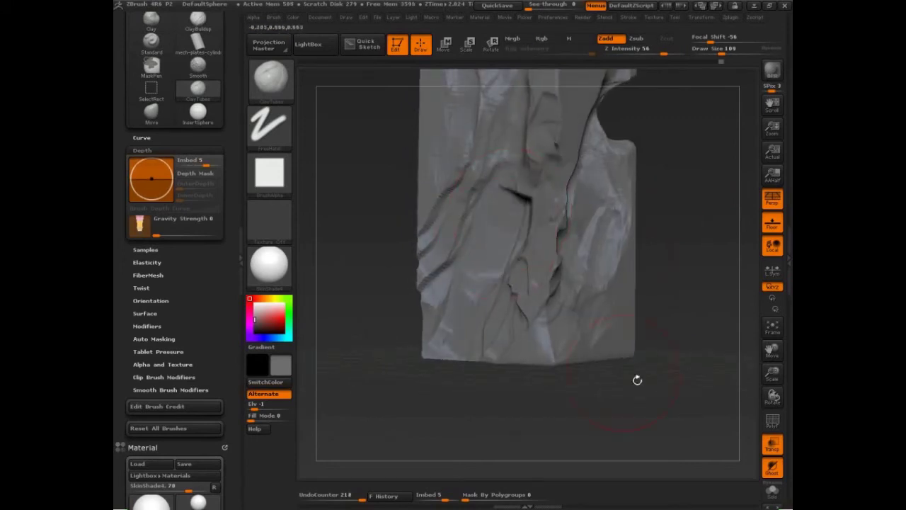
Step: Orbit to the block's underside, annotate an arrow on the carved face and a circle around Picker, and clear the annotations
{"action": "left_click_drag", "start_coordinate": [637, 379], "coordinate": [668, 300]}
{"action": "key", "text": "ctrl+shift+d"}
{"action": "mouse_move", "coordinate": [503, 208]}
{"action": "left_mouse_down"}
{"action": "mouse_move", "coordinate": [534, 107]}
{"action": "mouse_move", "coordinate": [530, 140]}
{"action": "left_mouse_up"}
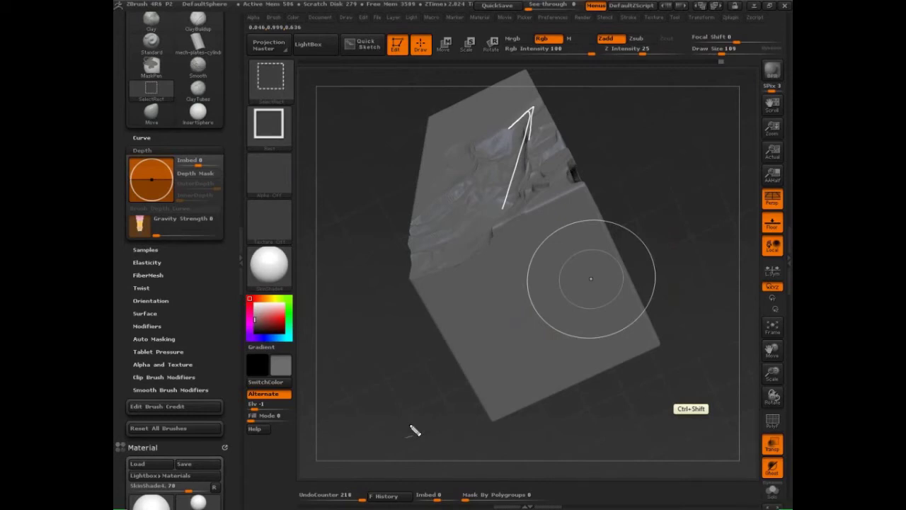
{"action": "left_click_drag", "start_coordinate": [532, 23], "coordinate": [537, 28]}
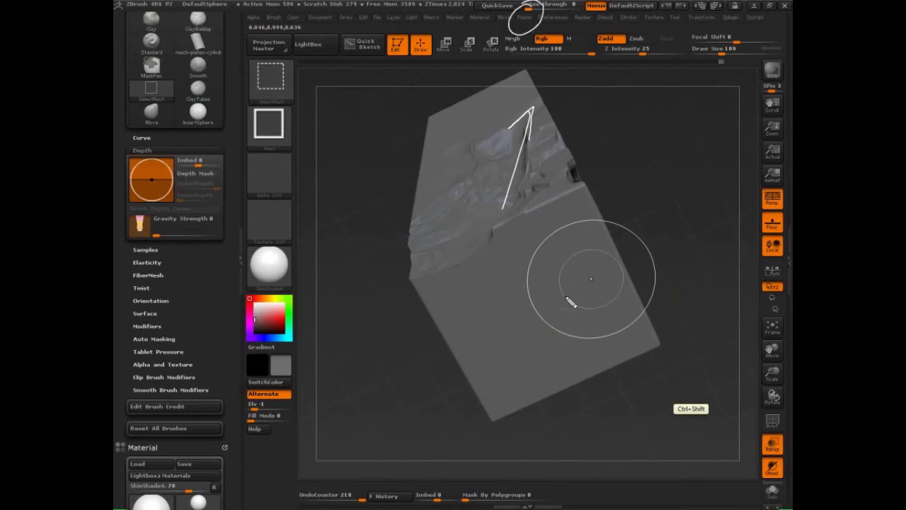
{"action": "key", "text": "Escape"}
Step: Bring the carved face close up and outline the whole document canvas with an annotation rectangle
{"action": "mouse_move", "coordinate": [675, 271]}
{"action": "left_mouse_down"}
{"action": "mouse_move", "coordinate": [690, 262]}
{"action": "mouse_move", "coordinate": [650, 330]}
{"action": "mouse_move", "coordinate": [534, 377]}
{"action": "left_mouse_up"}
{"action": "key", "text": "ctrl+shift+d"}
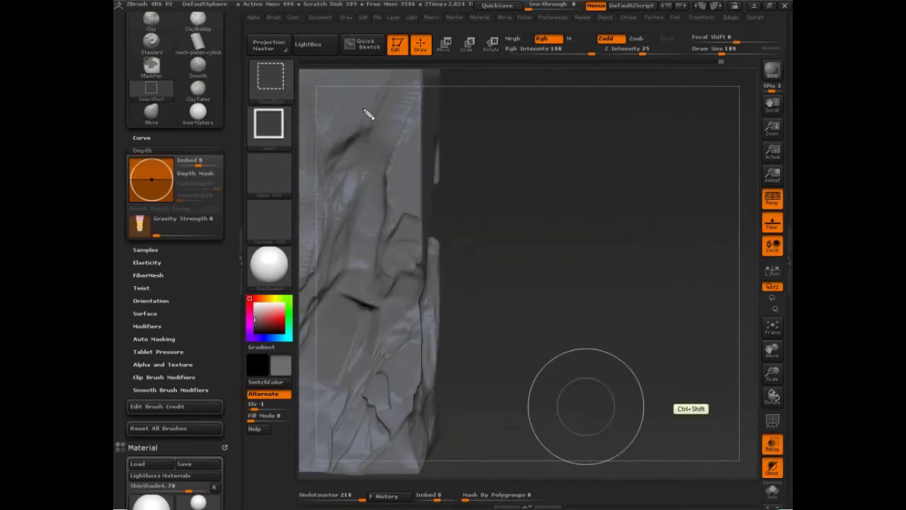
{"action": "mouse_move", "coordinate": [323, 84]}
{"action": "left_mouse_down", "text": "ctrl+shift"}
{"action": "mouse_move", "coordinate": [732, 90]}
{"action": "mouse_move", "coordinate": [750, 363]}
{"action": "mouse_move", "coordinate": [402, 453]}
{"action": "mouse_move", "coordinate": [315, 103]}
{"action": "mouse_move", "coordinate": [319, 77]}
{"action": "left_mouse_up", "text": "ctrl+shift"}
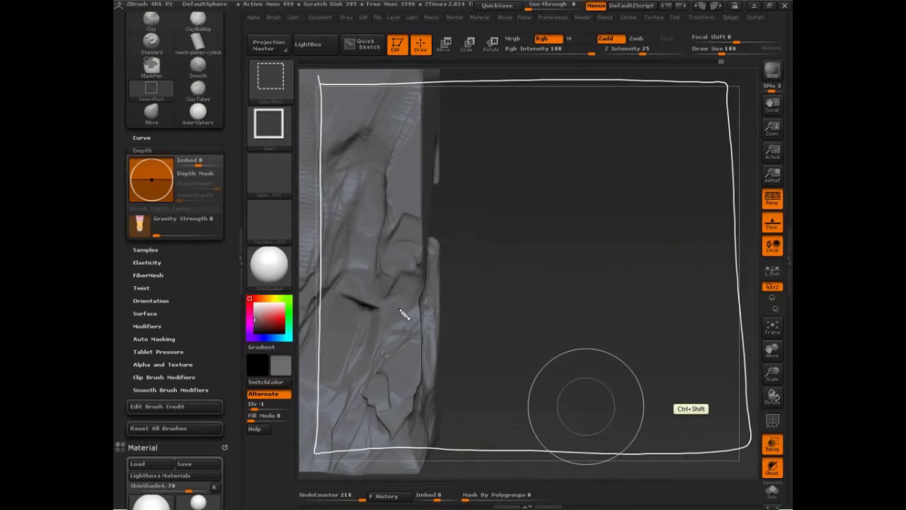
Step: Annotate a white three-dimensional box on the empty canvas beside the carved block
{"action": "mouse_move", "coordinate": [491, 237]}
{"action": "left_mouse_down", "text": "ctrl+shift"}
{"action": "mouse_move", "coordinate": [487, 307]}
{"action": "mouse_move", "coordinate": [590, 248]}
{"action": "mouse_move", "coordinate": [581, 308]}
{"action": "mouse_move", "coordinate": [557, 309]}
{"action": "mouse_move", "coordinate": [490, 243]}
{"action": "mouse_move", "coordinate": [534, 196]}
{"action": "left_mouse_up", "text": "ctrl+shift"}
{"action": "left_click_drag", "start_coordinate": [577, 233], "coordinate": [607, 206], "text": "ctrl+shift"}
{"action": "mouse_move", "coordinate": [524, 197]}
{"action": "left_mouse_down", "text": "ctrl+shift"}
{"action": "mouse_move", "coordinate": [608, 193]}
{"action": "mouse_move", "coordinate": [612, 274]}
{"action": "left_mouse_up", "text": "ctrl+shift"}
{"action": "left_click_drag", "start_coordinate": [624, 269], "coordinate": [584, 305], "text": "ctrl+shift"}
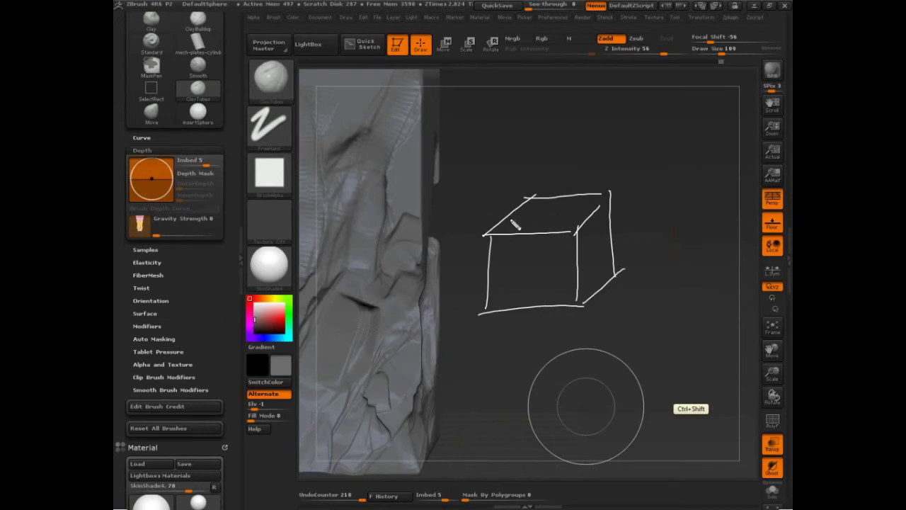
Step: Annotate a green plane halfway through the depth of the box and fill it with diagonal hatching
{"action": "left_click_drag", "start_coordinate": [507, 216], "coordinate": [569, 219], "text": "ctrl+shift"}
{"action": "mouse_move", "coordinate": [598, 227]}
{"action": "left_mouse_down"}
{"action": "mouse_move", "coordinate": [606, 280]}
{"action": "mouse_move", "coordinate": [506, 292]}
{"action": "left_mouse_up"}
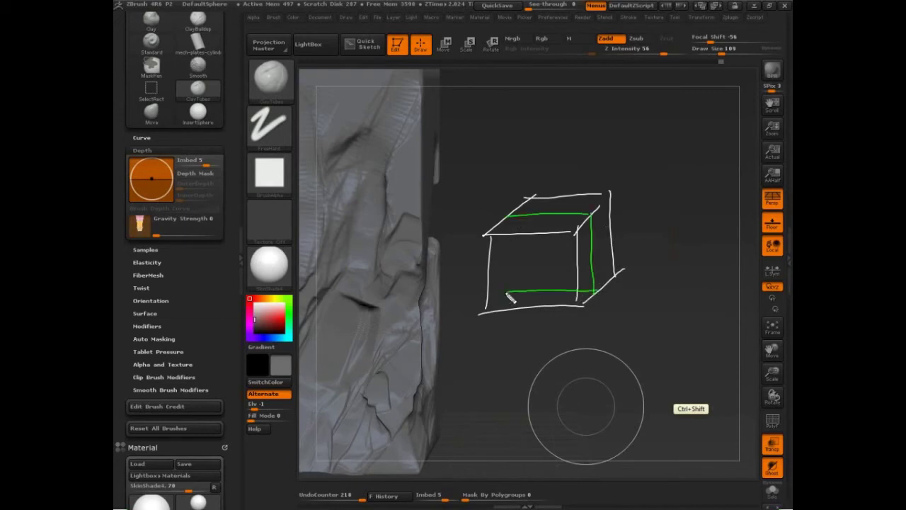
{"action": "mouse_move", "coordinate": [506, 216]}
{"action": "left_mouse_down"}
{"action": "mouse_move", "coordinate": [506, 295]}
{"action": "mouse_move", "coordinate": [503, 248]}
{"action": "mouse_move", "coordinate": [502, 267]}
{"action": "left_mouse_up"}
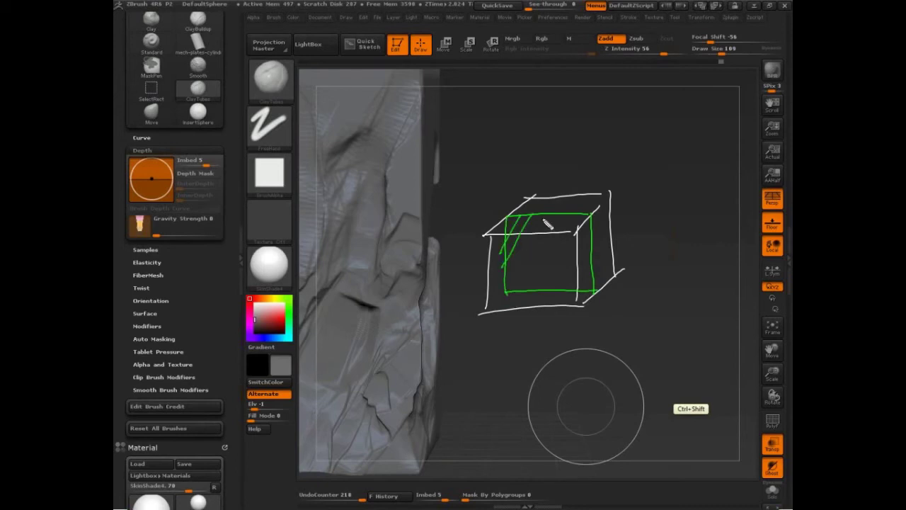
{"action": "left_click_drag", "start_coordinate": [548, 211], "coordinate": [505, 284]}
{"action": "left_click_drag", "start_coordinate": [557, 216], "coordinate": [510, 294]}
{"action": "mouse_move", "coordinate": [567, 218]}
{"action": "left_mouse_down"}
{"action": "mouse_move", "coordinate": [521, 295]}
{"action": "mouse_move", "coordinate": [561, 289]}
{"action": "left_mouse_up"}
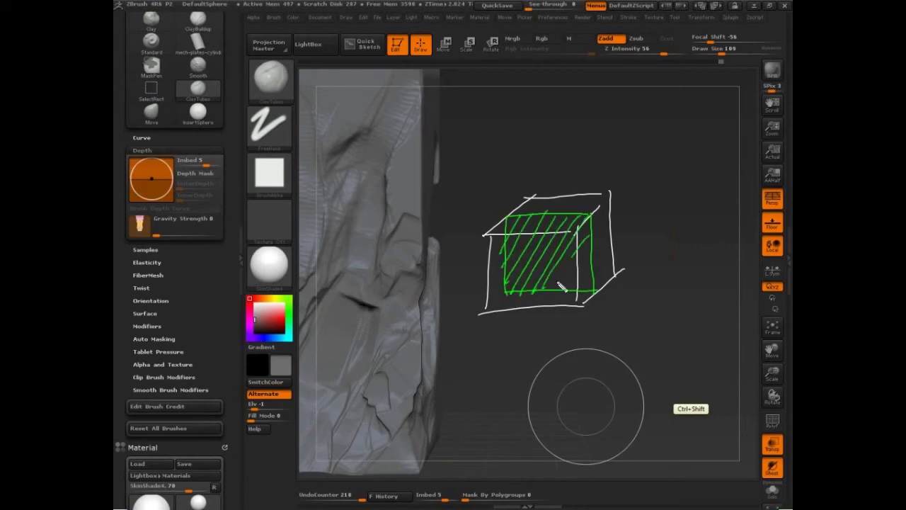
{"action": "mouse_move", "coordinate": [591, 249]}
{"action": "left_mouse_down"}
{"action": "mouse_move", "coordinate": [569, 293]}
{"action": "mouse_move", "coordinate": [582, 296]}
{"action": "left_mouse_up"}
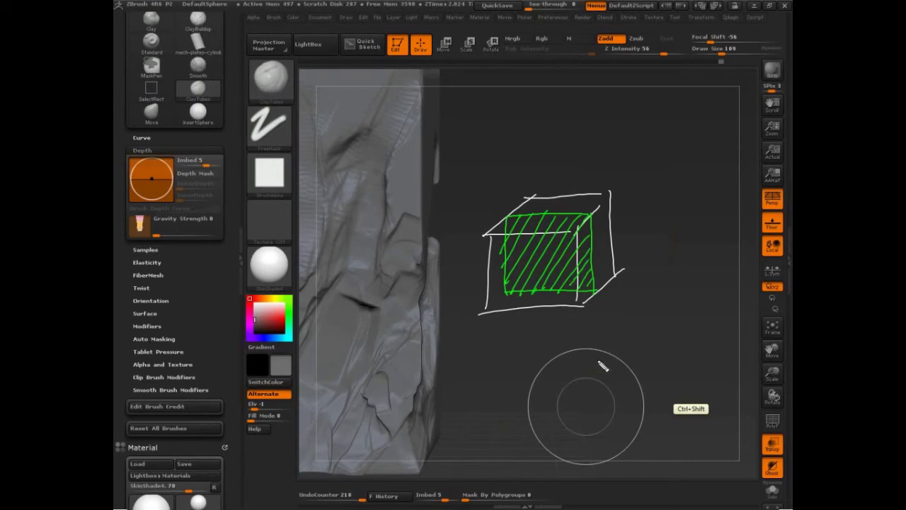
Step: Label the box's depth edge with 4000 on each side of the hatched plane and 0 at the plane
{"action": "mouse_move", "coordinate": [475, 218]}
{"action": "left_mouse_down"}
{"action": "mouse_move", "coordinate": [478, 228]}
{"action": "mouse_move", "coordinate": [490, 213]}
{"action": "left_mouse_up"}
{"action": "left_click_drag", "start_coordinate": [491, 218], "coordinate": [500, 207]}
{"action": "mouse_move", "coordinate": [505, 202]}
{"action": "left_mouse_down"}
{"action": "mouse_move", "coordinate": [510, 192]}
{"action": "mouse_move", "coordinate": [518, 198]}
{"action": "left_mouse_up"}
{"action": "mouse_move", "coordinate": [513, 192]}
{"action": "left_mouse_down"}
{"action": "mouse_move", "coordinate": [515, 204]}
{"action": "mouse_move", "coordinate": [531, 181]}
{"action": "left_mouse_up"}
{"action": "left_click_drag", "start_coordinate": [504, 204], "coordinate": [502, 205]}
Step: Sketch a red brush pointing to a dot on the hatched plane, and a tilted white block around the dot
{"action": "mouse_move", "coordinate": [542, 254]}
{"action": "left_mouse_down"}
{"action": "mouse_move", "coordinate": [482, 335]}
{"action": "mouse_move", "coordinate": [499, 312]}
{"action": "mouse_move", "coordinate": [515, 330]}
{"action": "mouse_move", "coordinate": [486, 337]}
{"action": "left_mouse_up"}
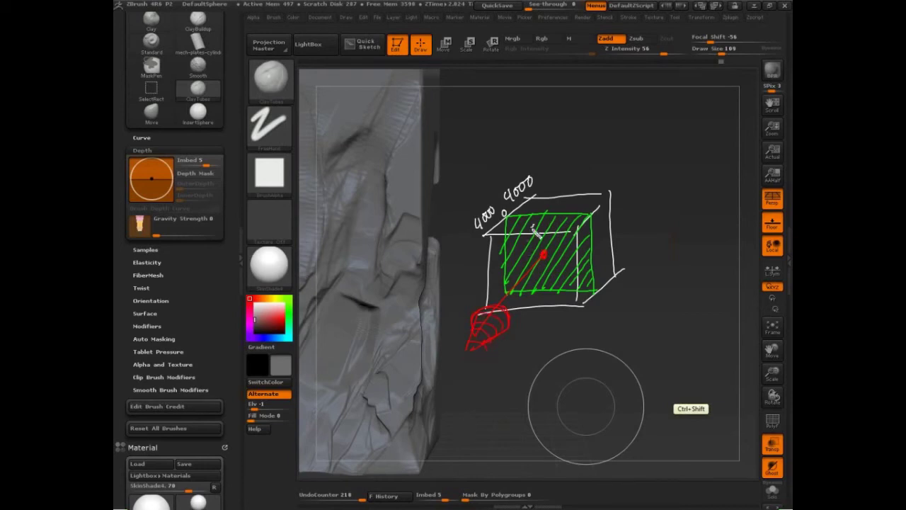
{"action": "mouse_move", "coordinate": [532, 236]}
{"action": "left_mouse_down"}
{"action": "mouse_move", "coordinate": [542, 282]}
{"action": "mouse_move", "coordinate": [553, 224]}
{"action": "mouse_move", "coordinate": [569, 271]}
{"action": "mouse_move", "coordinate": [531, 236]}
{"action": "mouse_move", "coordinate": [520, 244]}
{"action": "mouse_move", "coordinate": [534, 291]}
{"action": "mouse_move", "coordinate": [558, 291]}
{"action": "mouse_move", "coordinate": [561, 272]}
{"action": "left_mouse_up"}
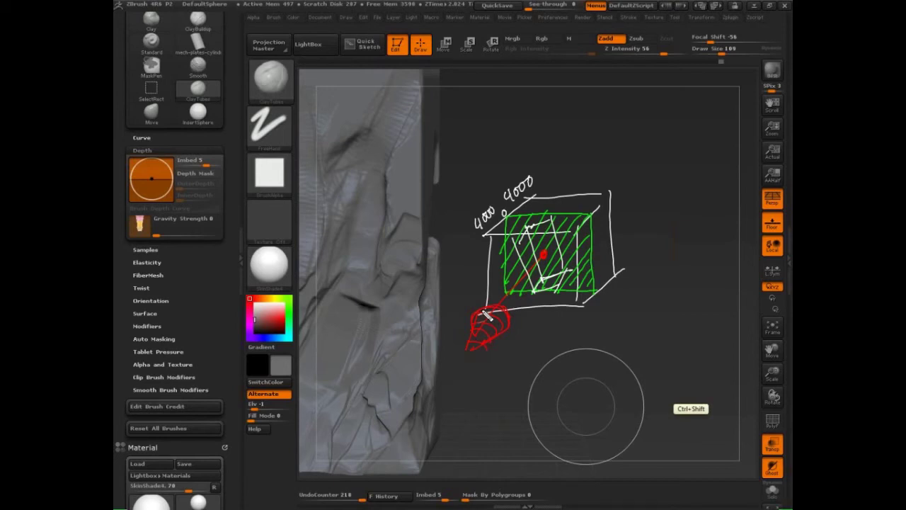
Step: Trace the box's upper and right front edges in red and label them width and height with leader lines
{"action": "mouse_move", "coordinate": [487, 236]}
{"action": "left_mouse_down"}
{"action": "mouse_move", "coordinate": [578, 234]}
{"action": "mouse_move", "coordinate": [580, 306]}
{"action": "left_mouse_up"}
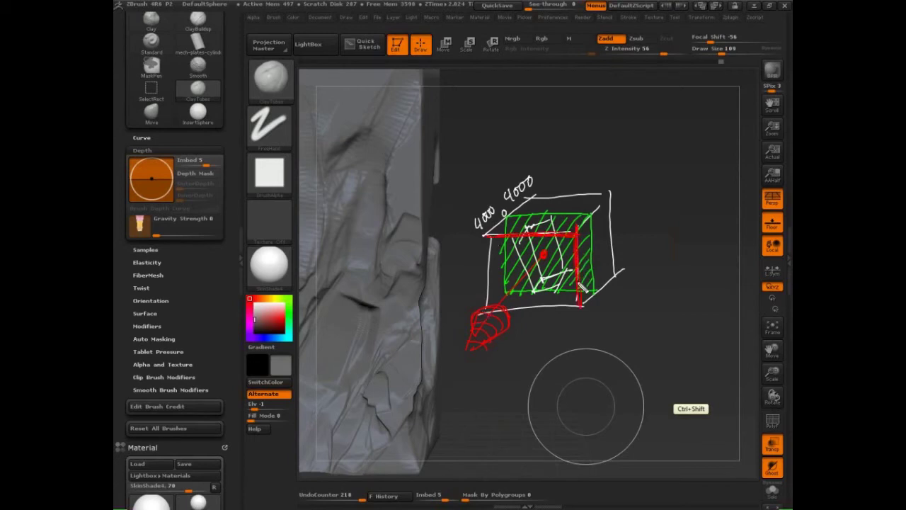
{"action": "mouse_move", "coordinate": [547, 214]}
{"action": "left_mouse_down"}
{"action": "mouse_move", "coordinate": [576, 161]}
{"action": "mouse_move", "coordinate": [617, 155]}
{"action": "left_mouse_up"}
{"action": "mouse_move", "coordinate": [622, 163]}
{"action": "left_mouse_down"}
{"action": "mouse_move", "coordinate": [639, 152]}
{"action": "mouse_move", "coordinate": [646, 162]}
{"action": "left_mouse_up"}
{"action": "left_click_drag", "start_coordinate": [652, 127], "coordinate": [663, 149]}
{"action": "left_click_drag", "start_coordinate": [595, 269], "coordinate": [651, 259]}
{"action": "mouse_move", "coordinate": [653, 226]}
{"action": "left_mouse_down"}
{"action": "mouse_move", "coordinate": [701, 261]}
{"action": "mouse_move", "coordinate": [687, 274]}
{"action": "left_mouse_up"}
{"action": "left_click_drag", "start_coordinate": [710, 221], "coordinate": [728, 260]}
{"action": "left_click_drag", "start_coordinate": [716, 243], "coordinate": [737, 238]}
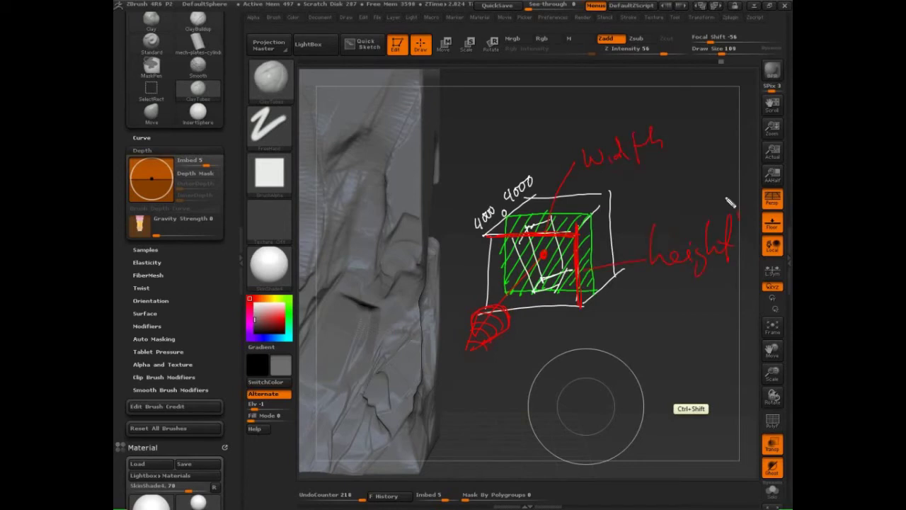
Step: Connect the circled width and height labels to Document, frame the entire canvas in white, and clear the annotations
{"action": "left_click_drag", "start_coordinate": [716, 205], "coordinate": [740, 218]}
{"action": "mouse_move", "coordinate": [699, 186]}
{"action": "left_mouse_down"}
{"action": "mouse_move", "coordinate": [599, 121]}
{"action": "mouse_move", "coordinate": [725, 157]}
{"action": "mouse_move", "coordinate": [373, 191]}
{"action": "mouse_move", "coordinate": [323, 35]}
{"action": "mouse_move", "coordinate": [333, 31]}
{"action": "left_mouse_up"}
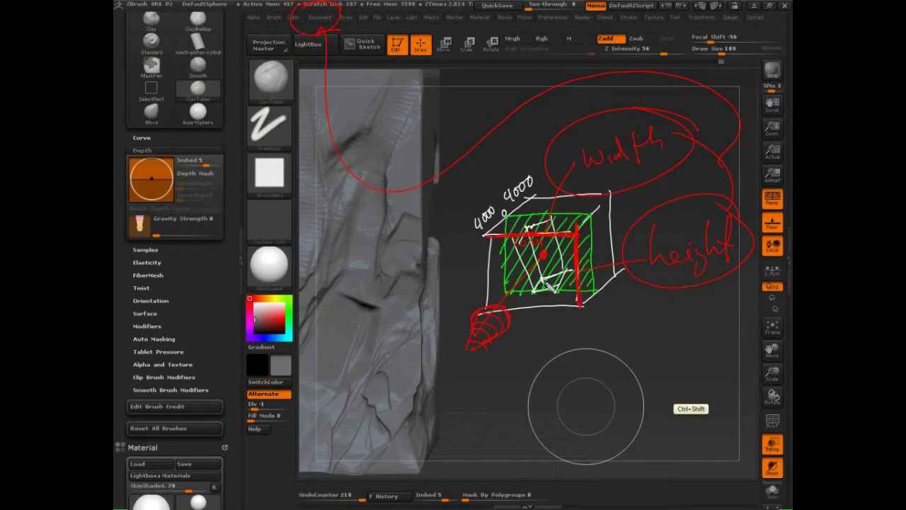
{"action": "mouse_move", "coordinate": [293, 64]}
{"action": "left_mouse_down"}
{"action": "mouse_move", "coordinate": [763, 66]}
{"action": "mouse_move", "coordinate": [766, 433]}
{"action": "mouse_move", "coordinate": [712, 500]}
{"action": "mouse_move", "coordinate": [326, 492]}
{"action": "mouse_move", "coordinate": [304, 397]}
{"action": "mouse_move", "coordinate": [297, 64]}
{"action": "mouse_move", "coordinate": [528, 65]}
{"action": "mouse_move", "coordinate": [762, 212]}
{"action": "mouse_move", "coordinate": [759, 505]}
{"action": "mouse_move", "coordinate": [425, 489]}
{"action": "mouse_move", "coordinate": [331, 495]}
{"action": "left_mouse_up"}
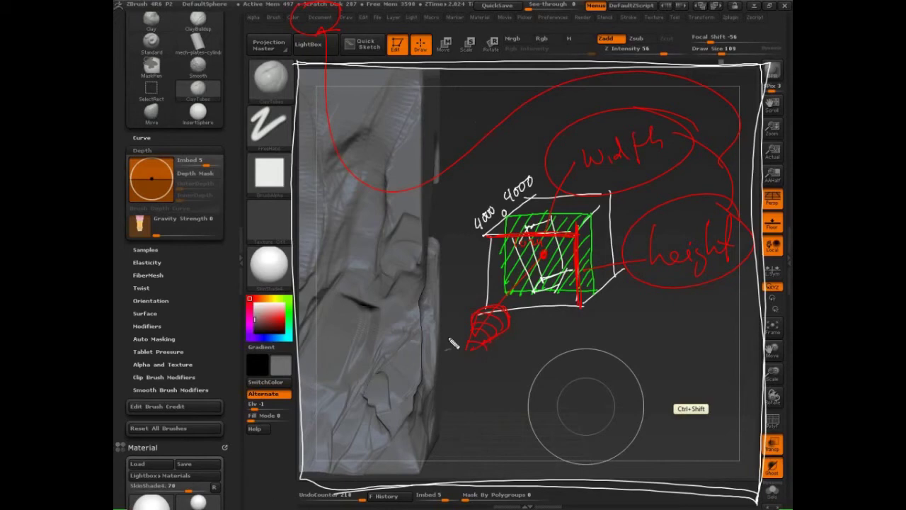
{"action": "key", "text": "Escape"}
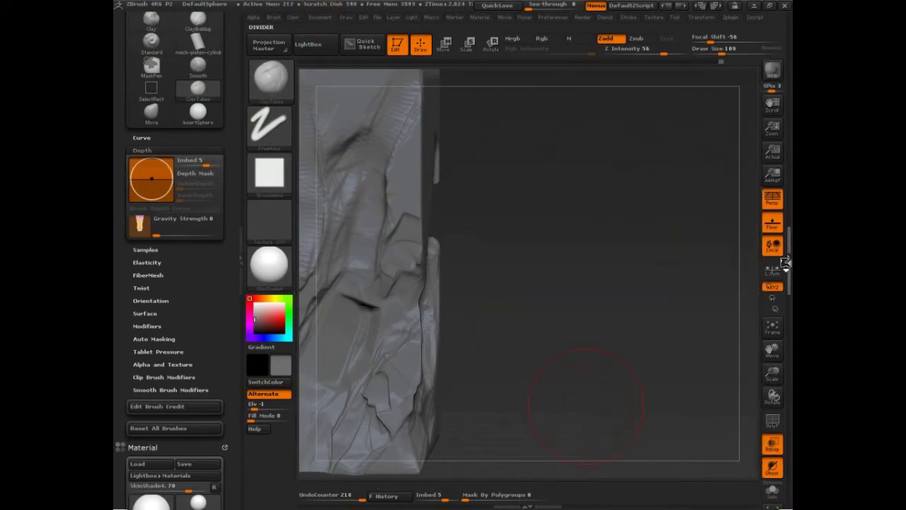
Step: Show the Tool palette beside the canvas, outline the narrowed canvas with an annotation frame, and clear it
{"action": "left_click", "coordinate": [786, 263]}
{"action": "key", "text": "ctrl+shift"}
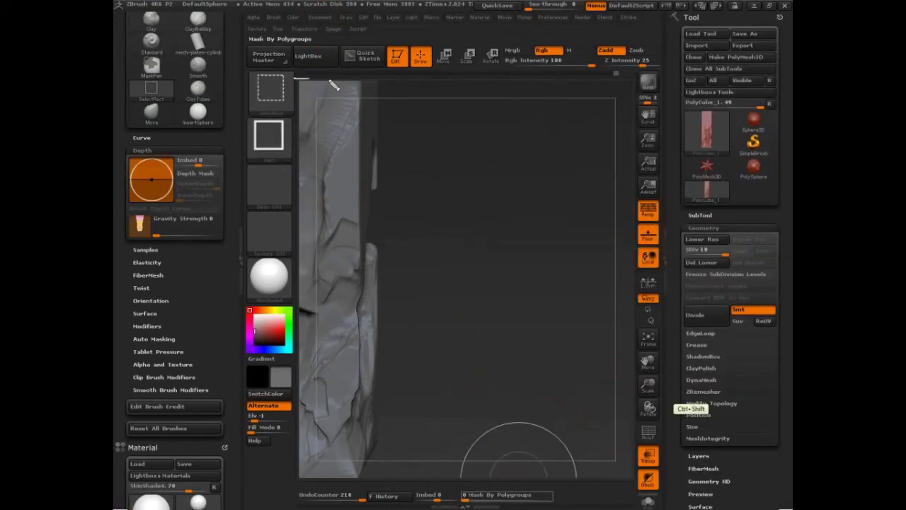
{"action": "mouse_move", "coordinate": [333, 85]}
{"action": "left_mouse_down"}
{"action": "mouse_move", "coordinate": [629, 111]}
{"action": "mouse_move", "coordinate": [632, 476]}
{"action": "mouse_move", "coordinate": [544, 476]}
{"action": "mouse_move", "coordinate": [312, 210]}
{"action": "left_mouse_up"}
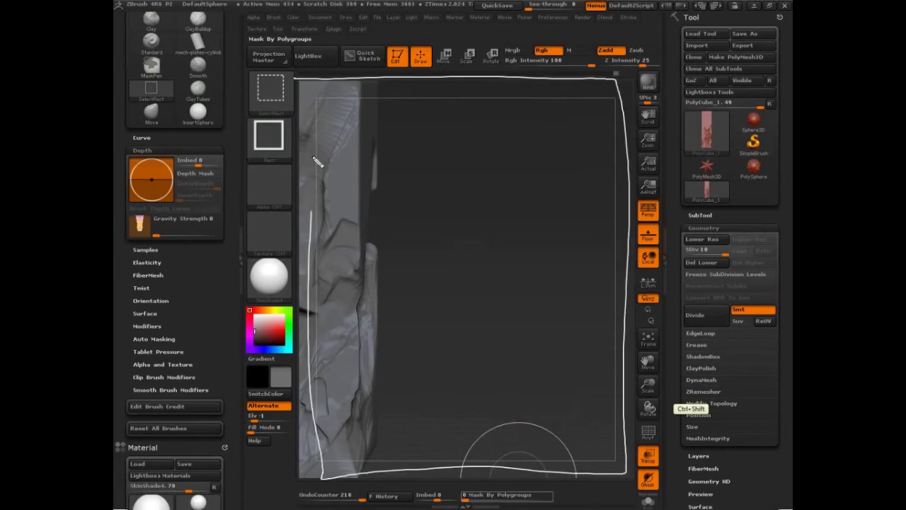
{"action": "left_click_drag", "start_coordinate": [318, 161], "coordinate": [308, 80]}
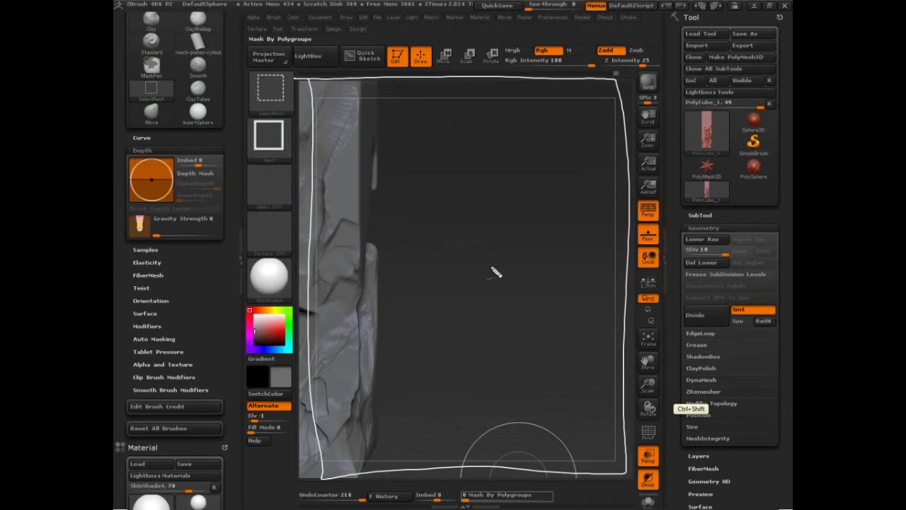
{"action": "key", "text": "Escape"}
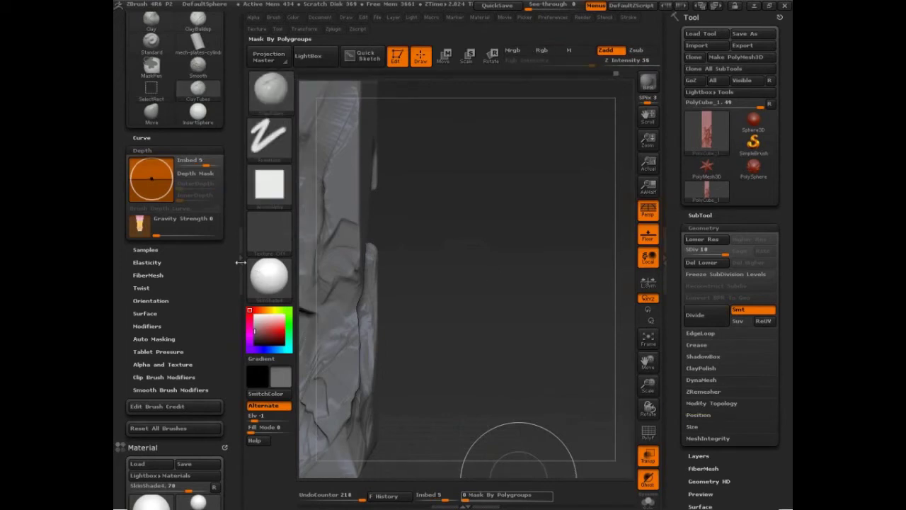
Step: Hide the brush settings beside the canvas and bring up the document's Width and Height settings
{"action": "left_click", "coordinate": [241, 262]}
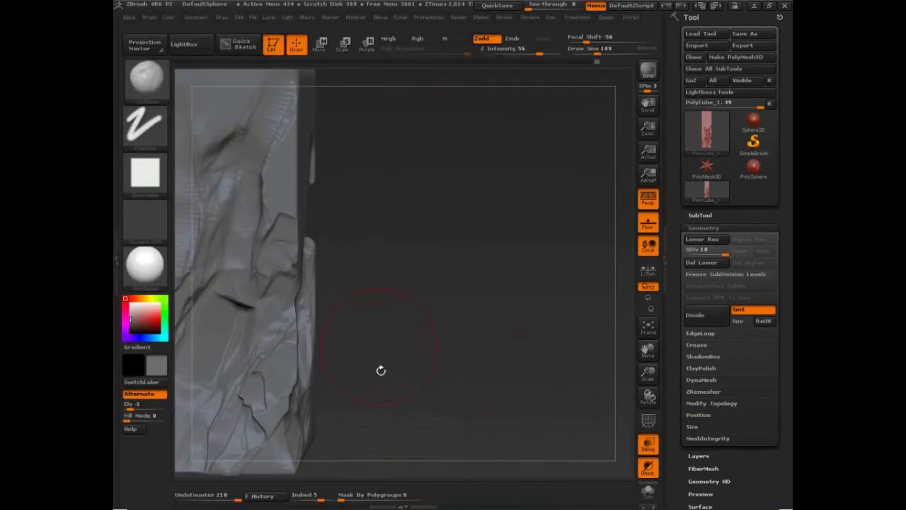
{"action": "left_click", "coordinate": [196, 17]}
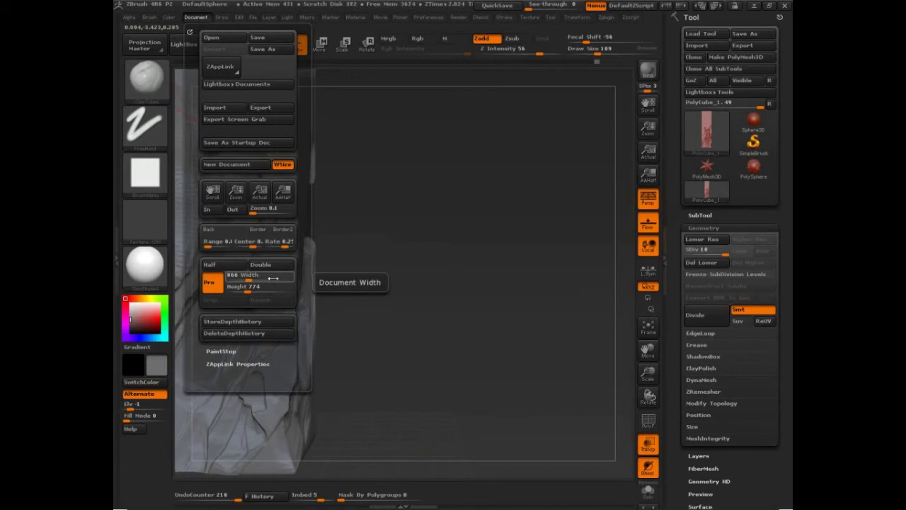
Step: Look through the LightCap and Lights Placement settings and sample a light position from the lower part of the carved block
{"action": "left_click", "coordinate": [287, 17]}
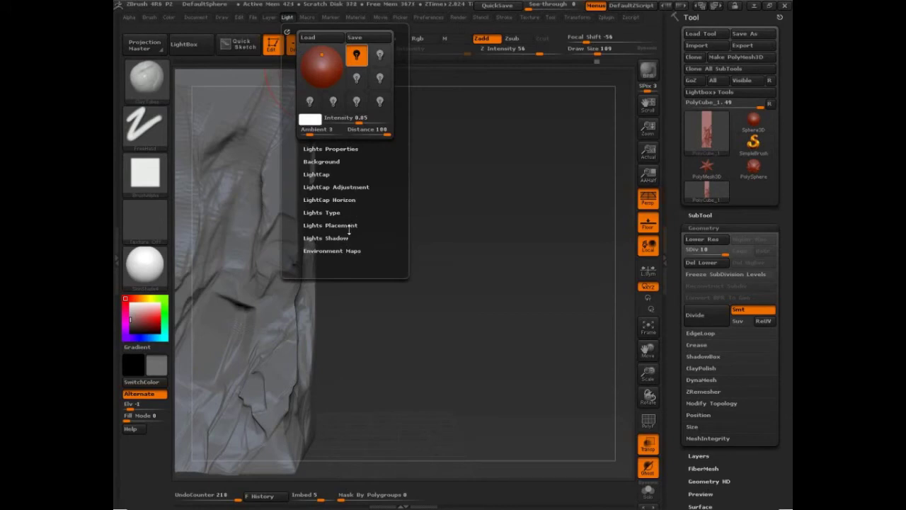
{"action": "left_click", "coordinate": [319, 174]}
{"action": "left_click_drag", "start_coordinate": [340, 341], "coordinate": [292, 142]}
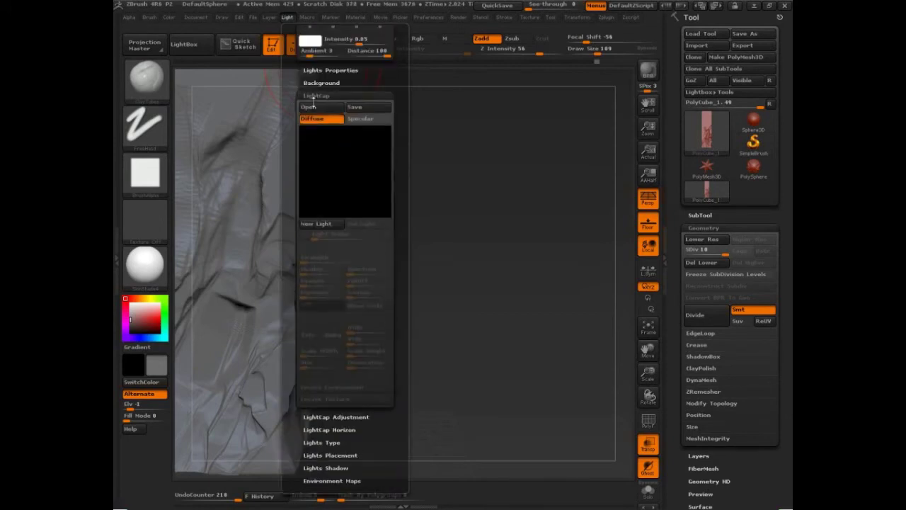
{"action": "left_click", "coordinate": [317, 95]}
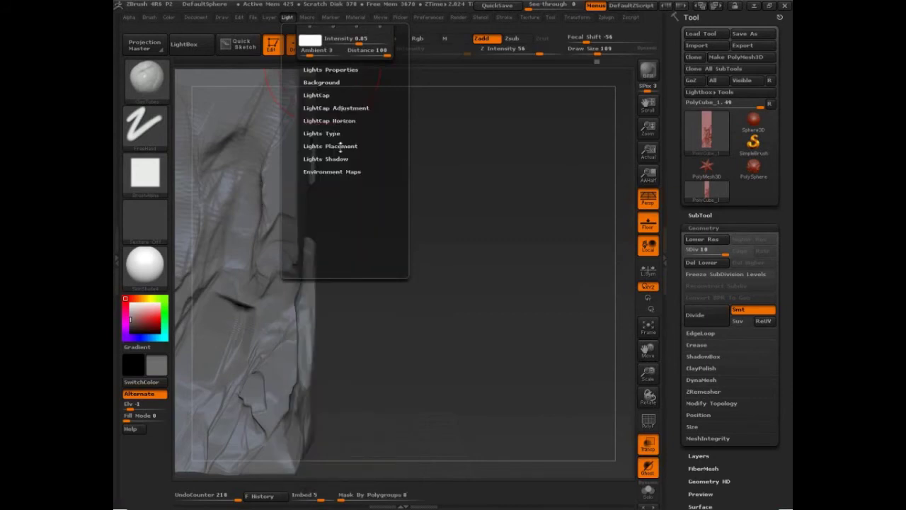
{"action": "left_click", "coordinate": [342, 147]}
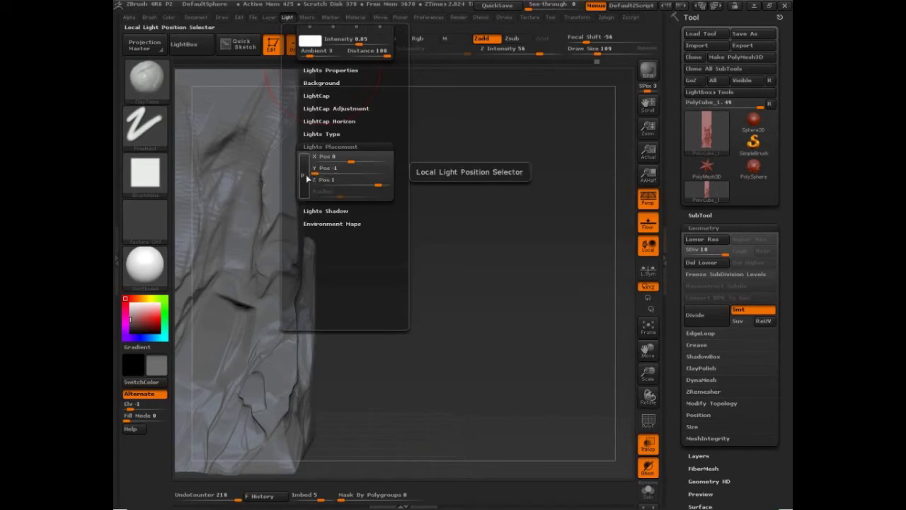
{"action": "left_click_drag", "start_coordinate": [304, 175], "coordinate": [262, 354]}
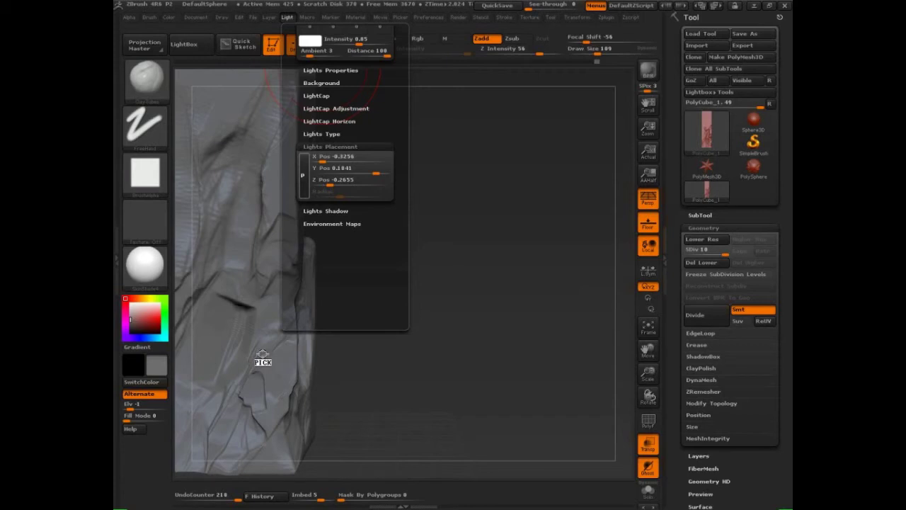
Step: Examine the render settings for Antialiasing and Fog, including the fog texture, and sample the fog's first depth from the canvas
{"action": "left_click", "coordinate": [460, 18]}
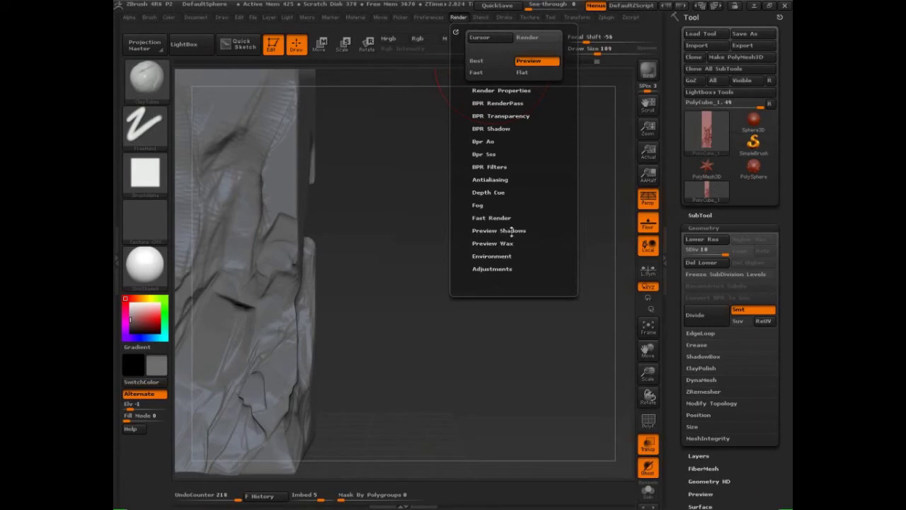
{"action": "left_click", "coordinate": [512, 232]}
{"action": "left_click", "coordinate": [518, 231]}
{"action": "left_click", "coordinate": [512, 179]}
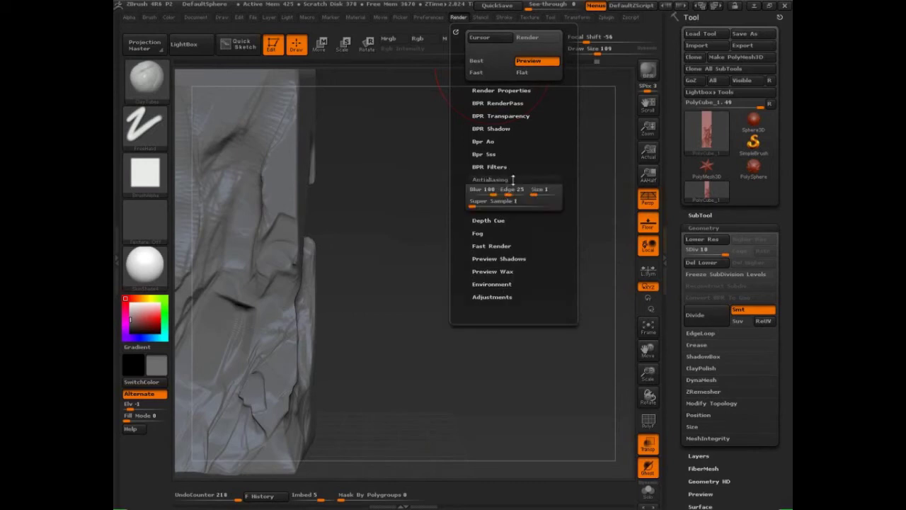
{"action": "left_click", "coordinate": [512, 180]}
{"action": "left_click", "coordinate": [479, 204]}
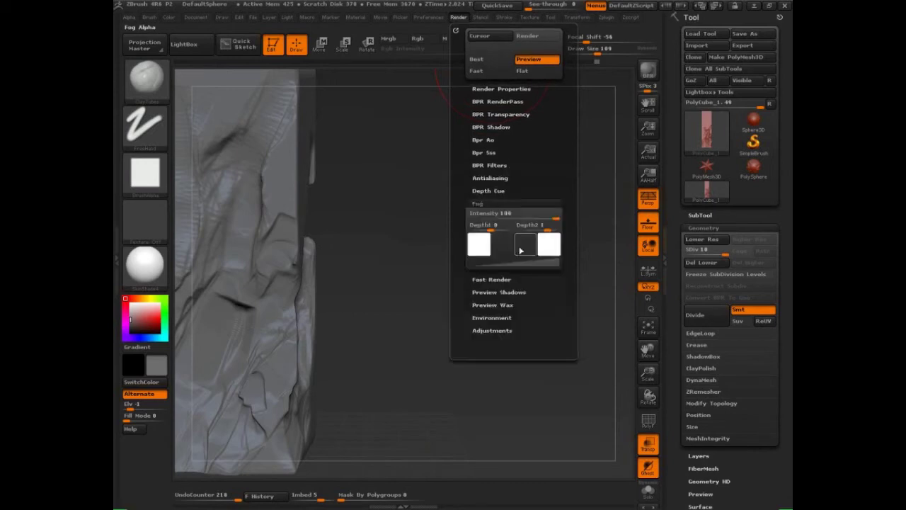
{"action": "left_click", "coordinate": [505, 247]}
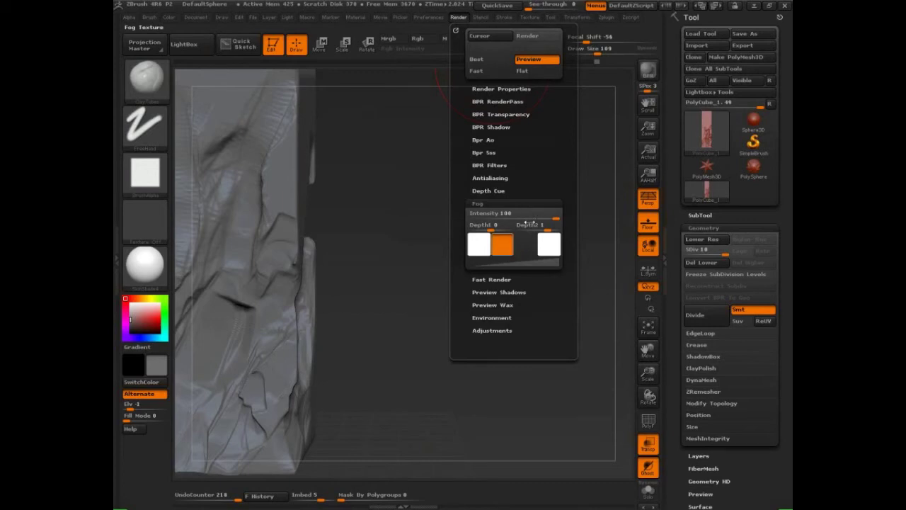
{"action": "mouse_move", "coordinate": [481, 224]}
{"action": "left_mouse_down"}
{"action": "mouse_move", "coordinate": [418, 235]}
{"action": "mouse_move", "coordinate": [393, 276]}
{"action": "mouse_move", "coordinate": [256, 315]}
{"action": "mouse_move", "coordinate": [370, 298]}
{"action": "mouse_move", "coordinate": [254, 303]}
{"action": "mouse_move", "coordinate": [394, 253]}
{"action": "mouse_move", "coordinate": [401, 266]}
{"action": "mouse_move", "coordinate": [334, 326]}
{"action": "left_mouse_up"}
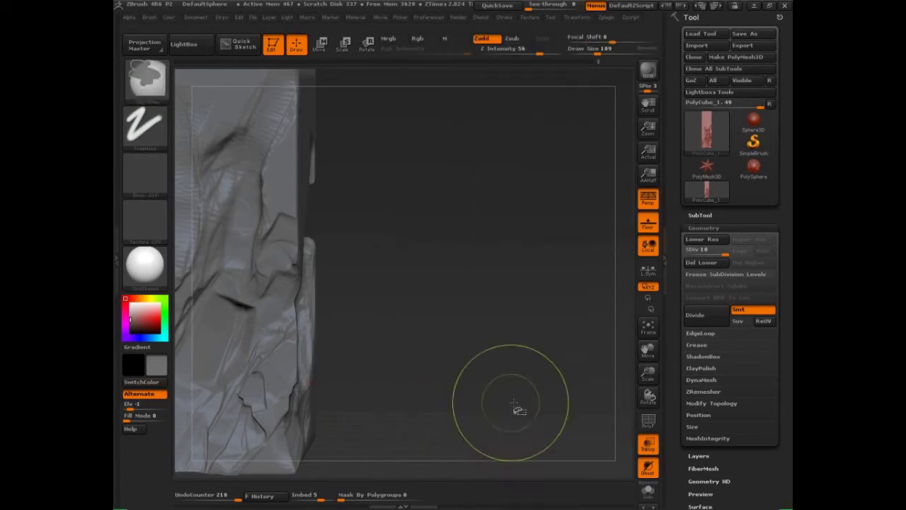
Step: Annotate a larger white box on the empty canvas with a green plane halfway through its depth
{"action": "key", "text": "ctrl+shift+d"}
{"action": "mouse_move", "coordinate": [405, 219]}
{"action": "left_mouse_down"}
{"action": "mouse_move", "coordinate": [451, 183]}
{"action": "mouse_move", "coordinate": [553, 171]}
{"action": "mouse_move", "coordinate": [535, 209]}
{"action": "mouse_move", "coordinate": [494, 246]}
{"action": "left_mouse_up"}
{"action": "mouse_move", "coordinate": [556, 218]}
{"action": "left_mouse_down"}
{"action": "mouse_move", "coordinate": [398, 218]}
{"action": "mouse_move", "coordinate": [409, 339]}
{"action": "left_mouse_up"}
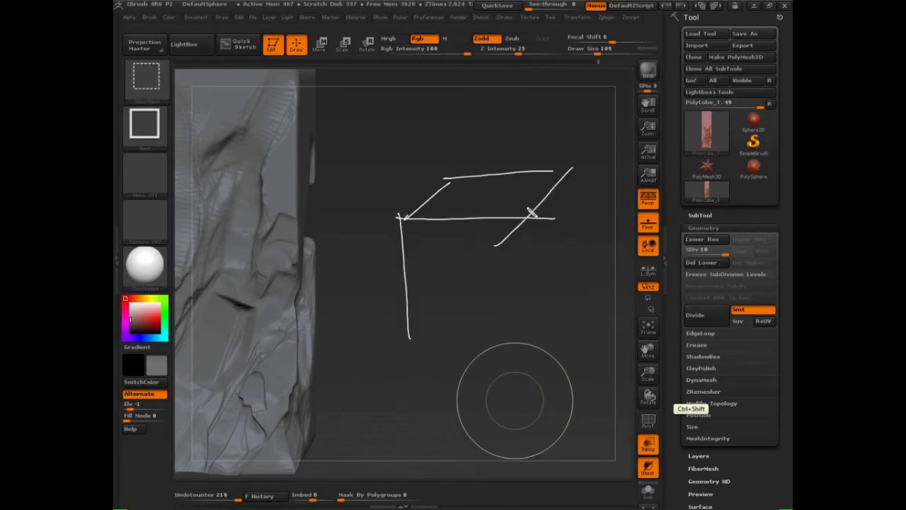
{"action": "mouse_move", "coordinate": [525, 206]}
{"action": "left_mouse_down"}
{"action": "mouse_move", "coordinate": [530, 327]}
{"action": "mouse_move", "coordinate": [397, 334]}
{"action": "left_mouse_up"}
{"action": "mouse_move", "coordinate": [564, 167]}
{"action": "left_mouse_down"}
{"action": "mouse_move", "coordinate": [577, 240]}
{"action": "mouse_move", "coordinate": [531, 343]}
{"action": "left_mouse_up"}
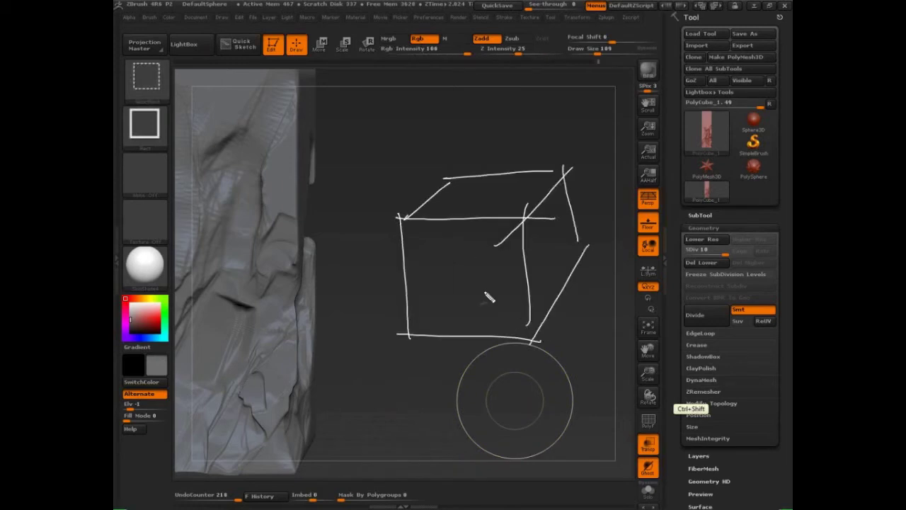
{"action": "mouse_move", "coordinate": [428, 199]}
{"action": "left_mouse_down"}
{"action": "mouse_move", "coordinate": [546, 199]}
{"action": "mouse_move", "coordinate": [556, 299]}
{"action": "mouse_move", "coordinate": [444, 298]}
{"action": "left_mouse_up"}
{"action": "left_click_drag", "start_coordinate": [429, 199], "coordinate": [442, 310]}
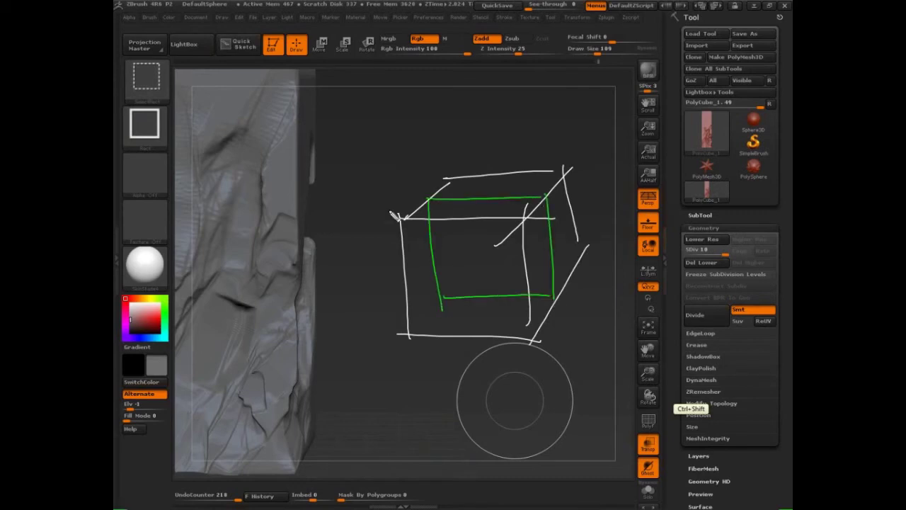
Step: Annotate green arrows pointing forward and backward along the box's depth and label each one 4000
{"action": "mouse_move", "coordinate": [413, 186]}
{"action": "left_mouse_down"}
{"action": "mouse_move", "coordinate": [355, 251]}
{"action": "mouse_move", "coordinate": [379, 240]}
{"action": "left_mouse_up"}
{"action": "mouse_move", "coordinate": [430, 177]}
{"action": "left_mouse_down"}
{"action": "mouse_move", "coordinate": [469, 149]}
{"action": "mouse_move", "coordinate": [460, 170]}
{"action": "left_mouse_up"}
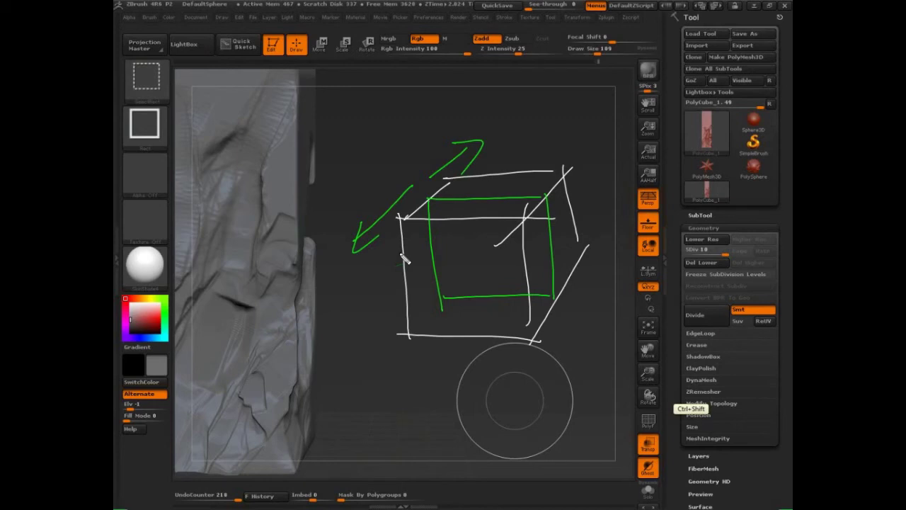
{"action": "left_click_drag", "start_coordinate": [386, 177], "coordinate": [380, 189]}
{"action": "mouse_move", "coordinate": [389, 179]}
{"action": "left_mouse_down"}
{"action": "mouse_move", "coordinate": [390, 192]}
{"action": "mouse_move", "coordinate": [395, 175]}
{"action": "left_mouse_up"}
{"action": "left_click_drag", "start_coordinate": [400, 171], "coordinate": [401, 173]}
{"action": "left_click_drag", "start_coordinate": [407, 168], "coordinate": [440, 148]}
{"action": "left_click_drag", "start_coordinate": [446, 143], "coordinate": [454, 138]}
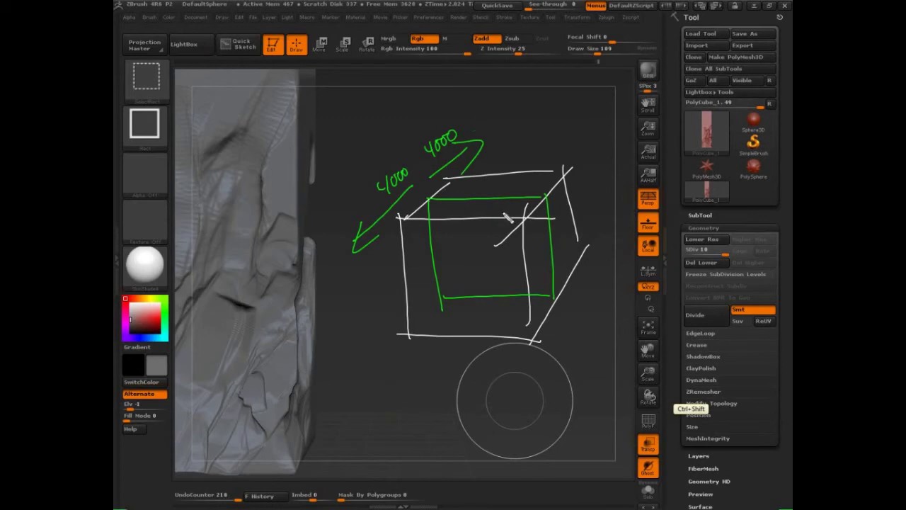
Step: Annotate a white circle in the middle of the green plane and clear all annotations
{"action": "mouse_move", "coordinate": [499, 238]}
{"action": "left_mouse_down"}
{"action": "mouse_move", "coordinate": [473, 264]}
{"action": "mouse_move", "coordinate": [504, 241]}
{"action": "left_mouse_up"}
{"action": "mouse_move", "coordinate": [496, 256]}
{"action": "left_mouse_down"}
{"action": "mouse_move", "coordinate": [510, 267]}
{"action": "mouse_move", "coordinate": [468, 247]}
{"action": "left_mouse_up"}
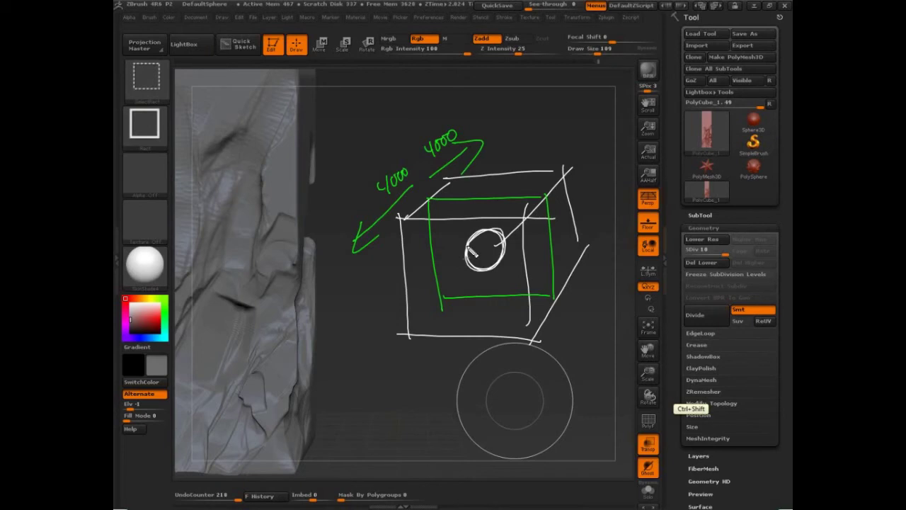
{"action": "key", "text": "Escape"}
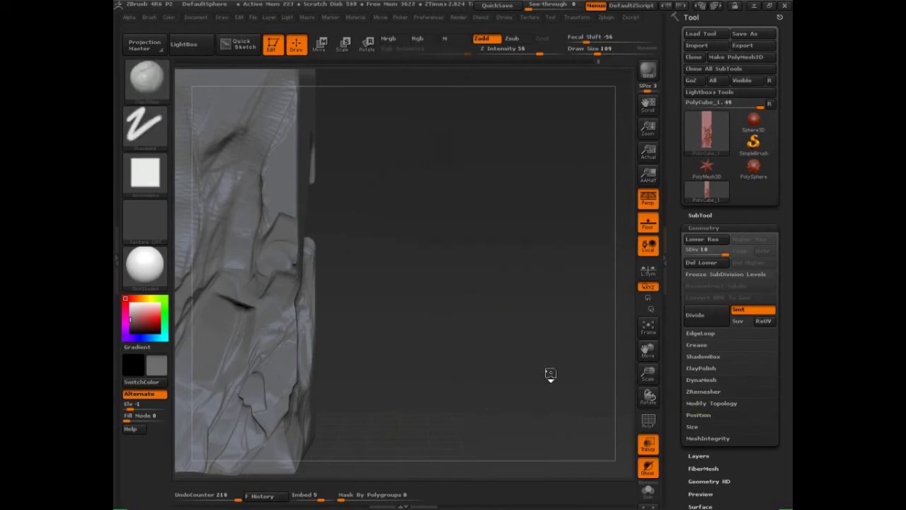
Step: Recentre the sculpted block and look through the ClayTubes brush's settings sections, including Depth
{"action": "mouse_move", "coordinate": [384, 353]}
{"action": "left_mouse_down", "text": "alt"}
{"action": "mouse_move", "coordinate": [543, 339]}
{"action": "mouse_move", "coordinate": [505, 373]}
{"action": "left_mouse_up", "text": "alt"}
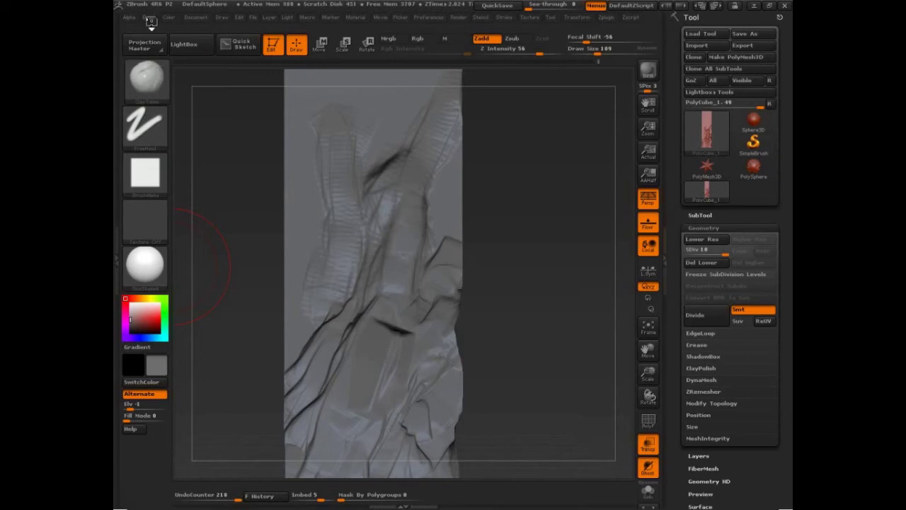
{"action": "left_click", "coordinate": [150, 17]}
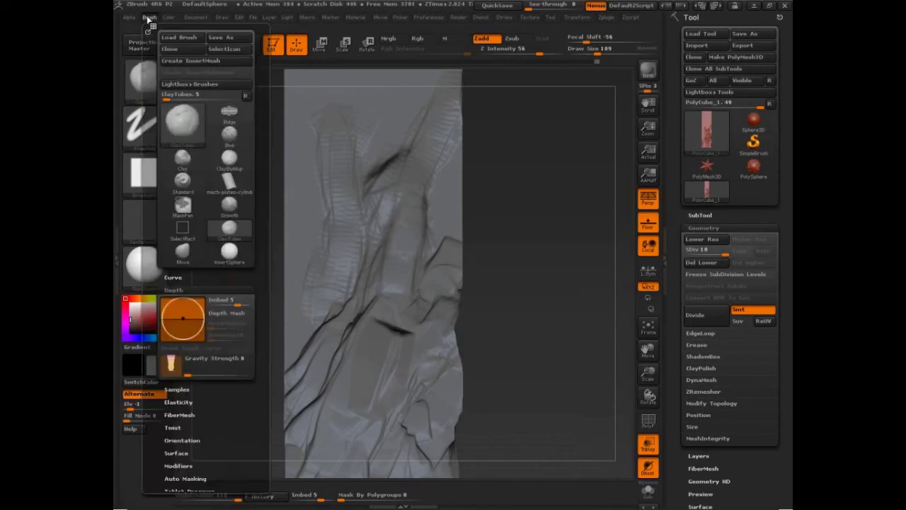
{"action": "left_click", "coordinate": [174, 288]}
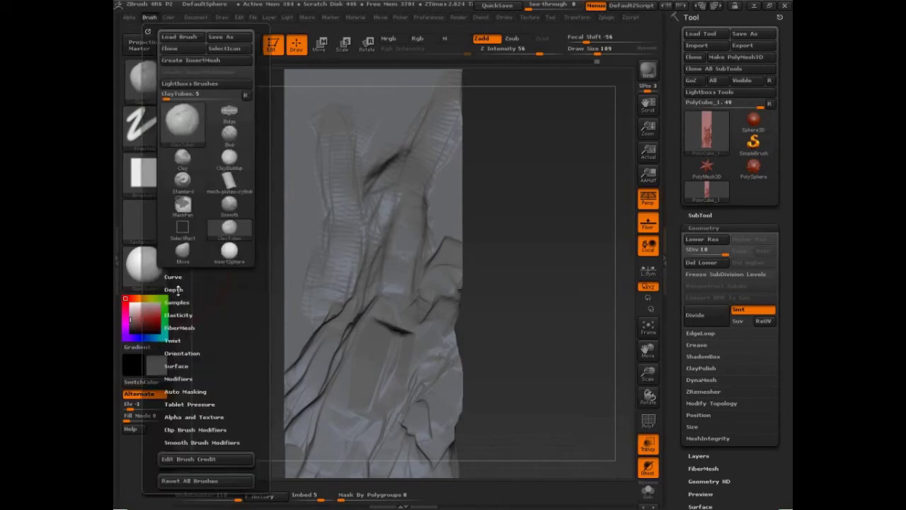
{"action": "left_click", "coordinate": [174, 289]}
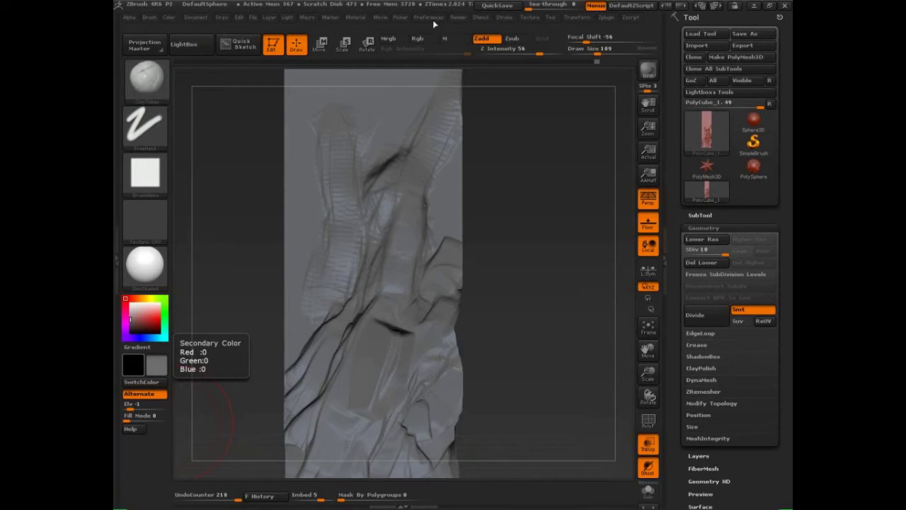
Step: Read the help note for the Picker's Selected Orientation and try different tilts of its direction indicator
{"action": "left_click", "coordinate": [401, 17]}
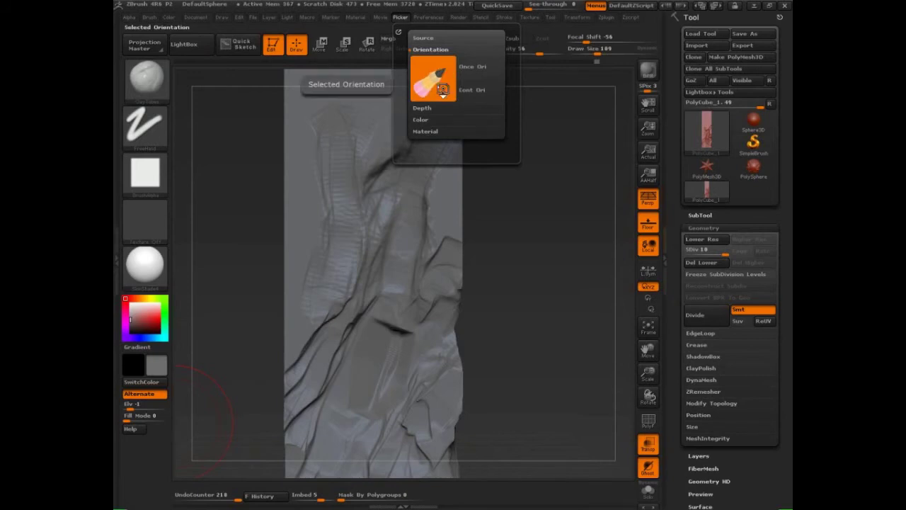
{"action": "key", "text": "ctrl"}
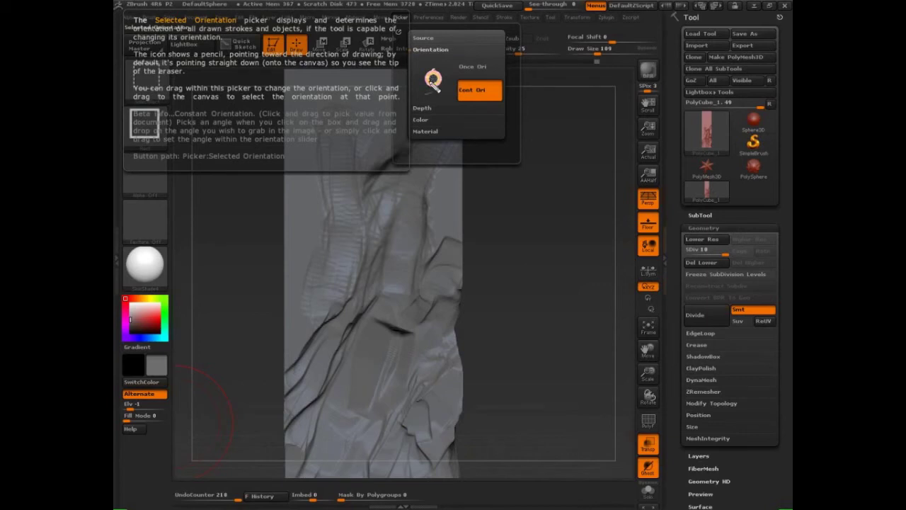
{"action": "left_click_drag", "start_coordinate": [435, 75], "coordinate": [451, 60]}
{"action": "mouse_move", "coordinate": [454, 64]}
{"action": "left_mouse_down"}
{"action": "mouse_move", "coordinate": [439, 79]}
{"action": "mouse_move", "coordinate": [457, 75]}
{"action": "mouse_move", "coordinate": [469, 51]}
{"action": "mouse_move", "coordinate": [458, 77]}
{"action": "left_mouse_up"}
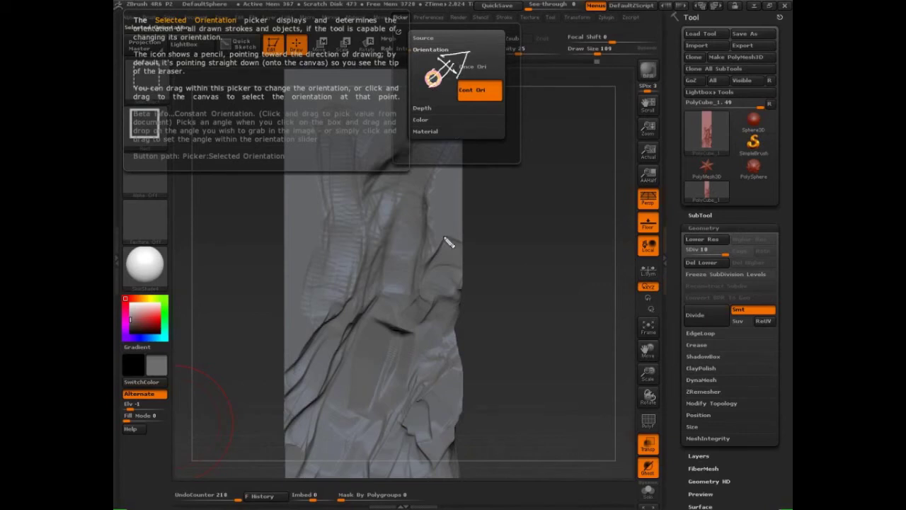
{"action": "key", "text": "Escape"}
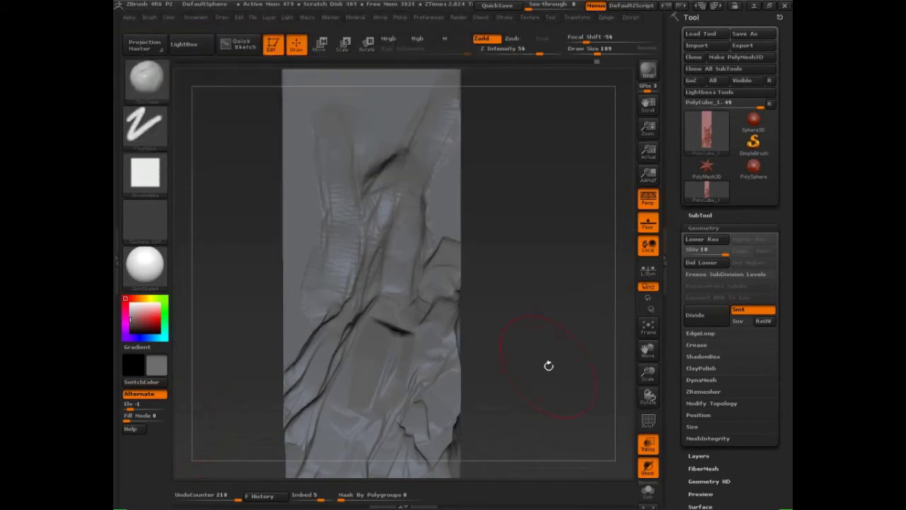
Step: Sculpt a clay stroke across the block's middle, tilt the Selected Orientation differently, and undo a test stroke at the right edge
{"action": "left_click", "coordinate": [401, 17]}
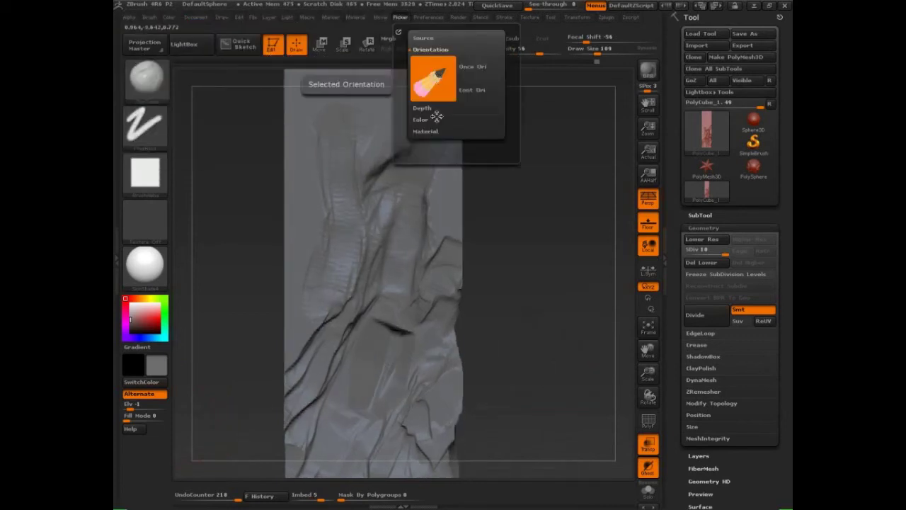
{"action": "mouse_move", "coordinate": [397, 261]}
{"action": "left_mouse_down"}
{"action": "mouse_move", "coordinate": [390, 266]}
{"action": "mouse_move", "coordinate": [398, 254]}
{"action": "left_mouse_up"}
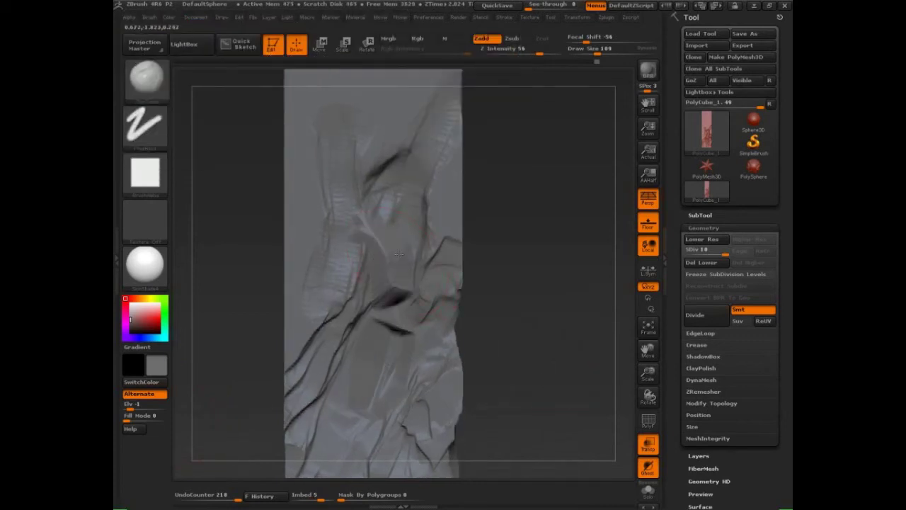
{"action": "left_click", "coordinate": [402, 17]}
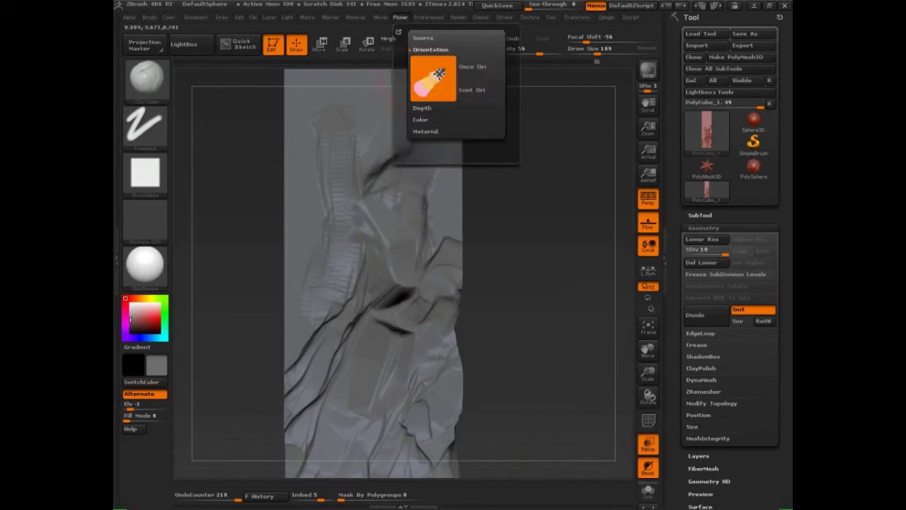
{"action": "left_click_drag", "start_coordinate": [439, 74], "coordinate": [423, 80]}
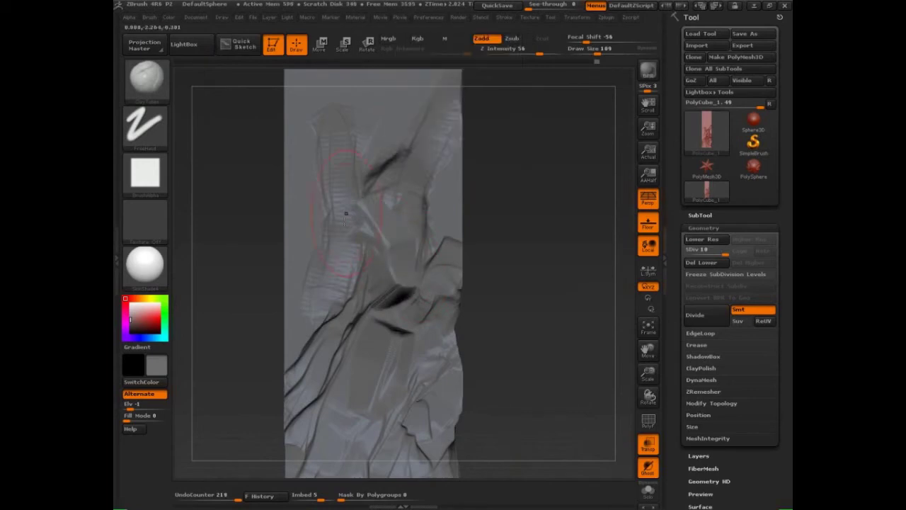
{"action": "left_click_drag", "start_coordinate": [439, 174], "coordinate": [451, 193]}
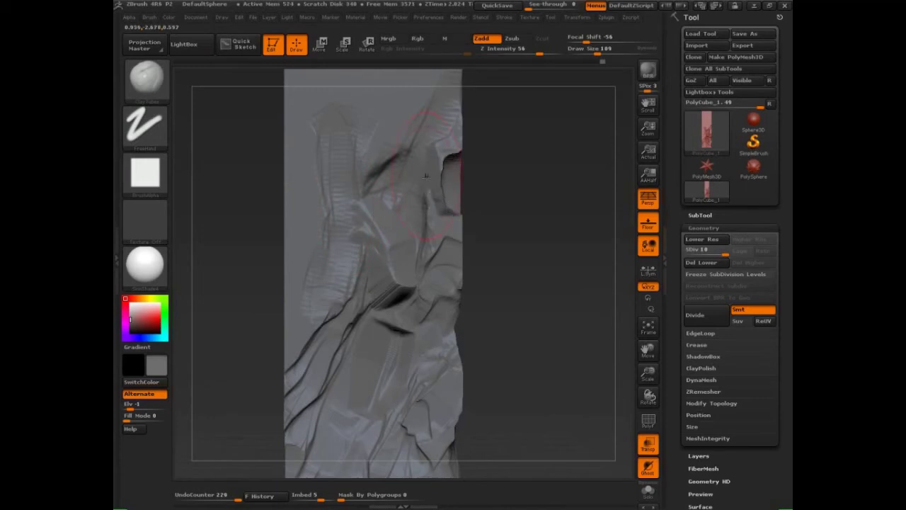
{"action": "key", "text": "ctrl+z"}
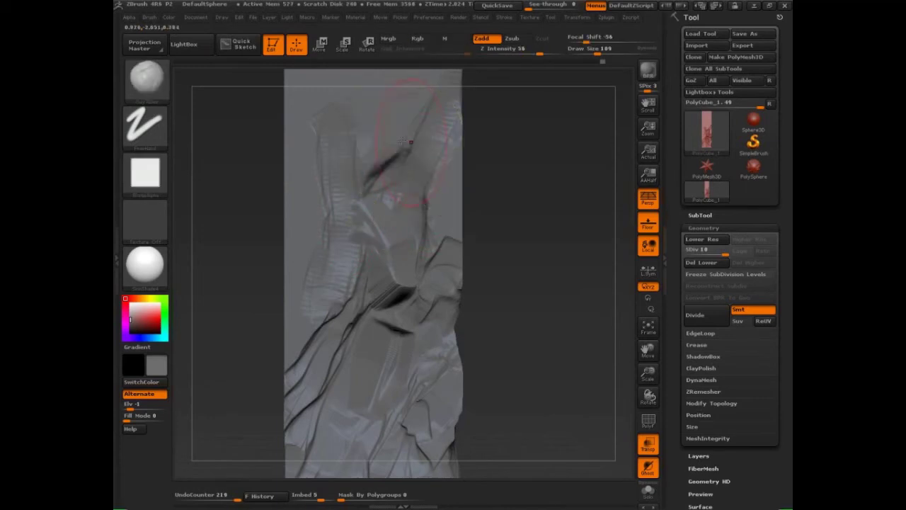
Step: Sculpt clay strokes on the block's upper front and lower front, changing the Selected Orientation before the last one
{"action": "left_click_drag", "start_coordinate": [401, 104], "coordinate": [389, 167]}
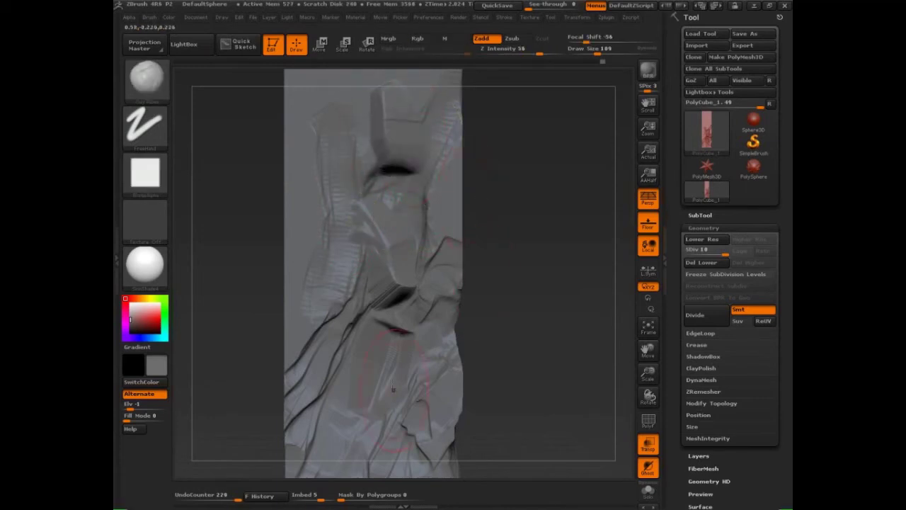
{"action": "left_click_drag", "start_coordinate": [400, 344], "coordinate": [412, 388]}
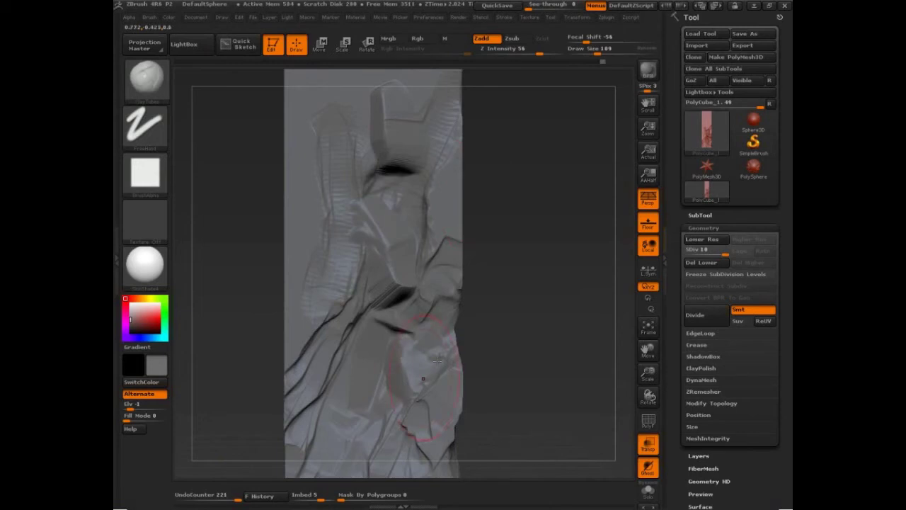
{"action": "left_click", "coordinate": [401, 19]}
{"action": "left_click_drag", "start_coordinate": [354, 369], "coordinate": [340, 340]}
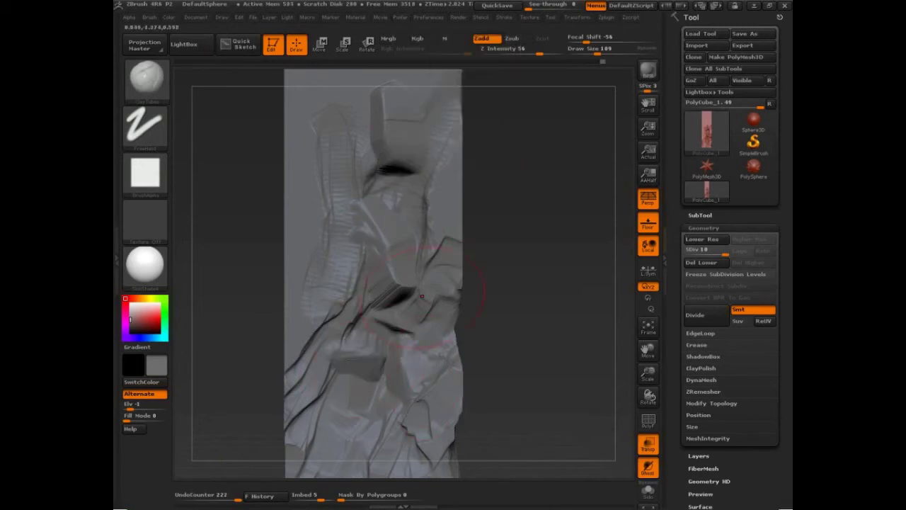
Step: Change the Picker's Selected Orientation and sculpt clay strokes down the block's left side, undoing the long stroke on the right half
{"action": "left_click", "coordinate": [400, 17]}
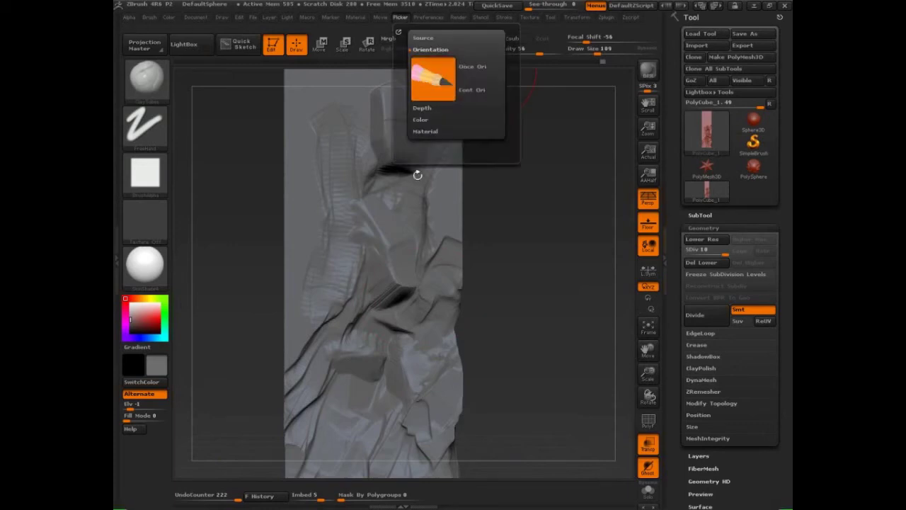
{"action": "mouse_move", "coordinate": [327, 336]}
{"action": "left_mouse_down"}
{"action": "mouse_move", "coordinate": [354, 250]}
{"action": "mouse_move", "coordinate": [339, 206]}
{"action": "mouse_move", "coordinate": [346, 153]}
{"action": "mouse_move", "coordinate": [338, 119]}
{"action": "left_mouse_up"}
{"action": "left_click_drag", "start_coordinate": [327, 170], "coordinate": [294, 301]}
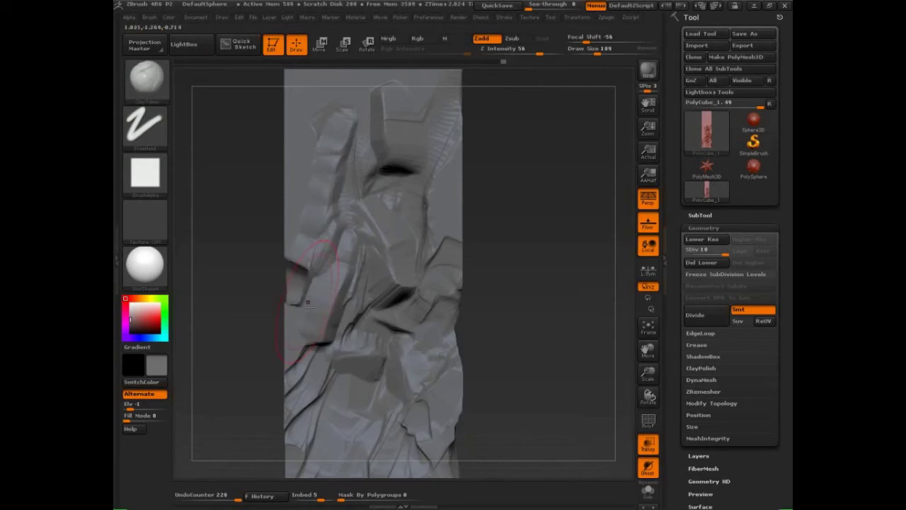
{"action": "mouse_move", "coordinate": [431, 116]}
{"action": "left_mouse_down"}
{"action": "mouse_move", "coordinate": [410, 186]}
{"action": "mouse_move", "coordinate": [416, 273]}
{"action": "mouse_move", "coordinate": [405, 285]}
{"action": "left_mouse_up"}
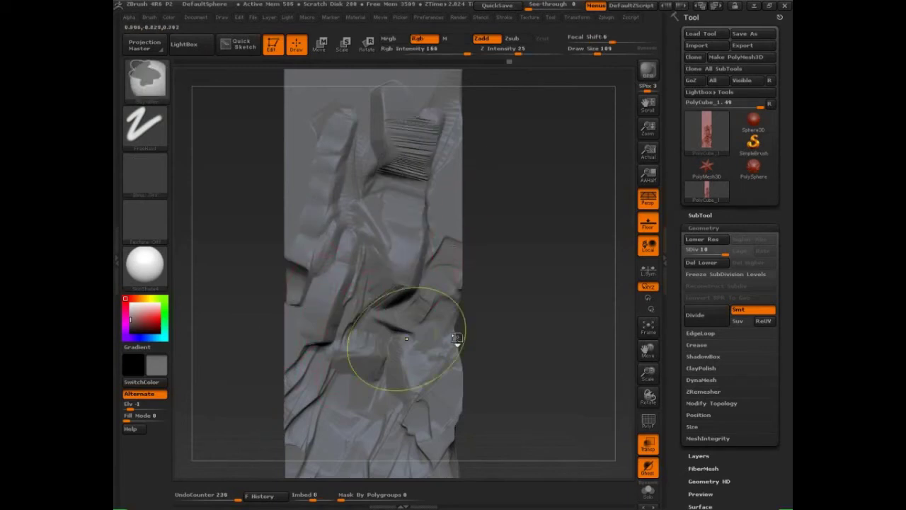
{"action": "key", "text": "ctrl+z"}
{"action": "left_click_drag", "start_coordinate": [287, 138], "coordinate": [297, 200]}
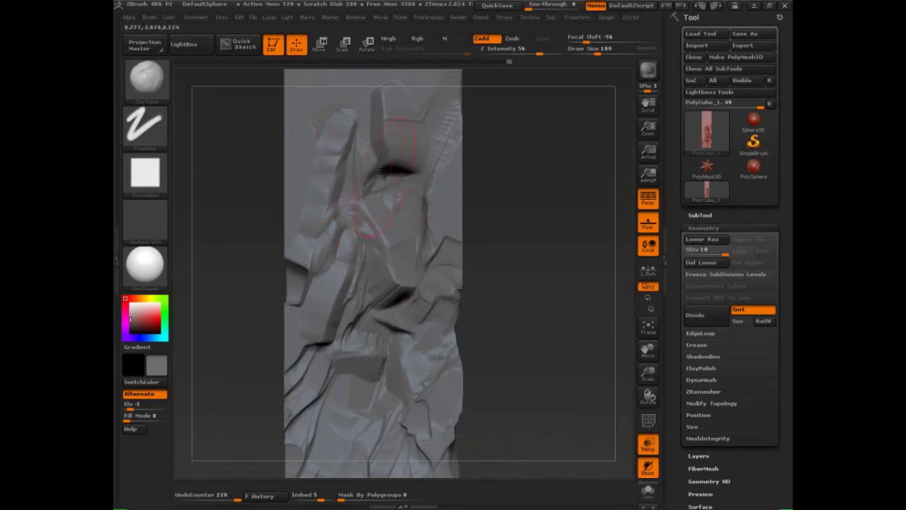
Step: Try long test strokes down the block from a rotated view with the Standard brush and undo them
{"action": "key", "text": "shift"}
{"action": "mouse_move", "coordinate": [552, 209]}
{"action": "left_mouse_down"}
{"action": "mouse_move", "coordinate": [524, 202]}
{"action": "mouse_move", "coordinate": [552, 226]}
{"action": "mouse_move", "coordinate": [579, 229]}
{"action": "left_mouse_up"}
{"action": "mouse_move", "coordinate": [378, 148]}
{"action": "left_mouse_down"}
{"action": "mouse_move", "coordinate": [354, 152]}
{"action": "mouse_move", "coordinate": [305, 251]}
{"action": "mouse_move", "coordinate": [314, 304]}
{"action": "mouse_move", "coordinate": [301, 333]}
{"action": "left_mouse_up"}
{"action": "key", "text": "ctrl+z"}
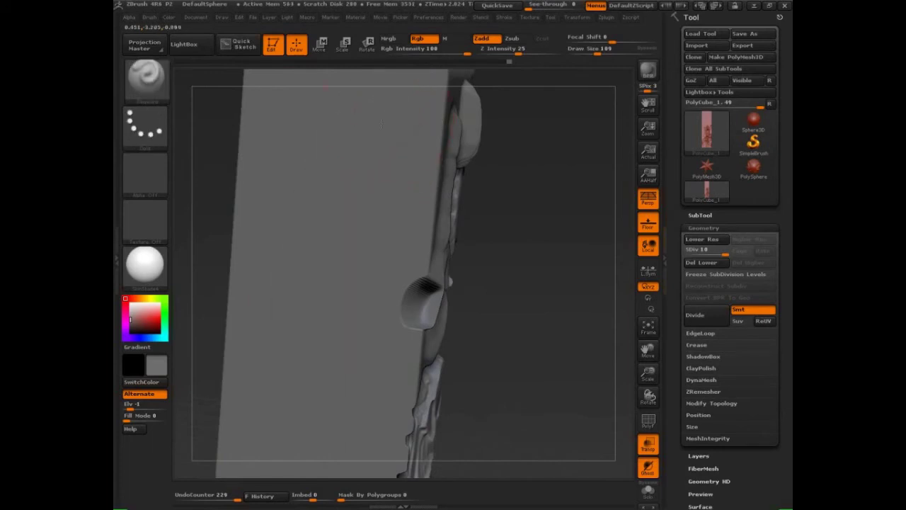
{"action": "mouse_move", "coordinate": [383, 116]}
{"action": "left_mouse_down"}
{"action": "mouse_move", "coordinate": [326, 233]}
{"action": "mouse_move", "coordinate": [311, 347]}
{"action": "left_mouse_up"}
{"action": "key", "text": "ctrl+z"}
{"action": "mouse_move", "coordinate": [539, 302]}
{"action": "left_mouse_down"}
{"action": "mouse_move", "coordinate": [319, 364]}
{"action": "mouse_move", "coordinate": [390, 342]}
{"action": "mouse_move", "coordinate": [551, 345]}
{"action": "left_mouse_up"}
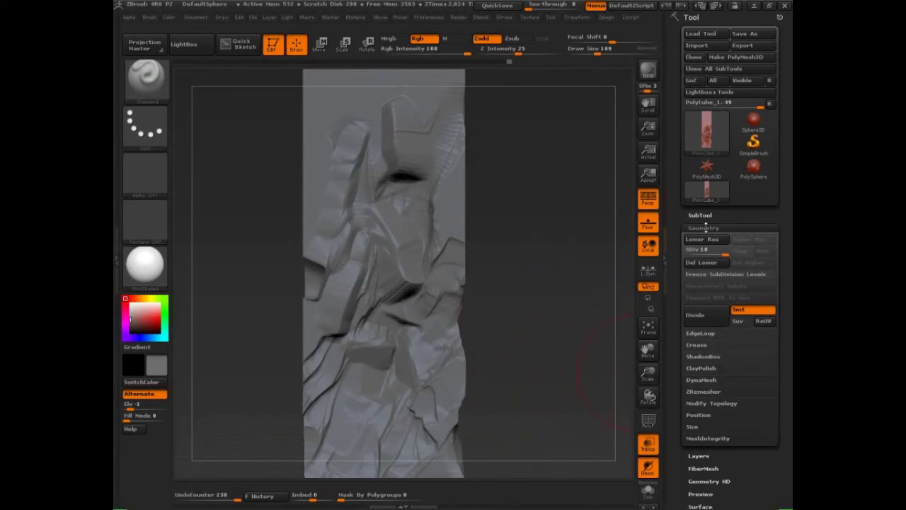
Step: Try to convert the block to DynaMesh at resolution 400 without freezing its subdivision levels
{"action": "left_click", "coordinate": [705, 226]}
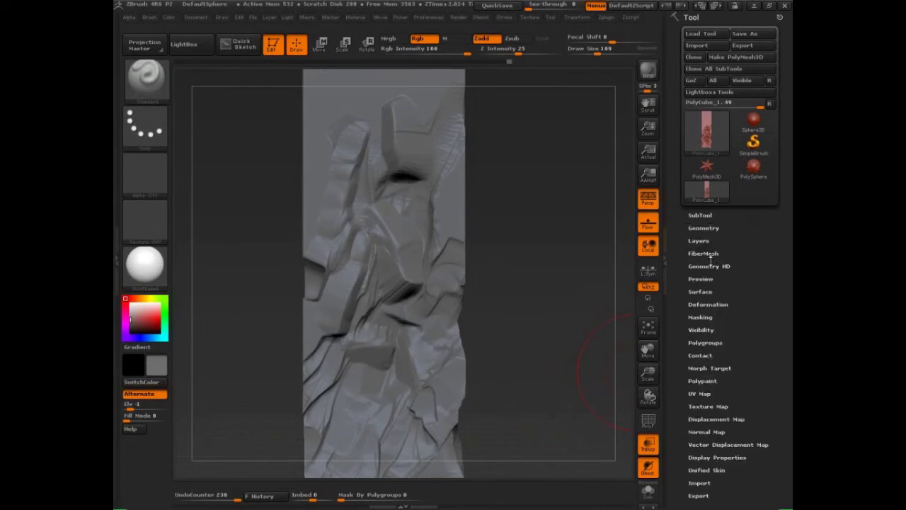
{"action": "left_click", "coordinate": [705, 227]}
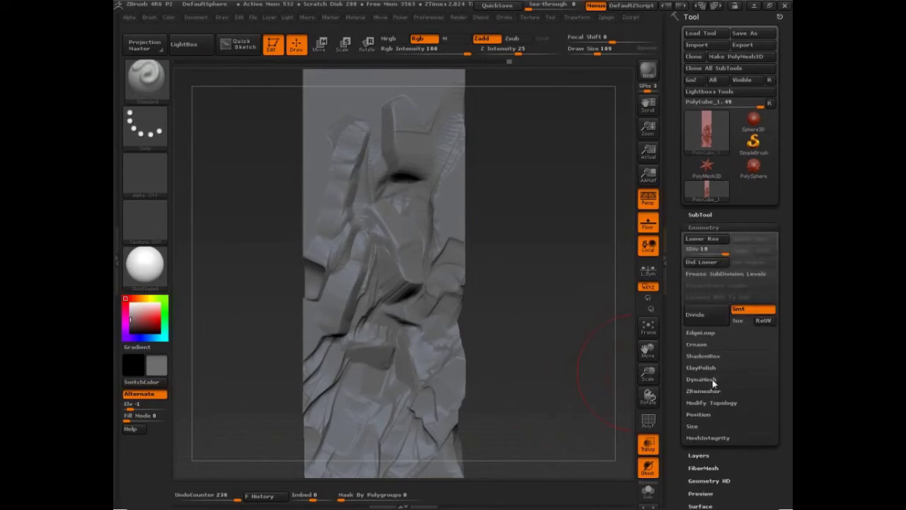
{"action": "left_click", "coordinate": [708, 379]}
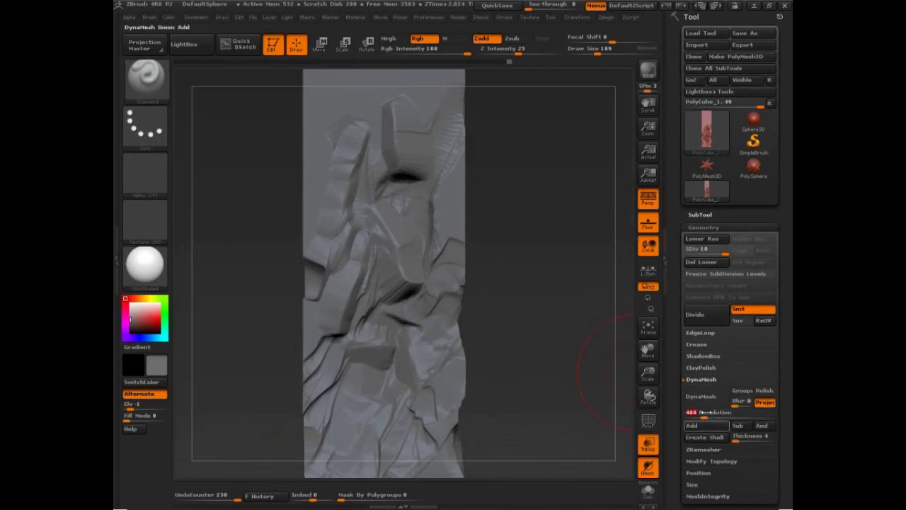
{"action": "left_click", "coordinate": [701, 396]}
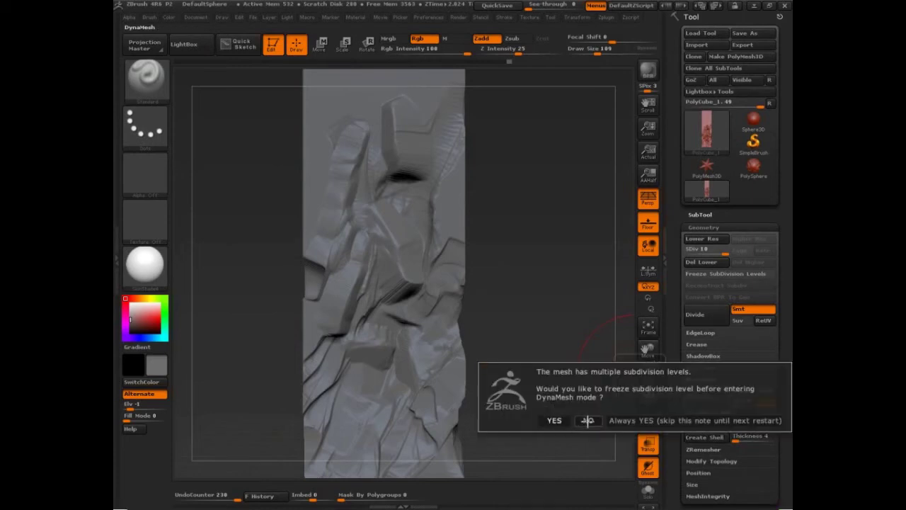
{"action": "left_click", "coordinate": [587, 421]}
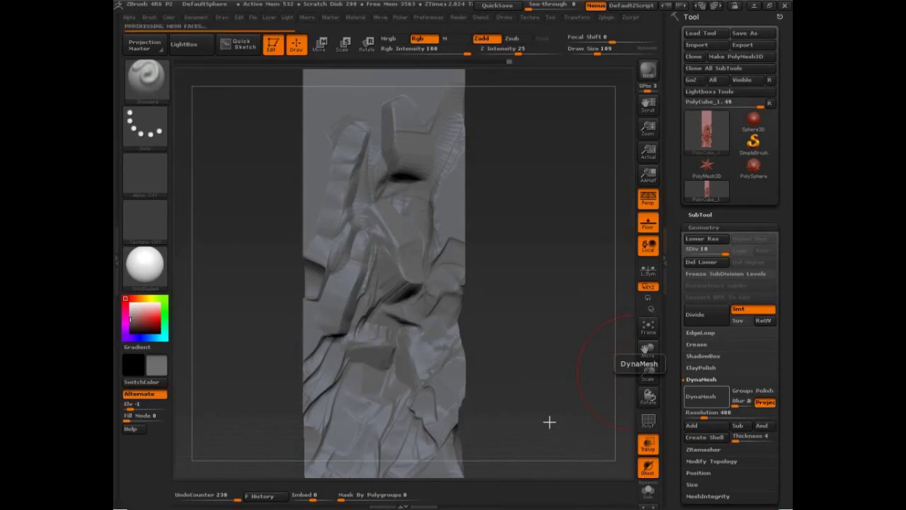
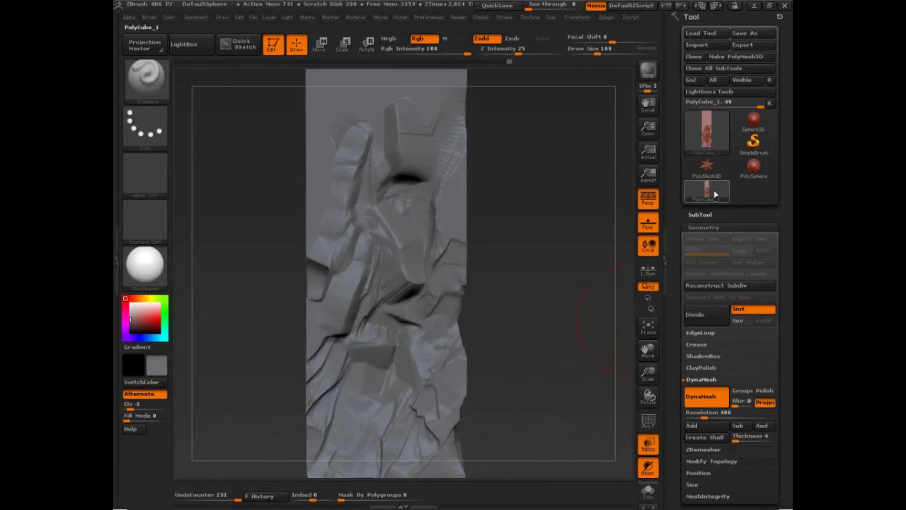
Step: Check the remeshed block's polygon count and surface detail, and undo the DynaMesh conversion
{"action": "mouse_move", "coordinate": [715, 195]}
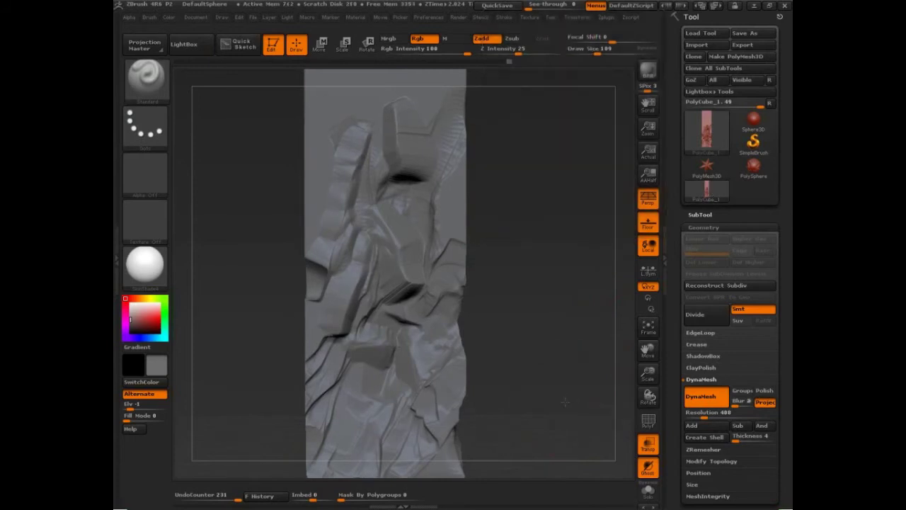
{"action": "mouse_move", "coordinate": [571, 397]}
{"action": "left_mouse_down"}
{"action": "mouse_move", "coordinate": [570, 417]}
{"action": "mouse_move", "coordinate": [524, 449]}
{"action": "left_mouse_up"}
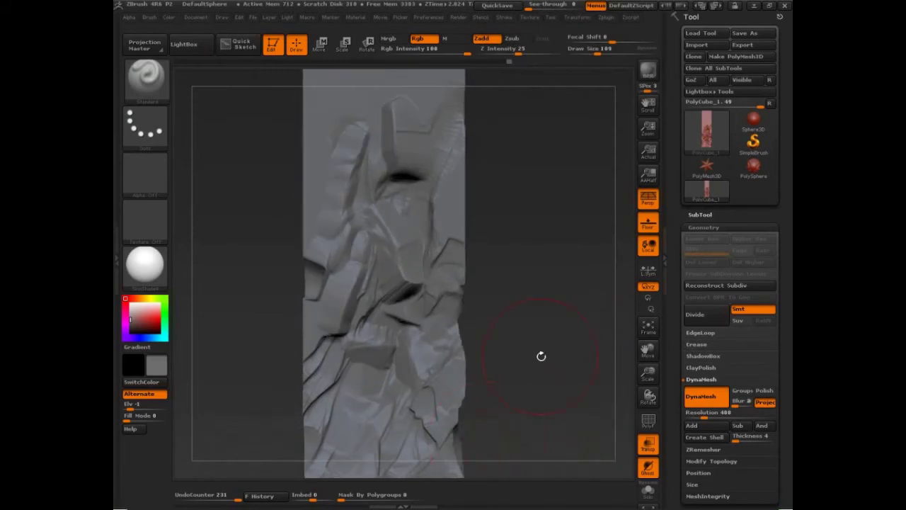
{"action": "key", "text": "ctrl+z"}
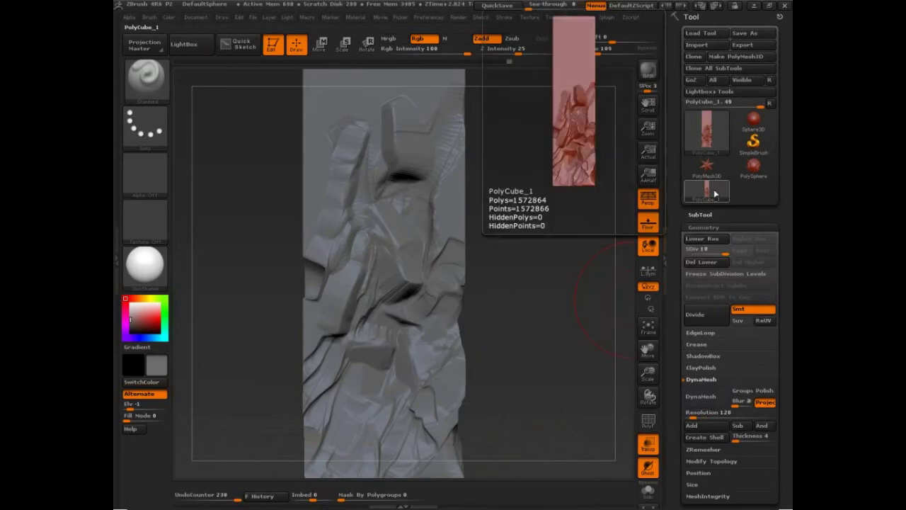
Step: Try DynaMesh on the block at resolution 128, declining to freeze subdivision levels, and inspect the surface from an angle
{"action": "left_click", "coordinate": [708, 396]}
{"action": "left_click", "coordinate": [586, 422]}
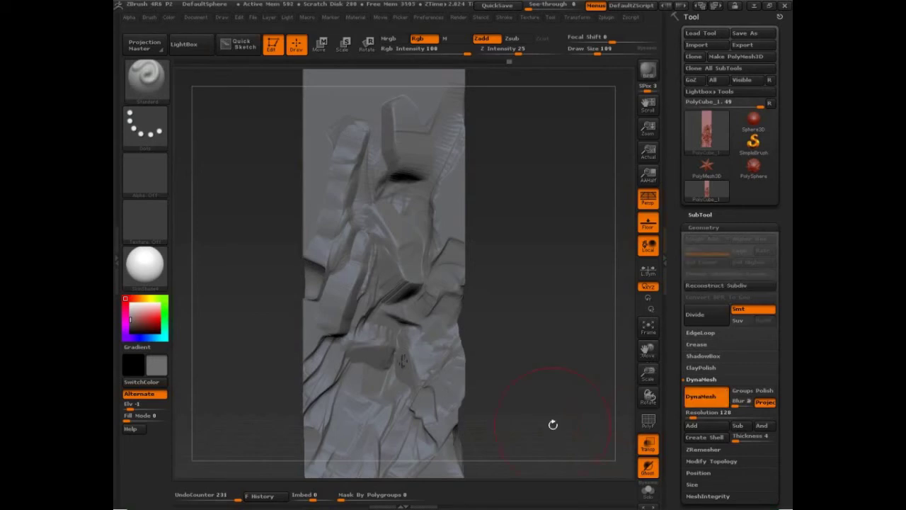
{"action": "left_click_drag", "start_coordinate": [556, 368], "coordinate": [573, 364]}
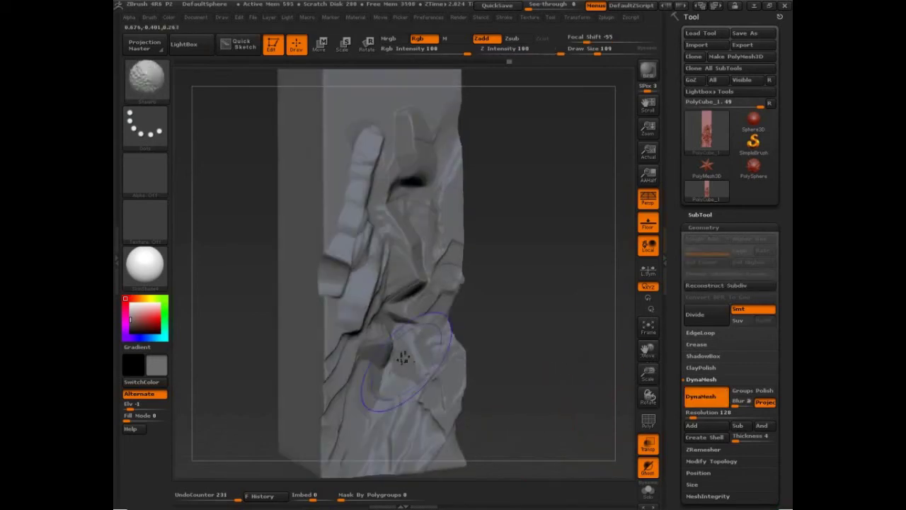
Step: Test smoothing on the block's lower front, and undo both the smoothing and the DynaMesh conversion
{"action": "left_click_drag", "start_coordinate": [405, 356], "coordinate": [402, 358], "text": "shift"}
{"action": "mouse_move", "coordinate": [559, 375]}
{"action": "left_mouse_down"}
{"action": "mouse_move", "coordinate": [520, 365]}
{"action": "mouse_move", "coordinate": [516, 377]}
{"action": "mouse_move", "coordinate": [562, 401]}
{"action": "mouse_move", "coordinate": [552, 340]}
{"action": "mouse_move", "coordinate": [546, 349]}
{"action": "mouse_move", "coordinate": [573, 371]}
{"action": "mouse_move", "coordinate": [567, 382]}
{"action": "left_mouse_up"}
{"action": "key", "text": "ctrl+z"}
{"action": "key", "text": "ctrl+z"}
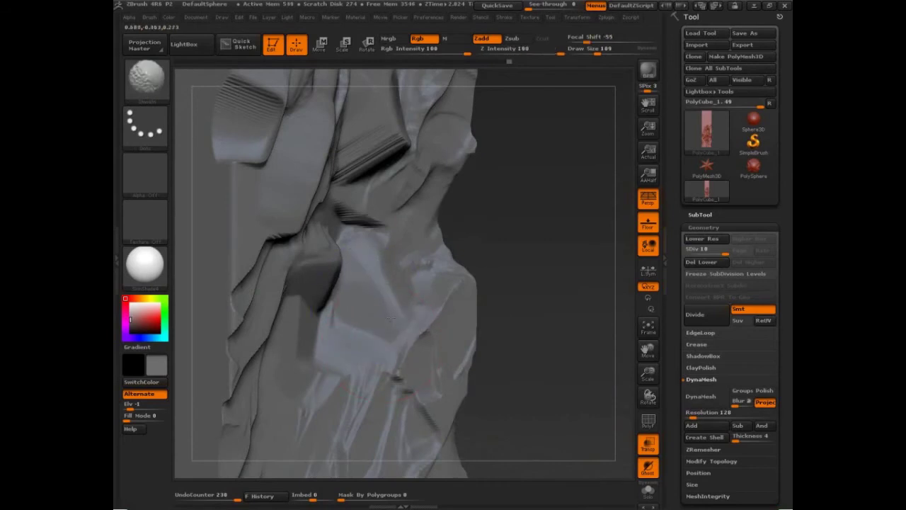
Step: Try DynaMesh again on the block at resolution 128 without freezing subdivision levels, and undo the conversion
{"action": "key", "text": "ctrl+shift+z"}
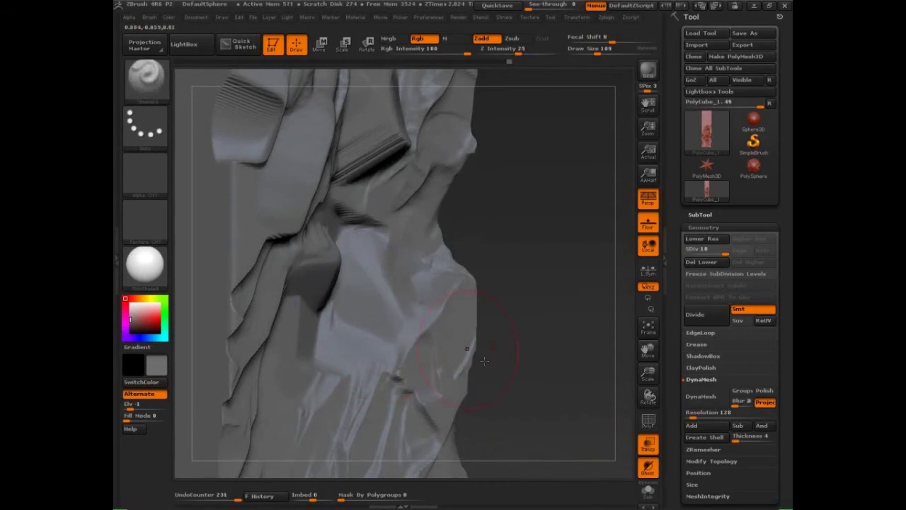
{"action": "left_click", "coordinate": [701, 396]}
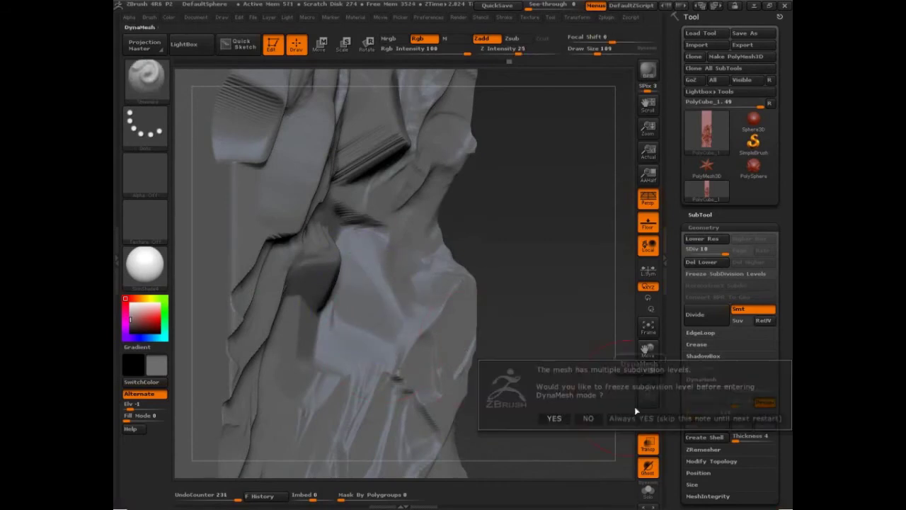
{"action": "left_click", "coordinate": [589, 419]}
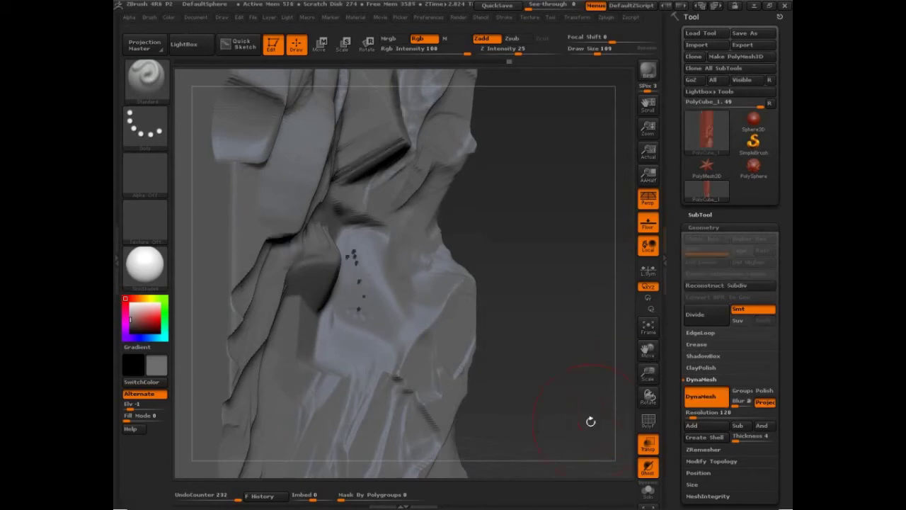
{"action": "mouse_move", "coordinate": [590, 421]}
{"action": "left_mouse_down"}
{"action": "mouse_move", "coordinate": [585, 380]}
{"action": "mouse_move", "coordinate": [566, 423]}
{"action": "mouse_move", "coordinate": [550, 408]}
{"action": "mouse_move", "coordinate": [561, 386]}
{"action": "left_mouse_up"}
{"action": "key", "text": "ctrl+z"}
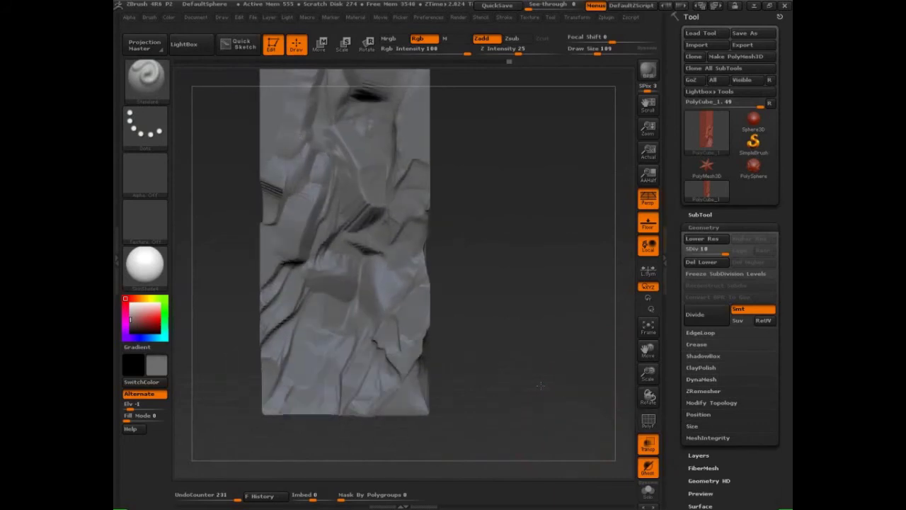
Step: Smooth a spot on the subdivided block's front and collapse the Geometry settings
{"action": "left_click_drag", "start_coordinate": [552, 317], "coordinate": [607, 369], "text": "alt"}
{"action": "left_click_drag", "start_coordinate": [428, 276], "coordinate": [437, 293], "text": "shift"}
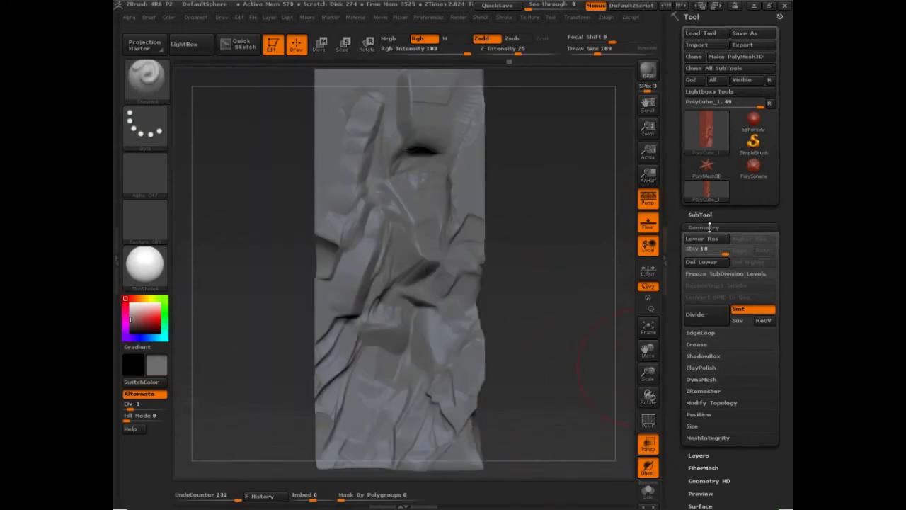
{"action": "left_click", "coordinate": [704, 227]}
{"action": "mouse_move", "coordinate": [575, 348]}
{"action": "left_mouse_down", "text": "alt"}
{"action": "mouse_move", "coordinate": [583, 350]}
{"action": "mouse_move", "coordinate": [577, 336]}
{"action": "left_mouse_up", "text": "alt"}
Step: Select the ClayTubes brush and set its Imbed to 0
{"action": "key", "text": "b"}
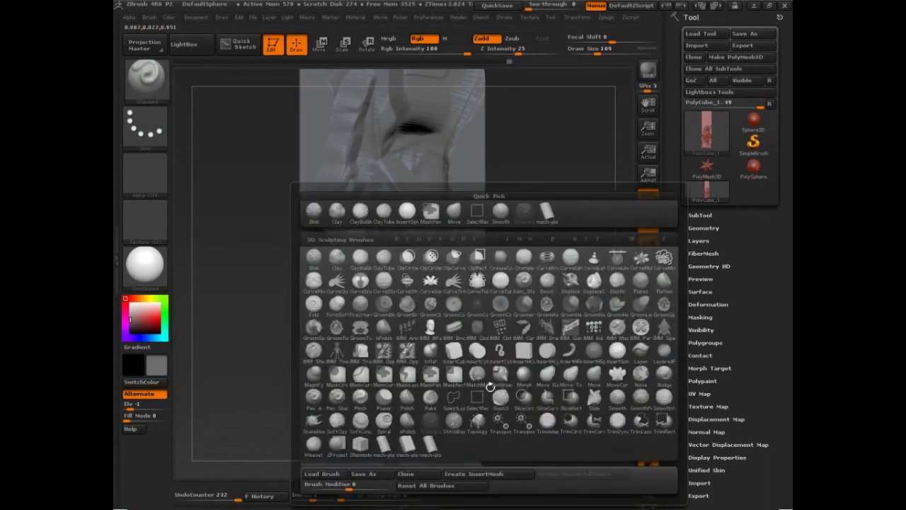
{"action": "key", "text": "c"}
{"action": "key", "text": "t"}
{"action": "key", "text": "s"}
{"action": "left_click_drag", "start_coordinate": [470, 334], "coordinate": [461, 334]}
{"action": "mouse_move", "coordinate": [522, 336]}
{"action": "left_mouse_down", "text": "alt"}
{"action": "mouse_move", "coordinate": [547, 342]}
{"action": "mouse_move", "coordinate": [554, 335]}
{"action": "left_mouse_up", "text": "alt"}
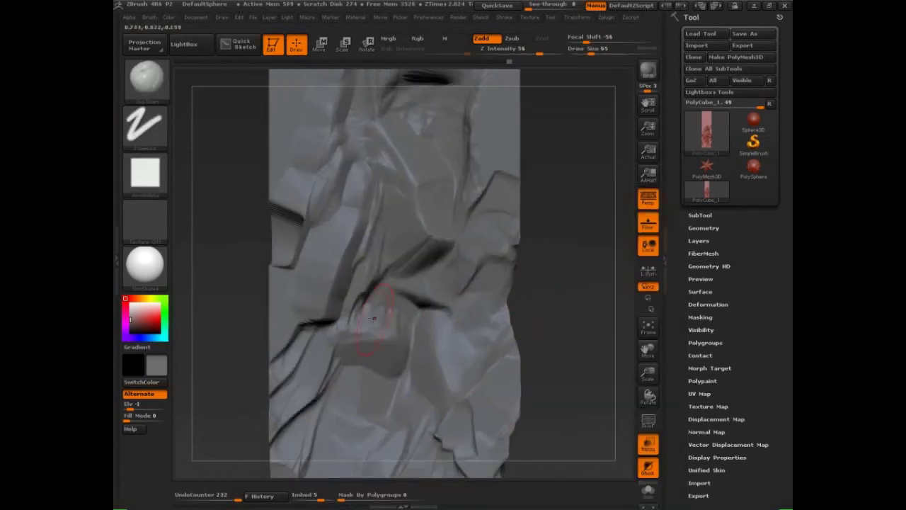
{"action": "key", "text": "i"}
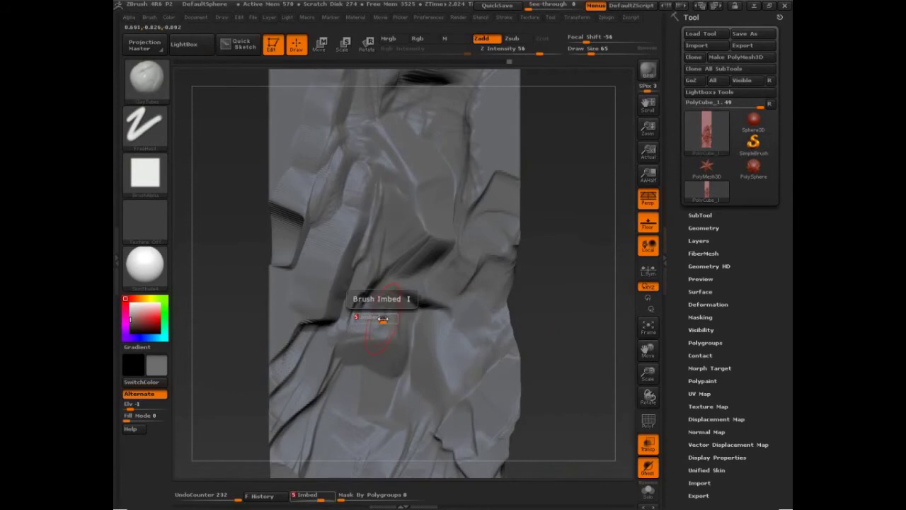
{"action": "type", "text": "0"}
{"action": "key", "text": "Return"}
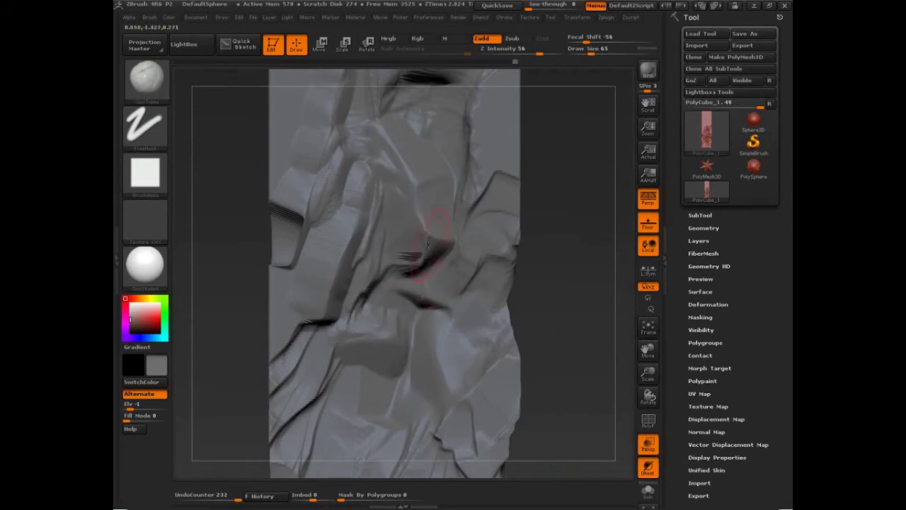
Step: Try a ClayTubes stroke near the middle of the block and undo it
{"action": "left_click_drag", "start_coordinate": [425, 252], "coordinate": [424, 254], "text": "shift"}
{"action": "left_click_drag", "start_coordinate": [402, 225], "coordinate": [391, 245]}
{"action": "key", "text": "ctrl+z"}
Step: Set the Picker orientation to Once Ori and lay ClayTubes strokes down the block's middle, reducing the draw size to 50
{"action": "left_click", "coordinate": [462, 20]}
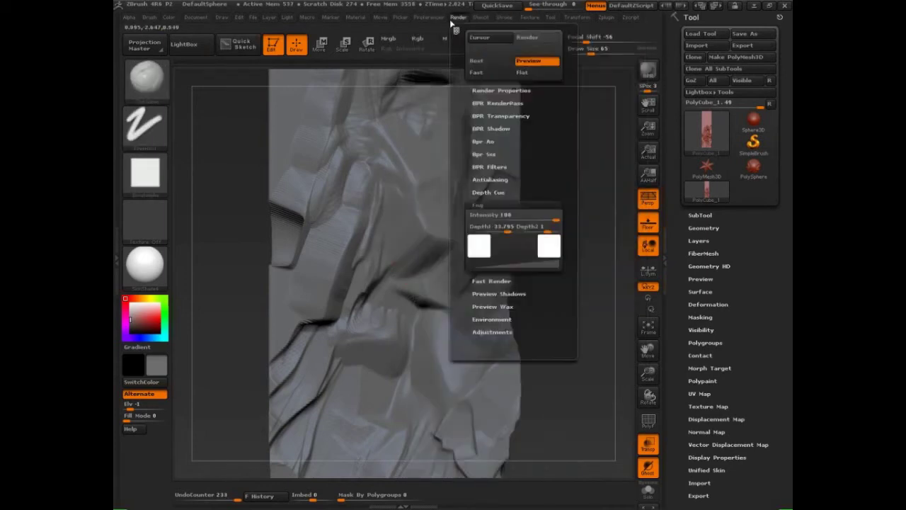
{"action": "mouse_move", "coordinate": [404, 22]}
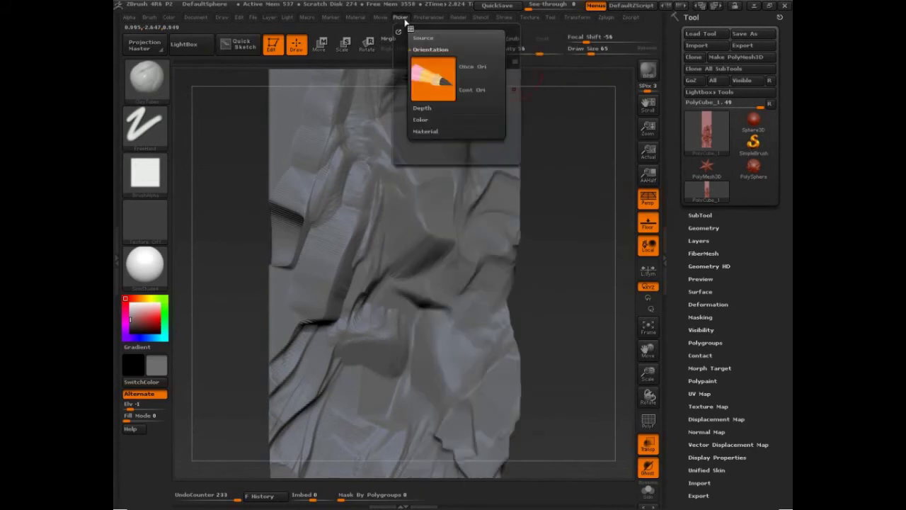
{"action": "left_click", "coordinate": [482, 74]}
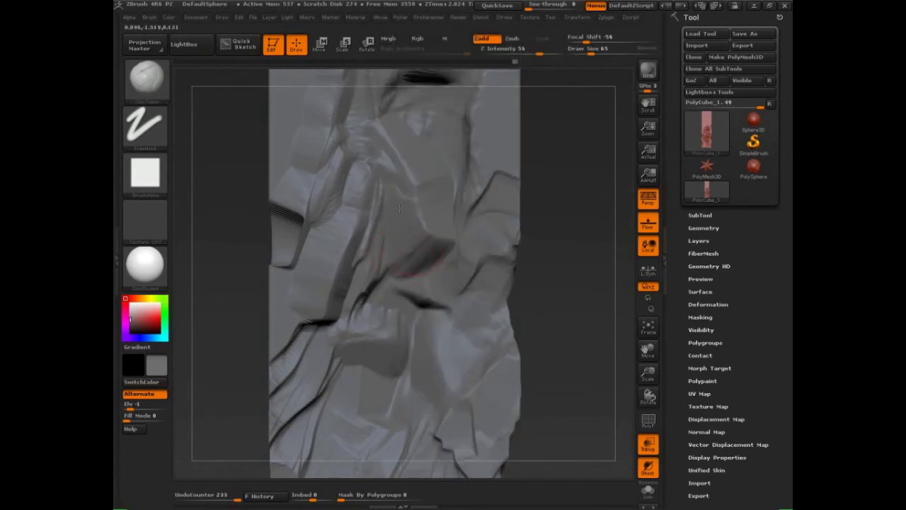
{"action": "mouse_move", "coordinate": [400, 208]}
{"action": "left_mouse_down"}
{"action": "mouse_move", "coordinate": [397, 177]}
{"action": "mouse_move", "coordinate": [392, 207]}
{"action": "mouse_move", "coordinate": [425, 241]}
{"action": "mouse_move", "coordinate": [412, 301]}
{"action": "mouse_move", "coordinate": [421, 304]}
{"action": "mouse_move", "coordinate": [401, 306]}
{"action": "mouse_move", "coordinate": [420, 312]}
{"action": "mouse_move", "coordinate": [410, 333]}
{"action": "left_mouse_up"}
{"action": "key", "text": "bracketleft"}
{"action": "key", "text": "bracketleft"}
{"action": "key", "text": "s"}
{"action": "mouse_move", "coordinate": [410, 326]}
{"action": "left_mouse_down"}
{"action": "mouse_move", "coordinate": [401, 367]}
{"action": "mouse_move", "coordinate": [369, 386]}
{"action": "mouse_move", "coordinate": [355, 401]}
{"action": "mouse_move", "coordinate": [364, 402]}
{"action": "left_mouse_up"}
{"action": "mouse_move", "coordinate": [376, 385]}
{"action": "left_mouse_down"}
{"action": "mouse_move", "coordinate": [369, 415]}
{"action": "mouse_move", "coordinate": [368, 401]}
{"action": "mouse_move", "coordinate": [376, 405]}
{"action": "left_mouse_up"}
{"action": "mouse_move", "coordinate": [375, 389]}
{"action": "left_mouse_down"}
{"action": "mouse_move", "coordinate": [369, 415]}
{"action": "mouse_move", "coordinate": [390, 407]}
{"action": "left_mouse_up"}
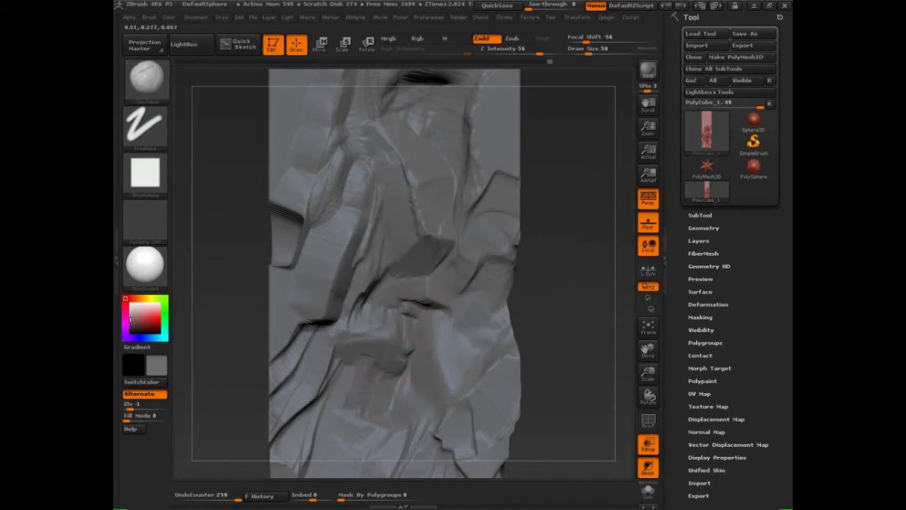
Step: Undo the most recent ClayTubes strokes on the lower middle of the block
{"action": "key", "text": "ctrl+z"}
{"action": "key", "text": "ctrl+z"}
{"action": "key", "text": "ctrl+z"}
{"action": "key", "text": "ctrl+z"}
{"action": "key", "text": "ctrl+z"}
{"action": "key", "text": "ctrl+z"}
Step: Revisit the Picker orientation settings and lay ClayTubes strokes on the block's lower middle and down its left ridge
{"action": "left_click", "coordinate": [400, 18]}
{"action": "mouse_move", "coordinate": [378, 392]}
{"action": "left_mouse_down"}
{"action": "mouse_move", "coordinate": [369, 418]}
{"action": "mouse_move", "coordinate": [379, 417]}
{"action": "left_mouse_up"}
{"action": "mouse_move", "coordinate": [342, 226]}
{"action": "left_mouse_down"}
{"action": "mouse_move", "coordinate": [324, 272]}
{"action": "mouse_move", "coordinate": [331, 286]}
{"action": "left_mouse_up"}
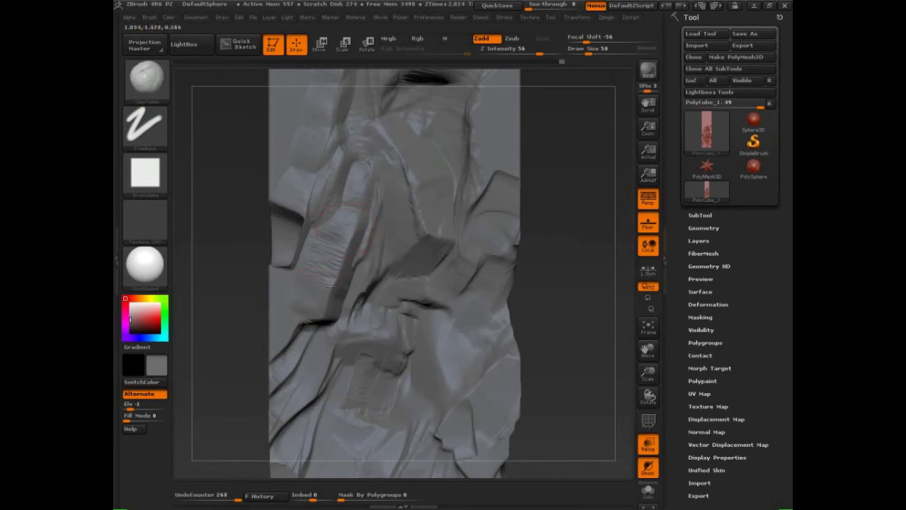
{"action": "mouse_move", "coordinate": [343, 250]}
{"action": "left_mouse_down"}
{"action": "mouse_move", "coordinate": [326, 304]}
{"action": "mouse_move", "coordinate": [337, 312]}
{"action": "left_mouse_up"}
{"action": "mouse_move", "coordinate": [357, 234]}
{"action": "left_mouse_down"}
{"action": "mouse_move", "coordinate": [338, 317]}
{"action": "mouse_move", "coordinate": [301, 386]}
{"action": "left_mouse_up"}
{"action": "mouse_move", "coordinate": [309, 354]}
{"action": "left_mouse_down"}
{"action": "mouse_move", "coordinate": [295, 396]}
{"action": "mouse_move", "coordinate": [288, 391]}
{"action": "mouse_move", "coordinate": [286, 406]}
{"action": "mouse_move", "coordinate": [265, 407]}
{"action": "left_mouse_up"}
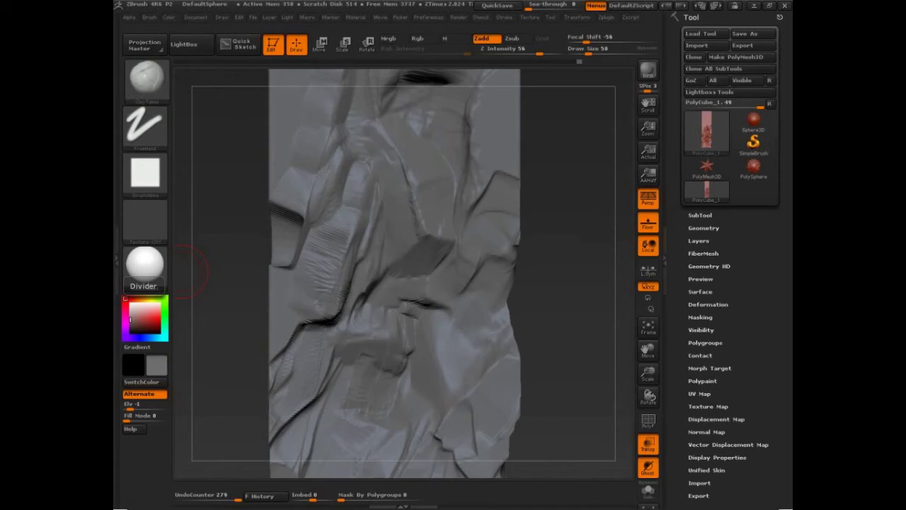
Step: Look through the brush settings down to the Reset All Brushes option
{"action": "left_click", "coordinate": [149, 18]}
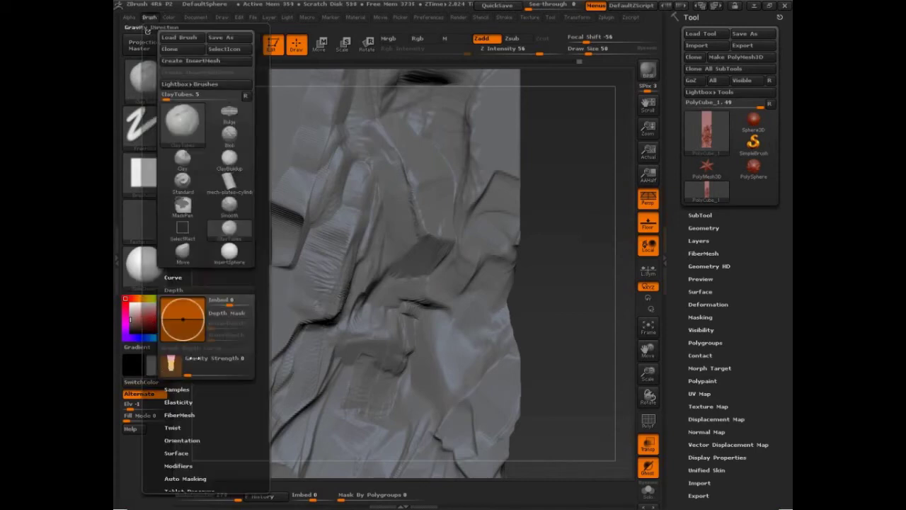
{"action": "mouse_move", "coordinate": [221, 375]}
{"action": "left_mouse_down"}
{"action": "mouse_move", "coordinate": [220, 313]}
{"action": "mouse_move", "coordinate": [221, 333]}
{"action": "left_mouse_up"}
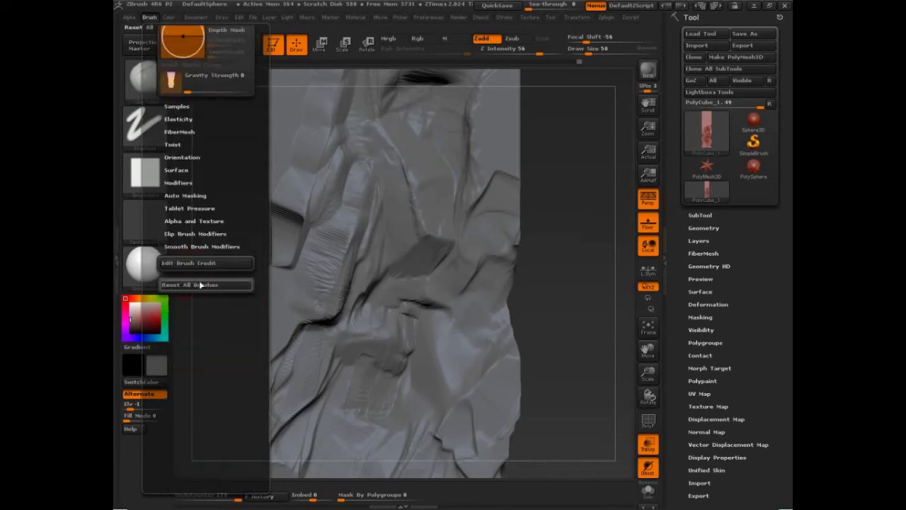
{"action": "left_click", "coordinate": [200, 286]}
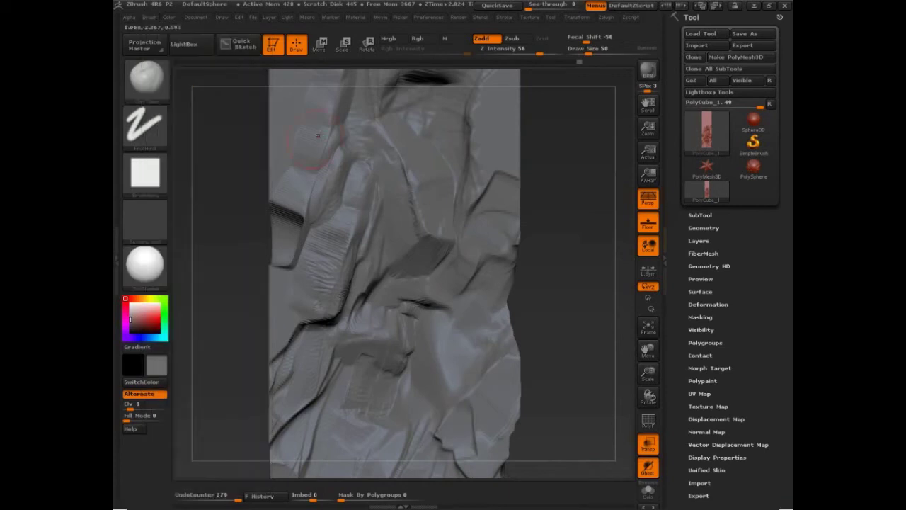
{"action": "left_click", "coordinate": [150, 17]}
Step: Apply the MatCap Gray material to the block and set the main color to white
{"action": "left_click_drag", "start_coordinate": [586, 370], "coordinate": [572, 398]}
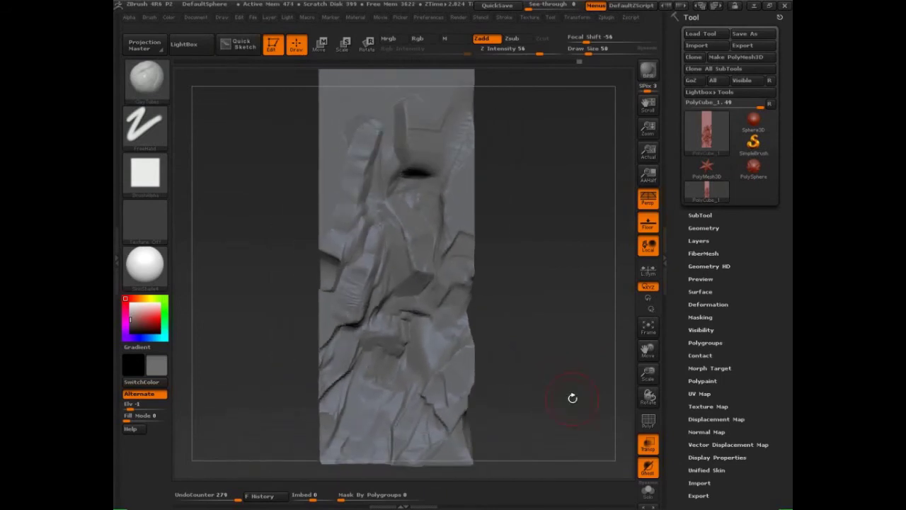
{"action": "left_click", "coordinate": [165, 277]}
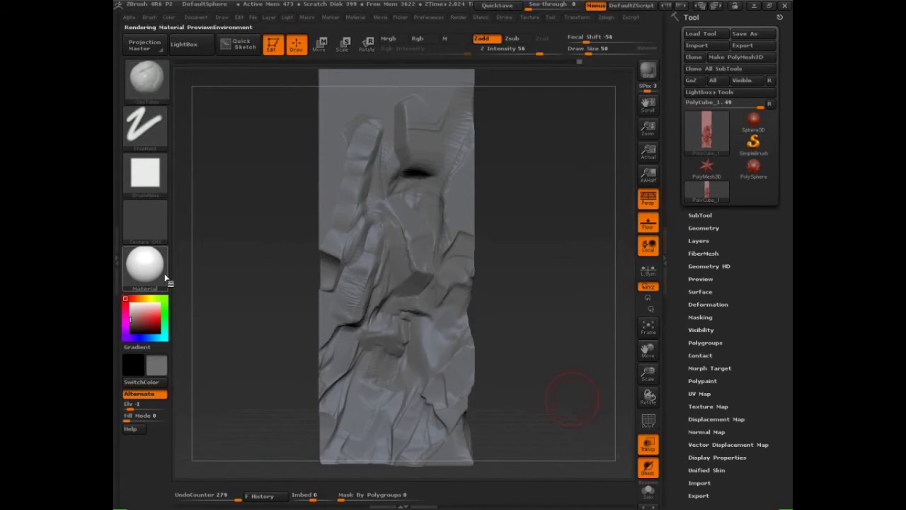
{"action": "left_click", "coordinate": [555, 287]}
{"action": "left_click_drag", "start_coordinate": [133, 310], "coordinate": [126, 300]}
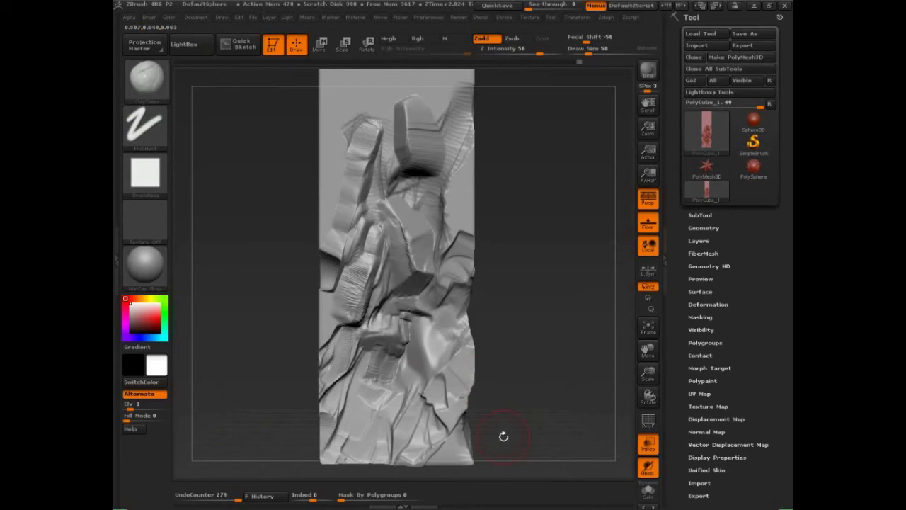
Step: Select the hPolish brush, show the docked brush settings and collapse their Depth section
{"action": "left_click", "coordinate": [155, 85]}
{"action": "key", "text": "b"}
{"action": "key", "text": "h"}
{"action": "key", "text": "p"}
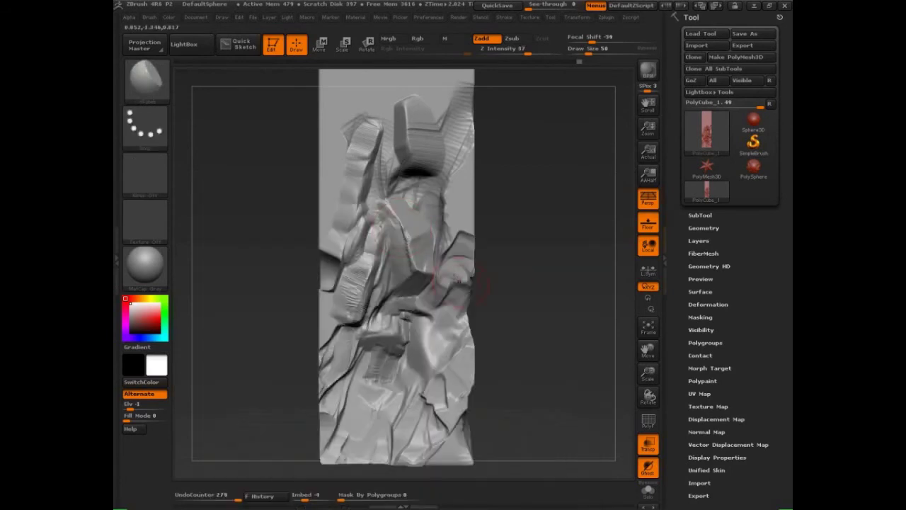
{"action": "left_click", "coordinate": [117, 212]}
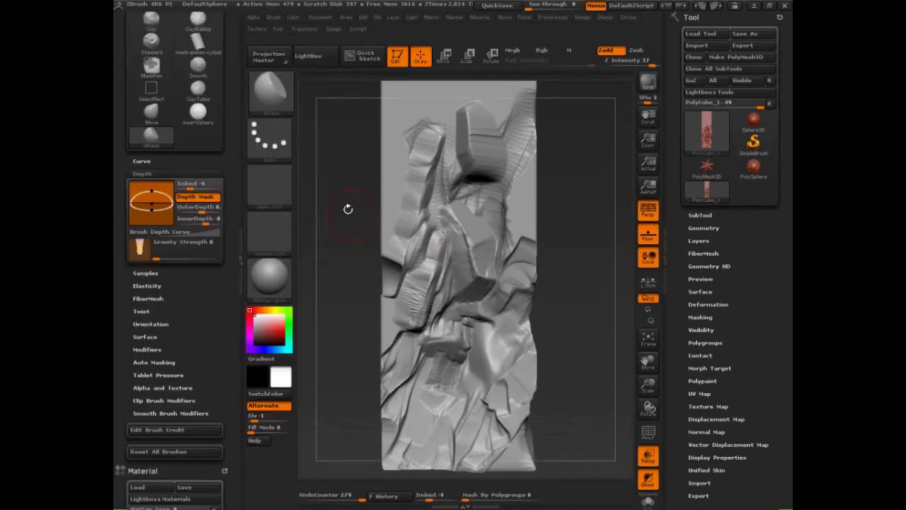
{"action": "left_click", "coordinate": [143, 174]}
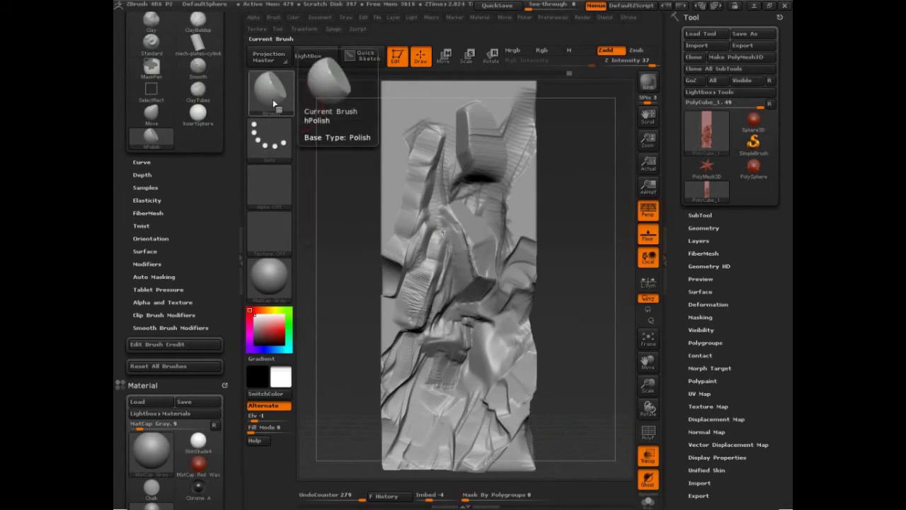
Step: Switch to the Polish brush and flatten the raised forms in the upper middle of the block
{"action": "left_click", "coordinate": [277, 101]}
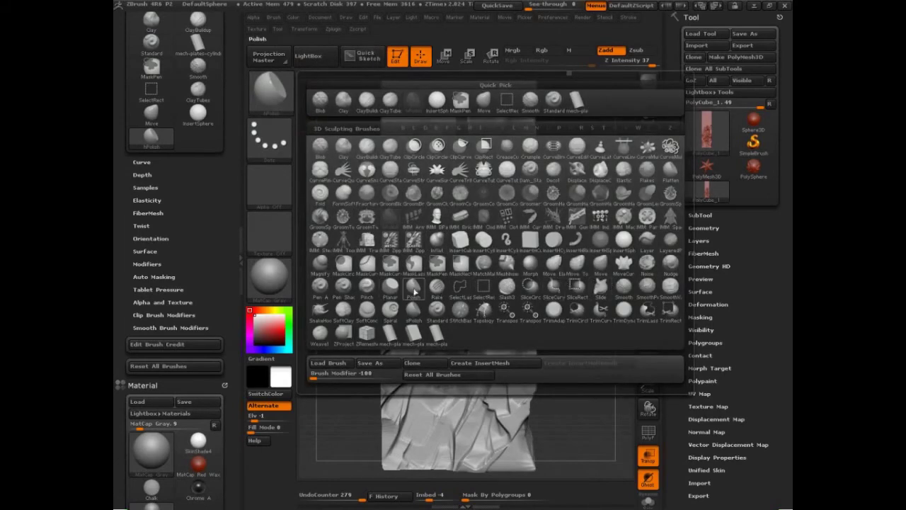
{"action": "left_click", "coordinate": [415, 291]}
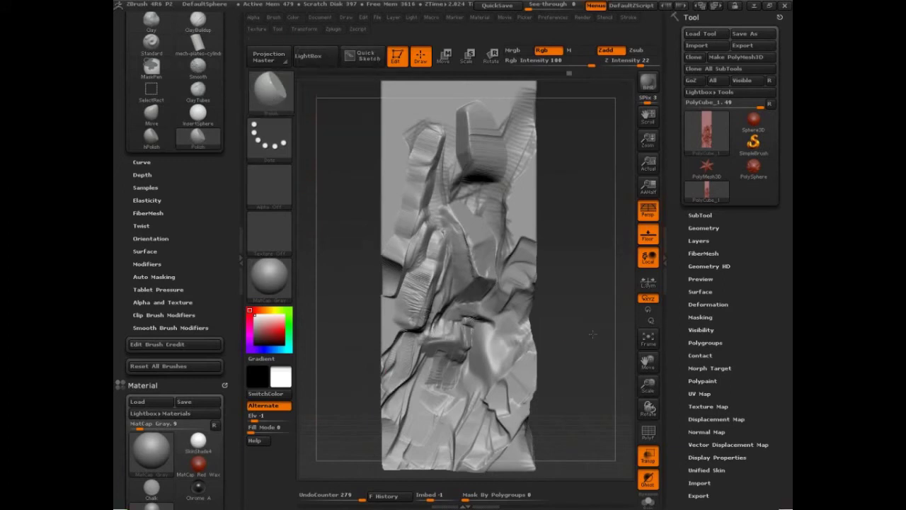
{"action": "key", "text": "s"}
{"action": "mouse_move", "coordinate": [492, 205]}
{"action": "left_mouse_down"}
{"action": "mouse_move", "coordinate": [489, 234]}
{"action": "mouse_move", "coordinate": [476, 216]}
{"action": "mouse_move", "coordinate": [452, 254]}
{"action": "left_mouse_up"}
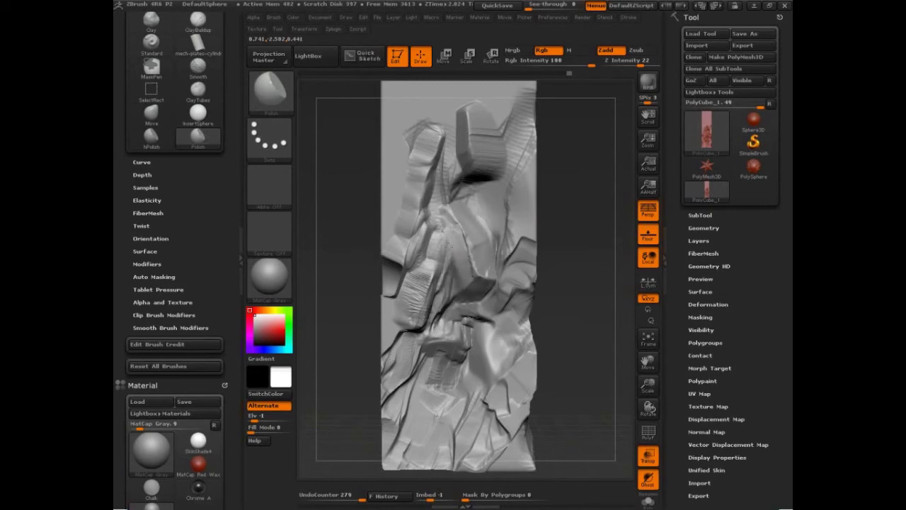
{"action": "left_click_drag", "start_coordinate": [471, 266], "coordinate": [435, 223]}
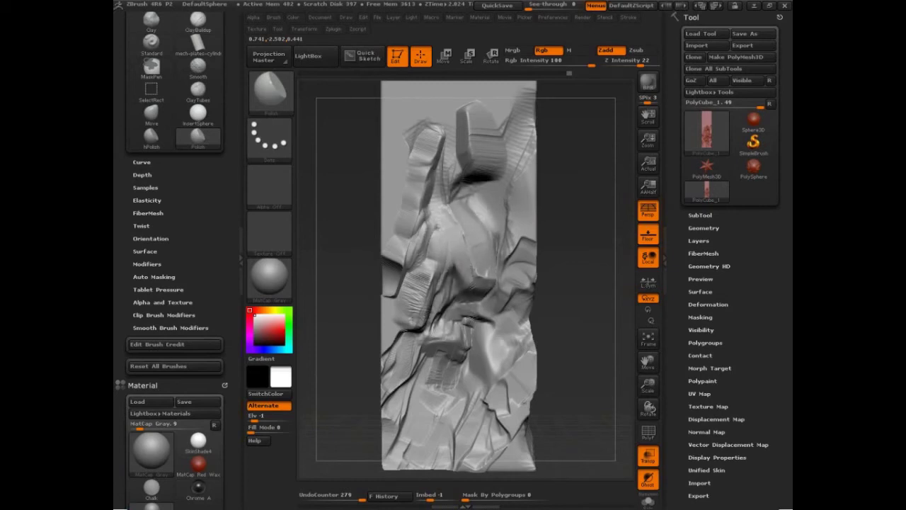
Step: Polish the block's center and upper-left ridge from an angled view
{"action": "mouse_move", "coordinate": [571, 282]}
{"action": "left_mouse_down"}
{"action": "mouse_move", "coordinate": [581, 247]}
{"action": "mouse_move", "coordinate": [594, 273]}
{"action": "left_mouse_up"}
{"action": "mouse_move", "coordinate": [422, 283]}
{"action": "left_mouse_down"}
{"action": "mouse_move", "coordinate": [415, 328]}
{"action": "mouse_move", "coordinate": [407, 315]}
{"action": "mouse_move", "coordinate": [419, 264]}
{"action": "mouse_move", "coordinate": [435, 324]}
{"action": "mouse_move", "coordinate": [448, 264]}
{"action": "left_mouse_up"}
{"action": "key", "text": "s"}
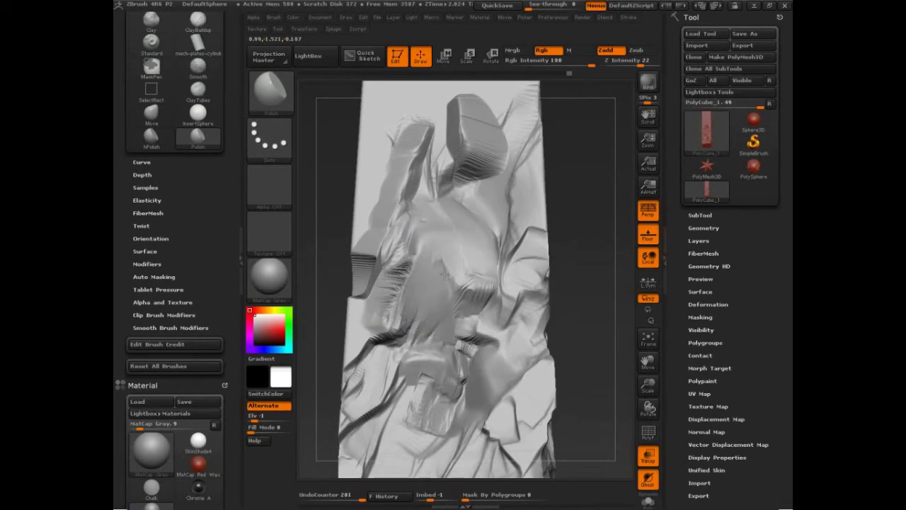
{"action": "mouse_move", "coordinate": [436, 309]}
{"action": "left_mouse_down"}
{"action": "mouse_move", "coordinate": [444, 286]}
{"action": "mouse_move", "coordinate": [441, 268]}
{"action": "mouse_move", "coordinate": [431, 303]}
{"action": "mouse_move", "coordinate": [431, 219]}
{"action": "mouse_move", "coordinate": [443, 240]}
{"action": "left_mouse_up"}
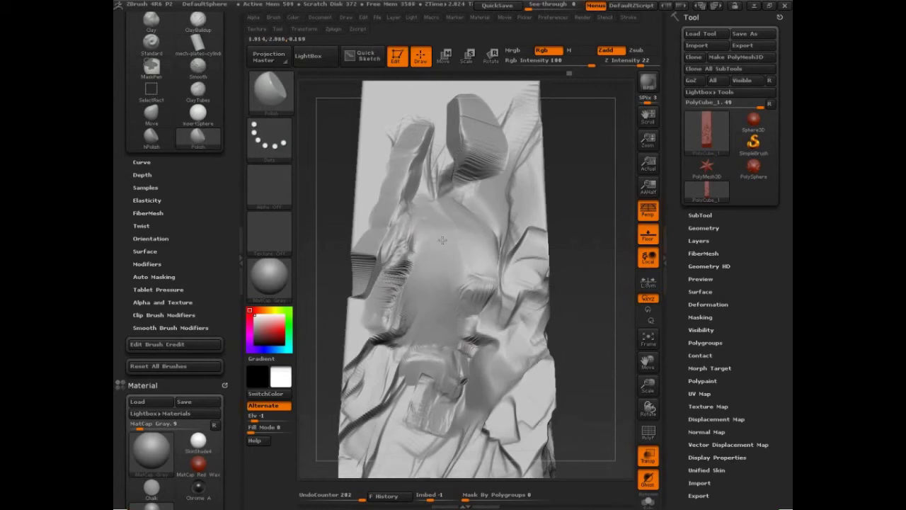
{"action": "mouse_move", "coordinate": [431, 158]}
{"action": "left_mouse_down"}
{"action": "mouse_move", "coordinate": [429, 149]}
{"action": "mouse_move", "coordinate": [430, 169]}
{"action": "mouse_move", "coordinate": [398, 166]}
{"action": "mouse_move", "coordinate": [419, 162]}
{"action": "mouse_move", "coordinate": [411, 202]}
{"action": "mouse_move", "coordinate": [398, 157]}
{"action": "mouse_move", "coordinate": [416, 179]}
{"action": "left_mouse_up"}
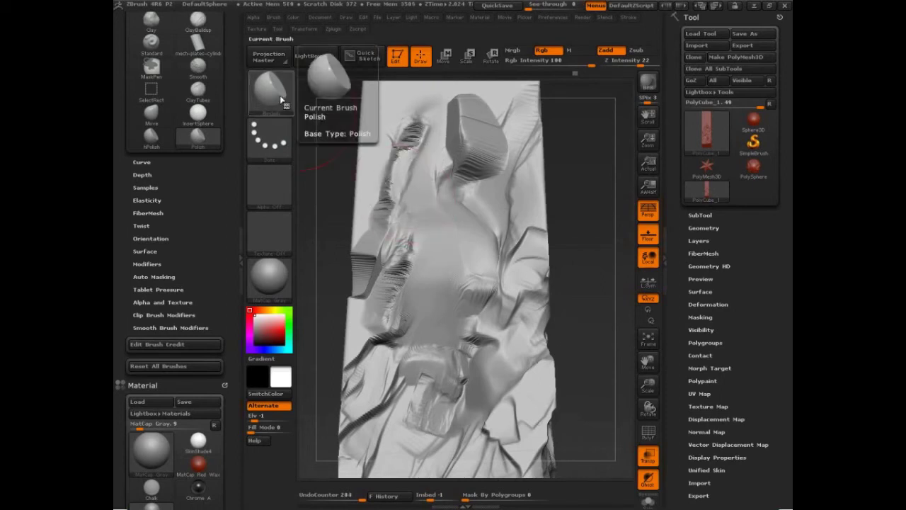
{"action": "left_click_drag", "start_coordinate": [605, 343], "coordinate": [607, 460]}
{"action": "key", "text": "ctrl+shift"}
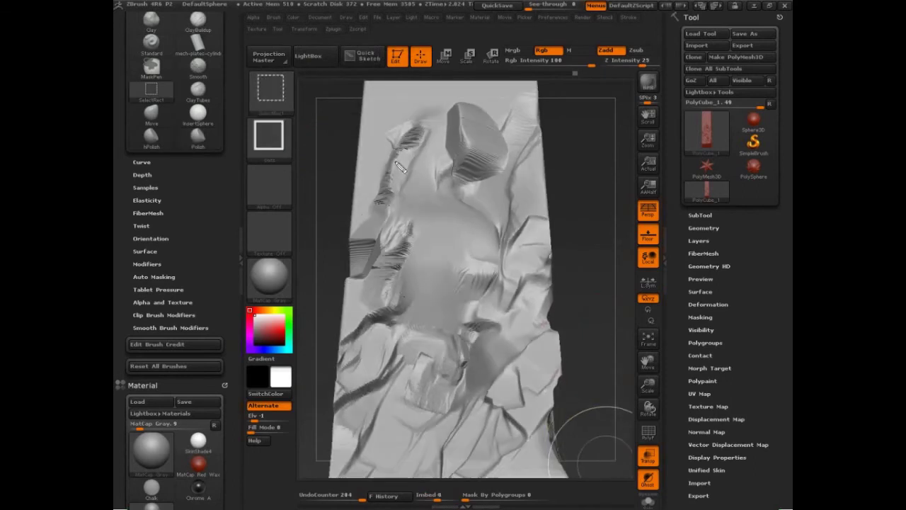
{"action": "mouse_move", "coordinate": [394, 153]}
{"action": "left_mouse_down", "text": "ctrl+shift"}
{"action": "mouse_move", "coordinate": [423, 159]}
{"action": "mouse_move", "coordinate": [423, 172]}
{"action": "mouse_move", "coordinate": [434, 173]}
{"action": "mouse_move", "coordinate": [452, 159]}
{"action": "left_mouse_up", "text": "ctrl+shift"}
{"action": "mouse_move", "coordinate": [419, 116]}
{"action": "left_mouse_down"}
{"action": "mouse_move", "coordinate": [420, 206]}
{"action": "mouse_move", "coordinate": [420, 133]}
{"action": "left_mouse_up"}
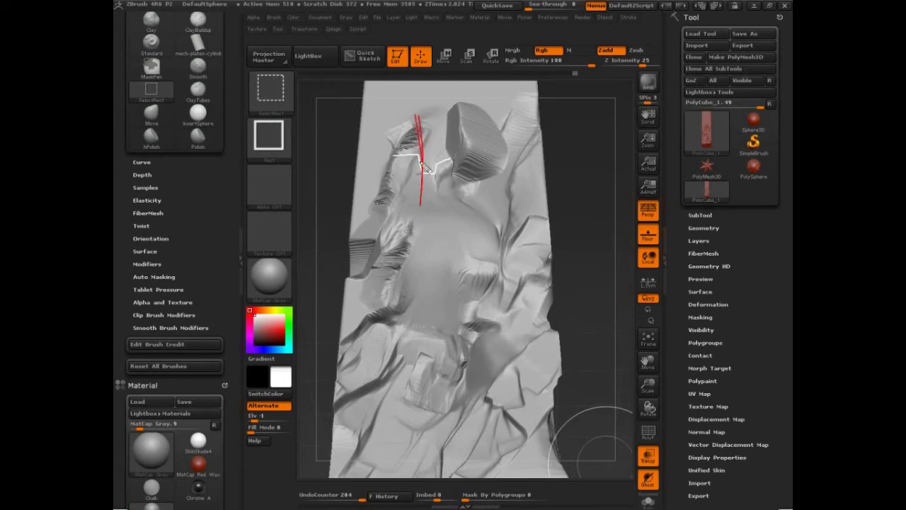
{"action": "left_click_drag", "start_coordinate": [438, 154], "coordinate": [395, 172]}
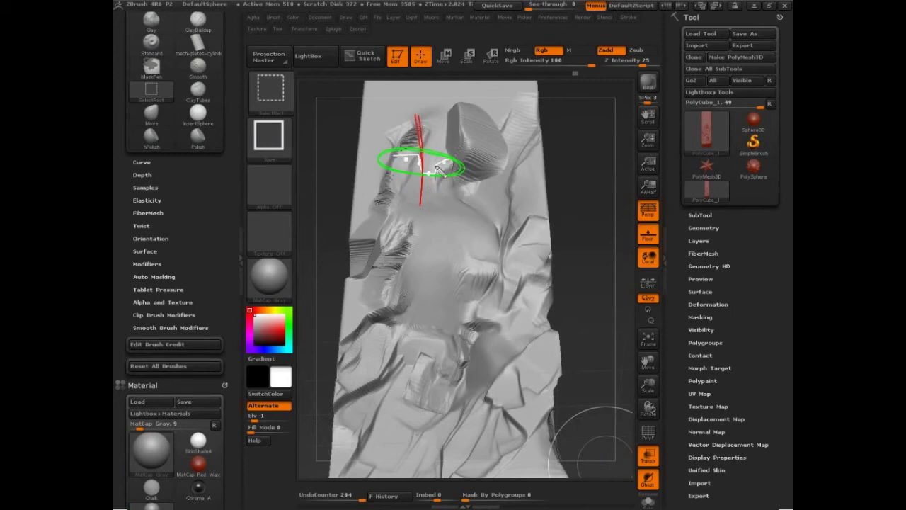
{"action": "left_click_drag", "start_coordinate": [434, 187], "coordinate": [432, 130]}
{"action": "mouse_move", "coordinate": [417, 163]}
{"action": "left_mouse_down"}
{"action": "mouse_move", "coordinate": [401, 163]}
{"action": "mouse_move", "coordinate": [471, 169]}
{"action": "left_mouse_up"}
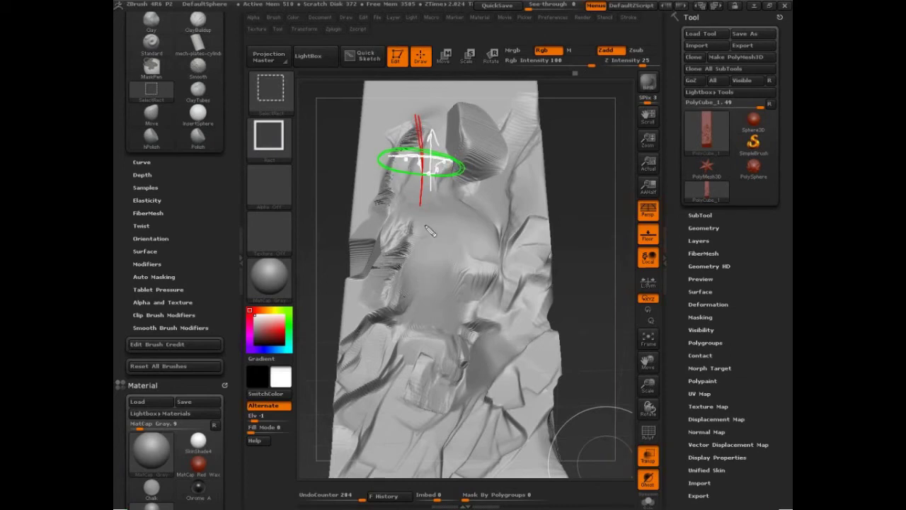
Step: Undo the last two Polish strokes on the raised forms in the block's upper middle
{"action": "left_click_drag", "start_coordinate": [491, 267], "coordinate": [406, 258]}
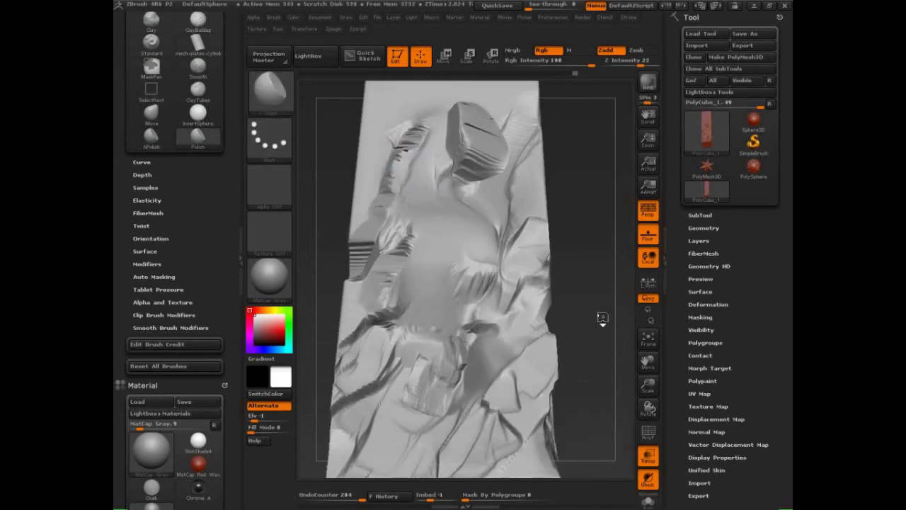
{"action": "key", "text": "ctrl+z"}
{"action": "key", "text": "ctrl+z"}
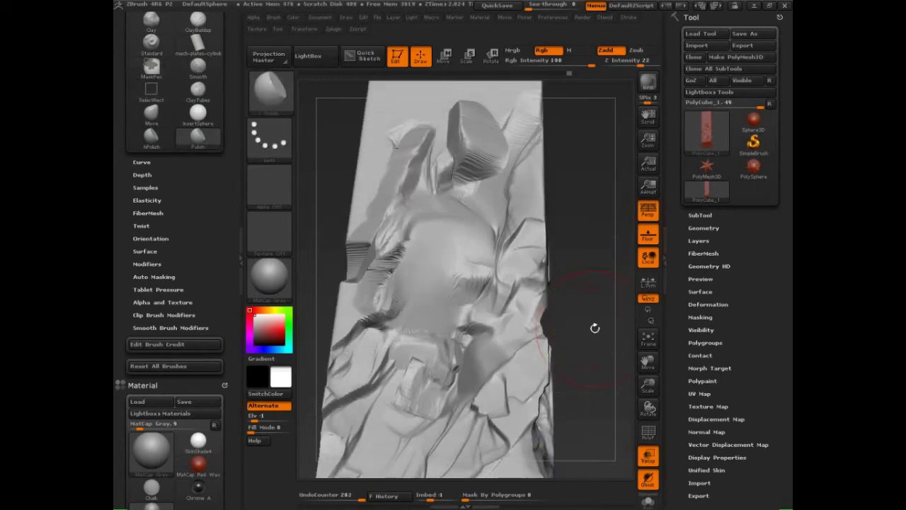
Step: Try to build up the gap between the upper-left ridge and the rounded form with the Clay brush, undoing and repeating the stroke
{"action": "key", "text": "b"}
{"action": "key", "text": "c"}
{"action": "key", "text": "l"}
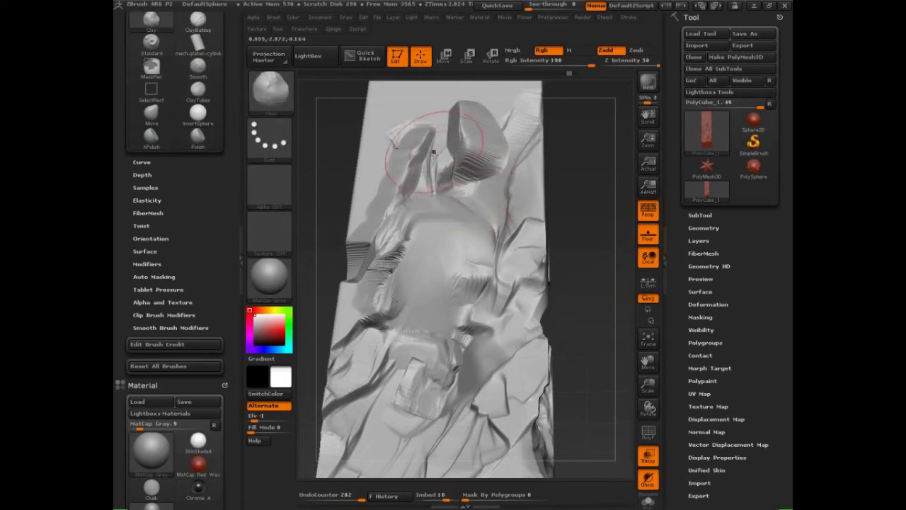
{"action": "mouse_move", "coordinate": [430, 151]}
{"action": "left_mouse_down"}
{"action": "mouse_move", "coordinate": [425, 165]}
{"action": "mouse_move", "coordinate": [407, 135]}
{"action": "mouse_move", "coordinate": [425, 181]}
{"action": "mouse_move", "coordinate": [390, 152]}
{"action": "mouse_move", "coordinate": [425, 158]}
{"action": "mouse_move", "coordinate": [432, 181]}
{"action": "mouse_move", "coordinate": [425, 178]}
{"action": "mouse_move", "coordinate": [451, 145]}
{"action": "left_mouse_up"}
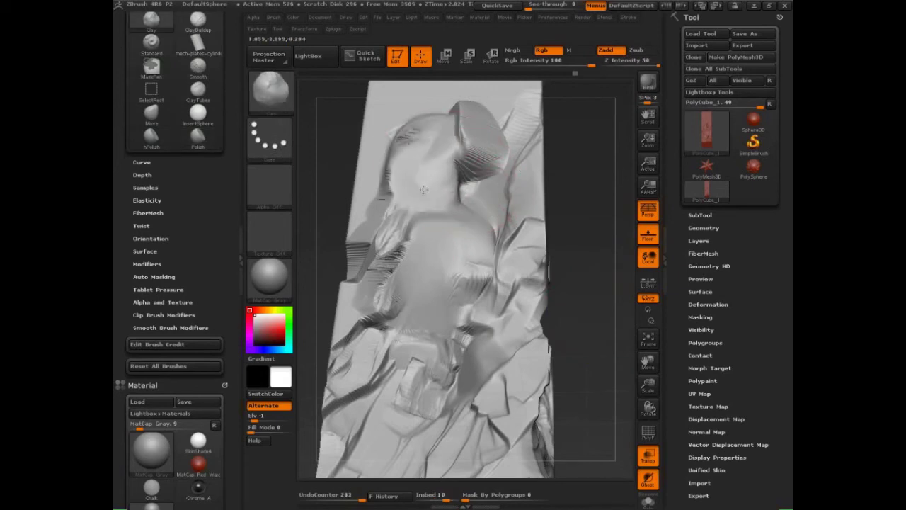
{"action": "key", "text": "ctrl+z"}
{"action": "key", "text": "ctrl+z"}
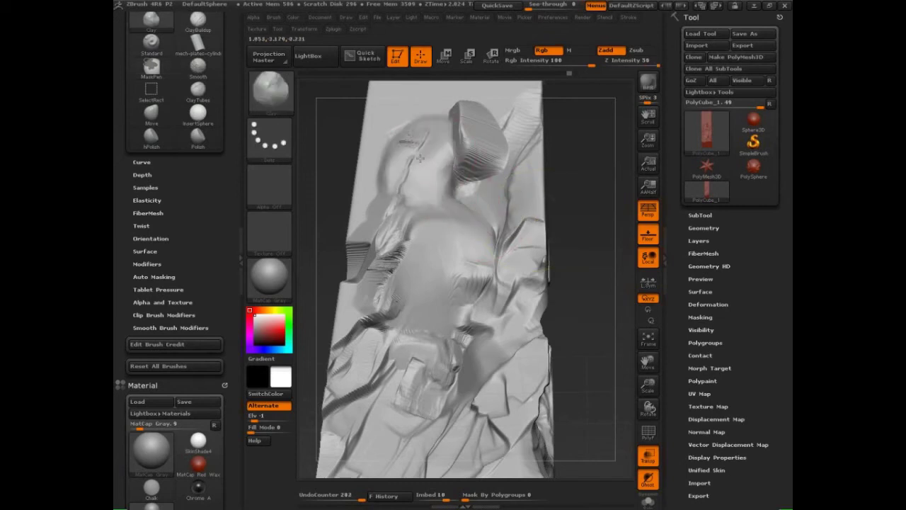
{"action": "mouse_move", "coordinate": [424, 137]}
{"action": "left_mouse_down"}
{"action": "mouse_move", "coordinate": [426, 146]}
{"action": "mouse_move", "coordinate": [417, 120]}
{"action": "mouse_move", "coordinate": [403, 127]}
{"action": "left_mouse_up"}
Step: Annotate the clay build-up with a circle, crosshatching and a line along its crease, and clear the markings
{"action": "key", "text": "ctrl+shift+d"}
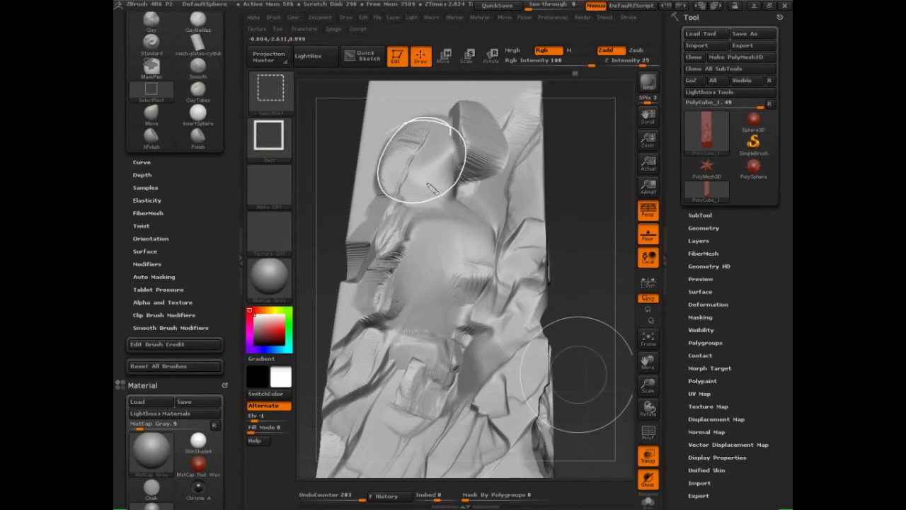
{"action": "left_click_drag", "start_coordinate": [402, 190], "coordinate": [433, 187]}
{"action": "mouse_move", "coordinate": [404, 179]}
{"action": "left_mouse_down"}
{"action": "mouse_move", "coordinate": [432, 177]}
{"action": "mouse_move", "coordinate": [430, 167]}
{"action": "left_mouse_up"}
{"action": "mouse_move", "coordinate": [406, 161]}
{"action": "left_mouse_down"}
{"action": "mouse_move", "coordinate": [427, 156]}
{"action": "mouse_move", "coordinate": [418, 190]}
{"action": "left_mouse_up"}
{"action": "mouse_move", "coordinate": [429, 158]}
{"action": "left_mouse_down"}
{"action": "mouse_move", "coordinate": [426, 189]}
{"action": "mouse_move", "coordinate": [433, 180]}
{"action": "left_mouse_up"}
{"action": "mouse_move", "coordinate": [457, 146]}
{"action": "left_mouse_down"}
{"action": "mouse_move", "coordinate": [457, 155]}
{"action": "mouse_move", "coordinate": [434, 145]}
{"action": "mouse_move", "coordinate": [400, 200]}
{"action": "left_mouse_up"}
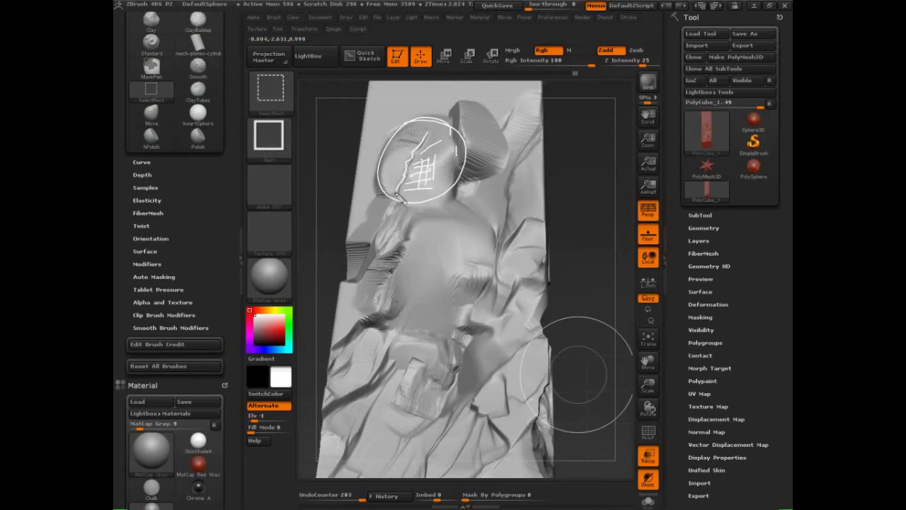
{"action": "key", "text": "Escape"}
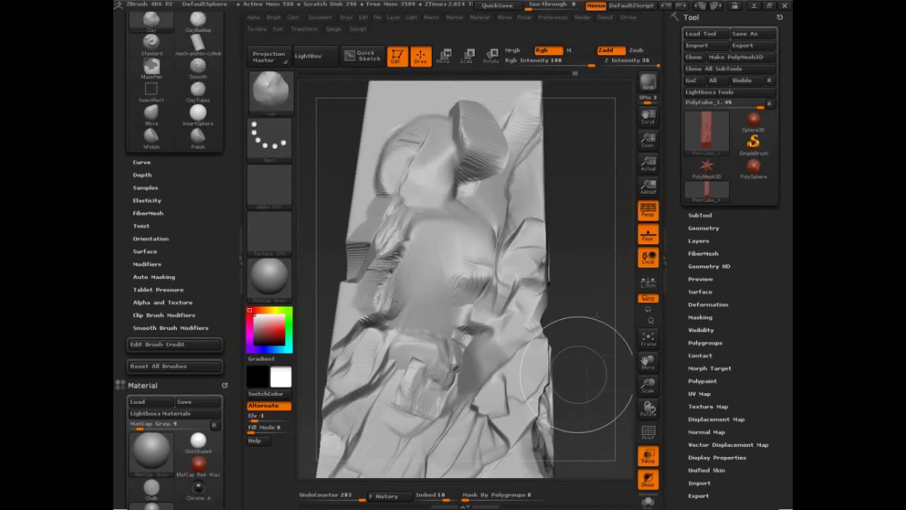
Step: Undo the Clay build-up between the upper-left ridge and the rounded form
{"action": "left_click_drag", "start_coordinate": [597, 316], "coordinate": [598, 310]}
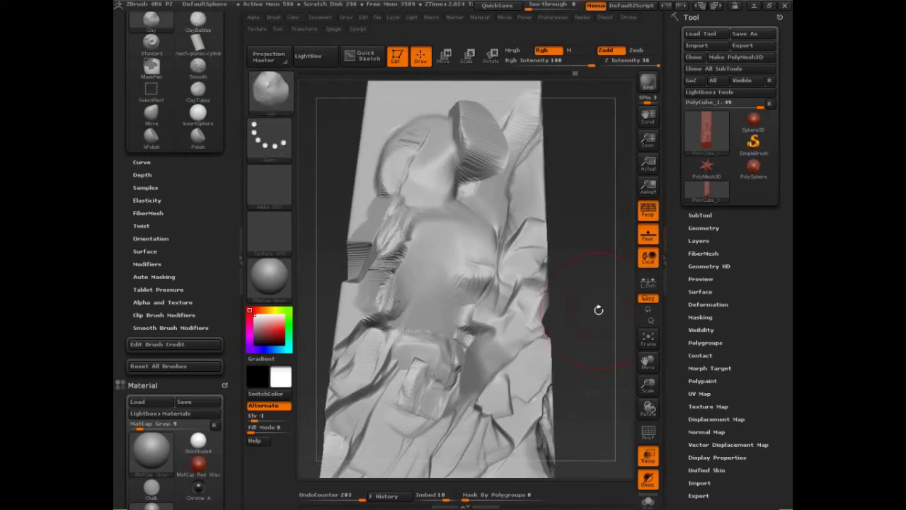
{"action": "key", "text": "ctrl"}
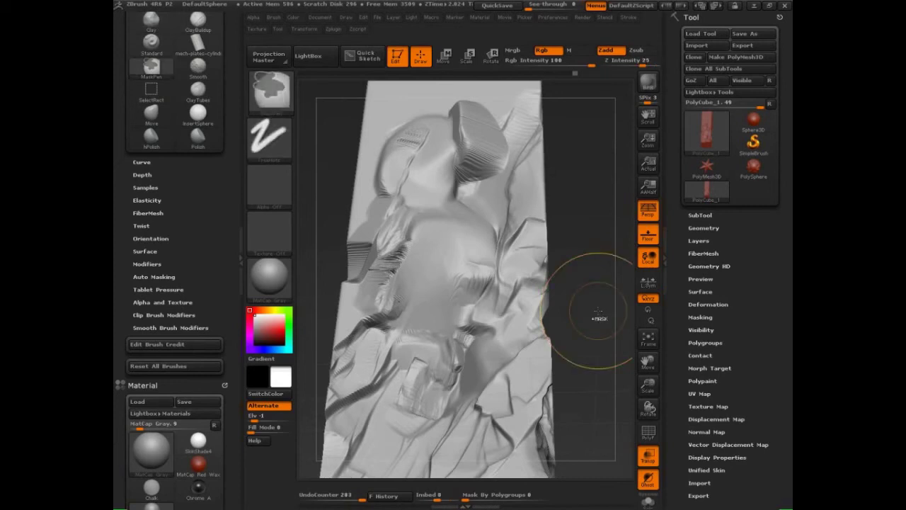
{"action": "key", "text": "ctrl+z"}
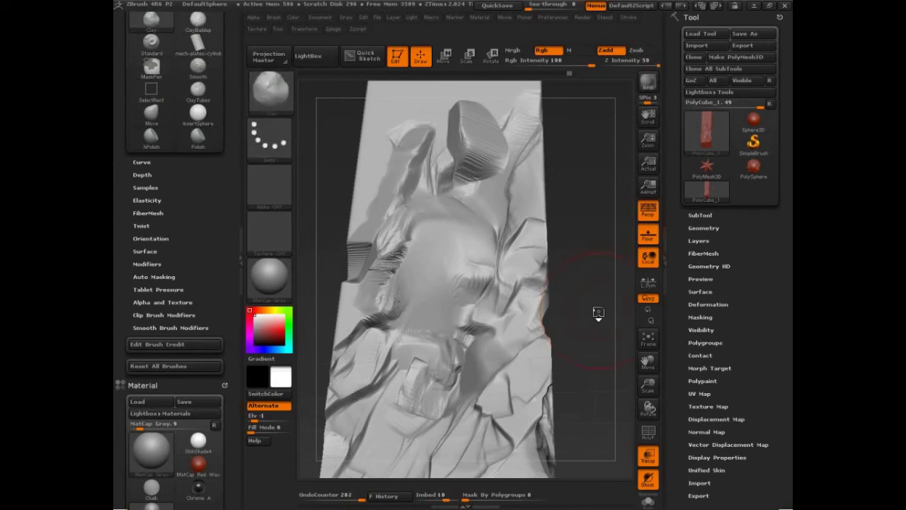
Step: Try to flatten the upper-left ridge and the gap beside it with the Polish brush, and undo the stroke
{"action": "left_click", "coordinate": [199, 137]}
{"action": "mouse_move", "coordinate": [427, 167]}
{"action": "left_mouse_down"}
{"action": "mouse_move", "coordinate": [421, 177]}
{"action": "mouse_move", "coordinate": [425, 145]}
{"action": "mouse_move", "coordinate": [418, 185]}
{"action": "left_mouse_up"}
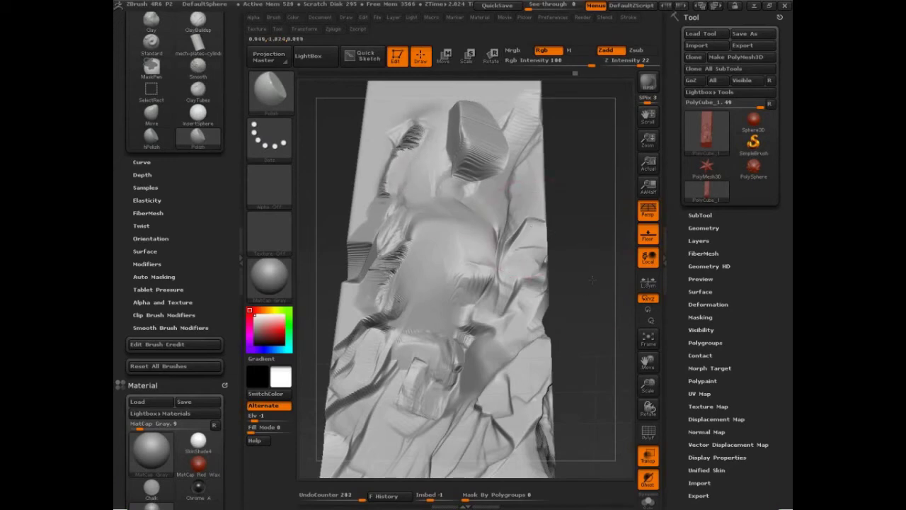
{"action": "mouse_move", "coordinate": [586, 288]}
{"action": "left_mouse_down"}
{"action": "mouse_move", "coordinate": [596, 267]}
{"action": "mouse_move", "coordinate": [587, 252]}
{"action": "left_mouse_up"}
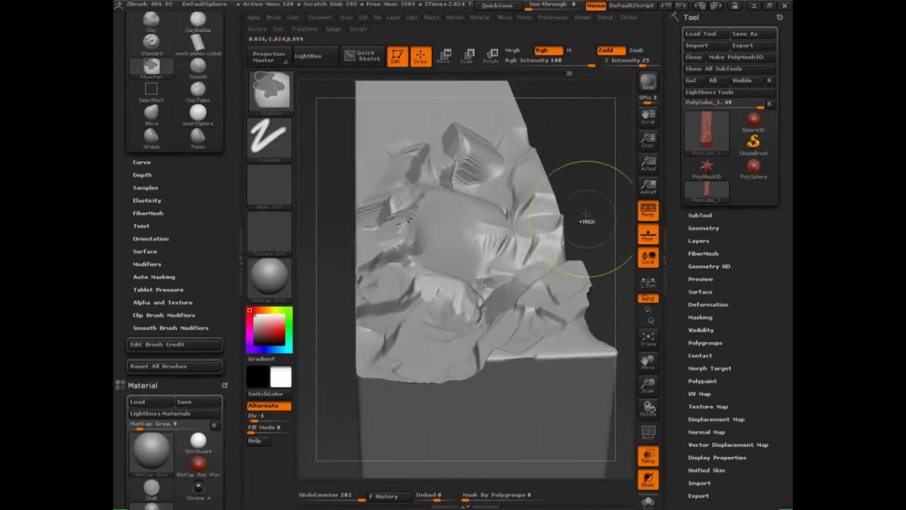
{"action": "mouse_move", "coordinate": [578, 182]}
{"action": "left_mouse_down"}
{"action": "mouse_move", "coordinate": [599, 192]}
{"action": "mouse_move", "coordinate": [591, 198]}
{"action": "left_mouse_up"}
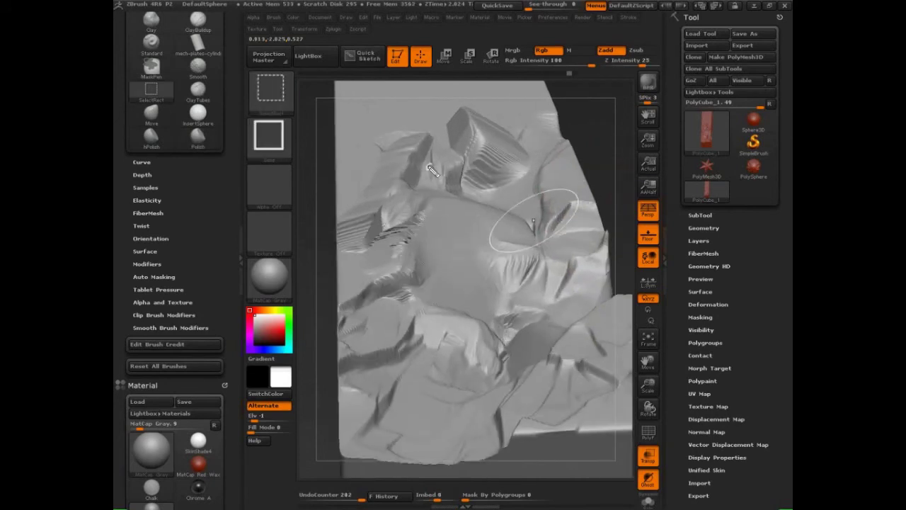
Step: Annotate the gap beside the upper ridge and the edges and span of the flattened central area, and clear the markings
{"action": "mouse_move", "coordinate": [429, 165]}
{"action": "left_mouse_down", "text": "ctrl+shift"}
{"action": "mouse_move", "coordinate": [432, 150]}
{"action": "mouse_move", "coordinate": [424, 170]}
{"action": "mouse_move", "coordinate": [440, 195]}
{"action": "mouse_move", "coordinate": [431, 157]}
{"action": "mouse_move", "coordinate": [445, 152]}
{"action": "mouse_move", "coordinate": [450, 193]}
{"action": "left_mouse_up", "text": "ctrl+shift"}
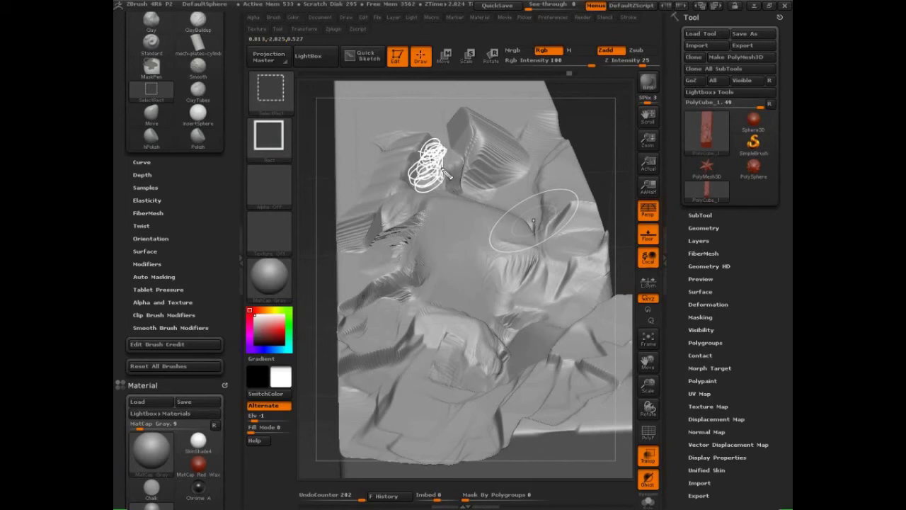
{"action": "mouse_move", "coordinate": [396, 170]}
{"action": "left_mouse_down"}
{"action": "mouse_move", "coordinate": [467, 164]}
{"action": "mouse_move", "coordinate": [371, 167]}
{"action": "left_mouse_up"}
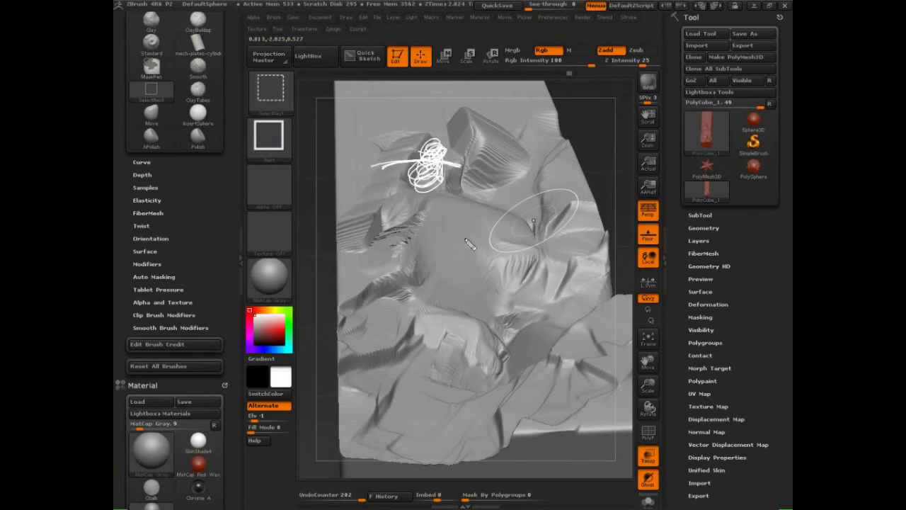
{"action": "left_click_drag", "start_coordinate": [419, 223], "coordinate": [530, 242]}
{"action": "mouse_move", "coordinate": [409, 241]}
{"action": "left_mouse_down"}
{"action": "mouse_move", "coordinate": [400, 230]}
{"action": "mouse_move", "coordinate": [429, 214]}
{"action": "left_mouse_up"}
{"action": "left_click_drag", "start_coordinate": [413, 268], "coordinate": [419, 264]}
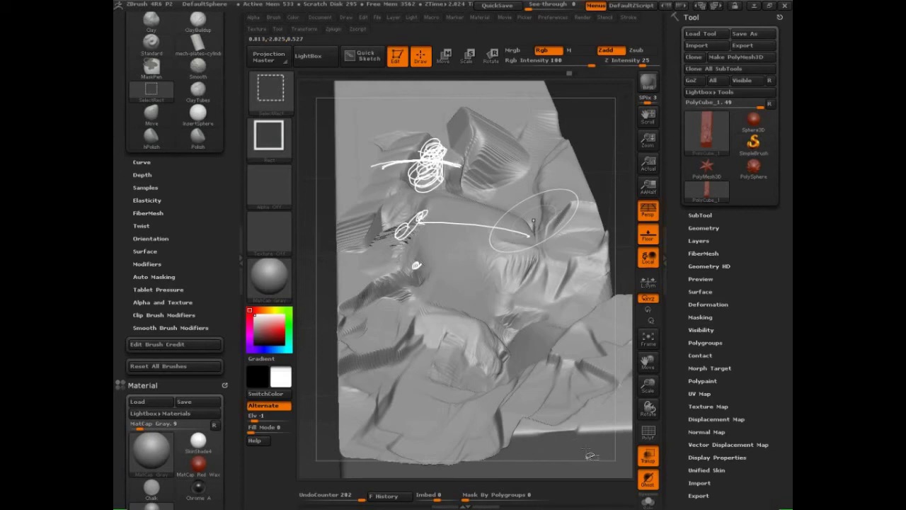
{"action": "key", "text": "Escape"}
Step: Sketch an on-screen diagram with a hard-to-soft axis crossed by a "loose" axis and an arrow labelled "polish" towards hard, and clear it
{"action": "left_click_drag", "start_coordinate": [589, 462], "coordinate": [566, 425]}
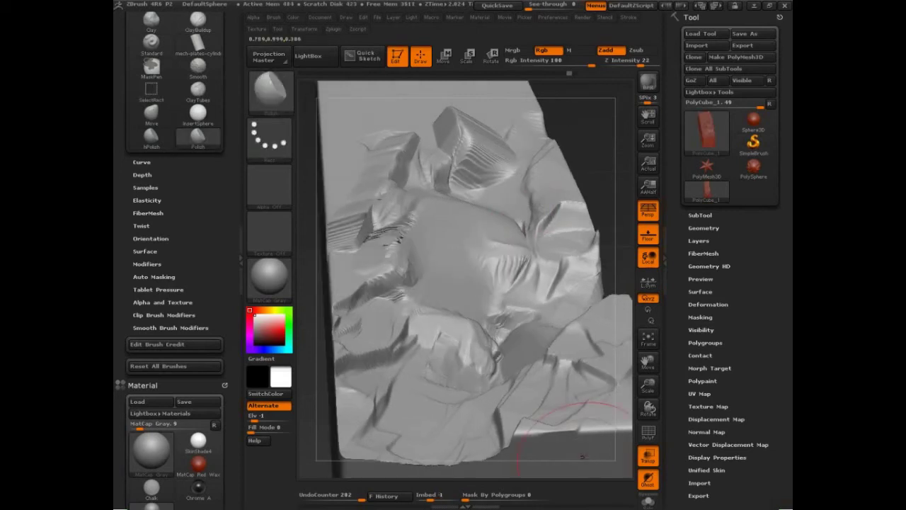
{"action": "mouse_move", "coordinate": [614, 251]}
{"action": "left_mouse_down", "text": "alt"}
{"action": "mouse_move", "coordinate": [602, 177]}
{"action": "mouse_move", "coordinate": [510, 184]}
{"action": "left_mouse_up", "text": "alt"}
{"action": "left_click_drag", "start_coordinate": [546, 113], "coordinate": [546, 305]}
{"action": "mouse_move", "coordinate": [443, 200]}
{"action": "left_mouse_down"}
{"action": "mouse_move", "coordinate": [640, 198]}
{"action": "mouse_move", "coordinate": [631, 192]}
{"action": "mouse_move", "coordinate": [649, 186]}
{"action": "left_mouse_up"}
{"action": "mouse_move", "coordinate": [655, 182]}
{"action": "left_mouse_down"}
{"action": "mouse_move", "coordinate": [654, 192]}
{"action": "mouse_move", "coordinate": [663, 187]}
{"action": "left_mouse_up"}
{"action": "left_click_drag", "start_coordinate": [669, 181], "coordinate": [677, 181]}
{"action": "mouse_move", "coordinate": [425, 180]}
{"action": "left_mouse_down"}
{"action": "mouse_move", "coordinate": [429, 189]}
{"action": "mouse_move", "coordinate": [466, 190]}
{"action": "left_mouse_up"}
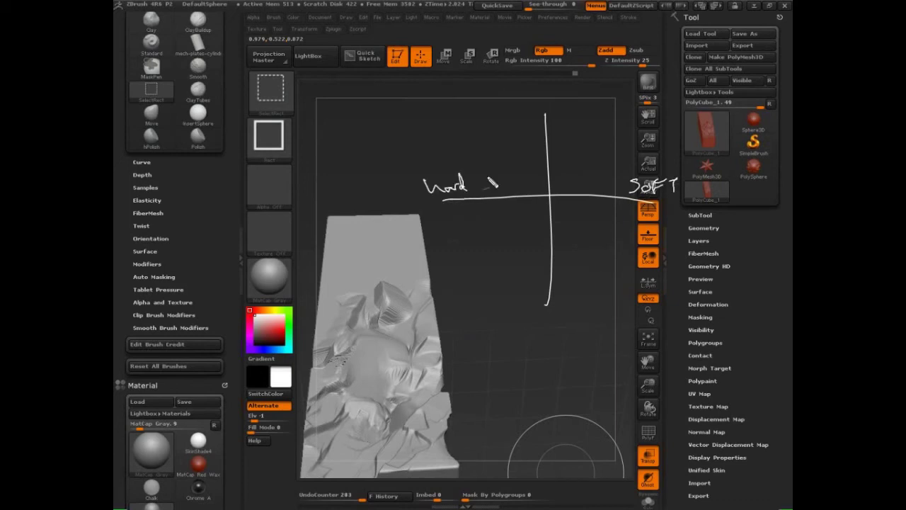
{"action": "mouse_move", "coordinate": [542, 90]}
{"action": "left_mouse_down"}
{"action": "mouse_move", "coordinate": [544, 105]}
{"action": "mouse_move", "coordinate": [593, 99]}
{"action": "left_mouse_up"}
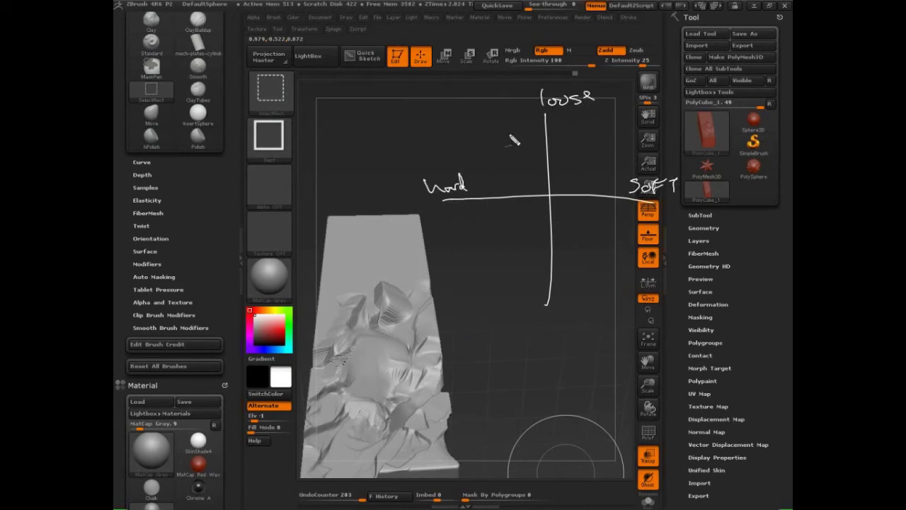
{"action": "mouse_move", "coordinate": [525, 115]}
{"action": "left_mouse_down"}
{"action": "mouse_move", "coordinate": [441, 123]}
{"action": "mouse_move", "coordinate": [522, 132]}
{"action": "mouse_move", "coordinate": [540, 145]}
{"action": "left_mouse_up"}
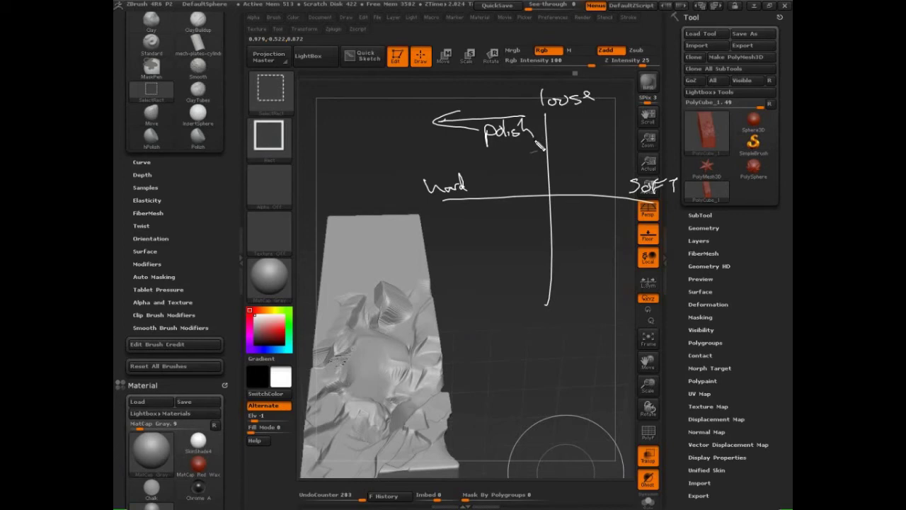
{"action": "key", "text": "Escape"}
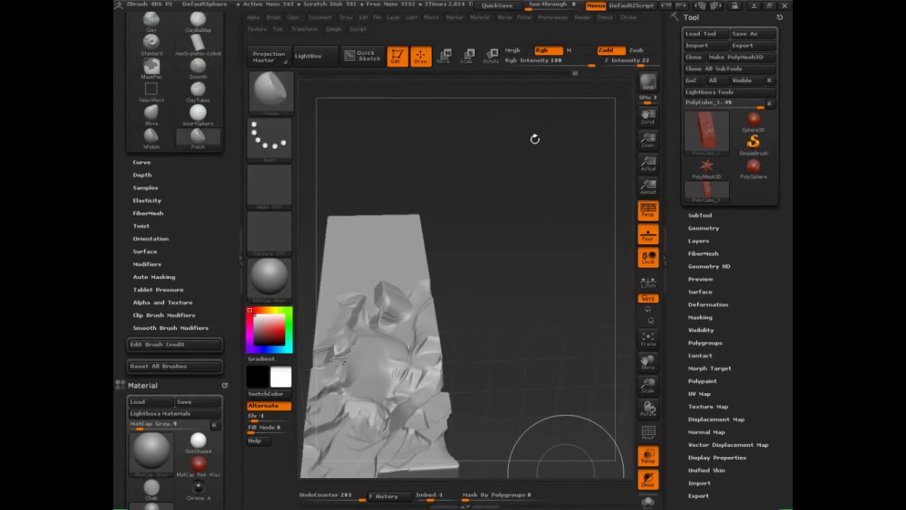
Step: Turn on the PolyFrame display with the block's flattened center in close-up
{"action": "mouse_move", "coordinate": [548, 357]}
{"action": "left_mouse_down"}
{"action": "mouse_move", "coordinate": [547, 394]}
{"action": "mouse_move", "coordinate": [589, 395]}
{"action": "mouse_move", "coordinate": [589, 300]}
{"action": "mouse_move", "coordinate": [567, 220]}
{"action": "mouse_move", "coordinate": [613, 334]}
{"action": "mouse_move", "coordinate": [608, 355]}
{"action": "mouse_move", "coordinate": [626, 380]}
{"action": "mouse_move", "coordinate": [317, 392]}
{"action": "mouse_move", "coordinate": [617, 182]}
{"action": "mouse_move", "coordinate": [606, 238]}
{"action": "mouse_move", "coordinate": [607, 348]}
{"action": "left_mouse_up"}
{"action": "key", "text": "shift+f"}
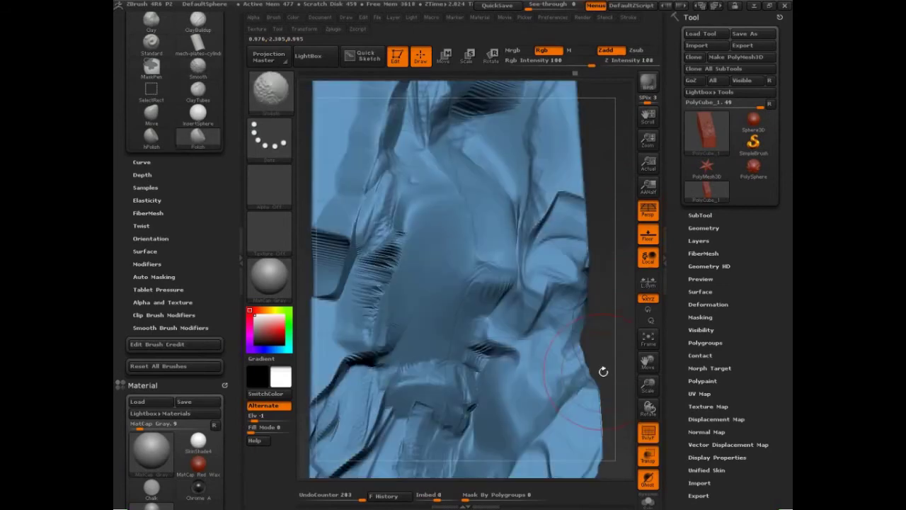
{"action": "key", "text": "shift+f"}
{"action": "key", "text": "shift+f"}
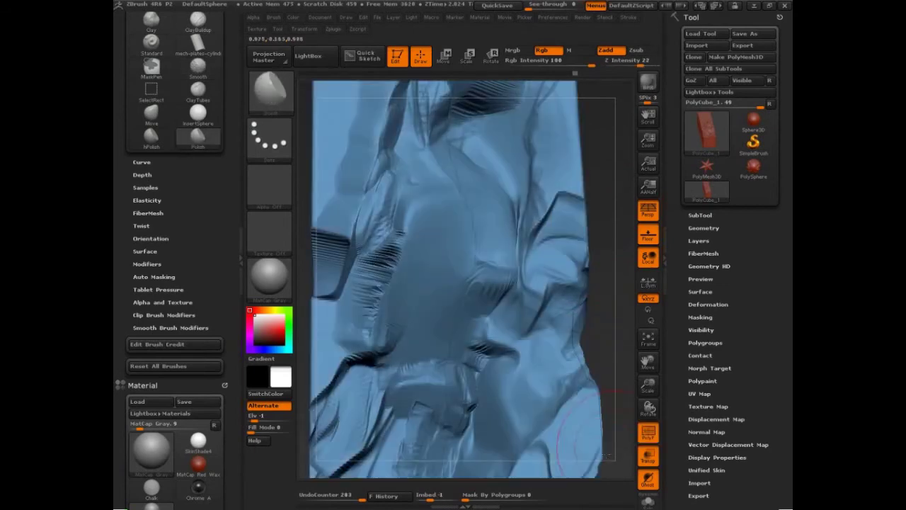
{"action": "left_click_drag", "start_coordinate": [610, 340], "coordinate": [607, 351]}
{"action": "mouse_move", "coordinate": [607, 326]}
{"action": "left_mouse_down"}
{"action": "mouse_move", "coordinate": [602, 338]}
{"action": "mouse_move", "coordinate": [607, 292]}
{"action": "mouse_move", "coordinate": [609, 320]}
{"action": "left_mouse_up"}
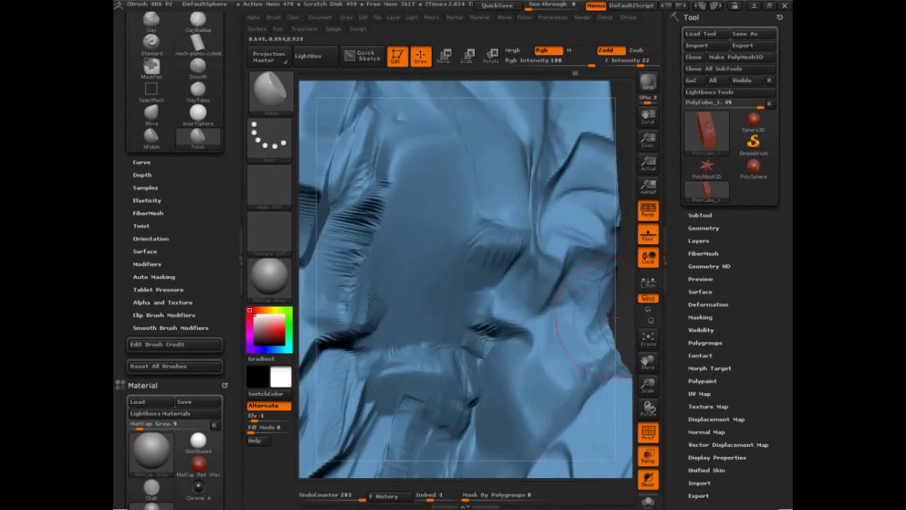
Step: In the Draw preferences, enable PFGray and set PFill to 0
{"action": "left_click", "coordinate": [553, 17]}
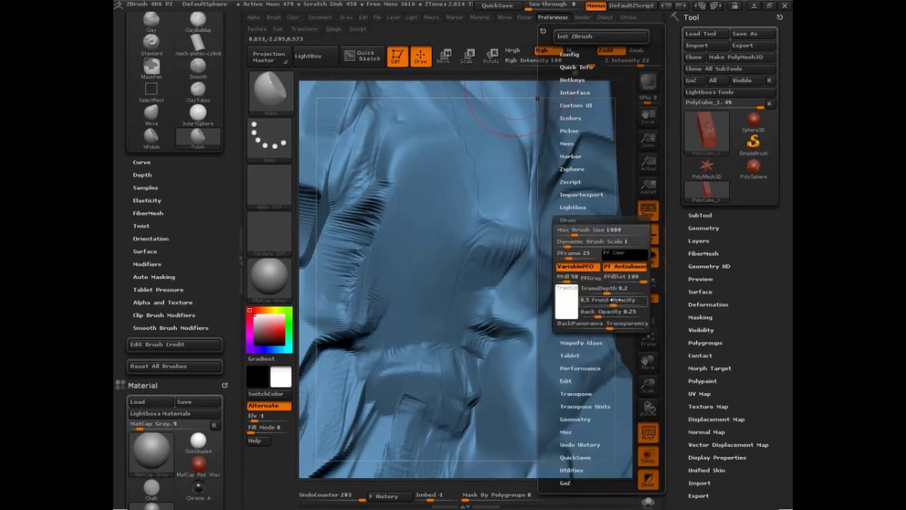
{"action": "left_click", "coordinate": [591, 280]}
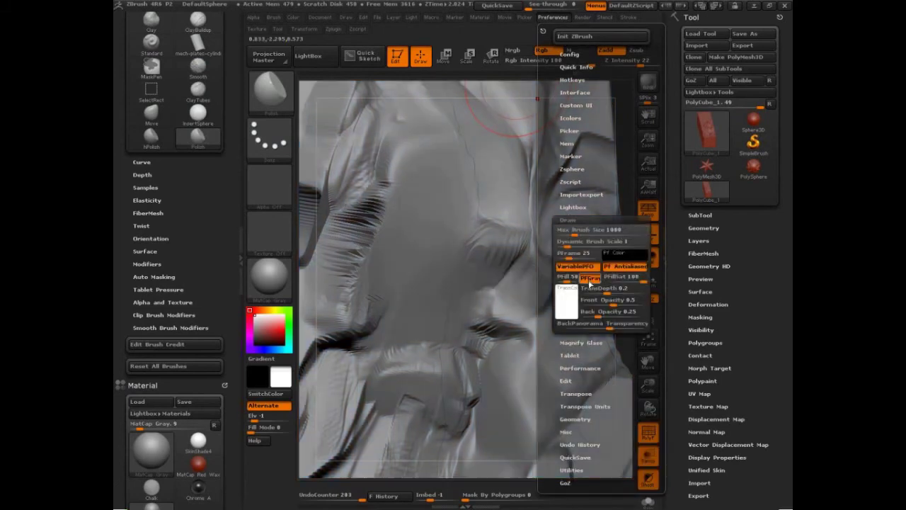
{"action": "left_click", "coordinate": [575, 278]}
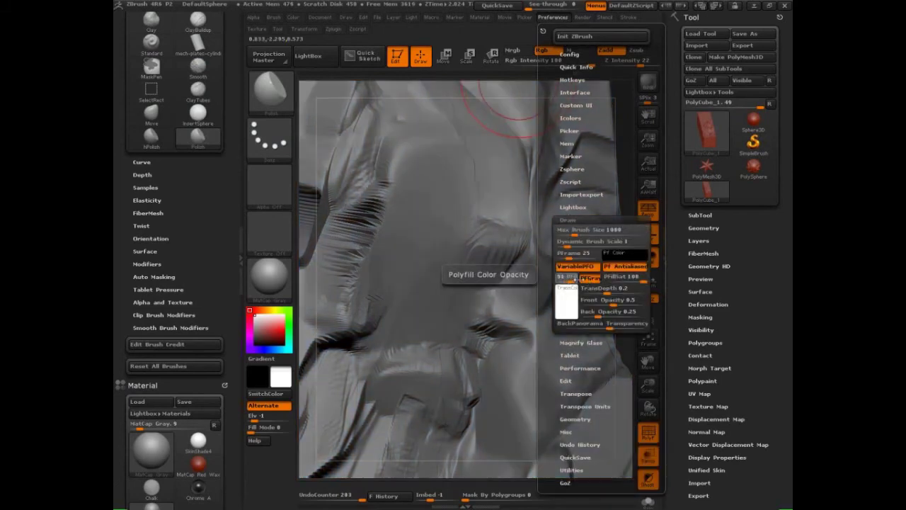
{"action": "left_click_drag", "start_coordinate": [575, 279], "coordinate": [557, 279]}
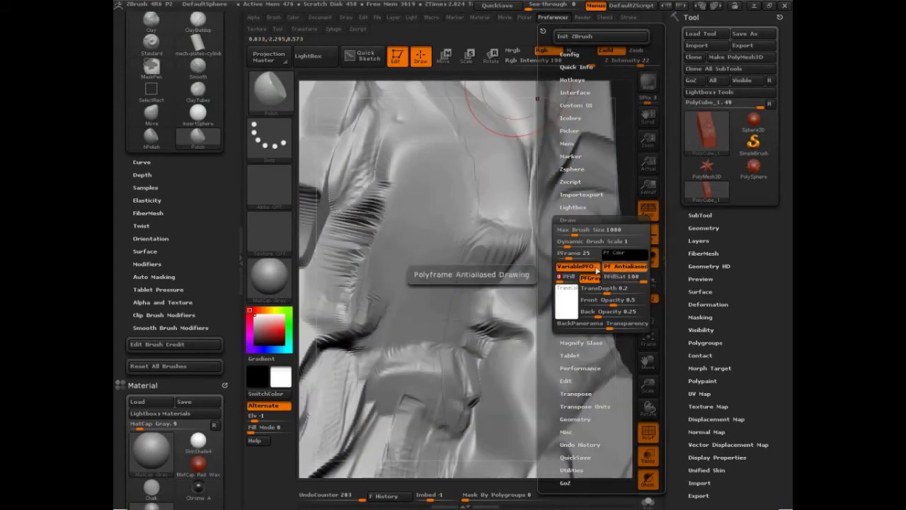
Step: Set the PFrame opacity to 77 and disable VariablePFO and Pf Antialiased
{"action": "left_click", "coordinate": [579, 258]}
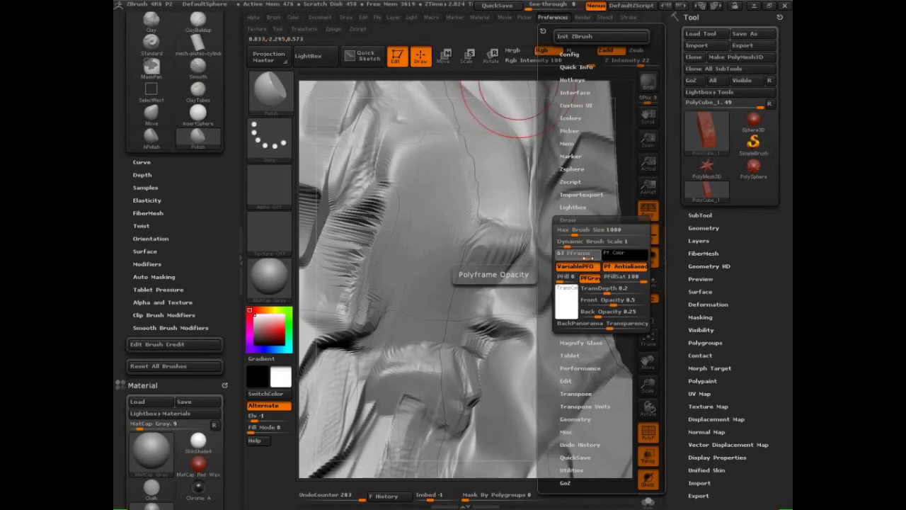
{"action": "left_click", "coordinate": [588, 267]}
{"action": "left_click", "coordinate": [606, 269]}
{"action": "left_click", "coordinate": [590, 258]}
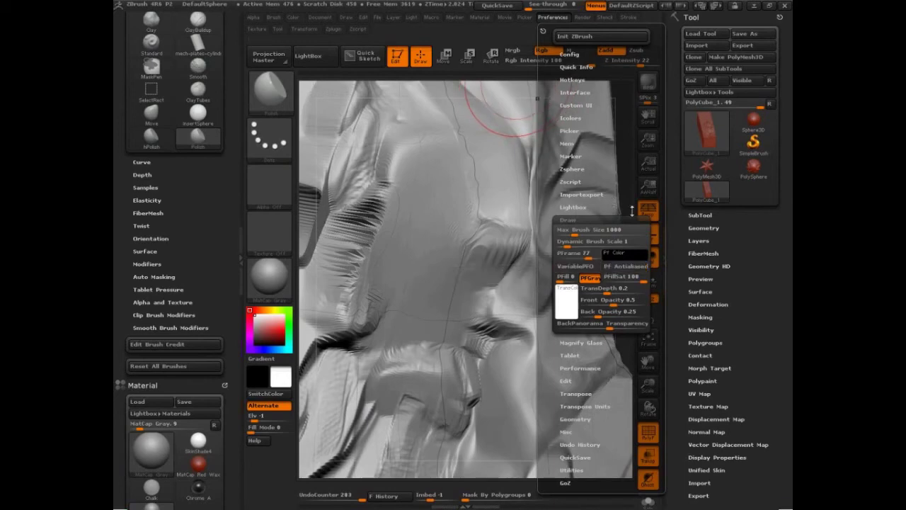
{"action": "left_click", "coordinate": [626, 194]}
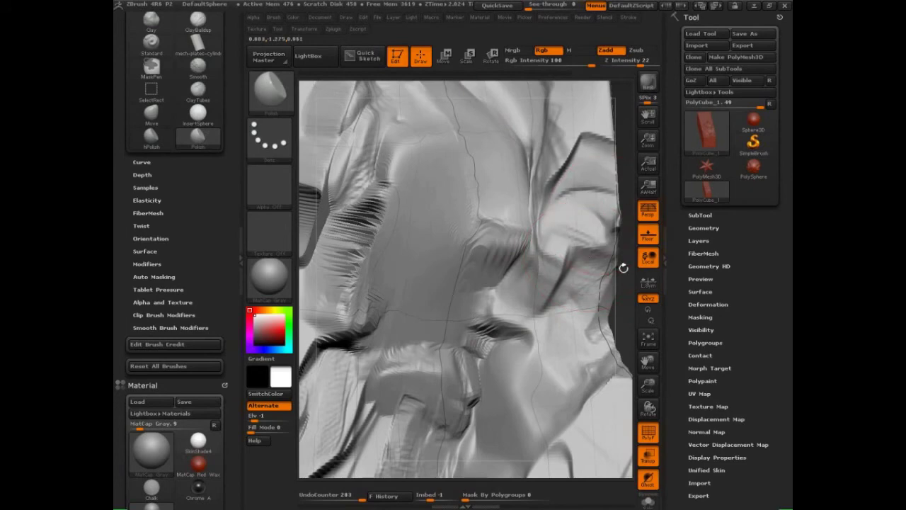
Step: Step the block down one subdivision level and back up to compare the wireframe density
{"action": "key", "text": "shift+d"}
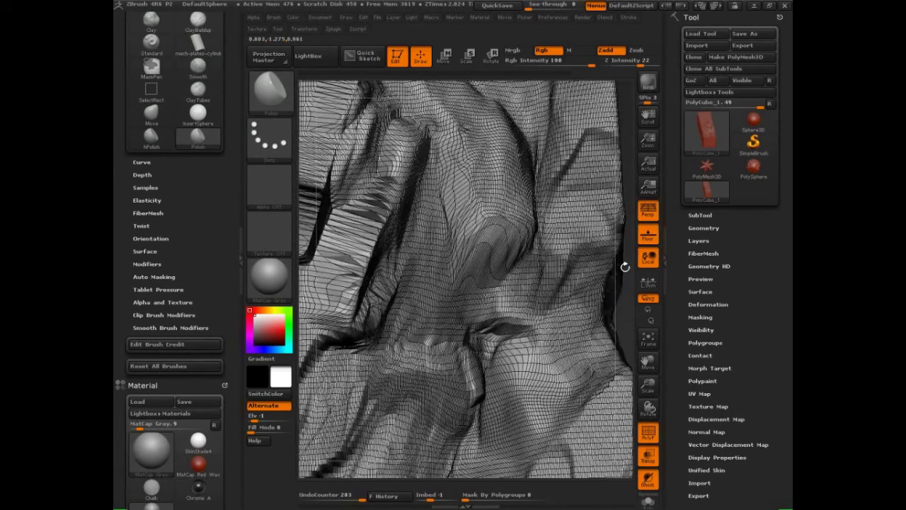
{"action": "key", "text": "d"}
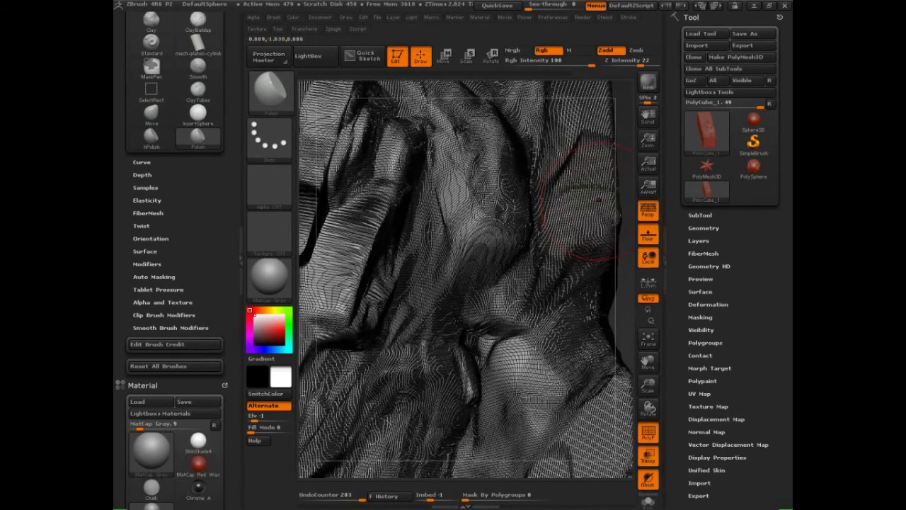
Step: Enable Pf Antialiased in the Draw preferences, try VariablePFO, and leave it off for an even wireframe
{"action": "left_click", "coordinate": [553, 18]}
{"action": "left_click", "coordinate": [568, 221]}
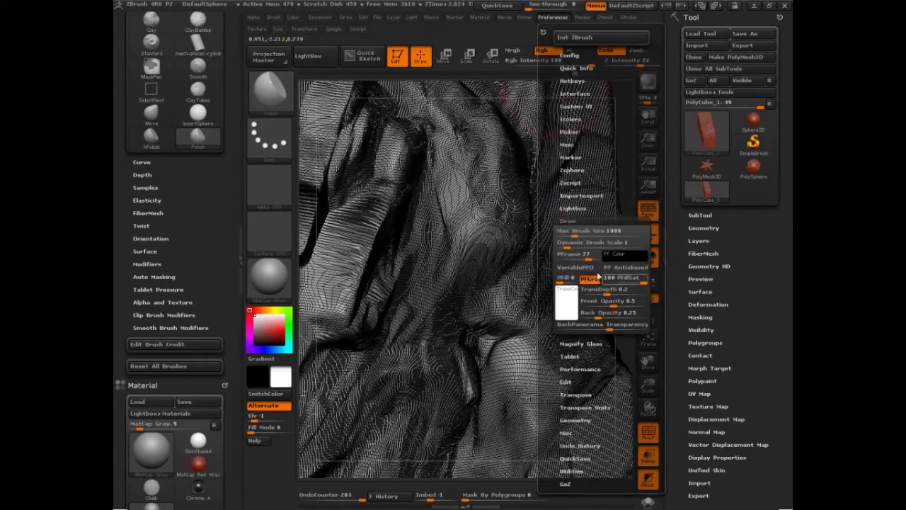
{"action": "left_click", "coordinate": [626, 270]}
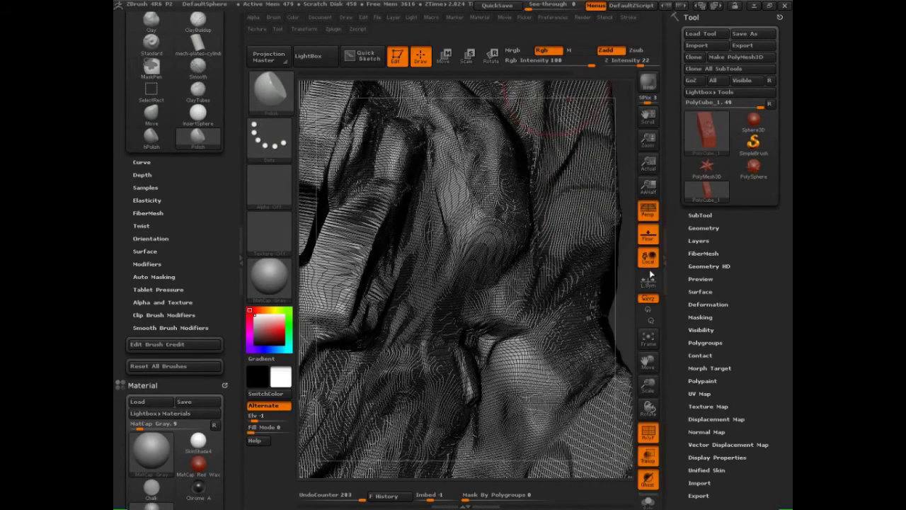
{"action": "left_click", "coordinate": [627, 283]}
{"action": "left_click", "coordinate": [628, 291]}
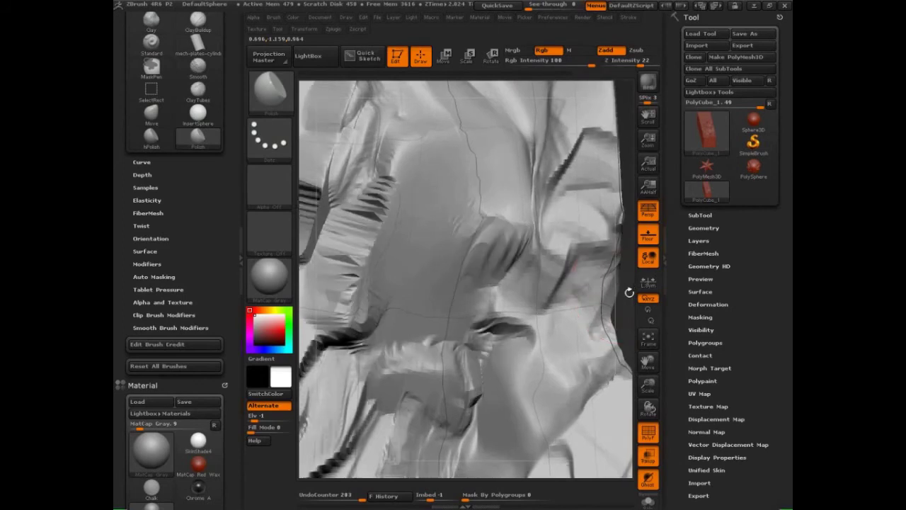
{"action": "left_click", "coordinate": [553, 17]}
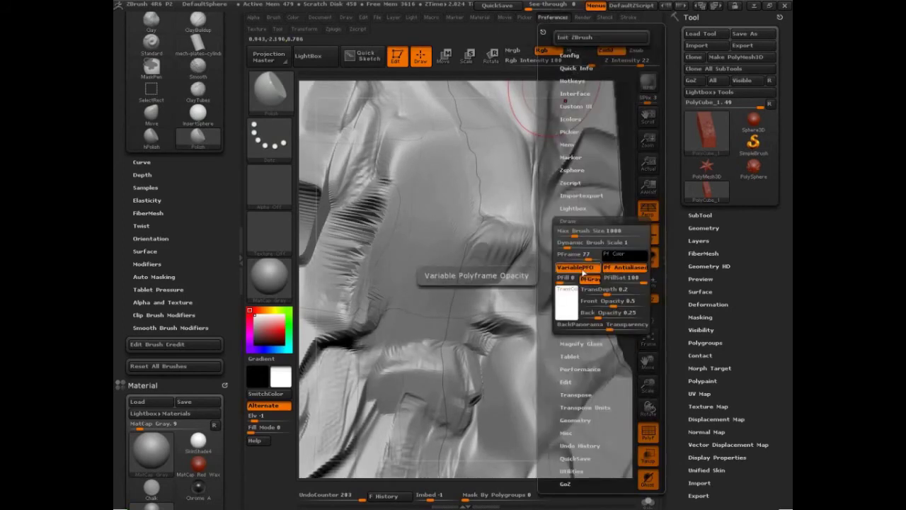
{"action": "left_click", "coordinate": [584, 272]}
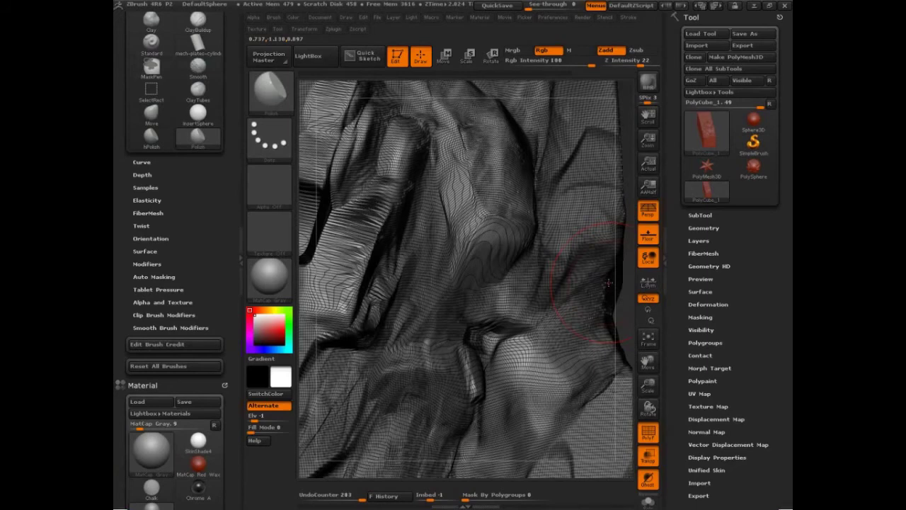
Step: Step the block down two subdivision levels to show a coarser wireframe on the sculpted area
{"action": "key", "text": "shift"}
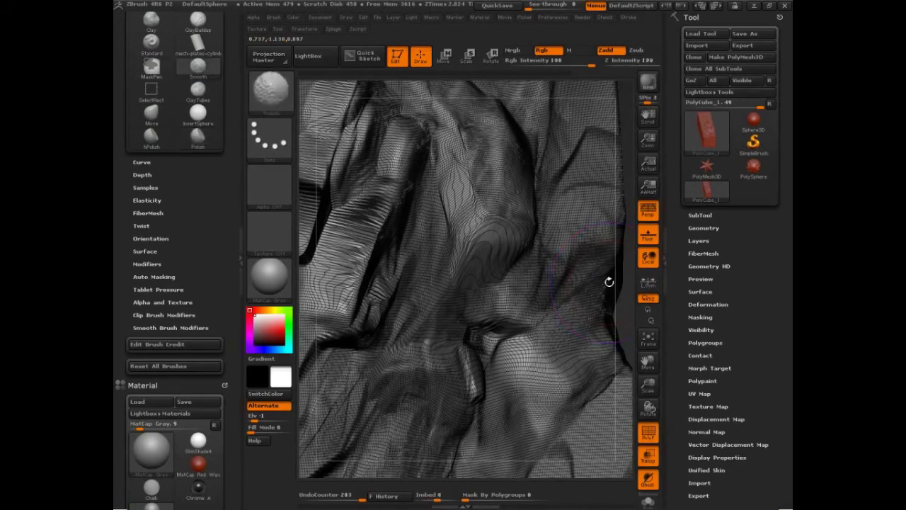
{"action": "key", "text": "shift+d"}
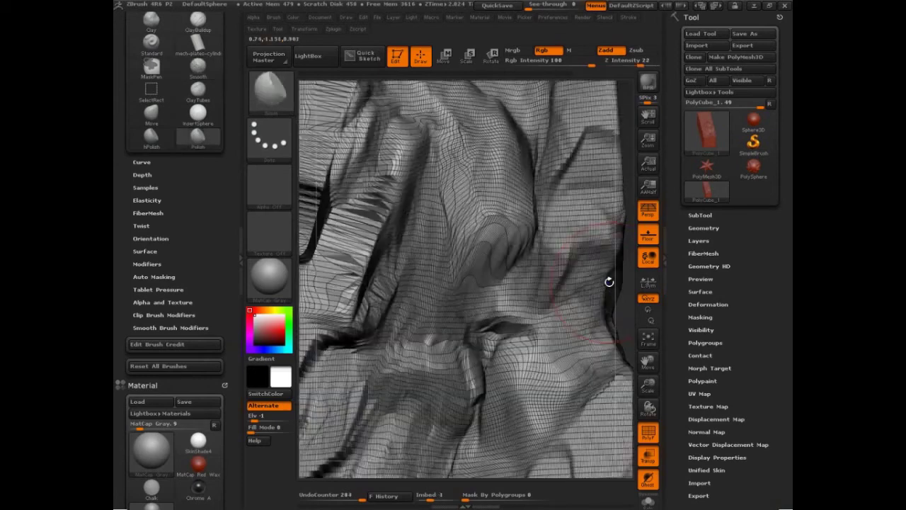
{"action": "left_click_drag", "start_coordinate": [609, 282], "coordinate": [632, 330]}
{"action": "key", "text": "shift"}
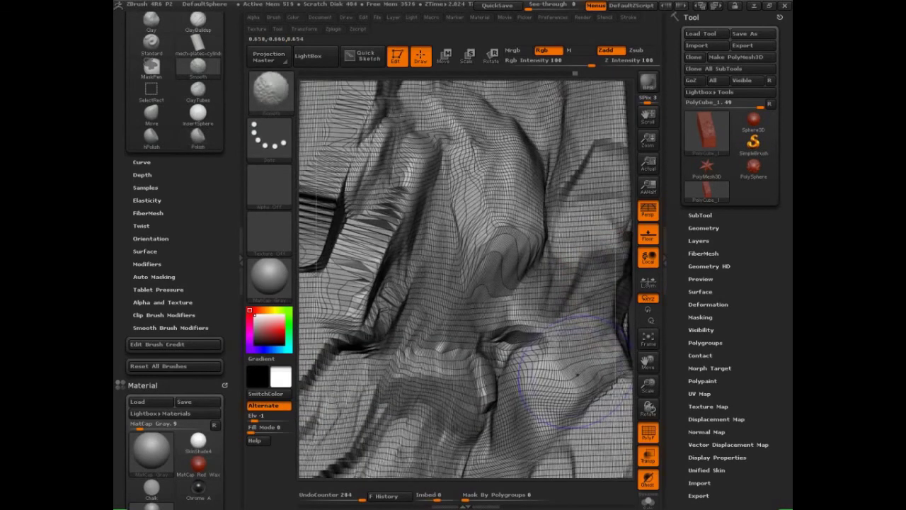
{"action": "key", "text": "shift+d"}
{"action": "key", "text": "s"}
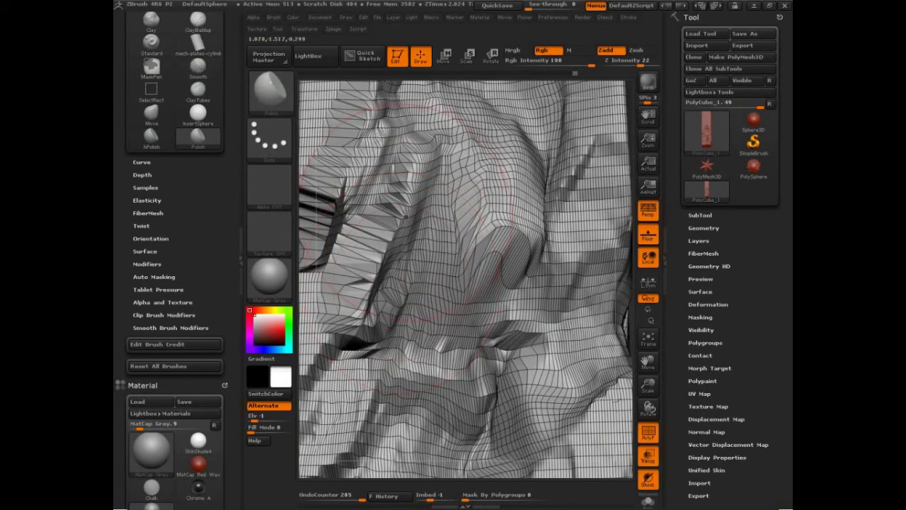
{"action": "key", "text": "ctrl+shift+d"}
{"action": "mouse_move", "coordinate": [339, 234]}
{"action": "left_mouse_down"}
{"action": "mouse_move", "coordinate": [382, 256]}
{"action": "mouse_move", "coordinate": [343, 245]}
{"action": "mouse_move", "coordinate": [388, 242]}
{"action": "mouse_move", "coordinate": [353, 244]}
{"action": "mouse_move", "coordinate": [382, 234]}
{"action": "mouse_move", "coordinate": [396, 241]}
{"action": "mouse_move", "coordinate": [395, 224]}
{"action": "mouse_move", "coordinate": [401, 239]}
{"action": "mouse_move", "coordinate": [311, 208]}
{"action": "left_mouse_up"}
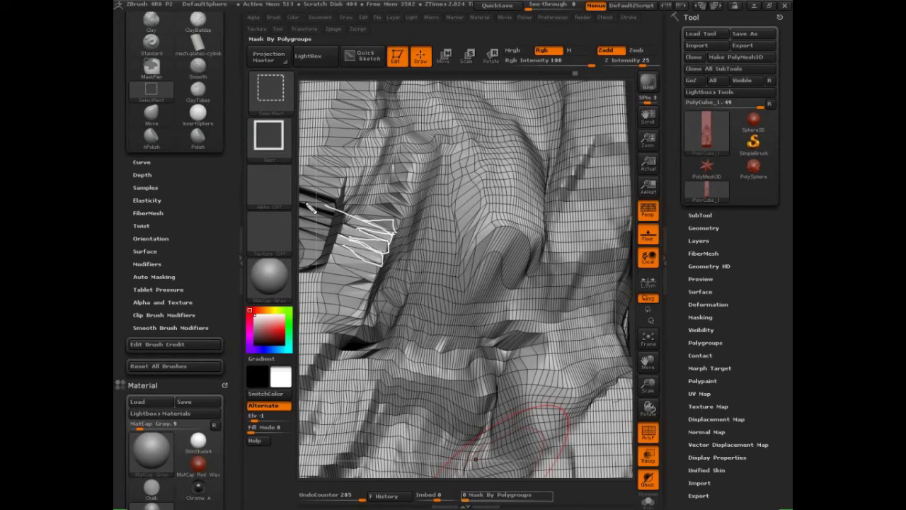
{"action": "key", "text": "Escape"}
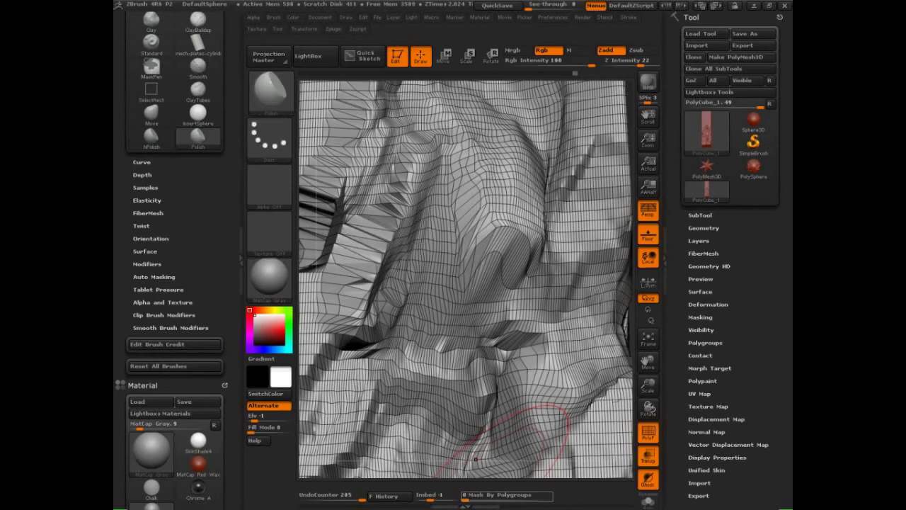
Step: Flatten the block's central raised form with the Polish brush at the coarser subdivision level
{"action": "left_click", "coordinate": [419, 239]}
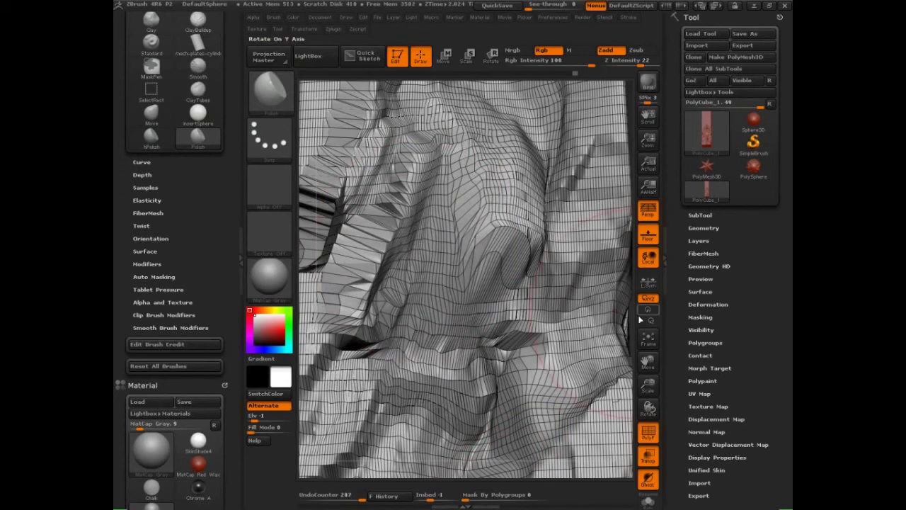
{"action": "left_click_drag", "start_coordinate": [640, 320], "coordinate": [617, 273]}
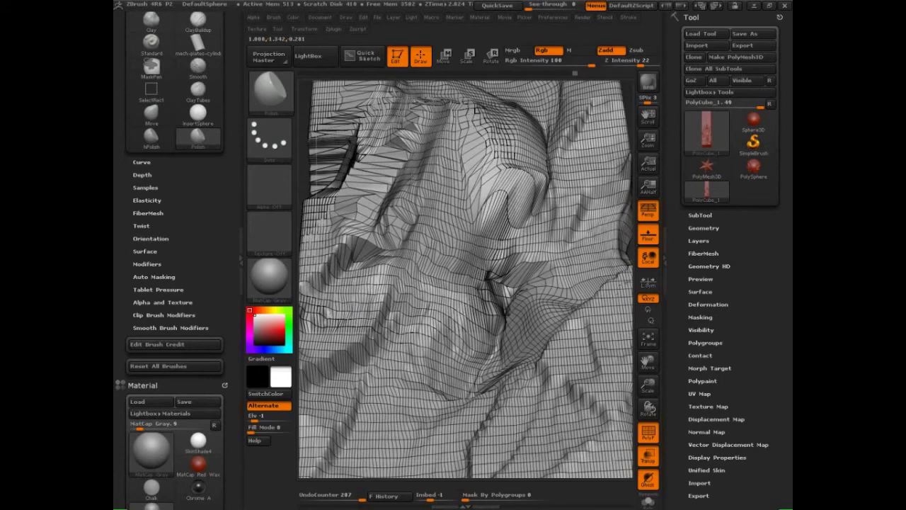
{"action": "left_click_drag", "start_coordinate": [507, 245], "coordinate": [504, 132]}
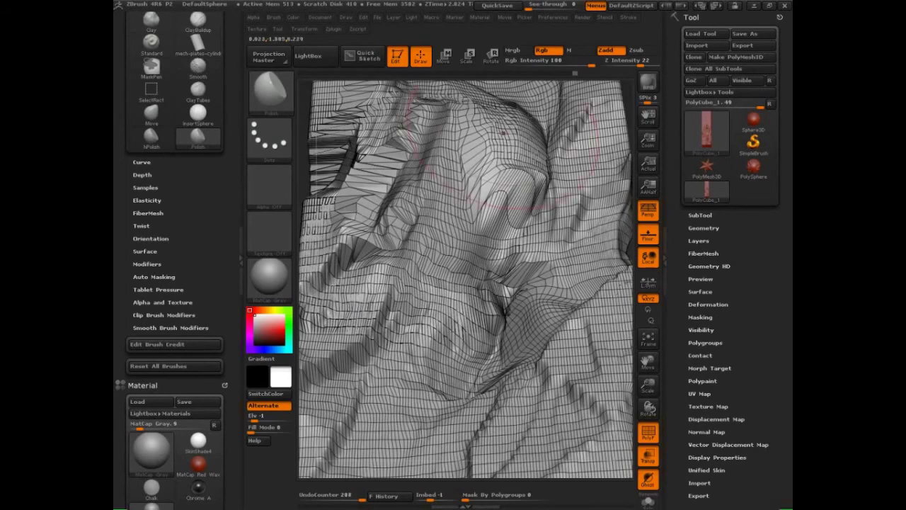
Step: Set Z Intensity to 47 and polish over the spiky ridge, the central form and the bulge below it
{"action": "left_click", "coordinate": [657, 63]}
{"action": "left_click_drag", "start_coordinate": [413, 195], "coordinate": [433, 191]}
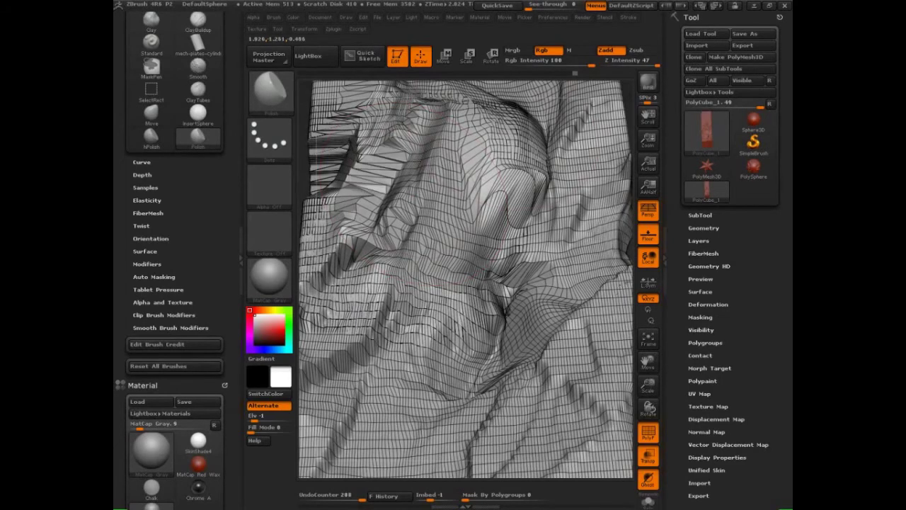
{"action": "mouse_move", "coordinate": [386, 170]}
{"action": "left_mouse_down"}
{"action": "mouse_move", "coordinate": [375, 152]}
{"action": "mouse_move", "coordinate": [402, 156]}
{"action": "mouse_move", "coordinate": [376, 148]}
{"action": "mouse_move", "coordinate": [358, 170]}
{"action": "mouse_move", "coordinate": [386, 164]}
{"action": "mouse_move", "coordinate": [368, 152]}
{"action": "mouse_move", "coordinate": [383, 159]}
{"action": "mouse_move", "coordinate": [340, 177]}
{"action": "mouse_move", "coordinate": [332, 191]}
{"action": "left_mouse_up"}
{"action": "mouse_move", "coordinate": [351, 136]}
{"action": "left_mouse_down"}
{"action": "mouse_move", "coordinate": [380, 180]}
{"action": "mouse_move", "coordinate": [433, 216]}
{"action": "left_mouse_up"}
{"action": "left_click_drag", "start_coordinate": [456, 159], "coordinate": [464, 248]}
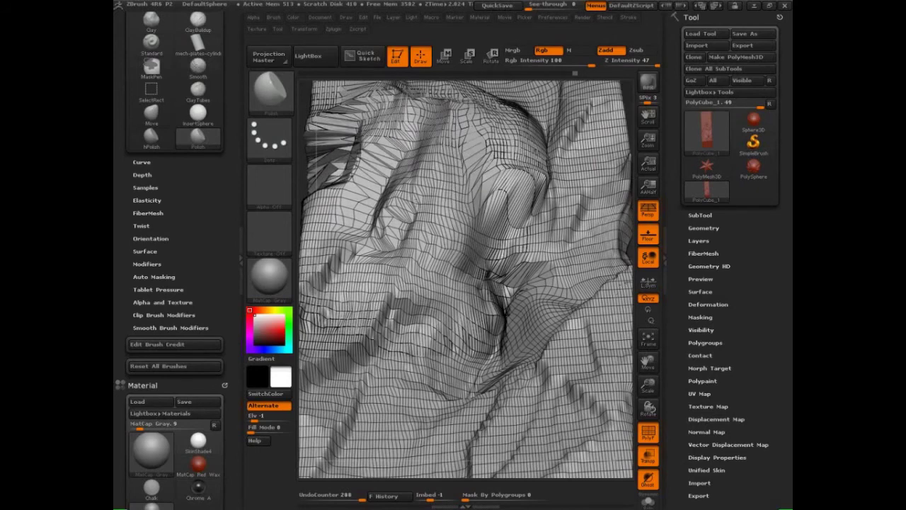
{"action": "left_click_drag", "start_coordinate": [344, 304], "coordinate": [413, 327]}
{"action": "left_click_drag", "start_coordinate": [354, 312], "coordinate": [442, 354]}
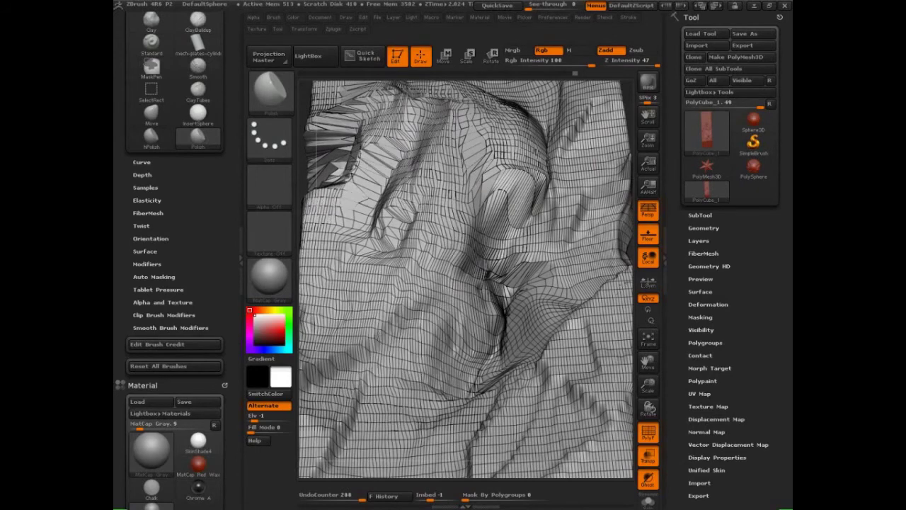
{"action": "left_click_drag", "start_coordinate": [415, 319], "coordinate": [457, 347]}
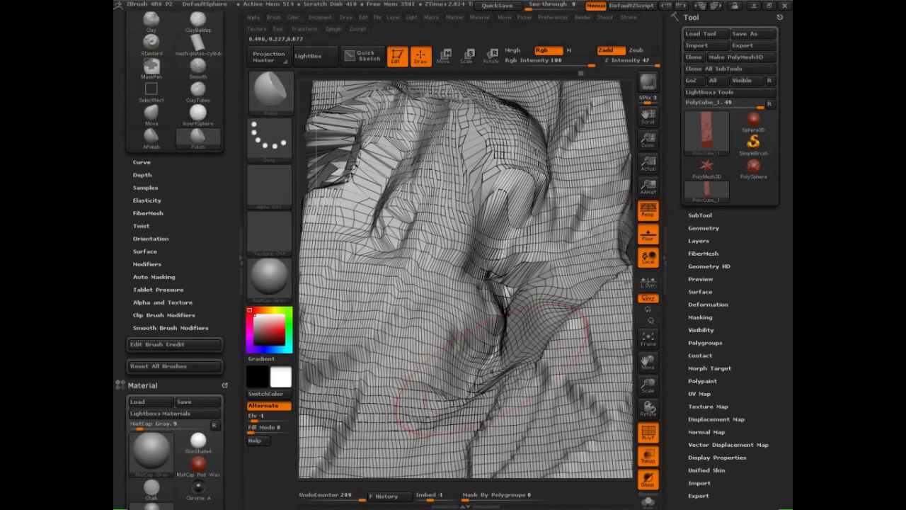
Step: Turn VariablePFO back on in the Draw preferences to thin out the block's wireframe lines
{"action": "mouse_move", "coordinate": [627, 255]}
{"action": "left_mouse_down"}
{"action": "mouse_move", "coordinate": [625, 206]}
{"action": "mouse_move", "coordinate": [638, 242]}
{"action": "left_mouse_up"}
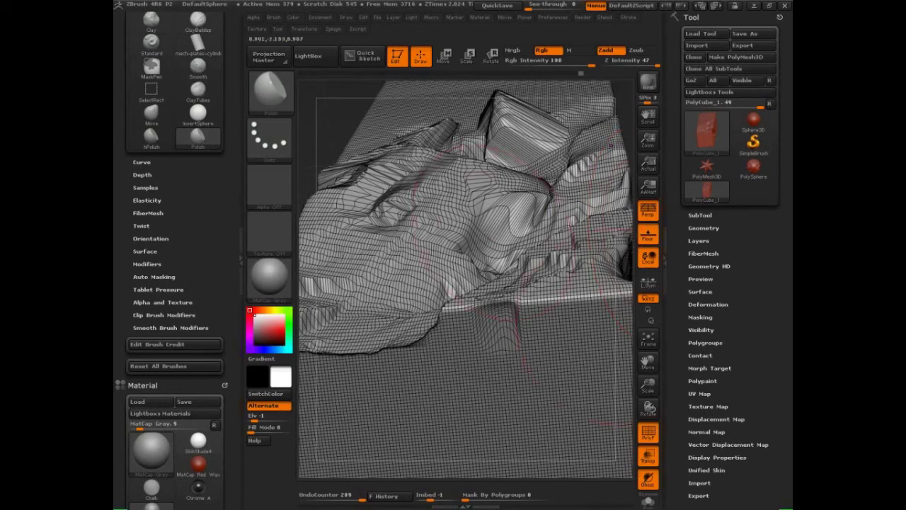
{"action": "left_click", "coordinate": [553, 17]}
{"action": "key", "text": "shift+f"}
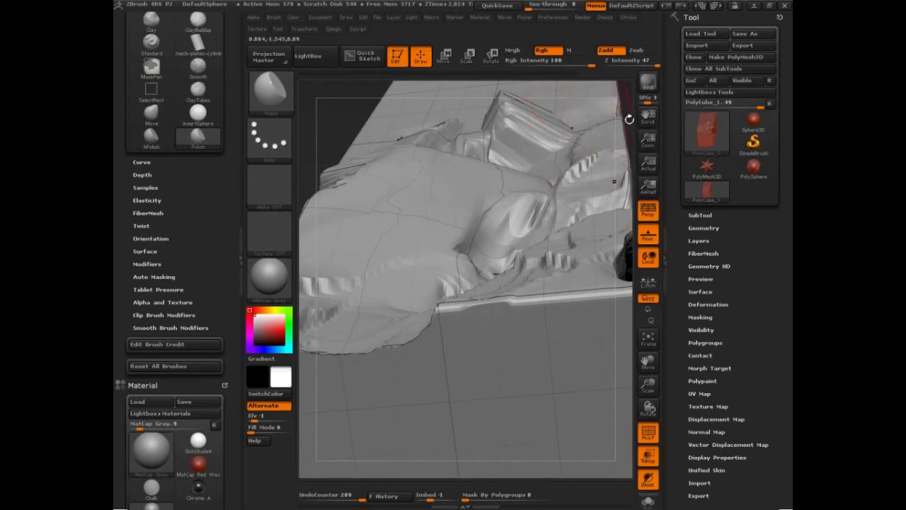
{"action": "mouse_move", "coordinate": [628, 122]}
{"action": "left_mouse_down"}
{"action": "mouse_move", "coordinate": [631, 177]}
{"action": "mouse_move", "coordinate": [631, 141]}
{"action": "mouse_move", "coordinate": [614, 290]}
{"action": "mouse_move", "coordinate": [611, 188]}
{"action": "mouse_move", "coordinate": [609, 271]}
{"action": "mouse_move", "coordinate": [615, 176]}
{"action": "mouse_move", "coordinate": [619, 302]}
{"action": "mouse_move", "coordinate": [630, 230]}
{"action": "mouse_move", "coordinate": [627, 250]}
{"action": "left_mouse_up"}
Step: Undo and redo the latest Polish stroke to compare the flattened surface
{"action": "key", "text": "ctrl+shift+z"}
{"action": "key", "text": "ctrl+z"}
{"action": "key", "text": "ctrl+shift+z"}
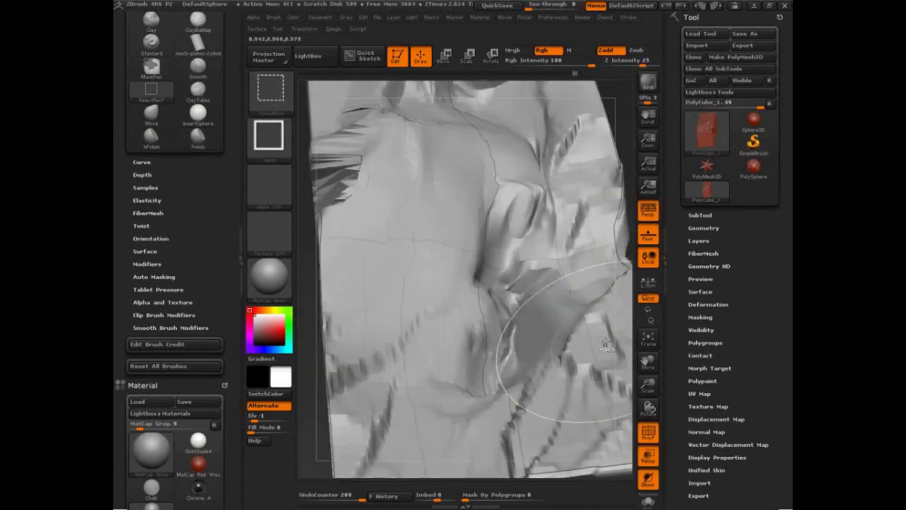
{"action": "key", "text": "ctrl+shift+d"}
{"action": "mouse_move", "coordinate": [372, 224]}
{"action": "left_mouse_down"}
{"action": "mouse_move", "coordinate": [413, 158]}
{"action": "mouse_move", "coordinate": [413, 170]}
{"action": "left_mouse_up"}
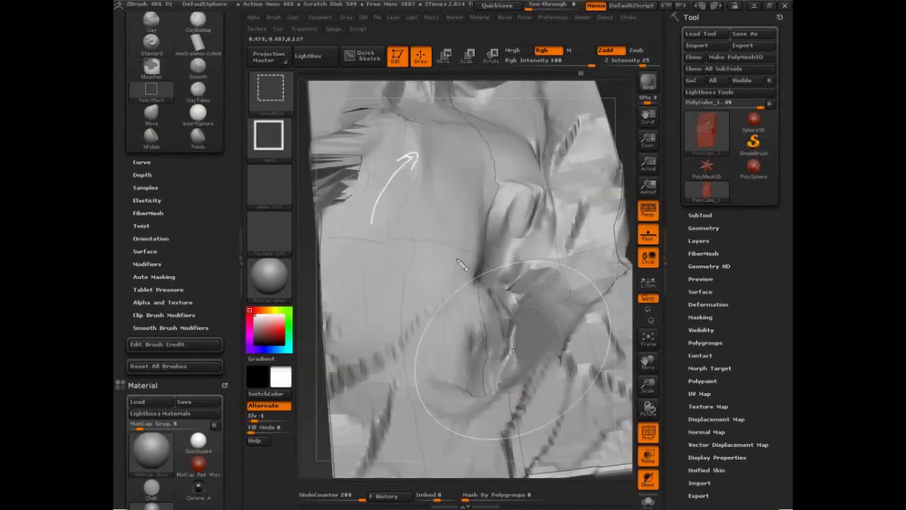
{"action": "mouse_move", "coordinate": [484, 261]}
{"action": "left_mouse_down"}
{"action": "mouse_move", "coordinate": [483, 186]}
{"action": "mouse_move", "coordinate": [470, 168]}
{"action": "left_mouse_up"}
{"action": "mouse_move", "coordinate": [466, 180]}
{"action": "left_mouse_down"}
{"action": "mouse_move", "coordinate": [469, 165]}
{"action": "mouse_move", "coordinate": [489, 175]}
{"action": "left_mouse_up"}
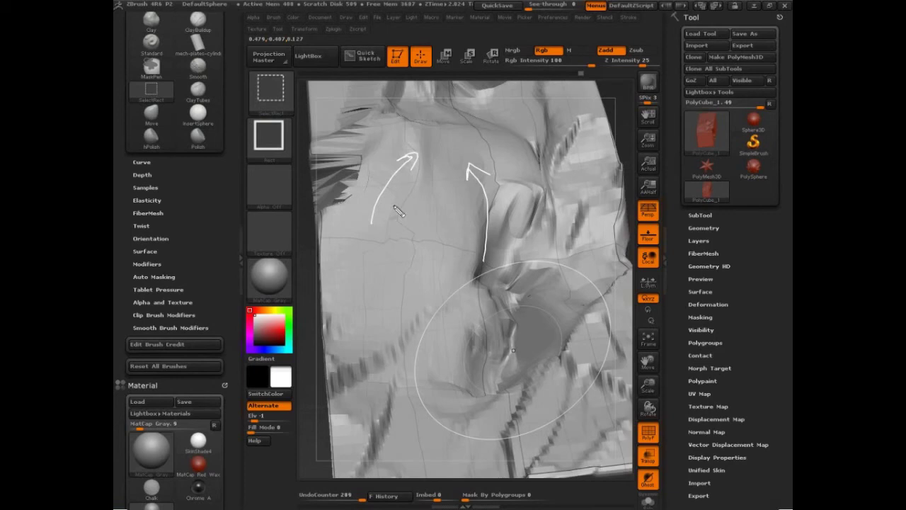
{"action": "mouse_move", "coordinate": [398, 195]}
{"action": "left_mouse_down"}
{"action": "mouse_move", "coordinate": [383, 244]}
{"action": "mouse_move", "coordinate": [413, 241]}
{"action": "mouse_move", "coordinate": [402, 221]}
{"action": "mouse_move", "coordinate": [430, 247]}
{"action": "left_mouse_up"}
{"action": "left_click_drag", "start_coordinate": [412, 239], "coordinate": [401, 305]}
{"action": "key", "text": "ctrl+shift+d"}
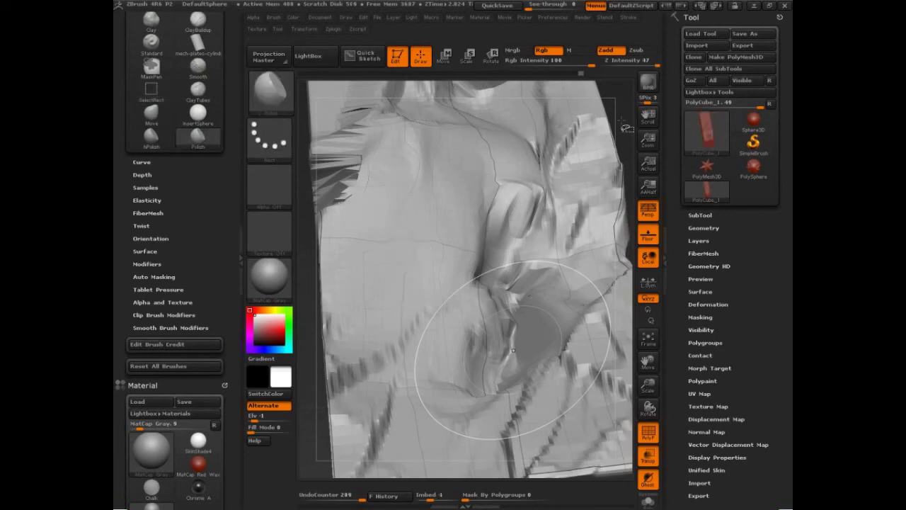
Step: Try the Relax deformation on the block's sculpted surface and undo it
{"action": "left_click_drag", "start_coordinate": [622, 124], "coordinate": [632, 160]}
{"action": "left_click", "coordinate": [709, 304]}
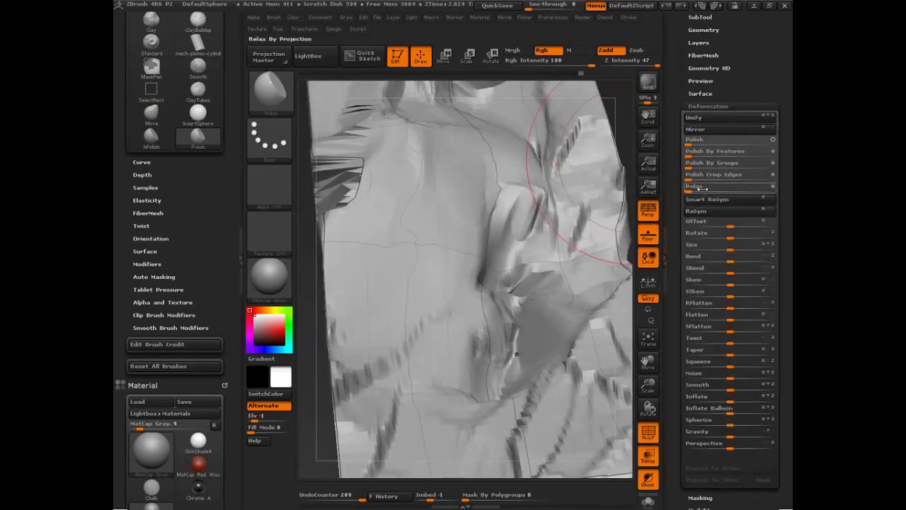
{"action": "left_click_drag", "start_coordinate": [698, 189], "coordinate": [714, 188]}
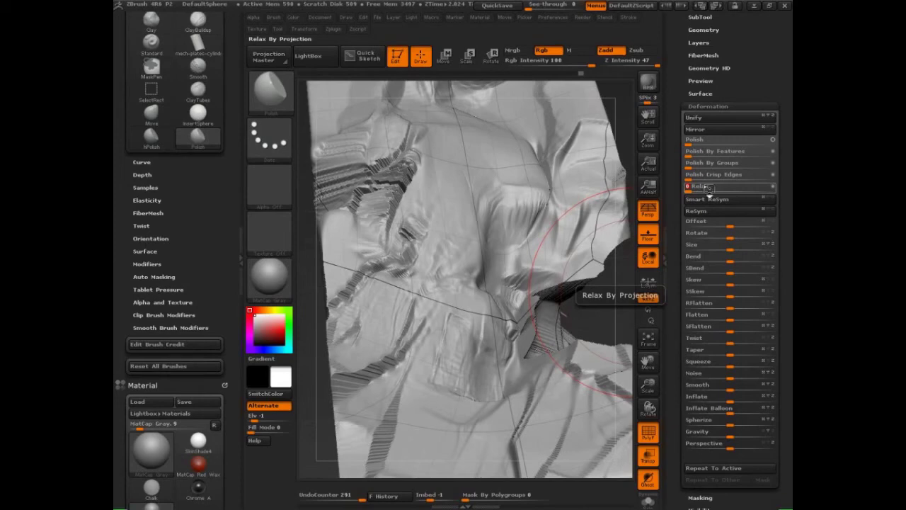
{"action": "key", "text": "ctrl+z"}
{"action": "key", "text": "ctrl+shift+z"}
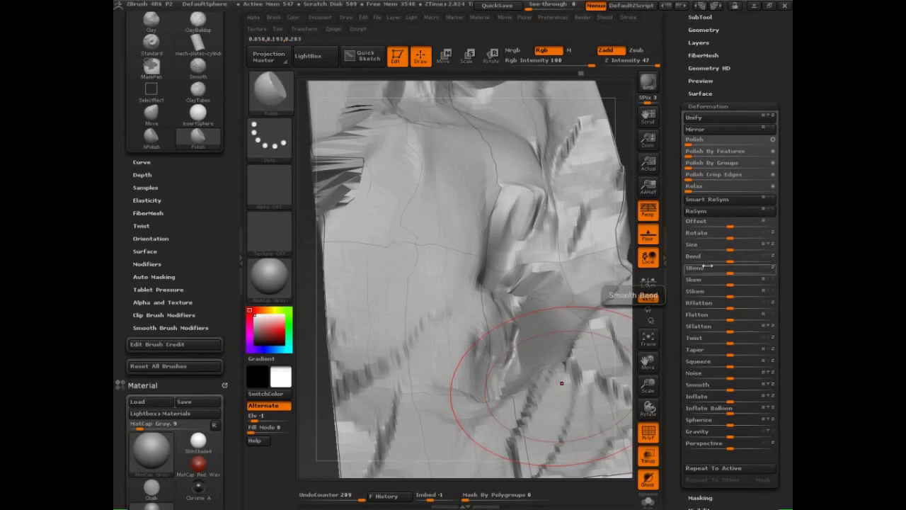
Step: Look through the brush library and expand the Polish brush's Depth settings
{"action": "left_click", "coordinate": [267, 87]}
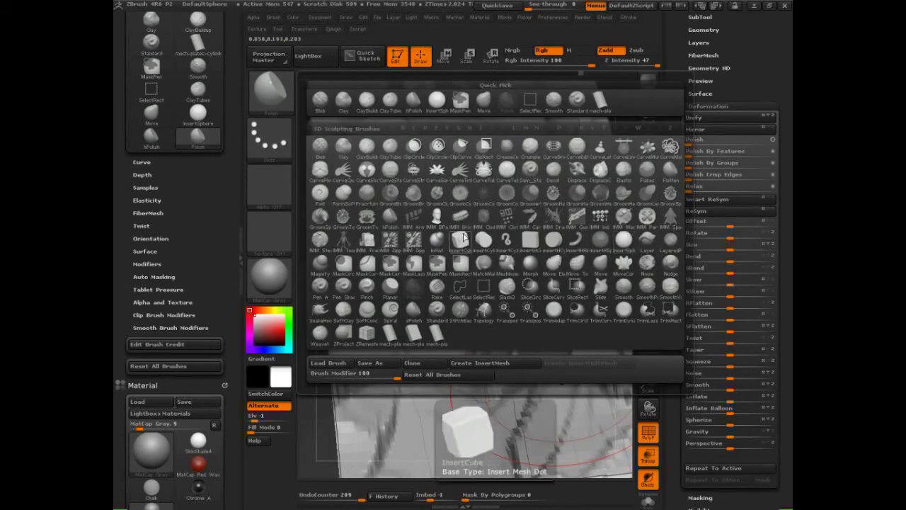
{"action": "left_click_drag", "start_coordinate": [143, 173], "coordinate": [143, 173]}
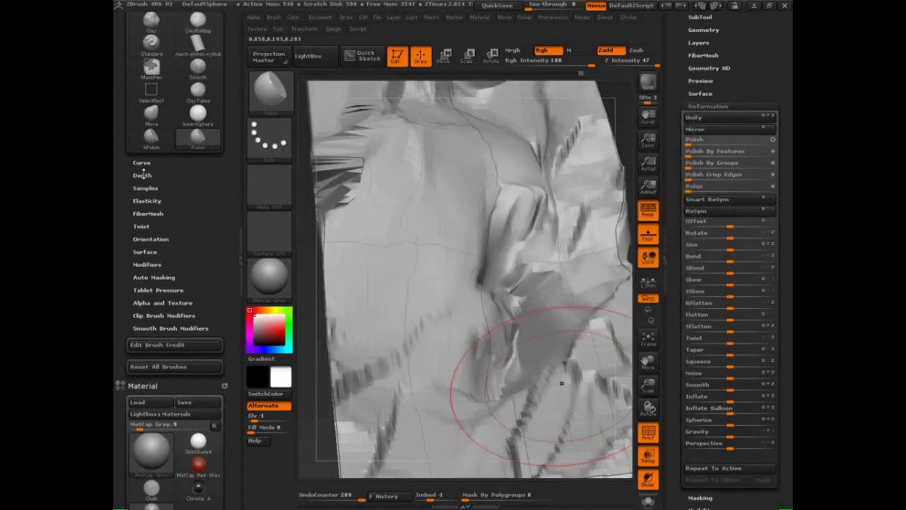
{"action": "left_click", "coordinate": [142, 175]}
{"action": "left_click", "coordinate": [272, 93]}
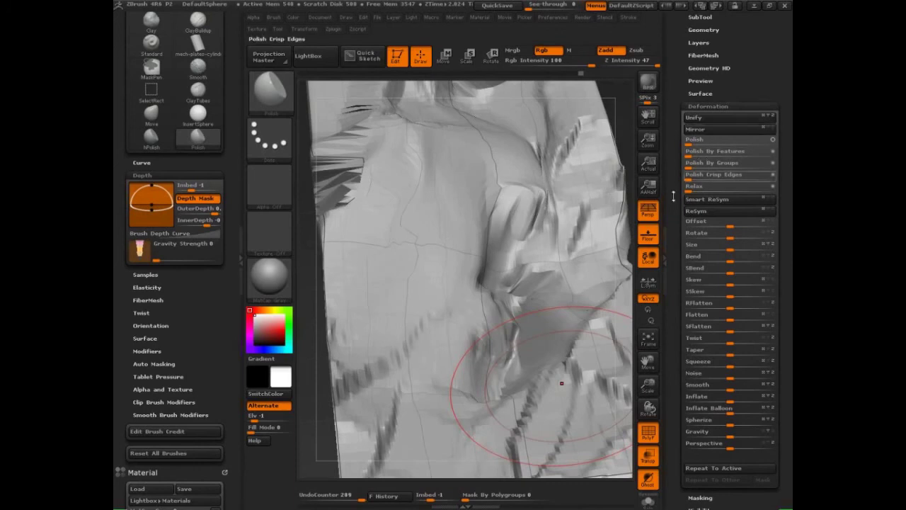
{"action": "key", "text": "ctrl+shift"}
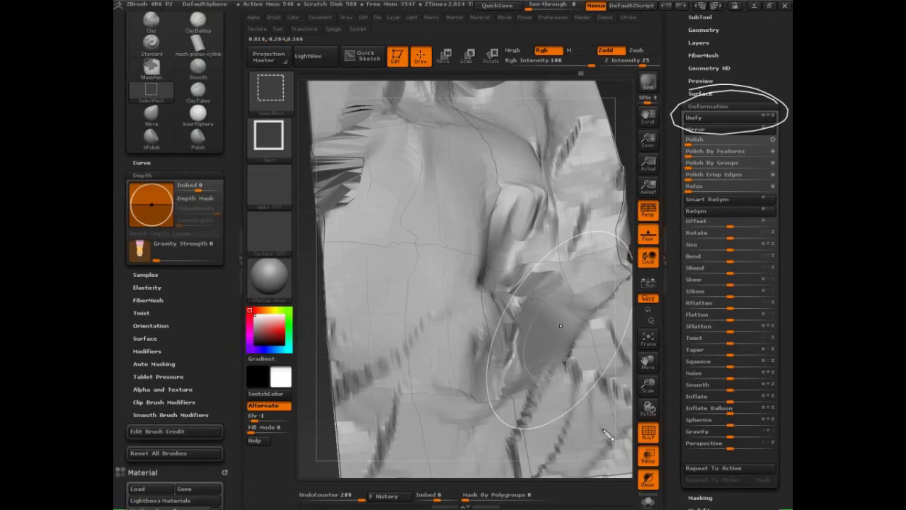
{"action": "mouse_move", "coordinate": [232, 138]}
{"action": "left_mouse_down"}
{"action": "mouse_move", "coordinate": [183, 116]}
{"action": "mouse_move", "coordinate": [137, 144]}
{"action": "left_mouse_up"}
{"action": "mouse_move", "coordinate": [187, 281]}
{"action": "left_mouse_down"}
{"action": "mouse_move", "coordinate": [180, 297]}
{"action": "mouse_move", "coordinate": [200, 285]}
{"action": "left_mouse_up"}
{"action": "mouse_move", "coordinate": [221, 264]}
{"action": "left_mouse_down"}
{"action": "mouse_move", "coordinate": [217, 301]}
{"action": "mouse_move", "coordinate": [225, 283]}
{"action": "left_mouse_up"}
{"action": "mouse_move", "coordinate": [227, 302]}
{"action": "left_mouse_down"}
{"action": "mouse_move", "coordinate": [245, 276]}
{"action": "mouse_move", "coordinate": [182, 327]}
{"action": "left_mouse_up"}
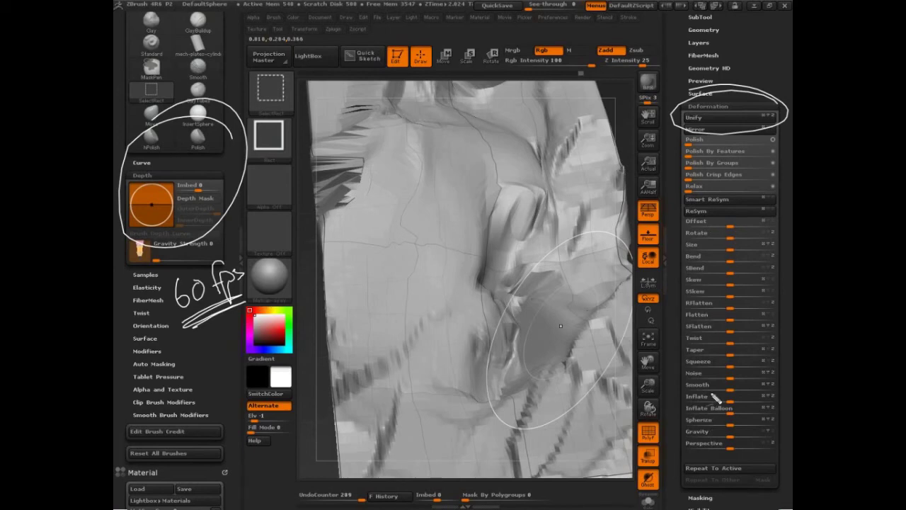
{"action": "mouse_move", "coordinate": [716, 396]}
{"action": "left_mouse_down"}
{"action": "mouse_move", "coordinate": [681, 403]}
{"action": "mouse_move", "coordinate": [300, 240]}
{"action": "mouse_move", "coordinate": [319, 255]}
{"action": "left_mouse_up"}
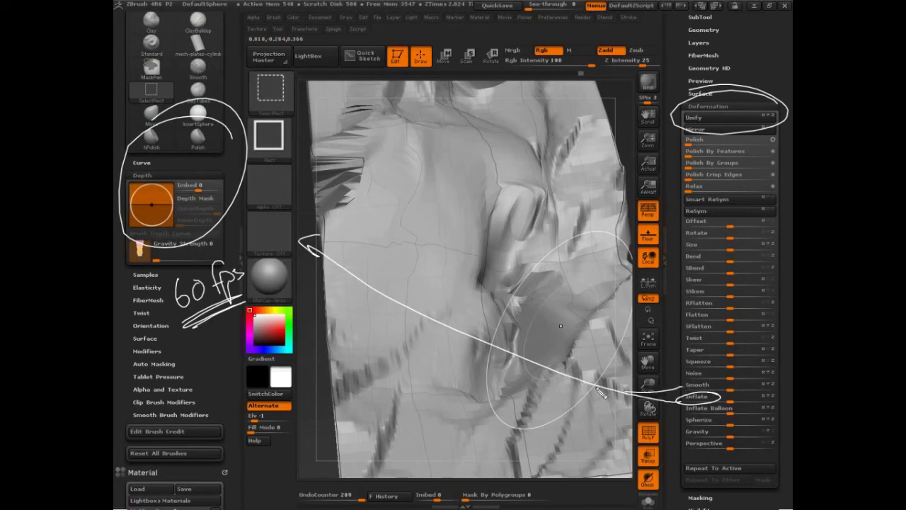
{"action": "mouse_move", "coordinate": [684, 394]}
{"action": "left_mouse_down"}
{"action": "mouse_move", "coordinate": [602, 393]}
{"action": "mouse_move", "coordinate": [290, 213]}
{"action": "left_mouse_up"}
{"action": "left_click_drag", "start_coordinate": [291, 213], "coordinate": [320, 203]}
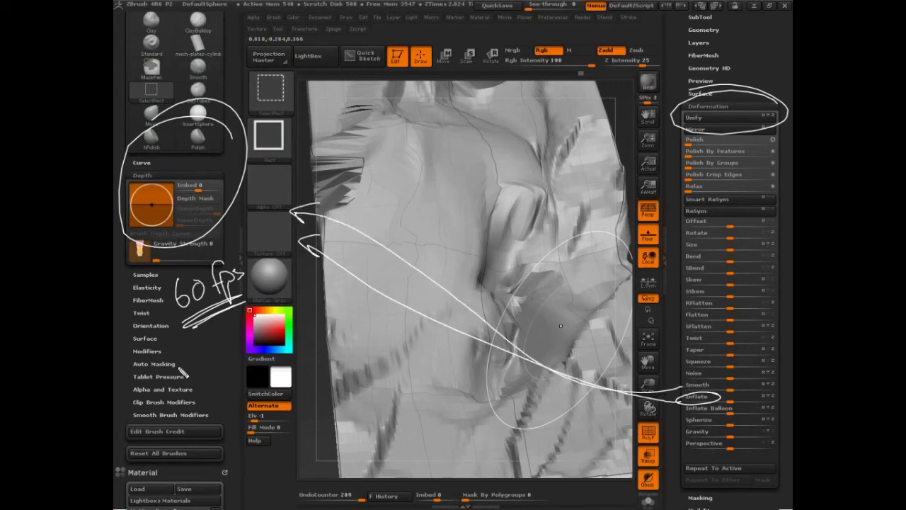
{"action": "mouse_move", "coordinate": [177, 359]}
{"action": "left_mouse_down"}
{"action": "mouse_move", "coordinate": [340, 371]}
{"action": "mouse_move", "coordinate": [681, 182]}
{"action": "left_mouse_up"}
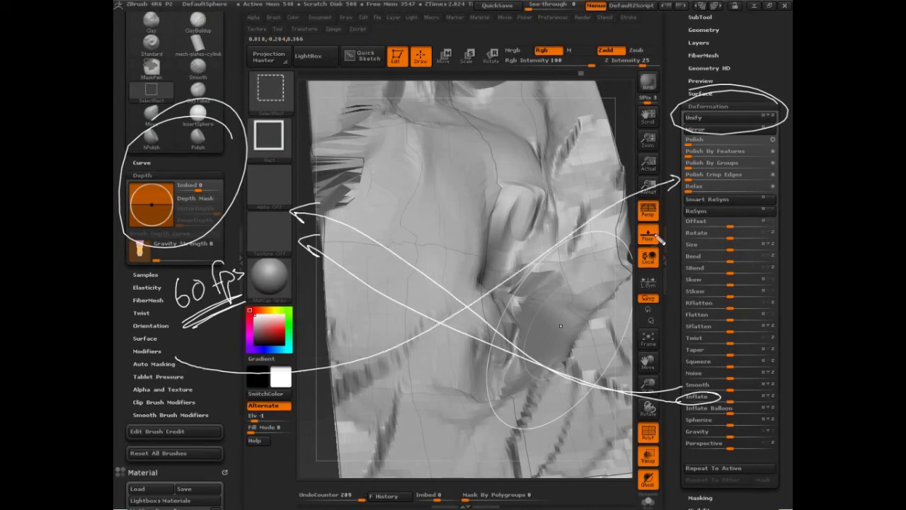
{"action": "mouse_move", "coordinate": [681, 187]}
{"action": "left_mouse_down"}
{"action": "mouse_move", "coordinate": [606, 239]}
{"action": "mouse_move", "coordinate": [266, 181]}
{"action": "mouse_move", "coordinate": [287, 195]}
{"action": "left_mouse_up"}
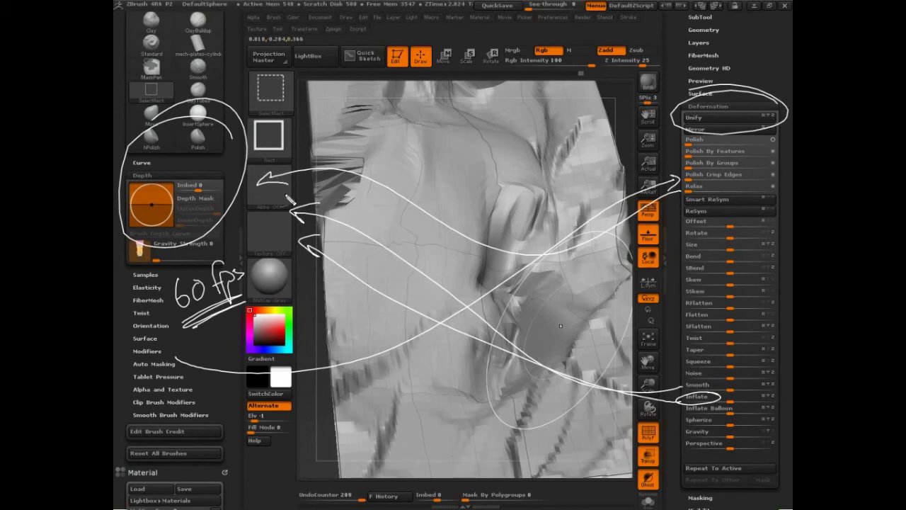
{"action": "mouse_move", "coordinate": [733, 97]}
{"action": "left_mouse_down"}
{"action": "mouse_move", "coordinate": [692, 93]}
{"action": "mouse_move", "coordinate": [745, 108]}
{"action": "left_mouse_up"}
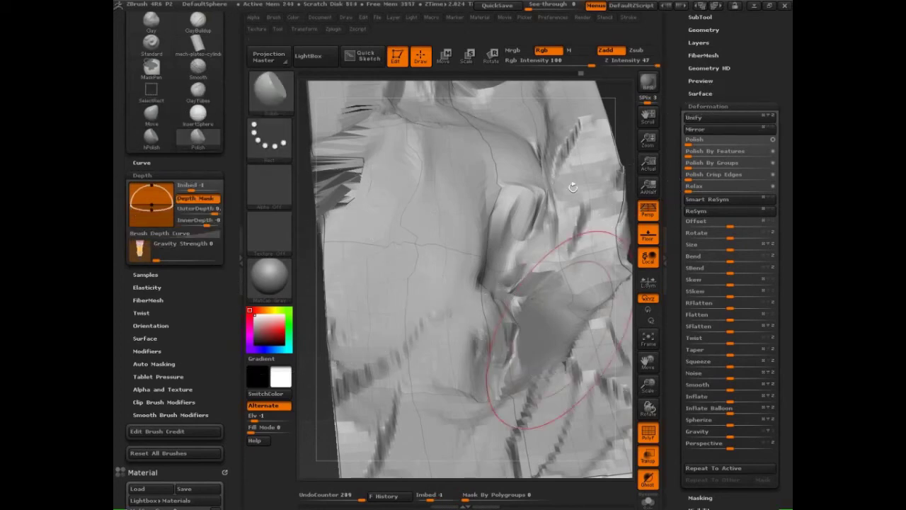
Step: Try a Polish stroke on the wireframed block, undo it, and examine the sculpted surface from several angles
{"action": "left_click_drag", "start_coordinate": [556, 178], "coordinate": [627, 173]}
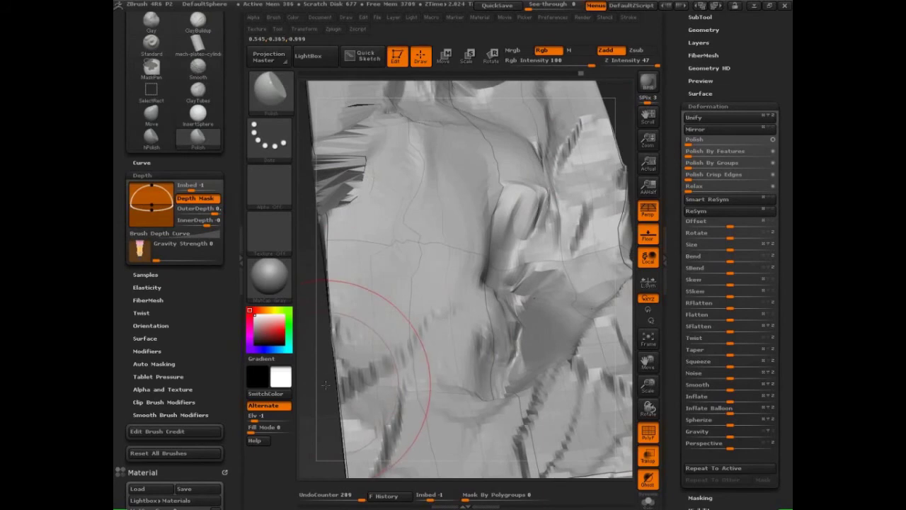
{"action": "mouse_move", "coordinate": [618, 134]}
{"action": "left_mouse_down"}
{"action": "mouse_move", "coordinate": [626, 139]}
{"action": "mouse_move", "coordinate": [629, 126]}
{"action": "mouse_move", "coordinate": [619, 151]}
{"action": "left_mouse_up"}
{"action": "left_click_drag", "start_coordinate": [596, 184], "coordinate": [604, 340]}
{"action": "key", "text": "ctrl"}
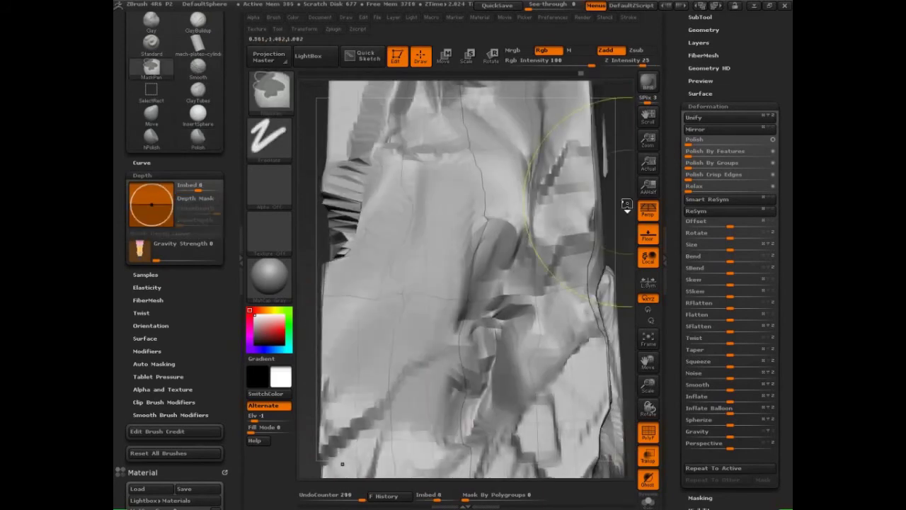
{"action": "key", "text": "ctrl+z"}
{"action": "left_click_drag", "start_coordinate": [625, 178], "coordinate": [602, 324]}
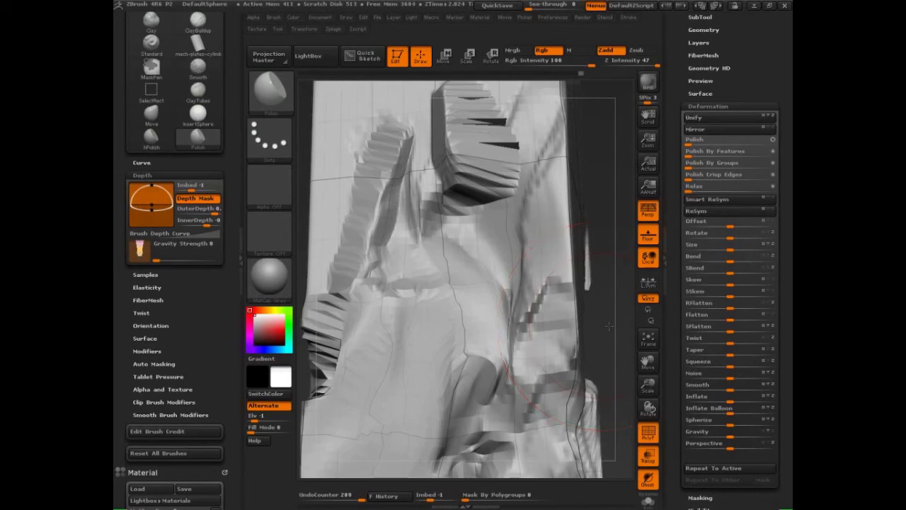
{"action": "left_click_drag", "start_coordinate": [609, 326], "coordinate": [572, 347]}
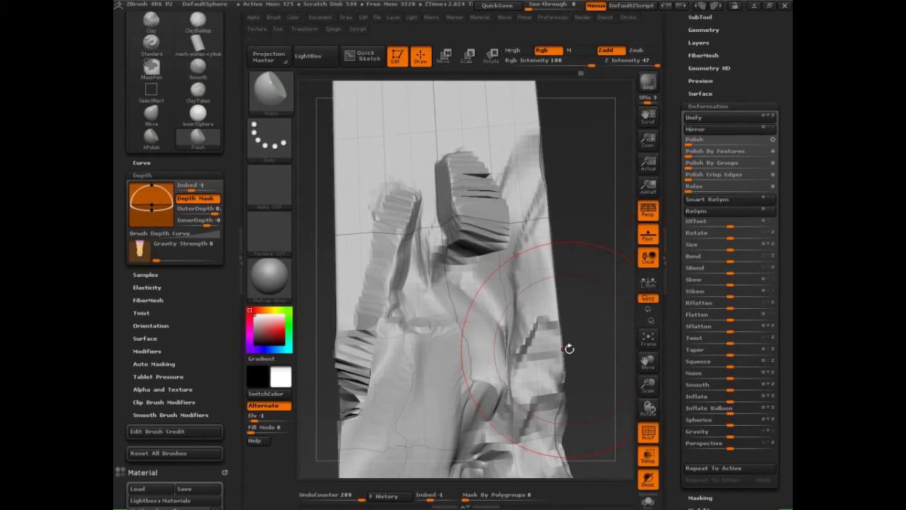
{"action": "left_click_drag", "start_coordinate": [604, 270], "coordinate": [601, 317]}
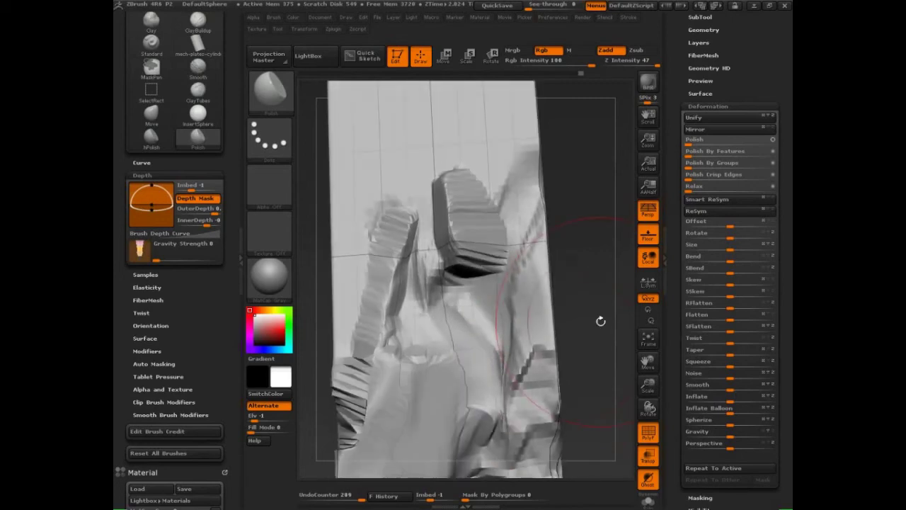
Step: Hide the wireframe on the block and open its Geometry settings
{"action": "key", "text": "shift+f"}
{"action": "left_click_drag", "start_coordinate": [602, 352], "coordinate": [602, 304]}
{"action": "left_click", "coordinate": [708, 106]}
{"action": "left_click", "coordinate": [705, 29]}
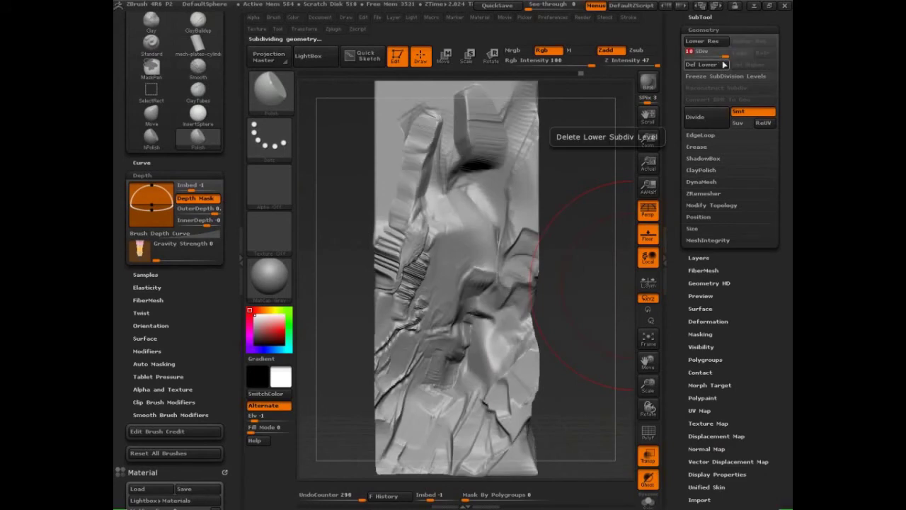
Step: Step the block's subdivision down to level 8 and back up to level 10 to compare surface detail
{"action": "key", "text": "shift+d"}
{"action": "key", "text": "shift+d"}
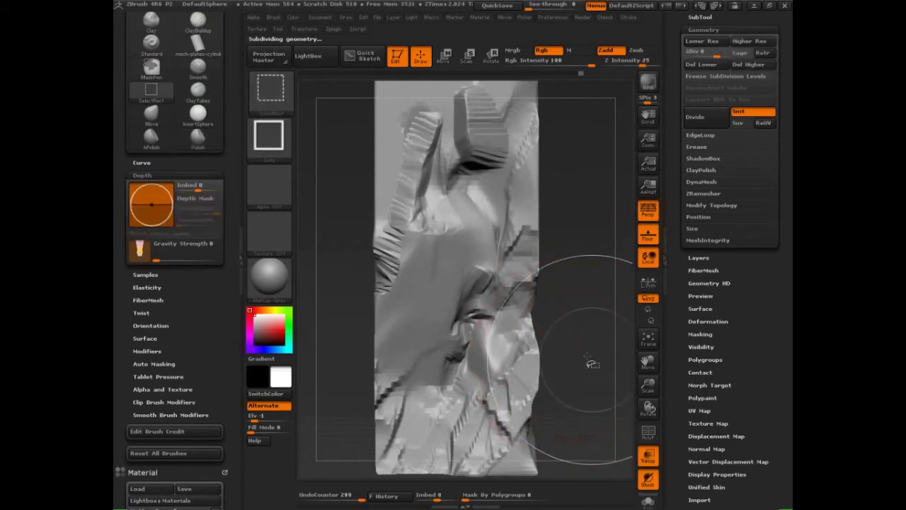
{"action": "key", "text": "d"}
{"action": "key", "text": "d"}
{"action": "mouse_move", "coordinate": [593, 333]}
{"action": "left_mouse_down"}
{"action": "mouse_move", "coordinate": [576, 271]}
{"action": "mouse_move", "coordinate": [583, 255]}
{"action": "mouse_move", "coordinate": [595, 286]}
{"action": "mouse_move", "coordinate": [579, 356]}
{"action": "mouse_move", "coordinate": [595, 390]}
{"action": "left_mouse_up"}
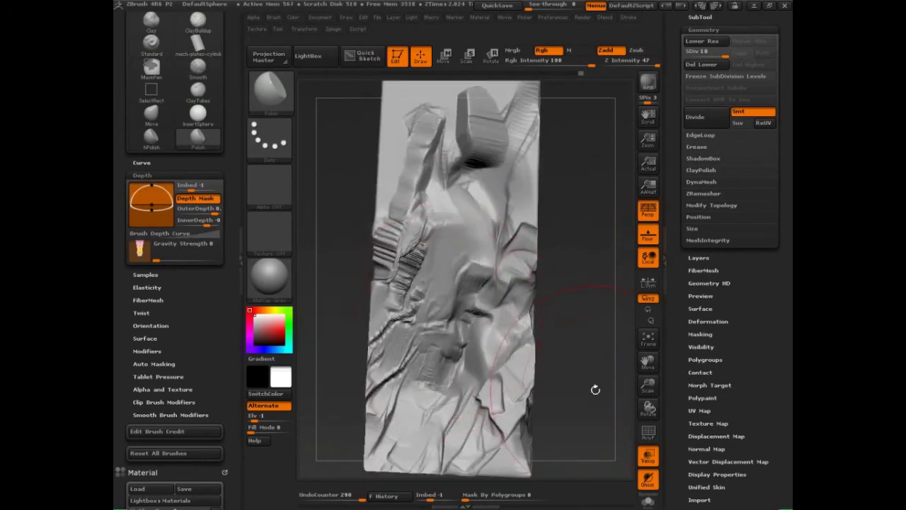
Step: Undo the earlier sculpting strokes one after another until the block's layered central forms are restored
{"action": "key", "text": "ctrl+z"}
{"action": "key", "text": "ctrl+z"}
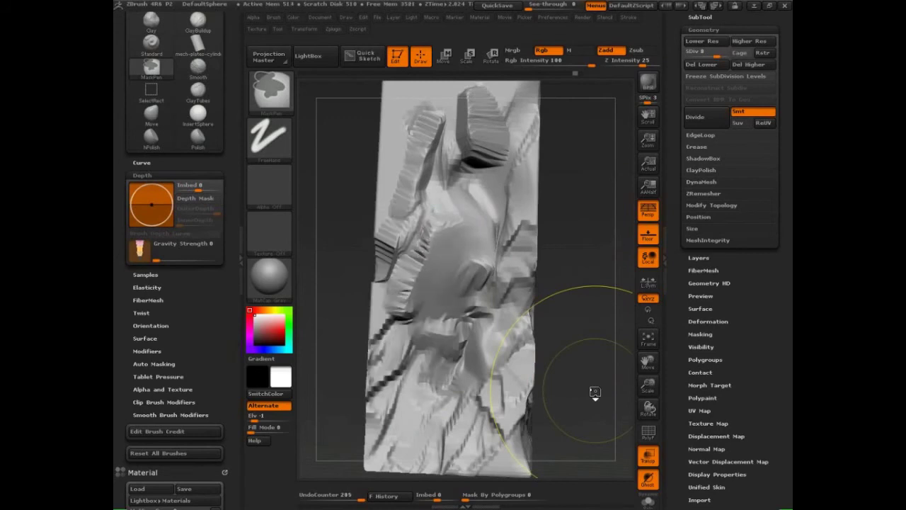
{"action": "key", "text": "ctrl+z"}
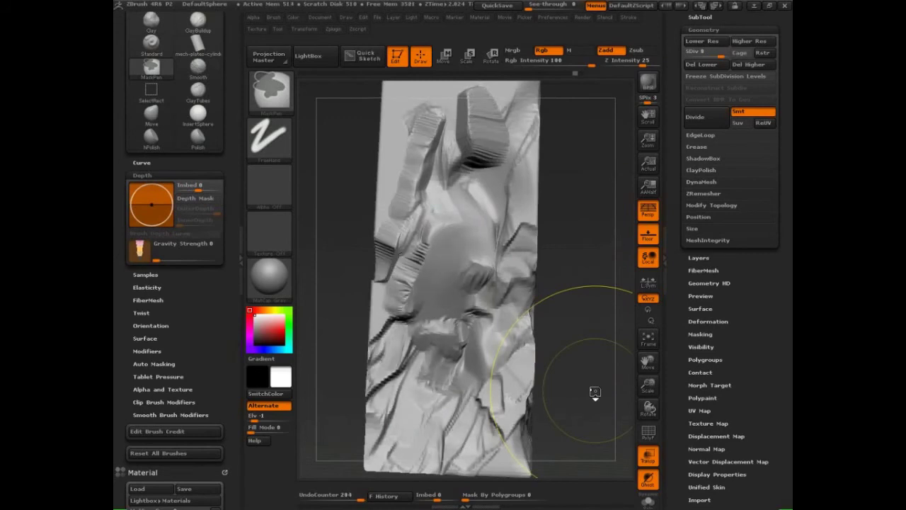
{"action": "key", "text": "ctrl+z"}
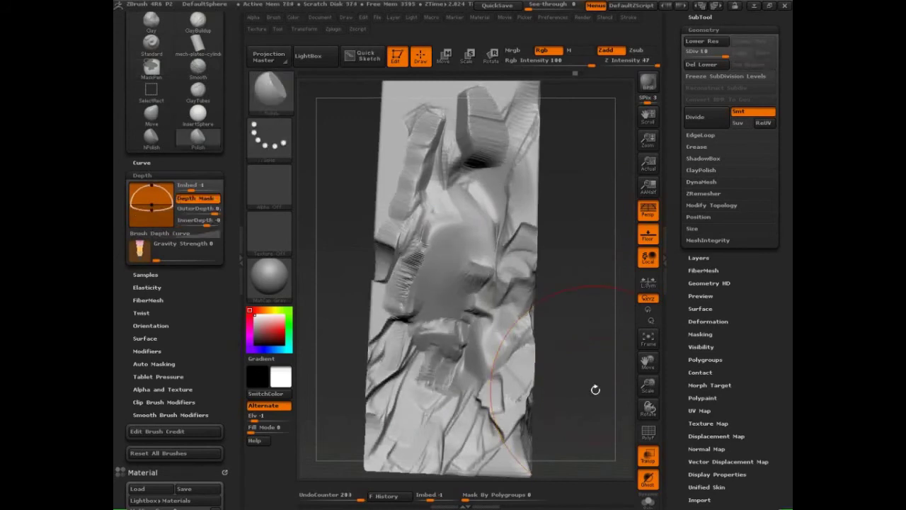
{"action": "key", "text": "ctrl+z"}
{"action": "key", "text": "ctrl+z"}
{"action": "key", "text": "ctrl+z"}
{"action": "key", "text": "ctrl+z"}
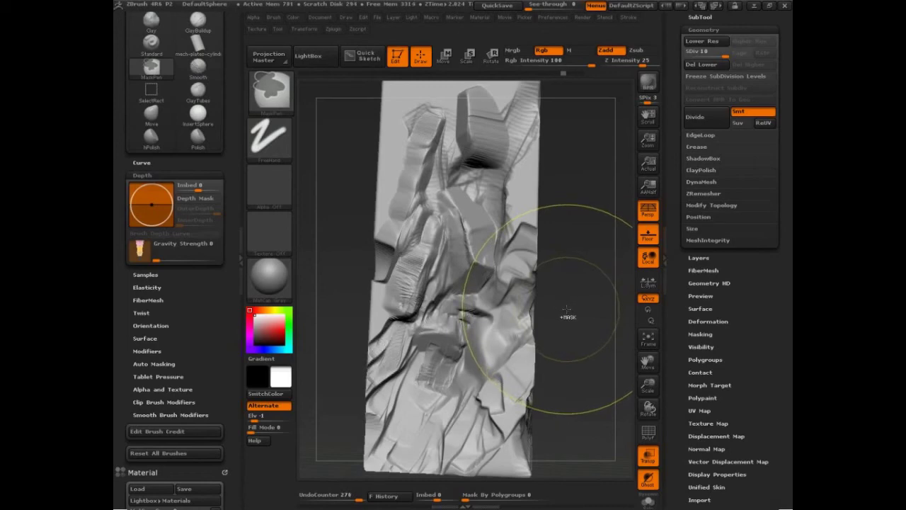
{"action": "key", "text": "ctrl+z"}
{"action": "left_click_drag", "start_coordinate": [575, 318], "coordinate": [577, 413]}
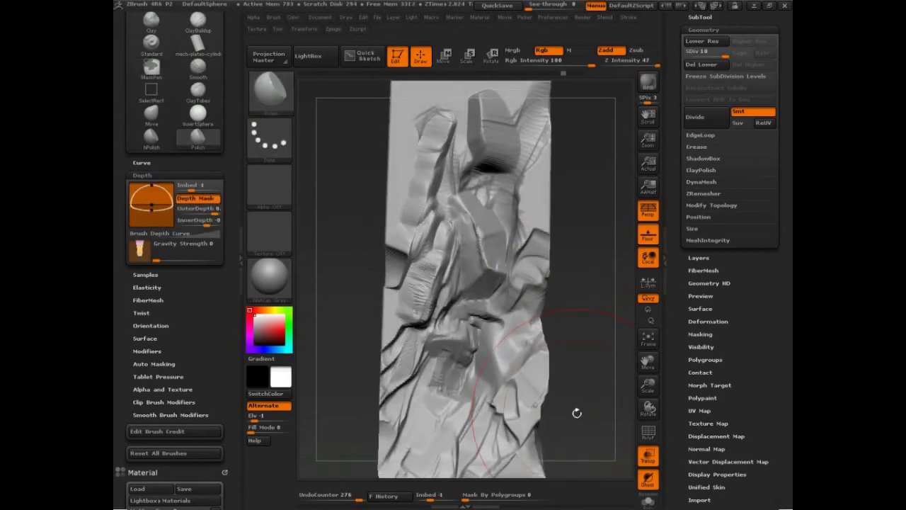
Step: Switch to the hPolish brush and adjust its size for work on the block's central forms
{"action": "key", "text": "b"}
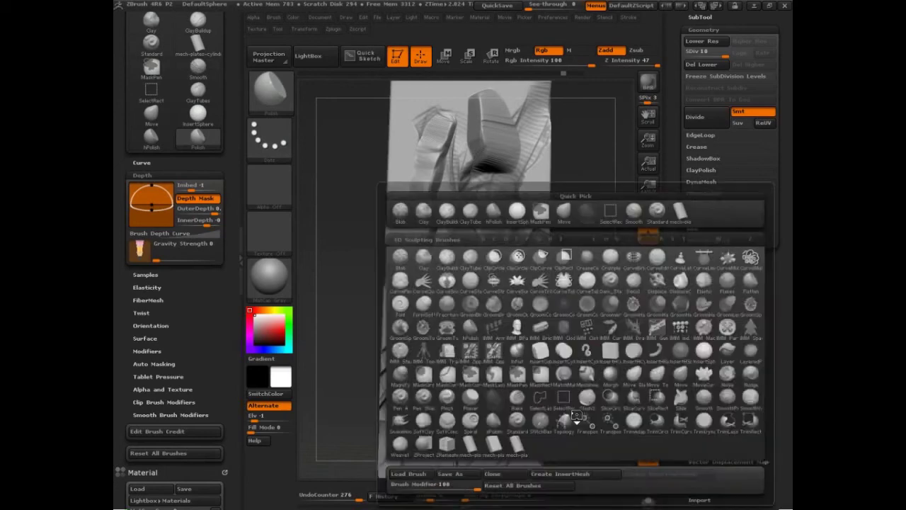
{"action": "key", "text": "h"}
{"action": "key", "text": "p"}
{"action": "key", "text": "s"}
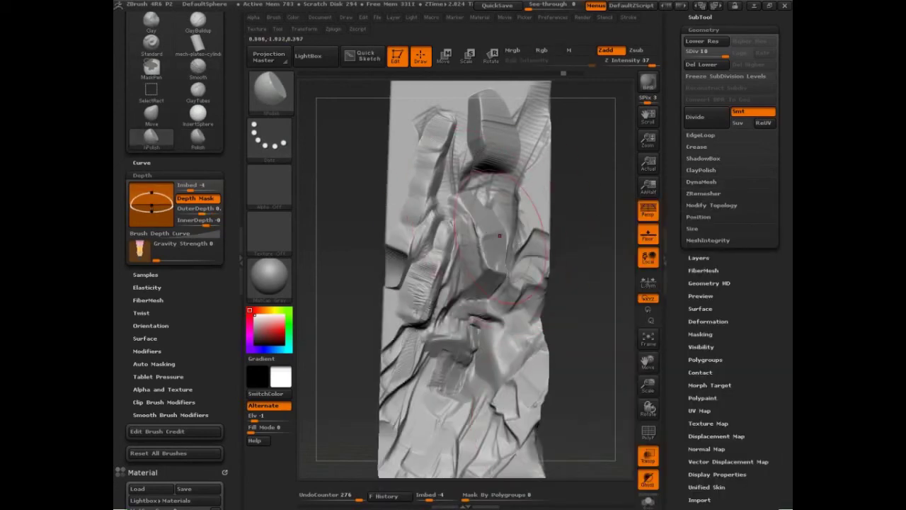
{"action": "left_click_drag", "start_coordinate": [583, 289], "coordinate": [588, 340]}
{"action": "key", "text": "s"}
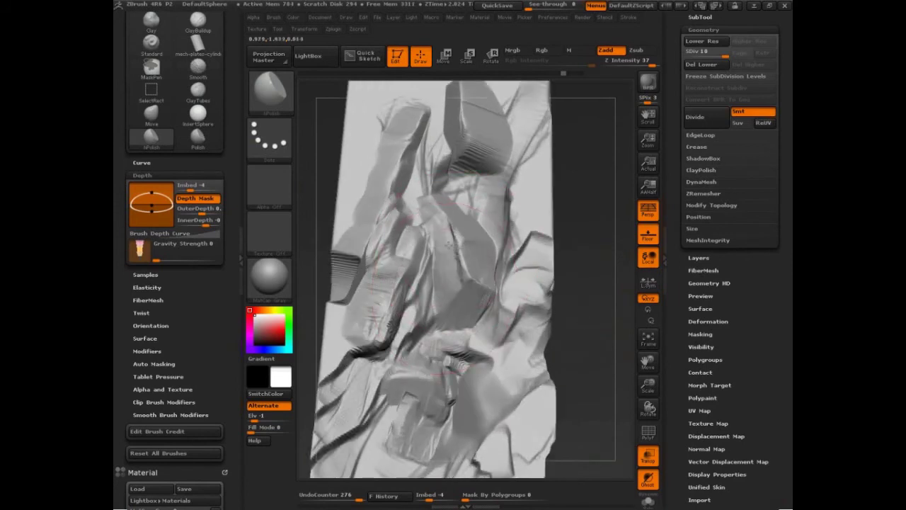
Step: Try broad hPolish strokes across the block's central forms and undo them
{"action": "mouse_move", "coordinate": [448, 292]}
{"action": "left_mouse_down"}
{"action": "mouse_move", "coordinate": [424, 244]}
{"action": "mouse_move", "coordinate": [405, 247]}
{"action": "mouse_move", "coordinate": [446, 300]}
{"action": "mouse_move", "coordinate": [419, 220]}
{"action": "mouse_move", "coordinate": [442, 322]}
{"action": "mouse_move", "coordinate": [408, 205]}
{"action": "mouse_move", "coordinate": [432, 233]}
{"action": "mouse_move", "coordinate": [439, 297]}
{"action": "mouse_move", "coordinate": [420, 218]}
{"action": "left_mouse_up"}
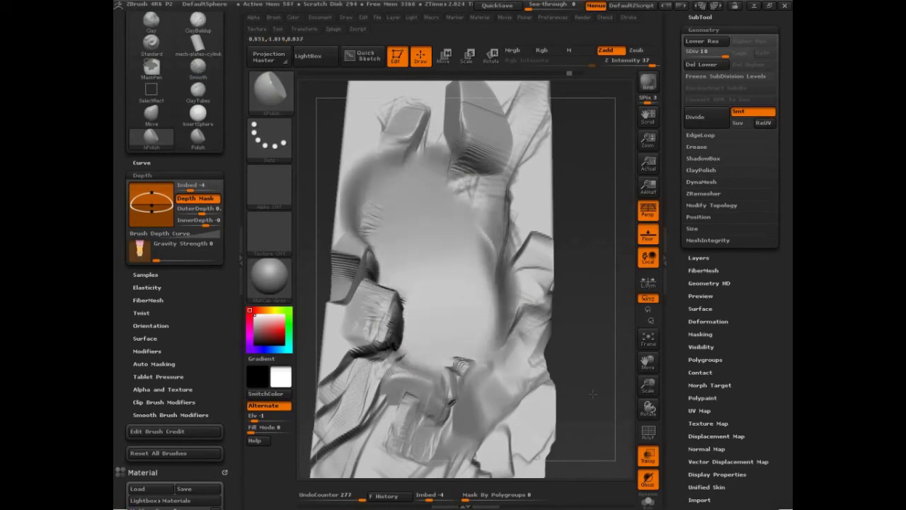
{"action": "left_click_drag", "start_coordinate": [592, 460], "coordinate": [599, 408]}
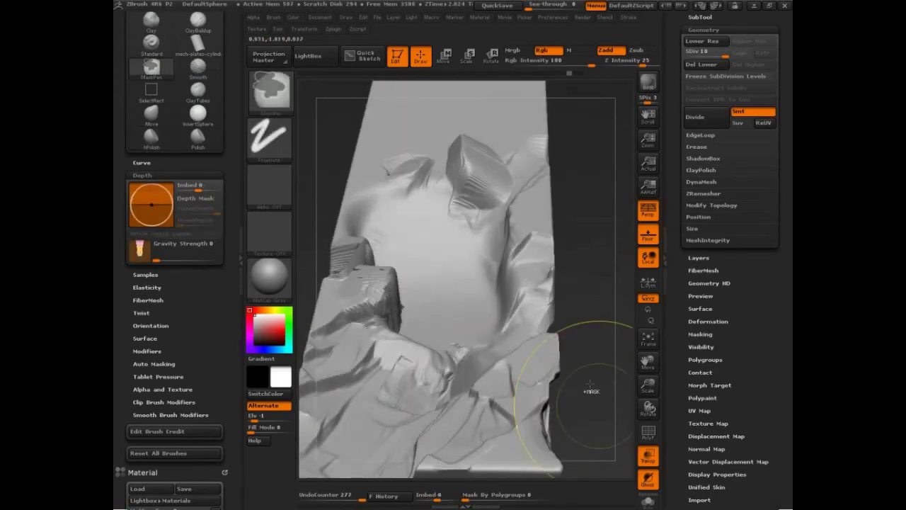
{"action": "key", "text": "ctrl+z"}
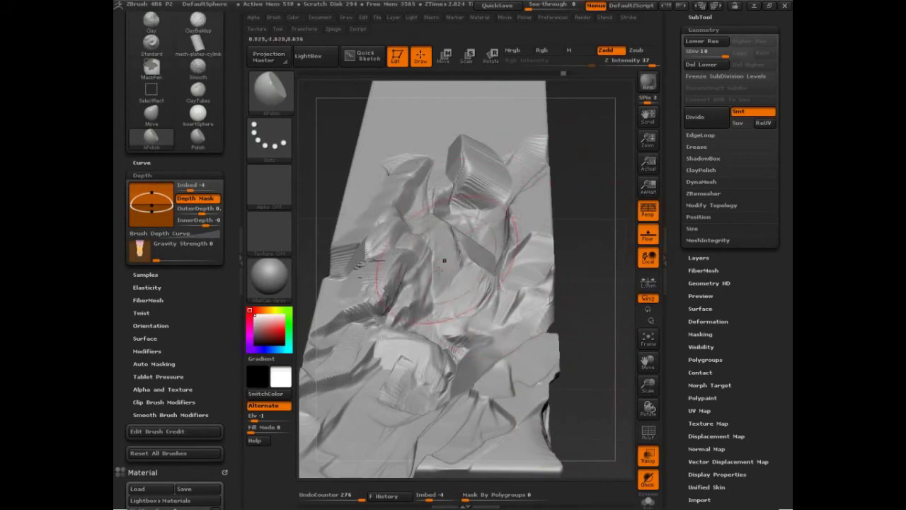
Step: Try flattening the central ridge into an angled plane with hPolish, inspect its facets, and undo the stroke
{"action": "mouse_move", "coordinate": [445, 261]}
{"action": "left_mouse_down"}
{"action": "mouse_move", "coordinate": [452, 257]}
{"action": "mouse_move", "coordinate": [438, 292]}
{"action": "mouse_move", "coordinate": [375, 248]}
{"action": "mouse_move", "coordinate": [362, 266]}
{"action": "mouse_move", "coordinate": [468, 298]}
{"action": "mouse_move", "coordinate": [467, 269]}
{"action": "mouse_move", "coordinate": [431, 223]}
{"action": "mouse_move", "coordinate": [582, 271]}
{"action": "mouse_move", "coordinate": [598, 328]}
{"action": "mouse_move", "coordinate": [498, 387]}
{"action": "left_mouse_up"}
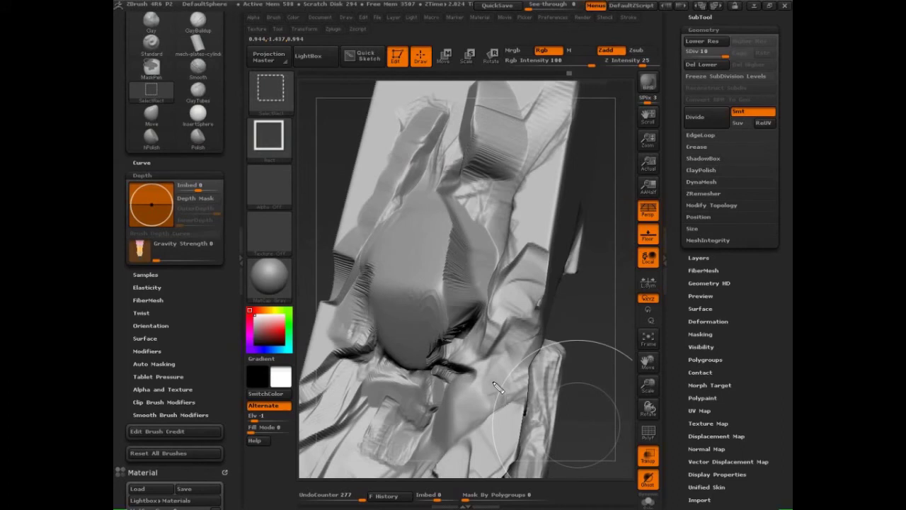
{"action": "mouse_move", "coordinate": [382, 263]}
{"action": "left_mouse_down"}
{"action": "mouse_move", "coordinate": [446, 258]}
{"action": "mouse_move", "coordinate": [466, 291]}
{"action": "left_mouse_up"}
{"action": "left_click_drag", "start_coordinate": [454, 217], "coordinate": [444, 333]}
{"action": "key", "text": "Escape"}
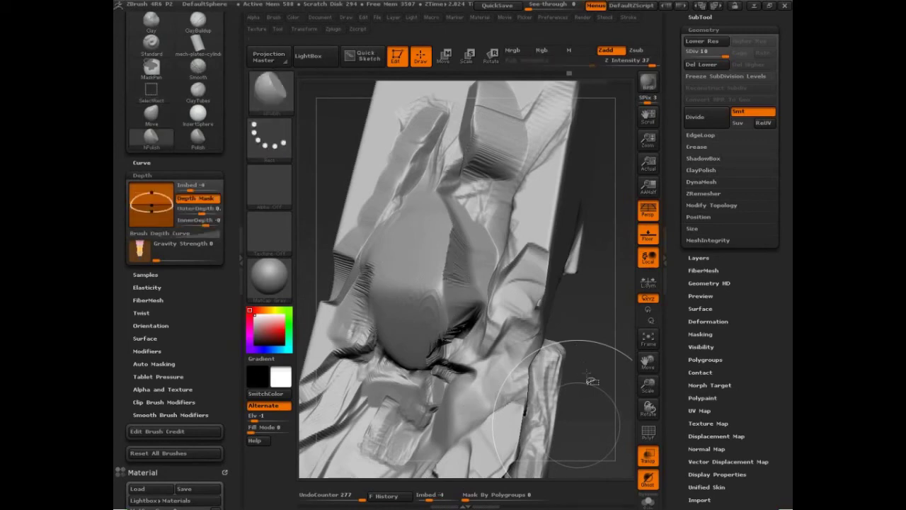
{"action": "mouse_move", "coordinate": [587, 373]}
{"action": "left_mouse_down"}
{"action": "mouse_move", "coordinate": [597, 367]}
{"action": "mouse_move", "coordinate": [595, 391]}
{"action": "left_mouse_up"}
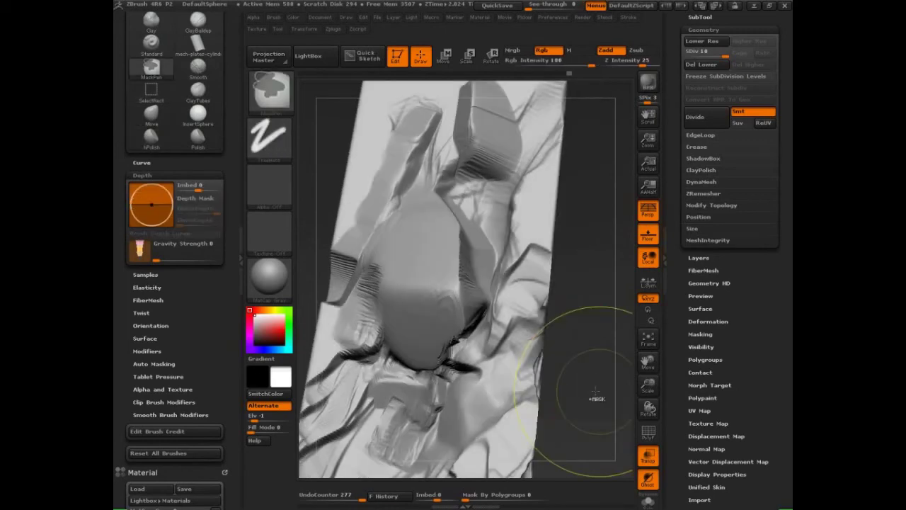
{"action": "key", "text": "ctrl+z"}
{"action": "left_click_drag", "start_coordinate": [575, 329], "coordinate": [569, 322]}
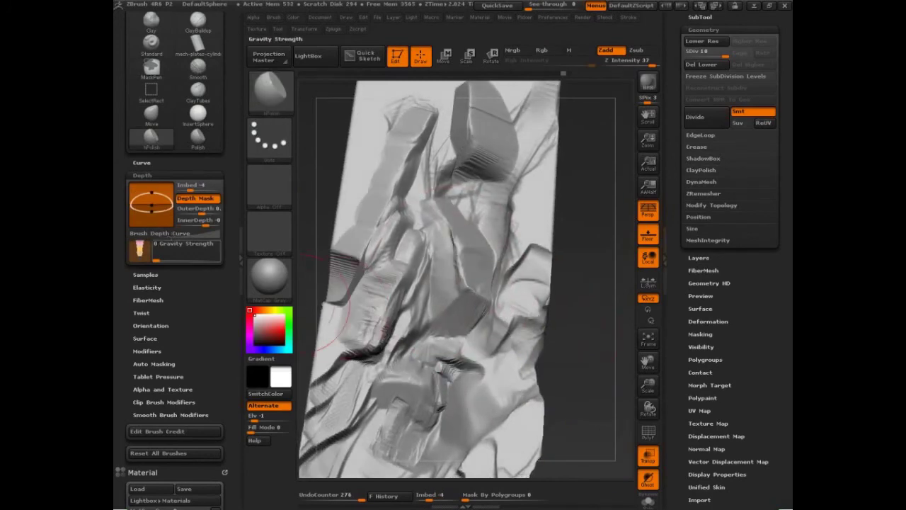
Step: Set Preserve Edge to 1 in the hPolish brush's Samples settings
{"action": "left_click", "coordinate": [142, 175]}
{"action": "left_click", "coordinate": [148, 188]}
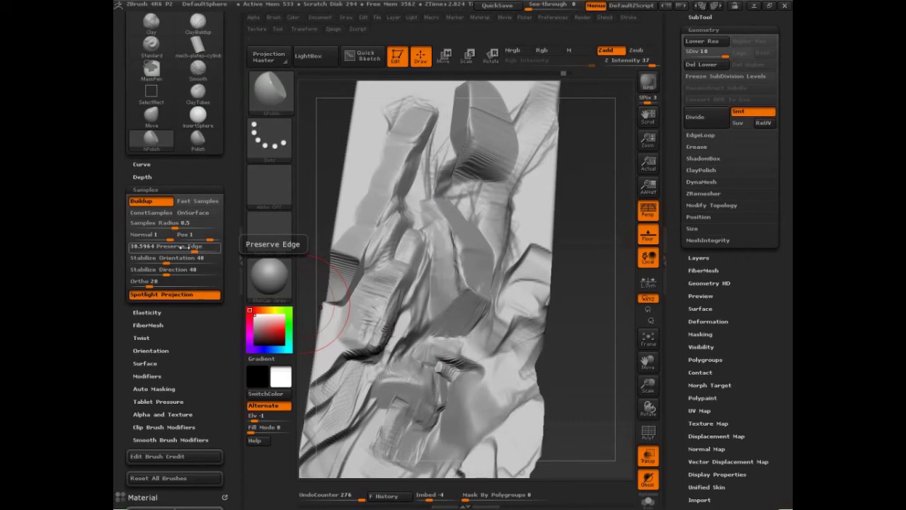
{"action": "left_click_drag", "start_coordinate": [186, 248], "coordinate": [150, 249]}
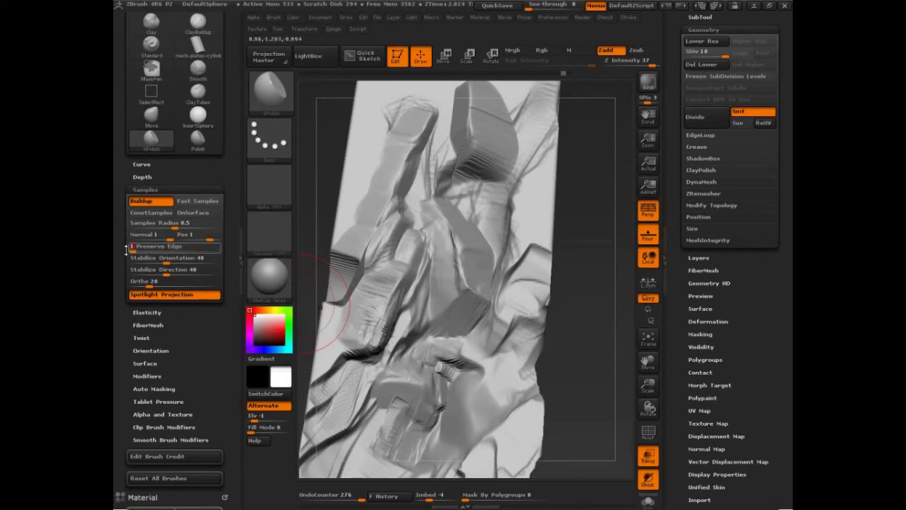
Step: Test hPolish with the low Preserve Edge value by flattening the block's central and upper forms
{"action": "key", "text": "s"}
{"action": "mouse_move", "coordinate": [462, 282]}
{"action": "left_mouse_down"}
{"action": "mouse_move", "coordinate": [425, 244]}
{"action": "mouse_move", "coordinate": [454, 269]}
{"action": "mouse_move", "coordinate": [450, 234]}
{"action": "mouse_move", "coordinate": [452, 312]}
{"action": "mouse_move", "coordinate": [425, 283]}
{"action": "mouse_move", "coordinate": [437, 318]}
{"action": "left_mouse_up"}
{"action": "key", "text": "ctrl+z"}
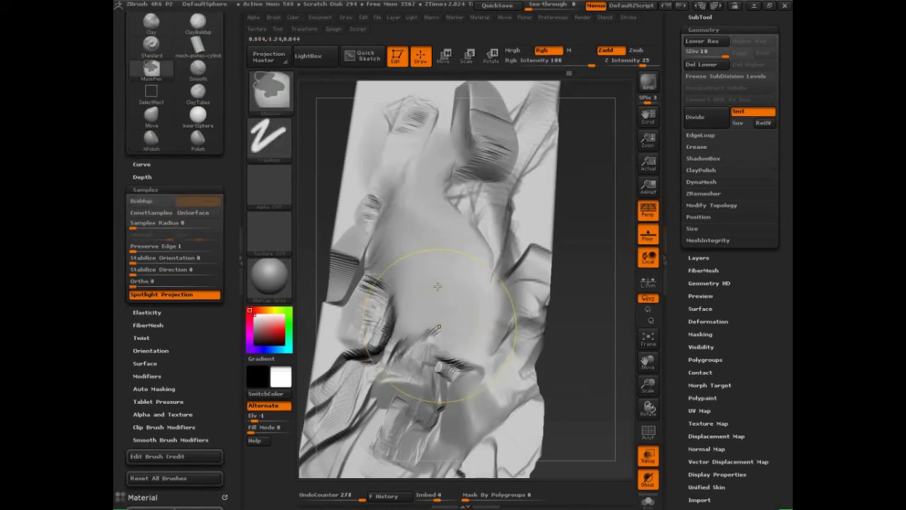
{"action": "mouse_move", "coordinate": [436, 273]}
{"action": "left_mouse_down"}
{"action": "mouse_move", "coordinate": [453, 326]}
{"action": "mouse_move", "coordinate": [403, 141]}
{"action": "mouse_move", "coordinate": [448, 119]}
{"action": "mouse_move", "coordinate": [446, 142]}
{"action": "mouse_move", "coordinate": [386, 177]}
{"action": "mouse_move", "coordinate": [425, 355]}
{"action": "left_mouse_up"}
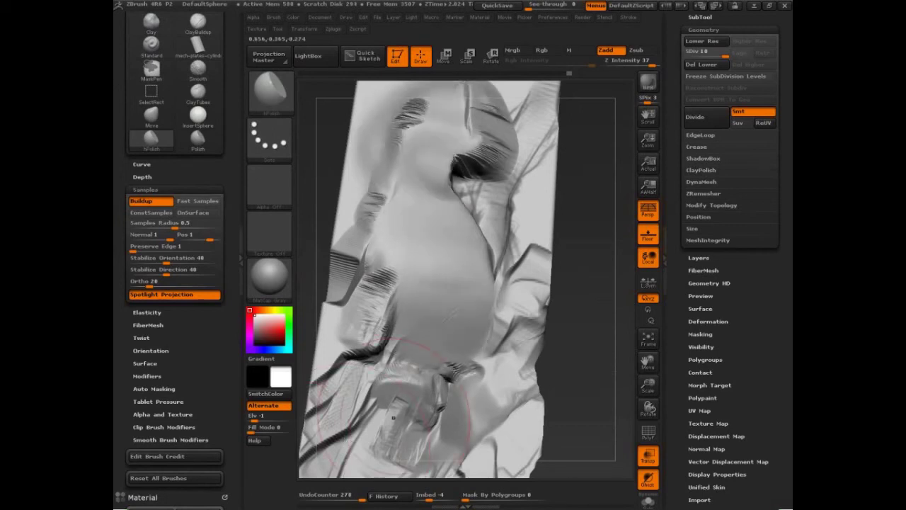
Step: Compare the Modifiers settings of the hPolish and Polish brushes, including Brush Modifier and Trails
{"action": "left_click", "coordinate": [148, 376]}
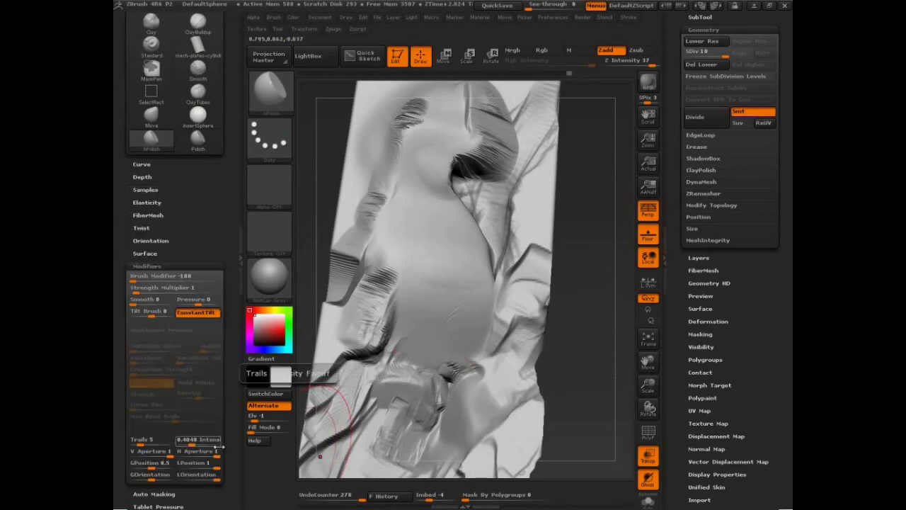
{"action": "left_click", "coordinate": [199, 140]}
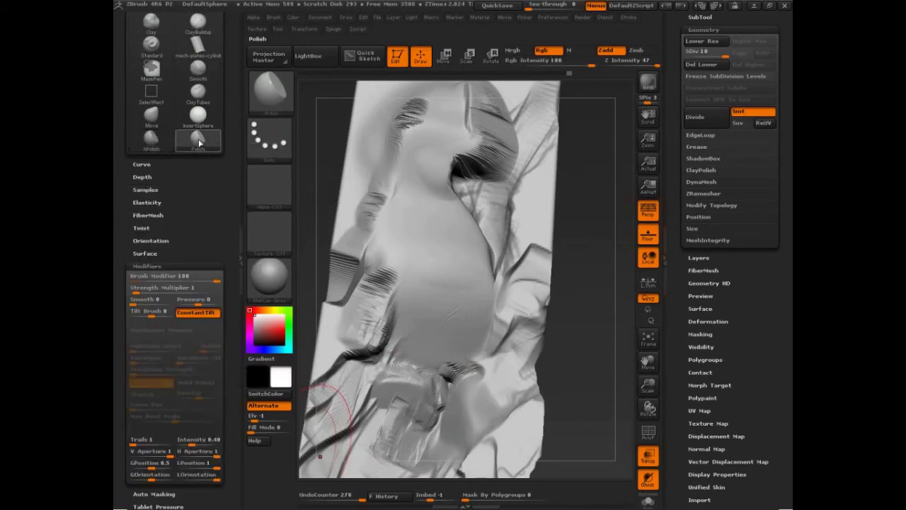
{"action": "left_click", "coordinate": [148, 144]}
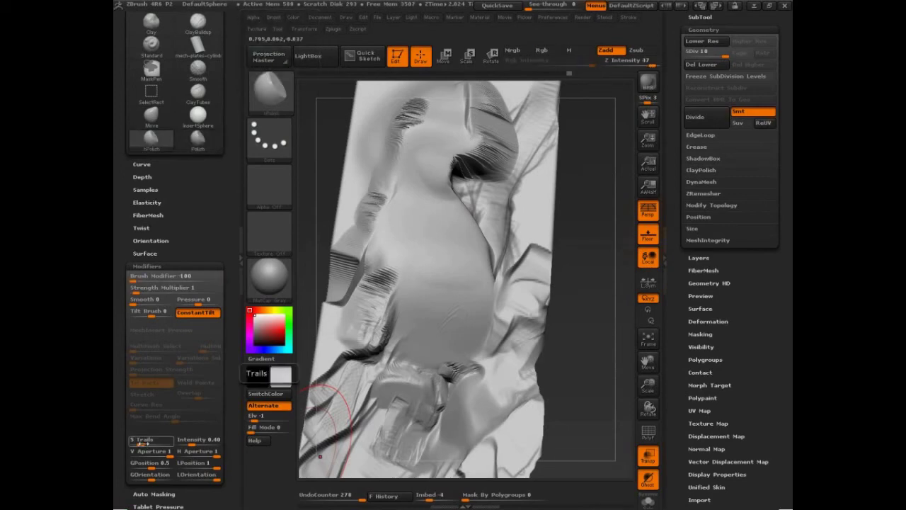
Step: Switch to the Polish brush, undo the hPolish strokes, and polish the block's central ridge
{"action": "left_click", "coordinate": [197, 136]}
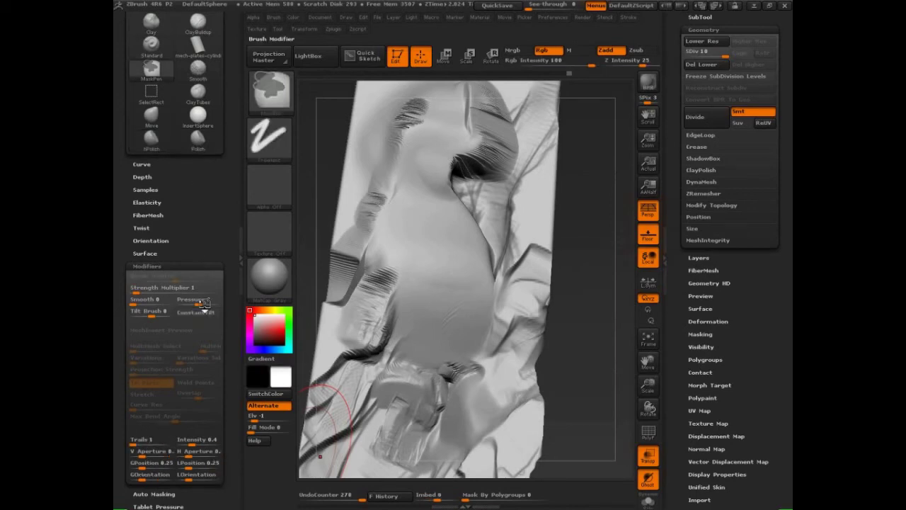
{"action": "key", "text": "ctrl+z"}
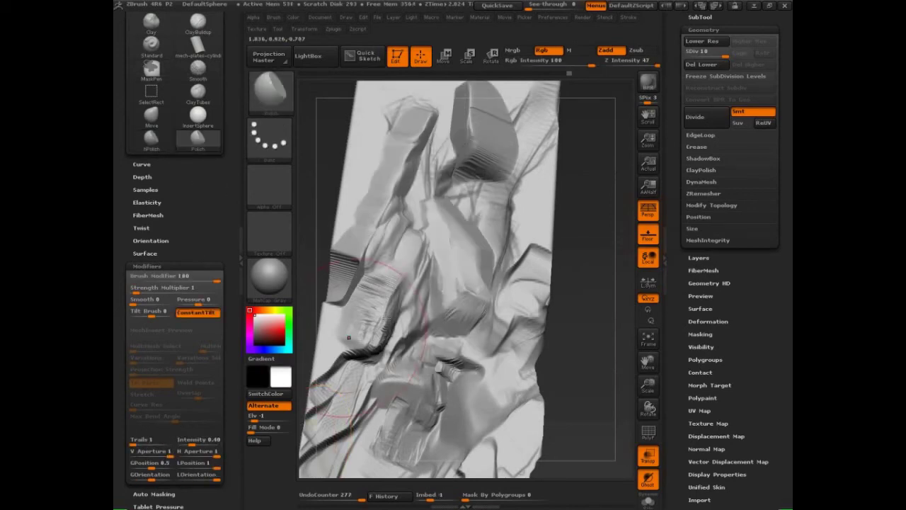
{"action": "mouse_move", "coordinate": [439, 245]}
{"action": "left_mouse_down"}
{"action": "mouse_move", "coordinate": [433, 283]}
{"action": "mouse_move", "coordinate": [418, 248]}
{"action": "left_mouse_up"}
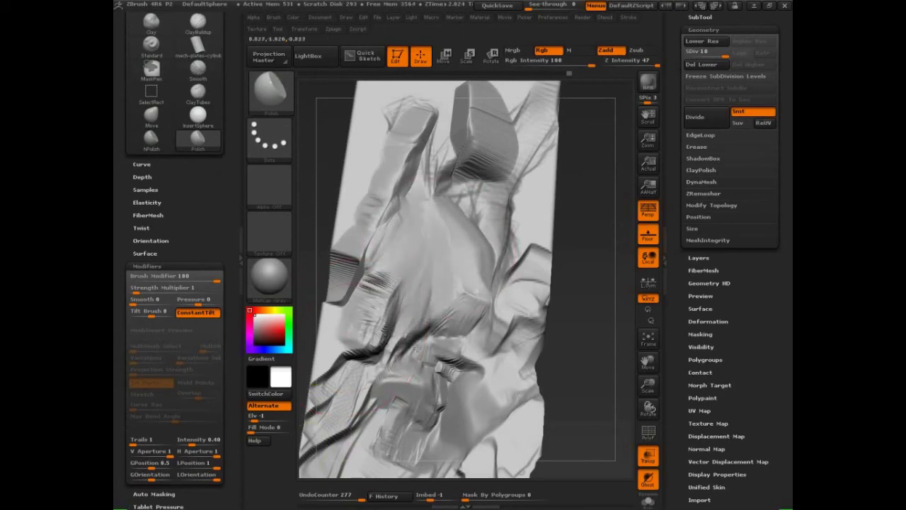
Step: Test the Polish brush with Trails set to 4 on the block's central forms, undo the stroke, and restore Trails to 1
{"action": "key", "text": "ctrl+z"}
{"action": "left_click", "coordinate": [140, 440]}
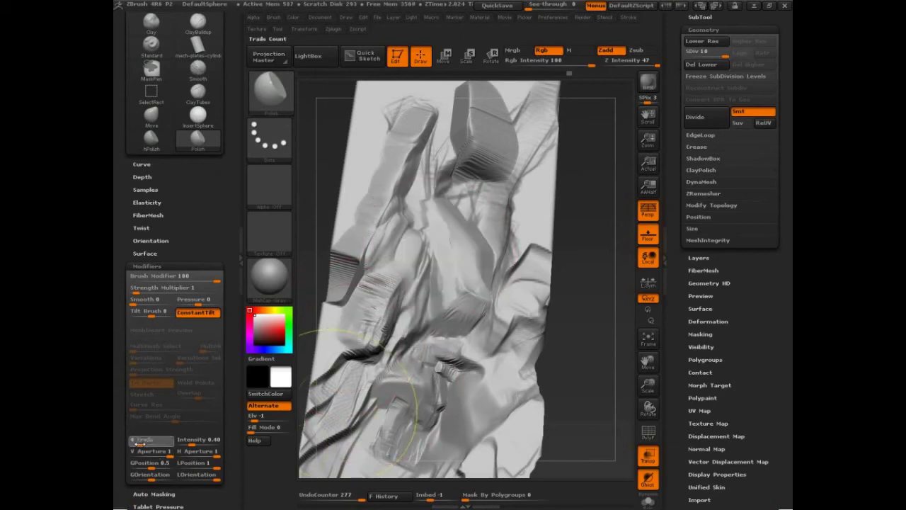
{"action": "key", "text": "Return"}
{"action": "mouse_move", "coordinate": [419, 291]}
{"action": "left_mouse_down"}
{"action": "mouse_move", "coordinate": [430, 257]}
{"action": "mouse_move", "coordinate": [432, 289]}
{"action": "mouse_move", "coordinate": [439, 159]}
{"action": "mouse_move", "coordinate": [467, 333]}
{"action": "mouse_move", "coordinate": [425, 396]}
{"action": "mouse_move", "coordinate": [454, 369]}
{"action": "mouse_move", "coordinate": [418, 198]}
{"action": "mouse_move", "coordinate": [421, 272]}
{"action": "mouse_move", "coordinate": [436, 252]}
{"action": "mouse_move", "coordinate": [430, 290]}
{"action": "left_mouse_up"}
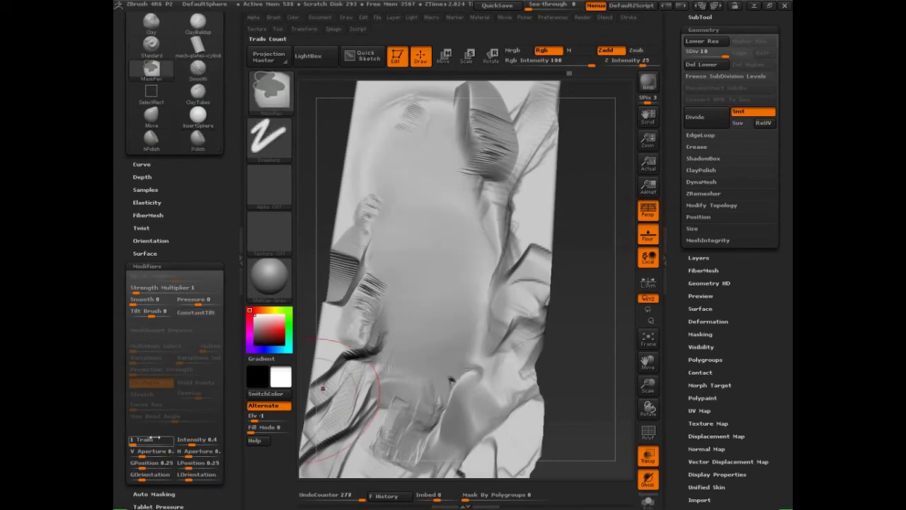
{"action": "key", "text": "ctrl+z"}
{"action": "left_click_drag", "start_coordinate": [140, 445], "coordinate": [130, 445]}
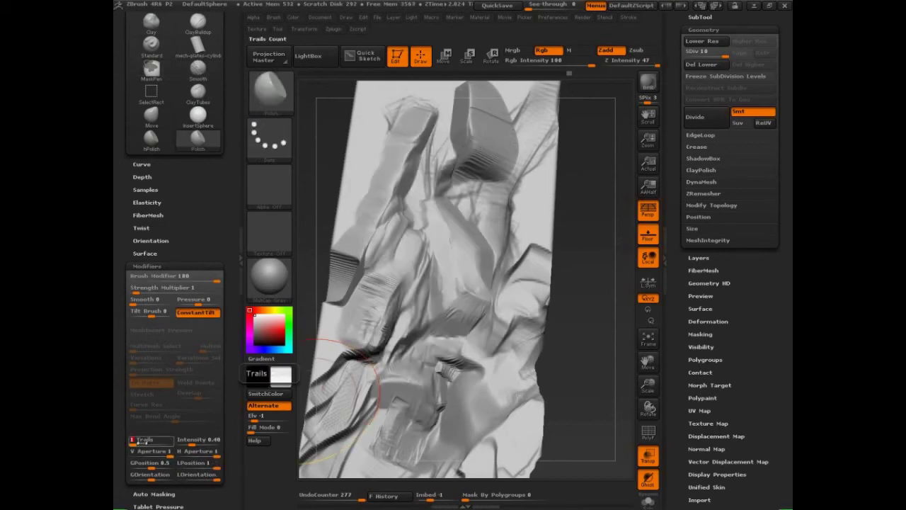
Step: Switch to the hPolish brush, set its Preserve Edge to about 36.19 in the Samples settings, and flatten the block's central ridge
{"action": "left_click", "coordinate": [146, 190]}
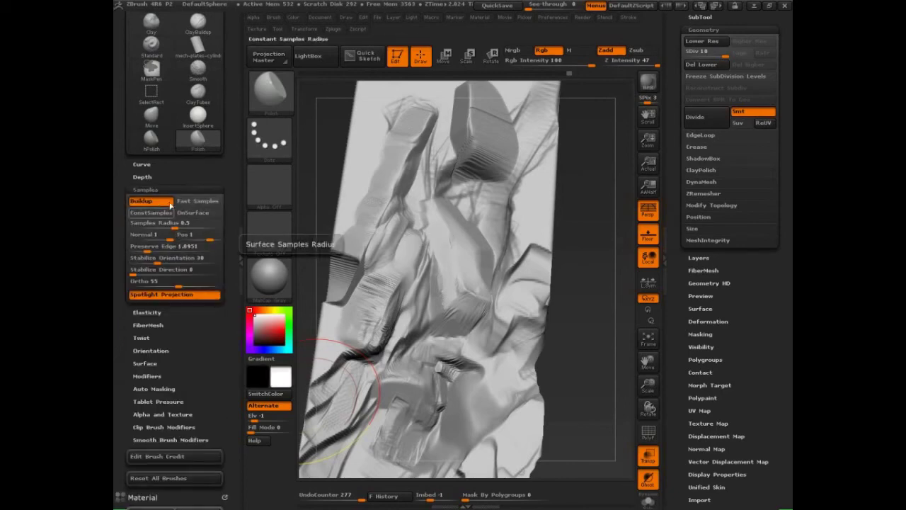
{"action": "left_click", "coordinate": [152, 135]}
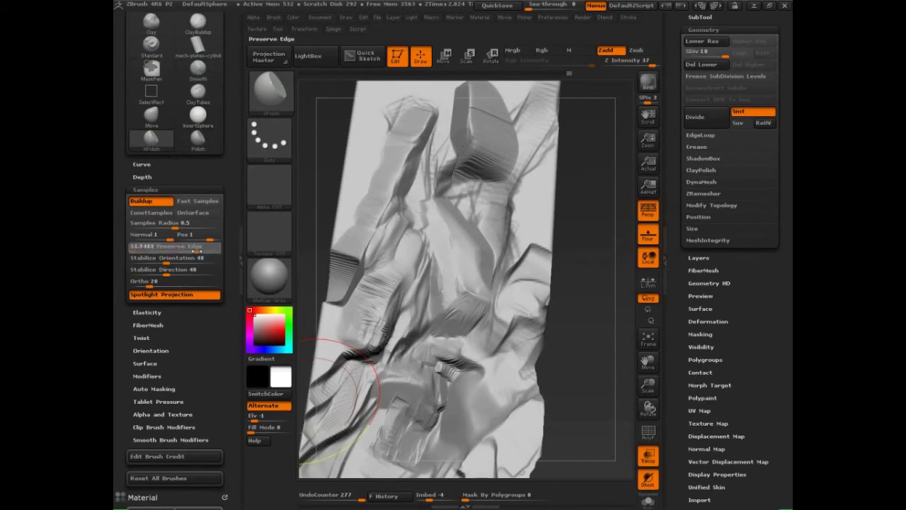
{"action": "left_click_drag", "start_coordinate": [197, 250], "coordinate": [198, 250]}
{"action": "mouse_move", "coordinate": [454, 282]}
{"action": "left_mouse_down"}
{"action": "mouse_move", "coordinate": [476, 279]}
{"action": "mouse_move", "coordinate": [442, 283]}
{"action": "mouse_move", "coordinate": [426, 259]}
{"action": "mouse_move", "coordinate": [440, 283]}
{"action": "left_mouse_up"}
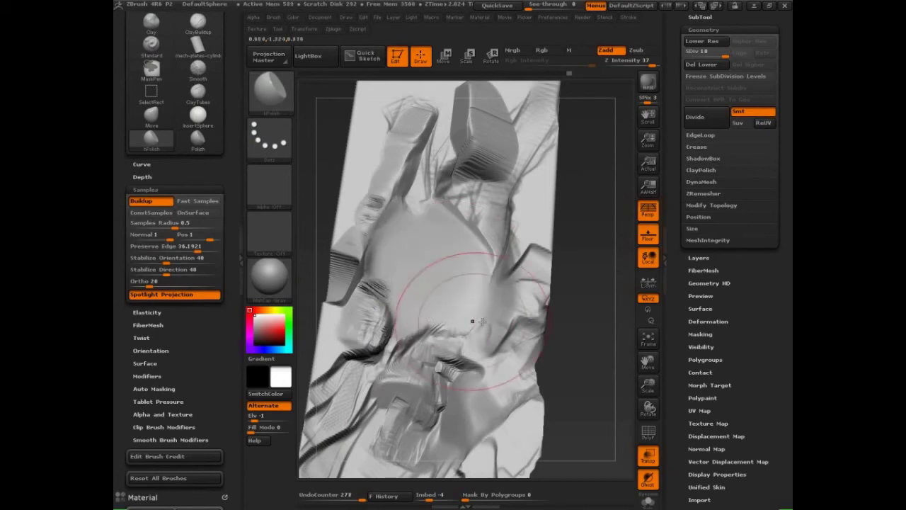
Step: Undo the hPolish stroke on the central ridge and set Preserve Edge to about 50.8
{"action": "key", "text": "ctrl+z"}
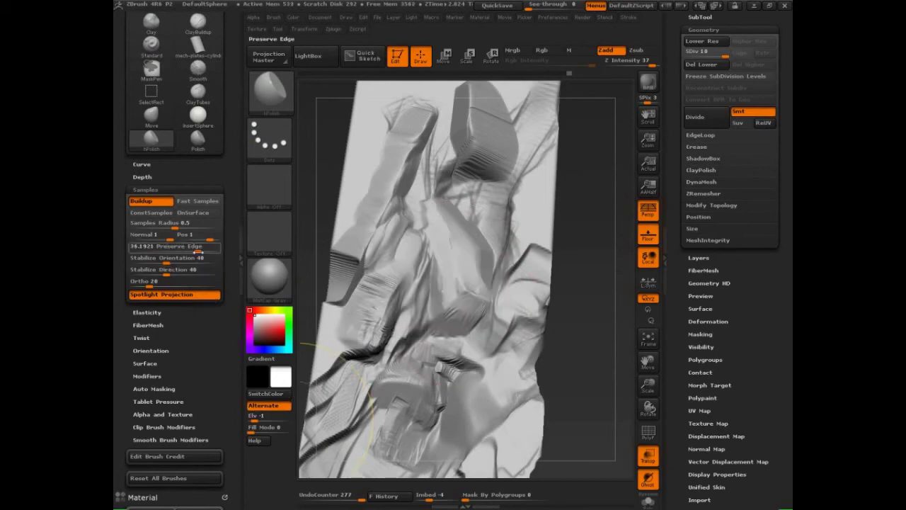
{"action": "left_click_drag", "start_coordinate": [198, 250], "coordinate": [204, 250]}
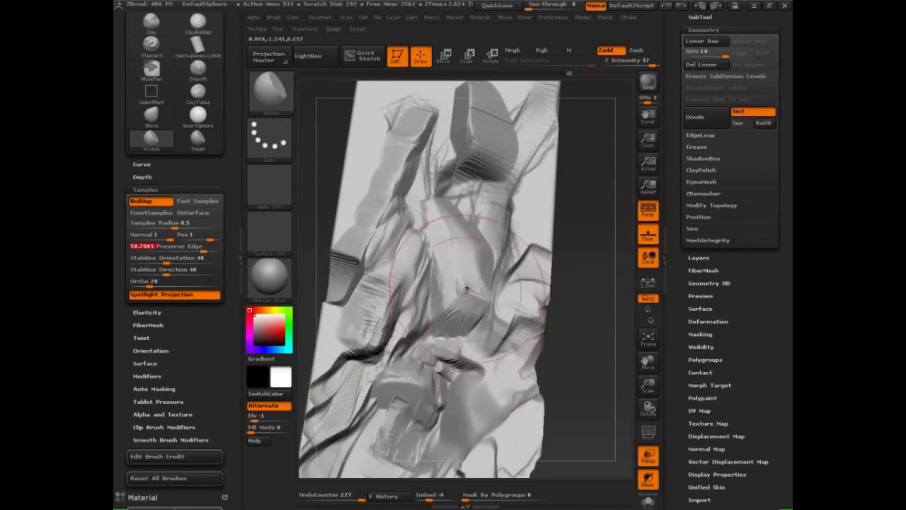
Step: Try to flatten the central rock facets with the hPolish brush and mark their edges with on-screen annotation lines
{"action": "mouse_move", "coordinate": [467, 289]}
{"action": "left_mouse_down"}
{"action": "mouse_move", "coordinate": [476, 296]}
{"action": "mouse_move", "coordinate": [424, 255]}
{"action": "mouse_move", "coordinate": [441, 267]}
{"action": "left_mouse_up"}
{"action": "left_click_drag", "start_coordinate": [588, 327], "coordinate": [581, 343]}
{"action": "key", "text": "ctrl+shift+d"}
{"action": "left_click_drag", "start_coordinate": [441, 282], "coordinate": [498, 279]}
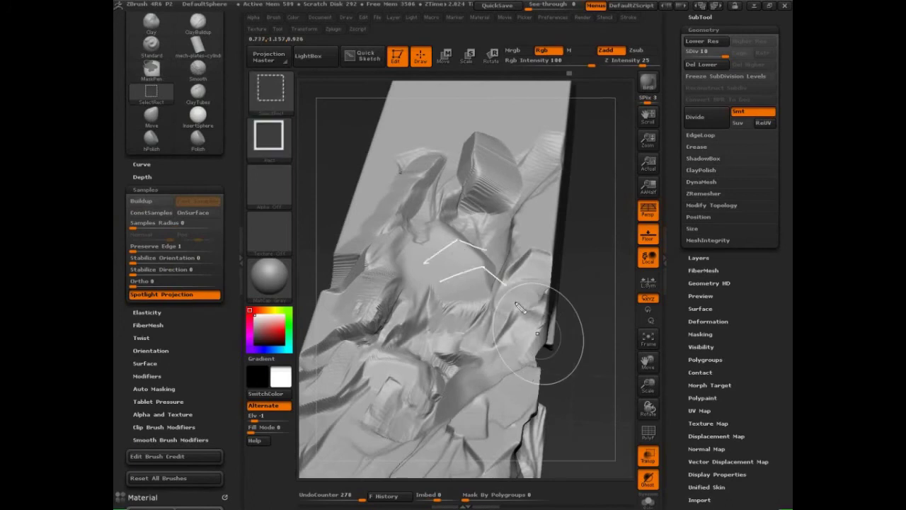
{"action": "left_click_drag", "start_coordinate": [478, 255], "coordinate": [489, 301]}
{"action": "key", "text": "Escape"}
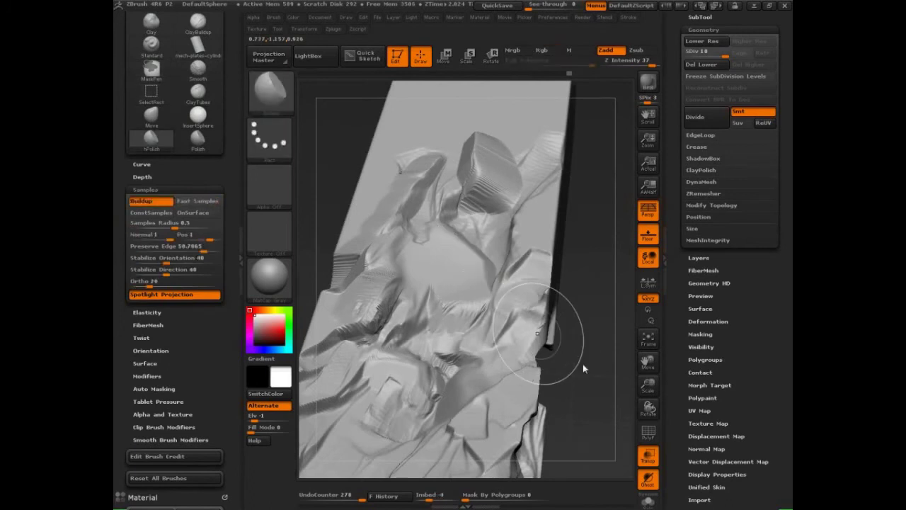
{"action": "left_click_drag", "start_coordinate": [582, 364], "coordinate": [598, 341]}
Step: Reset all brushes to their defaults and select the hPolish brush again
{"action": "left_click_drag", "start_coordinate": [211, 489], "coordinate": [212, 466]}
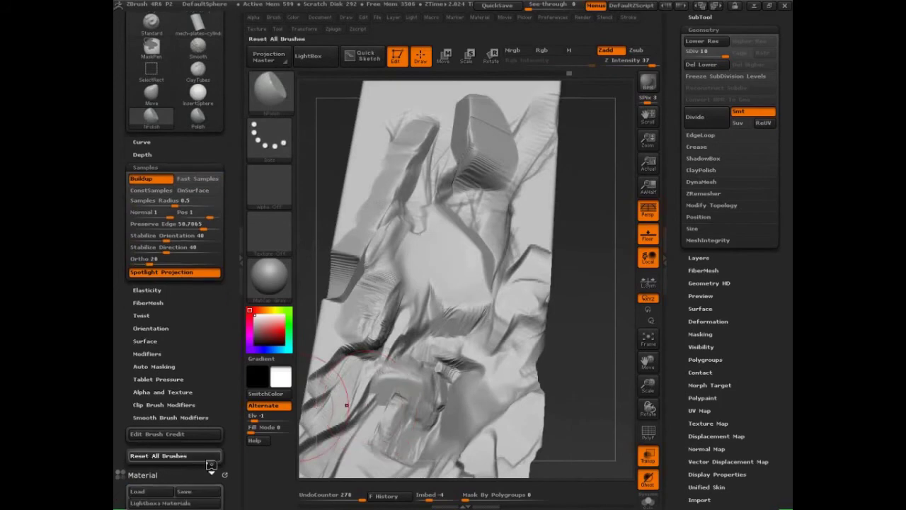
{"action": "left_click", "coordinate": [211, 463]}
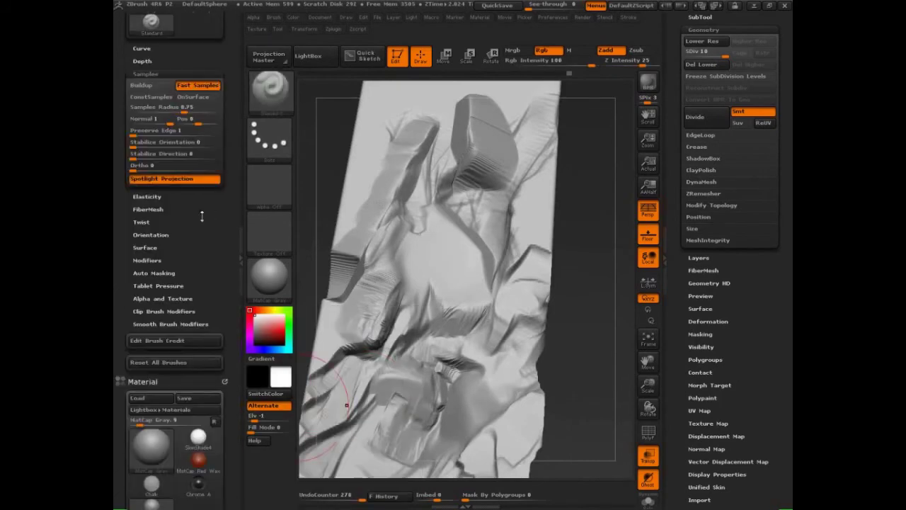
{"action": "left_click_drag", "start_coordinate": [201, 216], "coordinate": [207, 291]}
{"action": "key", "text": "b"}
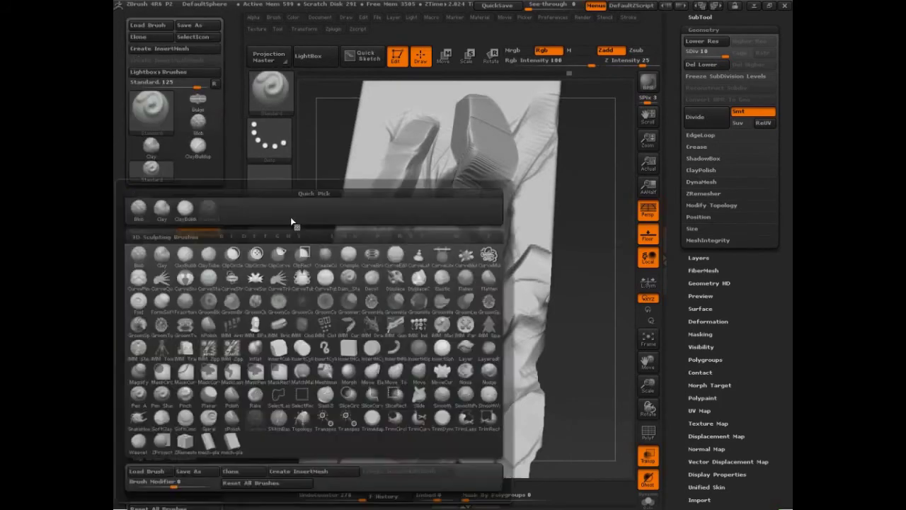
{"action": "key", "text": "h"}
{"action": "key", "text": "p"}
Step: Try the reset hPolish brush with several strokes over the central rock facets and the ledge below them
{"action": "left_click_drag", "start_coordinate": [599, 305], "coordinate": [593, 316]}
{"action": "left_click_drag", "start_coordinate": [453, 230], "coordinate": [492, 289]}
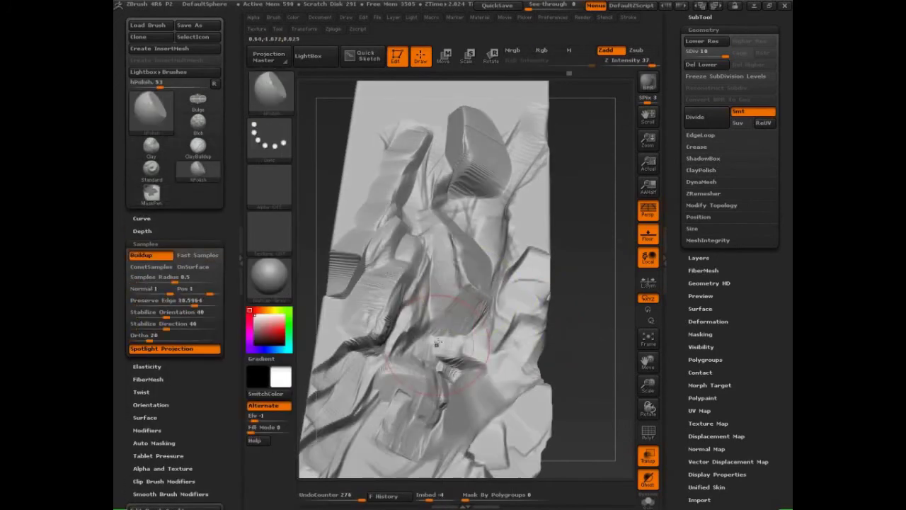
{"action": "mouse_move", "coordinate": [432, 266]}
{"action": "left_mouse_down"}
{"action": "mouse_move", "coordinate": [454, 296]}
{"action": "mouse_move", "coordinate": [438, 270]}
{"action": "mouse_move", "coordinate": [449, 291]}
{"action": "mouse_move", "coordinate": [436, 286]}
{"action": "mouse_move", "coordinate": [441, 278]}
{"action": "left_mouse_up"}
{"action": "key", "text": "ctrl+z"}
{"action": "left_click_drag", "start_coordinate": [585, 337], "coordinate": [602, 370]}
{"action": "mouse_move", "coordinate": [447, 254]}
{"action": "left_mouse_down"}
{"action": "mouse_move", "coordinate": [460, 248]}
{"action": "mouse_move", "coordinate": [448, 222]}
{"action": "left_mouse_up"}
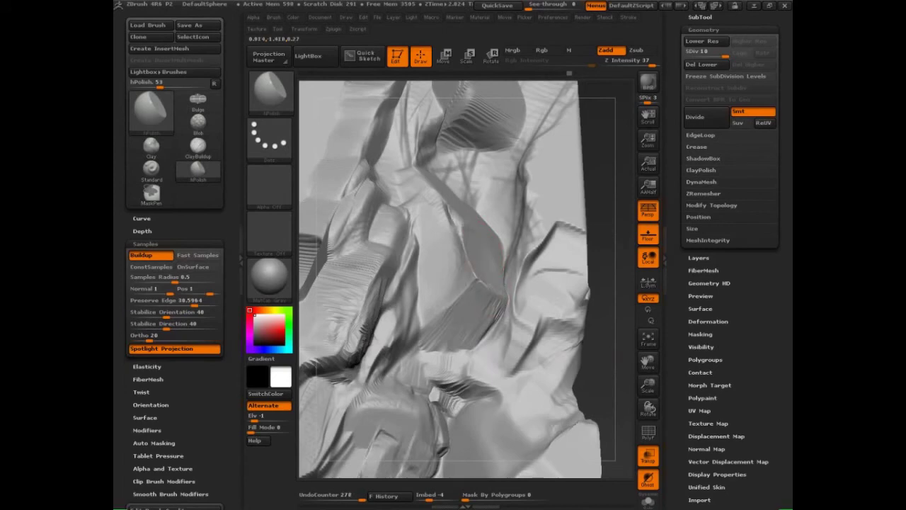
{"action": "mouse_move", "coordinate": [471, 305]}
{"action": "left_mouse_down"}
{"action": "mouse_move", "coordinate": [448, 254]}
{"action": "mouse_move", "coordinate": [436, 263]}
{"action": "mouse_move", "coordinate": [443, 273]}
{"action": "left_mouse_up"}
{"action": "left_click_drag", "start_coordinate": [349, 285], "coordinate": [353, 273]}
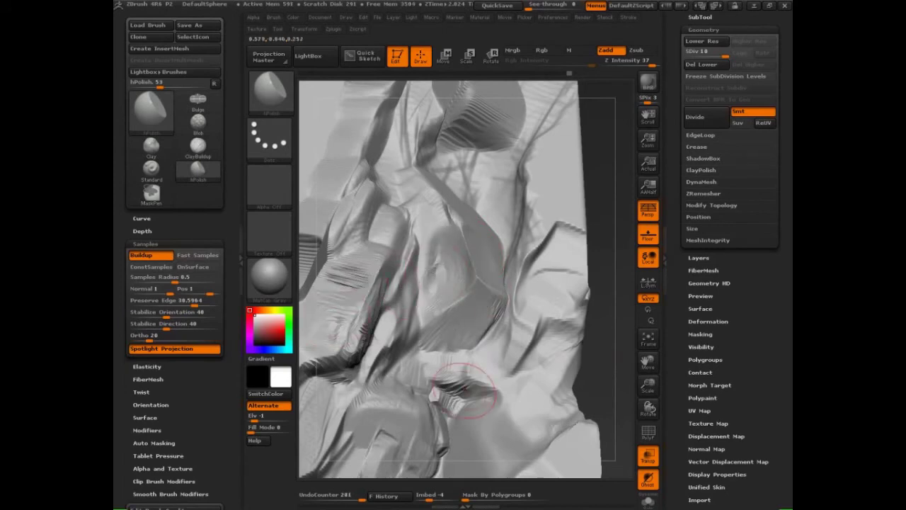
{"action": "mouse_move", "coordinate": [465, 389]}
{"action": "left_mouse_down"}
{"action": "mouse_move", "coordinate": [460, 354]}
{"action": "mouse_move", "coordinate": [494, 340]}
{"action": "left_mouse_up"}
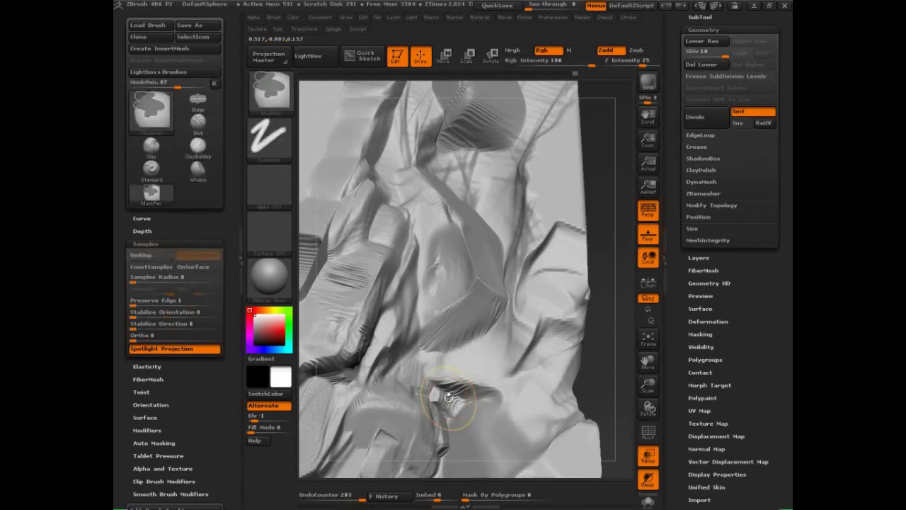
Step: Undo the test polish strokes on the central rock facets and the ledge below
{"action": "key", "text": "ctrl+z"}
{"action": "key", "text": "ctrl+z"}
{"action": "key", "text": "ctrl+z"}
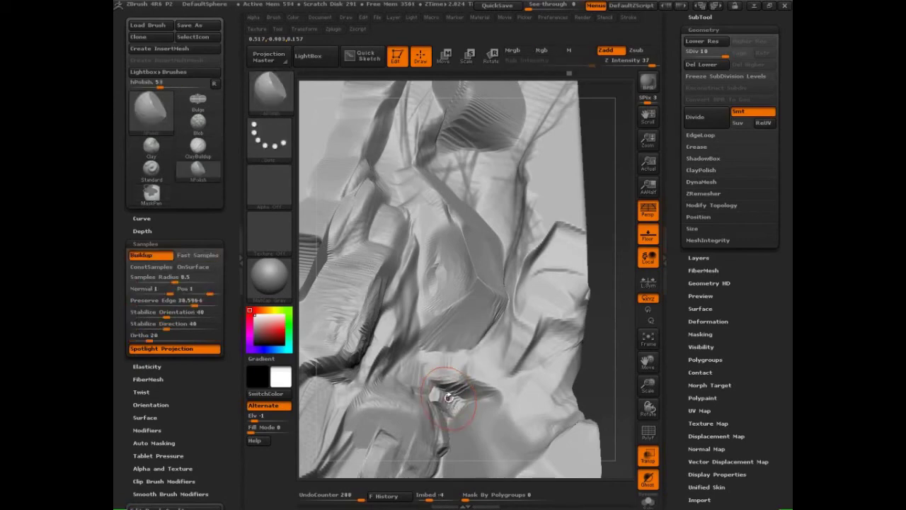
{"action": "key", "text": "ctrl+z"}
{"action": "key", "text": "ctrl+z"}
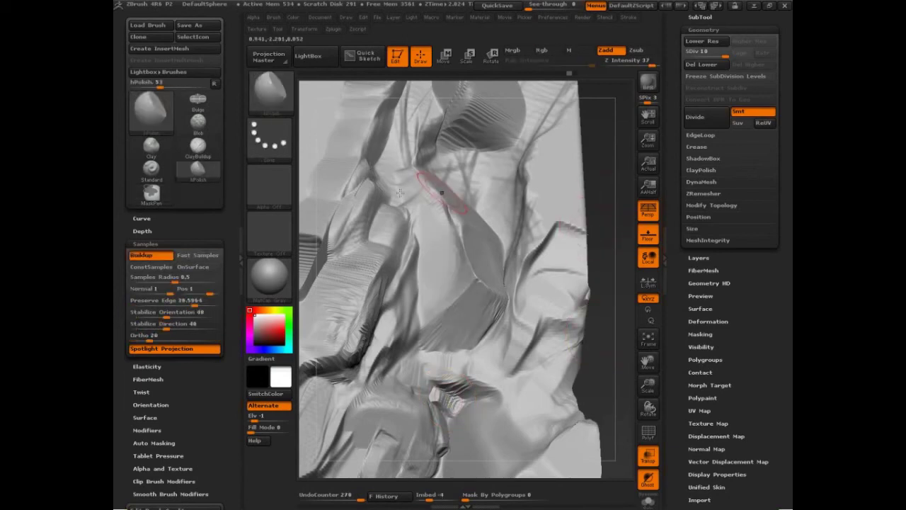
Step: Assign Alpha 58 to the hPolish brush and stroke streaked texture onto the rock's central and upper faces
{"action": "left_click", "coordinate": [280, 191]}
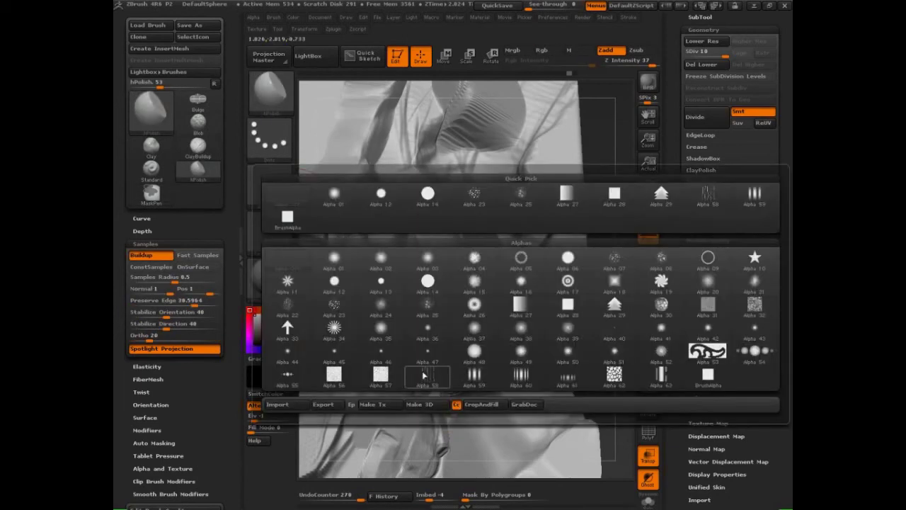
{"action": "left_click", "coordinate": [426, 376]}
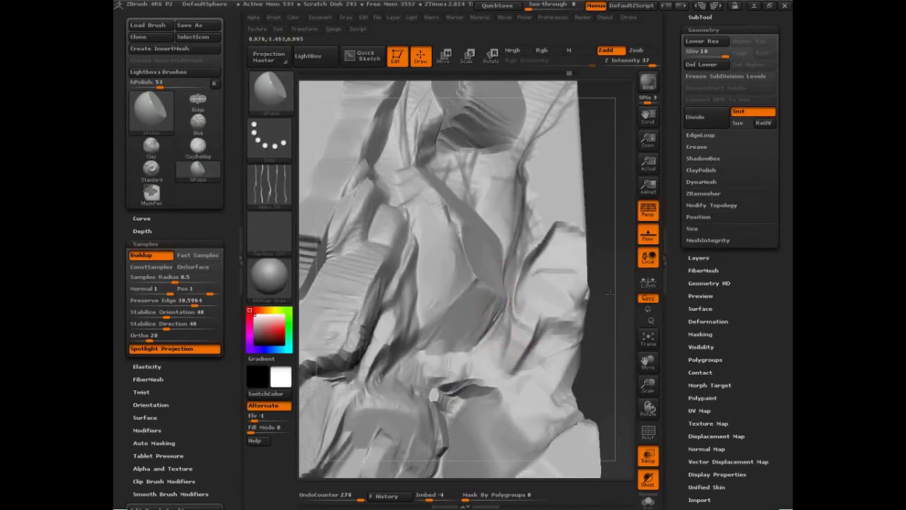
{"action": "mouse_move", "coordinate": [613, 293]}
{"action": "left_mouse_down"}
{"action": "mouse_move", "coordinate": [593, 331]}
{"action": "mouse_move", "coordinate": [473, 285]}
{"action": "left_mouse_up"}
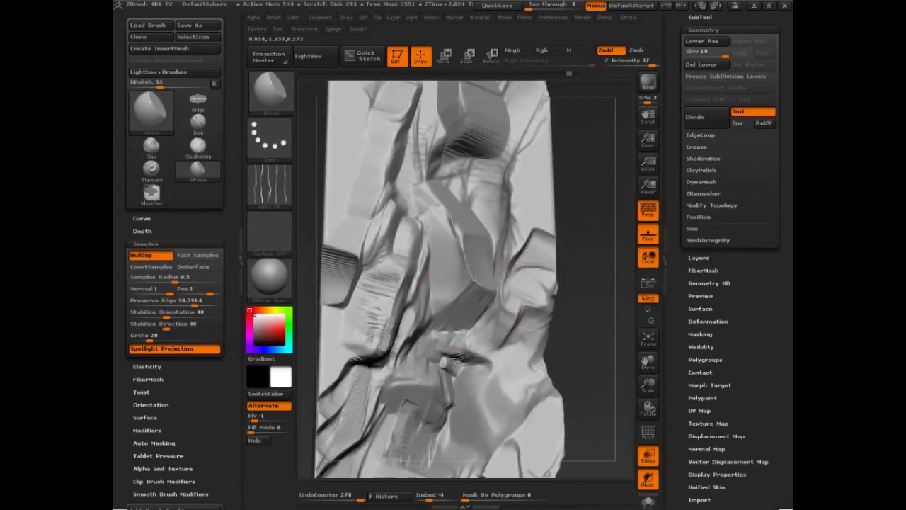
{"action": "left_click_drag", "start_coordinate": [485, 196], "coordinate": [490, 166]}
Step: Hide the floor grid and cover the rock's lower faces with Alpha 58 streaks using hPolish at varied draw sizes
{"action": "left_click_drag", "start_coordinate": [732, 41], "coordinate": [734, 107]}
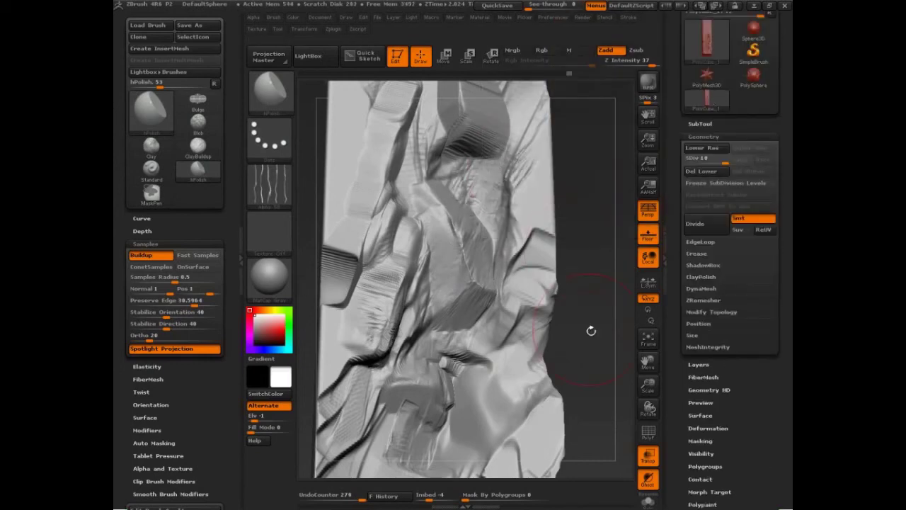
{"action": "mouse_move", "coordinate": [588, 327]}
{"action": "left_mouse_down"}
{"action": "mouse_move", "coordinate": [597, 300]}
{"action": "mouse_move", "coordinate": [603, 326]}
{"action": "mouse_move", "coordinate": [613, 139]}
{"action": "mouse_move", "coordinate": [608, 352]}
{"action": "mouse_move", "coordinate": [610, 329]}
{"action": "left_mouse_up"}
{"action": "left_click", "coordinate": [647, 236]}
{"action": "left_click_drag", "start_coordinate": [607, 284], "coordinate": [605, 296]}
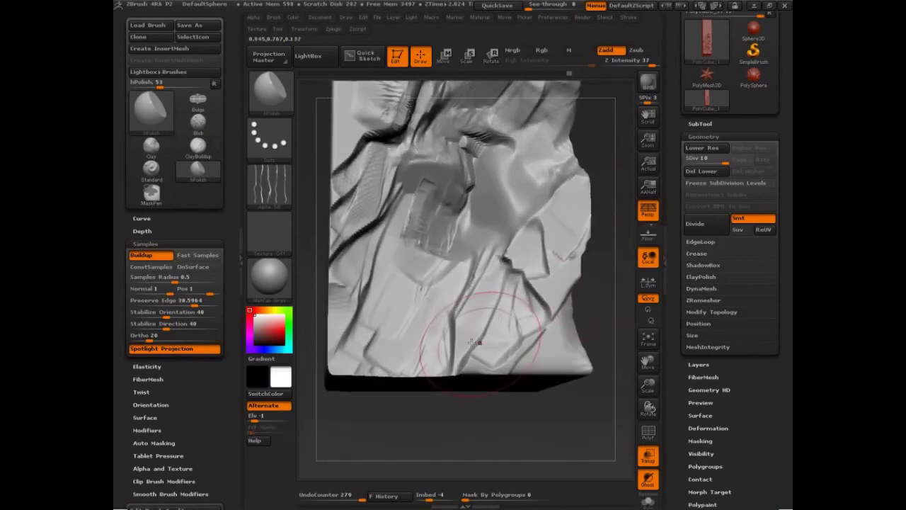
{"action": "mouse_move", "coordinate": [521, 304]}
{"action": "left_mouse_down"}
{"action": "mouse_move", "coordinate": [489, 344]}
{"action": "mouse_move", "coordinate": [481, 301]}
{"action": "mouse_move", "coordinate": [469, 332]}
{"action": "left_mouse_up"}
{"action": "mouse_move", "coordinate": [450, 298]}
{"action": "left_mouse_down"}
{"action": "mouse_move", "coordinate": [448, 347]}
{"action": "mouse_move", "coordinate": [420, 338]}
{"action": "mouse_move", "coordinate": [389, 287]}
{"action": "mouse_move", "coordinate": [418, 259]}
{"action": "mouse_move", "coordinate": [433, 187]}
{"action": "left_mouse_up"}
{"action": "mouse_move", "coordinate": [391, 300]}
{"action": "left_mouse_down"}
{"action": "mouse_move", "coordinate": [340, 325]}
{"action": "mouse_move", "coordinate": [415, 321]}
{"action": "left_mouse_up"}
{"action": "mouse_move", "coordinate": [404, 276]}
{"action": "left_mouse_down"}
{"action": "mouse_move", "coordinate": [428, 335]}
{"action": "mouse_move", "coordinate": [521, 315]}
{"action": "mouse_move", "coordinate": [550, 293]}
{"action": "mouse_move", "coordinate": [554, 306]}
{"action": "mouse_move", "coordinate": [524, 303]}
{"action": "mouse_move", "coordinate": [545, 306]}
{"action": "mouse_move", "coordinate": [537, 278]}
{"action": "mouse_move", "coordinate": [561, 205]}
{"action": "mouse_move", "coordinate": [495, 223]}
{"action": "mouse_move", "coordinate": [460, 170]}
{"action": "mouse_move", "coordinate": [506, 170]}
{"action": "left_mouse_up"}
{"action": "key", "text": "s"}
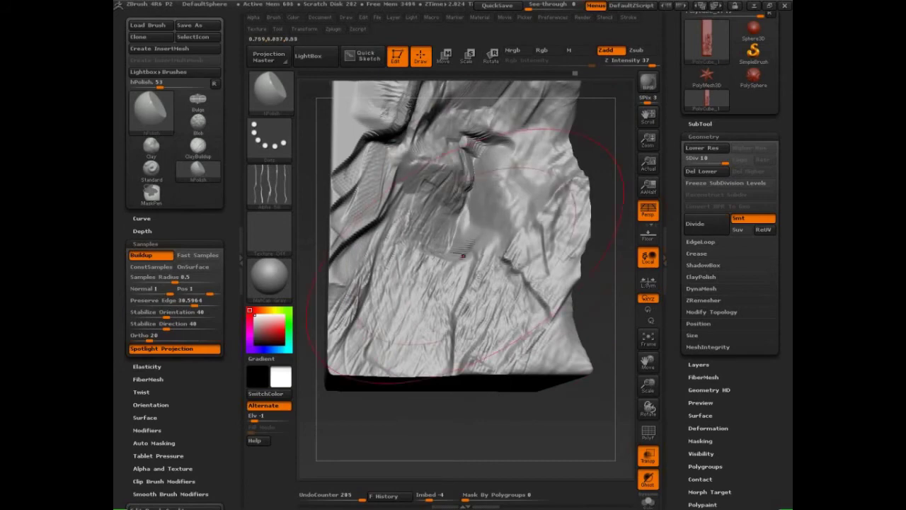
{"action": "mouse_move", "coordinate": [550, 422]}
{"action": "left_mouse_down"}
{"action": "mouse_move", "coordinate": [560, 379]}
{"action": "mouse_move", "coordinate": [538, 396]}
{"action": "mouse_move", "coordinate": [567, 383]}
{"action": "mouse_move", "coordinate": [561, 404]}
{"action": "mouse_move", "coordinate": [551, 399]}
{"action": "mouse_move", "coordinate": [554, 391]}
{"action": "mouse_move", "coordinate": [574, 406]}
{"action": "mouse_move", "coordinate": [558, 374]}
{"action": "mouse_move", "coordinate": [573, 401]}
{"action": "left_mouse_up"}
{"action": "key", "text": "s"}
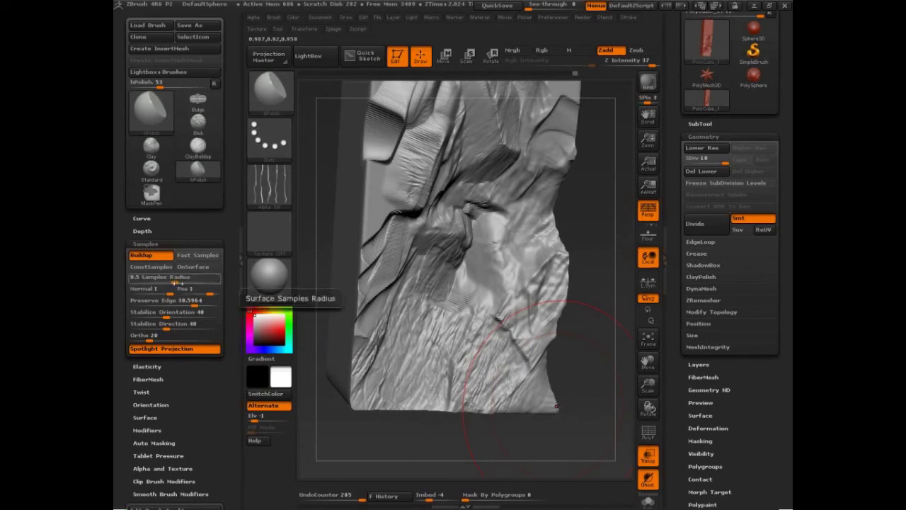
Step: Open the hPolish brush's Modifiers settings, examine the trails options, and view the rock from the front
{"action": "left_click_drag", "start_coordinate": [200, 424], "coordinate": [152, 326]}
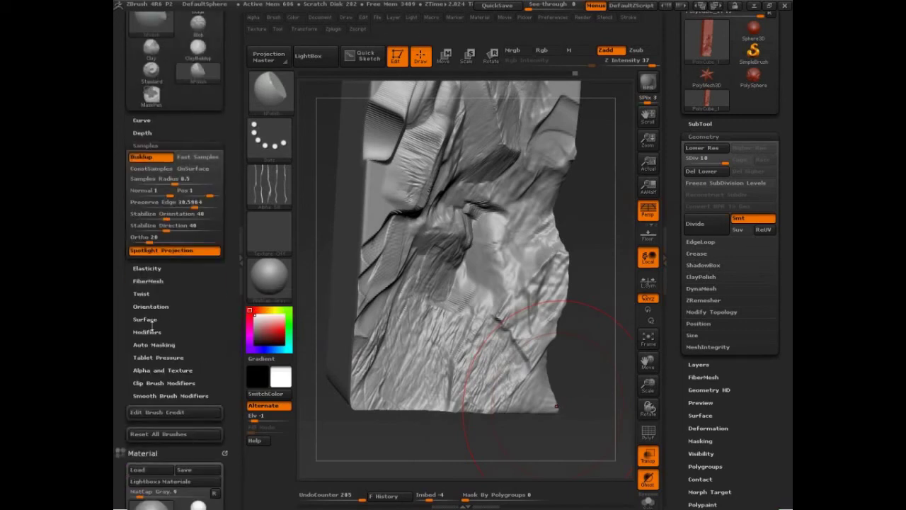
{"action": "left_click", "coordinate": [149, 332]}
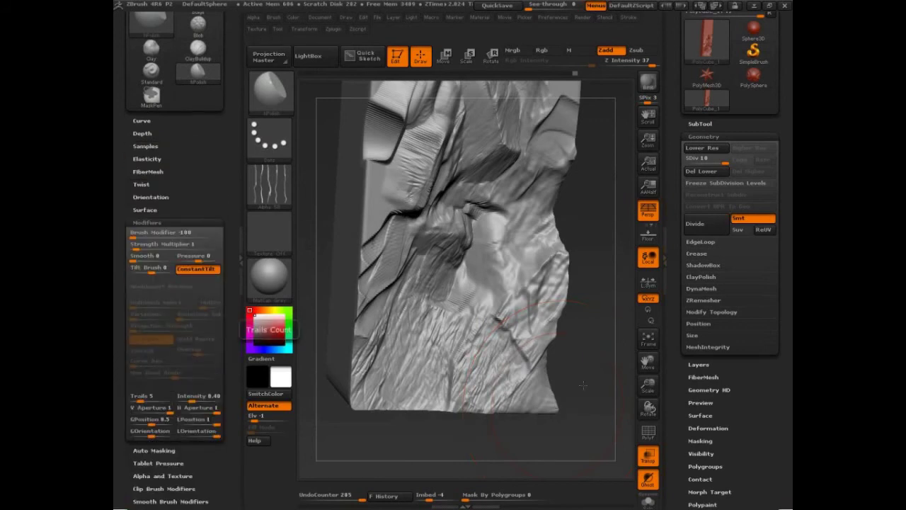
{"action": "mouse_move", "coordinate": [592, 386]}
{"action": "left_mouse_down"}
{"action": "mouse_move", "coordinate": [580, 385]}
{"action": "mouse_move", "coordinate": [587, 378]}
{"action": "mouse_move", "coordinate": [586, 425]}
{"action": "left_mouse_up"}
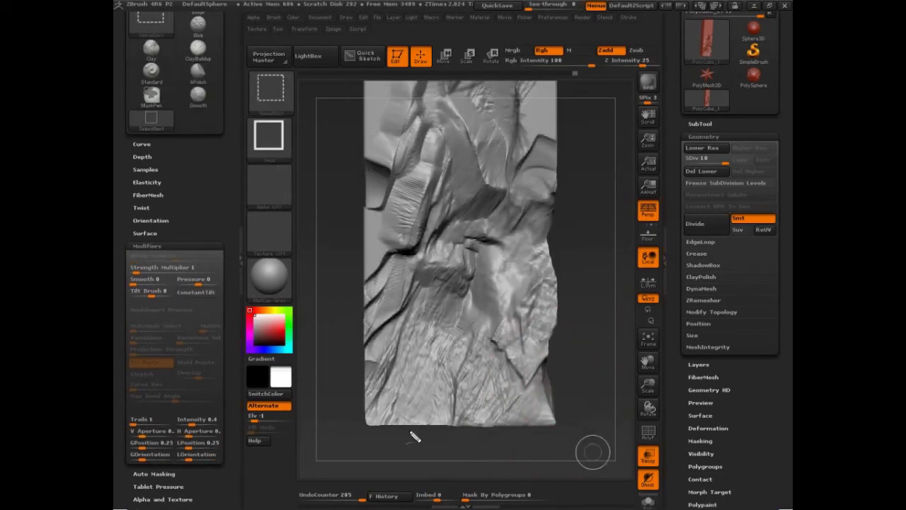
Step: Annotate a brush stroke path over the rock's lower half with a brush circle, a direction arrow and green trail marks
{"action": "mouse_move", "coordinate": [412, 432]}
{"action": "left_mouse_down"}
{"action": "mouse_move", "coordinate": [425, 364]}
{"action": "mouse_move", "coordinate": [506, 201]}
{"action": "left_mouse_up"}
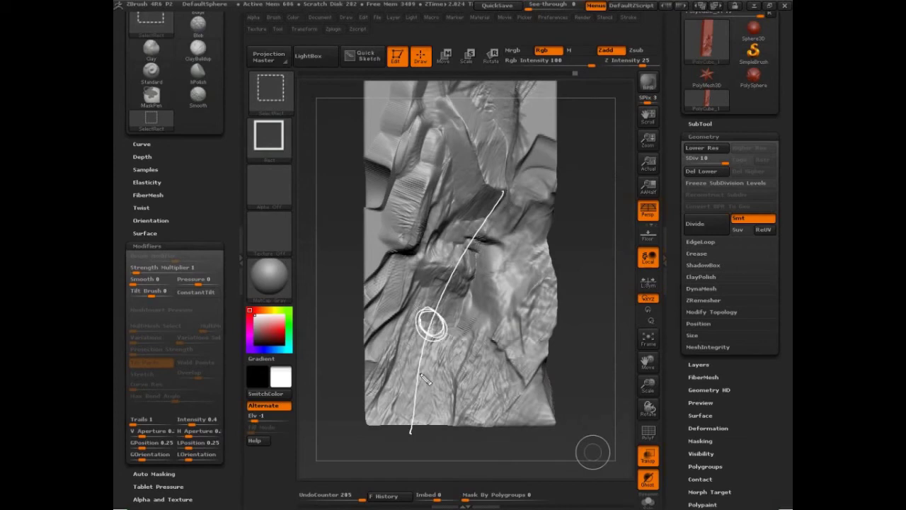
{"action": "left_click_drag", "start_coordinate": [439, 328], "coordinate": [478, 253]}
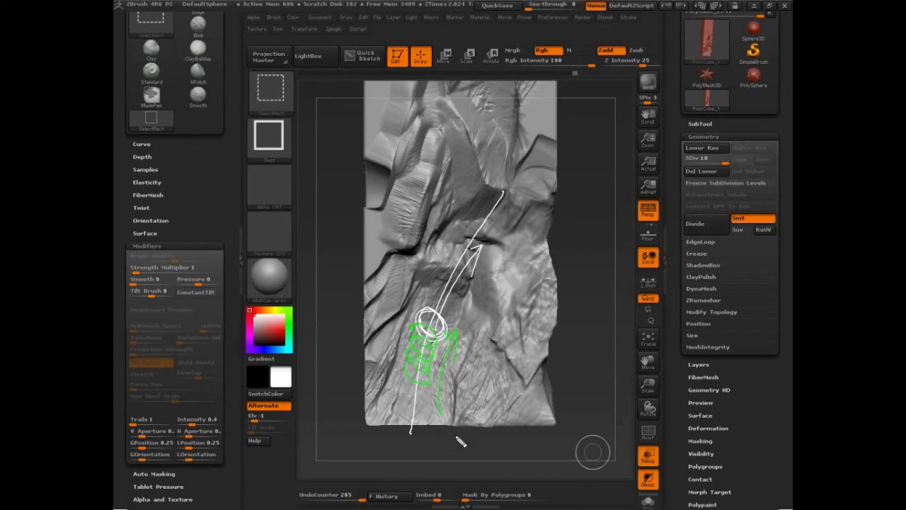
{"action": "left_click_drag", "start_coordinate": [416, 326], "coordinate": [406, 372]}
{"action": "left_click_drag", "start_coordinate": [427, 308], "coordinate": [406, 371]}
Step: Annotate a second curved stroke path with a lagging brush circle, a green connecting line and the note "cleaner samples"
{"action": "left_click_drag", "start_coordinate": [379, 270], "coordinate": [575, 116]}
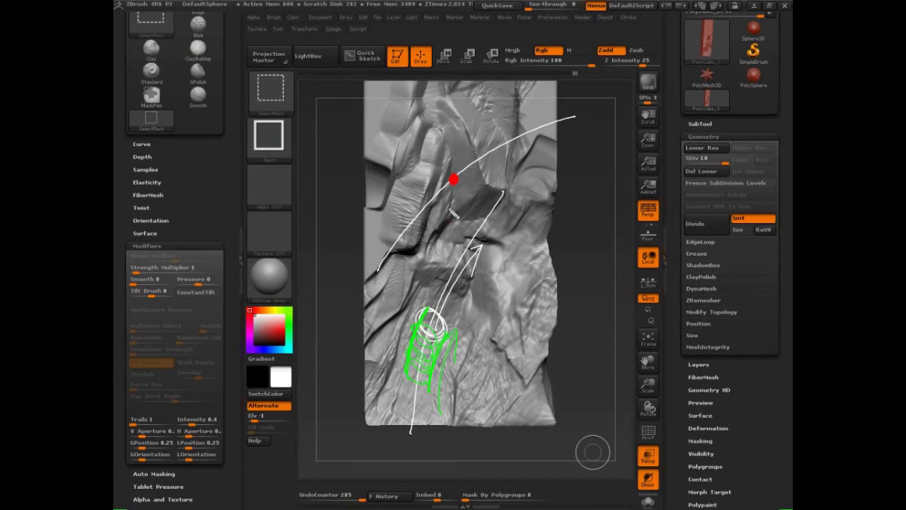
{"action": "mouse_move", "coordinate": [428, 220]}
{"action": "left_mouse_down"}
{"action": "mouse_move", "coordinate": [404, 244]}
{"action": "mouse_move", "coordinate": [434, 242]}
{"action": "mouse_move", "coordinate": [435, 226]}
{"action": "left_mouse_up"}
{"action": "left_click_drag", "start_coordinate": [453, 181], "coordinate": [432, 230]}
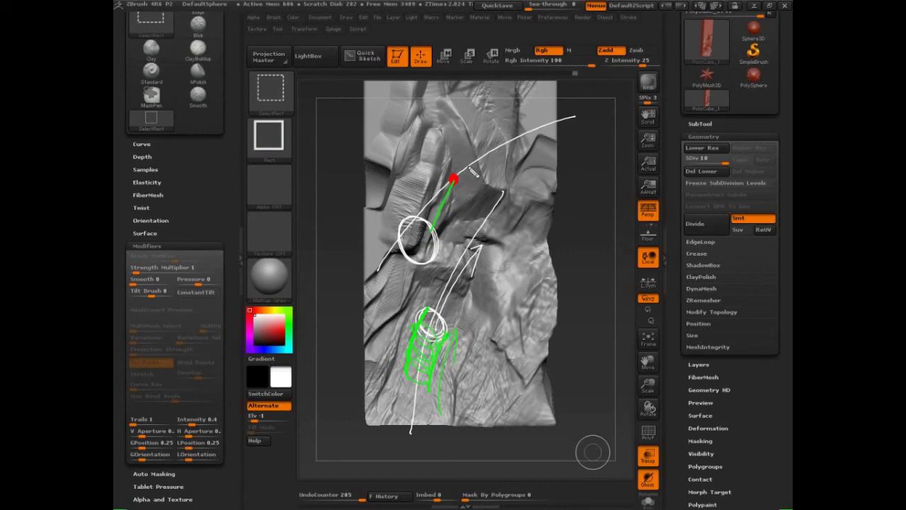
{"action": "mouse_move", "coordinate": [458, 127]}
{"action": "left_mouse_down"}
{"action": "mouse_move", "coordinate": [451, 140]}
{"action": "mouse_move", "coordinate": [468, 137]}
{"action": "left_mouse_up"}
{"action": "mouse_move", "coordinate": [471, 131]}
{"action": "left_mouse_down"}
{"action": "mouse_move", "coordinate": [527, 120]}
{"action": "mouse_move", "coordinate": [496, 145]}
{"action": "mouse_move", "coordinate": [546, 130]}
{"action": "left_mouse_up"}
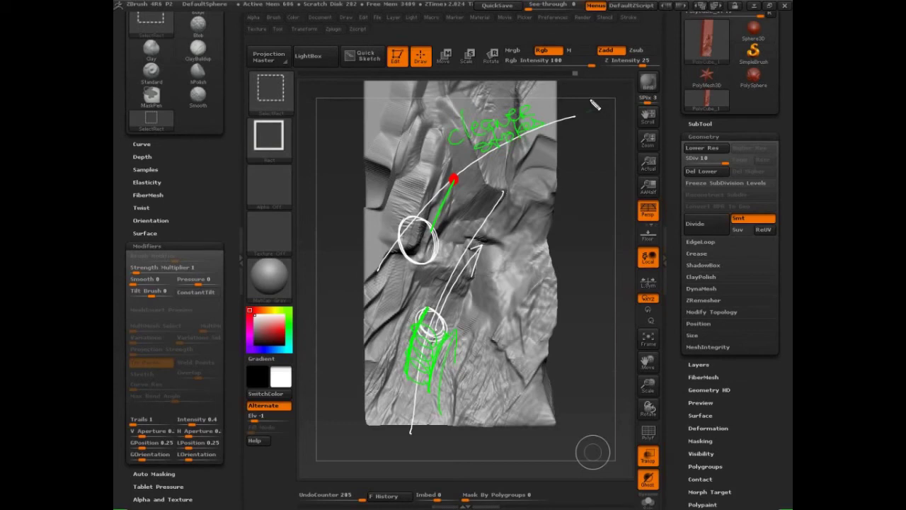
{"action": "mouse_move", "coordinate": [430, 225]}
{"action": "left_mouse_down"}
{"action": "mouse_move", "coordinate": [427, 201]}
{"action": "mouse_move", "coordinate": [441, 204]}
{"action": "mouse_move", "coordinate": [446, 181]}
{"action": "left_mouse_up"}
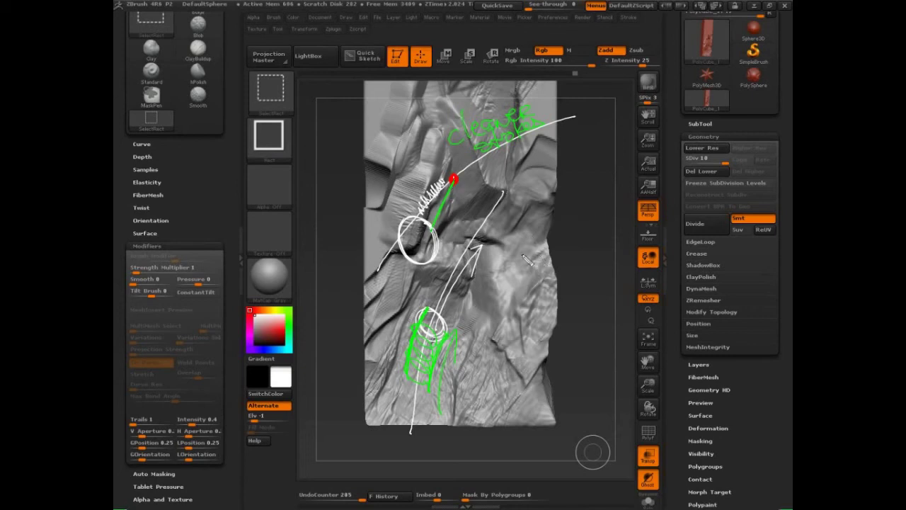
Step: Annotate a wavy stroke path beside the rock with a green brush circle and a straight averaged line to its end point
{"action": "mouse_move", "coordinate": [512, 277]}
{"action": "left_mouse_down"}
{"action": "mouse_move", "coordinate": [516, 225]}
{"action": "mouse_move", "coordinate": [570, 205]}
{"action": "mouse_move", "coordinate": [626, 124]}
{"action": "mouse_move", "coordinate": [673, 148]}
{"action": "mouse_move", "coordinate": [701, 122]}
{"action": "left_mouse_up"}
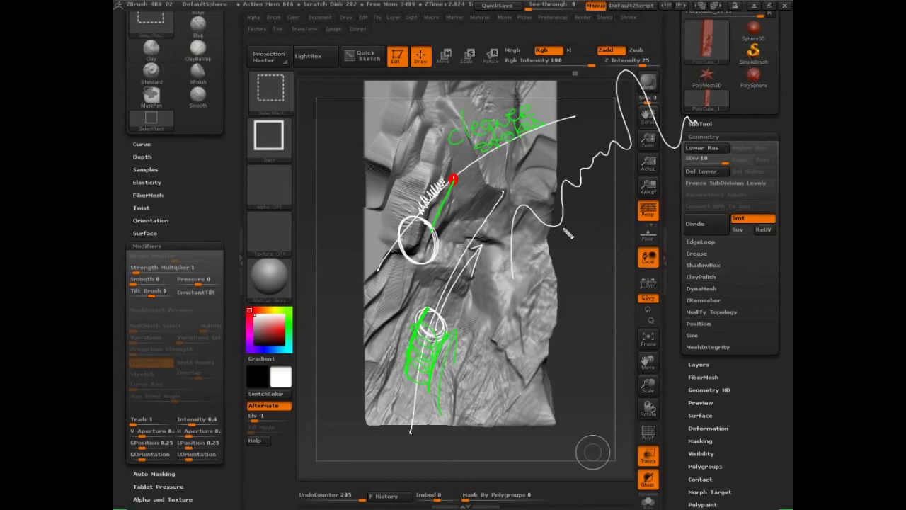
{"action": "mouse_move", "coordinate": [537, 278]}
{"action": "left_mouse_down"}
{"action": "mouse_move", "coordinate": [535, 287]}
{"action": "mouse_move", "coordinate": [505, 255]}
{"action": "mouse_move", "coordinate": [550, 269]}
{"action": "mouse_move", "coordinate": [547, 287]}
{"action": "mouse_move", "coordinate": [536, 288]}
{"action": "mouse_move", "coordinate": [551, 296]}
{"action": "mouse_move", "coordinate": [545, 305]}
{"action": "left_mouse_up"}
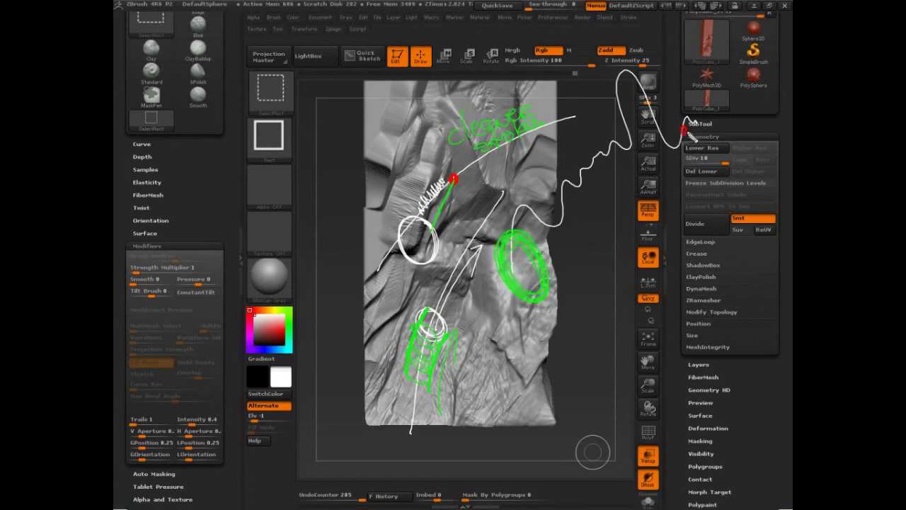
{"action": "mouse_move", "coordinate": [684, 131]}
{"action": "left_mouse_down"}
{"action": "mouse_move", "coordinate": [531, 241]}
{"action": "mouse_move", "coordinate": [596, 176]}
{"action": "mouse_move", "coordinate": [682, 132]}
{"action": "left_mouse_up"}
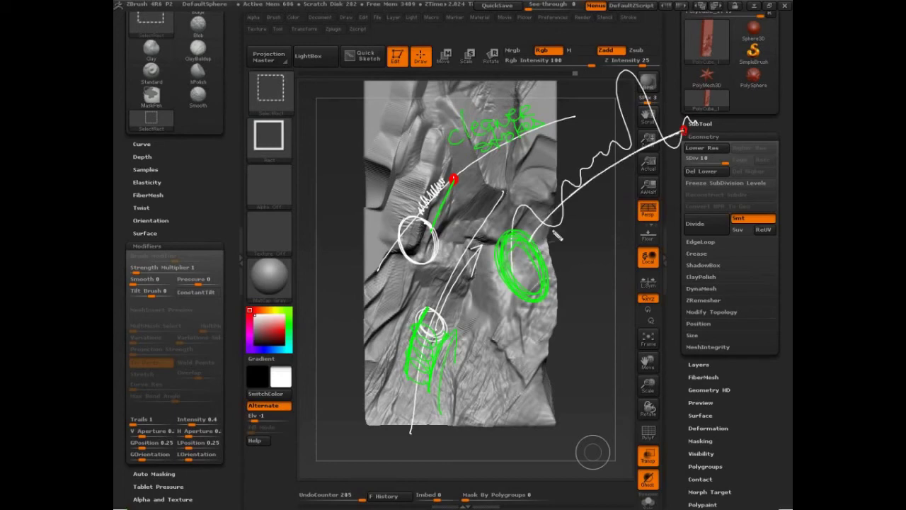
{"action": "mouse_move", "coordinate": [558, 237]}
{"action": "left_mouse_down"}
{"action": "mouse_move", "coordinate": [558, 216]}
{"action": "mouse_move", "coordinate": [685, 134]}
{"action": "left_mouse_up"}
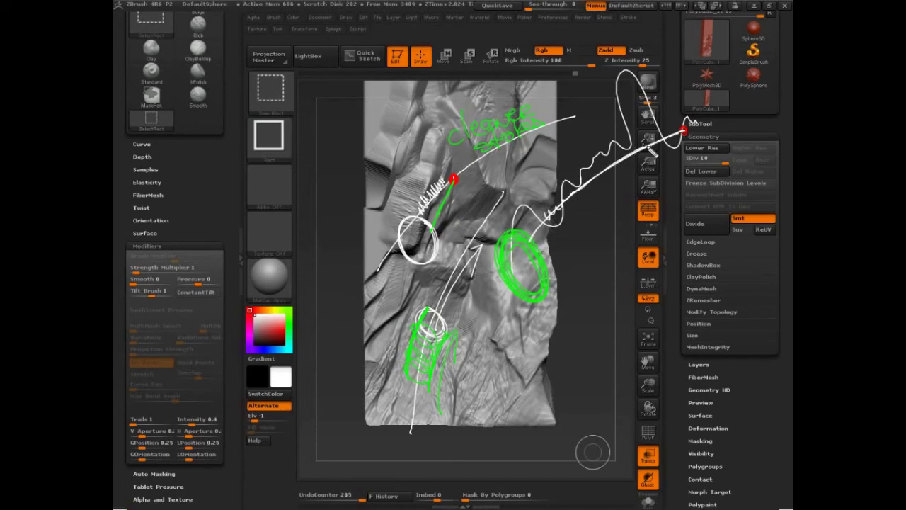
{"action": "mouse_move", "coordinate": [556, 213]}
{"action": "left_mouse_down"}
{"action": "mouse_move", "coordinate": [540, 248]}
{"action": "mouse_move", "coordinate": [516, 230]}
{"action": "mouse_move", "coordinate": [616, 158]}
{"action": "mouse_move", "coordinate": [631, 71]}
{"action": "mouse_move", "coordinate": [683, 132]}
{"action": "left_mouse_up"}
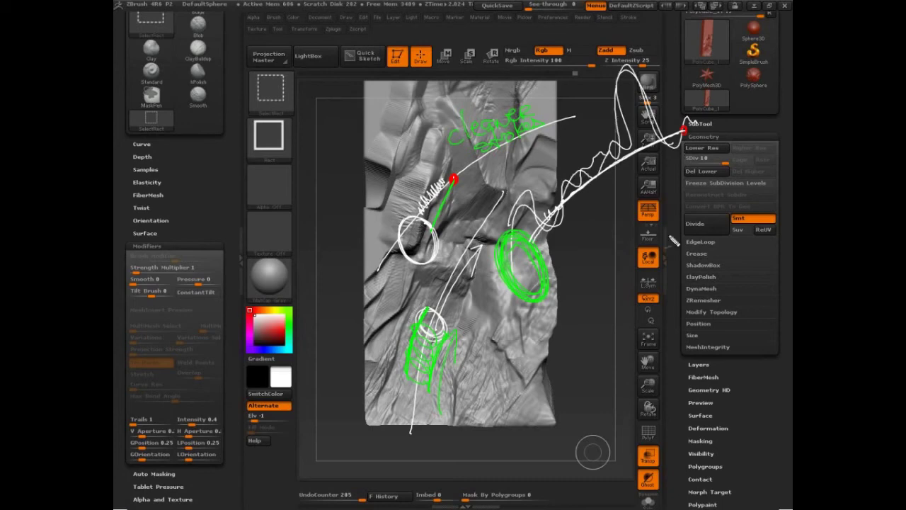
Step: Write the note "lazy step 200" beside the wavy path, circle the "cleaner samples" note, and finish the annotations
{"action": "mouse_move", "coordinate": [611, 197]}
{"action": "left_mouse_down"}
{"action": "mouse_move", "coordinate": [607, 211]}
{"action": "mouse_move", "coordinate": [632, 201]}
{"action": "mouse_move", "coordinate": [648, 176]}
{"action": "mouse_move", "coordinate": [667, 183]}
{"action": "mouse_move", "coordinate": [681, 162]}
{"action": "mouse_move", "coordinate": [706, 159]}
{"action": "left_mouse_up"}
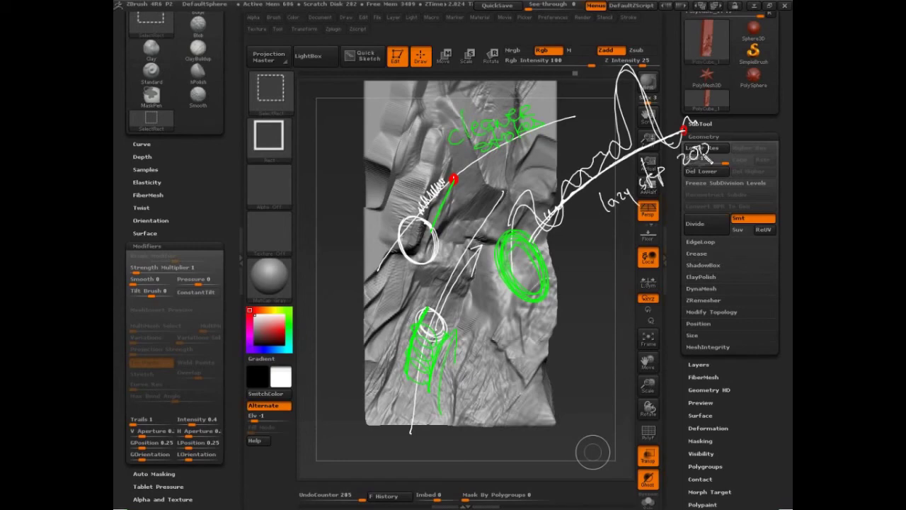
{"action": "mouse_move", "coordinate": [556, 104]}
{"action": "left_mouse_down"}
{"action": "mouse_move", "coordinate": [419, 140]}
{"action": "mouse_move", "coordinate": [579, 95]}
{"action": "left_mouse_up"}
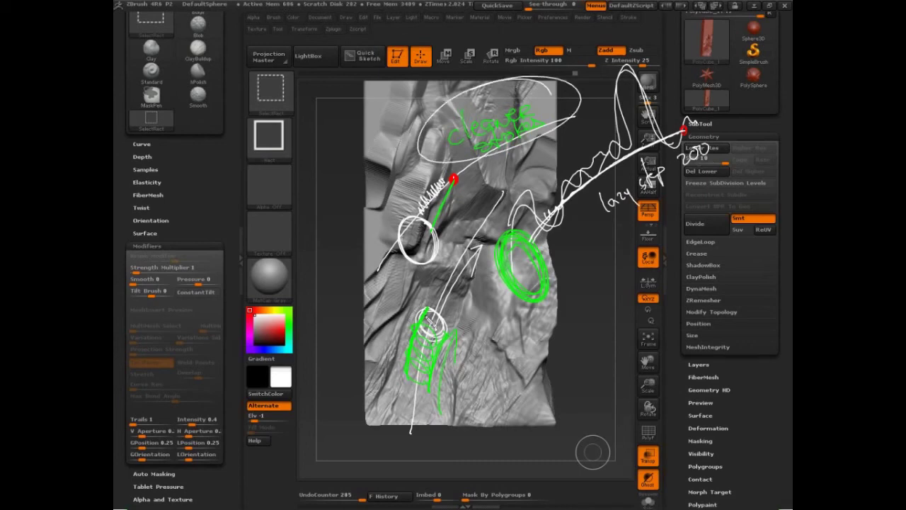
{"action": "mouse_move", "coordinate": [429, 298]}
{"action": "left_mouse_down"}
{"action": "mouse_move", "coordinate": [395, 387]}
{"action": "mouse_move", "coordinate": [407, 395]}
{"action": "mouse_move", "coordinate": [382, 354]}
{"action": "left_mouse_up"}
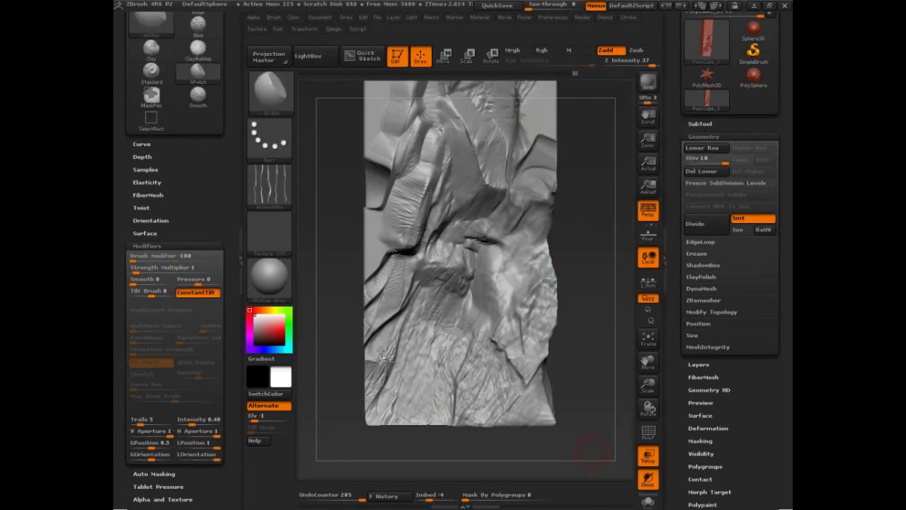
Step: Turn on LazyMouse for the brush, try a higher LazyStep and a LazyRadius of 100, and turn LazyMouse off again
{"action": "left_click", "coordinate": [629, 17]}
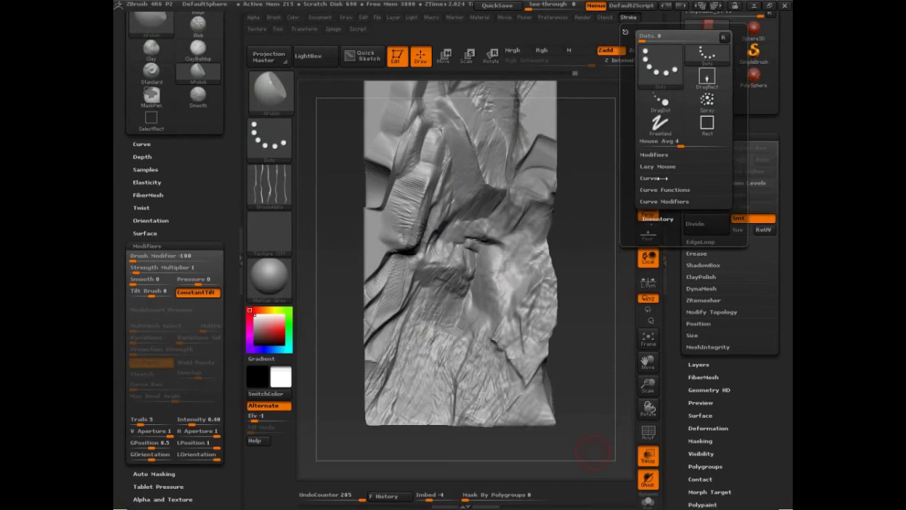
{"action": "left_click", "coordinate": [663, 167]}
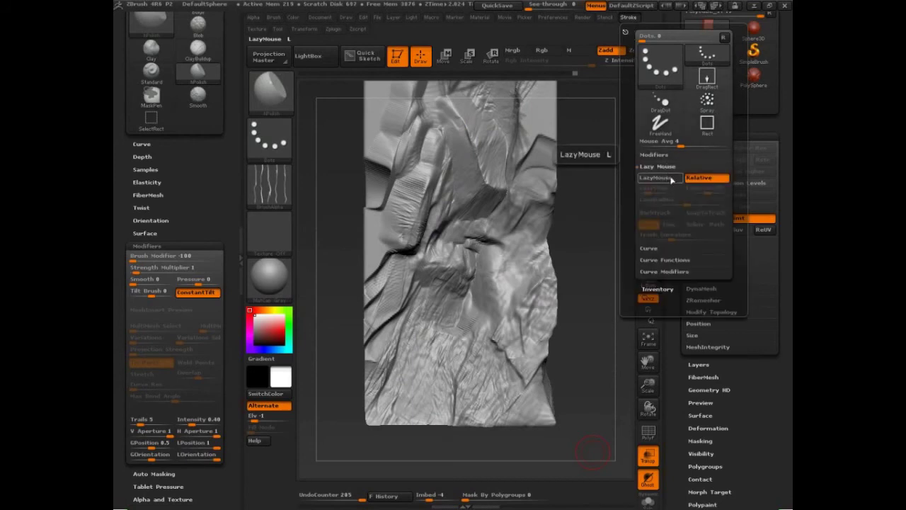
{"action": "left_click", "coordinate": [671, 178]}
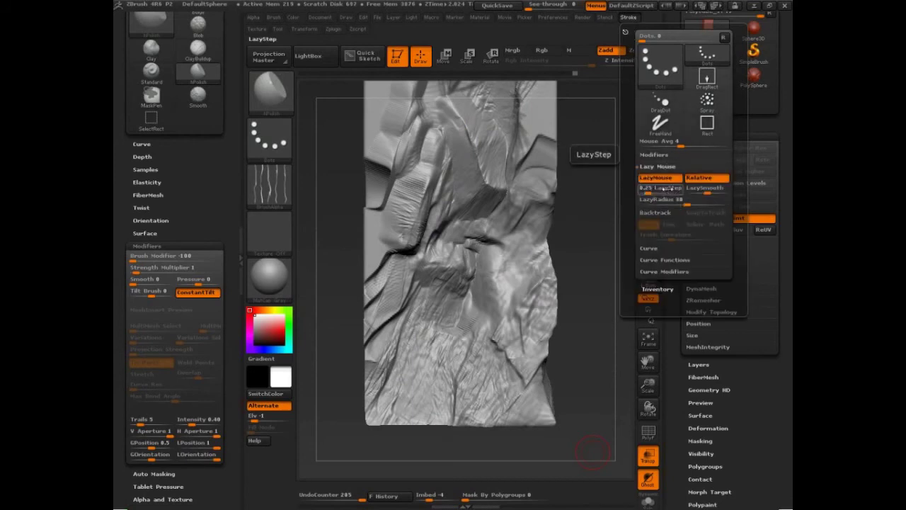
{"action": "mouse_move", "coordinate": [664, 190]}
{"action": "left_mouse_down"}
{"action": "mouse_move", "coordinate": [676, 191]}
{"action": "mouse_move", "coordinate": [665, 192]}
{"action": "left_mouse_up"}
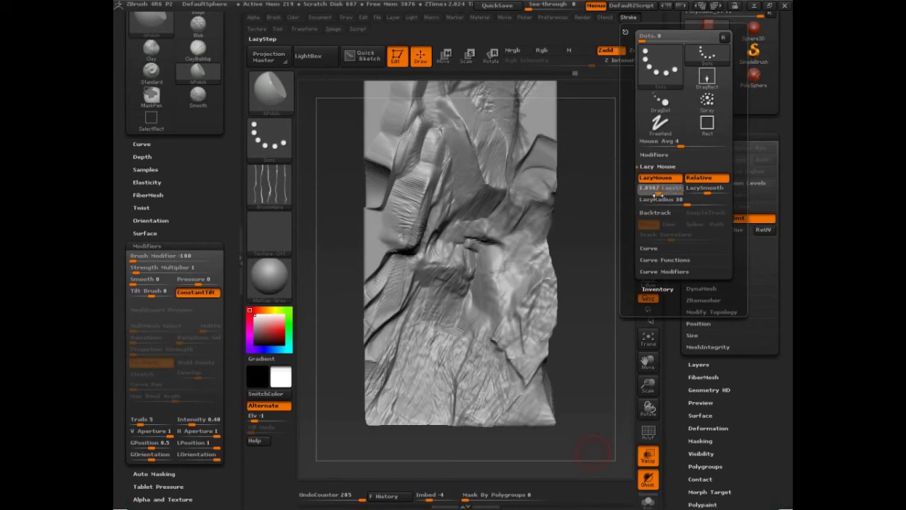
{"action": "left_click_drag", "start_coordinate": [659, 192], "coordinate": [729, 200]}
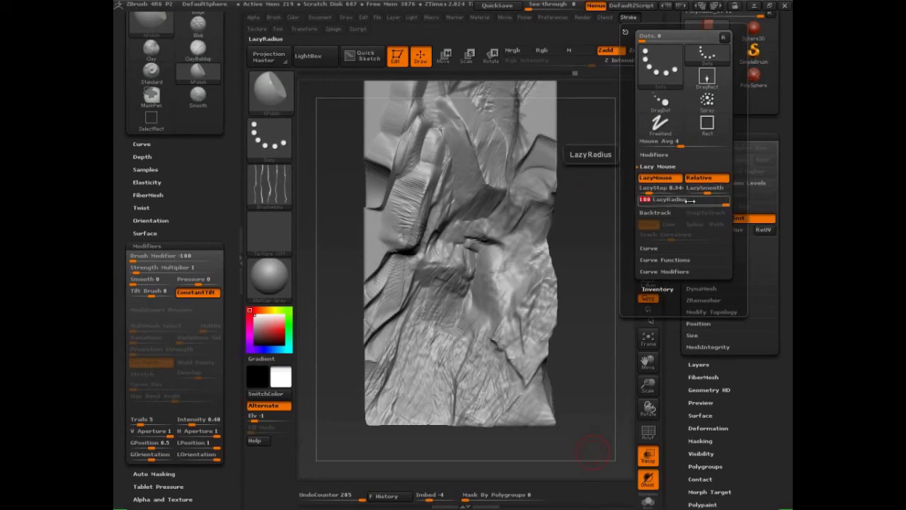
{"action": "left_click_drag", "start_coordinate": [733, 204], "coordinate": [713, 204]}
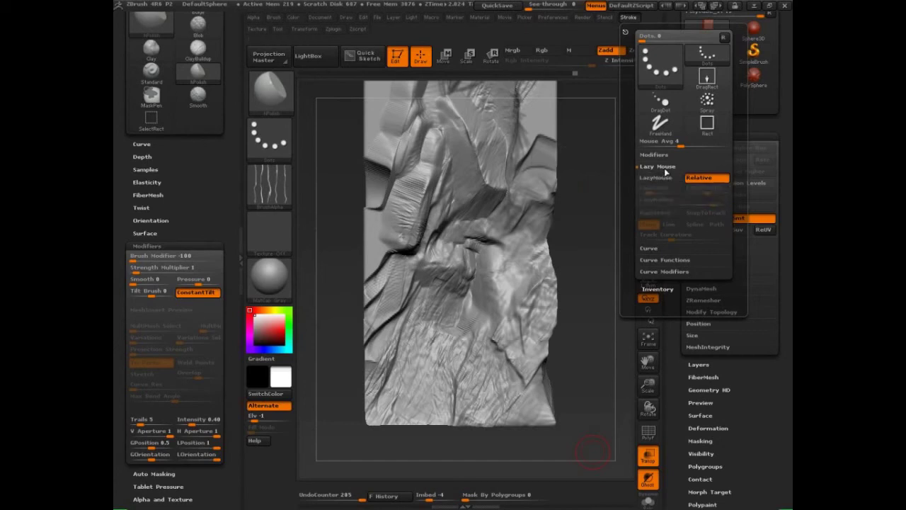
{"action": "left_click", "coordinate": [662, 167]}
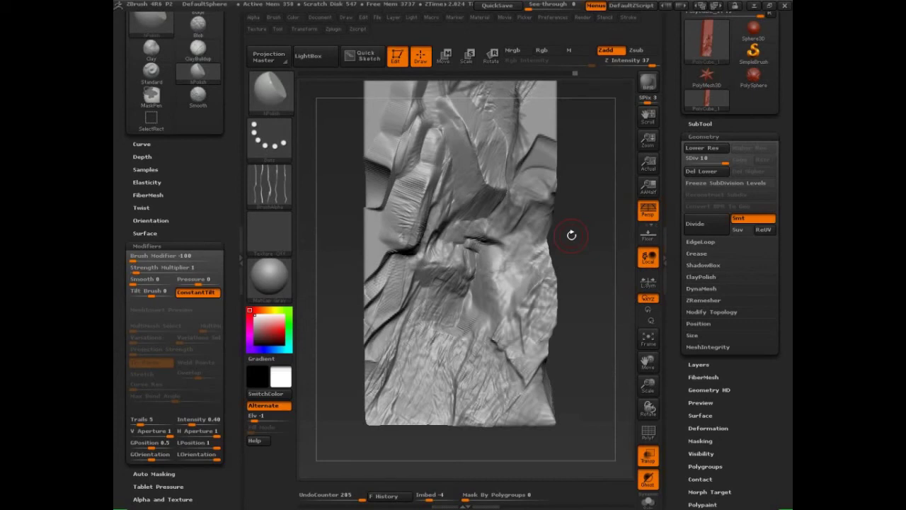
Step: Annotate the rock's upper half with a rough oval outline built from repeated short curved strokes and crossing lines
{"action": "key", "text": "ctrl+shift"}
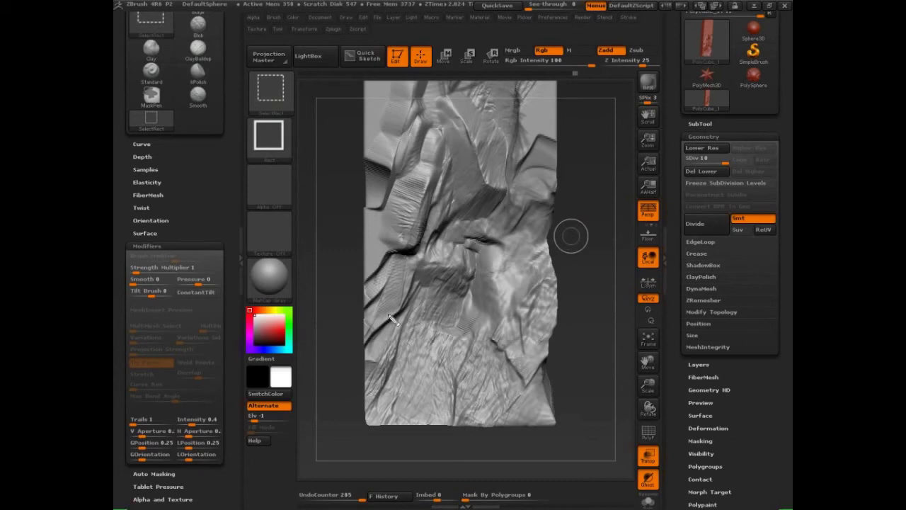
{"action": "left_click_drag", "start_coordinate": [411, 182], "coordinate": [398, 253]}
{"action": "left_click_drag", "start_coordinate": [386, 216], "coordinate": [441, 129]}
{"action": "left_click_drag", "start_coordinate": [428, 126], "coordinate": [388, 215]}
{"action": "mouse_move", "coordinate": [385, 147]}
{"action": "left_mouse_down"}
{"action": "mouse_move", "coordinate": [387, 215]}
{"action": "mouse_move", "coordinate": [399, 237]}
{"action": "left_mouse_up"}
{"action": "left_click_drag", "start_coordinate": [377, 191], "coordinate": [414, 262]}
{"action": "mouse_move", "coordinate": [394, 221]}
{"action": "left_mouse_down"}
{"action": "mouse_move", "coordinate": [420, 282]}
{"action": "mouse_move", "coordinate": [423, 315]}
{"action": "mouse_move", "coordinate": [471, 311]}
{"action": "mouse_move", "coordinate": [520, 245]}
{"action": "mouse_move", "coordinate": [517, 195]}
{"action": "mouse_move", "coordinate": [524, 253]}
{"action": "left_mouse_up"}
{"action": "mouse_move", "coordinate": [525, 252]}
{"action": "left_mouse_down"}
{"action": "mouse_move", "coordinate": [507, 177]}
{"action": "mouse_move", "coordinate": [514, 230]}
{"action": "left_mouse_up"}
{"action": "mouse_move", "coordinate": [487, 140]}
{"action": "left_mouse_down"}
{"action": "mouse_move", "coordinate": [530, 200]}
{"action": "mouse_move", "coordinate": [536, 192]}
{"action": "left_mouse_up"}
{"action": "left_click_drag", "start_coordinate": [545, 178], "coordinate": [532, 214]}
{"action": "mouse_move", "coordinate": [522, 149]}
{"action": "left_mouse_down"}
{"action": "mouse_move", "coordinate": [501, 139]}
{"action": "mouse_move", "coordinate": [408, 155]}
{"action": "left_mouse_up"}
{"action": "left_click_drag", "start_coordinate": [505, 176], "coordinate": [460, 201]}
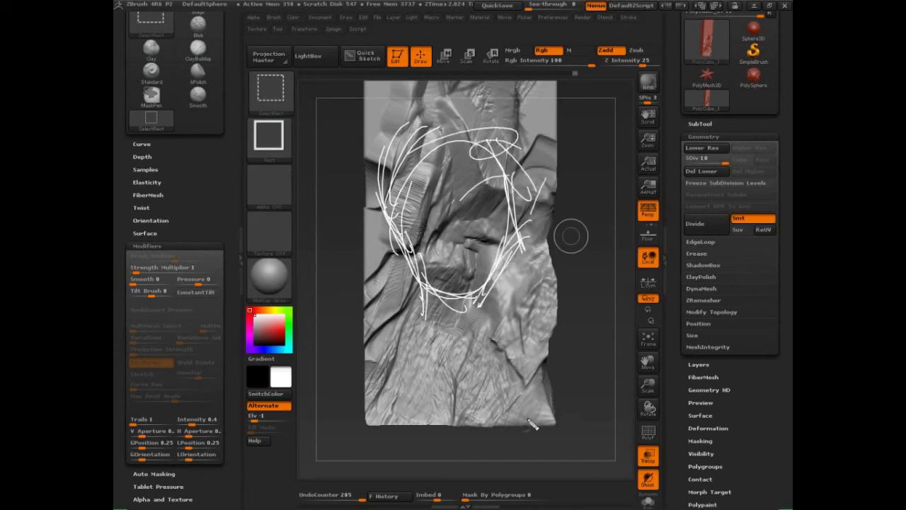
Step: Annotate a large side-view head profile around the rock, with inner looping curves and long sweeping strokes behind the head
{"action": "left_click_drag", "start_coordinate": [602, 338], "coordinate": [583, 385]}
{"action": "mouse_move", "coordinate": [368, 218]}
{"action": "left_mouse_down"}
{"action": "mouse_move", "coordinate": [350, 283]}
{"action": "mouse_move", "coordinate": [361, 351]}
{"action": "mouse_move", "coordinate": [333, 388]}
{"action": "mouse_move", "coordinate": [337, 409]}
{"action": "mouse_move", "coordinate": [361, 421]}
{"action": "mouse_move", "coordinate": [356, 433]}
{"action": "mouse_move", "coordinate": [390, 486]}
{"action": "mouse_move", "coordinate": [446, 504]}
{"action": "mouse_move", "coordinate": [610, 283]}
{"action": "left_mouse_up"}
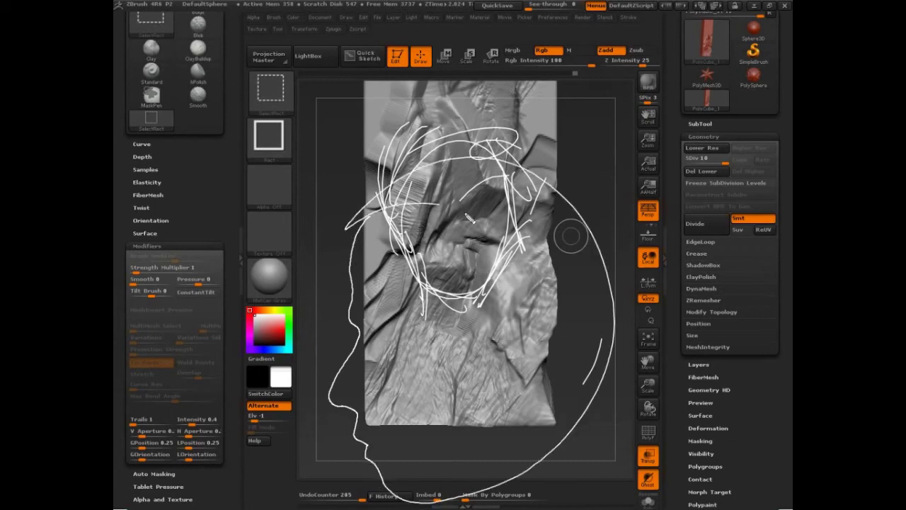
{"action": "mouse_move", "coordinate": [388, 327]}
{"action": "left_mouse_down"}
{"action": "mouse_move", "coordinate": [396, 343]}
{"action": "mouse_move", "coordinate": [421, 333]}
{"action": "mouse_move", "coordinate": [434, 352]}
{"action": "mouse_move", "coordinate": [432, 435]}
{"action": "mouse_move", "coordinate": [413, 437]}
{"action": "mouse_move", "coordinate": [557, 337]}
{"action": "mouse_move", "coordinate": [437, 379]}
{"action": "left_mouse_up"}
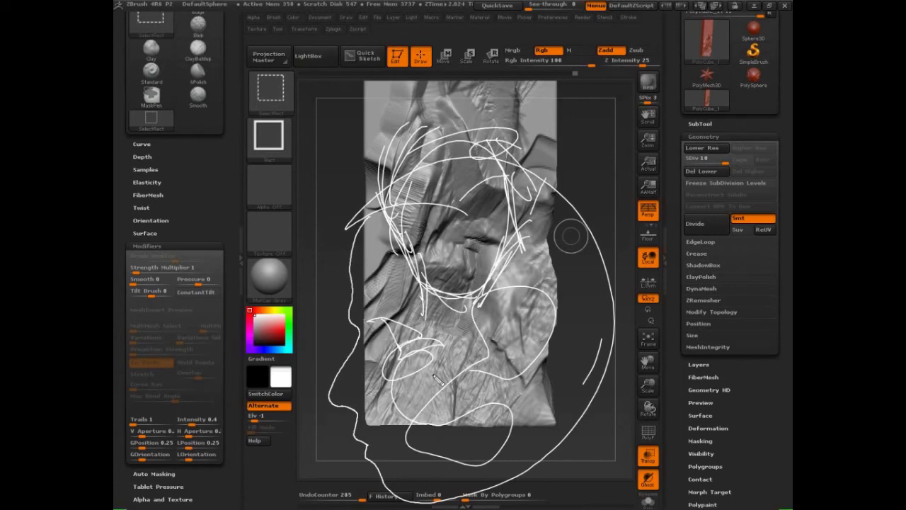
{"action": "mouse_move", "coordinate": [500, 172]}
{"action": "left_mouse_down"}
{"action": "mouse_move", "coordinate": [611, 333]}
{"action": "mouse_move", "coordinate": [584, 391]}
{"action": "left_mouse_up"}
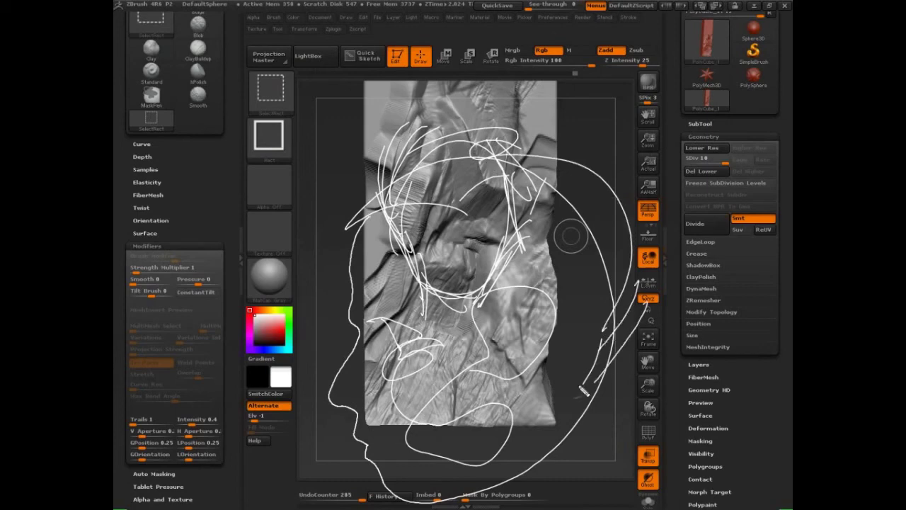
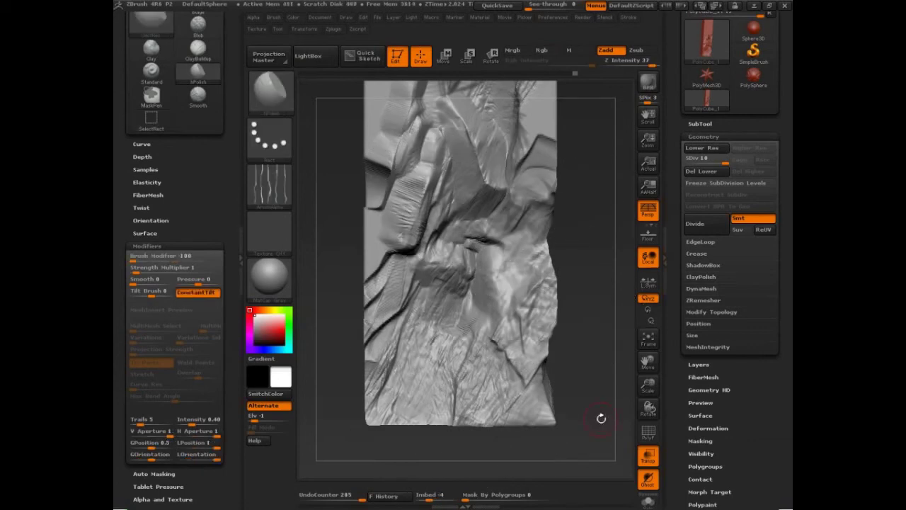
Step: Close the brush's modifier settings, show its depth settings and turn off Depth Mask
{"action": "left_click", "coordinate": [147, 245]}
{"action": "left_click", "coordinate": [142, 157]}
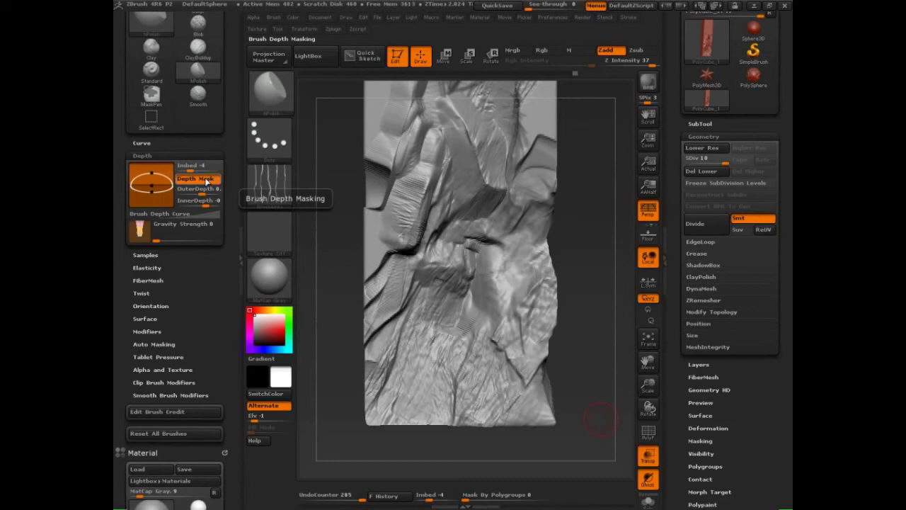
{"action": "mouse_move", "coordinate": [602, 354]}
{"action": "left_mouse_down"}
{"action": "mouse_move", "coordinate": [602, 312]}
{"action": "mouse_move", "coordinate": [619, 340]}
{"action": "left_mouse_up"}
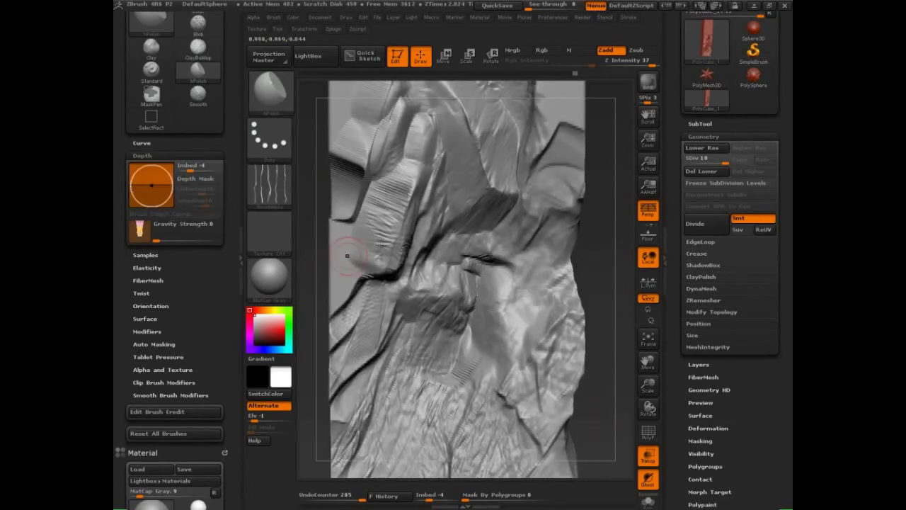
Step: Enlarge the hPolish brush, try a stroke on the rock's upper face and undo it
{"action": "key", "text": "s"}
{"action": "left_click_drag", "start_coordinate": [430, 202], "coordinate": [443, 202]}
{"action": "mouse_move", "coordinate": [419, 141]}
{"action": "left_mouse_down"}
{"action": "mouse_move", "coordinate": [398, 200]}
{"action": "mouse_move", "coordinate": [414, 153]}
{"action": "mouse_move", "coordinate": [418, 167]}
{"action": "left_mouse_up"}
{"action": "key", "text": "ctrl+z"}
Step: Set the brush alpha to Alpha Off and flatten the rock's upper middle area with a large polish stroke
{"action": "left_click", "coordinate": [270, 185]}
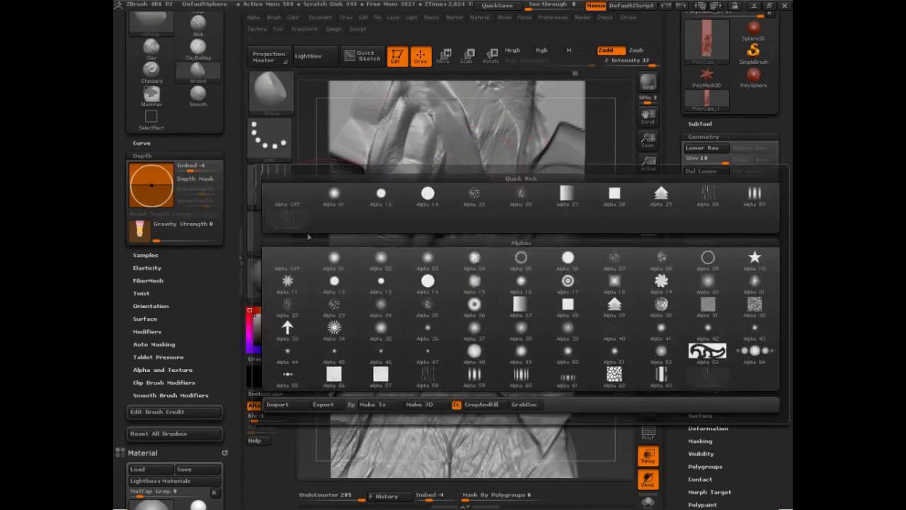
{"action": "left_click", "coordinate": [287, 197]}
{"action": "mouse_move", "coordinate": [420, 217]}
{"action": "left_mouse_down"}
{"action": "mouse_move", "coordinate": [431, 182]}
{"action": "mouse_move", "coordinate": [422, 167]}
{"action": "mouse_move", "coordinate": [453, 174]}
{"action": "mouse_move", "coordinate": [444, 161]}
{"action": "mouse_move", "coordinate": [453, 166]}
{"action": "mouse_move", "coordinate": [449, 185]}
{"action": "mouse_move", "coordinate": [461, 201]}
{"action": "left_mouse_up"}
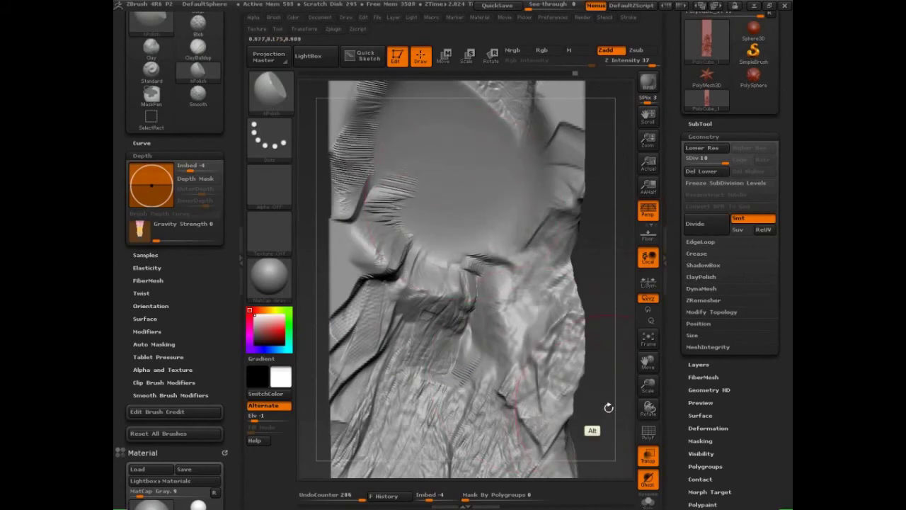
Step: Leave a snapshot of the flattened slab on the canvas, undo the flattening stroke on the model and turn Depth Mask on
{"action": "mouse_move", "coordinate": [607, 408]}
{"action": "left_mouse_down", "text": "alt"}
{"action": "mouse_move", "coordinate": [587, 368]}
{"action": "mouse_move", "coordinate": [492, 395]}
{"action": "left_mouse_up", "text": "alt"}
{"action": "mouse_move", "coordinate": [421, 423]}
{"action": "left_mouse_down", "text": "alt"}
{"action": "mouse_move", "coordinate": [600, 413]}
{"action": "mouse_move", "coordinate": [587, 427]}
{"action": "mouse_move", "coordinate": [602, 420]}
{"action": "mouse_move", "coordinate": [590, 429]}
{"action": "mouse_move", "coordinate": [626, 431]}
{"action": "left_mouse_up", "text": "alt"}
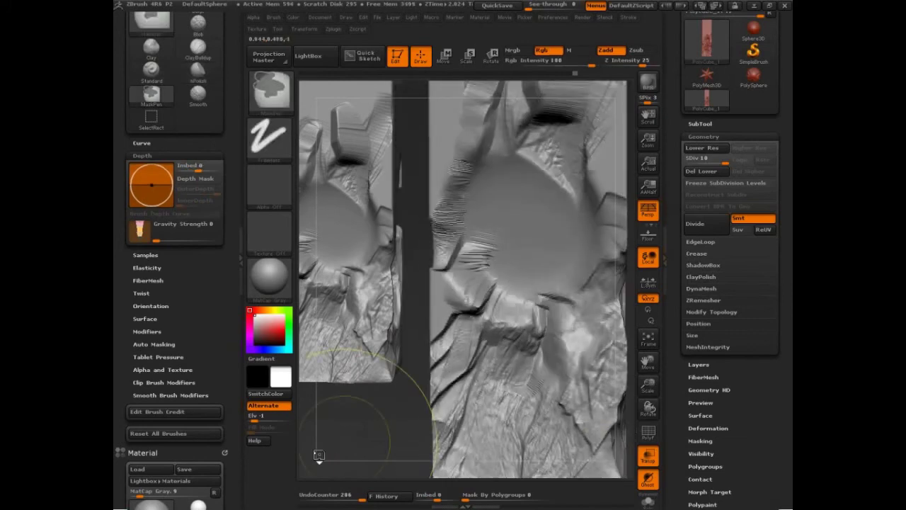
{"action": "key", "text": "ctrl+z"}
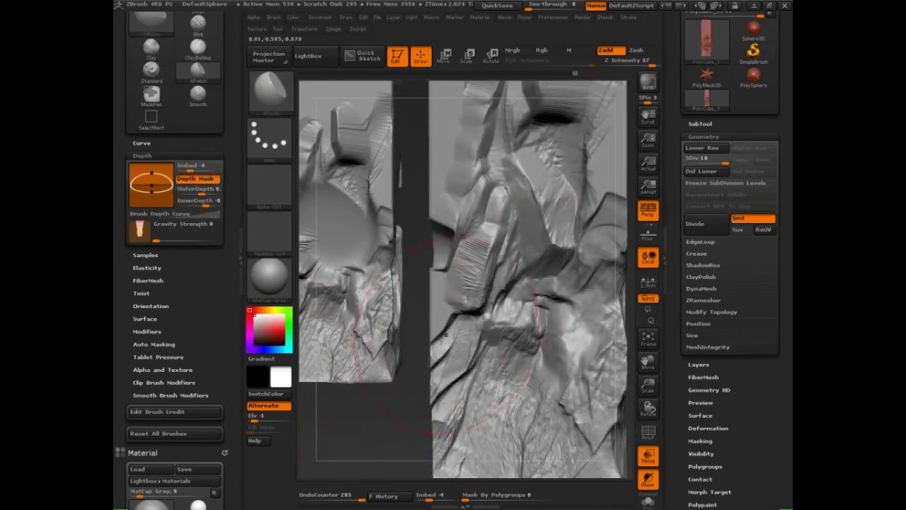
Step: Polish the slab's middle area with the depth-masked brush and place the model beside the snapshot for comparison
{"action": "mouse_move", "coordinate": [447, 334]}
{"action": "left_mouse_down"}
{"action": "mouse_move", "coordinate": [475, 368]}
{"action": "mouse_move", "coordinate": [524, 304]}
{"action": "mouse_move", "coordinate": [496, 262]}
{"action": "mouse_move", "coordinate": [526, 242]}
{"action": "left_mouse_up"}
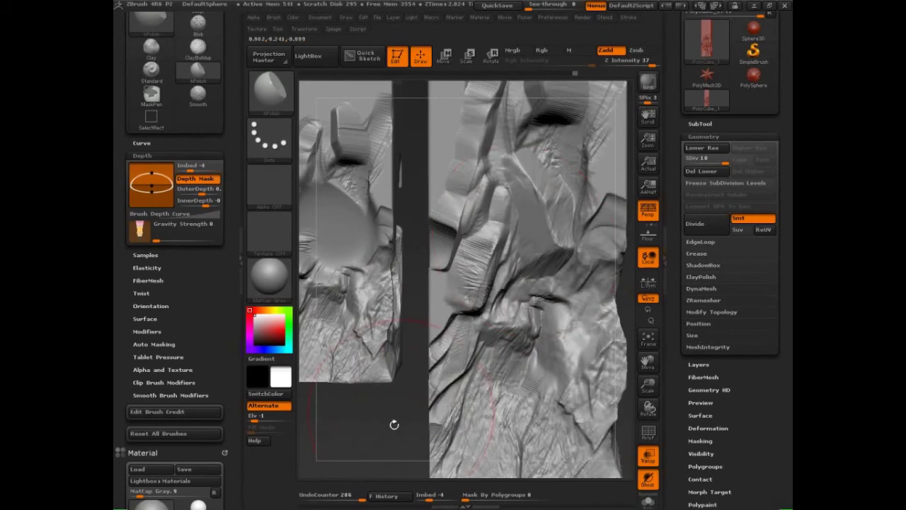
{"action": "left_click_drag", "start_coordinate": [395, 424], "coordinate": [402, 432]}
{"action": "mouse_move", "coordinate": [460, 276]}
{"action": "left_mouse_down"}
{"action": "mouse_move", "coordinate": [524, 241]}
{"action": "mouse_move", "coordinate": [482, 248]}
{"action": "mouse_move", "coordinate": [524, 234]}
{"action": "mouse_move", "coordinate": [503, 253]}
{"action": "mouse_move", "coordinate": [525, 247]}
{"action": "left_mouse_up"}
{"action": "mouse_move", "coordinate": [393, 414]}
{"action": "left_mouse_down"}
{"action": "mouse_move", "coordinate": [366, 418]}
{"action": "mouse_move", "coordinate": [383, 414]}
{"action": "mouse_move", "coordinate": [369, 441]}
{"action": "mouse_move", "coordinate": [376, 437]}
{"action": "mouse_move", "coordinate": [364, 431]}
{"action": "mouse_move", "coordinate": [508, 419]}
{"action": "left_mouse_up"}
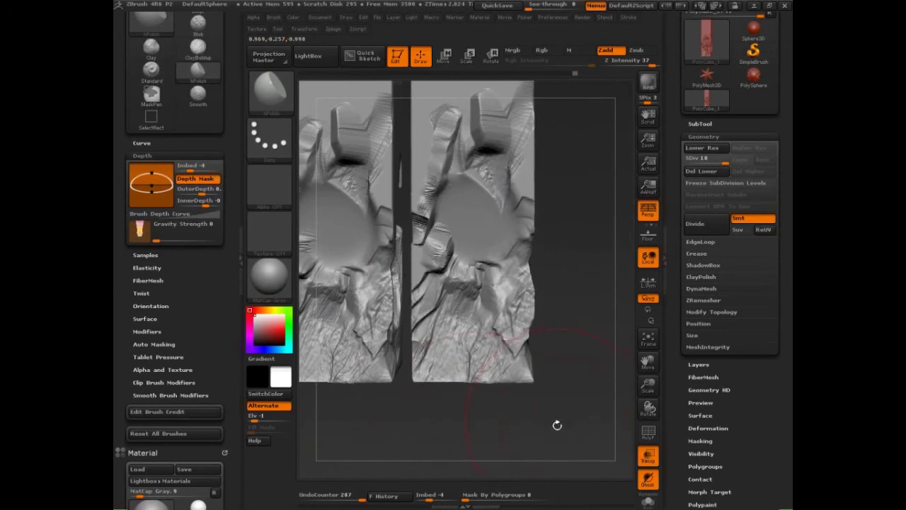
Step: Annotate the depth range over the brush depth preview and the rock's outer edge, and undo the last polish stroke
{"action": "key", "text": "ctrl+shift"}
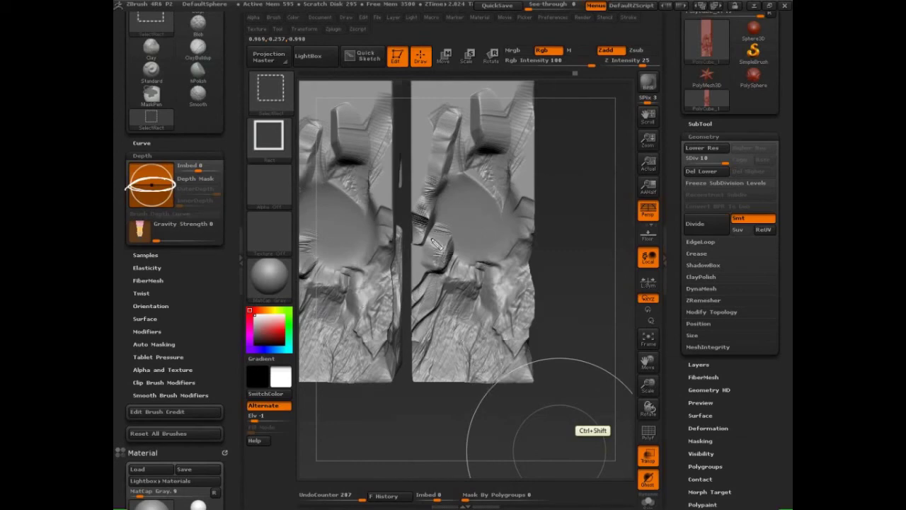
{"action": "mouse_move", "coordinate": [427, 241]}
{"action": "left_mouse_down"}
{"action": "mouse_move", "coordinate": [447, 245]}
{"action": "mouse_move", "coordinate": [421, 265]}
{"action": "mouse_move", "coordinate": [424, 221]}
{"action": "mouse_move", "coordinate": [412, 214]}
{"action": "left_mouse_up"}
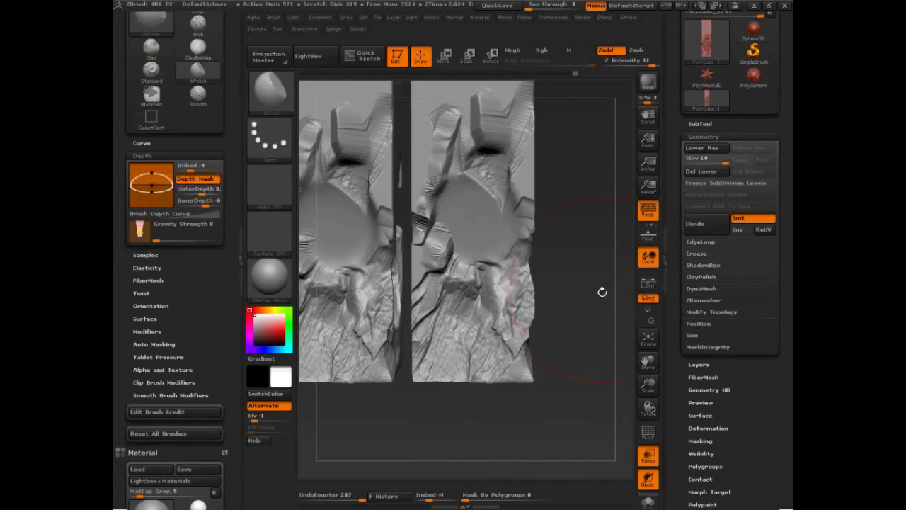
{"action": "key", "text": "ctrl+z"}
Step: Reduce the depth mask's outer depth to a thin disc and try polish strokes on the rock's central face
{"action": "left_click_drag", "start_coordinate": [151, 169], "coordinate": [151, 184]}
{"action": "mouse_move", "coordinate": [474, 214]}
{"action": "left_mouse_down"}
{"action": "mouse_move", "coordinate": [473, 189]}
{"action": "mouse_move", "coordinate": [486, 238]}
{"action": "mouse_move", "coordinate": [504, 225]}
{"action": "mouse_move", "coordinate": [478, 214]}
{"action": "mouse_move", "coordinate": [500, 185]}
{"action": "mouse_move", "coordinate": [484, 177]}
{"action": "mouse_move", "coordinate": [462, 214]}
{"action": "mouse_move", "coordinate": [461, 245]}
{"action": "left_mouse_up"}
{"action": "mouse_move", "coordinate": [566, 311]}
{"action": "left_mouse_down"}
{"action": "mouse_move", "coordinate": [576, 265]}
{"action": "mouse_move", "coordinate": [603, 283]}
{"action": "mouse_move", "coordinate": [581, 274]}
{"action": "left_mouse_up"}
{"action": "key", "text": "ctrl+z"}
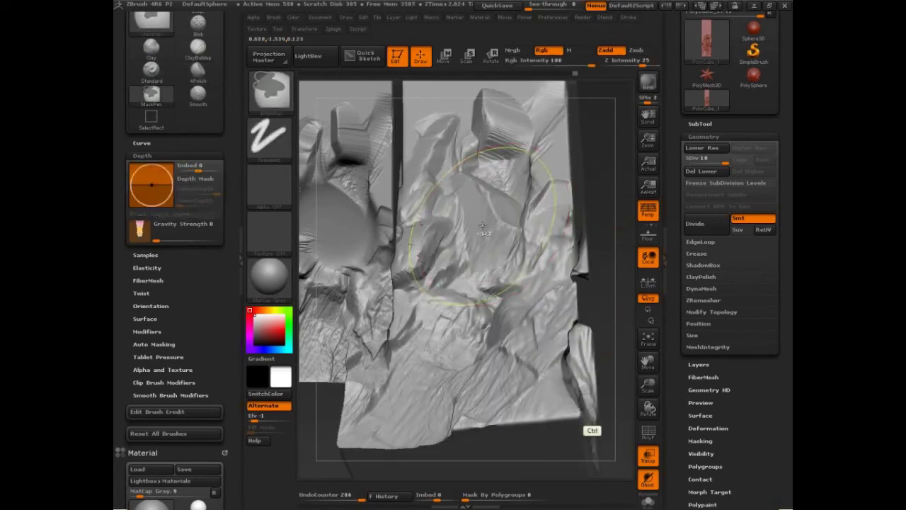
{"action": "mouse_move", "coordinate": [481, 225]}
{"action": "left_mouse_down"}
{"action": "mouse_move", "coordinate": [467, 245]}
{"action": "mouse_move", "coordinate": [460, 237]}
{"action": "mouse_move", "coordinate": [488, 233]}
{"action": "mouse_move", "coordinate": [470, 227]}
{"action": "mouse_move", "coordinate": [474, 212]}
{"action": "mouse_move", "coordinate": [486, 241]}
{"action": "mouse_move", "coordinate": [496, 233]}
{"action": "left_mouse_up"}
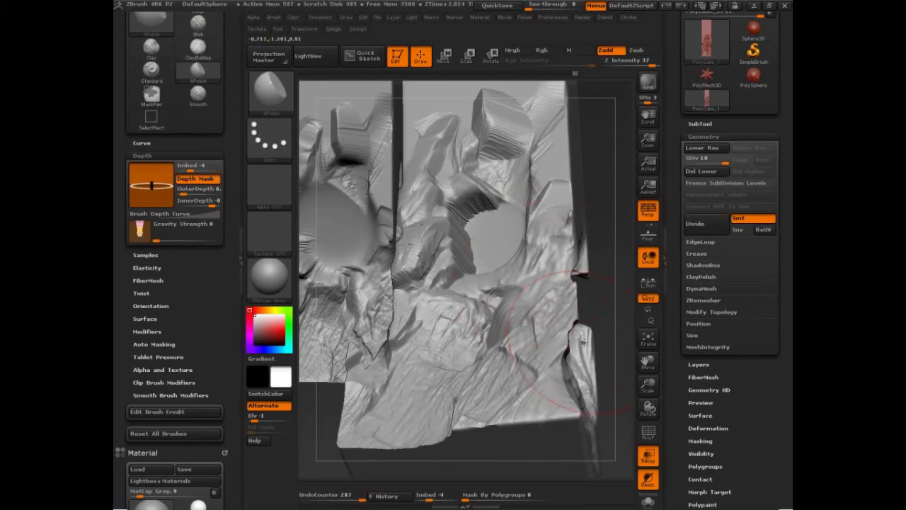
Step: Annotate the polished hollow with a thin depth disc, a surrounding brush circle and a red arrow
{"action": "key", "text": "ctrl+shift"}
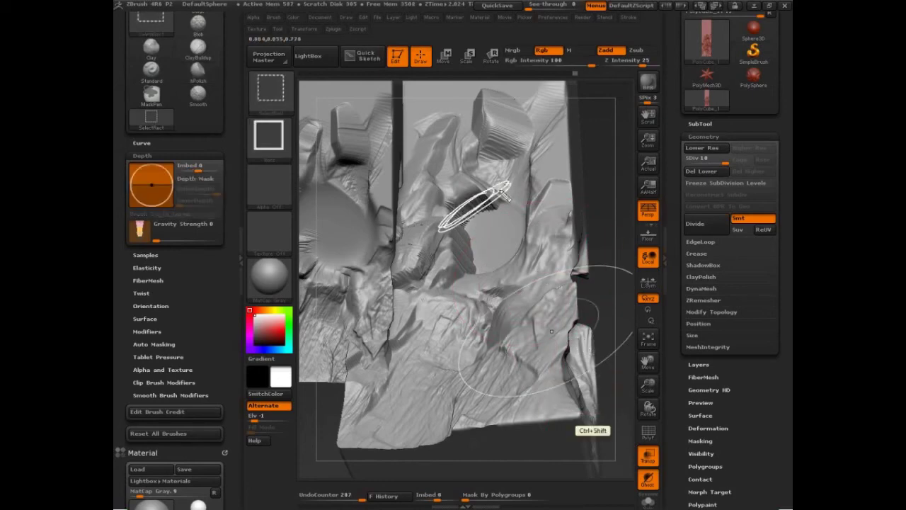
{"action": "mouse_move", "coordinate": [434, 186]}
{"action": "left_mouse_down"}
{"action": "mouse_move", "coordinate": [459, 255]}
{"action": "mouse_move", "coordinate": [495, 263]}
{"action": "mouse_move", "coordinate": [501, 206]}
{"action": "mouse_move", "coordinate": [465, 189]}
{"action": "mouse_move", "coordinate": [457, 168]}
{"action": "mouse_move", "coordinate": [464, 184]}
{"action": "left_mouse_up"}
{"action": "left_click_drag", "start_coordinate": [454, 178], "coordinate": [467, 172]}
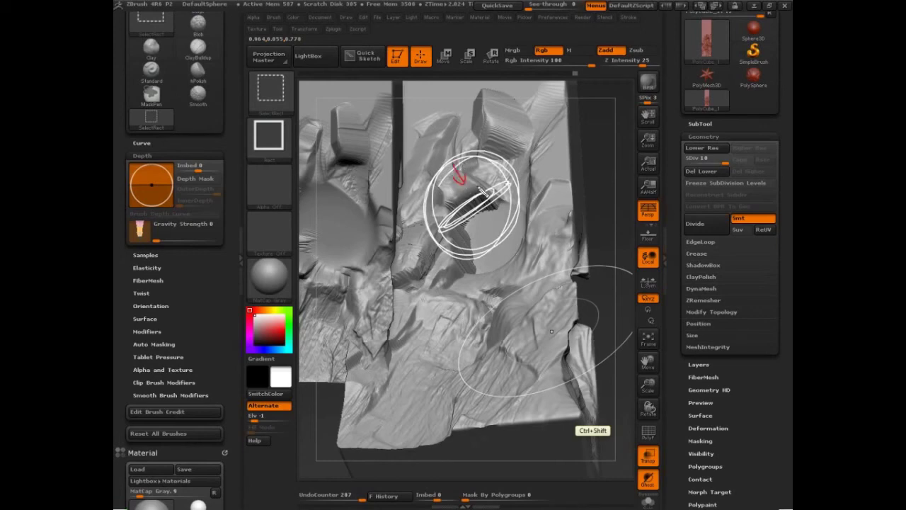
{"action": "mouse_move", "coordinate": [499, 238]}
{"action": "left_mouse_down"}
{"action": "mouse_move", "coordinate": [487, 222]}
{"action": "mouse_move", "coordinate": [496, 227]}
{"action": "left_mouse_up"}
{"action": "mouse_move", "coordinate": [509, 183]}
{"action": "left_mouse_down"}
{"action": "mouse_move", "coordinate": [439, 233]}
{"action": "mouse_move", "coordinate": [517, 187]}
{"action": "left_mouse_up"}
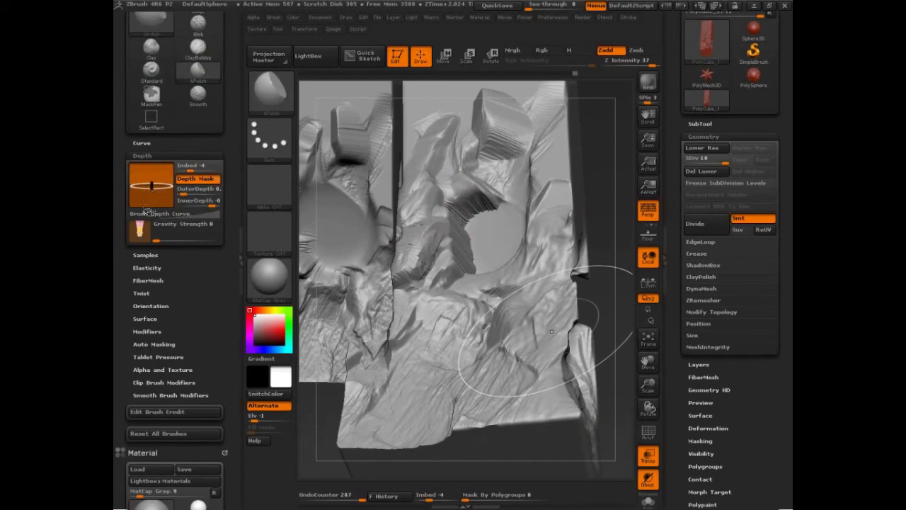
Step: Undo the last polish stroke and lower the brush placement to an Imbed of -32
{"action": "left_click_drag", "start_coordinate": [608, 315], "coordinate": [624, 317]}
{"action": "key", "text": "ctrl+z"}
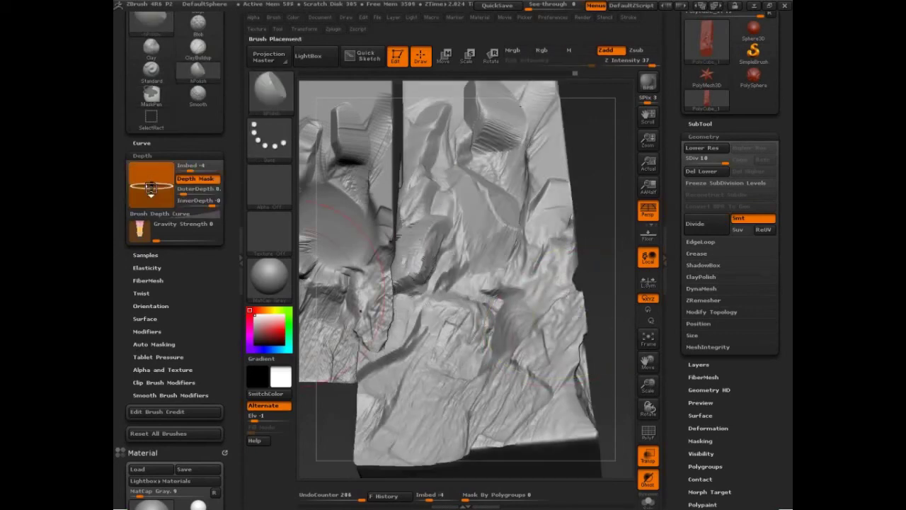
{"action": "left_click_drag", "start_coordinate": [150, 186], "coordinate": [151, 191]}
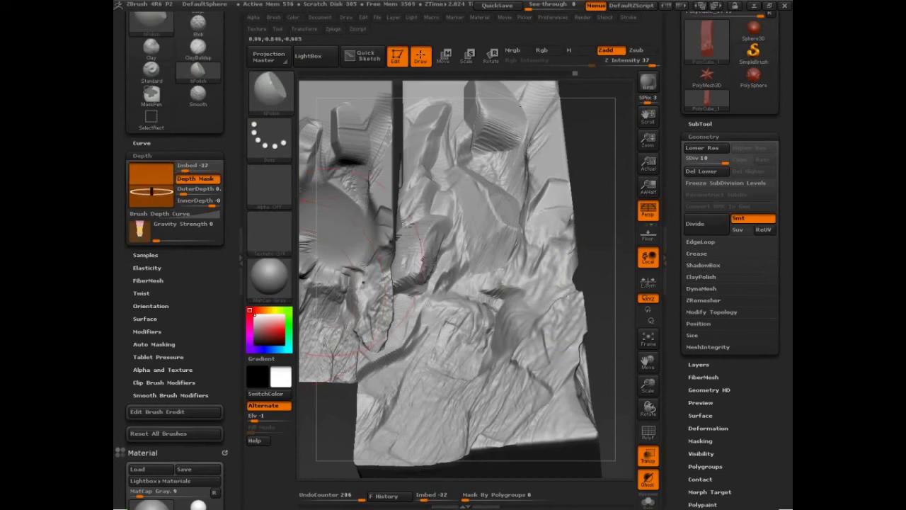
{"action": "left_click_drag", "start_coordinate": [600, 234], "coordinate": [596, 260]}
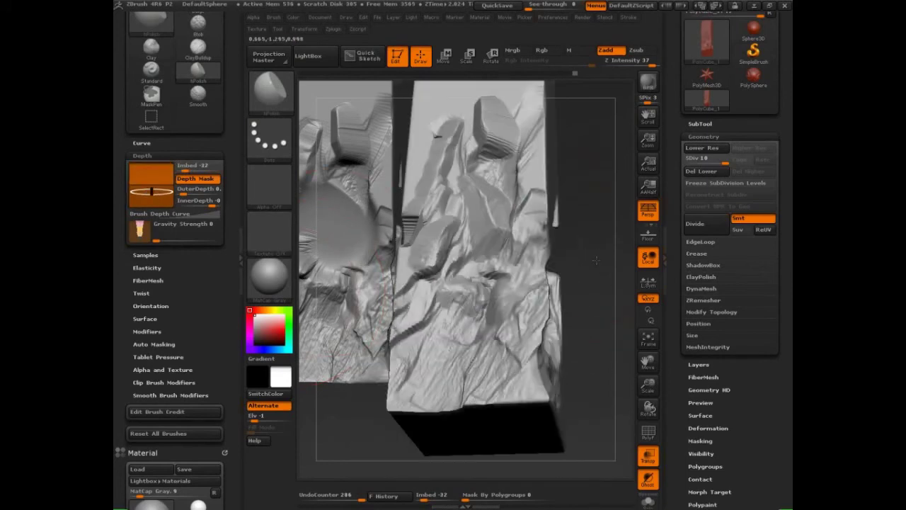
Step: Clear the leftover snapshot from the canvas and redraw only the active slab
{"action": "key", "text": "ctrl+n"}
{"action": "left_click_drag", "start_coordinate": [584, 421], "coordinate": [560, 450], "text": "alt"}
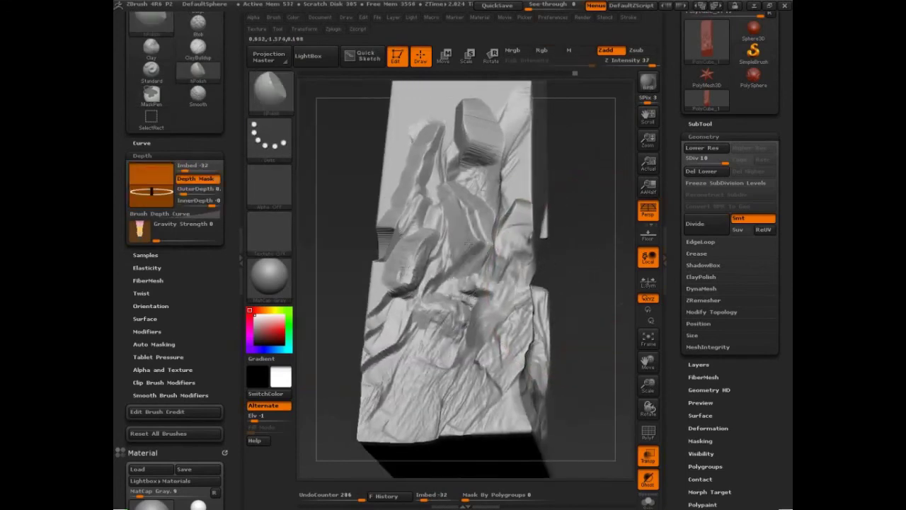
{"action": "mouse_move", "coordinate": [559, 247]}
{"action": "left_mouse_down"}
{"action": "mouse_move", "coordinate": [591, 429]}
{"action": "mouse_move", "coordinate": [587, 259]}
{"action": "left_mouse_up"}
Step: Annotate the central rock face with a red sample mark, a red curved path and green surface marks, and clear the annotations
{"action": "key", "text": "ctrl+shift"}
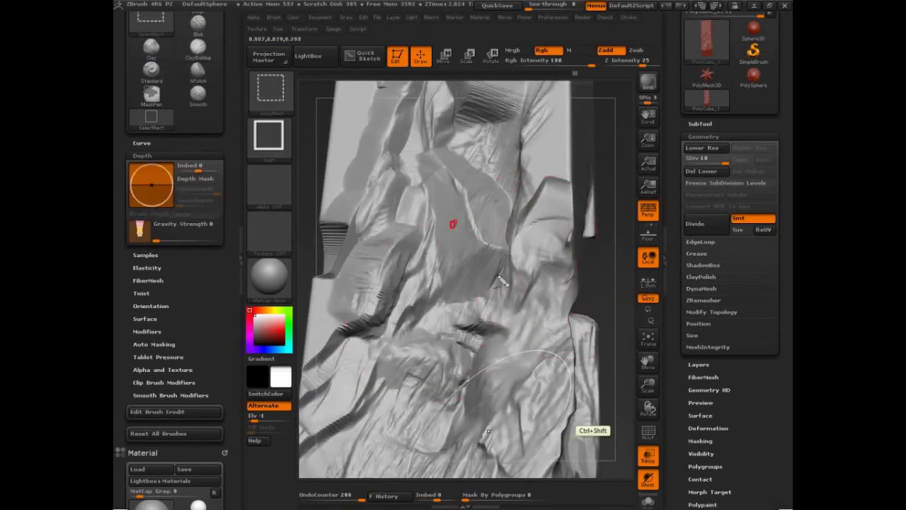
{"action": "left_click_drag", "start_coordinate": [470, 169], "coordinate": [491, 272], "text": "ctrl+shift"}
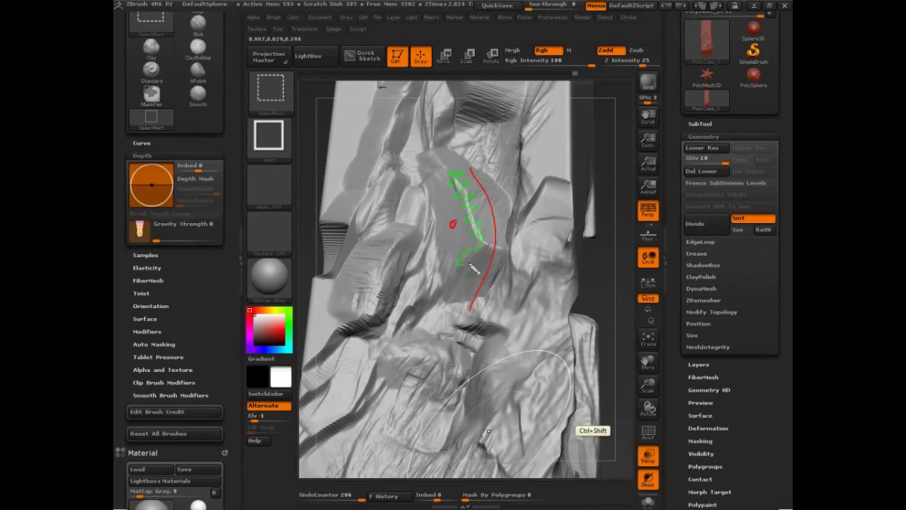
{"action": "left_click_drag", "start_coordinate": [471, 266], "coordinate": [447, 300]}
{"action": "key", "text": "Escape"}
Step: Polish the central rock face with the deeply embedded, depth-masked brush
{"action": "mouse_move", "coordinate": [449, 229]}
{"action": "left_mouse_down"}
{"action": "mouse_move", "coordinate": [479, 237]}
{"action": "mouse_move", "coordinate": [491, 215]}
{"action": "mouse_move", "coordinate": [507, 227]}
{"action": "mouse_move", "coordinate": [453, 224]}
{"action": "left_mouse_up"}
{"action": "key", "text": "ctrl+z"}
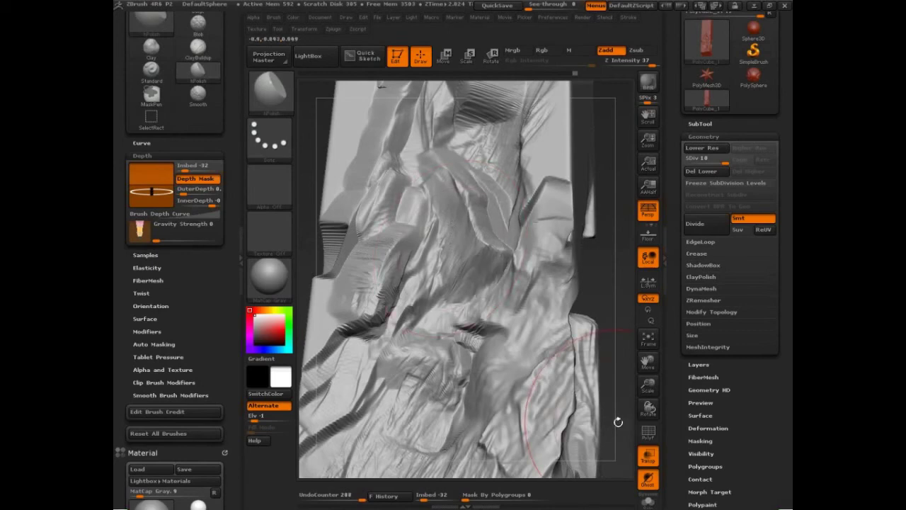
Step: Undo the last polish stroke and repolish the central rock face with the brush Imbed lowered to -60
{"action": "key", "text": "ctrl+shift"}
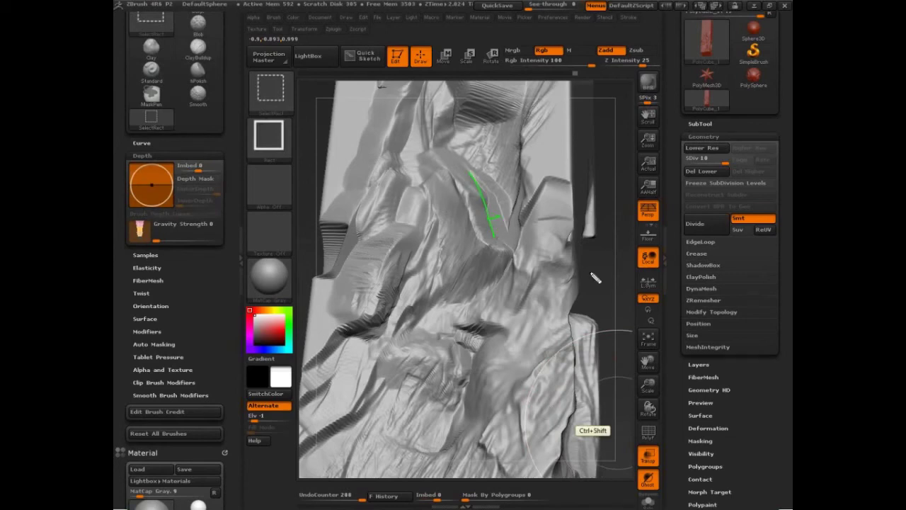
{"action": "mouse_move", "coordinate": [592, 277]}
{"action": "left_mouse_down"}
{"action": "mouse_move", "coordinate": [603, 279]}
{"action": "mouse_move", "coordinate": [592, 279]}
{"action": "left_mouse_up"}
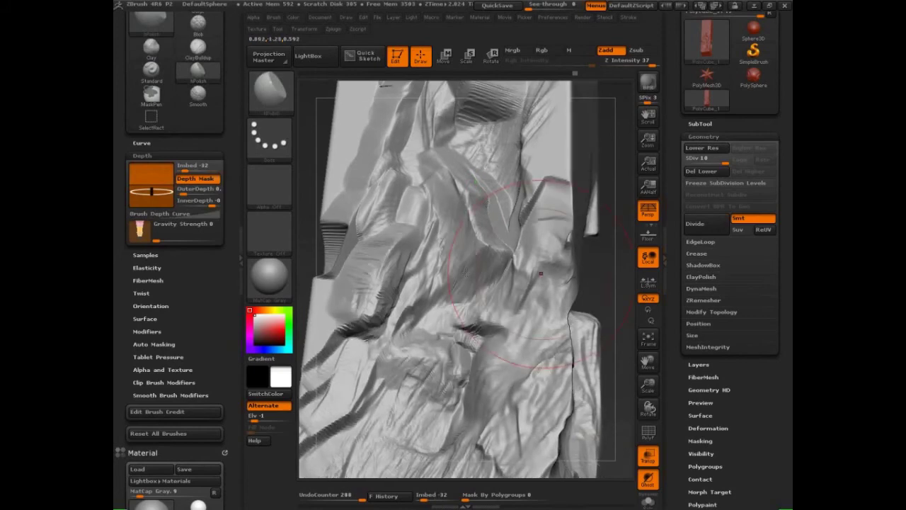
{"action": "left_click_drag", "start_coordinate": [150, 193], "coordinate": [151, 198]}
{"action": "key", "text": "ctrl+z"}
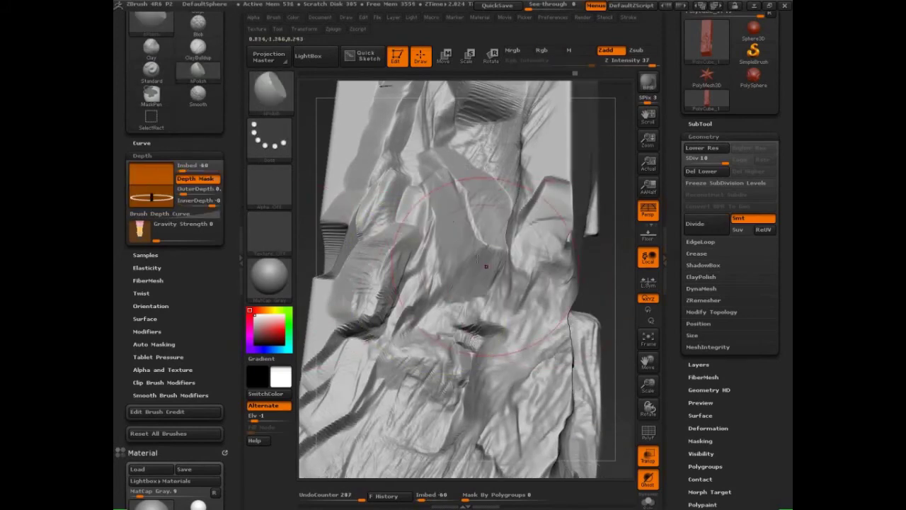
{"action": "left_click_drag", "start_coordinate": [449, 233], "coordinate": [470, 250]}
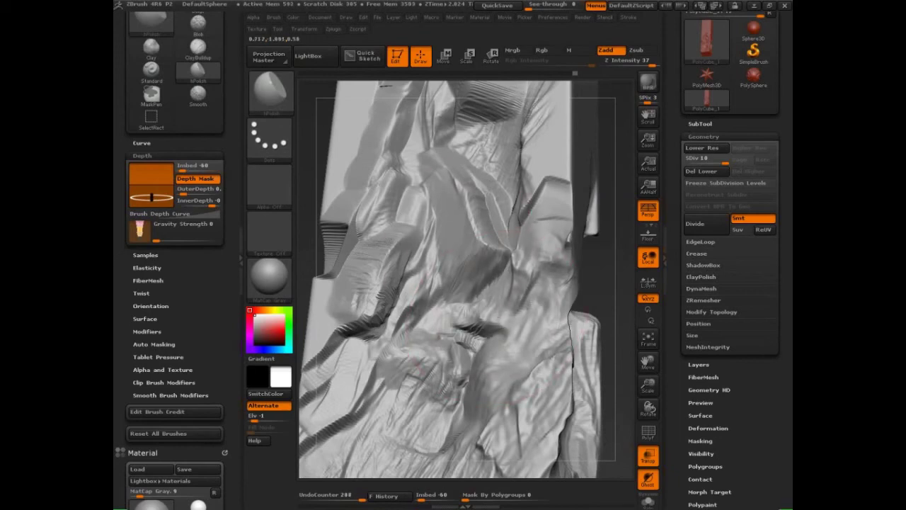
Step: Polish the middle of the rock slab with the deeply embedded hPolish brush, flattening the faces around the central ledge
{"action": "mouse_move", "coordinate": [615, 293]}
{"action": "left_mouse_down"}
{"action": "mouse_move", "coordinate": [590, 284]}
{"action": "mouse_move", "coordinate": [603, 317]}
{"action": "mouse_move", "coordinate": [496, 234]}
{"action": "mouse_move", "coordinate": [486, 248]}
{"action": "mouse_move", "coordinate": [470, 235]}
{"action": "mouse_move", "coordinate": [477, 246]}
{"action": "left_mouse_up"}
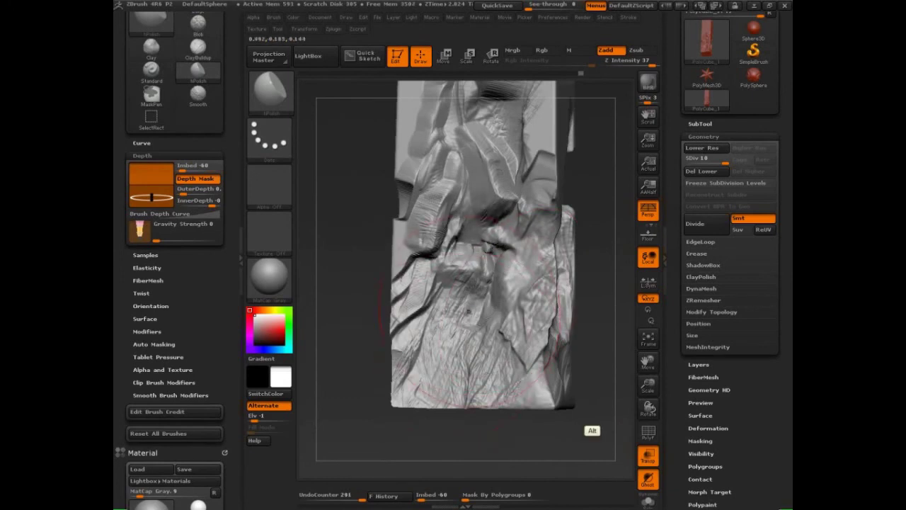
{"action": "mouse_move", "coordinate": [462, 285]}
{"action": "left_mouse_down", "text": "alt"}
{"action": "mouse_move", "coordinate": [473, 322]}
{"action": "mouse_move", "coordinate": [453, 311]}
{"action": "mouse_move", "coordinate": [464, 315]}
{"action": "mouse_move", "coordinate": [464, 294]}
{"action": "left_mouse_up", "text": "alt"}
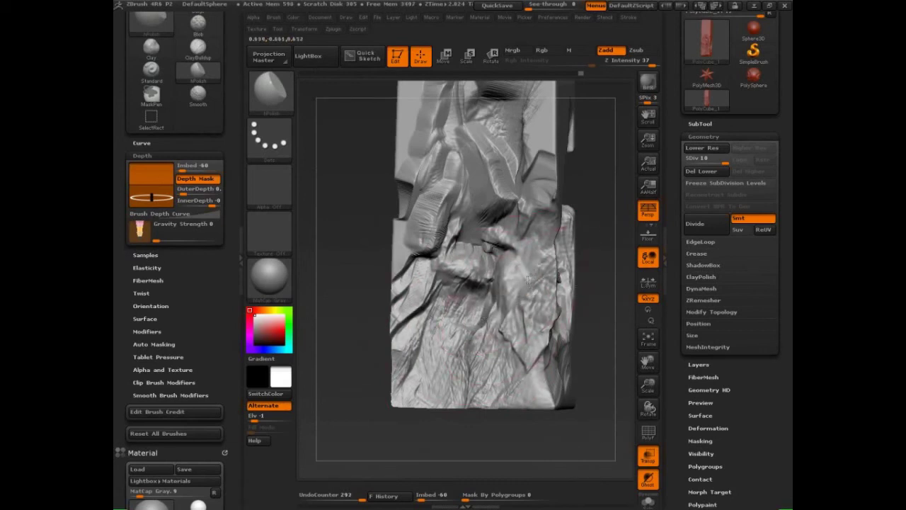
{"action": "mouse_move", "coordinate": [485, 225]}
{"action": "left_mouse_down"}
{"action": "mouse_move", "coordinate": [501, 214]}
{"action": "mouse_move", "coordinate": [498, 195]}
{"action": "left_mouse_up"}
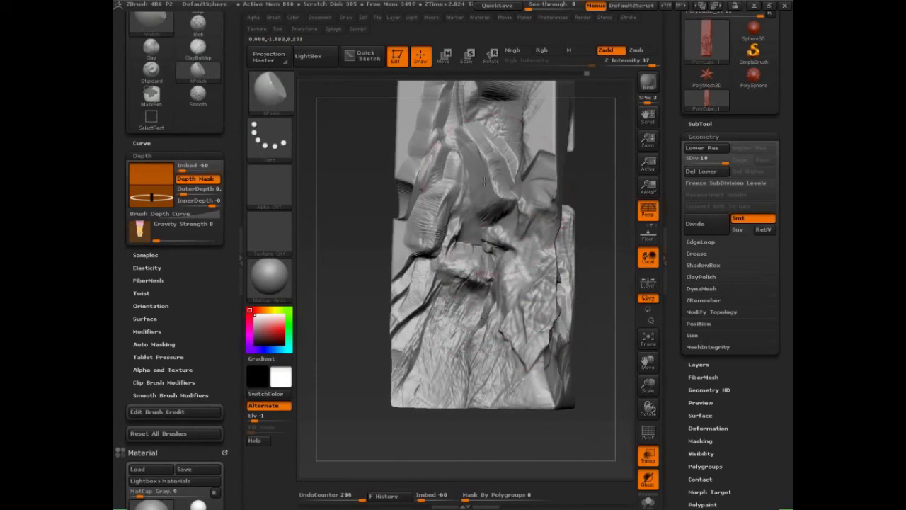
{"action": "left_click_drag", "start_coordinate": [617, 199], "coordinate": [616, 150]}
{"action": "left_click_drag", "start_coordinate": [476, 225], "coordinate": [473, 192]}
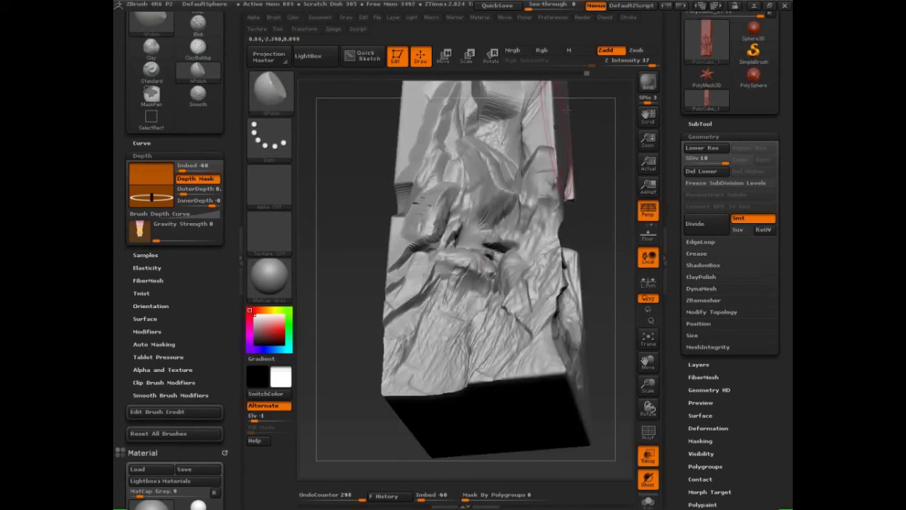
Step: Set the picker orientation to Once Ori and polish angular facets into the slab's central ridge and upper-left ridges
{"action": "left_click", "coordinate": [527, 20]}
{"action": "left_click", "coordinate": [601, 72]}
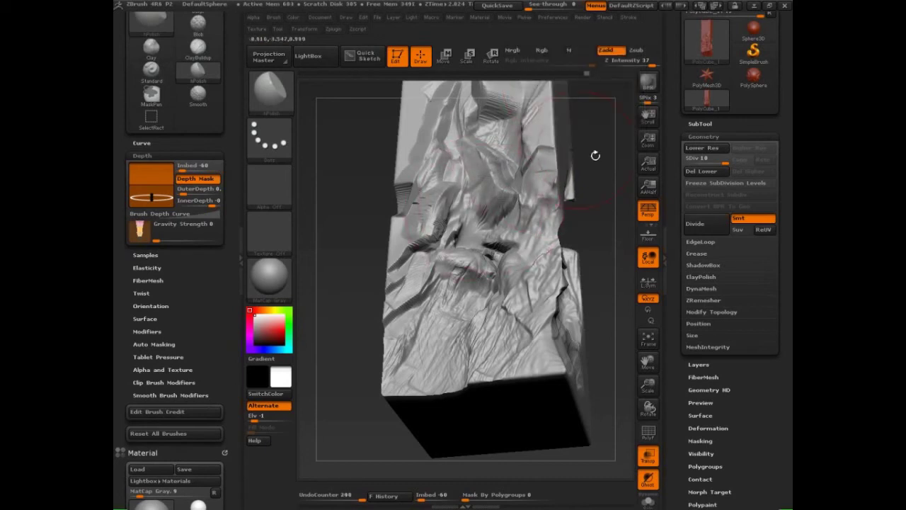
{"action": "left_click_drag", "start_coordinate": [595, 154], "coordinate": [589, 454]}
{"action": "left_click_drag", "start_coordinate": [581, 219], "coordinate": [574, 217]}
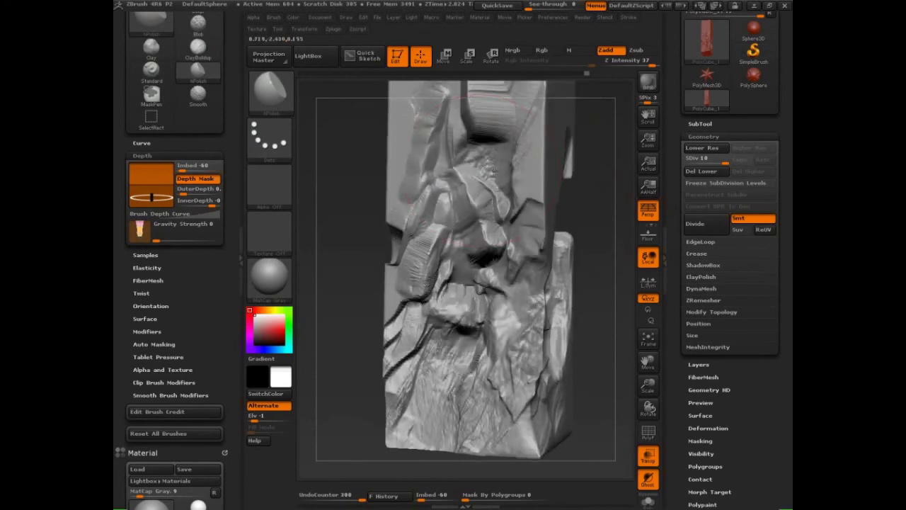
{"action": "left_click_drag", "start_coordinate": [480, 168], "coordinate": [498, 159]}
{"action": "left_click_drag", "start_coordinate": [435, 134], "coordinate": [424, 178]}
{"action": "mouse_move", "coordinate": [419, 129]}
{"action": "left_mouse_down"}
{"action": "mouse_move", "coordinate": [401, 205]}
{"action": "mouse_move", "coordinate": [406, 221]}
{"action": "left_mouse_up"}
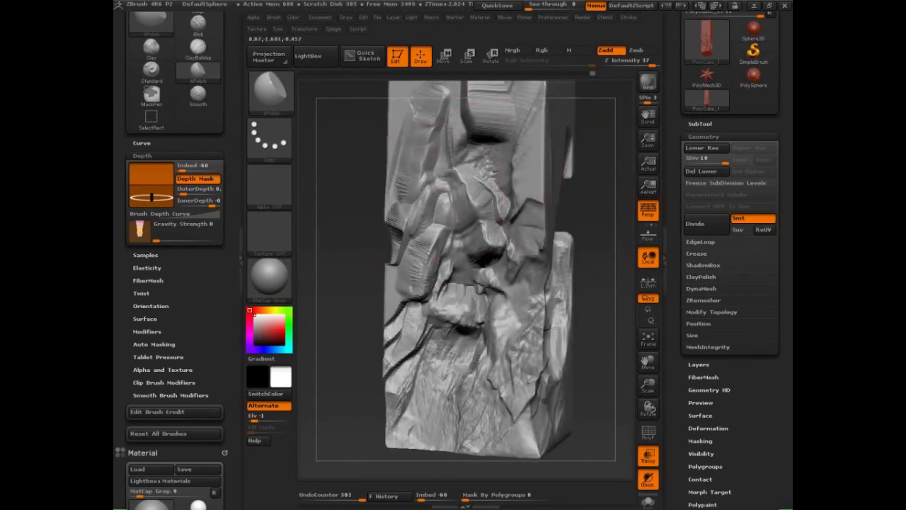
Step: Polish the lower-left ledges and cut flat facets into the lower front face below the central overhang
{"action": "mouse_move", "coordinate": [426, 300]}
{"action": "left_mouse_down"}
{"action": "mouse_move", "coordinate": [405, 319]}
{"action": "mouse_move", "coordinate": [401, 370]}
{"action": "left_mouse_up"}
{"action": "left_click_drag", "start_coordinate": [423, 331], "coordinate": [391, 379]}
{"action": "left_click_drag", "start_coordinate": [520, 368], "coordinate": [516, 402]}
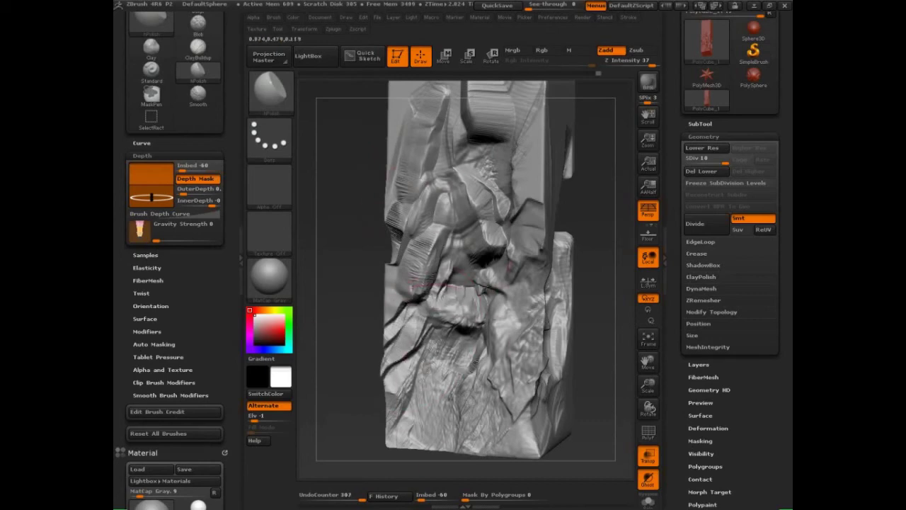
{"action": "mouse_move", "coordinate": [587, 389]}
{"action": "left_mouse_down", "text": "alt"}
{"action": "mouse_move", "coordinate": [586, 303]}
{"action": "mouse_move", "coordinate": [634, 306]}
{"action": "left_mouse_up", "text": "alt"}
{"action": "mouse_move", "coordinate": [471, 306]}
{"action": "left_mouse_down"}
{"action": "mouse_move", "coordinate": [452, 340]}
{"action": "mouse_move", "coordinate": [489, 330]}
{"action": "mouse_move", "coordinate": [483, 323]}
{"action": "mouse_move", "coordinate": [448, 346]}
{"action": "left_mouse_up"}
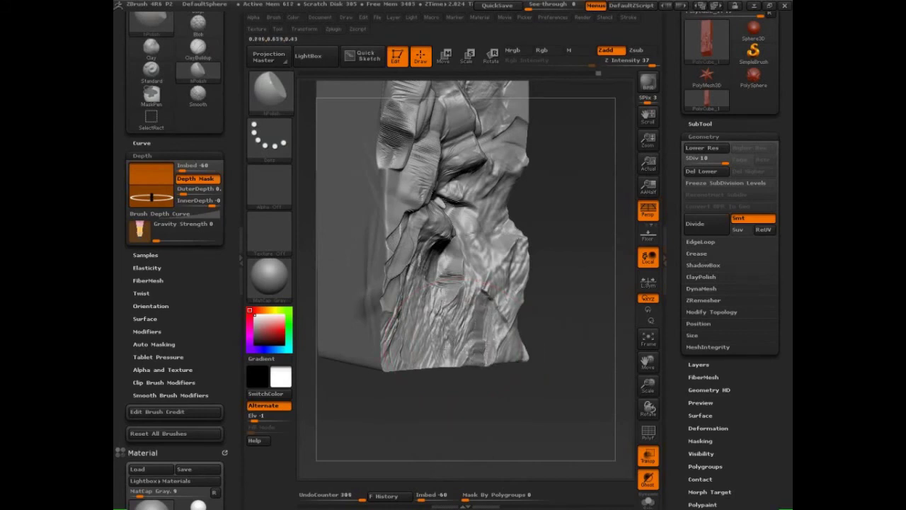
{"action": "left_click_drag", "start_coordinate": [481, 273], "coordinate": [472, 275]}
{"action": "left_click_drag", "start_coordinate": [439, 303], "coordinate": [429, 330]}
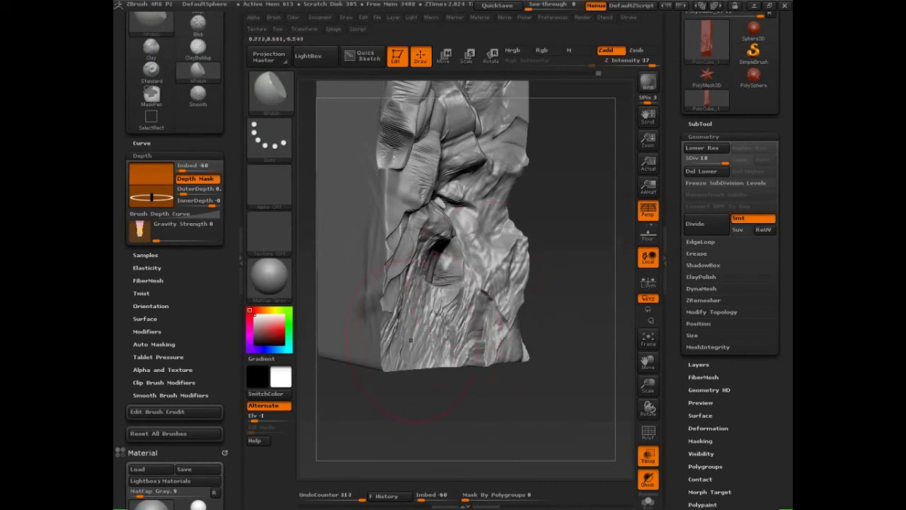
Step: Raise the brush Imbed to -32 and switch the picker orientation from Once Ori to the selected orientation
{"action": "left_click_drag", "start_coordinate": [151, 197], "coordinate": [151, 191]}
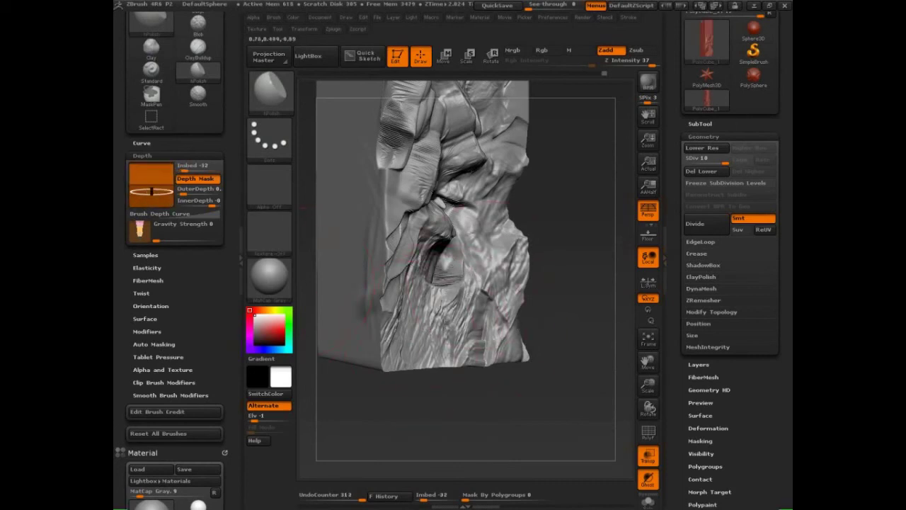
{"action": "left_click_drag", "start_coordinate": [454, 297], "coordinate": [472, 333]}
{"action": "left_click", "coordinate": [526, 18]}
{"action": "left_click", "coordinate": [560, 83]}
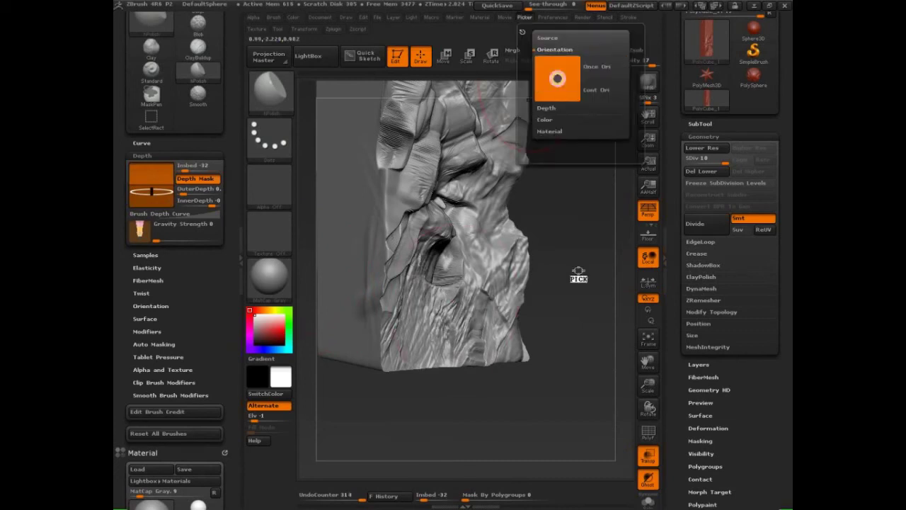
Step: Polish flat planes into the slab's lower front face and the ledge beneath the central overhang
{"action": "left_click_drag", "start_coordinate": [577, 338], "coordinate": [570, 337]}
{"action": "left_click_drag", "start_coordinate": [442, 301], "coordinate": [450, 354]}
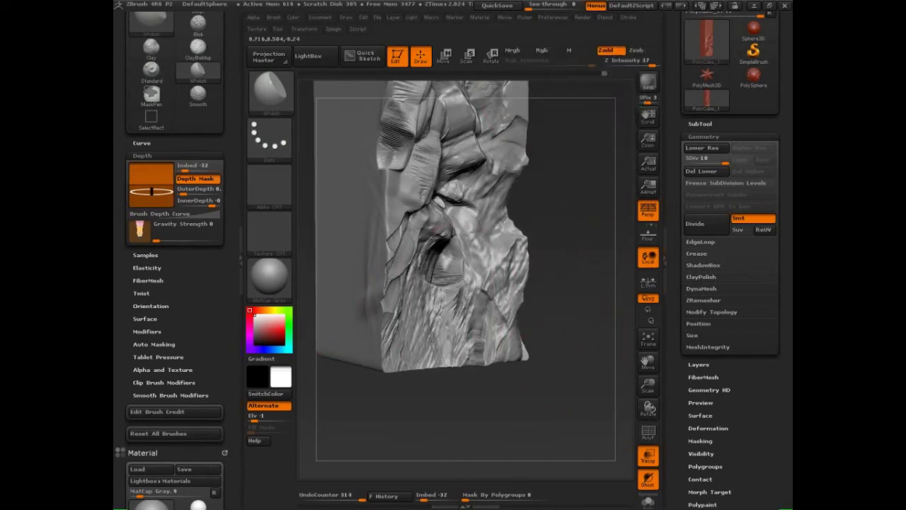
{"action": "left_click_drag", "start_coordinate": [564, 321], "coordinate": [533, 323]}
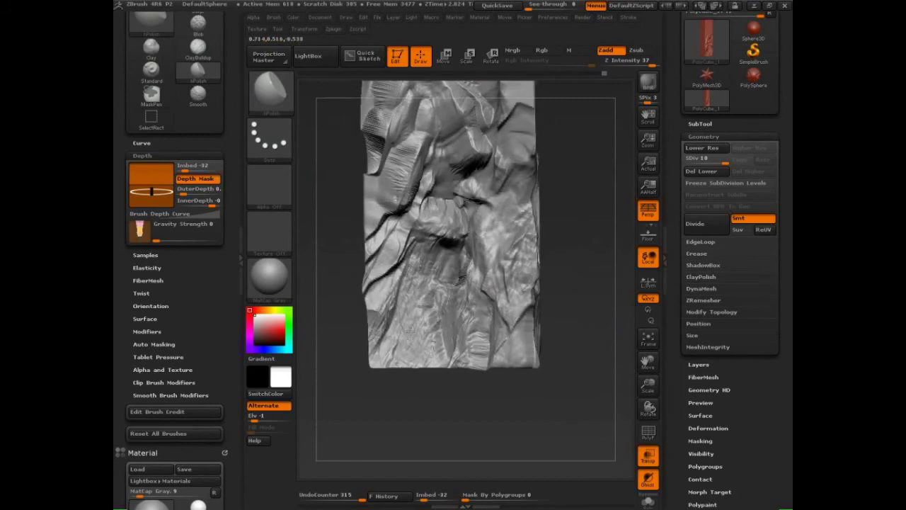
{"action": "mouse_move", "coordinate": [406, 301]}
{"action": "left_mouse_down"}
{"action": "mouse_move", "coordinate": [422, 344]}
{"action": "mouse_move", "coordinate": [406, 346]}
{"action": "mouse_move", "coordinate": [427, 319]}
{"action": "left_mouse_up"}
{"action": "left_click_drag", "start_coordinate": [501, 266], "coordinate": [493, 326]}
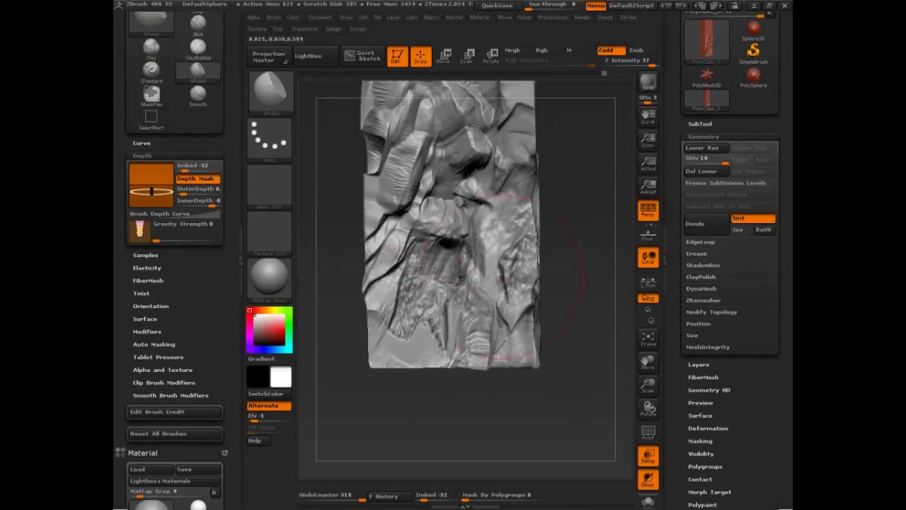
{"action": "left_click_drag", "start_coordinate": [492, 244], "coordinate": [487, 185]}
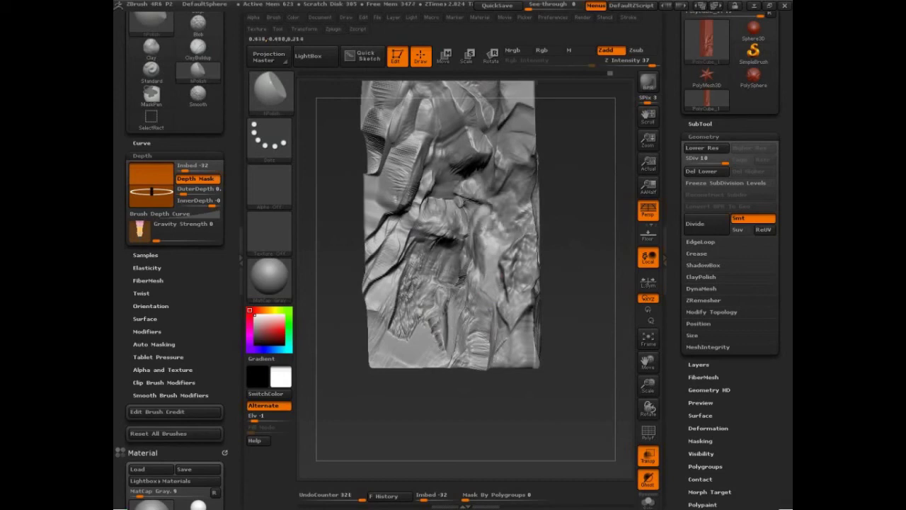
{"action": "left_click_drag", "start_coordinate": [442, 223], "coordinate": [442, 238]}
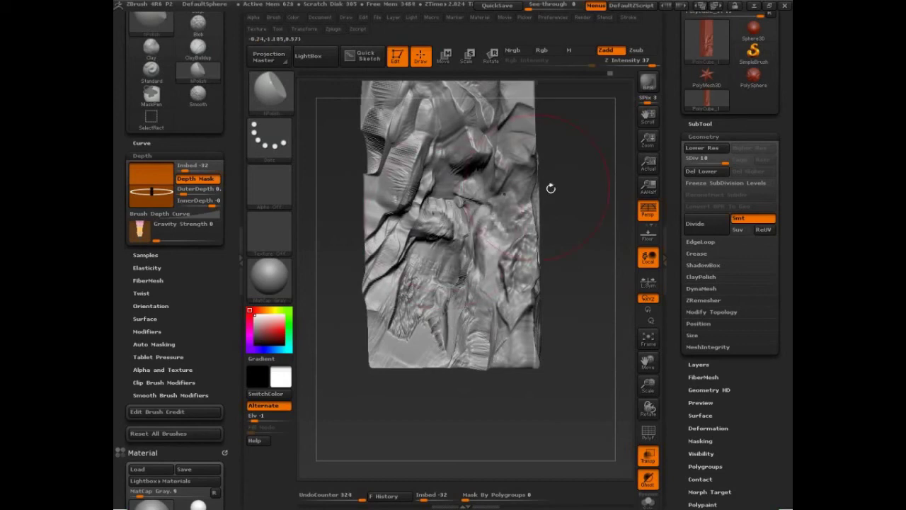
Step: Polish the rock around the central overhang and the recessed area above the lower ledge
{"action": "left_click_drag", "start_coordinate": [550, 189], "coordinate": [561, 201]}
{"action": "left_click_drag", "start_coordinate": [445, 197], "coordinate": [473, 184]}
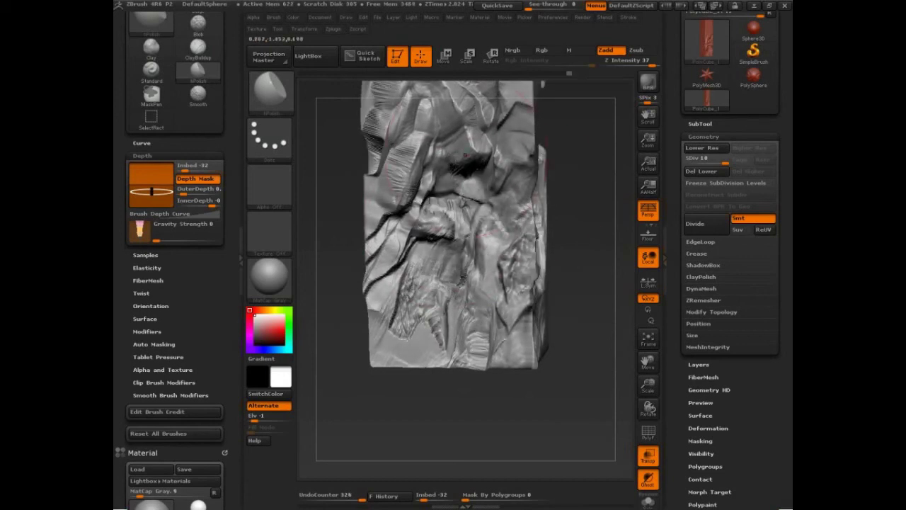
{"action": "left_click_drag", "start_coordinate": [580, 168], "coordinate": [564, 286], "text": "alt"}
{"action": "mouse_move", "coordinate": [455, 204]}
{"action": "left_mouse_down"}
{"action": "mouse_move", "coordinate": [464, 214]}
{"action": "mouse_move", "coordinate": [452, 230]}
{"action": "mouse_move", "coordinate": [454, 190]}
{"action": "mouse_move", "coordinate": [435, 276]}
{"action": "left_mouse_up"}
Step: Try polishing the recessed upper rock face with an adjusted brush size, and undo the strokes
{"action": "key", "text": "s"}
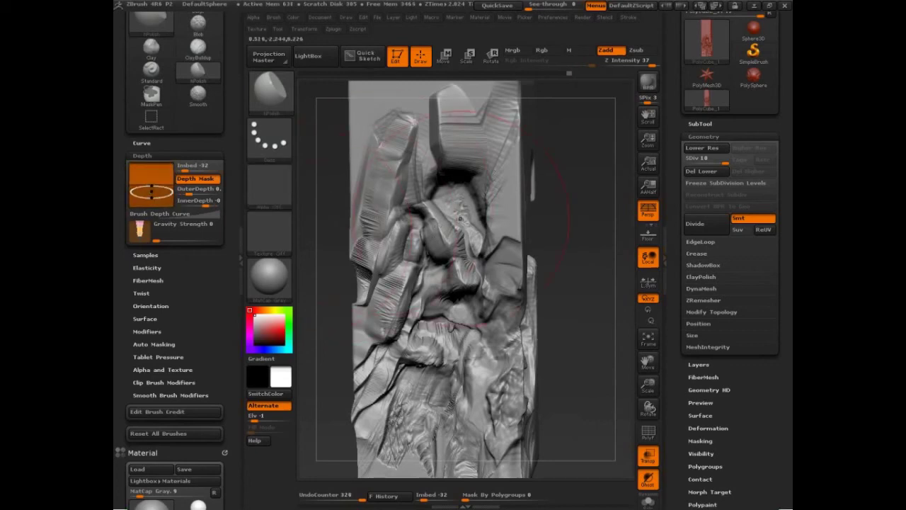
{"action": "mouse_move", "coordinate": [455, 218]}
{"action": "left_mouse_down"}
{"action": "mouse_move", "coordinate": [439, 237]}
{"action": "mouse_move", "coordinate": [445, 246]}
{"action": "mouse_move", "coordinate": [455, 211]}
{"action": "mouse_move", "coordinate": [448, 222]}
{"action": "mouse_move", "coordinate": [440, 214]}
{"action": "mouse_move", "coordinate": [446, 244]}
{"action": "left_mouse_up"}
{"action": "key", "text": "ctrl+z"}
{"action": "mouse_move", "coordinate": [584, 244]}
{"action": "left_mouse_down"}
{"action": "mouse_move", "coordinate": [547, 278]}
{"action": "mouse_move", "coordinate": [577, 287]}
{"action": "left_mouse_up"}
{"action": "key", "text": "ctrl+z"}
{"action": "key", "text": "ctrl+z"}
{"action": "key", "text": "ctrl+z"}
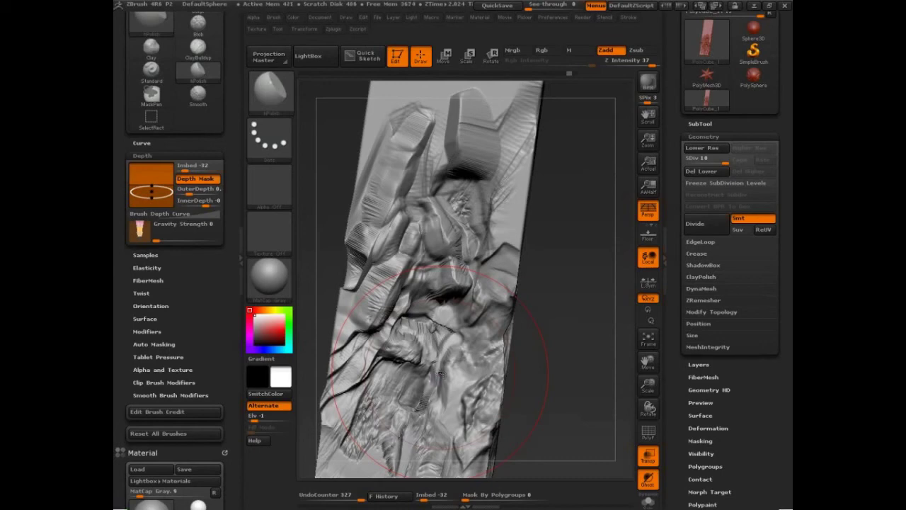
Step: Select the ClayBuildup brush and carve a branching recess down a plain side of the block
{"action": "mouse_move", "coordinate": [580, 347]}
{"action": "left_mouse_down"}
{"action": "mouse_move", "coordinate": [606, 356]}
{"action": "mouse_move", "coordinate": [557, 366]}
{"action": "mouse_move", "coordinate": [548, 346]}
{"action": "mouse_move", "coordinate": [507, 361]}
{"action": "mouse_move", "coordinate": [582, 340]}
{"action": "left_mouse_up"}
{"action": "key", "text": "b"}
{"action": "key", "text": "c"}
{"action": "key", "text": "b"}
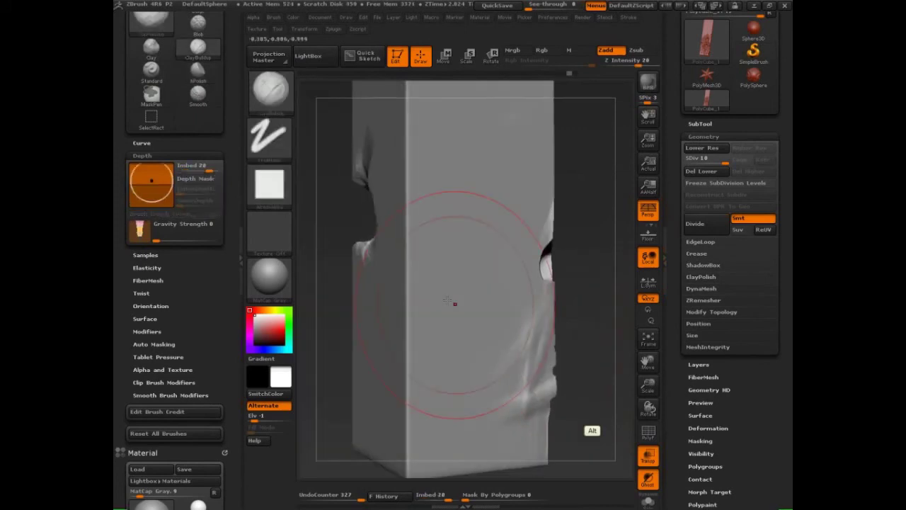
{"action": "key", "text": "ctrl+z"}
{"action": "mouse_move", "coordinate": [465, 277]}
{"action": "left_mouse_down", "text": "alt"}
{"action": "mouse_move", "coordinate": [413, 321]}
{"action": "mouse_move", "coordinate": [391, 364]}
{"action": "mouse_move", "coordinate": [436, 322]}
{"action": "mouse_move", "coordinate": [432, 397]}
{"action": "mouse_move", "coordinate": [500, 231]}
{"action": "mouse_move", "coordinate": [476, 393]}
{"action": "mouse_move", "coordinate": [479, 379]}
{"action": "left_mouse_up", "text": "alt"}
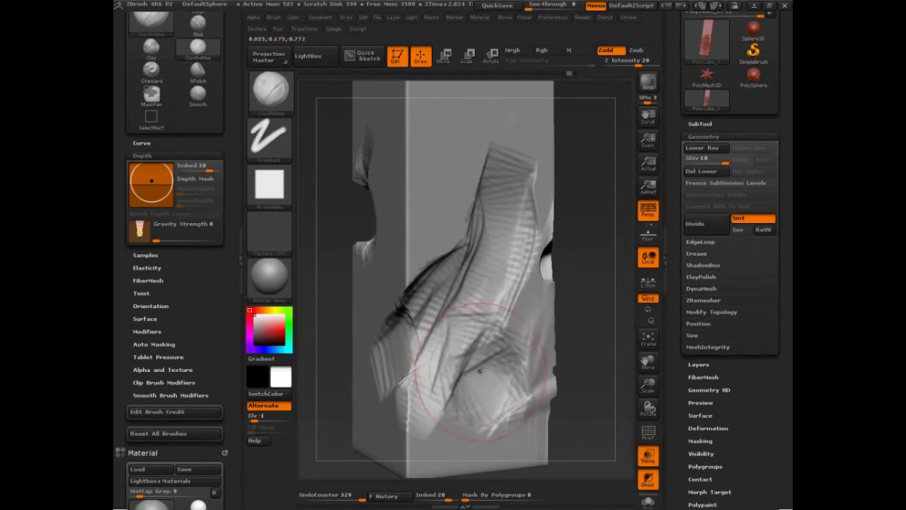
Step: Switch to the ClayTubes brush, set its Imbed to 5 and face the carved side of the block
{"action": "key", "text": "b"}
{"action": "key", "text": "c"}
{"action": "key", "text": "t"}
{"action": "right_click_drag", "start_coordinate": [496, 332], "coordinate": [485, 311]}
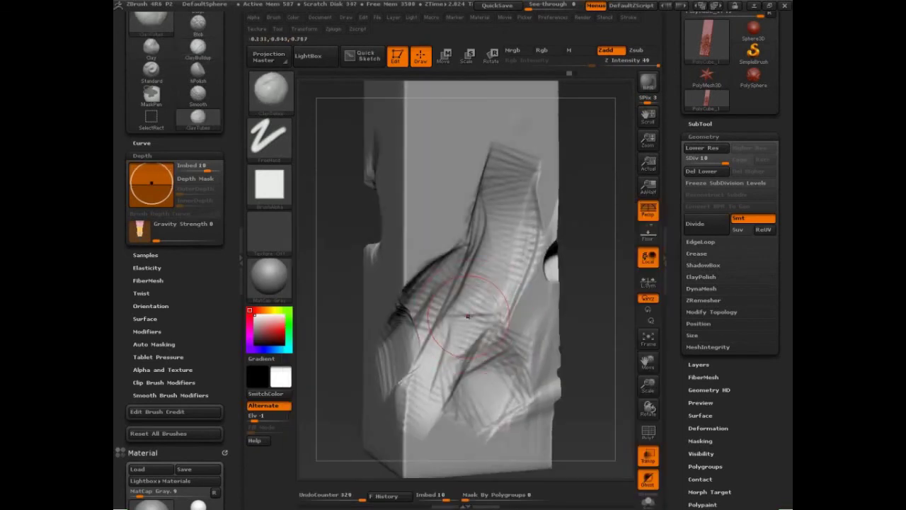
{"action": "key", "text": "i"}
{"action": "key", "text": "Return"}
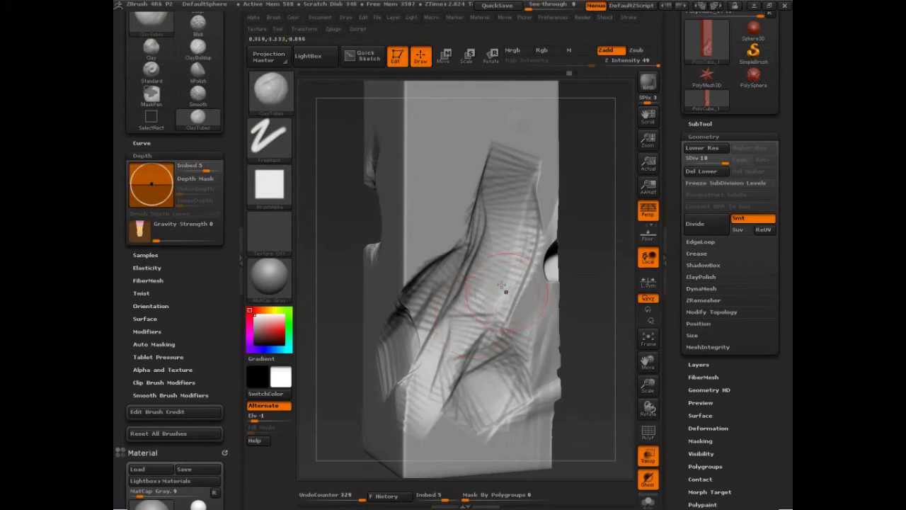
{"action": "left_click_drag", "start_coordinate": [592, 302], "coordinate": [578, 296], "text": "shift"}
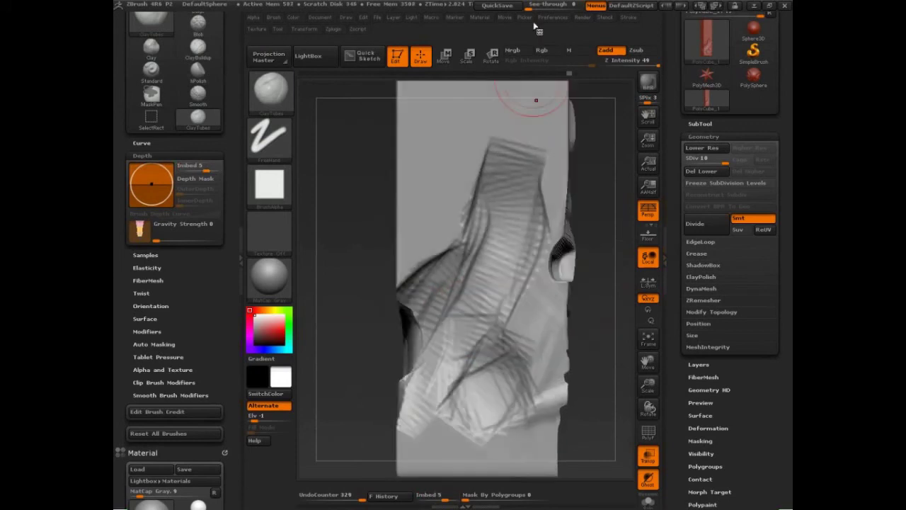
Step: Set the picker orientation to Once Ori and carve flat, overlapping facets into the recess on the block's side
{"action": "mouse_move", "coordinate": [524, 18]}
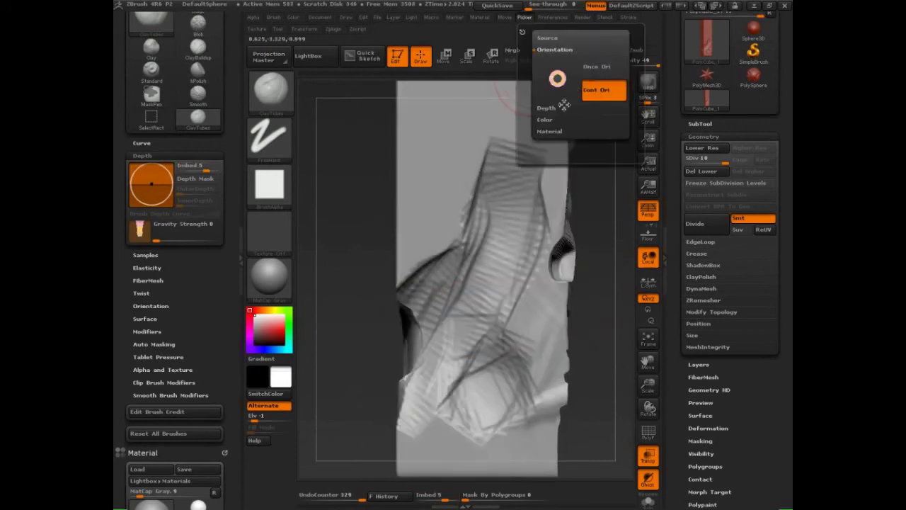
{"action": "left_click", "coordinate": [605, 67]}
{"action": "left_click_drag", "start_coordinate": [490, 360], "coordinate": [486, 378]}
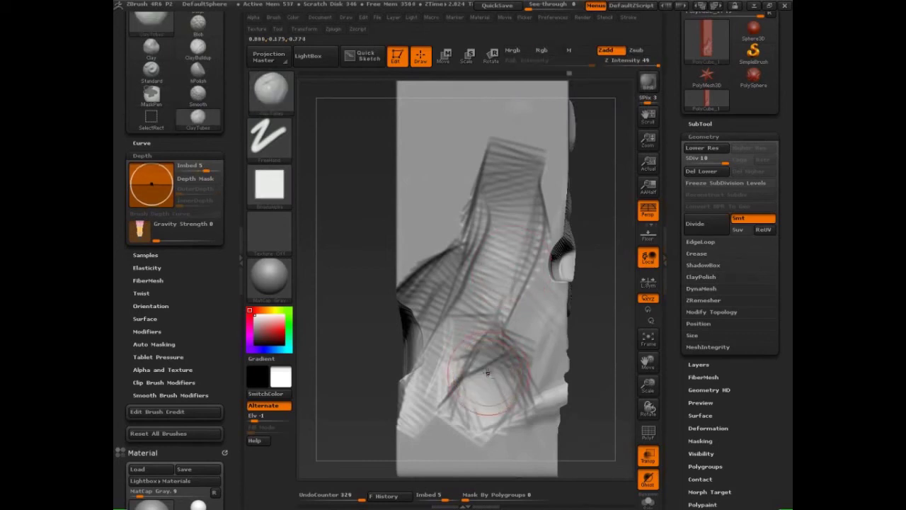
{"action": "key", "text": "ctrl+z"}
{"action": "left_click_drag", "start_coordinate": [499, 304], "coordinate": [481, 341], "text": "alt"}
{"action": "mouse_move", "coordinate": [504, 289]}
{"action": "left_mouse_down", "text": "alt"}
{"action": "mouse_move", "coordinate": [523, 246]}
{"action": "mouse_move", "coordinate": [473, 319]}
{"action": "mouse_move", "coordinate": [518, 199]}
{"action": "mouse_move", "coordinate": [463, 291]}
{"action": "mouse_move", "coordinate": [500, 182]}
{"action": "mouse_move", "coordinate": [523, 158]}
{"action": "mouse_move", "coordinate": [440, 383]}
{"action": "mouse_move", "coordinate": [445, 439]}
{"action": "mouse_move", "coordinate": [467, 461]}
{"action": "mouse_move", "coordinate": [532, 418]}
{"action": "mouse_move", "coordinate": [515, 440]}
{"action": "left_mouse_up", "text": "alt"}
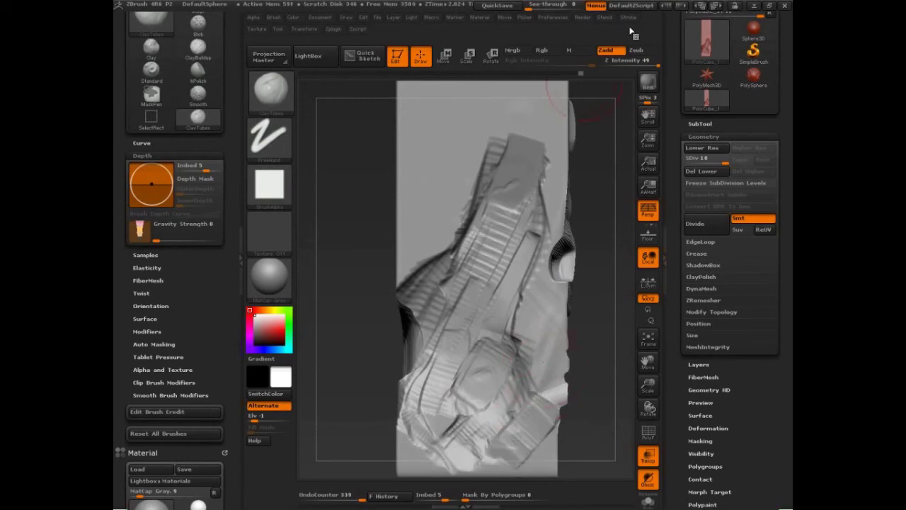
Step: Adjust the brush's stroke setting and carve stepped facets into the lower-right part of the recess
{"action": "left_click", "coordinate": [628, 17]}
{"action": "left_click", "coordinate": [662, 168]}
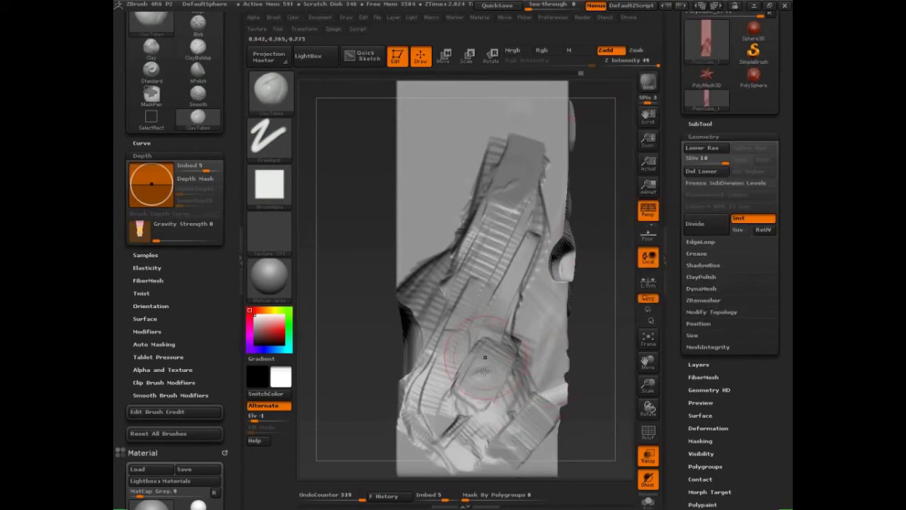
{"action": "mouse_move", "coordinate": [511, 416]}
{"action": "left_mouse_down", "text": "alt"}
{"action": "mouse_move", "coordinate": [490, 453]}
{"action": "mouse_move", "coordinate": [512, 460]}
{"action": "left_mouse_up", "text": "alt"}
{"action": "left_click_drag", "start_coordinate": [532, 382], "coordinate": [500, 409], "text": "alt"}
{"action": "left_click_drag", "start_coordinate": [535, 341], "coordinate": [505, 407], "text": "alt"}
{"action": "left_click_drag", "start_coordinate": [541, 322], "coordinate": [522, 386], "text": "alt"}
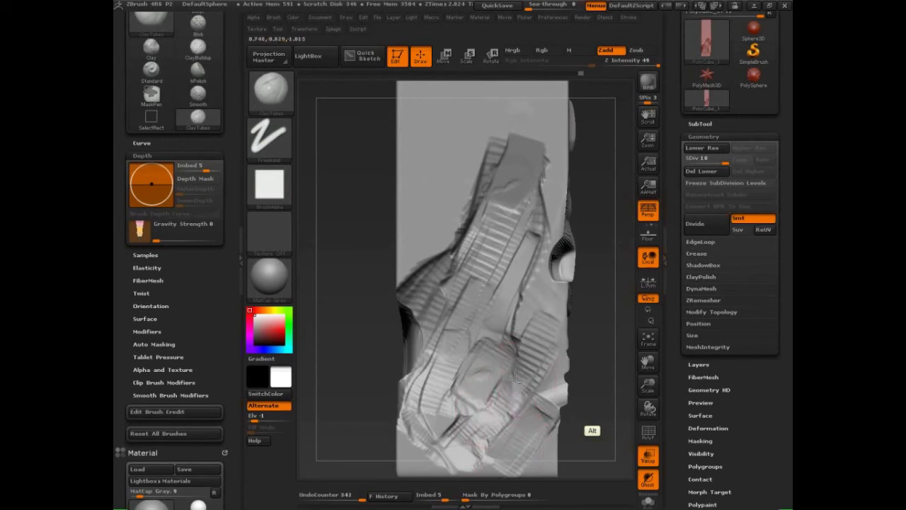
{"action": "left_click_drag", "start_coordinate": [544, 306], "coordinate": [528, 352], "text": "alt"}
Step: Carve long diagonal facets through the middle of the recess and across its left edge
{"action": "mouse_move", "coordinate": [516, 262]}
{"action": "left_mouse_down", "text": "alt"}
{"action": "mouse_move", "coordinate": [499, 331]}
{"action": "mouse_move", "coordinate": [484, 332]}
{"action": "left_mouse_up", "text": "alt"}
{"action": "mouse_move", "coordinate": [501, 242]}
{"action": "left_mouse_down", "text": "alt"}
{"action": "mouse_move", "coordinate": [473, 342]}
{"action": "mouse_move", "coordinate": [470, 336]}
{"action": "left_mouse_up", "text": "alt"}
{"action": "left_click_drag", "start_coordinate": [472, 249], "coordinate": [463, 328], "text": "alt"}
{"action": "mouse_move", "coordinate": [474, 272]}
{"action": "left_mouse_down", "text": "alt"}
{"action": "mouse_move", "coordinate": [449, 379]}
{"action": "mouse_move", "coordinate": [456, 344]}
{"action": "mouse_move", "coordinate": [441, 339]}
{"action": "left_mouse_up", "text": "alt"}
{"action": "mouse_move", "coordinate": [437, 275]}
{"action": "left_mouse_down", "text": "alt"}
{"action": "mouse_move", "coordinate": [431, 333]}
{"action": "mouse_move", "coordinate": [423, 323]}
{"action": "left_mouse_up", "text": "alt"}
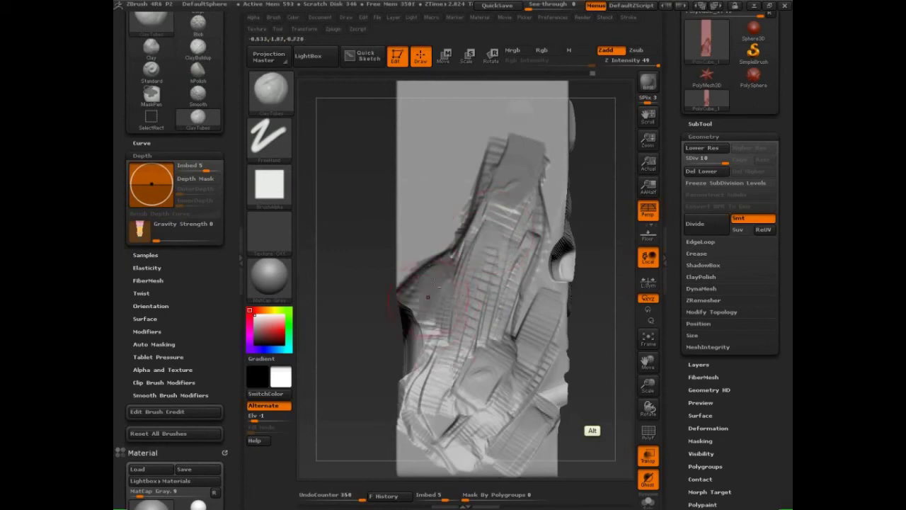
Step: Turn on LazyMouse for the ClayTubes stroke with a LazyStep of about 0.05 and open its LazyRadius setting
{"action": "left_click", "coordinate": [627, 17]}
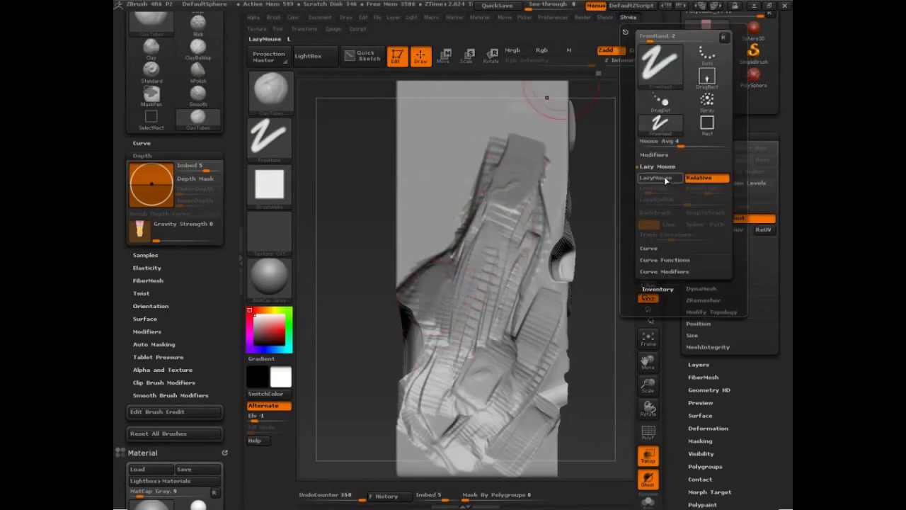
{"action": "left_click_drag", "start_coordinate": [649, 192], "coordinate": [646, 194]}
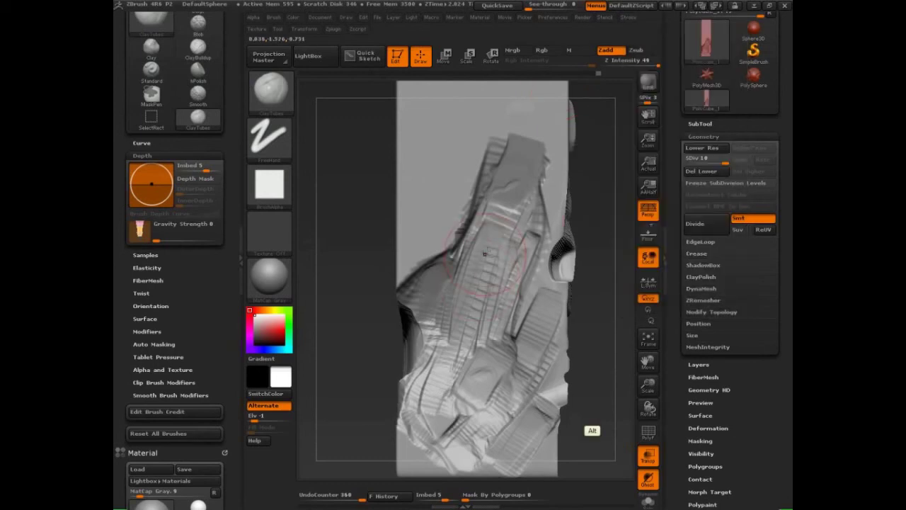
{"action": "left_click", "coordinate": [627, 17]}
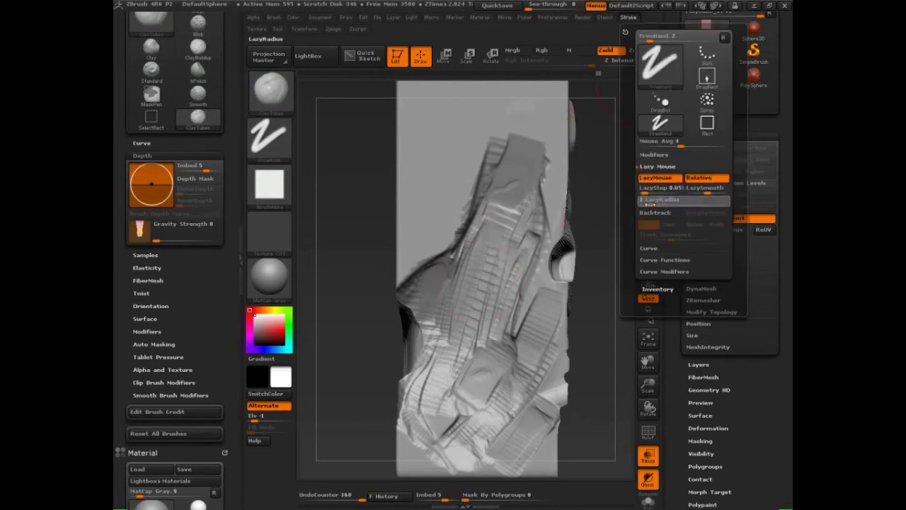
Step: Carve long, smooth diagonal facets over the stepped strokes through the middle of the recess
{"action": "left_click_drag", "start_coordinate": [493, 258], "coordinate": [466, 341], "text": "alt"}
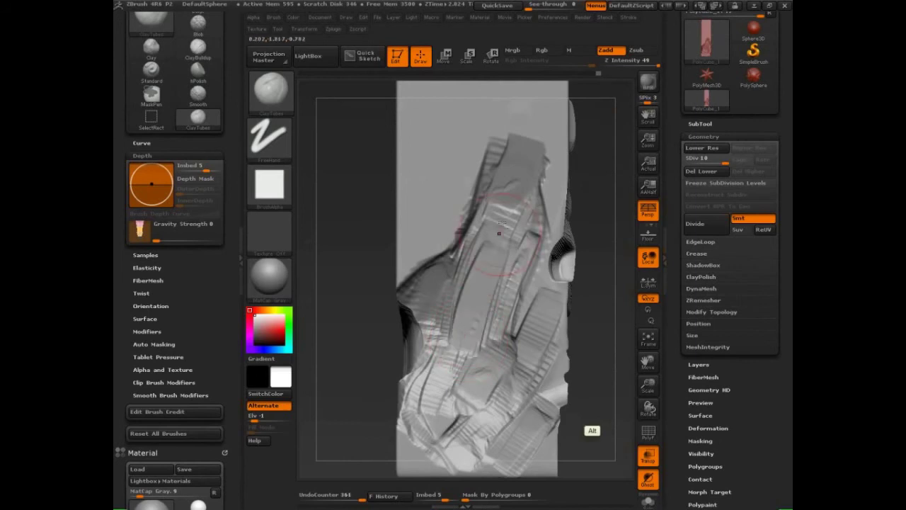
{"action": "mouse_move", "coordinate": [501, 225]}
{"action": "left_mouse_down", "text": "alt"}
{"action": "mouse_move", "coordinate": [457, 331]}
{"action": "mouse_move", "coordinate": [463, 313]}
{"action": "left_mouse_up", "text": "alt"}
{"action": "left_click_drag", "start_coordinate": [515, 201], "coordinate": [460, 312]}
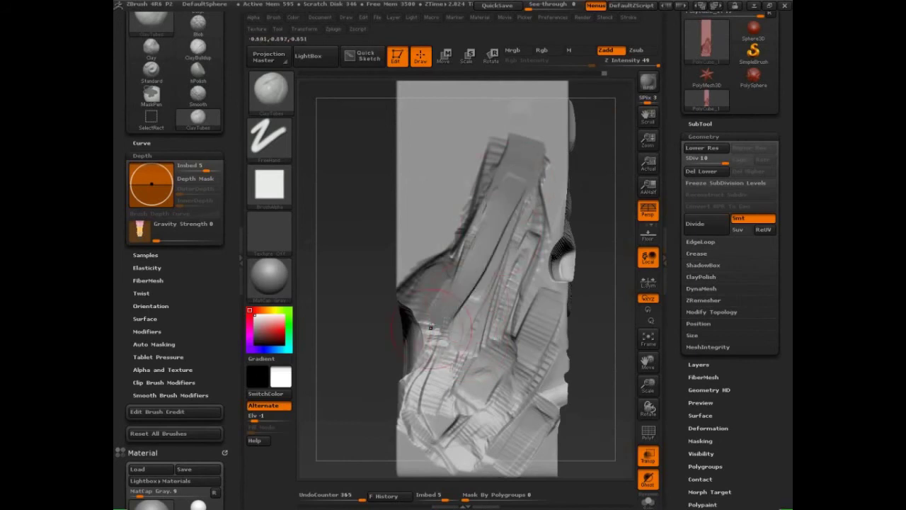
{"action": "left_click_drag", "start_coordinate": [495, 226], "coordinate": [446, 306]}
{"action": "left_click_drag", "start_coordinate": [506, 207], "coordinate": [448, 312]}
{"action": "left_click_drag", "start_coordinate": [501, 245], "coordinate": [456, 303]}
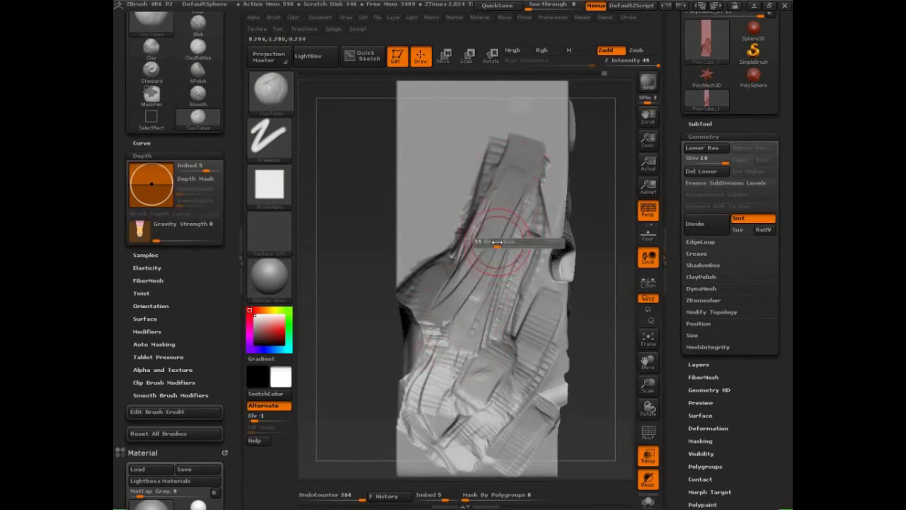
Step: Adjust the brush size and carve facets from the middle of the recess down to its lower-left area
{"action": "left_click_drag", "start_coordinate": [498, 245], "coordinate": [470, 322], "text": "alt"}
{"action": "mouse_move", "coordinate": [527, 228]}
{"action": "left_mouse_down", "text": "alt"}
{"action": "mouse_move", "coordinate": [507, 323]}
{"action": "mouse_move", "coordinate": [494, 339]}
{"action": "left_mouse_up", "text": "alt"}
{"action": "mouse_move", "coordinate": [496, 352]}
{"action": "left_mouse_down", "text": "alt"}
{"action": "mouse_move", "coordinate": [474, 395]}
{"action": "mouse_move", "coordinate": [459, 400]}
{"action": "left_mouse_up", "text": "alt"}
{"action": "mouse_move", "coordinate": [465, 360]}
{"action": "left_mouse_down", "text": "alt"}
{"action": "mouse_move", "coordinate": [444, 401]}
{"action": "mouse_move", "coordinate": [425, 396]}
{"action": "left_mouse_up", "text": "alt"}
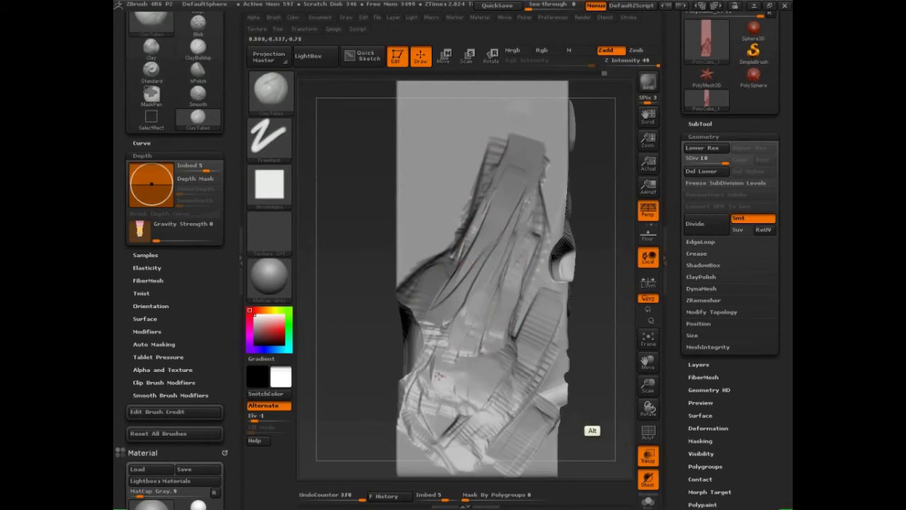
{"action": "left_click_drag", "start_coordinate": [596, 371], "coordinate": [577, 290], "text": "alt"}
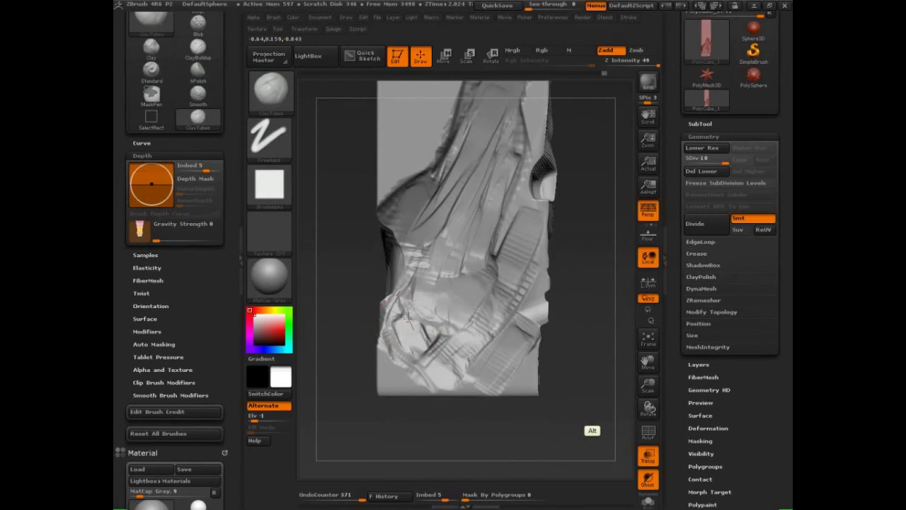
{"action": "mouse_move", "coordinate": [420, 343]}
{"action": "left_mouse_down", "text": "alt"}
{"action": "mouse_move", "coordinate": [412, 350]}
{"action": "mouse_move", "coordinate": [421, 369]}
{"action": "mouse_move", "coordinate": [414, 340]}
{"action": "mouse_move", "coordinate": [424, 333]}
{"action": "mouse_move", "coordinate": [413, 353]}
{"action": "left_mouse_up", "text": "alt"}
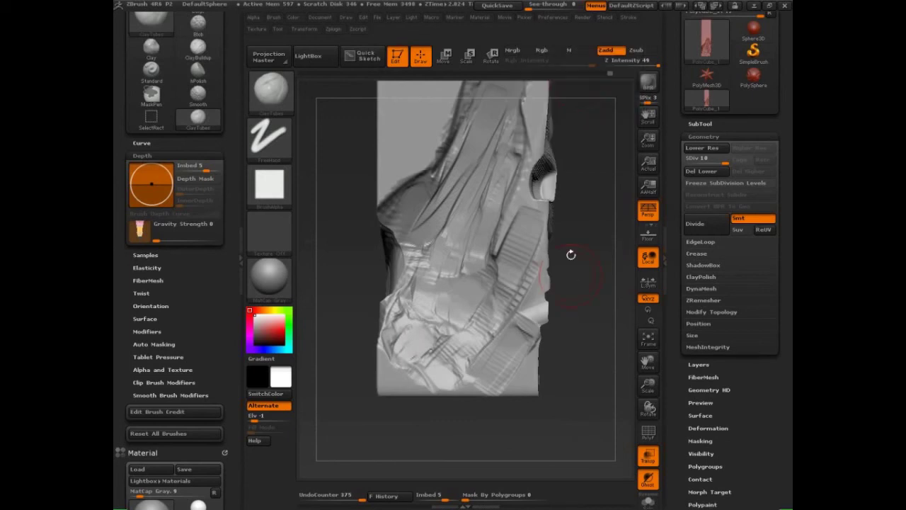
Step: Carve overlapping facets along the recess's lower-right side, right edge and upper end
{"action": "mouse_move", "coordinate": [628, 18]}
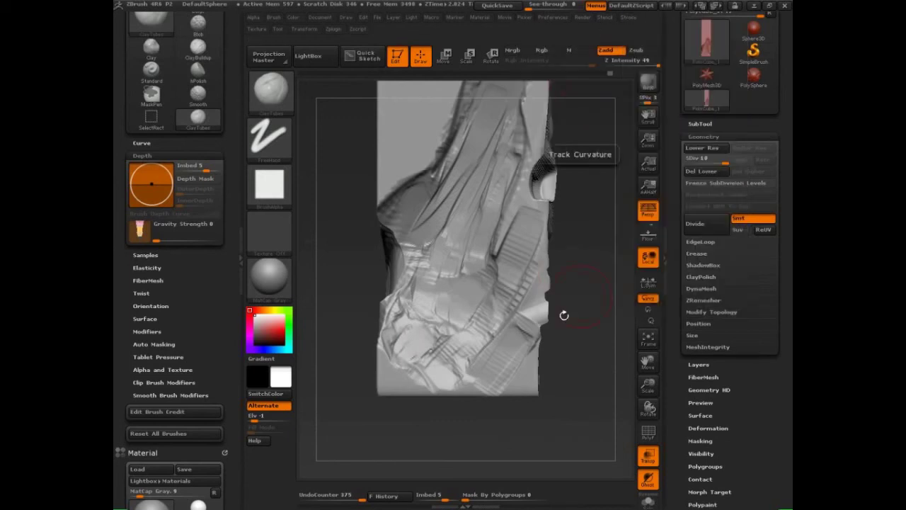
{"action": "mouse_move", "coordinate": [486, 337]}
{"action": "left_mouse_down", "text": "alt"}
{"action": "mouse_move", "coordinate": [504, 357]}
{"action": "mouse_move", "coordinate": [490, 376]}
{"action": "mouse_move", "coordinate": [511, 362]}
{"action": "mouse_move", "coordinate": [481, 365]}
{"action": "mouse_move", "coordinate": [466, 382]}
{"action": "mouse_move", "coordinate": [469, 346]}
{"action": "left_mouse_up", "text": "alt"}
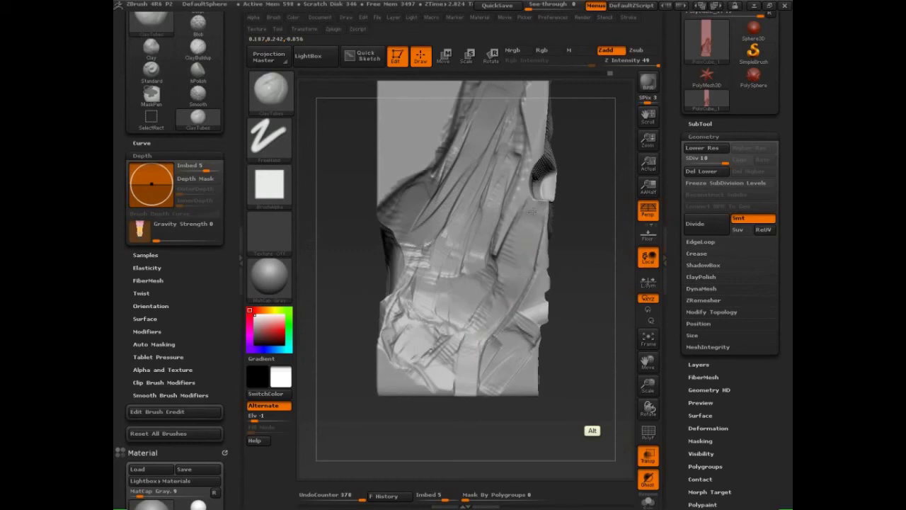
{"action": "mouse_move", "coordinate": [502, 251]}
{"action": "left_mouse_down", "text": "alt"}
{"action": "mouse_move", "coordinate": [507, 274]}
{"action": "mouse_move", "coordinate": [488, 294]}
{"action": "mouse_move", "coordinate": [507, 289]}
{"action": "mouse_move", "coordinate": [484, 307]}
{"action": "left_mouse_up", "text": "alt"}
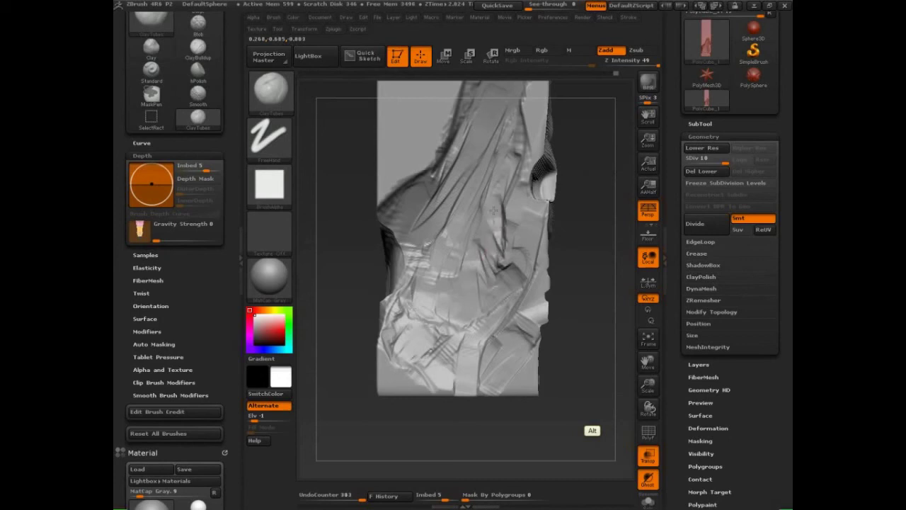
{"action": "mouse_move", "coordinate": [521, 129]}
{"action": "left_mouse_down", "text": "alt"}
{"action": "mouse_move", "coordinate": [528, 118]}
{"action": "mouse_move", "coordinate": [548, 177]}
{"action": "mouse_move", "coordinate": [538, 192]}
{"action": "left_mouse_up", "text": "alt"}
{"action": "left_click_drag", "start_coordinate": [498, 132], "coordinate": [481, 95], "text": "alt"}
{"action": "mouse_move", "coordinate": [470, 147]}
{"action": "left_mouse_down", "text": "alt"}
{"action": "mouse_move", "coordinate": [455, 164]}
{"action": "mouse_move", "coordinate": [484, 90]}
{"action": "left_mouse_up", "text": "alt"}
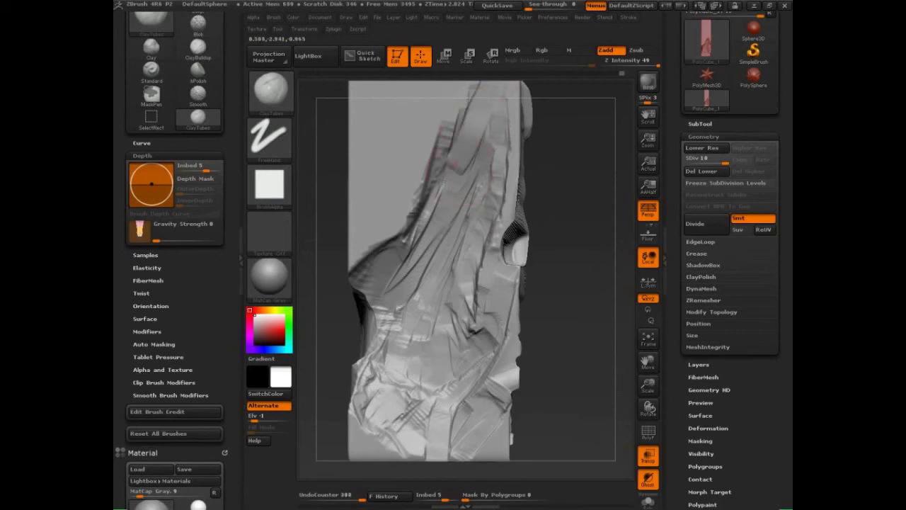
Step: Carve long facets along the recess's stepped upper-left edge to blend it into the diagonal grooves
{"action": "left_click_drag", "start_coordinate": [444, 183], "coordinate": [440, 193]}
{"action": "left_click_drag", "start_coordinate": [464, 160], "coordinate": [415, 233]}
{"action": "left_click_drag", "start_coordinate": [455, 129], "coordinate": [408, 234]}
{"action": "left_click_drag", "start_coordinate": [470, 105], "coordinate": [440, 178]}
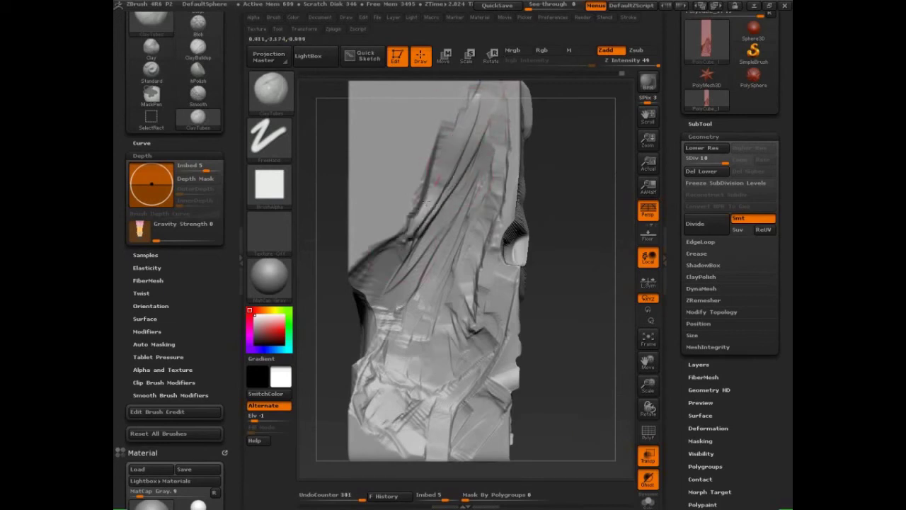
{"action": "left_click_drag", "start_coordinate": [442, 137], "coordinate": [404, 219], "text": "alt"}
{"action": "mouse_move", "coordinate": [470, 97]}
{"action": "left_mouse_down", "text": "alt"}
{"action": "mouse_move", "coordinate": [427, 173]}
{"action": "mouse_move", "coordinate": [357, 256]}
{"action": "mouse_move", "coordinate": [424, 235]}
{"action": "mouse_move", "coordinate": [401, 262]}
{"action": "left_mouse_up", "text": "alt"}
{"action": "mouse_move", "coordinate": [432, 215]}
{"action": "left_mouse_down", "text": "alt"}
{"action": "mouse_move", "coordinate": [377, 269]}
{"action": "mouse_move", "coordinate": [408, 279]}
{"action": "mouse_move", "coordinate": [463, 186]}
{"action": "mouse_move", "coordinate": [386, 280]}
{"action": "mouse_move", "coordinate": [378, 305]}
{"action": "mouse_move", "coordinate": [398, 348]}
{"action": "mouse_move", "coordinate": [429, 320]}
{"action": "mouse_move", "coordinate": [410, 280]}
{"action": "left_mouse_up", "text": "alt"}
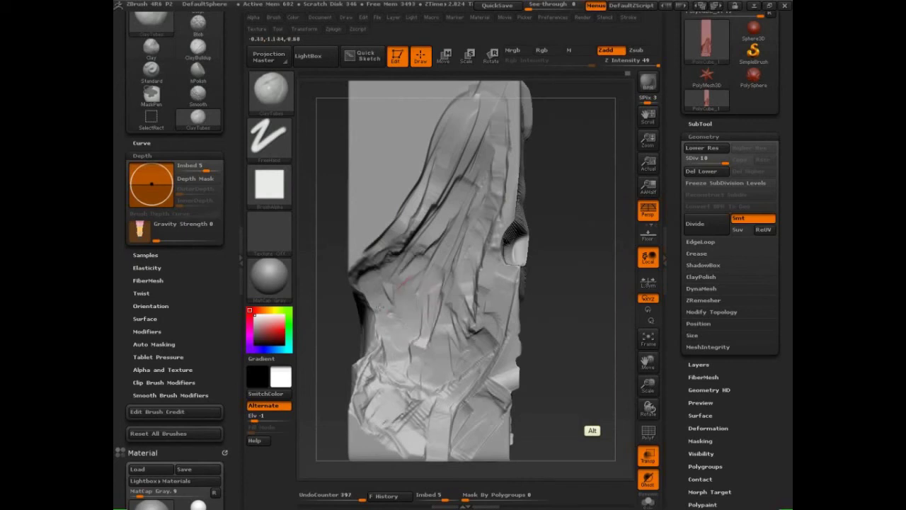
Step: Carve facets into the left side of the recess, down towards the rounded bulge near the block's base
{"action": "mouse_move", "coordinate": [380, 308]}
{"action": "left_mouse_down", "text": "alt"}
{"action": "mouse_move", "coordinate": [394, 277]}
{"action": "mouse_move", "coordinate": [412, 375]}
{"action": "left_mouse_up", "text": "alt"}
{"action": "left_click_drag", "start_coordinate": [581, 279], "coordinate": [589, 203], "text": "alt"}
{"action": "mouse_move", "coordinate": [386, 320]}
{"action": "left_mouse_down", "text": "alt"}
{"action": "mouse_move", "coordinate": [404, 340]}
{"action": "mouse_move", "coordinate": [397, 319]}
{"action": "mouse_move", "coordinate": [397, 331]}
{"action": "mouse_move", "coordinate": [425, 331]}
{"action": "mouse_move", "coordinate": [439, 372]}
{"action": "mouse_move", "coordinate": [388, 371]}
{"action": "mouse_move", "coordinate": [372, 366]}
{"action": "mouse_move", "coordinate": [366, 352]}
{"action": "left_mouse_up", "text": "alt"}
{"action": "left_click_drag", "start_coordinate": [367, 352], "coordinate": [373, 342], "text": "alt"}
Step: Carve facets along the block's lower-right corner and up the right side of the recess
{"action": "left_click_drag", "start_coordinate": [600, 328], "coordinate": [530, 321]}
{"action": "left_click_drag", "start_coordinate": [445, 431], "coordinate": [483, 430]}
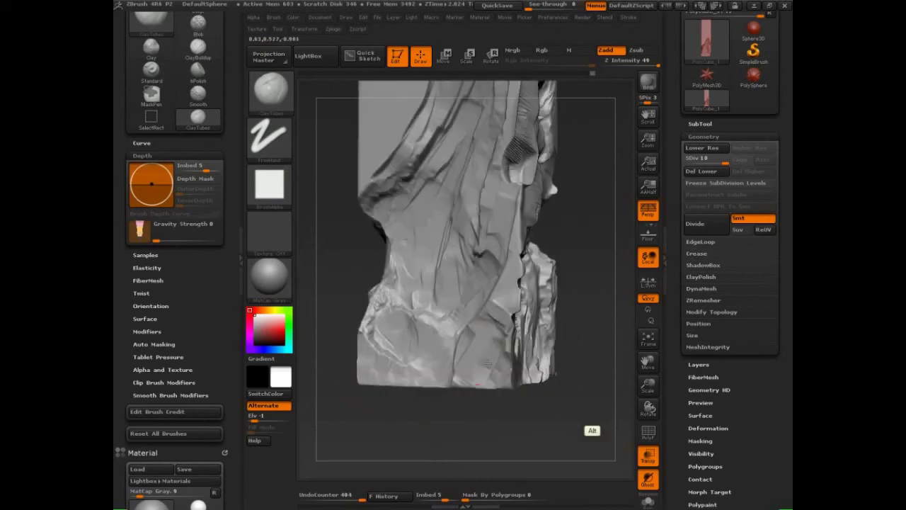
{"action": "left_click_drag", "start_coordinate": [489, 343], "coordinate": [459, 383], "text": "alt"}
{"action": "left_click_drag", "start_coordinate": [386, 429], "coordinate": [442, 427]}
{"action": "mouse_move", "coordinate": [473, 342]}
{"action": "left_mouse_down", "text": "alt"}
{"action": "mouse_move", "coordinate": [510, 278]}
{"action": "mouse_move", "coordinate": [499, 203]}
{"action": "left_mouse_up", "text": "alt"}
{"action": "left_click_drag", "start_coordinate": [504, 170], "coordinate": [511, 133], "text": "alt"}
Step: Carve layered diagonal facets from the recess's upper-left part down towards its centre
{"action": "left_click_drag", "start_coordinate": [563, 159], "coordinate": [572, 248], "text": "alt"}
{"action": "mouse_move", "coordinate": [423, 191]}
{"action": "left_mouse_down"}
{"action": "mouse_move", "coordinate": [388, 215]}
{"action": "mouse_move", "coordinate": [381, 228]}
{"action": "mouse_move", "coordinate": [416, 211]}
{"action": "mouse_move", "coordinate": [390, 241]}
{"action": "mouse_move", "coordinate": [407, 124]}
{"action": "mouse_move", "coordinate": [379, 254]}
{"action": "mouse_move", "coordinate": [387, 273]}
{"action": "mouse_move", "coordinate": [383, 284]}
{"action": "mouse_move", "coordinate": [374, 277]}
{"action": "mouse_move", "coordinate": [425, 206]}
{"action": "mouse_move", "coordinate": [401, 205]}
{"action": "mouse_move", "coordinate": [412, 244]}
{"action": "mouse_move", "coordinate": [395, 234]}
{"action": "mouse_move", "coordinate": [418, 238]}
{"action": "mouse_move", "coordinate": [407, 247]}
{"action": "mouse_move", "coordinate": [407, 226]}
{"action": "mouse_move", "coordinate": [446, 221]}
{"action": "mouse_move", "coordinate": [424, 262]}
{"action": "mouse_move", "coordinate": [431, 255]}
{"action": "left_mouse_up"}
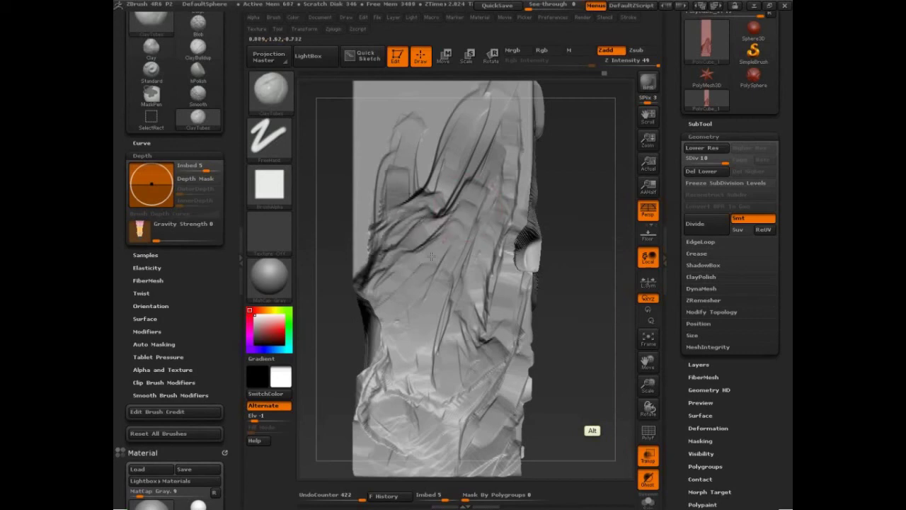
{"action": "left_click_drag", "start_coordinate": [458, 211], "coordinate": [425, 292], "text": "alt"}
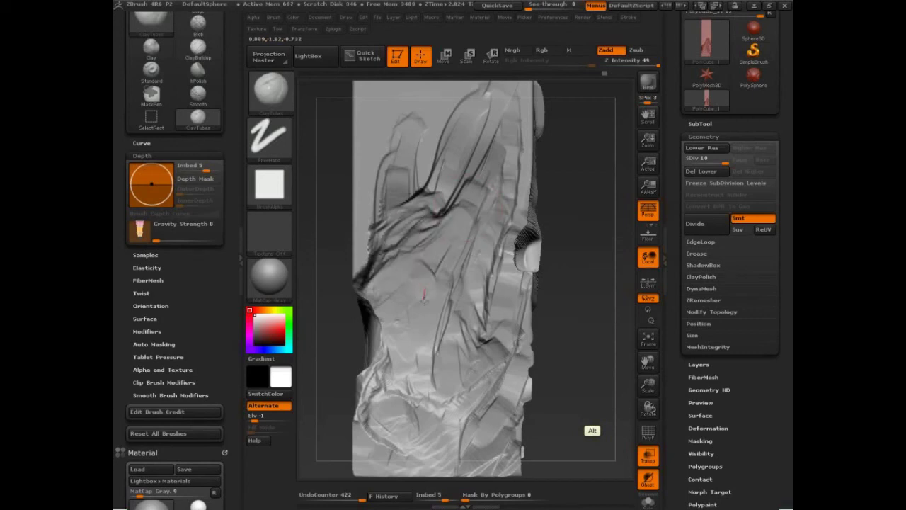
{"action": "left_click_drag", "start_coordinate": [447, 237], "coordinate": [418, 311], "text": "alt"}
Step: Frame the recess and carve long, nearly vertical facets side by side down its right half
{"action": "mouse_move", "coordinate": [573, 330]}
{"action": "left_mouse_down"}
{"action": "mouse_move", "coordinate": [579, 320]}
{"action": "mouse_move", "coordinate": [585, 343]}
{"action": "left_mouse_up"}
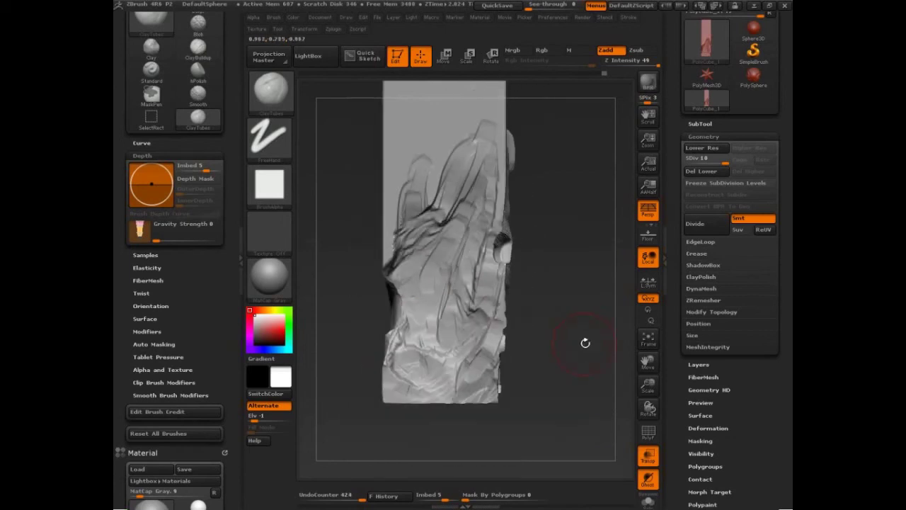
{"action": "left_click_drag", "start_coordinate": [585, 417], "coordinate": [579, 354], "text": "alt"}
{"action": "left_click_drag", "start_coordinate": [482, 217], "coordinate": [469, 321], "text": "alt"}
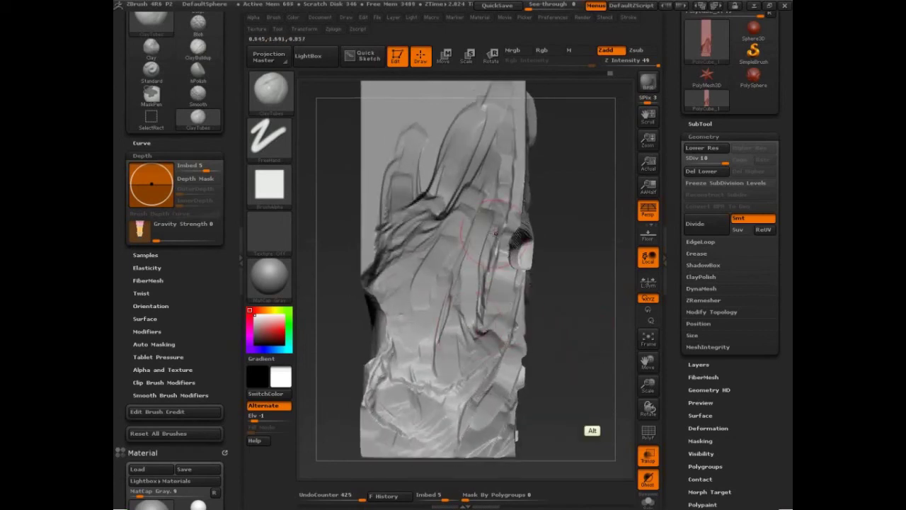
{"action": "mouse_move", "coordinate": [494, 238]}
{"action": "left_mouse_down", "text": "alt"}
{"action": "mouse_move", "coordinate": [483, 331]}
{"action": "mouse_move", "coordinate": [493, 331]}
{"action": "left_mouse_up", "text": "alt"}
{"action": "left_click_drag", "start_coordinate": [511, 224], "coordinate": [486, 360], "text": "alt"}
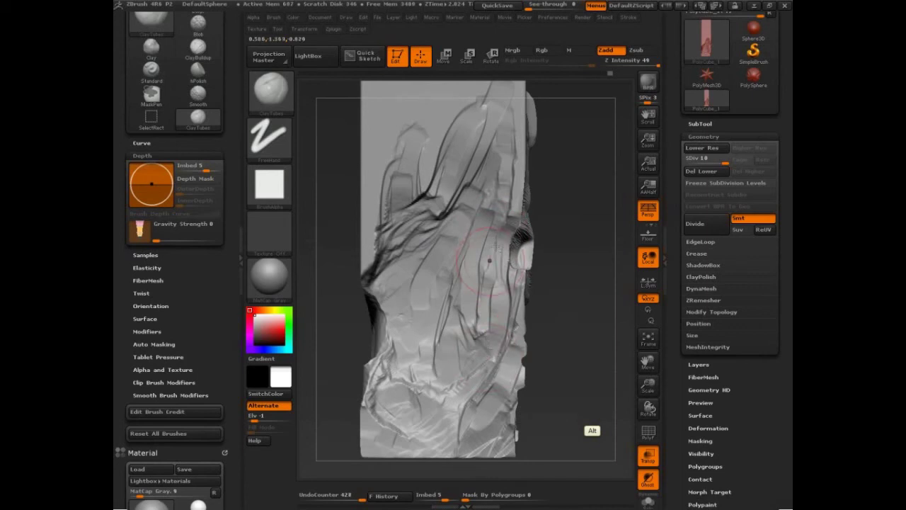
{"action": "left_click_drag", "start_coordinate": [497, 244], "coordinate": [482, 363], "text": "alt"}
{"action": "left_click_drag", "start_coordinate": [489, 221], "coordinate": [475, 353], "text": "alt"}
{"action": "left_click_drag", "start_coordinate": [483, 248], "coordinate": [462, 354], "text": "alt"}
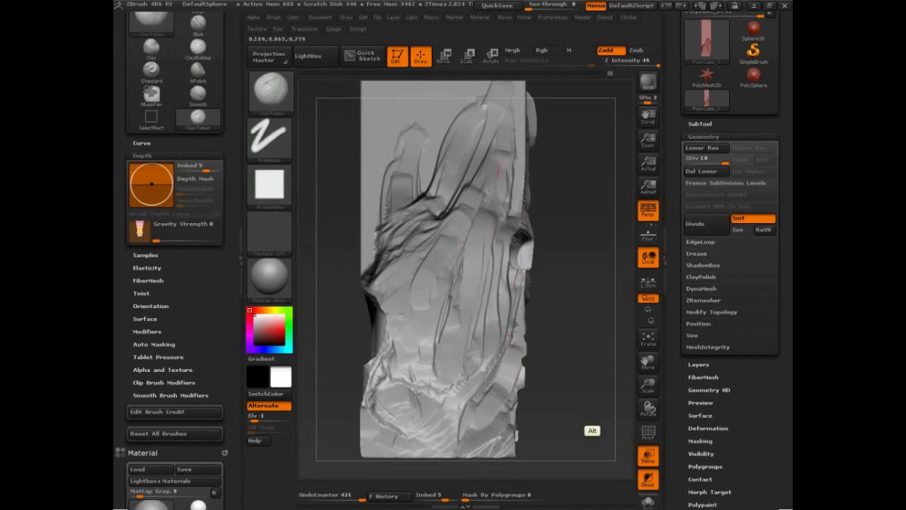
Step: Carve short overlapping facets into the upper end of the recess to break up its long grooves
{"action": "left_click_drag", "start_coordinate": [513, 102], "coordinate": [511, 168], "text": "alt"}
{"action": "left_click_drag", "start_coordinate": [497, 117], "coordinate": [483, 232], "text": "alt"}
{"action": "left_click_drag", "start_coordinate": [494, 98], "coordinate": [457, 200], "text": "alt"}
{"action": "mouse_move", "coordinate": [476, 116]}
{"action": "left_mouse_down", "text": "alt"}
{"action": "mouse_move", "coordinate": [460, 183]}
{"action": "mouse_move", "coordinate": [475, 187]}
{"action": "left_mouse_up", "text": "alt"}
{"action": "mouse_move", "coordinate": [495, 105]}
{"action": "left_mouse_down", "text": "alt"}
{"action": "mouse_move", "coordinate": [450, 172]}
{"action": "mouse_move", "coordinate": [507, 139]}
{"action": "mouse_move", "coordinate": [464, 146]}
{"action": "mouse_move", "coordinate": [490, 192]}
{"action": "left_mouse_up", "text": "alt"}
{"action": "left_click_drag", "start_coordinate": [503, 146], "coordinate": [504, 196], "text": "alt"}
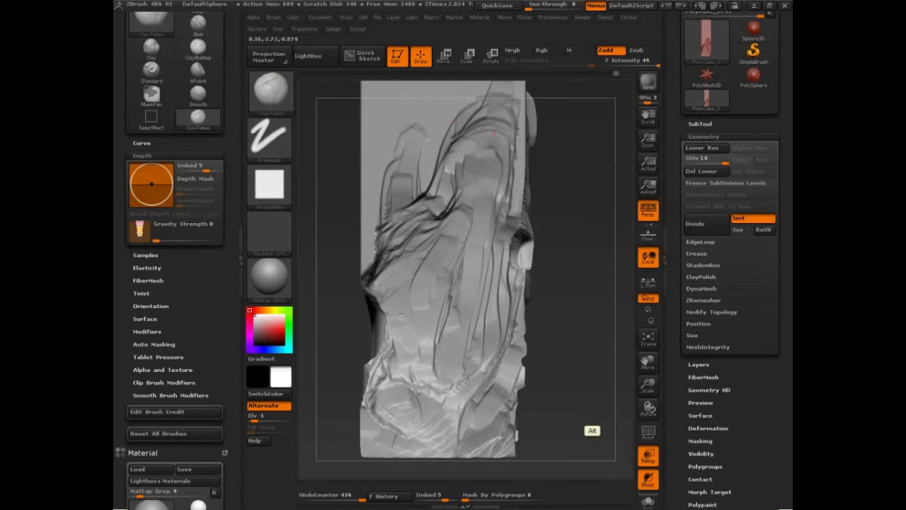
{"action": "mouse_move", "coordinate": [470, 160]}
{"action": "left_mouse_down", "text": "alt"}
{"action": "mouse_move", "coordinate": [473, 205]}
{"action": "mouse_move", "coordinate": [447, 208]}
{"action": "mouse_move", "coordinate": [470, 216]}
{"action": "left_mouse_up", "text": "alt"}
{"action": "left_click_drag", "start_coordinate": [495, 133], "coordinate": [494, 197], "text": "alt"}
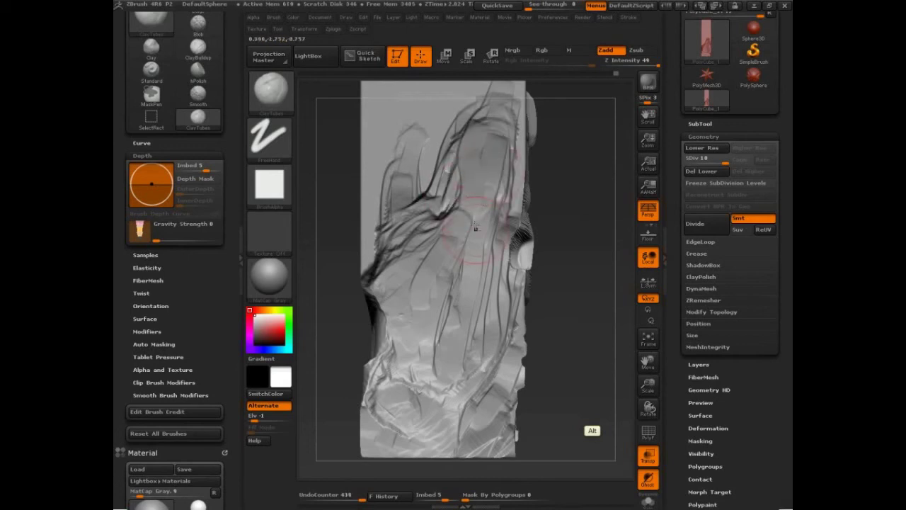
{"action": "left_click_drag", "start_coordinate": [493, 116], "coordinate": [476, 228], "text": "alt"}
Step: Carve further vertical facets from the upper right of the recess down through its middle
{"action": "left_click_drag", "start_coordinate": [595, 281], "coordinate": [585, 303], "text": "alt"}
{"action": "left_click_drag", "start_coordinate": [597, 197], "coordinate": [589, 200]}
{"action": "left_click_drag", "start_coordinate": [491, 189], "coordinate": [486, 242], "text": "alt"}
{"action": "left_click_drag", "start_coordinate": [503, 120], "coordinate": [494, 277], "text": "alt"}
{"action": "mouse_move", "coordinate": [469, 216]}
{"action": "left_mouse_down", "text": "alt"}
{"action": "mouse_move", "coordinate": [457, 272]}
{"action": "mouse_move", "coordinate": [479, 254]}
{"action": "mouse_move", "coordinate": [468, 312]}
{"action": "left_mouse_up", "text": "alt"}
{"action": "left_click_drag", "start_coordinate": [425, 297], "coordinate": [429, 322], "text": "alt"}
{"action": "left_click_drag", "start_coordinate": [447, 273], "coordinate": [454, 311], "text": "alt"}
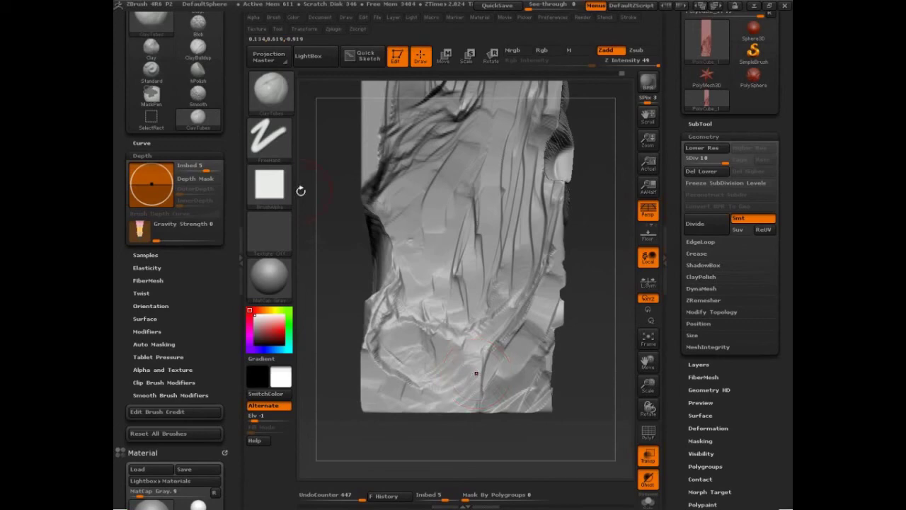
Step: Switch to the hPolish brush, check its alpha setting and reset all brushes to their defaults
{"action": "key", "text": "b"}
{"action": "key", "text": "h"}
{"action": "key", "text": "p"}
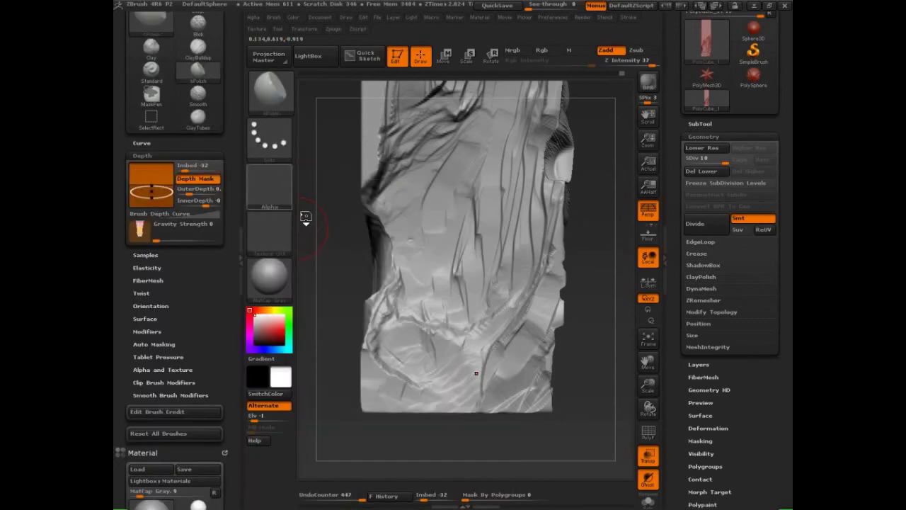
{"action": "left_click", "coordinate": [281, 203]}
{"action": "left_click_drag", "start_coordinate": [219, 334], "coordinate": [218, 314]}
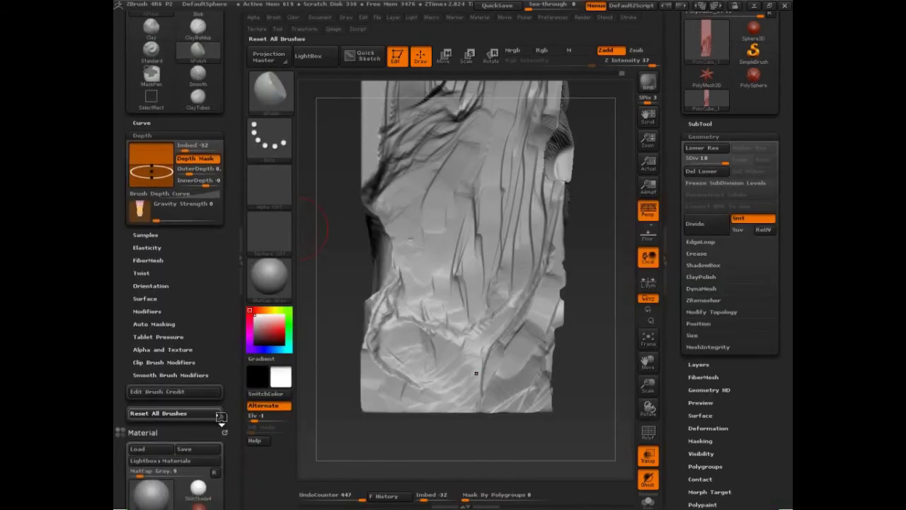
{"action": "left_click", "coordinate": [221, 416]}
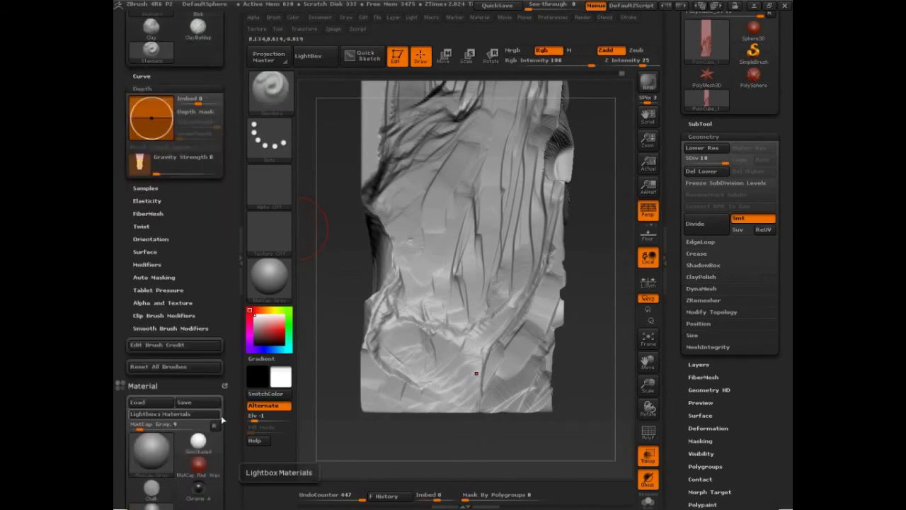
Step: Reselect the hPolish brush and assign it Alpha 25
{"action": "key", "text": "b"}
{"action": "key", "text": "h"}
{"action": "key", "text": "p"}
{"action": "left_click", "coordinate": [280, 199]}
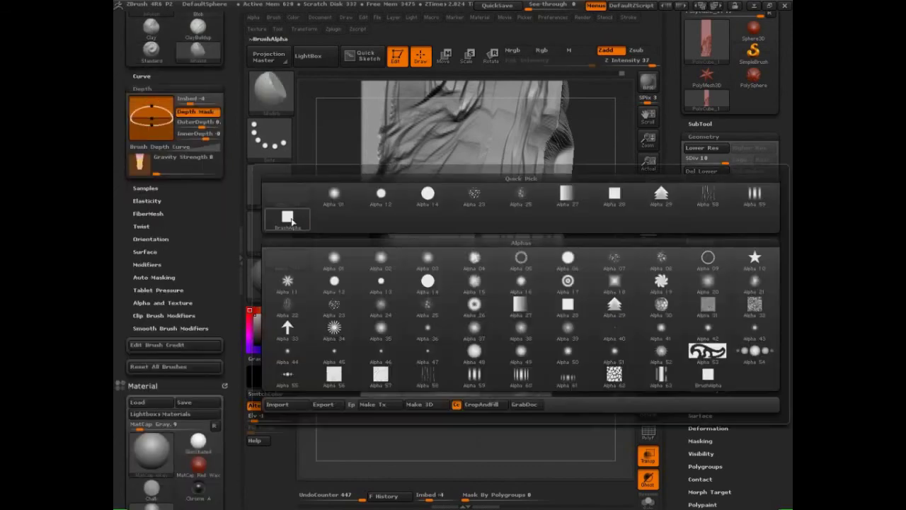
{"action": "left_click", "coordinate": [429, 309]}
Step: Try an hPolish stroke in the recess, undo it, and polish the middle of the recess with a larger brush
{"action": "mouse_move", "coordinate": [409, 342]}
{"action": "left_mouse_down"}
{"action": "mouse_move", "coordinate": [453, 327]}
{"action": "mouse_move", "coordinate": [463, 305]}
{"action": "left_mouse_up"}
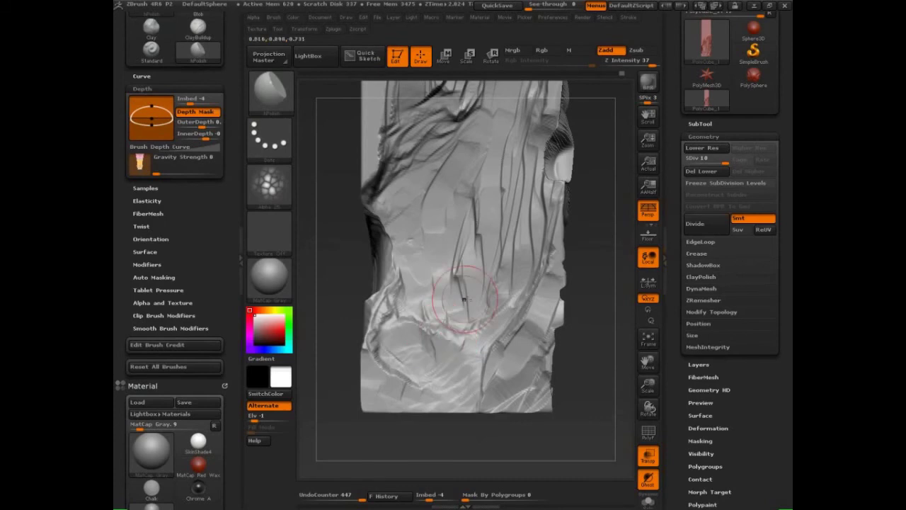
{"action": "key", "text": "ctrl+z"}
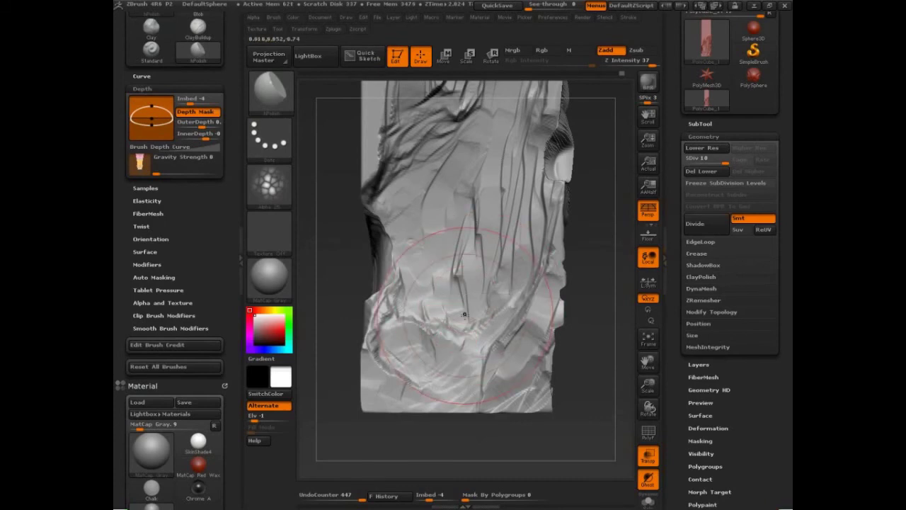
{"action": "mouse_move", "coordinate": [475, 232]}
{"action": "left_mouse_down"}
{"action": "mouse_move", "coordinate": [485, 211]}
{"action": "mouse_move", "coordinate": [478, 230]}
{"action": "left_mouse_up"}
{"action": "left_click_drag", "start_coordinate": [592, 262], "coordinate": [572, 271]}
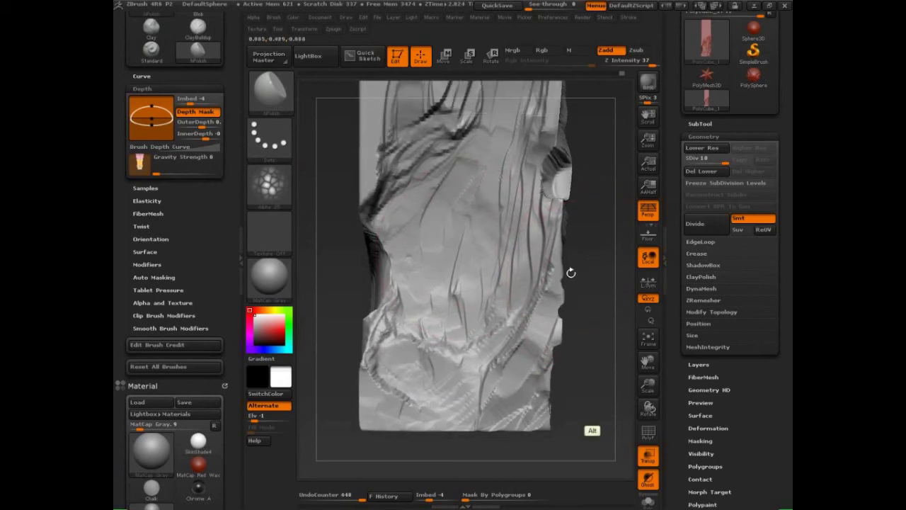
Step: Move back and forth through the undo history to compare the recess surface before and after polishing
{"action": "key", "text": "ctrl+z"}
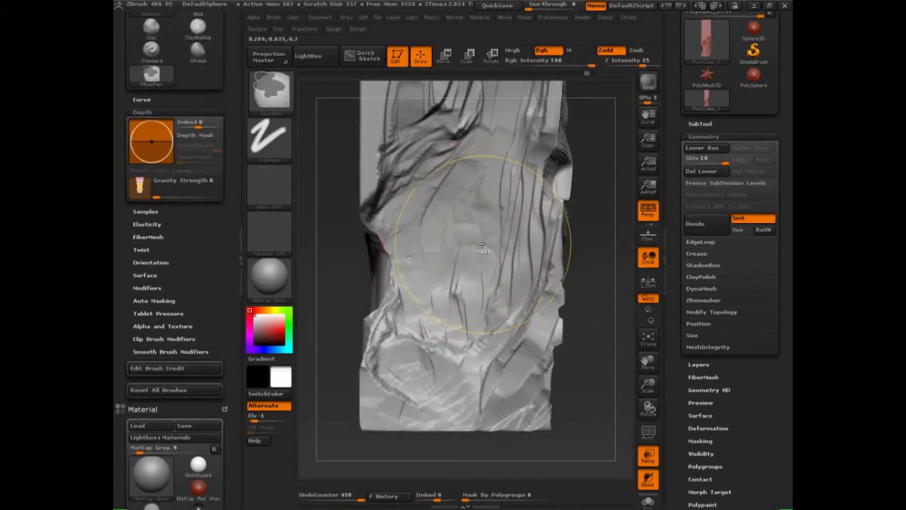
{"action": "key", "text": "ctrl+z"}
{"action": "key", "text": "ctrl+z"}
{"action": "key", "text": "ctrl+shift+z"}
{"action": "key", "text": "ctrl+shift+z"}
{"action": "key", "text": "ctrl+shift+z"}
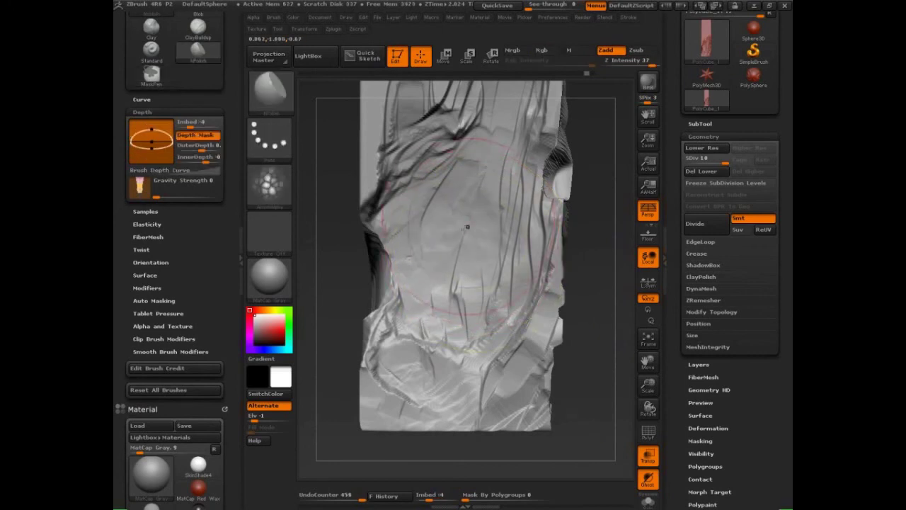
{"action": "key", "text": "ctrl+shift+z"}
{"action": "key", "text": "ctrl+shift+z"}
{"action": "key", "text": "ctrl+shift+z"}
{"action": "key", "text": "ctrl+shift+z"}
{"action": "key", "text": "ctrl+shift+z"}
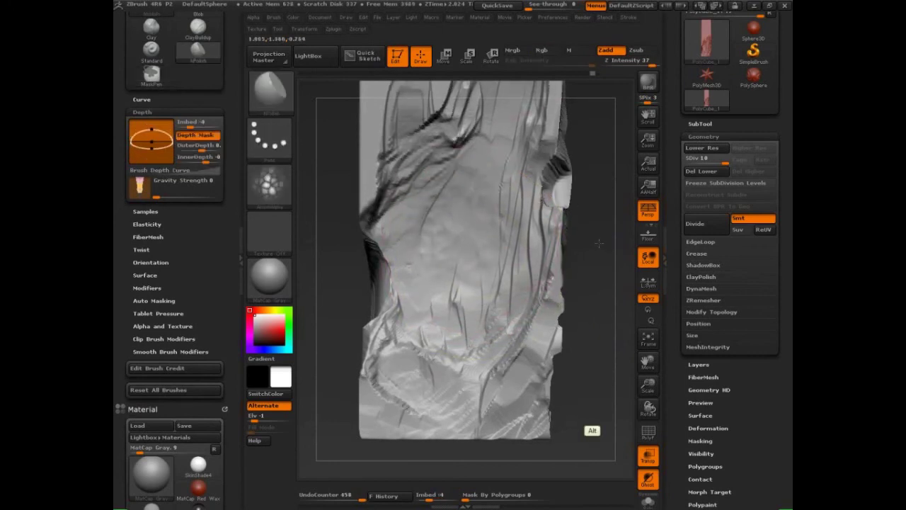
Step: Switch to the Polish brush and browse the alpha library for it
{"action": "left_click", "coordinate": [526, 17]}
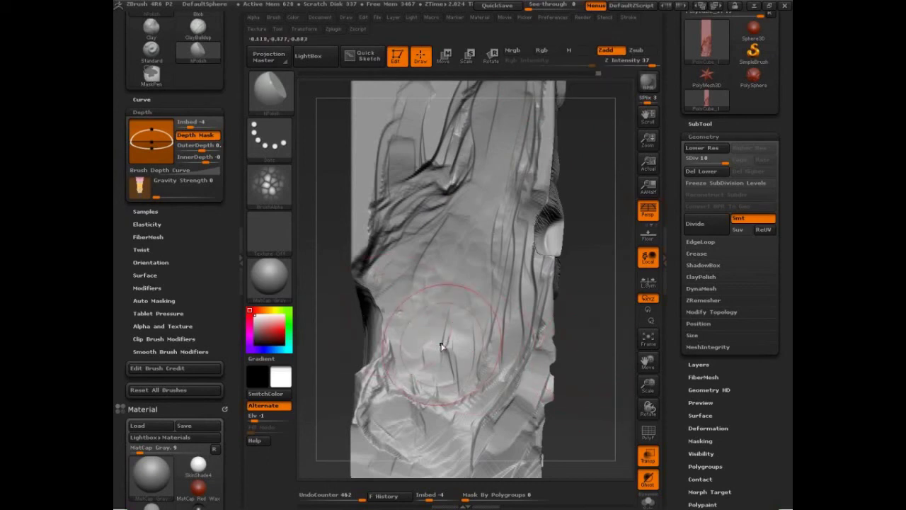
{"action": "key", "text": "b"}
{"action": "left_click", "coordinate": [314, 243]}
{"action": "left_click_drag", "start_coordinate": [315, 273], "coordinate": [313, 243], "text": "alt"}
{"action": "left_click", "coordinate": [269, 186]}
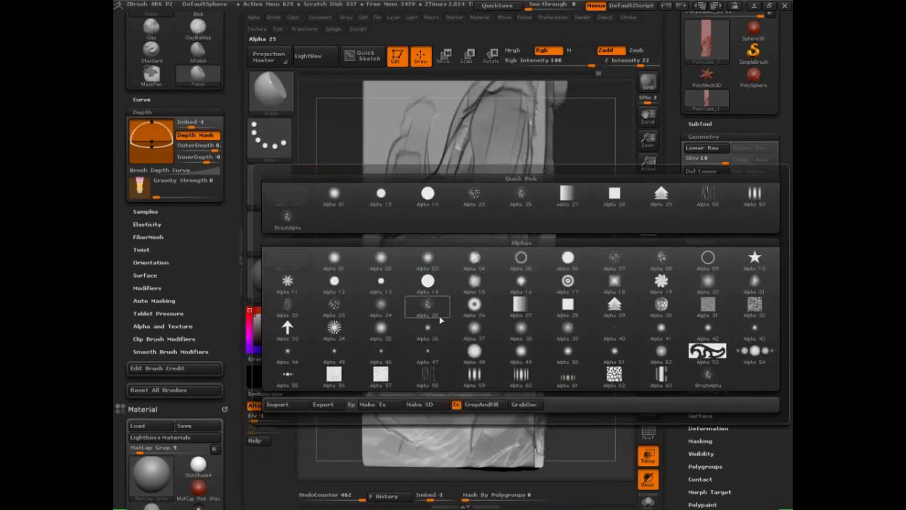
{"action": "mouse_move", "coordinate": [379, 381]}
{"action": "mouse_move", "coordinate": [435, 379]}
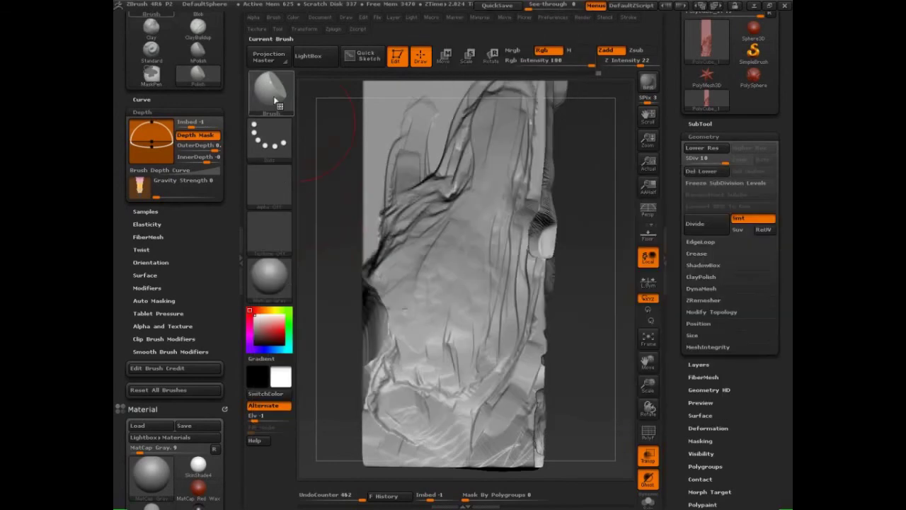
{"action": "left_click", "coordinate": [272, 92]}
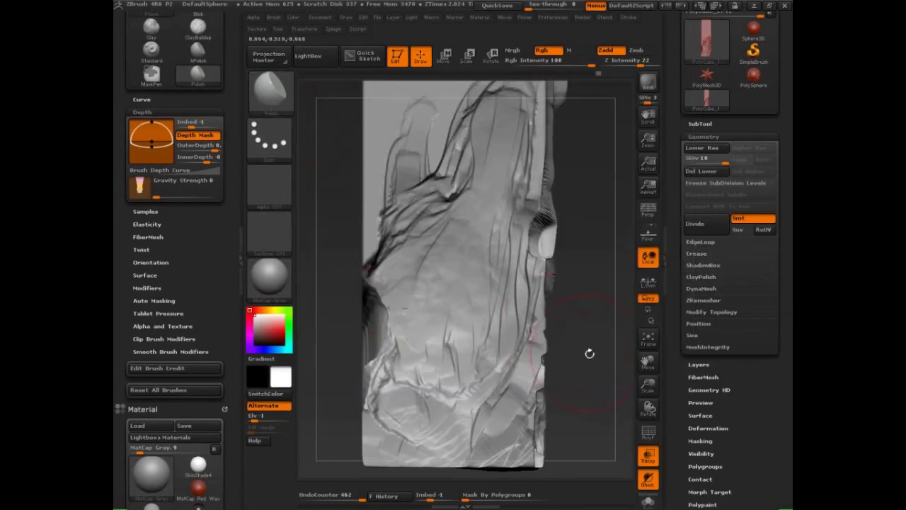
Step: Undo the hPolish strokes made in the recess
{"action": "key", "text": "ctrl"}
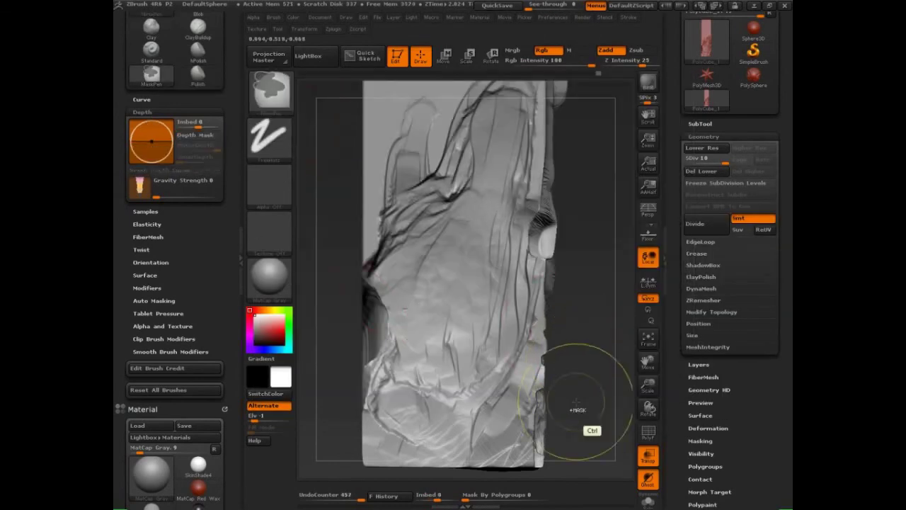
{"action": "key", "text": "ctrl+z"}
{"action": "key", "text": "ctrl+z"}
{"action": "key", "text": "ctrl+z"}
{"action": "key", "text": "ctrl+z"}
{"action": "key", "text": "ctrl+z"}
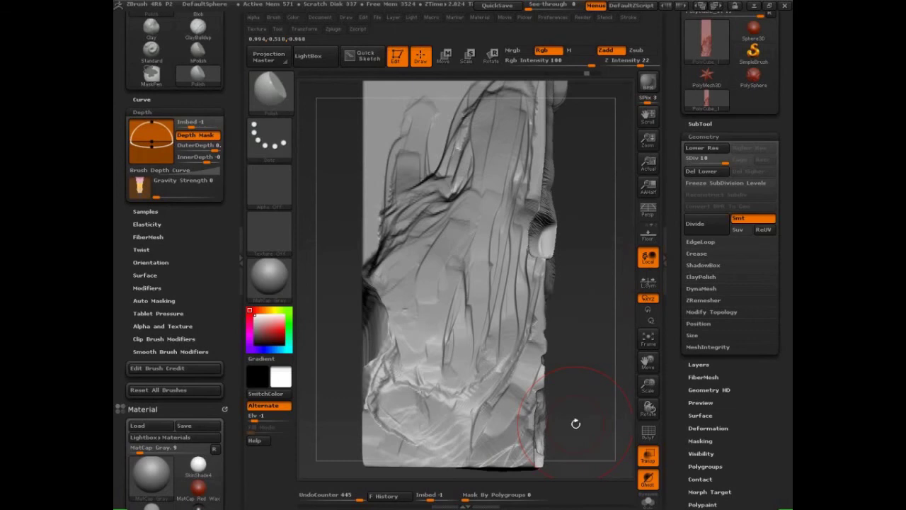
Step: Switch to the Planar brush and assign it Alpha 25
{"action": "left_click", "coordinate": [270, 90]}
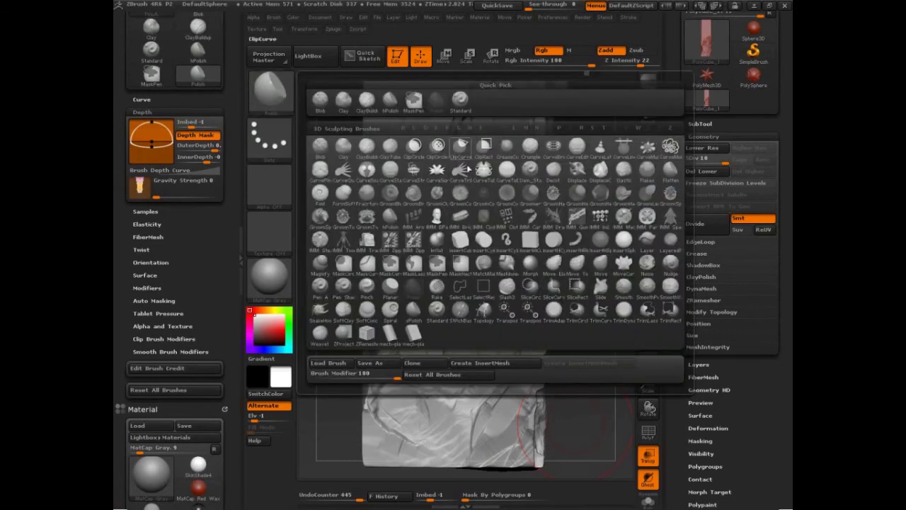
{"action": "left_click", "coordinate": [391, 289]}
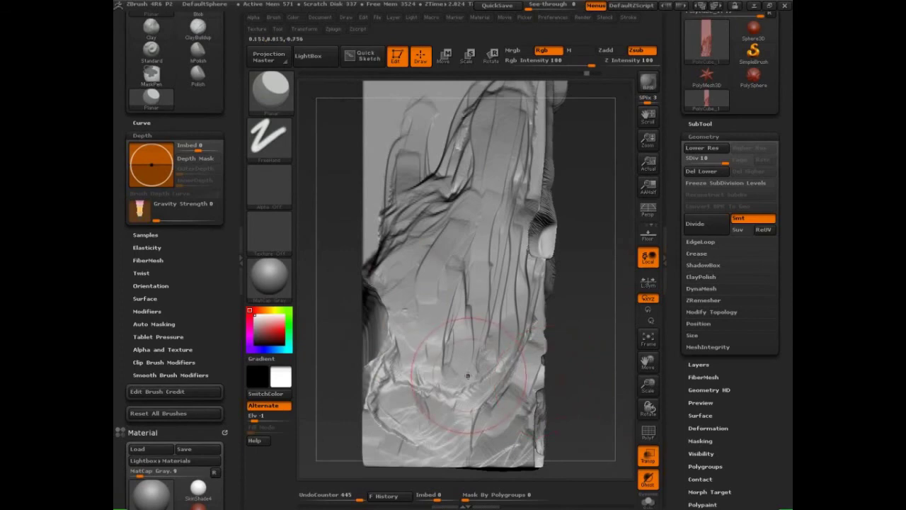
{"action": "left_click", "coordinate": [270, 186]}
{"action": "left_click", "coordinate": [426, 327]}
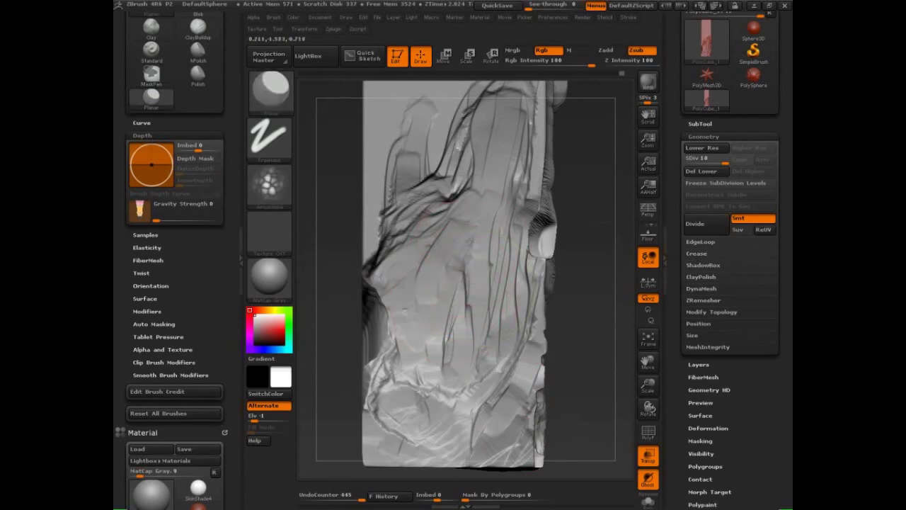
Step: Flatten the middle of the recess with overlapping Planar brush strokes, adjusting the brush size along the way
{"action": "left_click_drag", "start_coordinate": [473, 237], "coordinate": [455, 350]}
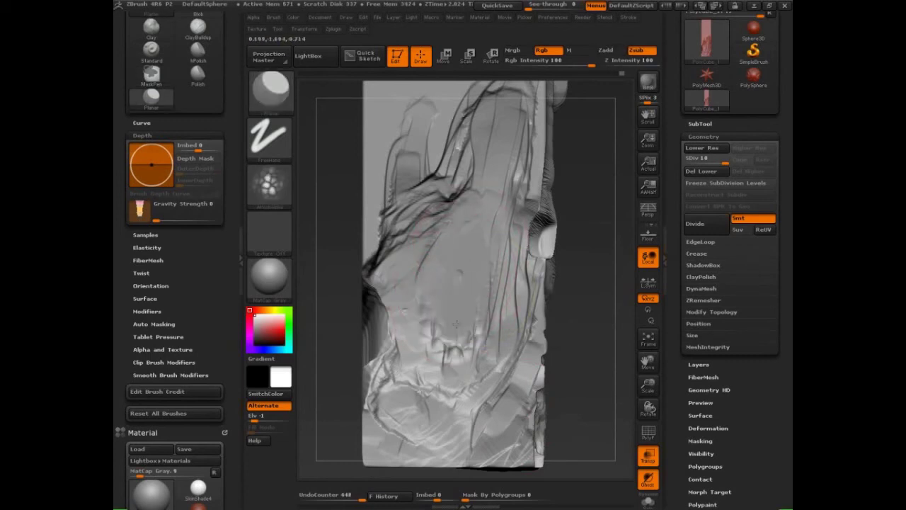
{"action": "mouse_move", "coordinate": [466, 283]}
{"action": "left_mouse_down"}
{"action": "mouse_move", "coordinate": [459, 331]}
{"action": "mouse_move", "coordinate": [466, 292]}
{"action": "left_mouse_up"}
{"action": "mouse_move", "coordinate": [458, 261]}
{"action": "left_mouse_down", "text": "alt"}
{"action": "mouse_move", "coordinate": [455, 305]}
{"action": "mouse_move", "coordinate": [468, 276]}
{"action": "mouse_move", "coordinate": [460, 267]}
{"action": "left_mouse_up", "text": "alt"}
{"action": "key", "text": "s"}
{"action": "left_click_drag", "start_coordinate": [413, 238], "coordinate": [401, 264]}
{"action": "left_click_drag", "start_coordinate": [487, 248], "coordinate": [453, 333]}
{"action": "left_click_drag", "start_coordinate": [489, 304], "coordinate": [474, 354]}
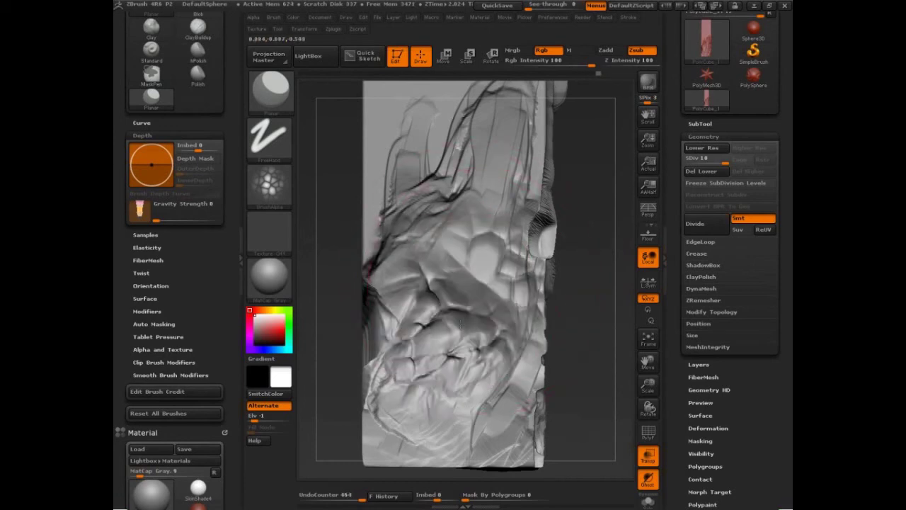
Step: Try rougher Planar strokes across the whole recess, including inverted ones, and undo them
{"action": "left_click_drag", "start_coordinate": [432, 311], "coordinate": [418, 368]}
{"action": "left_click_drag", "start_coordinate": [485, 206], "coordinate": [489, 227]}
{"action": "left_click_drag", "start_coordinate": [487, 241], "coordinate": [473, 264]}
{"action": "left_click_drag", "start_coordinate": [464, 318], "coordinate": [448, 345], "text": "alt"}
{"action": "left_click_drag", "start_coordinate": [497, 249], "coordinate": [494, 305], "text": "alt"}
{"action": "key", "text": "ctrl+z"}
{"action": "key", "text": "ctrl+z"}
{"action": "key", "text": "ctrl+z"}
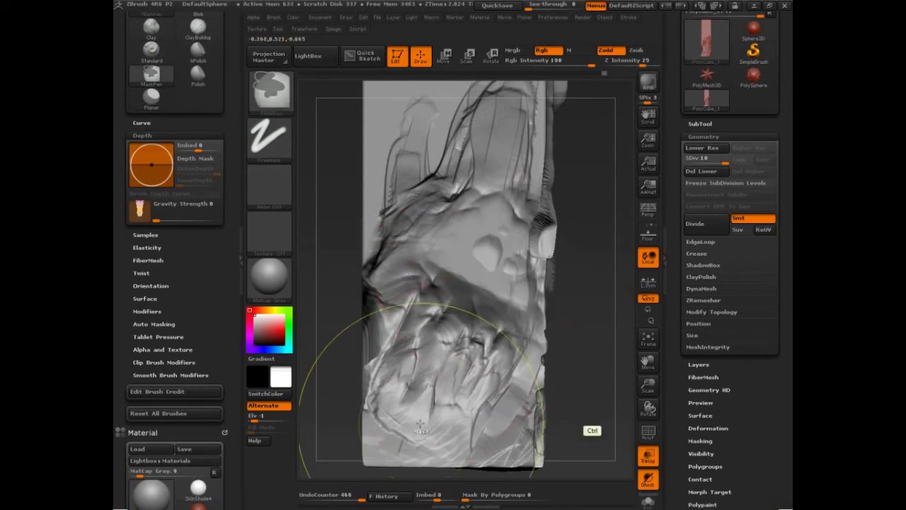
{"action": "key", "text": "ctrl+z"}
{"action": "key", "text": "ctrl+z"}
{"action": "key", "text": "ctrl+z"}
{"action": "key", "text": "ctrl+z"}
{"action": "key", "text": "ctrl+z"}
{"action": "key", "text": "ctrl+z"}
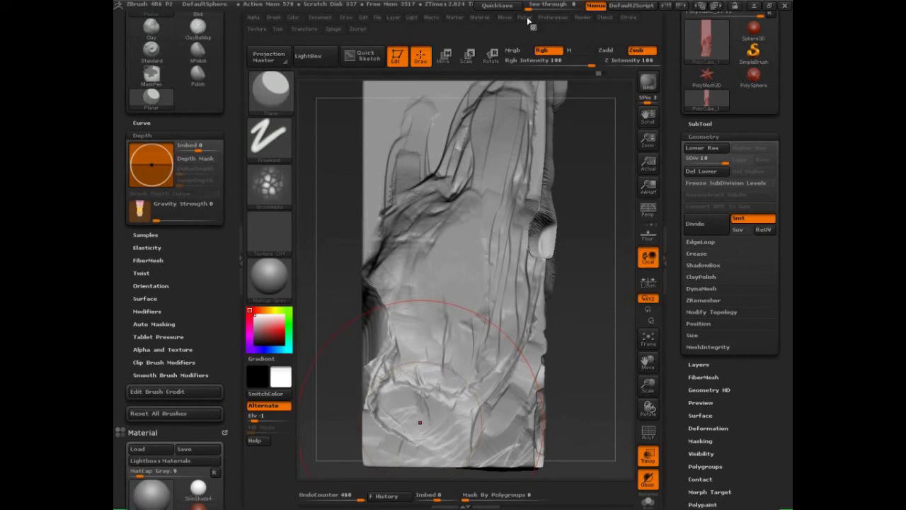
Step: Set the picker orientation to Cont Ori, test it with Planar strokes in the recess and undo them
{"action": "mouse_move", "coordinate": [526, 18]}
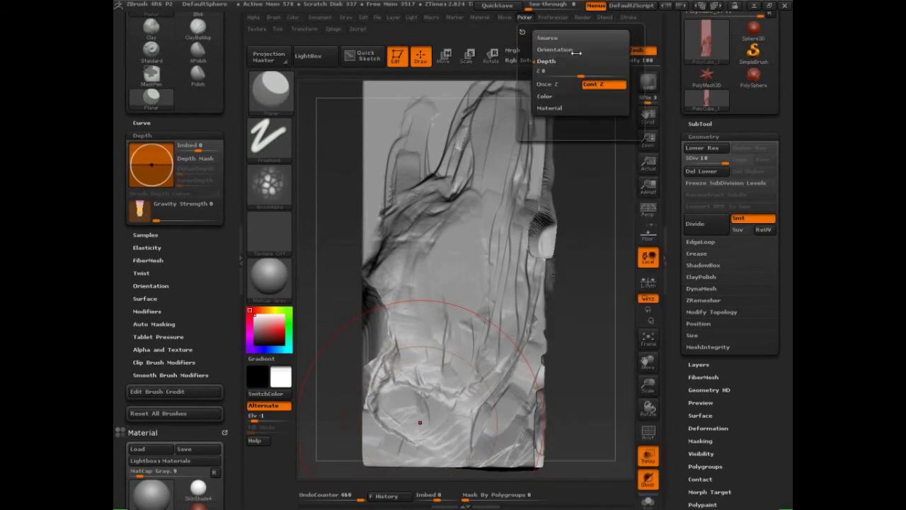
{"action": "left_click", "coordinate": [575, 50]}
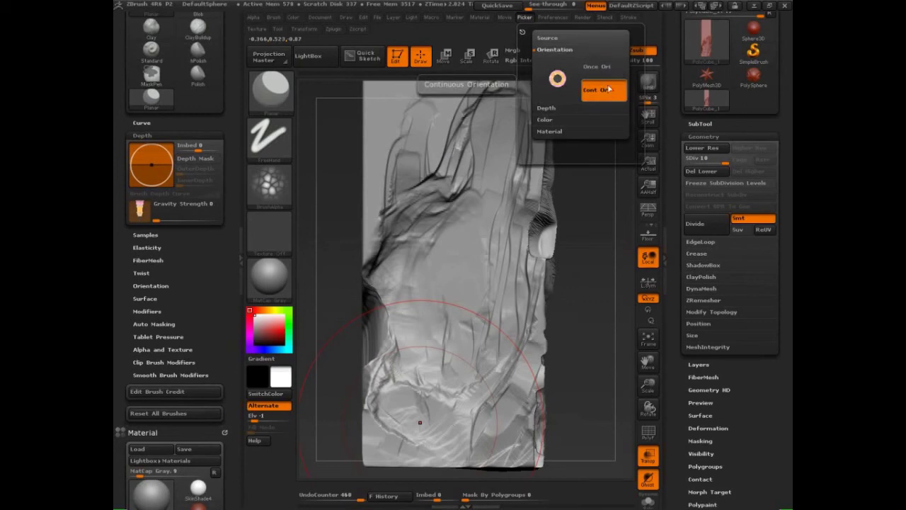
{"action": "left_click_drag", "start_coordinate": [459, 281], "coordinate": [418, 340]}
{"action": "left_click_drag", "start_coordinate": [490, 266], "coordinate": [418, 347]}
{"action": "left_click_drag", "start_coordinate": [449, 340], "coordinate": [472, 285]}
{"action": "key", "text": "ctrl+z"}
{"action": "key", "text": "ctrl+z"}
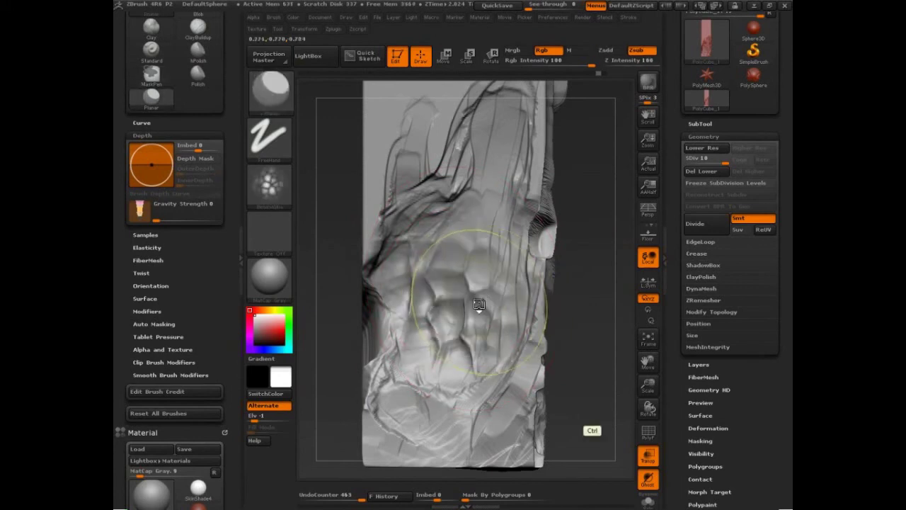
{"action": "key", "text": "ctrl+z"}
{"action": "key", "text": "ctrl+z"}
Step: Reduce the brush size and carve Planar strokes into the centre of the recess
{"action": "key", "text": "bracketleft"}
{"action": "key", "text": "bracketleft"}
{"action": "key", "text": "bracketleft"}
{"action": "key", "text": "bracketleft"}
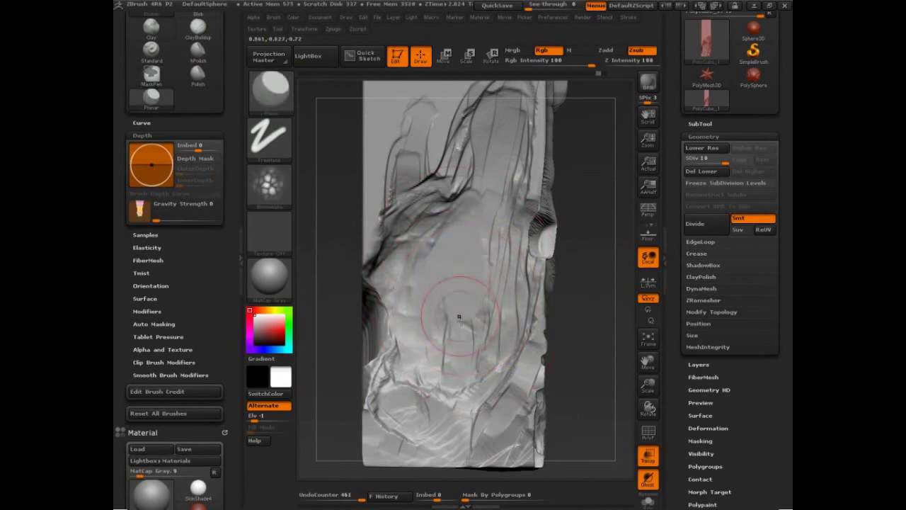
{"action": "mouse_move", "coordinate": [465, 307]}
{"action": "left_mouse_down"}
{"action": "mouse_move", "coordinate": [496, 308]}
{"action": "mouse_move", "coordinate": [461, 320]}
{"action": "mouse_move", "coordinate": [453, 312]}
{"action": "mouse_move", "coordinate": [475, 262]}
{"action": "mouse_move", "coordinate": [522, 267]}
{"action": "left_mouse_up"}
{"action": "mouse_move", "coordinate": [446, 273]}
{"action": "left_mouse_down"}
{"action": "mouse_move", "coordinate": [492, 283]}
{"action": "mouse_move", "coordinate": [486, 267]}
{"action": "mouse_move", "coordinate": [449, 301]}
{"action": "left_mouse_up"}
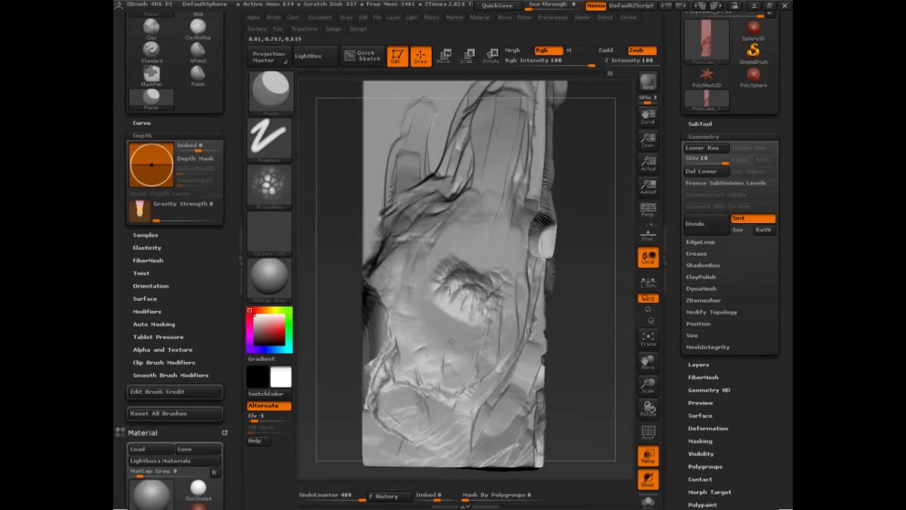
Step: Extend the Planar strokes over the lower recess and the channel above it, undoing the latest ones
{"action": "mouse_move", "coordinate": [411, 344]}
{"action": "left_mouse_down"}
{"action": "mouse_move", "coordinate": [456, 349]}
{"action": "mouse_move", "coordinate": [425, 383]}
{"action": "mouse_move", "coordinate": [482, 212]}
{"action": "mouse_move", "coordinate": [517, 191]}
{"action": "mouse_move", "coordinate": [496, 167]}
{"action": "mouse_move", "coordinate": [499, 133]}
{"action": "mouse_move", "coordinate": [506, 159]}
{"action": "mouse_move", "coordinate": [524, 120]}
{"action": "mouse_move", "coordinate": [496, 184]}
{"action": "mouse_move", "coordinate": [497, 124]}
{"action": "mouse_move", "coordinate": [481, 205]}
{"action": "mouse_move", "coordinate": [496, 230]}
{"action": "left_mouse_up"}
{"action": "key", "text": "ctrl+z"}
{"action": "key", "text": "ctrl+z"}
{"action": "key", "text": "ctrl+z"}
{"action": "key", "text": "ctrl+z"}
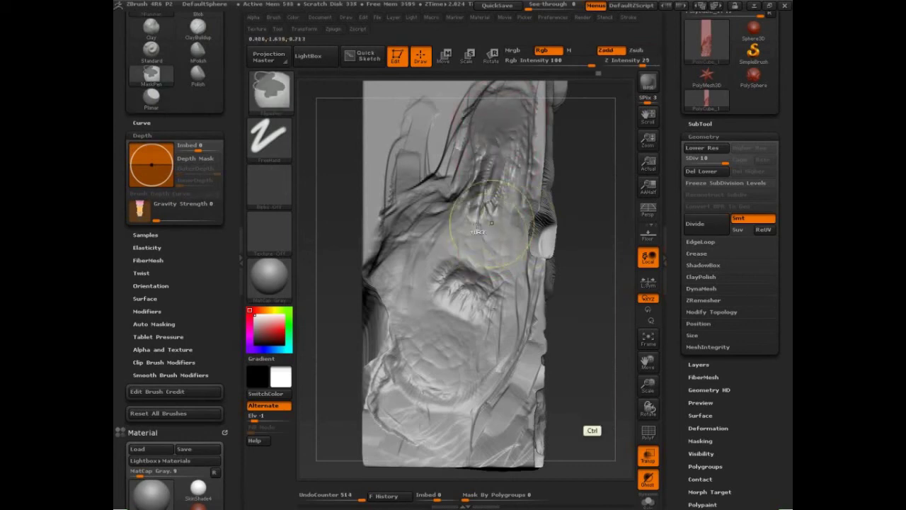
Step: Add short diagonal Planar strokes along the upper edge of the recess
{"action": "left_click_drag", "start_coordinate": [448, 210], "coordinate": [422, 225]}
{"action": "mouse_move", "coordinate": [442, 206]}
{"action": "left_mouse_down"}
{"action": "mouse_move", "coordinate": [424, 237]}
{"action": "mouse_move", "coordinate": [428, 230]}
{"action": "left_mouse_up"}
{"action": "left_click_drag", "start_coordinate": [457, 225], "coordinate": [437, 244]}
{"action": "left_click_drag", "start_coordinate": [471, 231], "coordinate": [464, 244]}
Step: Set the Planar brush's Samples Radius to 0.9172 and test it with a stroke above the recess
{"action": "left_click", "coordinate": [146, 235]}
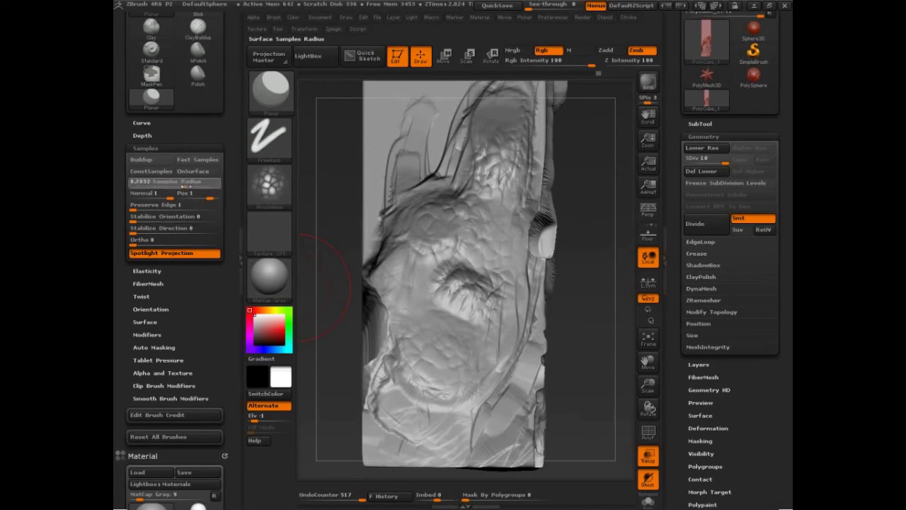
{"action": "key", "text": "ctrl"}
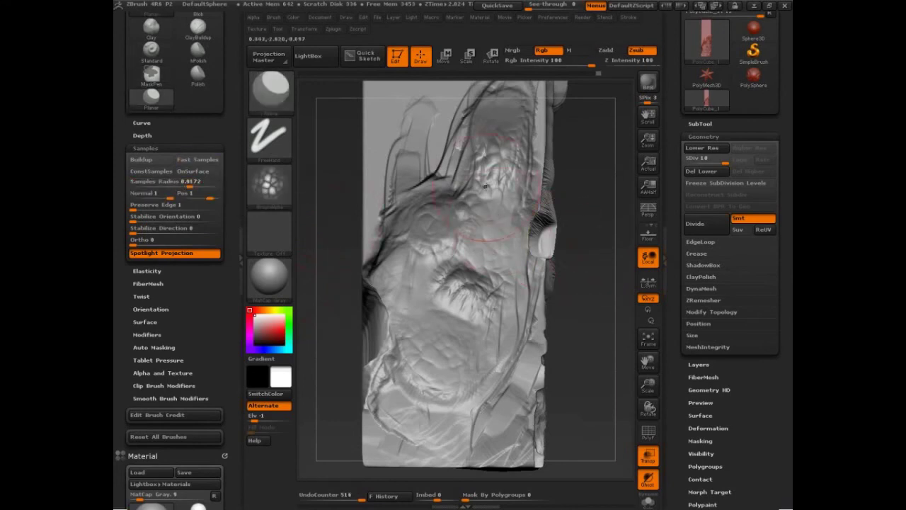
{"action": "left_click_drag", "start_coordinate": [490, 188], "coordinate": [473, 186]}
Step: Cover the recess from the upper channel to its lower end with short overlapping Planar strokes
{"action": "mouse_move", "coordinate": [489, 186]}
{"action": "left_mouse_down"}
{"action": "mouse_move", "coordinate": [468, 172]}
{"action": "mouse_move", "coordinate": [489, 189]}
{"action": "mouse_move", "coordinate": [475, 186]}
{"action": "mouse_move", "coordinate": [484, 212]}
{"action": "left_mouse_up"}
{"action": "mouse_move", "coordinate": [492, 196]}
{"action": "left_mouse_down"}
{"action": "mouse_move", "coordinate": [483, 220]}
{"action": "mouse_move", "coordinate": [479, 199]}
{"action": "mouse_move", "coordinate": [490, 199]}
{"action": "mouse_move", "coordinate": [453, 244]}
{"action": "left_mouse_up"}
{"action": "mouse_move", "coordinate": [489, 228]}
{"action": "left_mouse_down"}
{"action": "mouse_move", "coordinate": [475, 206]}
{"action": "mouse_move", "coordinate": [473, 248]}
{"action": "mouse_move", "coordinate": [461, 249]}
{"action": "left_mouse_up"}
{"action": "mouse_move", "coordinate": [476, 238]}
{"action": "left_mouse_down"}
{"action": "mouse_move", "coordinate": [453, 257]}
{"action": "mouse_move", "coordinate": [428, 251]}
{"action": "left_mouse_up"}
{"action": "left_click_drag", "start_coordinate": [496, 249], "coordinate": [453, 297]}
{"action": "left_click_drag", "start_coordinate": [470, 290], "coordinate": [445, 336]}
{"action": "left_click_drag", "start_coordinate": [434, 282], "coordinate": [453, 332]}
{"action": "left_click_drag", "start_coordinate": [420, 292], "coordinate": [436, 349]}
{"action": "mouse_move", "coordinate": [441, 323]}
{"action": "left_mouse_down"}
{"action": "mouse_move", "coordinate": [450, 358]}
{"action": "mouse_move", "coordinate": [464, 360]}
{"action": "left_mouse_up"}
{"action": "mouse_move", "coordinate": [470, 324]}
{"action": "left_mouse_down"}
{"action": "mouse_move", "coordinate": [476, 356]}
{"action": "mouse_move", "coordinate": [488, 338]}
{"action": "left_mouse_up"}
{"action": "mouse_move", "coordinate": [481, 327]}
{"action": "left_mouse_down"}
{"action": "mouse_move", "coordinate": [470, 356]}
{"action": "mouse_move", "coordinate": [483, 360]}
{"action": "left_mouse_up"}
{"action": "left_click_drag", "start_coordinate": [473, 296], "coordinate": [483, 316]}
{"action": "left_click_drag", "start_coordinate": [492, 279], "coordinate": [450, 327]}
{"action": "left_click_drag", "start_coordinate": [494, 306], "coordinate": [486, 336]}
{"action": "left_click_drag", "start_coordinate": [493, 340], "coordinate": [487, 368]}
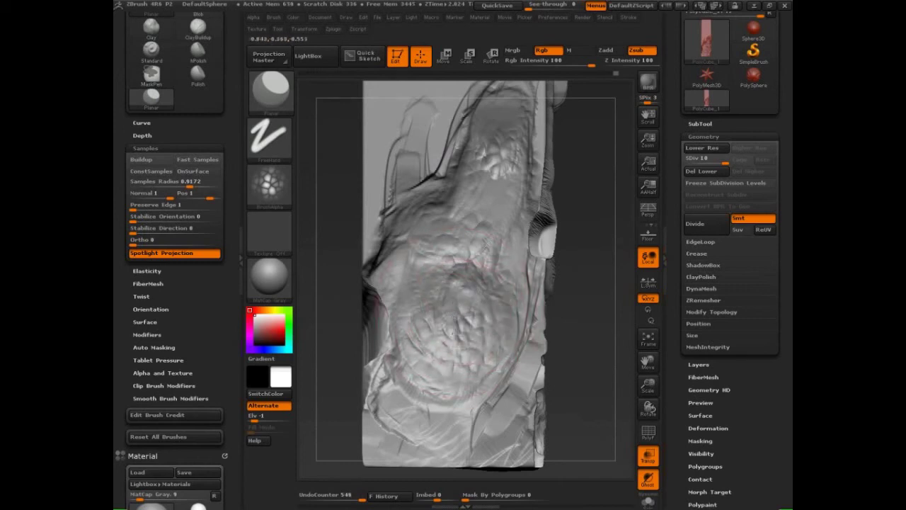
Step: Try Planar strokes on the rock-covered side of the slab and undo the last one
{"action": "left_click_drag", "start_coordinate": [627, 347], "coordinate": [606, 358]}
{"action": "mouse_move", "coordinate": [607, 358]}
{"action": "left_mouse_down", "text": "alt"}
{"action": "mouse_move", "coordinate": [588, 291]}
{"action": "mouse_move", "coordinate": [507, 290]}
{"action": "mouse_move", "coordinate": [505, 303]}
{"action": "left_mouse_up", "text": "alt"}
{"action": "key", "text": "ctrl+z"}
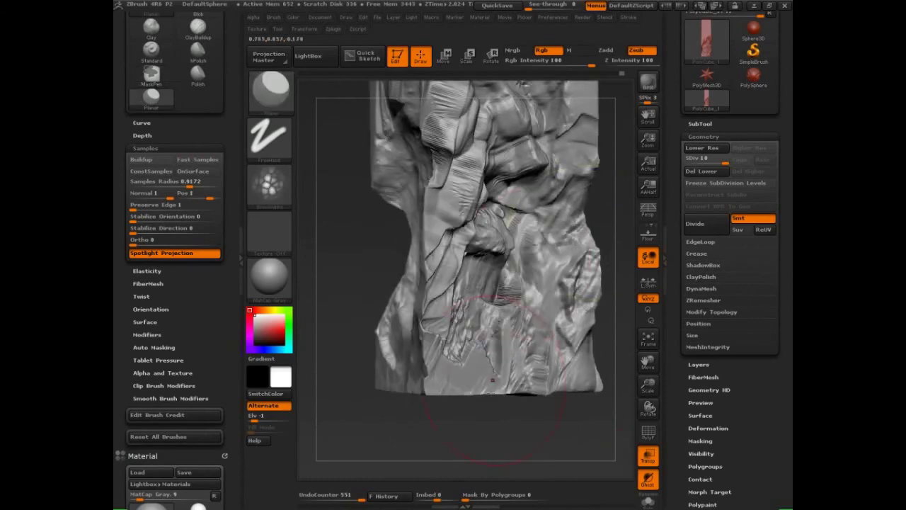
Step: Return to the recess side and sweep larger Planar strokes through the recess
{"action": "left_click_drag", "start_coordinate": [504, 429], "coordinate": [563, 426]}
{"action": "mouse_move", "coordinate": [464, 293]}
{"action": "left_mouse_down"}
{"action": "mouse_move", "coordinate": [450, 279]}
{"action": "mouse_move", "coordinate": [462, 260]}
{"action": "mouse_move", "coordinate": [473, 318]}
{"action": "mouse_move", "coordinate": [425, 354]}
{"action": "left_mouse_up"}
{"action": "mouse_move", "coordinate": [460, 315]}
{"action": "left_mouse_down"}
{"action": "mouse_move", "coordinate": [462, 365]}
{"action": "mouse_move", "coordinate": [476, 373]}
{"action": "left_mouse_up"}
{"action": "left_click_drag", "start_coordinate": [560, 443], "coordinate": [560, 403], "text": "alt"}
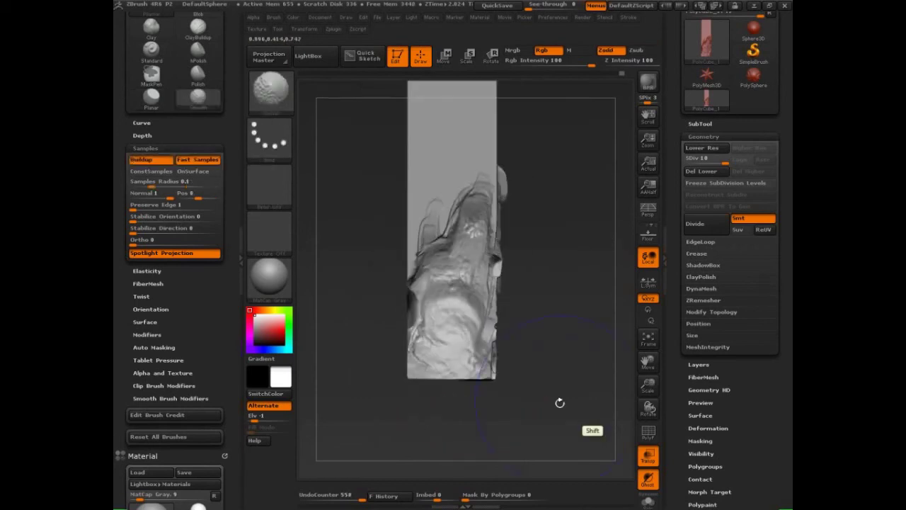
Step: Undo the Planar experiments step by step, back to the smooth recess before its centre was carved
{"action": "key", "text": "ctrl+z"}
{"action": "key", "text": "ctrl+z"}
{"action": "key", "text": "ctrl+z"}
{"action": "key", "text": "ctrl+z"}
{"action": "key", "text": "ctrl+z"}
{"action": "key", "text": "ctrl+z"}
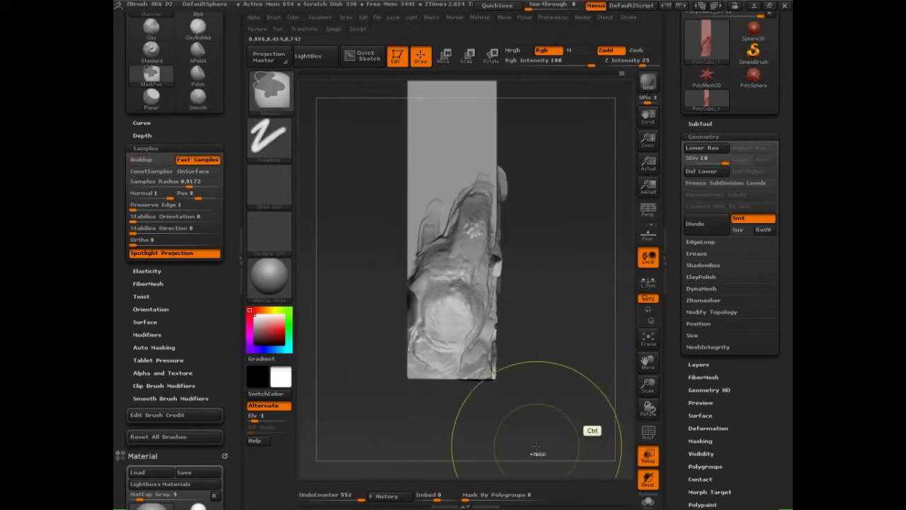
{"action": "key", "text": "ctrl+z"}
{"action": "key", "text": "ctrl+z"}
{"action": "key", "text": "ctrl+z"}
{"action": "key", "text": "ctrl+z"}
{"action": "key", "text": "ctrl+z"}
{"action": "key", "text": "ctrl+z"}
{"action": "key", "text": "ctrl+z"}
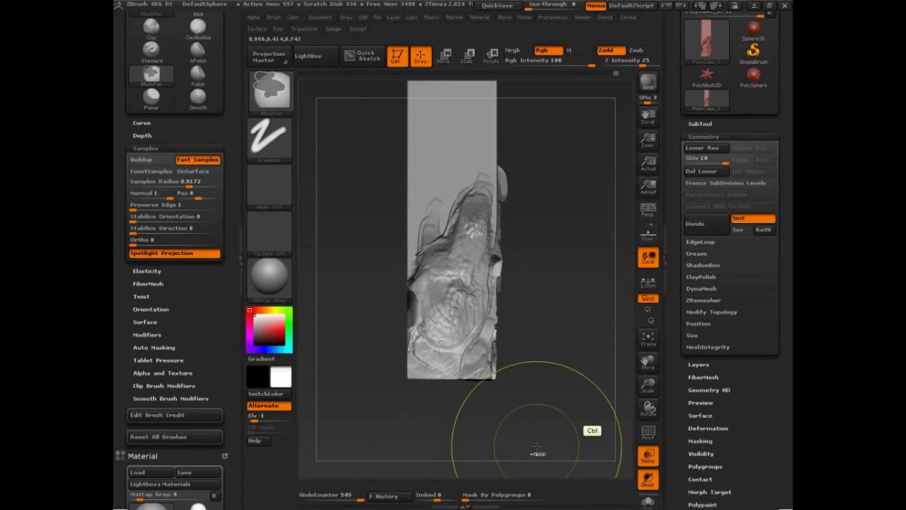
{"action": "key", "text": "ctrl+z"}
{"action": "key", "text": "ctrl+z"}
{"action": "key", "text": "ctrl+z"}
{"action": "key", "text": "ctrl+z"}
{"action": "key", "text": "ctrl+z"}
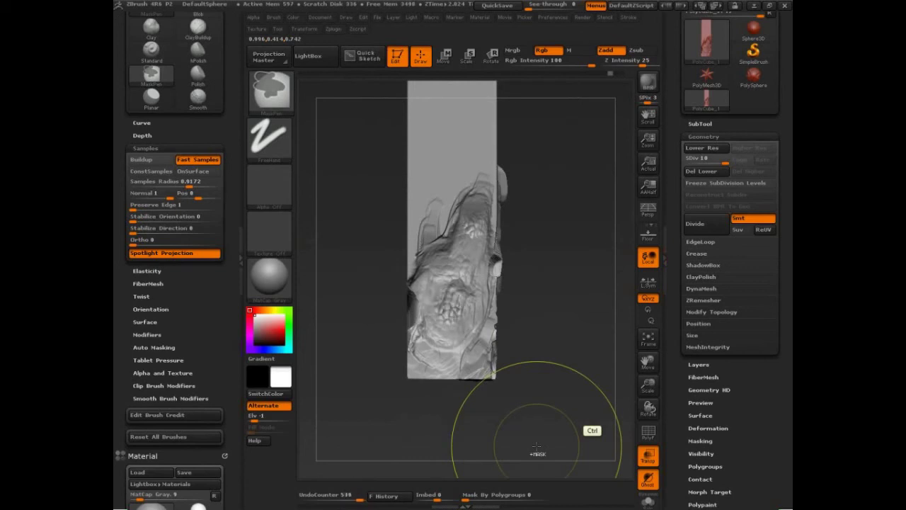
{"action": "key", "text": "ctrl+z"}
{"action": "key", "text": "ctrl+z"}
{"action": "key", "text": "ctrl+z"}
{"action": "key", "text": "ctrl+z"}
{"action": "key", "text": "ctrl+z"}
{"action": "key", "text": "ctrl+z"}
{"action": "key", "text": "ctrl+z"}
{"action": "key", "text": "ctrl+z"}
{"action": "key", "text": "ctrl+z"}
{"action": "key", "text": "ctrl+z"}
{"action": "key", "text": "ctrl+z"}
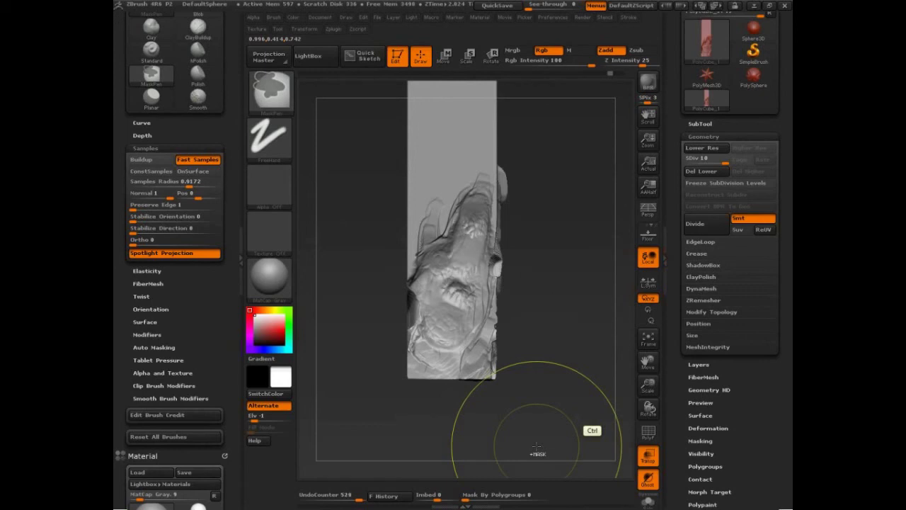
{"action": "key", "text": "ctrl+z"}
{"action": "key", "text": "ctrl+z"}
{"action": "key", "text": "ctrl+z"}
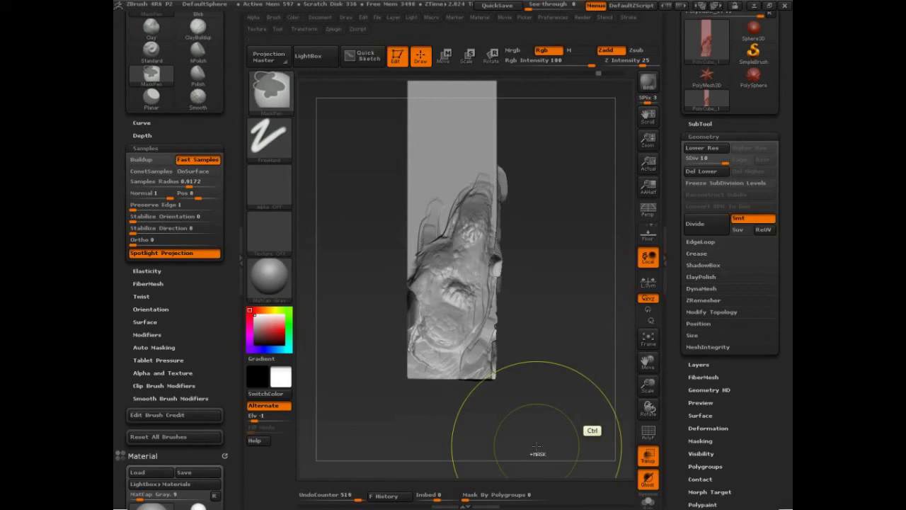
{"action": "key", "text": "ctrl+z"}
{"action": "key", "text": "ctrl+z"}
{"action": "key", "text": "ctrl+z"}
{"action": "key", "text": "ctrl+z"}
{"action": "key", "text": "ctrl+z"}
{"action": "key", "text": "ctrl+z"}
{"action": "key", "text": "ctrl+z"}
{"action": "key", "text": "ctrl+z"}
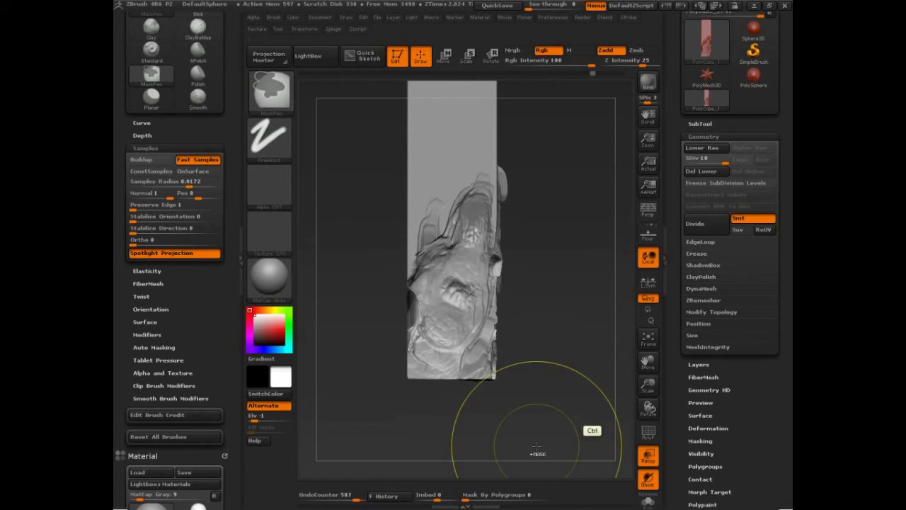
{"action": "key", "text": "ctrl+z"}
{"action": "key", "text": "ctrl+z"}
{"action": "key", "text": "ctrl+z"}
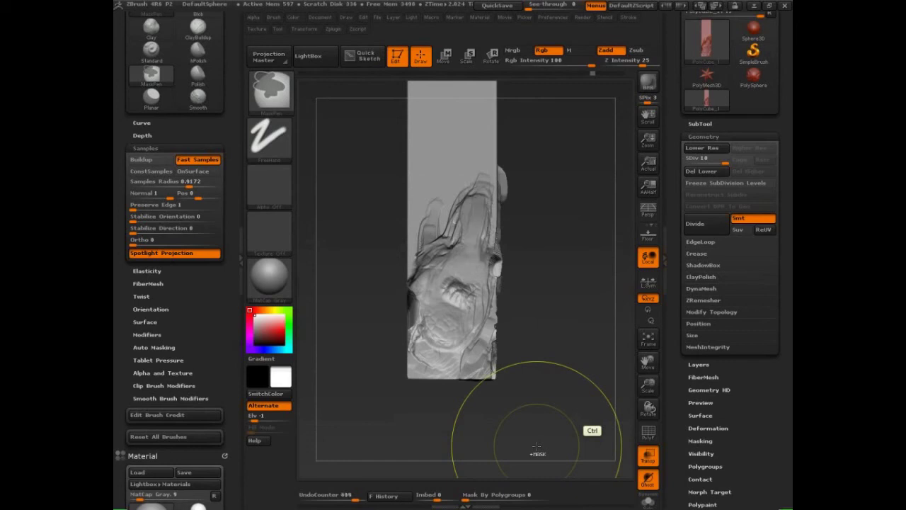
{"action": "key", "text": "ctrl+z"}
{"action": "key", "text": "ctrl+z"}
{"action": "key", "text": "ctrl+z"}
{"action": "key", "text": "ctrl+z"}
{"action": "key", "text": "ctrl+z"}
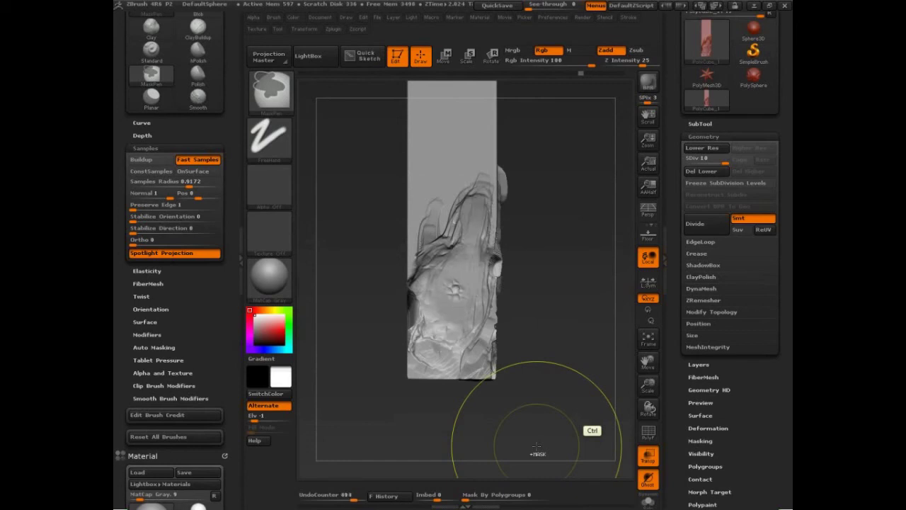
{"action": "key", "text": "ctrl+z"}
{"action": "key", "text": "ctrl+z"}
{"action": "key", "text": "ctrl+z"}
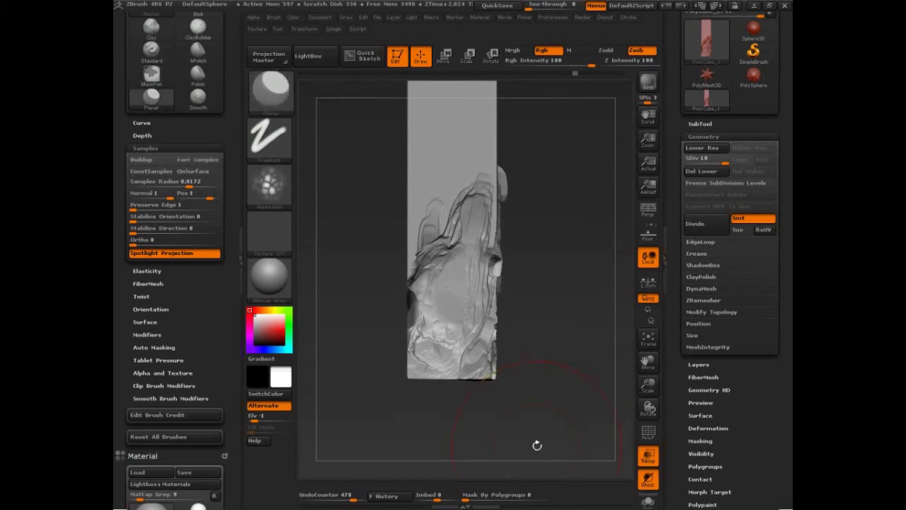
Step: Face the rock-covered side of the slab and begin handwritten screen notes beside it with the bullet "Types"
{"action": "left_click_drag", "start_coordinate": [536, 446], "coordinate": [609, 420]}
{"action": "left_click_drag", "start_coordinate": [609, 419], "coordinate": [523, 458], "text": "alt"}
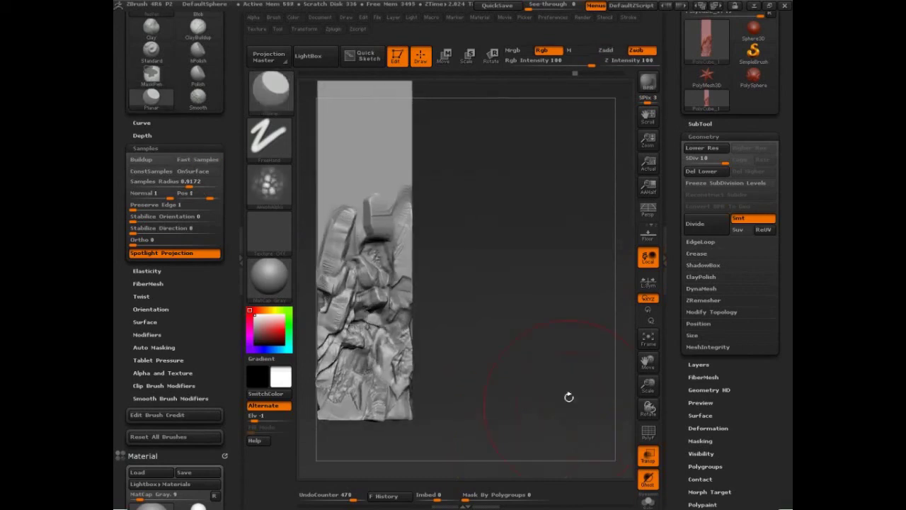
{"action": "left_click_drag", "start_coordinate": [569, 397], "coordinate": [559, 431], "text": "alt"}
{"action": "key", "text": "ctrl+shift"}
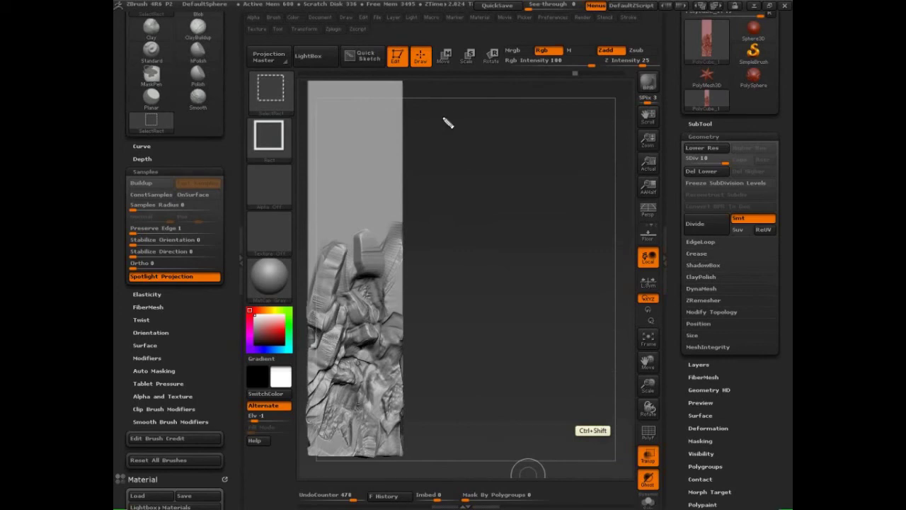
{"action": "mouse_move", "coordinate": [426, 110]}
{"action": "left_mouse_down"}
{"action": "mouse_move", "coordinate": [453, 127]}
{"action": "mouse_move", "coordinate": [507, 129]}
{"action": "mouse_move", "coordinate": [498, 131]}
{"action": "left_mouse_up"}
{"action": "left_click", "coordinate": [422, 123]}
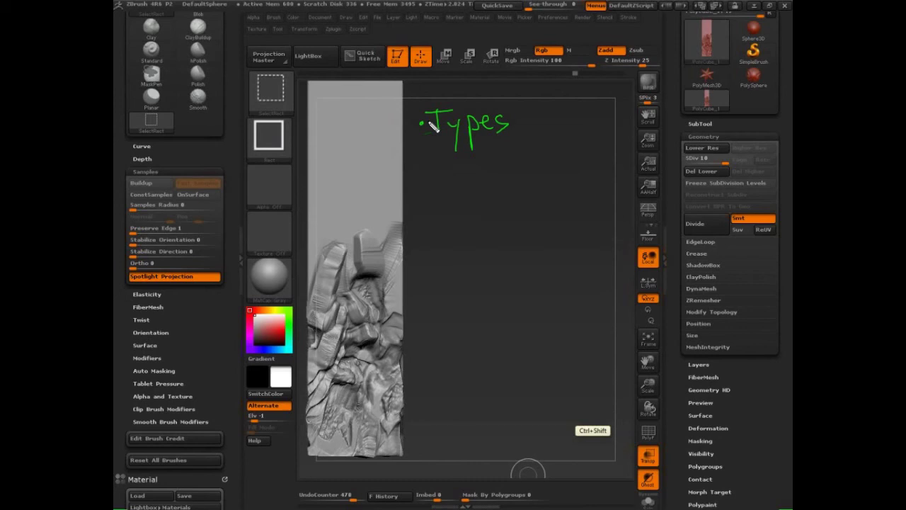
Step: Add the bullet "Settings" to the handwritten notes, with "Depth" and "Zintensity" underlined beneath it
{"action": "left_click", "coordinate": [431, 164]}
{"action": "left_click_drag", "start_coordinate": [458, 157], "coordinate": [443, 173]}
{"action": "left_click_drag", "start_coordinate": [468, 169], "coordinate": [486, 169]}
{"action": "mouse_move", "coordinate": [493, 138]}
{"action": "left_mouse_down"}
{"action": "mouse_move", "coordinate": [499, 176]}
{"action": "mouse_move", "coordinate": [543, 150]}
{"action": "mouse_move", "coordinate": [551, 161]}
{"action": "left_mouse_up"}
{"action": "mouse_move", "coordinate": [465, 178]}
{"action": "left_mouse_down"}
{"action": "mouse_move", "coordinate": [467, 198]}
{"action": "mouse_move", "coordinate": [500, 198]}
{"action": "mouse_move", "coordinate": [532, 170]}
{"action": "mouse_move", "coordinate": [549, 202]}
{"action": "left_mouse_up"}
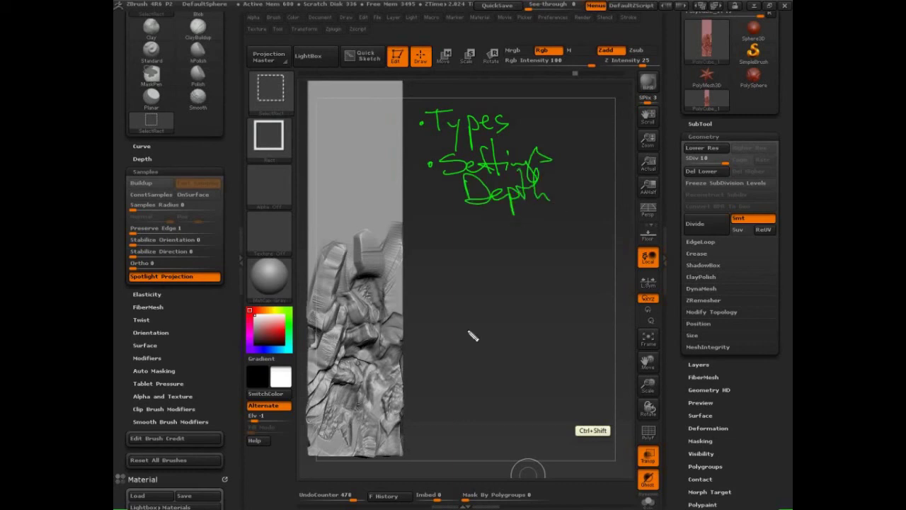
{"action": "mouse_move", "coordinate": [490, 214]}
{"action": "left_mouse_down"}
{"action": "mouse_move", "coordinate": [495, 226]}
{"action": "mouse_move", "coordinate": [539, 233]}
{"action": "mouse_move", "coordinate": [573, 230]}
{"action": "mouse_move", "coordinate": [593, 212]}
{"action": "mouse_move", "coordinate": [606, 224]}
{"action": "left_mouse_up"}
{"action": "left_click_drag", "start_coordinate": [505, 237], "coordinate": [606, 245]}
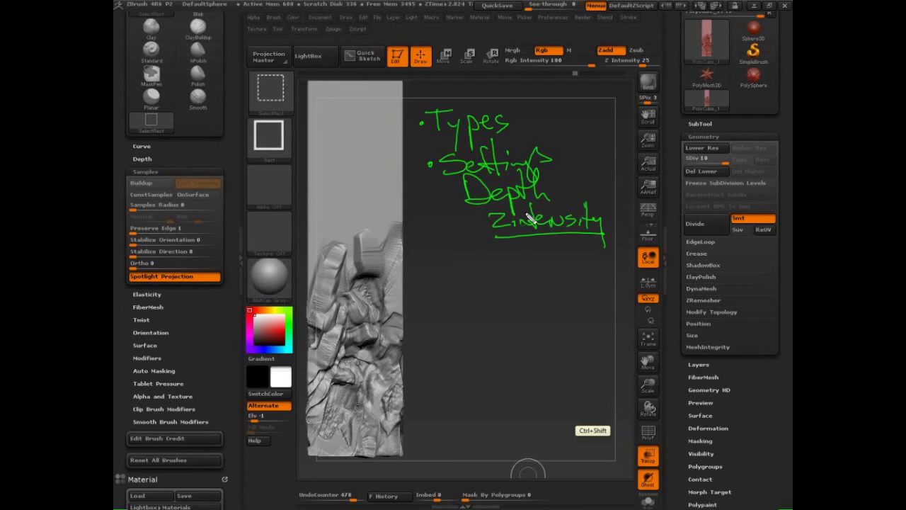
{"action": "left_click_drag", "start_coordinate": [466, 207], "coordinate": [554, 204]}
Step: Note "Picker" with orientation and depth beside it, followed by Preserve Edge labelled "Polish"
{"action": "mouse_move", "coordinate": [473, 253]}
{"action": "left_mouse_down"}
{"action": "mouse_move", "coordinate": [477, 280]}
{"action": "mouse_move", "coordinate": [478, 267]}
{"action": "mouse_move", "coordinate": [497, 274]}
{"action": "left_mouse_up"}
{"action": "left_click_drag", "start_coordinate": [513, 264], "coordinate": [516, 275]}
{"action": "mouse_move", "coordinate": [516, 247]}
{"action": "left_mouse_down"}
{"action": "mouse_move", "coordinate": [520, 269]}
{"action": "mouse_move", "coordinate": [559, 276]}
{"action": "left_mouse_up"}
{"action": "mouse_move", "coordinate": [473, 289]}
{"action": "left_mouse_down"}
{"action": "mouse_move", "coordinate": [476, 315]}
{"action": "mouse_move", "coordinate": [494, 303]}
{"action": "mouse_move", "coordinate": [537, 315]}
{"action": "mouse_move", "coordinate": [617, 297]}
{"action": "mouse_move", "coordinate": [621, 311]}
{"action": "mouse_move", "coordinate": [666, 320]}
{"action": "left_mouse_up"}
{"action": "mouse_move", "coordinate": [518, 328]}
{"action": "left_mouse_down"}
{"action": "mouse_move", "coordinate": [518, 354]}
{"action": "mouse_move", "coordinate": [527, 343]}
{"action": "mouse_move", "coordinate": [599, 344]}
{"action": "mouse_move", "coordinate": [611, 328]}
{"action": "mouse_move", "coordinate": [615, 336]}
{"action": "mouse_move", "coordinate": [513, 330]}
{"action": "left_mouse_up"}
{"action": "left_click_drag", "start_coordinate": [517, 324], "coordinate": [517, 330]}
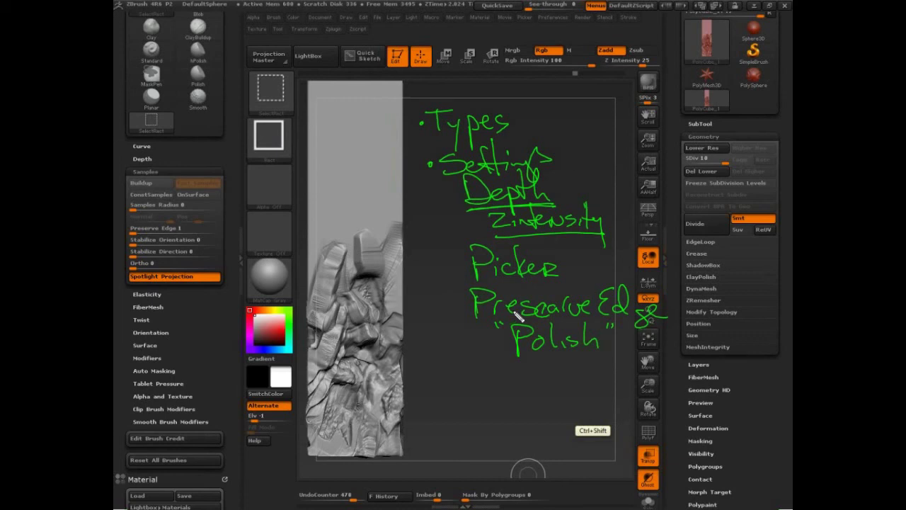
{"action": "mouse_move", "coordinate": [574, 252]}
{"action": "left_mouse_down"}
{"action": "mouse_move", "coordinate": [613, 251]}
{"action": "mouse_move", "coordinate": [625, 236]}
{"action": "mouse_move", "coordinate": [662, 255]}
{"action": "mouse_move", "coordinate": [679, 246]}
{"action": "left_mouse_up"}
{"action": "left_click_drag", "start_coordinate": [587, 277], "coordinate": [640, 278]}
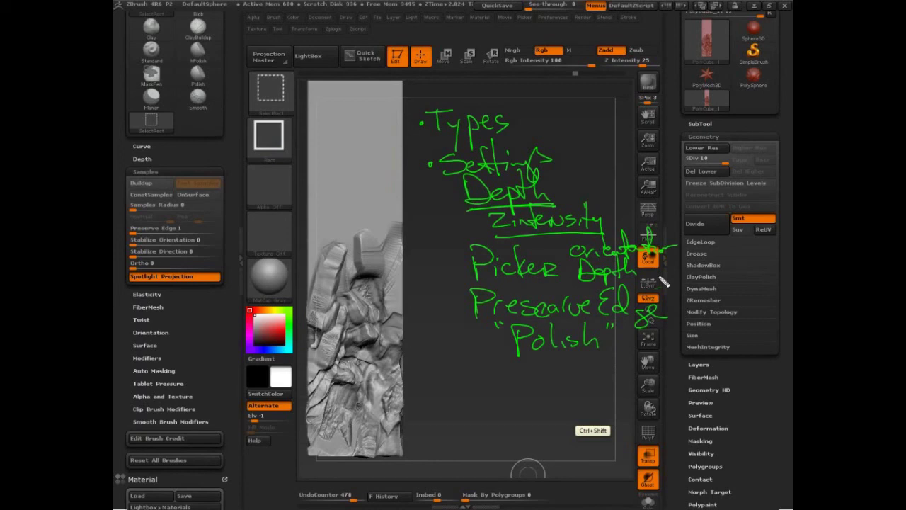
Step: Write "Sample" and a further topic line in the notes, and circle the brush's Modifiers and Auto Masking sections
{"action": "mouse_move", "coordinate": [492, 359]}
{"action": "left_mouse_down"}
{"action": "mouse_move", "coordinate": [478, 366]}
{"action": "mouse_move", "coordinate": [572, 383]}
{"action": "left_mouse_up"}
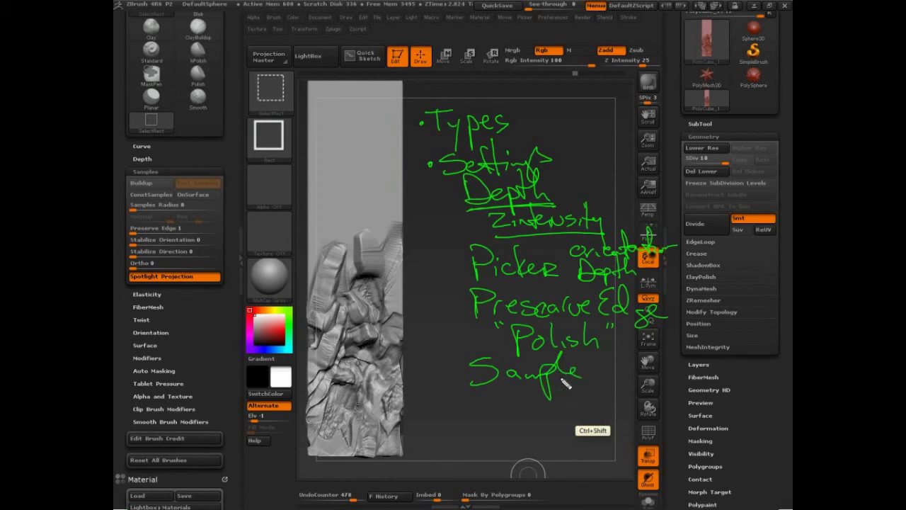
{"action": "mouse_move", "coordinate": [185, 370]}
{"action": "left_mouse_down"}
{"action": "mouse_move", "coordinate": [124, 382]}
{"action": "mouse_move", "coordinate": [179, 365]}
{"action": "mouse_move", "coordinate": [131, 367]}
{"action": "mouse_move", "coordinate": [169, 353]}
{"action": "left_mouse_up"}
{"action": "mouse_move", "coordinate": [462, 389]}
{"action": "left_mouse_down"}
{"action": "mouse_move", "coordinate": [493, 413]}
{"action": "mouse_move", "coordinate": [565, 408]}
{"action": "mouse_move", "coordinate": [564, 416]}
{"action": "mouse_move", "coordinate": [522, 410]}
{"action": "left_mouse_up"}
{"action": "left_click_drag", "start_coordinate": [535, 400], "coordinate": [535, 408]}
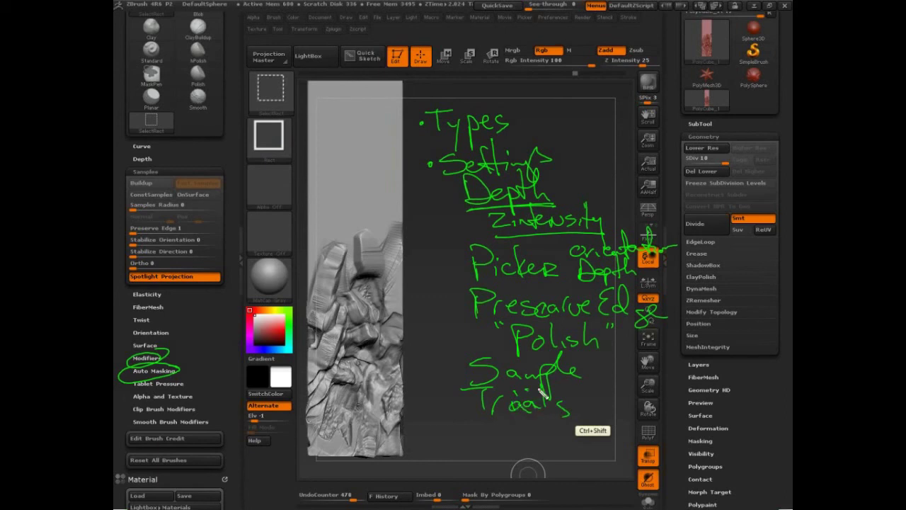
Step: Strike through the Elasticity, Twist, Orientation and Surface brush sections, and add "Tablet pressure" to the notes
{"action": "mouse_move", "coordinate": [130, 325]}
{"action": "left_mouse_down"}
{"action": "mouse_move", "coordinate": [164, 318]}
{"action": "mouse_move", "coordinate": [190, 326]}
{"action": "left_mouse_up"}
{"action": "left_click_drag", "start_coordinate": [130, 296], "coordinate": [177, 290]}
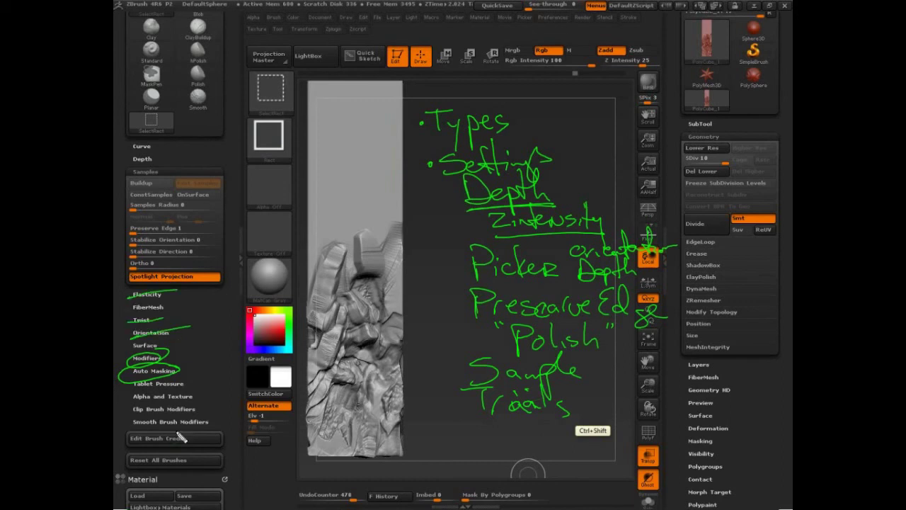
{"action": "left_click_drag", "start_coordinate": [122, 352], "coordinate": [179, 341]}
{"action": "mouse_move", "coordinate": [458, 394]}
{"action": "left_mouse_down"}
{"action": "mouse_move", "coordinate": [522, 425]}
{"action": "mouse_move", "coordinate": [531, 413]}
{"action": "mouse_move", "coordinate": [555, 444]}
{"action": "mouse_move", "coordinate": [687, 440]}
{"action": "left_mouse_up"}
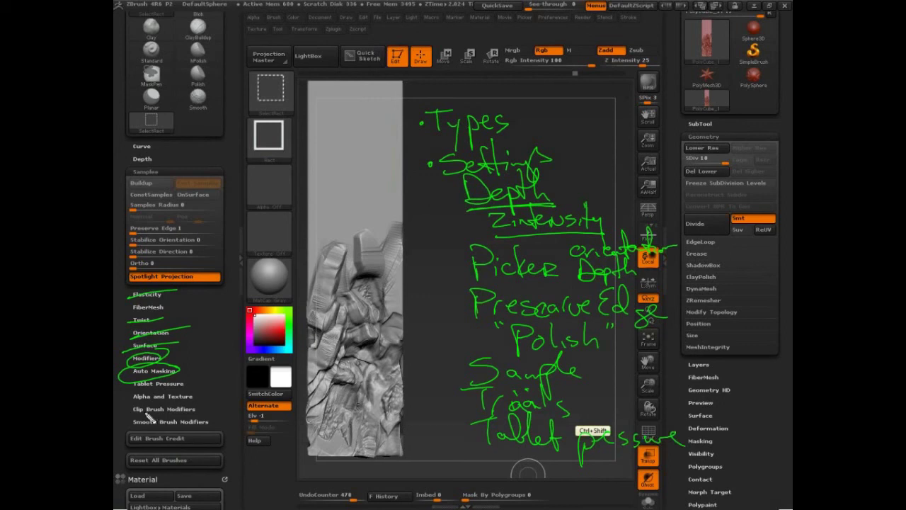
Step: Circle Alpha and Texture plus Curve and Depth, and scribble over the brush sections from Elasticity down to Smooth Brush Modifiers
{"action": "mouse_move", "coordinate": [140, 402]}
{"action": "left_mouse_down"}
{"action": "mouse_move", "coordinate": [203, 396]}
{"action": "mouse_move", "coordinate": [142, 393]}
{"action": "left_mouse_up"}
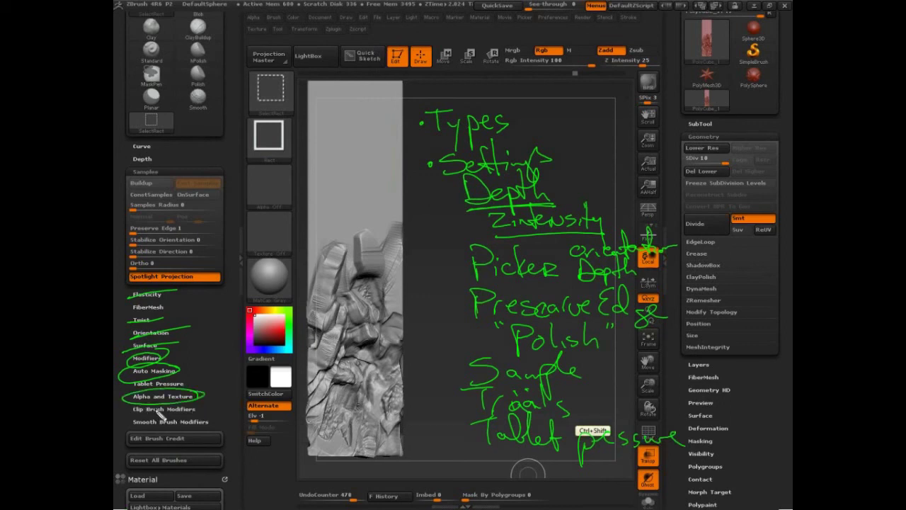
{"action": "mouse_move", "coordinate": [139, 416]}
{"action": "left_mouse_down"}
{"action": "mouse_move", "coordinate": [205, 409]}
{"action": "mouse_move", "coordinate": [149, 414]}
{"action": "mouse_move", "coordinate": [226, 421]}
{"action": "left_mouse_up"}
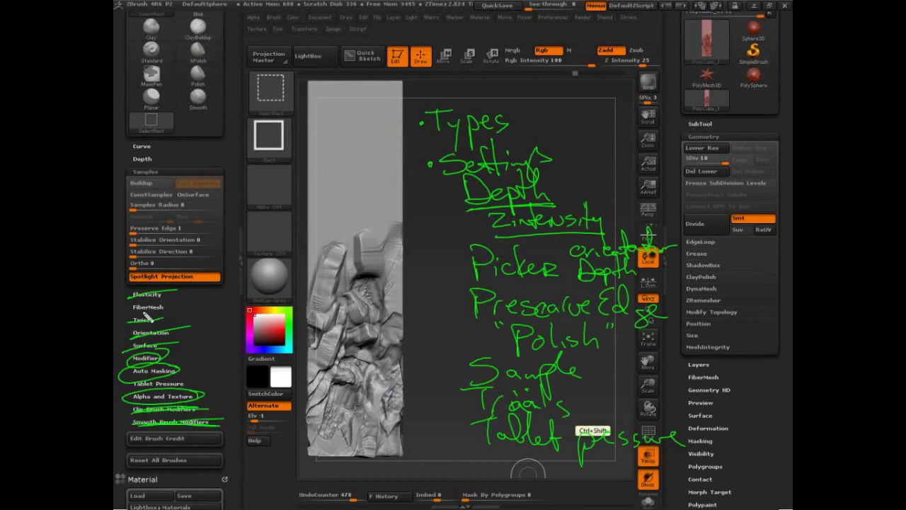
{"action": "left_click_drag", "start_coordinate": [132, 312], "coordinate": [179, 307]}
{"action": "mouse_move", "coordinate": [158, 138]}
{"action": "left_mouse_down"}
{"action": "mouse_move", "coordinate": [149, 177]}
{"action": "mouse_move", "coordinate": [153, 135]}
{"action": "left_mouse_up"}
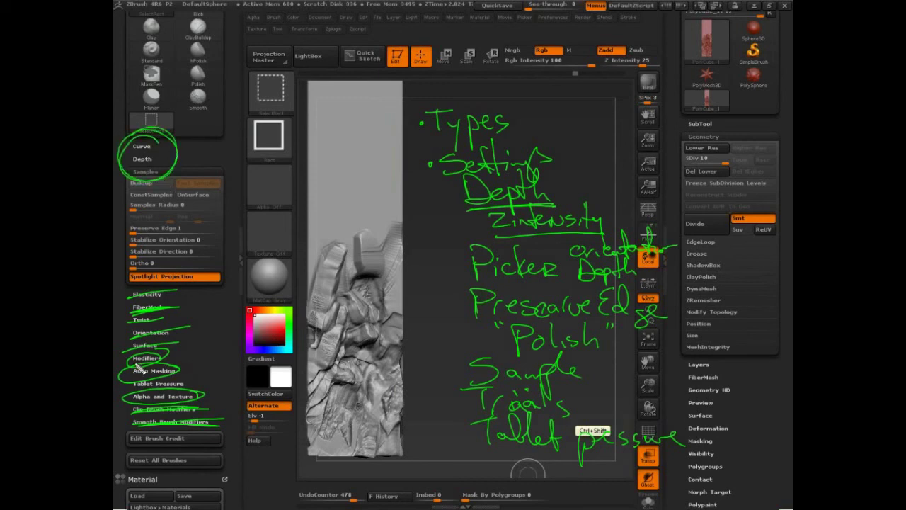
{"action": "mouse_move", "coordinate": [174, 357]}
{"action": "left_mouse_down"}
{"action": "mouse_move", "coordinate": [150, 374]}
{"action": "mouse_move", "coordinate": [193, 393]}
{"action": "mouse_move", "coordinate": [163, 382]}
{"action": "mouse_move", "coordinate": [179, 370]}
{"action": "left_mouse_up"}
{"action": "mouse_move", "coordinate": [131, 347]}
{"action": "left_mouse_down"}
{"action": "mouse_move", "coordinate": [160, 347]}
{"action": "mouse_move", "coordinate": [177, 327]}
{"action": "mouse_move", "coordinate": [142, 312]}
{"action": "mouse_move", "coordinate": [188, 294]}
{"action": "left_mouse_up"}
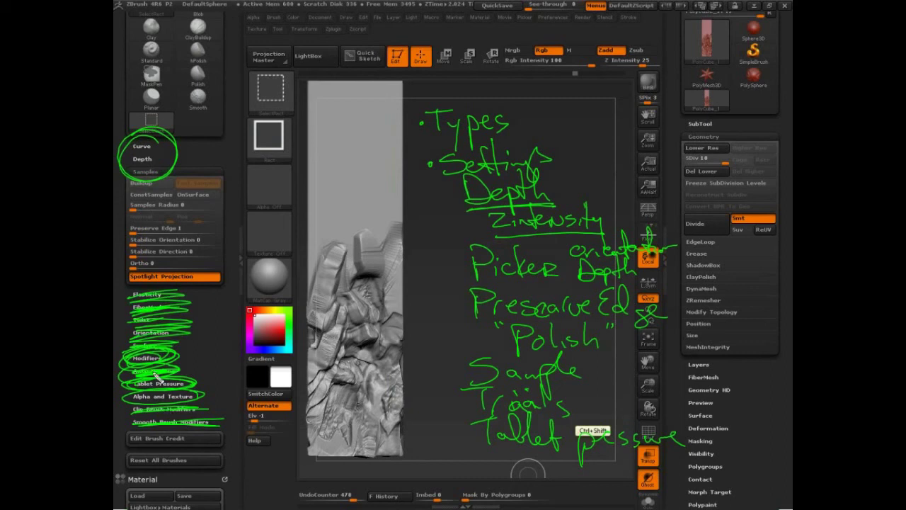
{"action": "mouse_move", "coordinate": [174, 400]}
{"action": "left_mouse_down"}
{"action": "mouse_move", "coordinate": [189, 397]}
{"action": "mouse_move", "coordinate": [210, 420]}
{"action": "mouse_move", "coordinate": [151, 427]}
{"action": "left_mouse_up"}
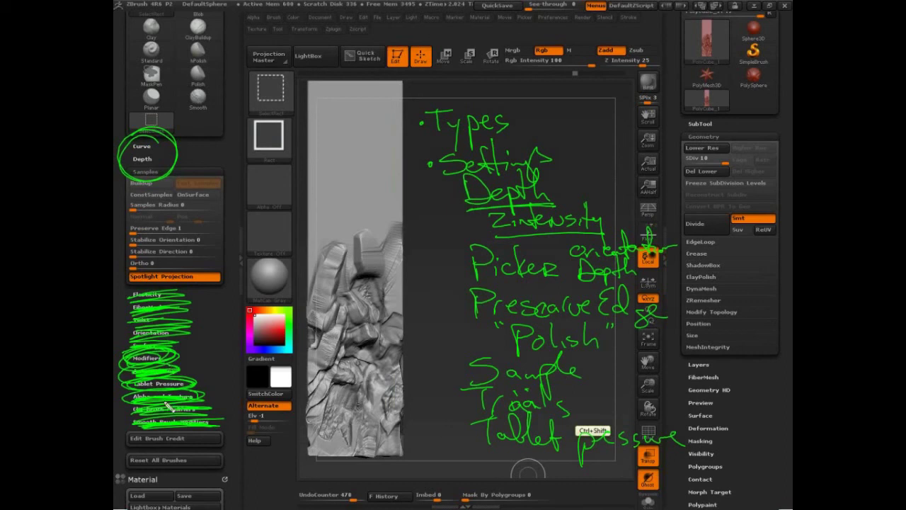
Step: End the notes with "Stroke", clear them, and point two temporary arrows at the slab's blank upper part
{"action": "mouse_move", "coordinate": [499, 455]}
{"action": "left_mouse_down"}
{"action": "mouse_move", "coordinate": [468, 469]}
{"action": "mouse_move", "coordinate": [506, 457]}
{"action": "mouse_move", "coordinate": [561, 460]}
{"action": "left_mouse_up"}
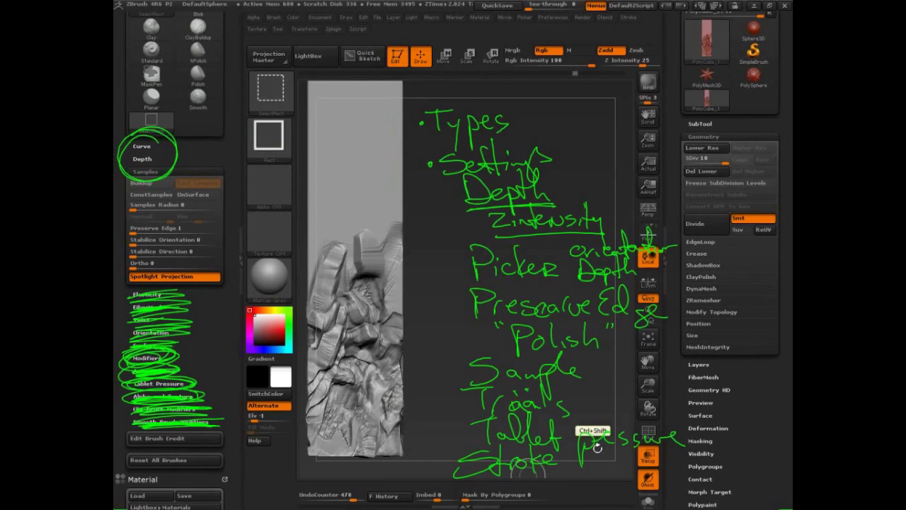
{"action": "key", "text": "Escape"}
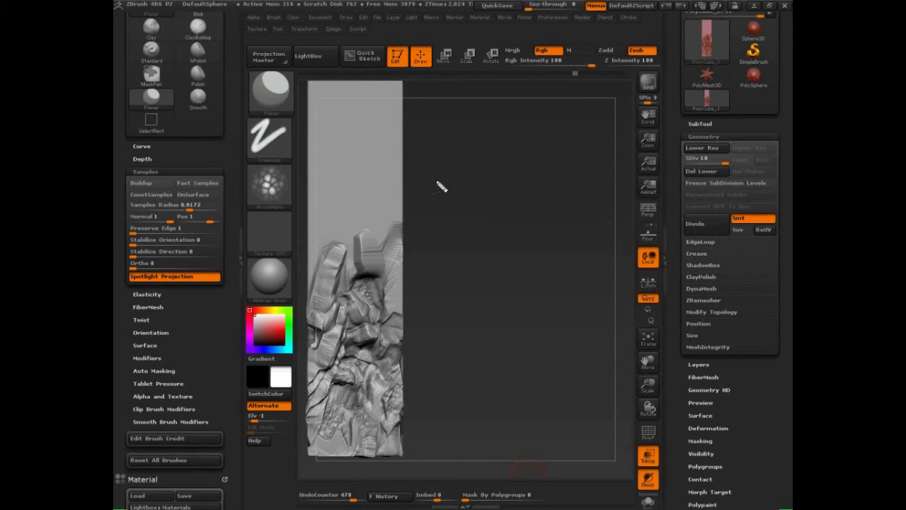
{"action": "mouse_move", "coordinate": [491, 109]}
{"action": "left_mouse_down"}
{"action": "mouse_move", "coordinate": [415, 139]}
{"action": "mouse_move", "coordinate": [438, 132]}
{"action": "left_mouse_up"}
{"action": "mouse_move", "coordinate": [502, 123]}
{"action": "left_mouse_down"}
{"action": "mouse_move", "coordinate": [422, 162]}
{"action": "mouse_move", "coordinate": [434, 168]}
{"action": "left_mouse_up"}
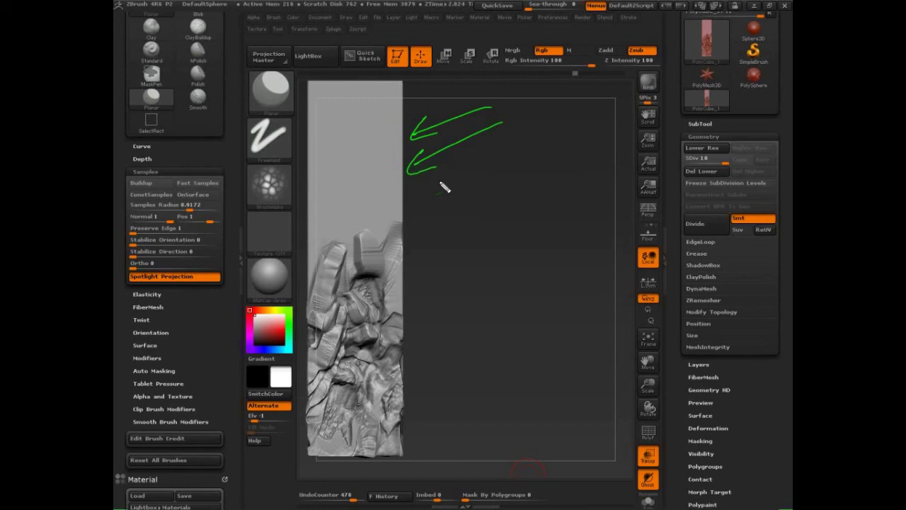
{"action": "key", "text": "Escape"}
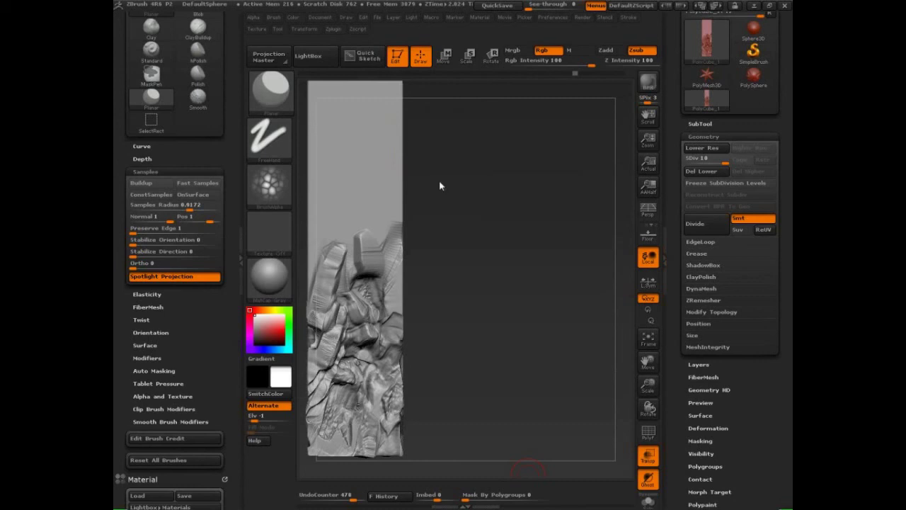
Step: Switch to the Blob brush, try it on the blank surface above the rocks, and undo the blob
{"action": "left_click", "coordinate": [269, 98]}
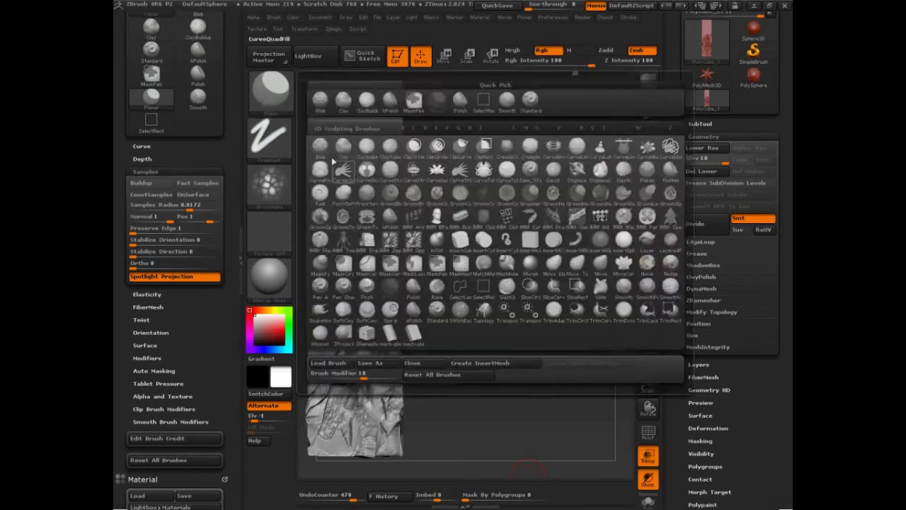
{"action": "left_click", "coordinate": [505, 279]}
{"action": "left_click_drag", "start_coordinate": [539, 302], "coordinate": [553, 324], "text": "alt"}
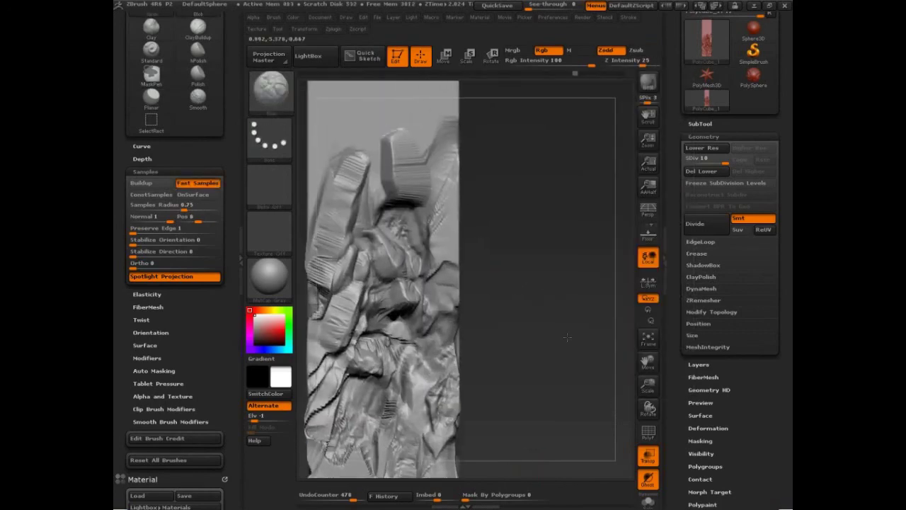
{"action": "key", "text": "s"}
{"action": "mouse_move", "coordinate": [523, 232]}
{"action": "left_mouse_down", "text": "alt"}
{"action": "mouse_move", "coordinate": [525, 260]}
{"action": "mouse_move", "coordinate": [536, 249]}
{"action": "mouse_move", "coordinate": [565, 300]}
{"action": "mouse_move", "coordinate": [587, 209]}
{"action": "left_mouse_up", "text": "alt"}
{"action": "mouse_move", "coordinate": [474, 236]}
{"action": "left_mouse_down"}
{"action": "mouse_move", "coordinate": [479, 186]}
{"action": "mouse_move", "coordinate": [460, 143]}
{"action": "left_mouse_up"}
{"action": "left_click", "coordinate": [479, 221]}
{"action": "key", "text": "ctrl+z"}
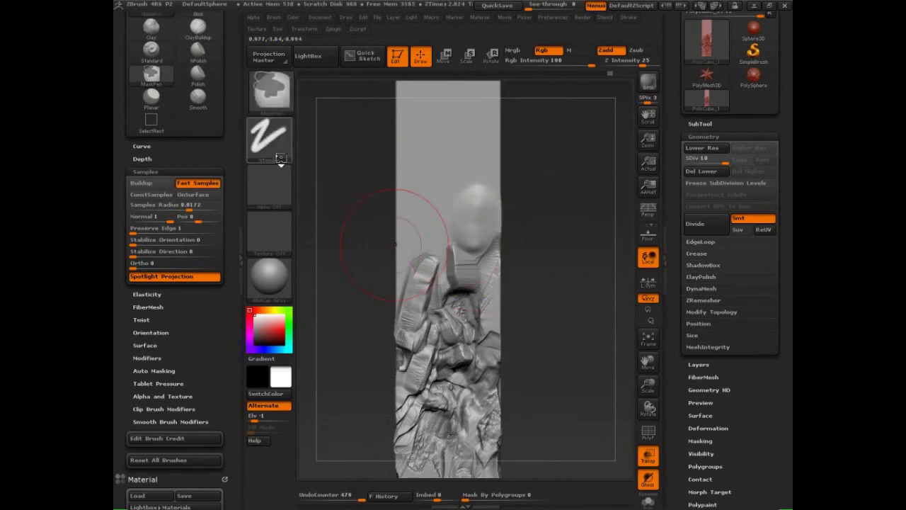
{"action": "key", "text": "ctrl+z"}
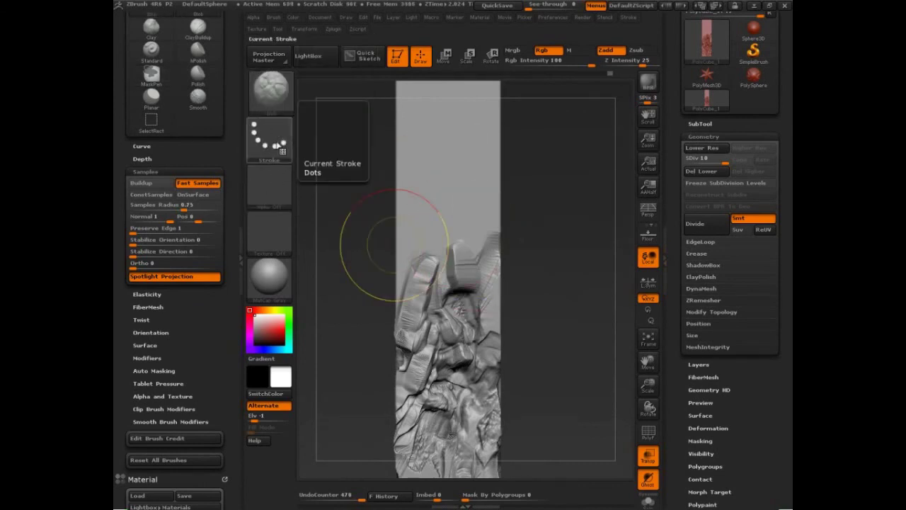
Step: Set the stroke type to Color Spray, try a Blob pass over the blank upper slab, and undo it
{"action": "left_click", "coordinate": [269, 134]}
{"action": "left_click", "coordinate": [465, 147]}
{"action": "mouse_move", "coordinate": [451, 203]}
{"action": "left_mouse_down"}
{"action": "mouse_move", "coordinate": [464, 159]}
{"action": "mouse_move", "coordinate": [451, 179]}
{"action": "left_mouse_up"}
{"action": "left_click_drag", "start_coordinate": [557, 200], "coordinate": [556, 267], "text": "alt"}
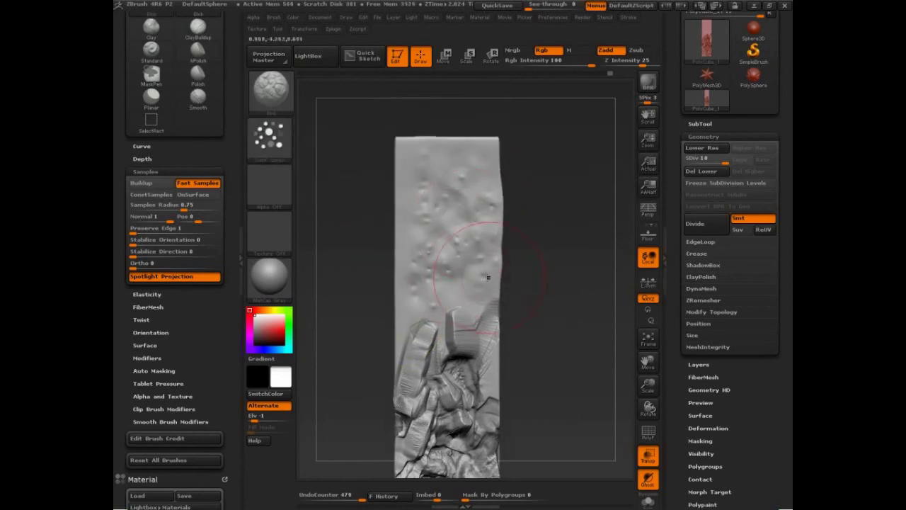
{"action": "key", "text": "ctrl+z"}
Step: Spray dense Blob bumps over the upper slab and undo them step by step
{"action": "mouse_move", "coordinate": [450, 270]}
{"action": "left_mouse_down"}
{"action": "mouse_move", "coordinate": [440, 233]}
{"action": "mouse_move", "coordinate": [449, 162]}
{"action": "mouse_move", "coordinate": [436, 234]}
{"action": "mouse_move", "coordinate": [431, 213]}
{"action": "mouse_move", "coordinate": [469, 148]}
{"action": "mouse_move", "coordinate": [474, 288]}
{"action": "left_mouse_up"}
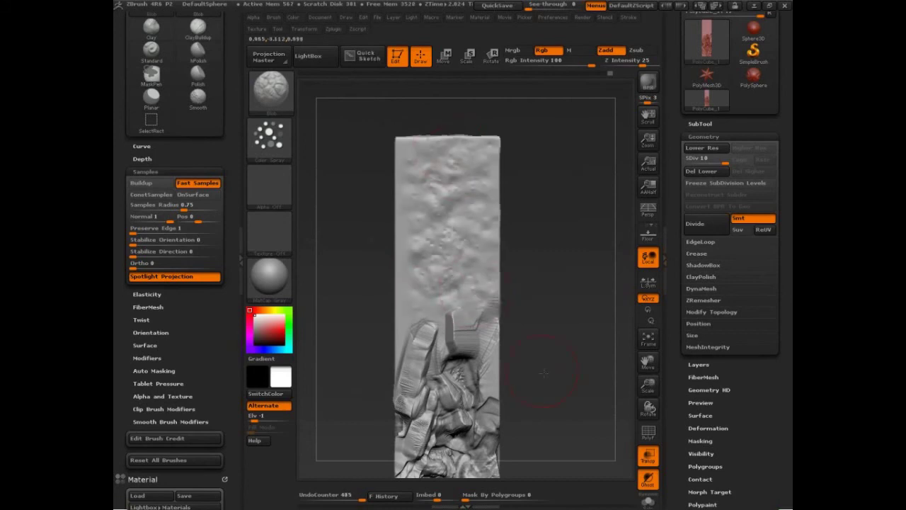
{"action": "left_click_drag", "start_coordinate": [554, 378], "coordinate": [530, 235], "text": "alt"}
{"action": "key", "text": "ctrl+z"}
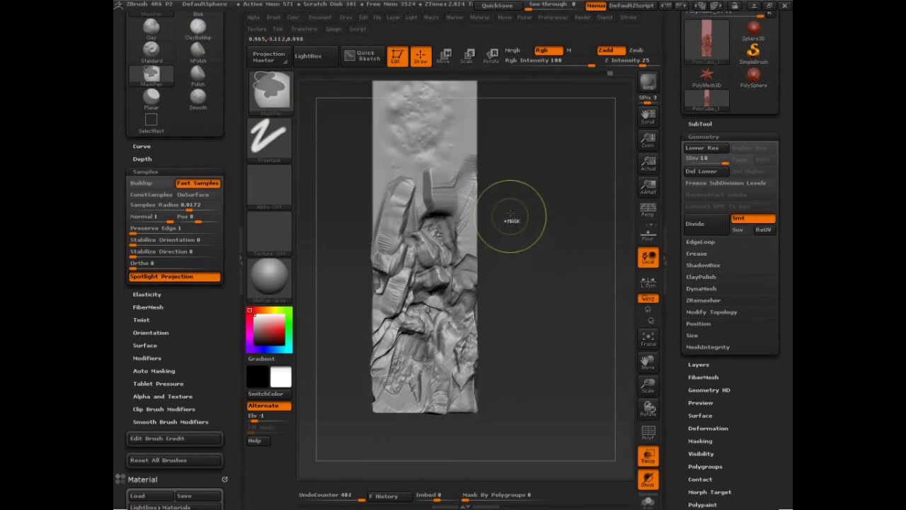
{"action": "left_click_drag", "start_coordinate": [535, 189], "coordinate": [546, 306], "text": "alt"}
{"action": "key", "text": "ctrl+z"}
{"action": "key", "text": "ctrl+z"}
{"action": "key", "text": "ctrl+z"}
{"action": "key", "text": "ctrl+z"}
{"action": "key", "text": "ctrl+z"}
{"action": "key", "text": "ctrl+z"}
{"action": "key", "text": "ctrl+z"}
{"action": "key", "text": "ctrl+z"}
{"action": "key", "text": "ctrl+z"}
{"action": "key", "text": "ctrl+z"}
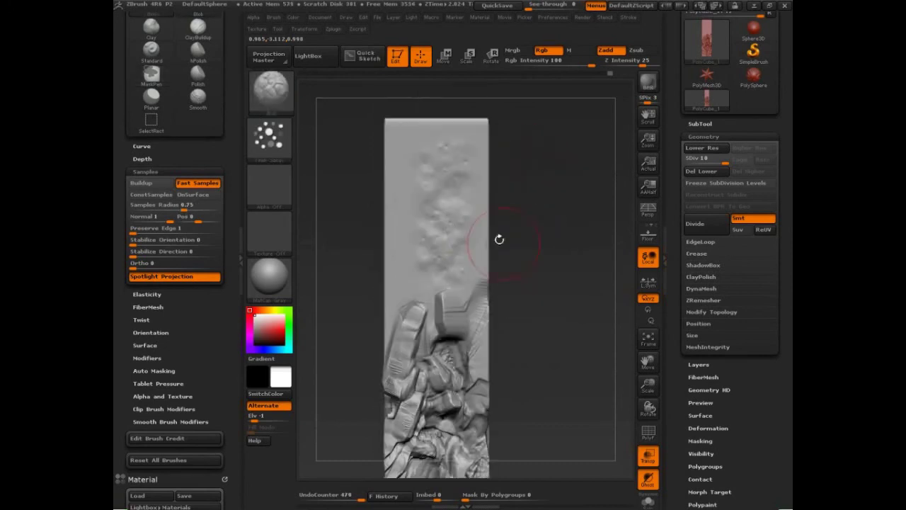
Step: Lower the Z Intensity to 4, spray faint Blob bumps across the upper slab, and smooth around the rock tops
{"action": "key", "text": "s"}
{"action": "left_click_drag", "start_coordinate": [461, 228], "coordinate": [475, 227]}
{"action": "left_click_drag", "start_coordinate": [634, 61], "coordinate": [618, 62]}
{"action": "mouse_move", "coordinate": [450, 156]}
{"action": "left_mouse_down"}
{"action": "mouse_move", "coordinate": [434, 180]}
{"action": "mouse_move", "coordinate": [434, 241]}
{"action": "mouse_move", "coordinate": [442, 241]}
{"action": "mouse_move", "coordinate": [452, 296]}
{"action": "mouse_move", "coordinate": [464, 126]}
{"action": "left_mouse_up"}
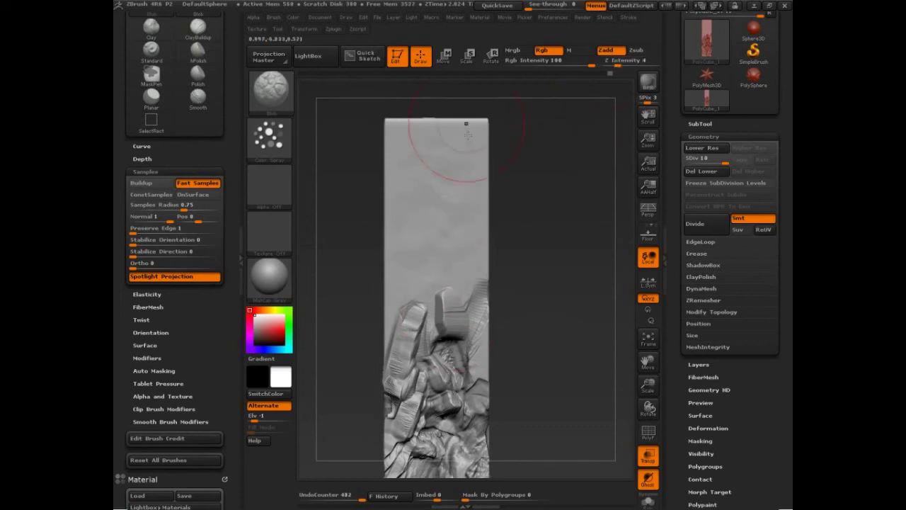
{"action": "left_click_drag", "start_coordinate": [505, 366], "coordinate": [486, 271], "text": "alt"}
{"action": "mouse_move", "coordinate": [440, 292]}
{"action": "left_mouse_down", "text": "shift"}
{"action": "mouse_move", "coordinate": [428, 284]}
{"action": "mouse_move", "coordinate": [407, 308]}
{"action": "mouse_move", "coordinate": [413, 293]}
{"action": "left_mouse_up", "text": "shift"}
Step: Give the Blob brush a speckled alpha and spray fine grain over the upper slab at varying brush sizes
{"action": "key", "text": "s"}
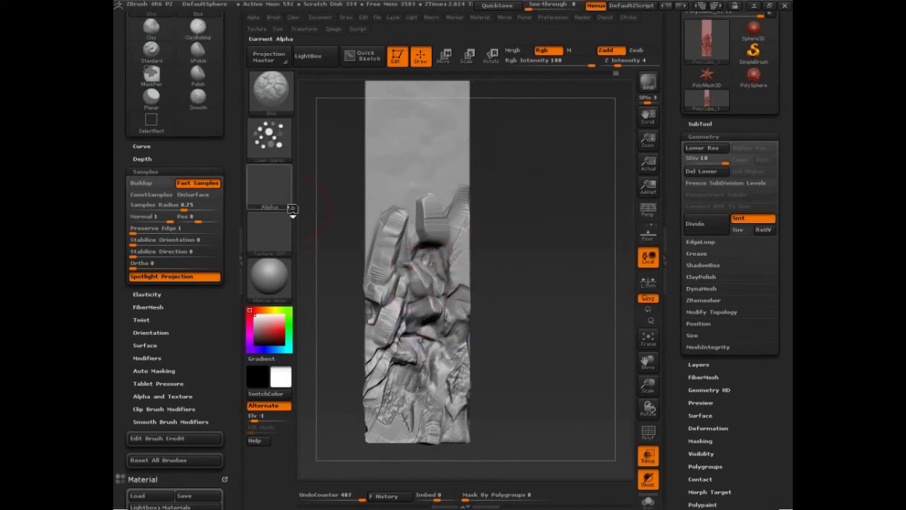
{"action": "left_click", "coordinate": [286, 202]}
{"action": "left_click", "coordinate": [370, 327]}
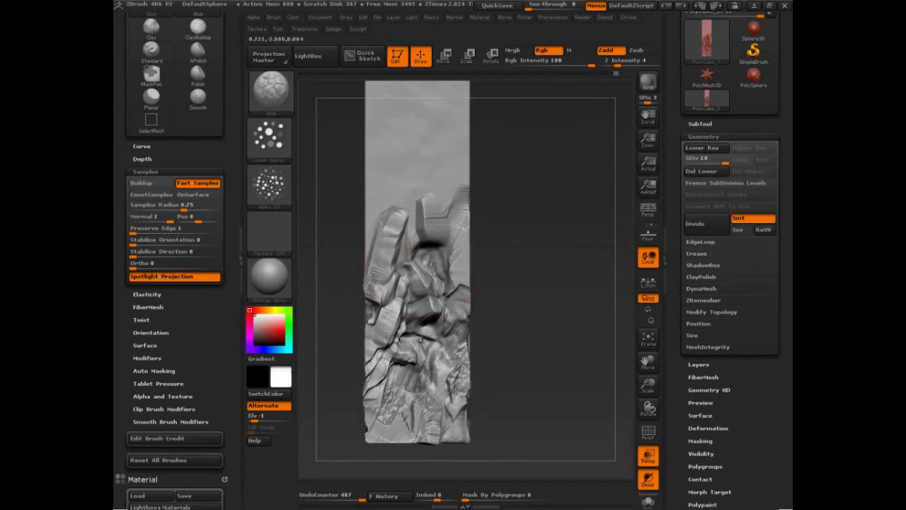
{"action": "mouse_move", "coordinate": [446, 181]}
{"action": "left_mouse_down"}
{"action": "mouse_move", "coordinate": [426, 130]}
{"action": "mouse_move", "coordinate": [435, 169]}
{"action": "left_mouse_up"}
{"action": "left_click_drag", "start_coordinate": [508, 156], "coordinate": [518, 260], "text": "alt"}
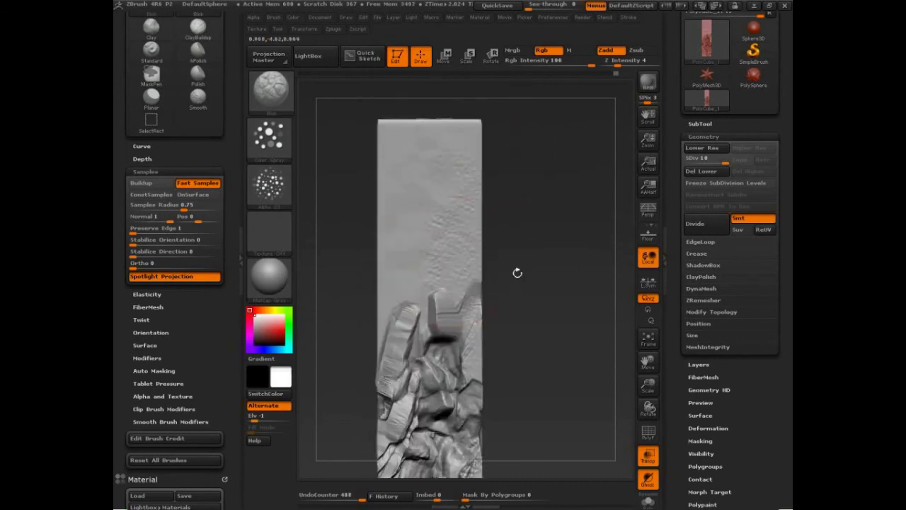
{"action": "left_click_drag", "start_coordinate": [434, 234], "coordinate": [434, 185]}
{"action": "key", "text": "s"}
{"action": "left_click_drag", "start_coordinate": [438, 239], "coordinate": [434, 245]}
Step: Smooth back the sprayed grain on the upper slab and spray a fresh pass of grain down its face
{"action": "left_click_drag", "start_coordinate": [434, 153], "coordinate": [448, 283], "text": "shift"}
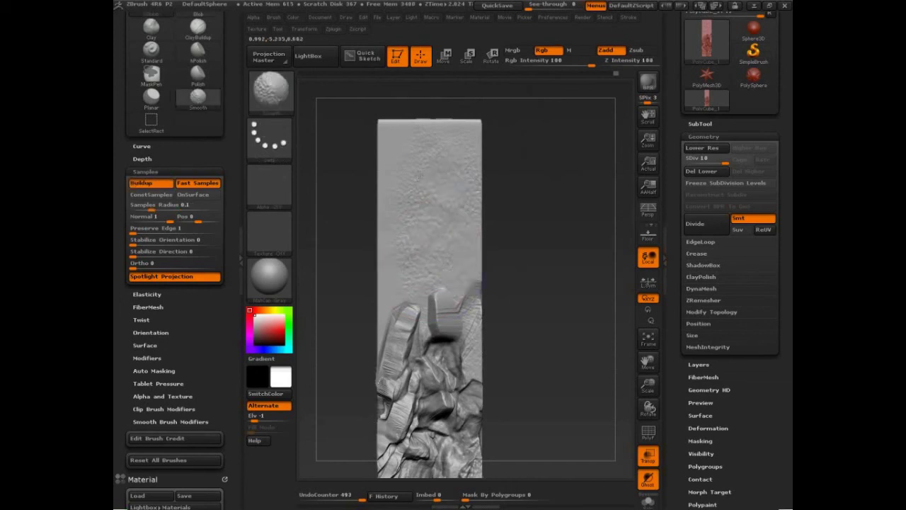
{"action": "left_click_drag", "start_coordinate": [408, 244], "coordinate": [467, 216], "text": "shift"}
{"action": "left_click_drag", "start_coordinate": [468, 284], "coordinate": [460, 313], "text": "shift"}
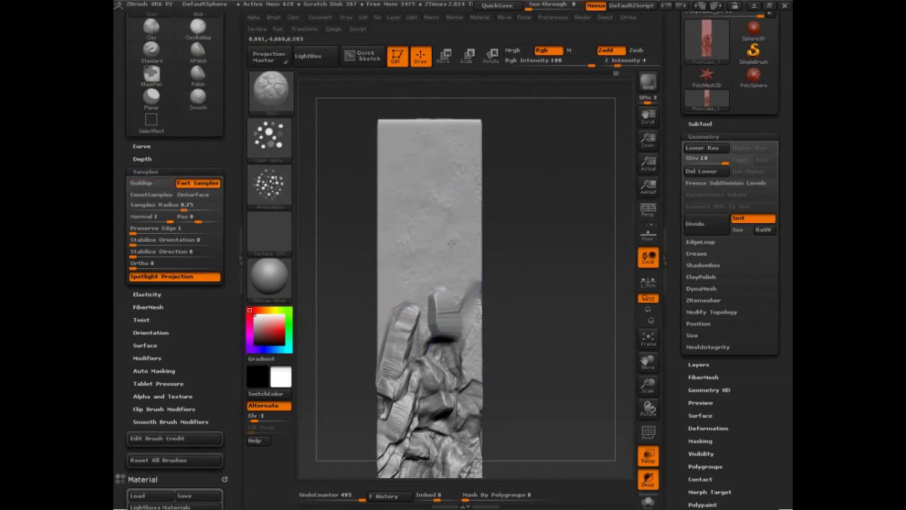
{"action": "mouse_move", "coordinate": [446, 134]}
{"action": "left_mouse_down"}
{"action": "mouse_move", "coordinate": [439, 170]}
{"action": "mouse_move", "coordinate": [460, 262]}
{"action": "left_mouse_up"}
{"action": "mouse_move", "coordinate": [556, 267]}
{"action": "left_mouse_down"}
{"action": "mouse_move", "coordinate": [562, 303]}
{"action": "mouse_move", "coordinate": [579, 301]}
{"action": "mouse_move", "coordinate": [579, 357]}
{"action": "left_mouse_up"}
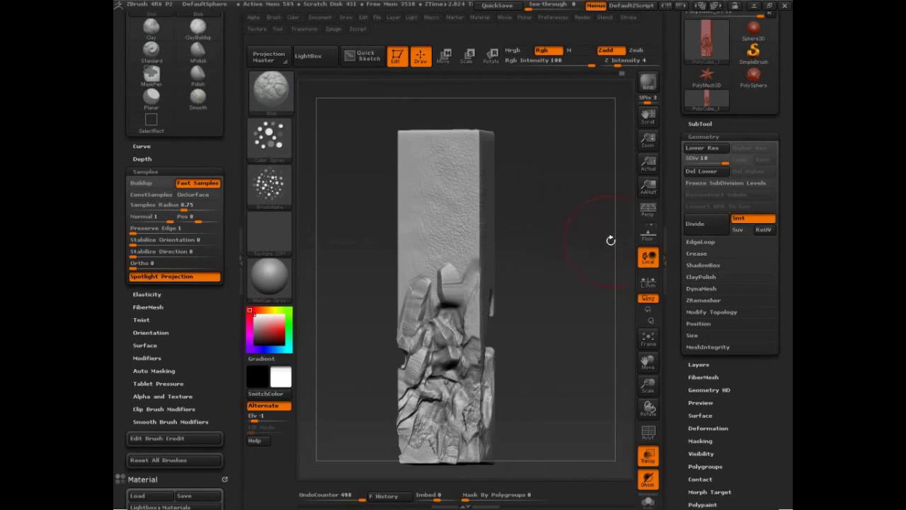
Step: Look over the Blob brush's Modifiers and Depth settings
{"action": "left_click_drag", "start_coordinate": [575, 262], "coordinate": [580, 259]}
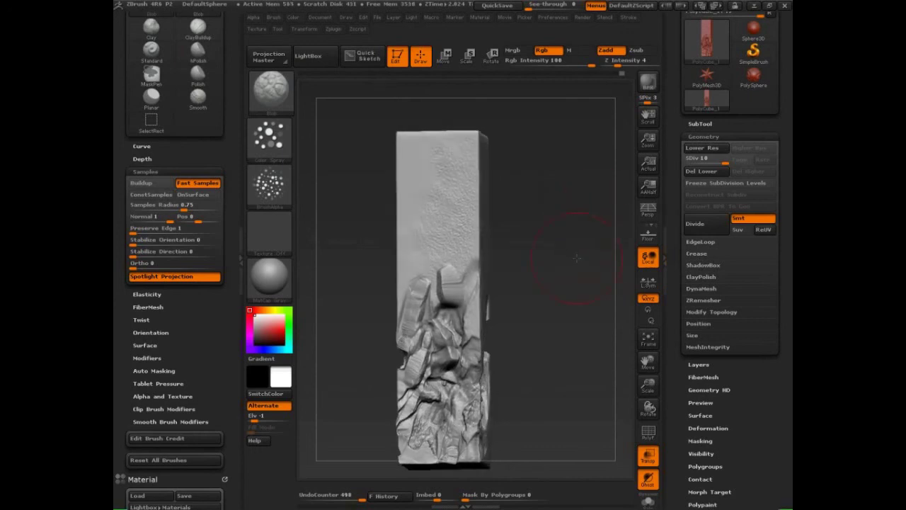
{"action": "left_click_drag", "start_coordinate": [531, 316], "coordinate": [538, 291]}
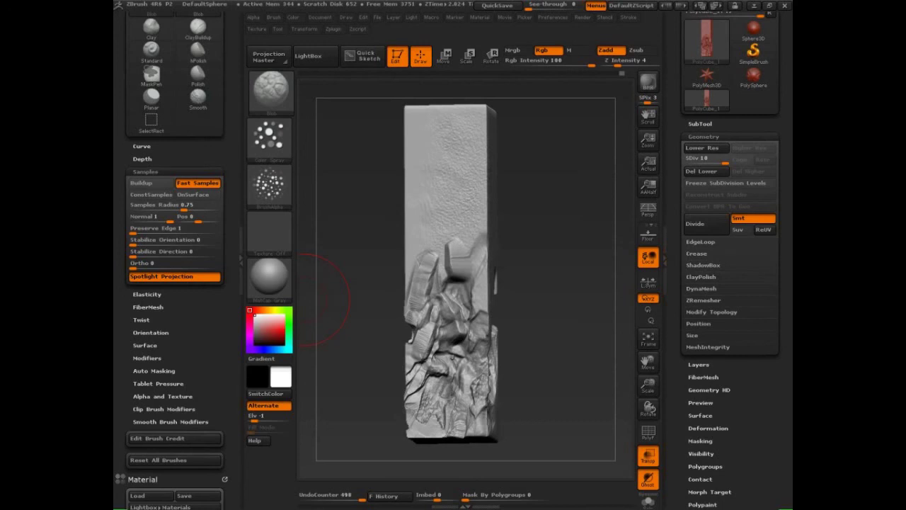
{"action": "left_click", "coordinate": [153, 358]}
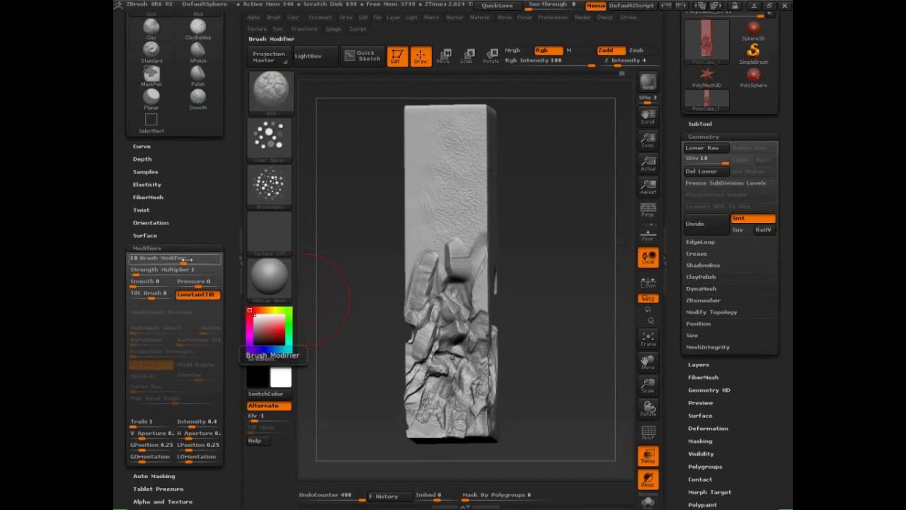
{"action": "left_click", "coordinate": [144, 158]}
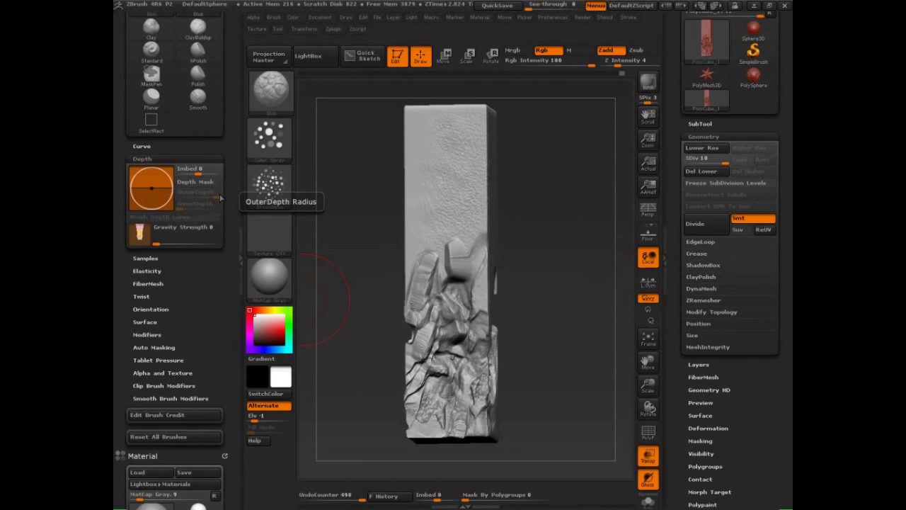
Step: Try repositioning the Transpose Move line above the slab's grained face and undo the last change
{"action": "key", "text": "w"}
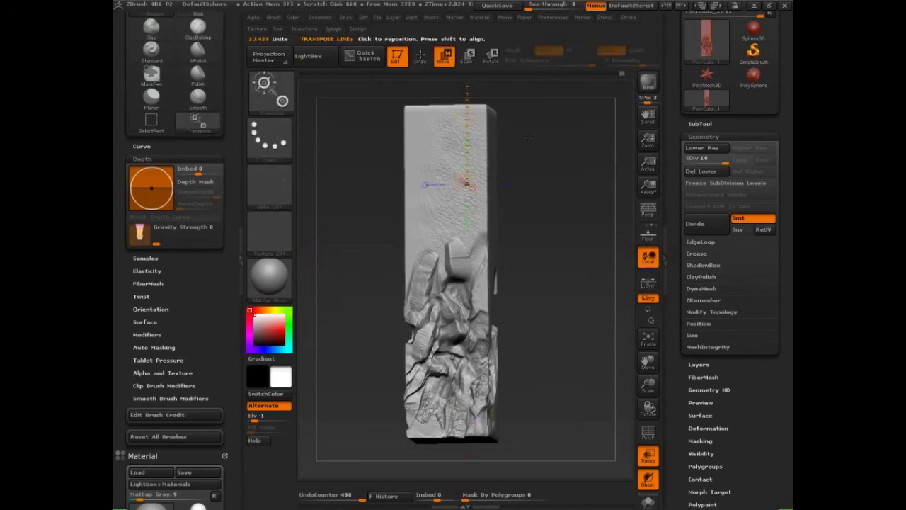
{"action": "left_click_drag", "start_coordinate": [540, 253], "coordinate": [573, 244], "text": "alt"}
{"action": "mouse_move", "coordinate": [477, 236]}
{"action": "left_mouse_down"}
{"action": "mouse_move", "coordinate": [474, 203]}
{"action": "mouse_move", "coordinate": [474, 237]}
{"action": "left_mouse_up"}
{"action": "key", "text": "ctrl+z"}
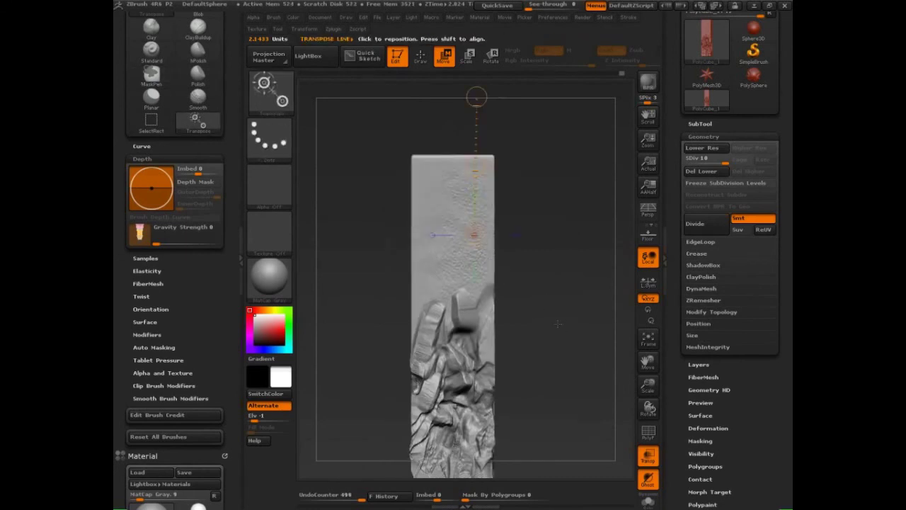
{"action": "key", "text": "ctrl+shift"}
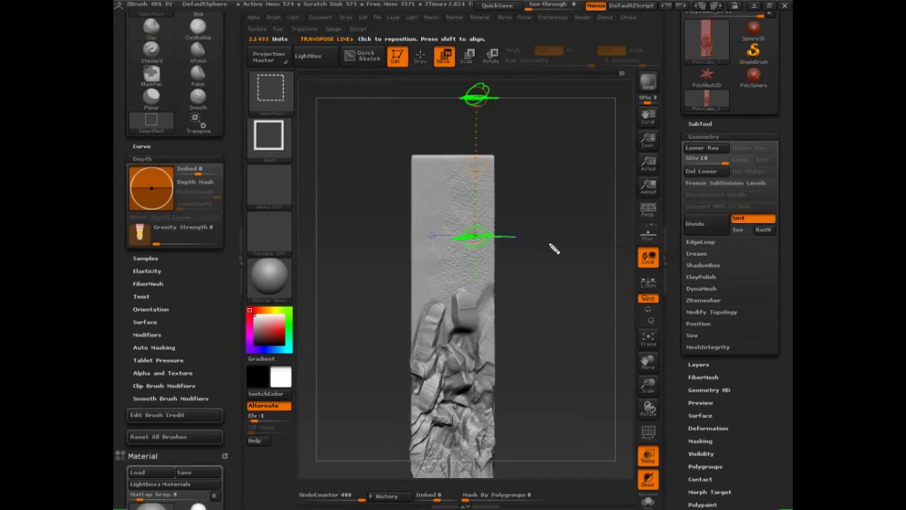
{"action": "key", "text": "Escape"}
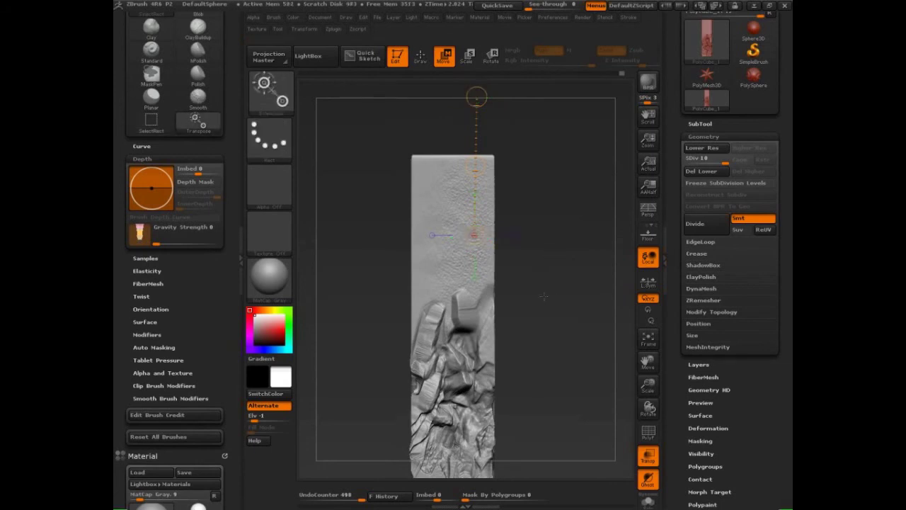
Step: Draw Transpose lines along the slab's upper face, try shifting the slab with them, and undo the moves
{"action": "left_click_drag", "start_coordinate": [452, 174], "coordinate": [447, 269]}
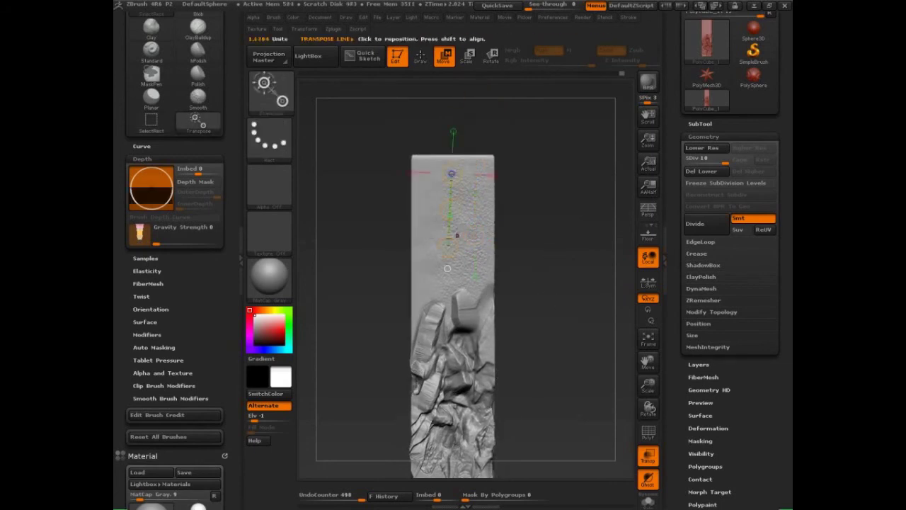
{"action": "left_click_drag", "start_coordinate": [452, 174], "coordinate": [455, 103]}
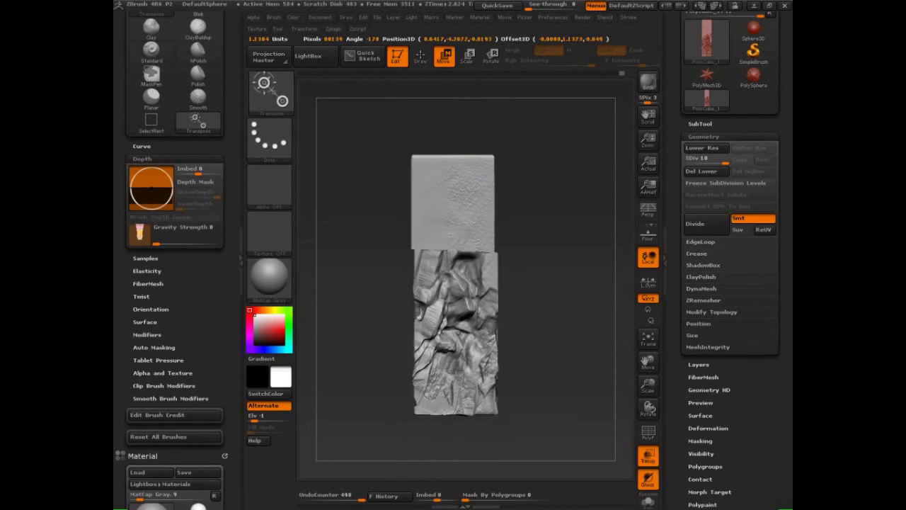
{"action": "mouse_move", "coordinate": [566, 263]}
{"action": "left_mouse_down"}
{"action": "mouse_move", "coordinate": [543, 263]}
{"action": "mouse_move", "coordinate": [557, 268]}
{"action": "left_mouse_up"}
{"action": "key", "text": "ctrl+z"}
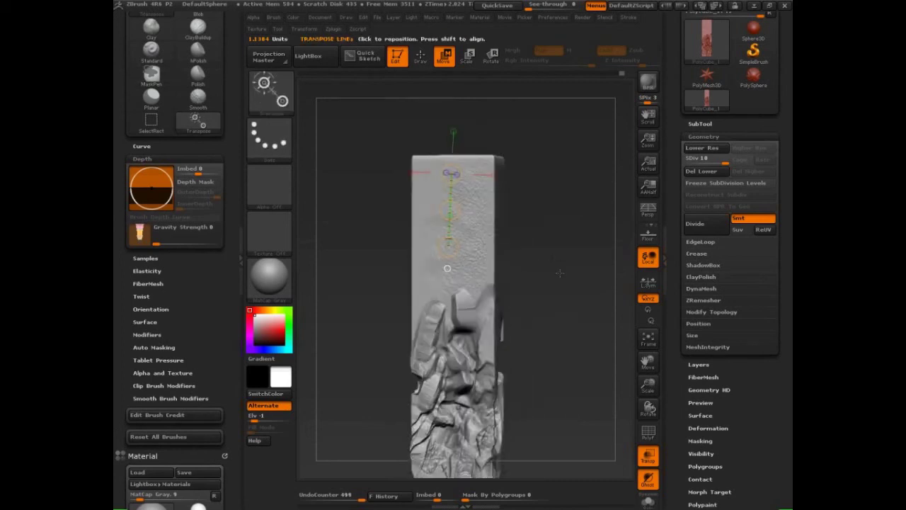
{"action": "key", "text": "ctrl+z"}
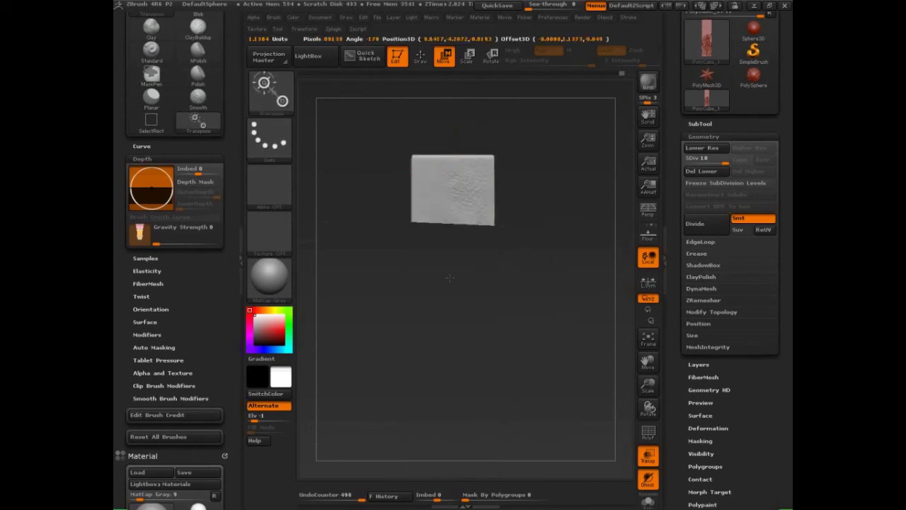
{"action": "key", "text": "ctrl+shift+z"}
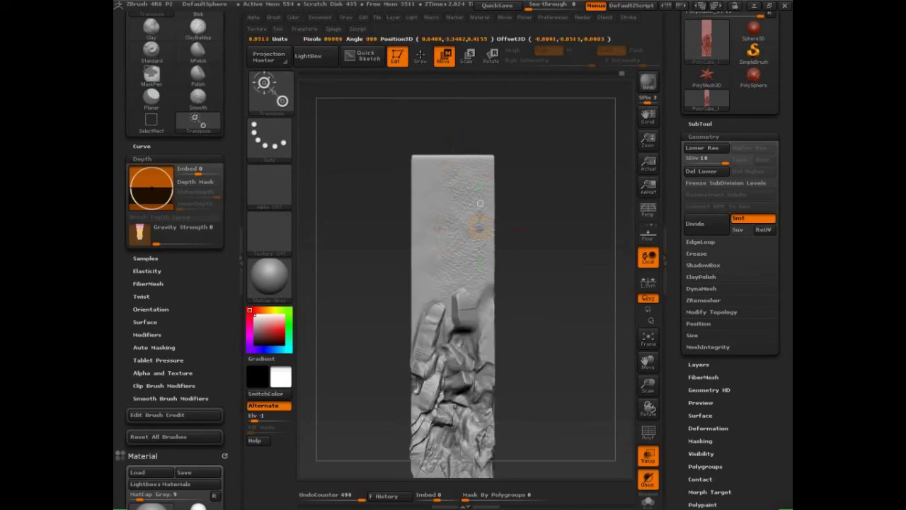
{"action": "left_click_drag", "start_coordinate": [480, 225], "coordinate": [485, 105]}
{"action": "left_click_drag", "start_coordinate": [483, 168], "coordinate": [485, 165]}
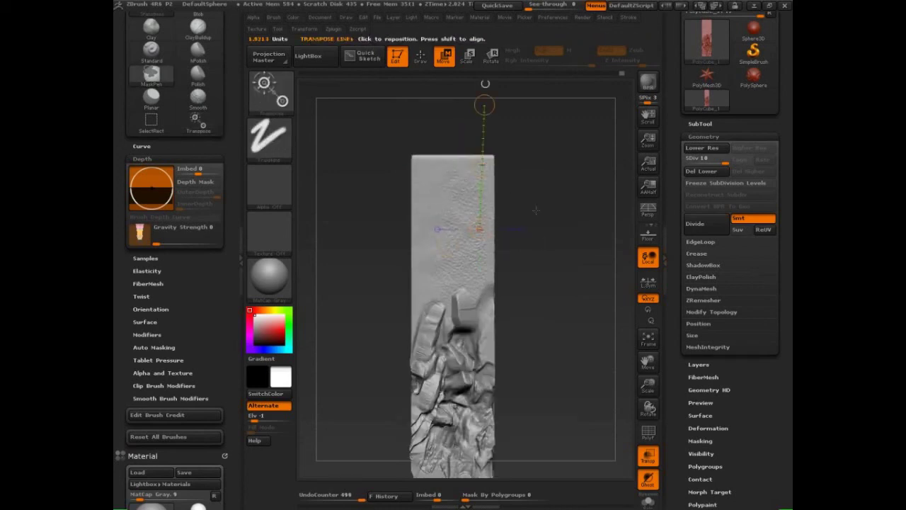
{"action": "key", "text": "ctrl+shift"}
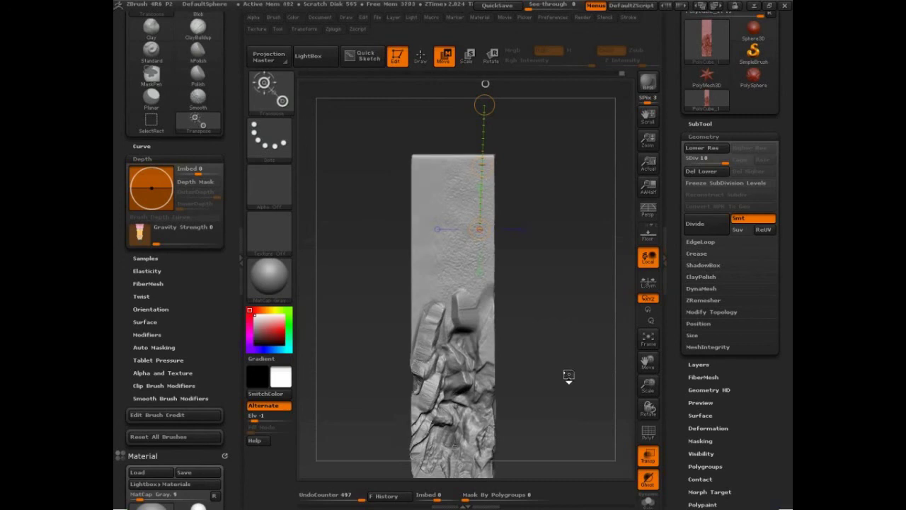
Step: Return to Draw mode, collapse the brush tray, and place the whole slab in front view at the canvas's left side
{"action": "key", "text": "q"}
{"action": "left_click_drag", "start_coordinate": [562, 370], "coordinate": [547, 331], "text": "shift"}
{"action": "left_click", "coordinate": [239, 259]}
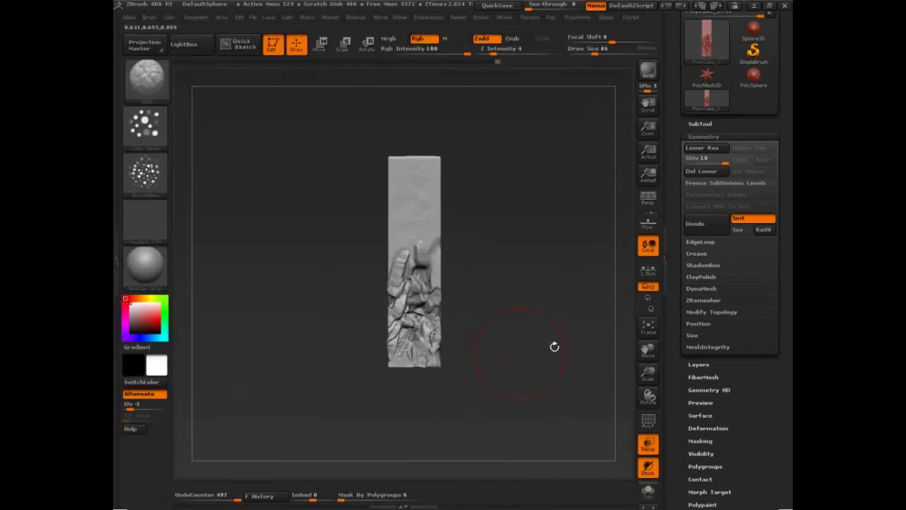
{"action": "left_click", "coordinate": [664, 260]}
{"action": "left_click_drag", "start_coordinate": [604, 348], "coordinate": [755, 299]}
{"action": "left_click", "coordinate": [789, 267]}
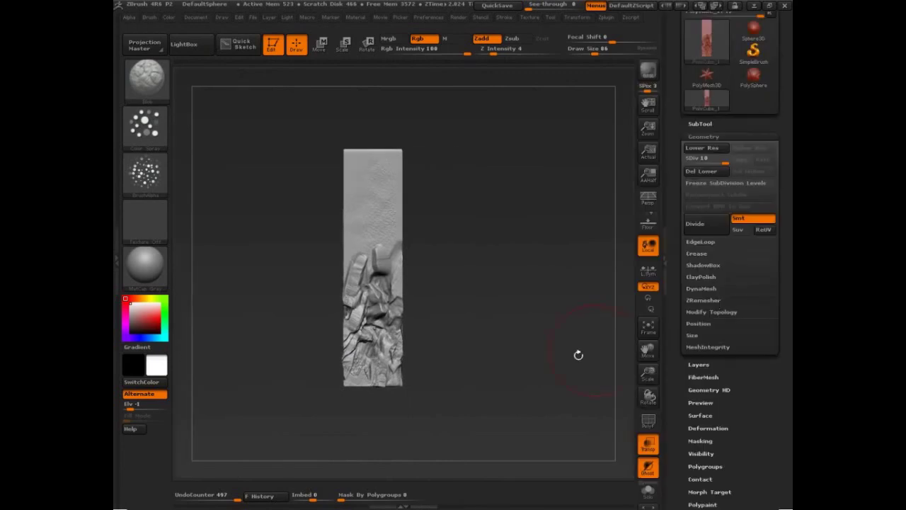
{"action": "left_click_drag", "start_coordinate": [522, 366], "coordinate": [414, 442], "text": "alt"}
{"action": "left_click_drag", "start_coordinate": [488, 390], "coordinate": [499, 365]}
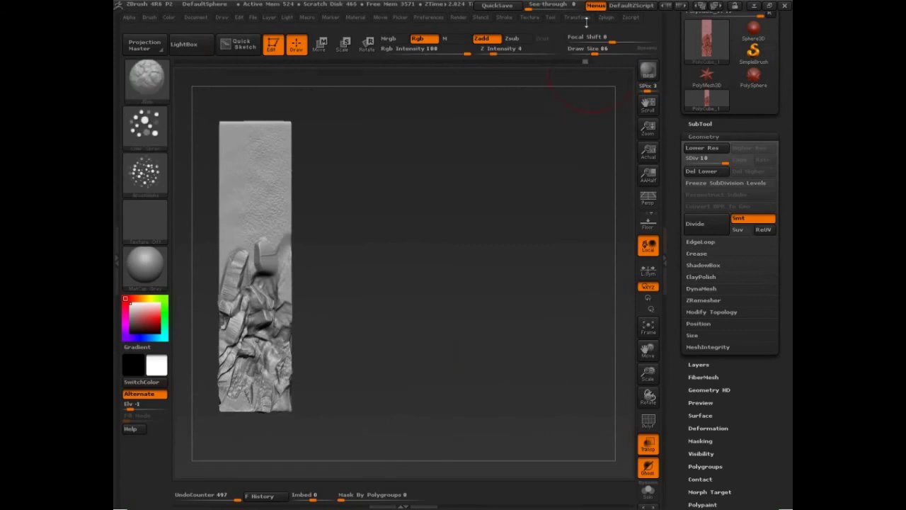
Step: Snapshot the front view onto the canvas, shift the live slab to mid-canvas, and rotate it to a three-quarter view
{"action": "left_click", "coordinate": [581, 18]}
{"action": "key", "text": "shift+s"}
{"action": "left_click_drag", "start_coordinate": [647, 347], "coordinate": [712, 354]}
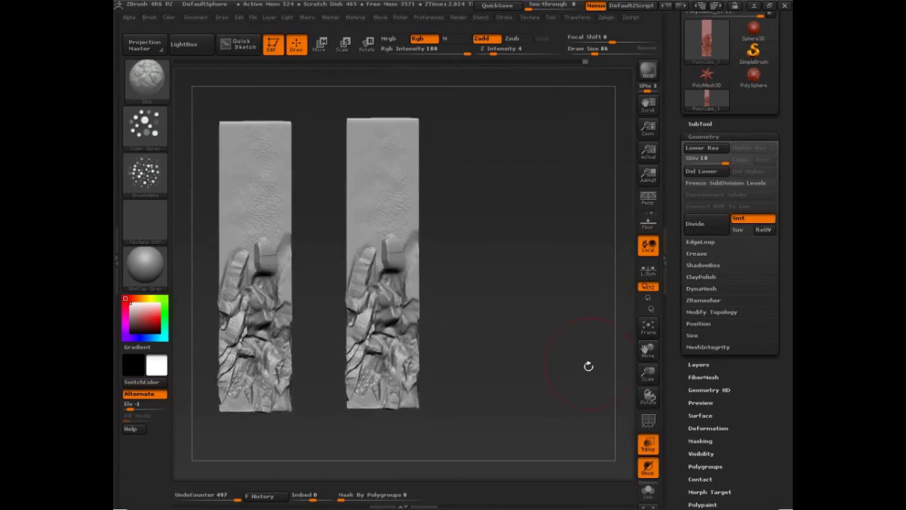
{"action": "left_click_drag", "start_coordinate": [588, 366], "coordinate": [558, 362]}
Step: Snapshot the three-quarter view, shift the live slab to the canvas's right side, and rotate it to show its side face
{"action": "mouse_move", "coordinate": [582, 17]}
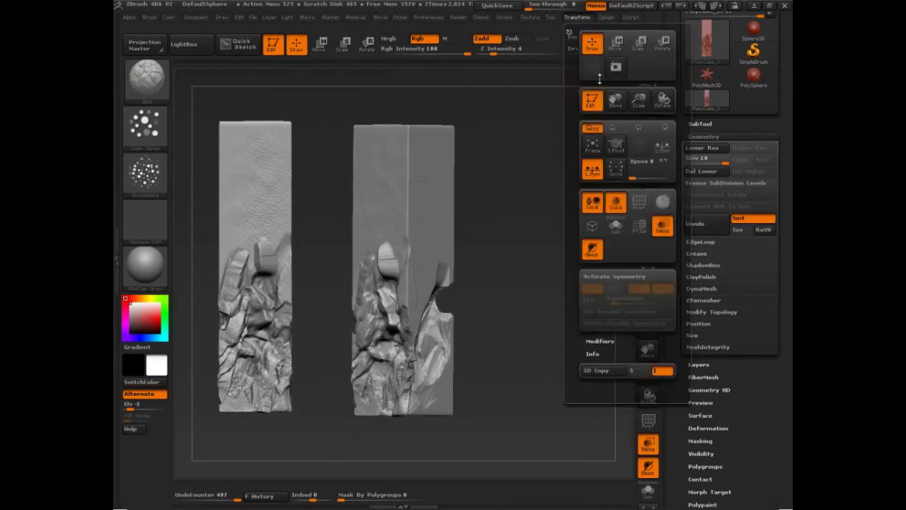
{"action": "key", "text": "shift+s"}
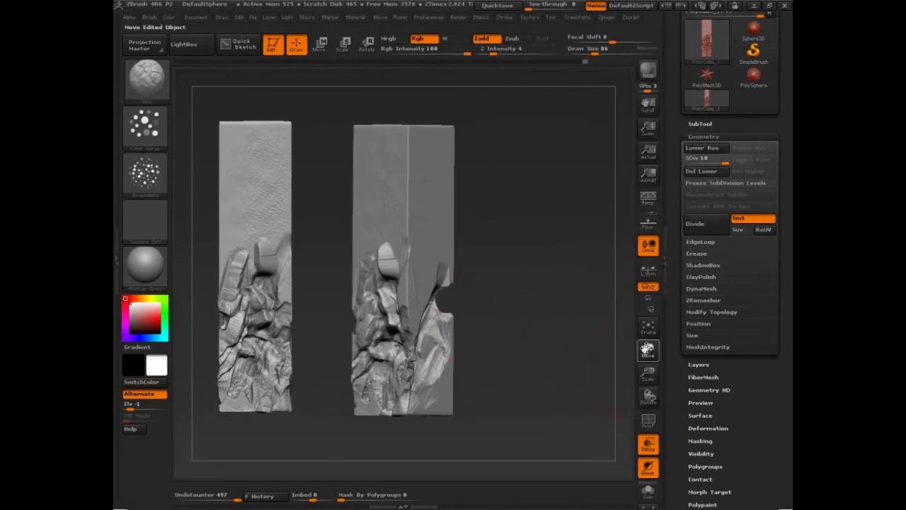
{"action": "left_click_drag", "start_coordinate": [648, 348], "coordinate": [713, 348]}
{"action": "mouse_move", "coordinate": [612, 417]}
{"action": "left_mouse_down"}
{"action": "mouse_move", "coordinate": [589, 418]}
{"action": "mouse_move", "coordinate": [589, 439]}
{"action": "mouse_move", "coordinate": [576, 439]}
{"action": "left_mouse_up"}
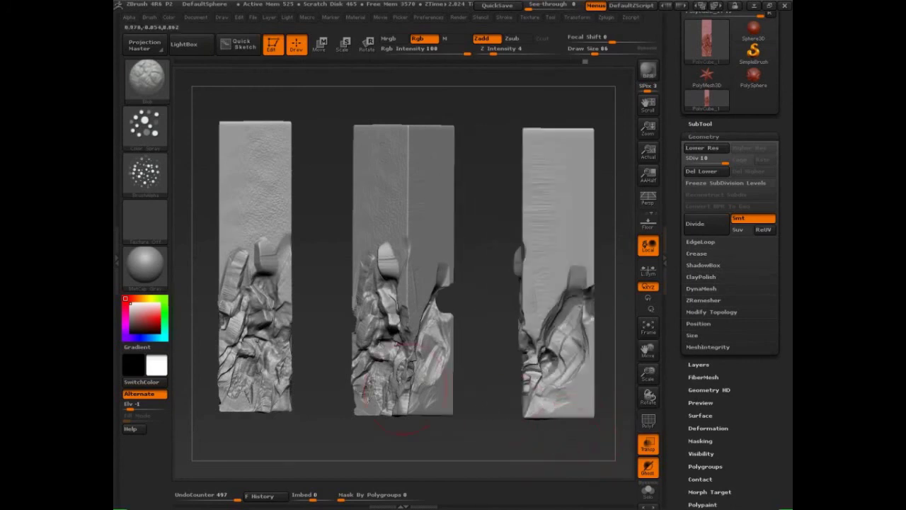
{"action": "left_click", "coordinate": [196, 18]}
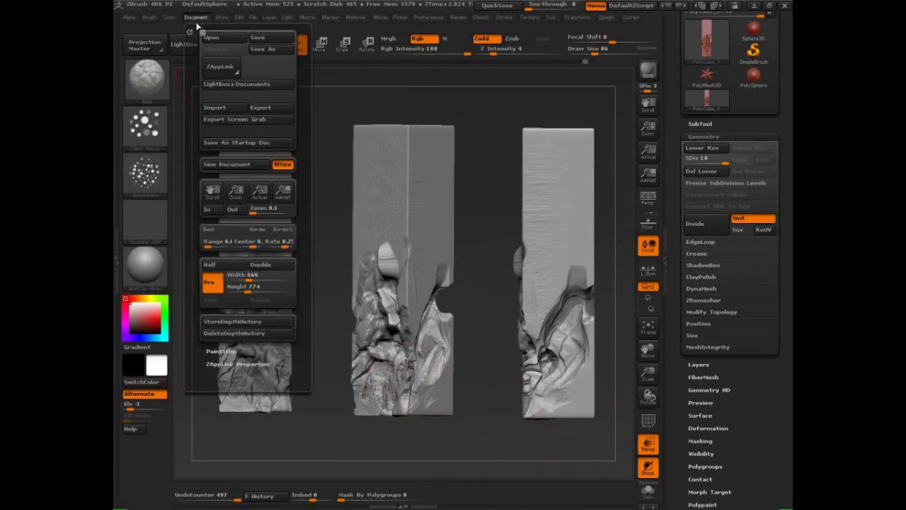
{"action": "left_click", "coordinate": [255, 132]}
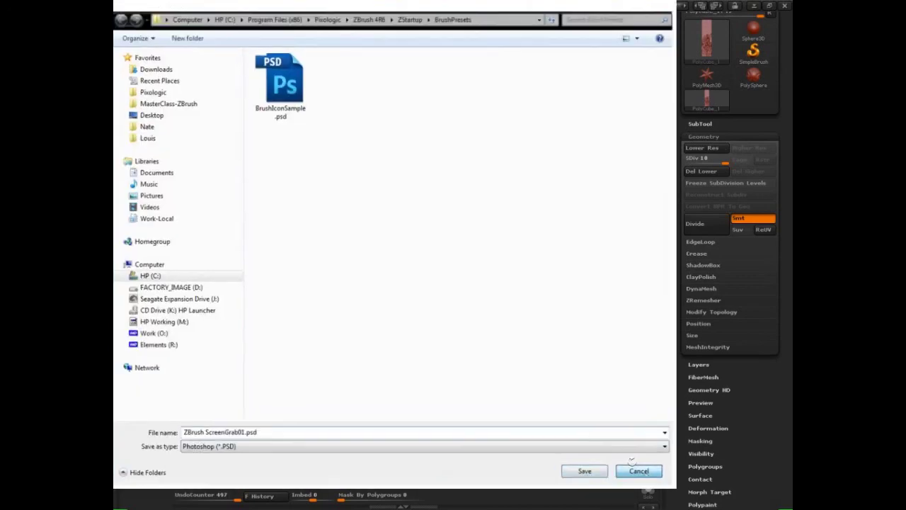
{"action": "left_click", "coordinate": [635, 470]}
{"action": "left_click", "coordinate": [201, 20]}
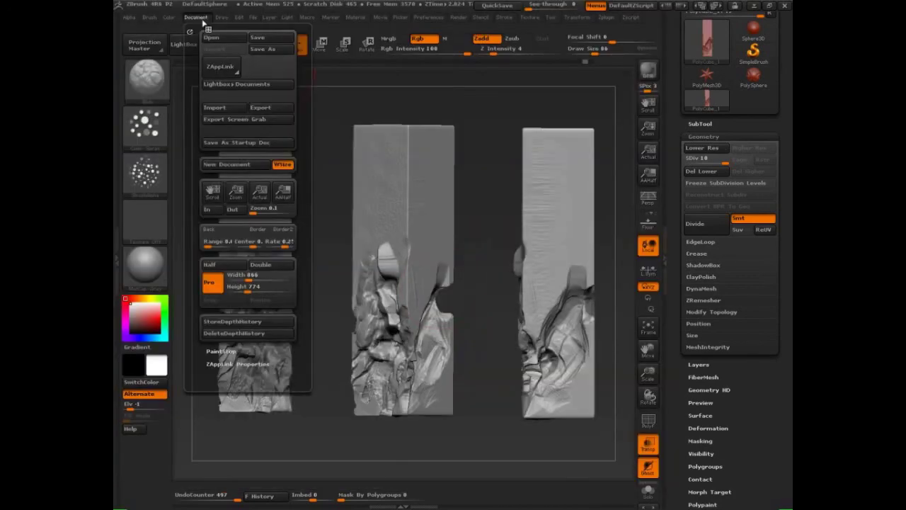
{"action": "left_click", "coordinate": [272, 50]}
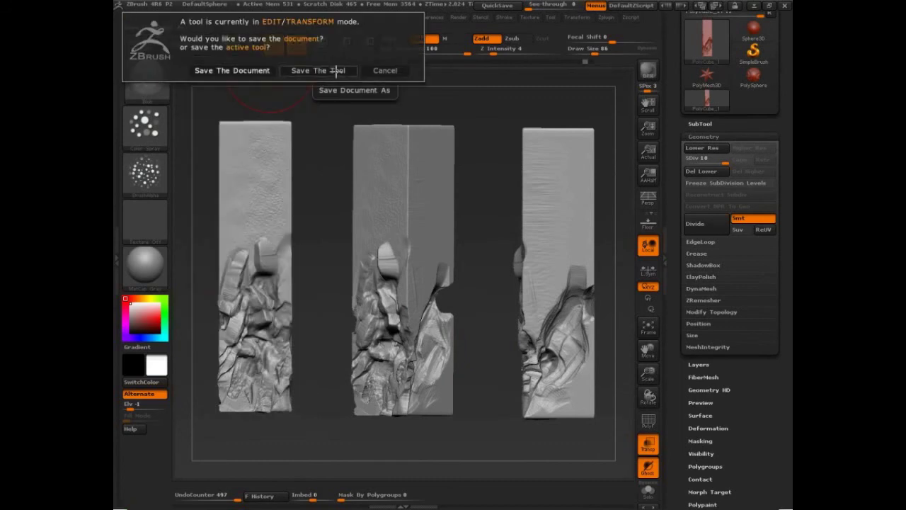
{"action": "left_click", "coordinate": [385, 70]}
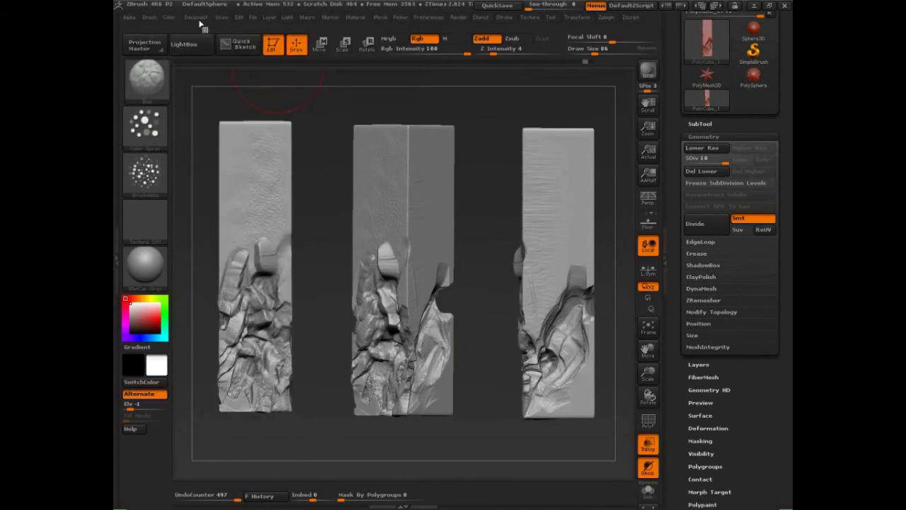
Step: Export the document image as JPEG "ZBrush Document.jpg" in the BrushPresets folder with the quality set to 94
{"action": "left_click", "coordinate": [197, 18]}
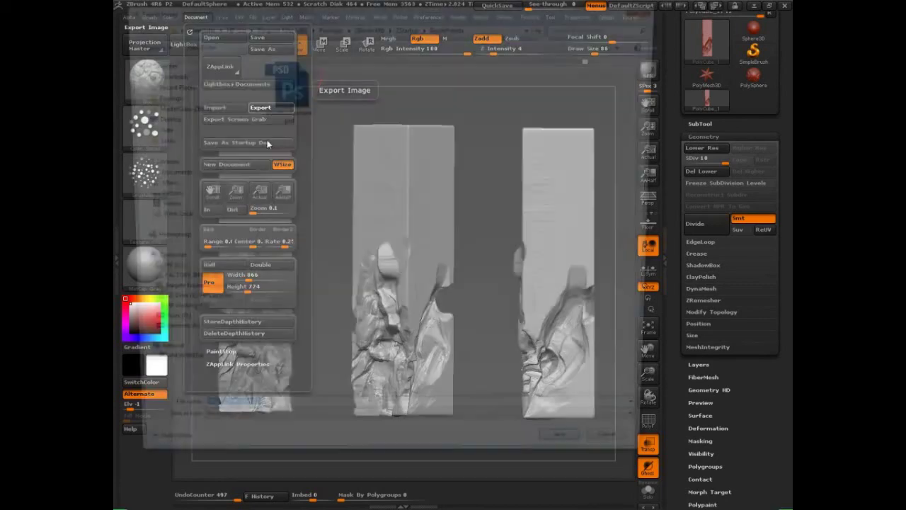
{"action": "left_click", "coordinate": [371, 439]}
{"action": "left_click", "coordinate": [357, 459]}
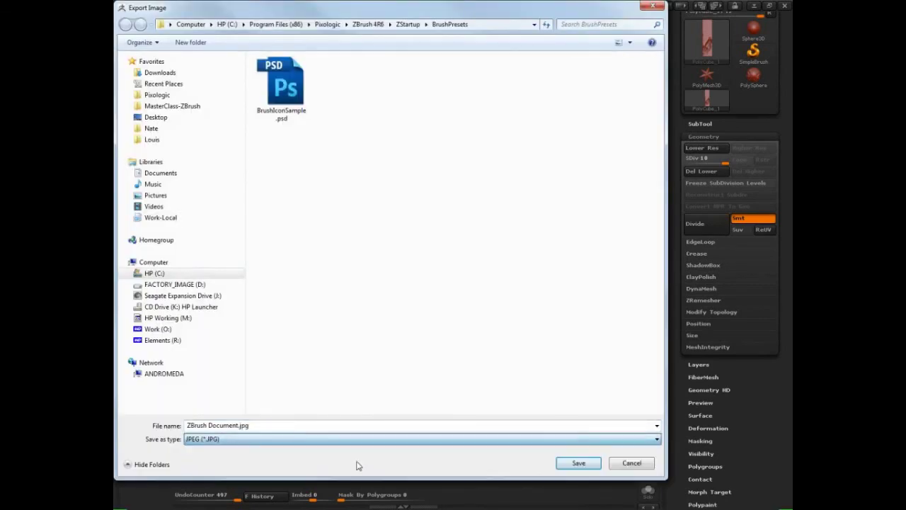
{"action": "left_click", "coordinate": [578, 464]}
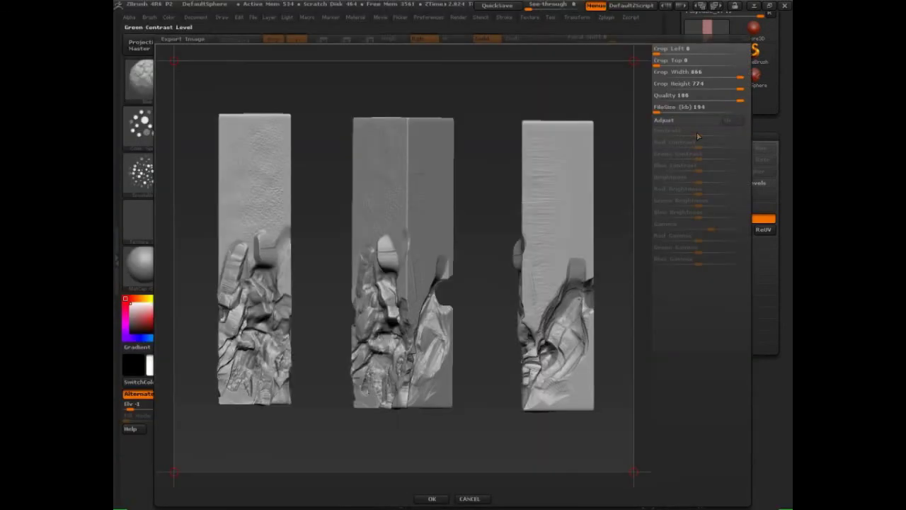
{"action": "left_click_drag", "start_coordinate": [741, 99], "coordinate": [735, 99]}
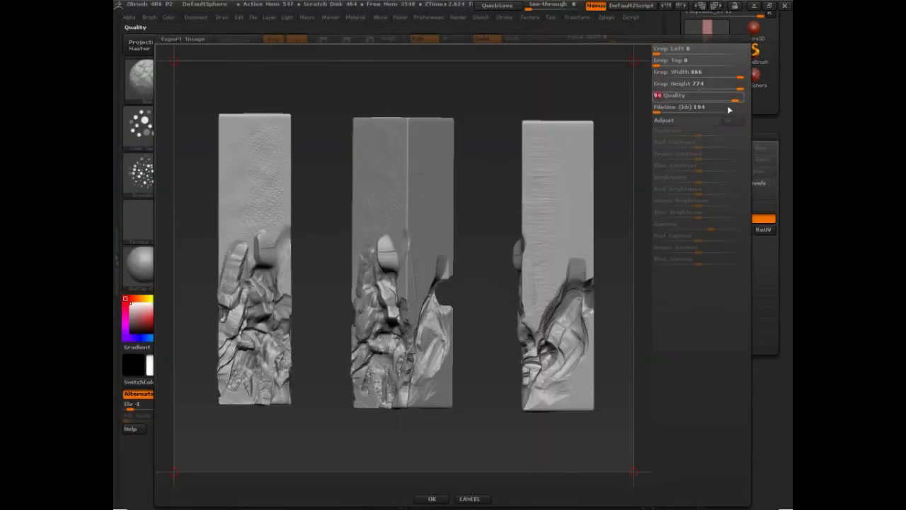
{"action": "left_click", "coordinate": [432, 498]}
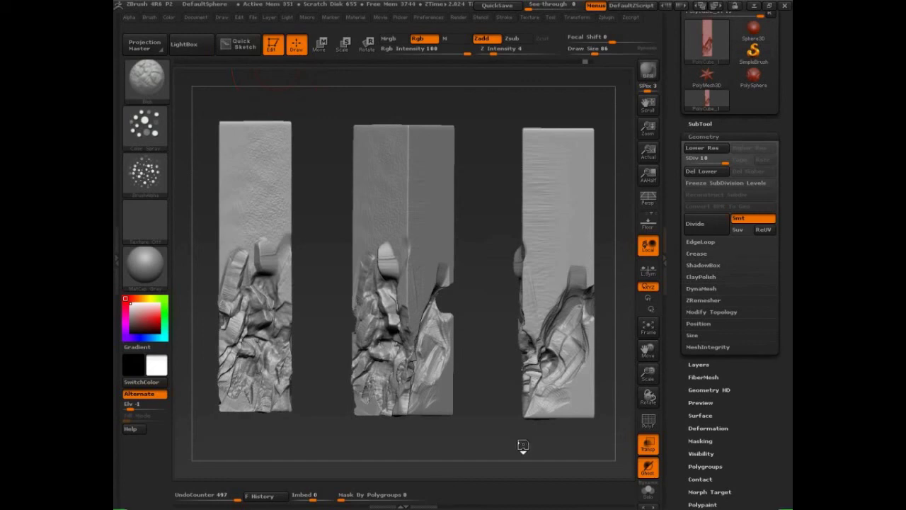
Step: Switch the active tool to the PolySphere and clear the slab snapshots from the canvas
{"action": "left_click_drag", "start_coordinate": [536, 448], "coordinate": [592, 439]}
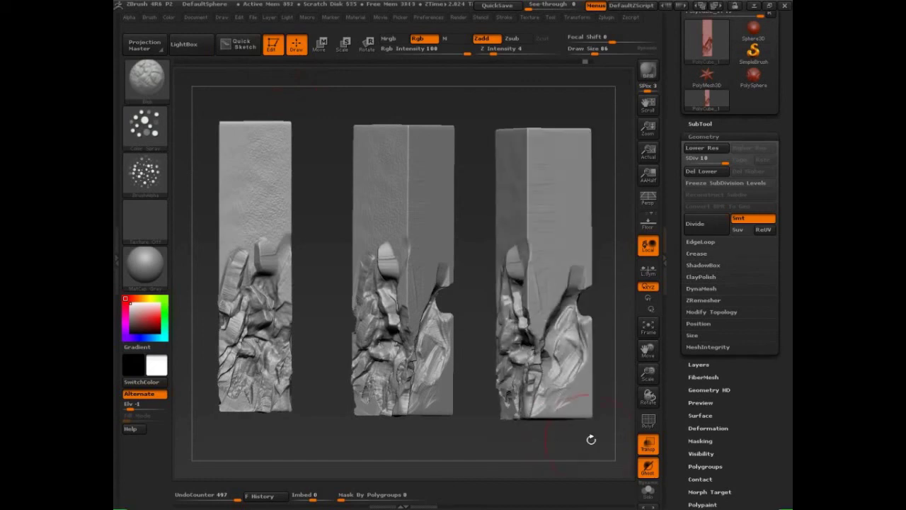
{"action": "left_click", "coordinate": [752, 76]}
{"action": "key", "text": "ctrl+n"}
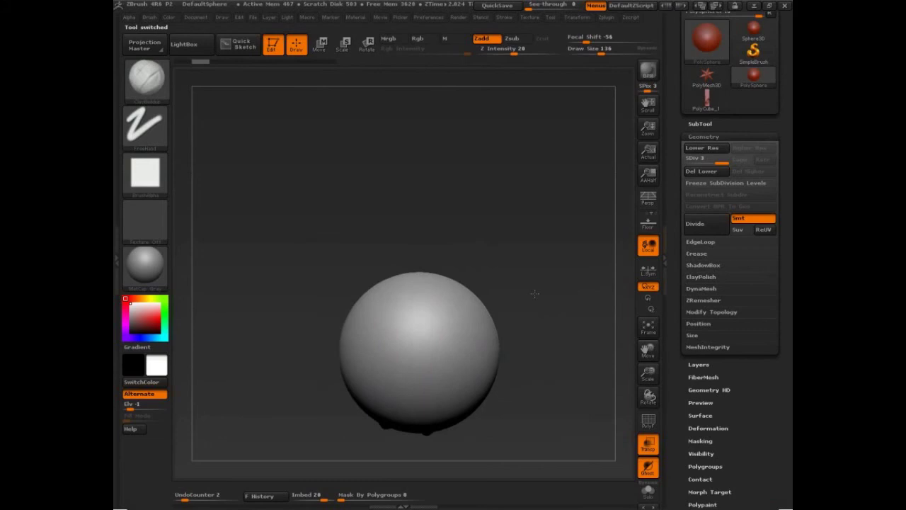
{"action": "mouse_move", "coordinate": [535, 293]}
{"action": "left_mouse_down", "text": "alt"}
{"action": "mouse_move", "coordinate": [578, 307]}
{"action": "mouse_move", "coordinate": [524, 253]}
{"action": "left_mouse_up", "text": "alt"}
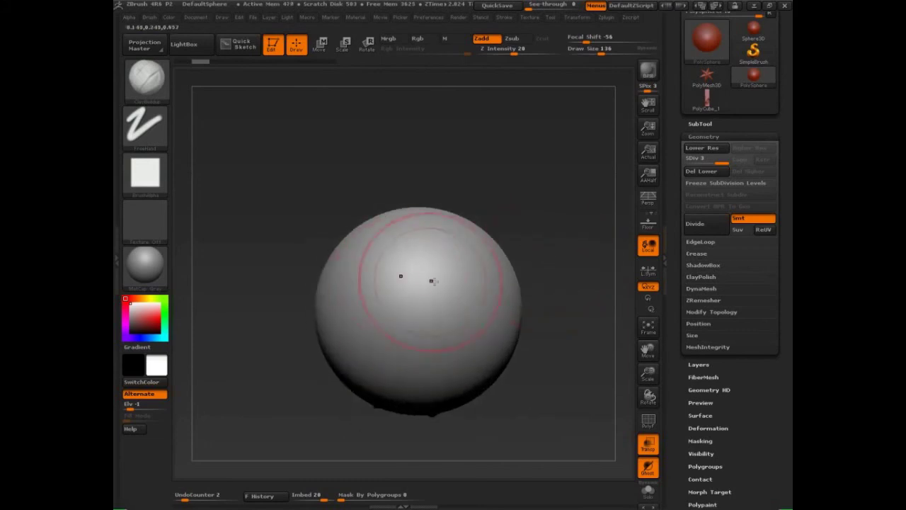
Step: Subdivide the PolySphere to level 5, reduce the draw size to 86 and build clay strokes on its upper front
{"action": "mouse_move", "coordinate": [421, 277]}
{"action": "left_mouse_down"}
{"action": "mouse_move", "coordinate": [458, 237]}
{"action": "mouse_move", "coordinate": [413, 291]}
{"action": "left_mouse_up"}
{"action": "key", "text": "bracketleft"}
{"action": "key", "text": "bracketleft"}
{"action": "key", "text": "bracketleft"}
{"action": "key", "text": "bracketleft"}
{"action": "key", "text": "bracketleft"}
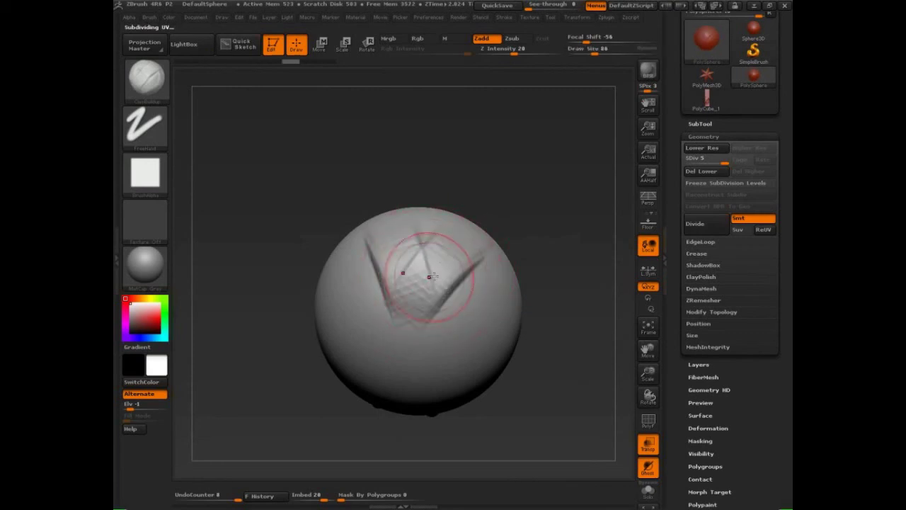
{"action": "mouse_move", "coordinate": [543, 254]}
{"action": "left_mouse_down"}
{"action": "mouse_move", "coordinate": [540, 222]}
{"action": "mouse_move", "coordinate": [536, 237]}
{"action": "mouse_move", "coordinate": [446, 257]}
{"action": "left_mouse_up"}
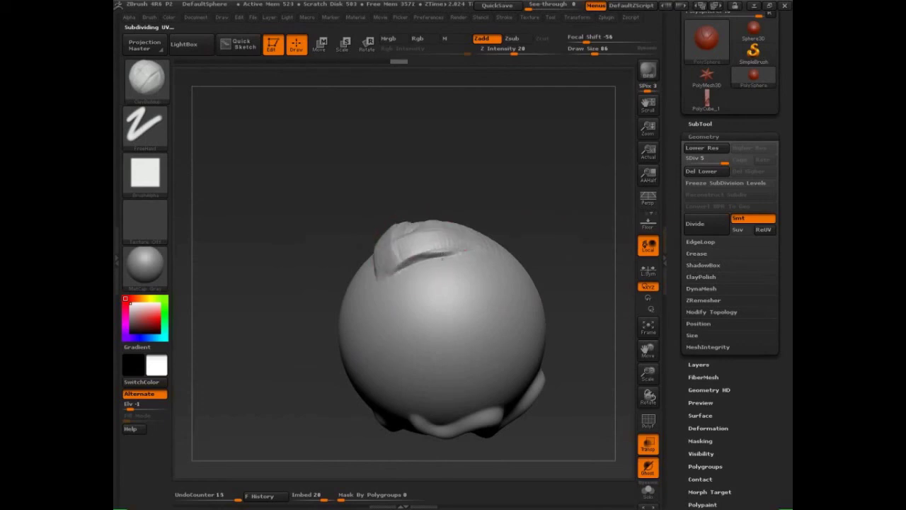
Step: Set the draw size to 160 and build broad clay strokes on the side of the sphere beside the first band
{"action": "mouse_move", "coordinate": [453, 268]}
{"action": "left_mouse_down"}
{"action": "mouse_move", "coordinate": [521, 289]}
{"action": "mouse_move", "coordinate": [536, 243]}
{"action": "mouse_move", "coordinate": [559, 257]}
{"action": "left_mouse_up"}
{"action": "key", "text": "s"}
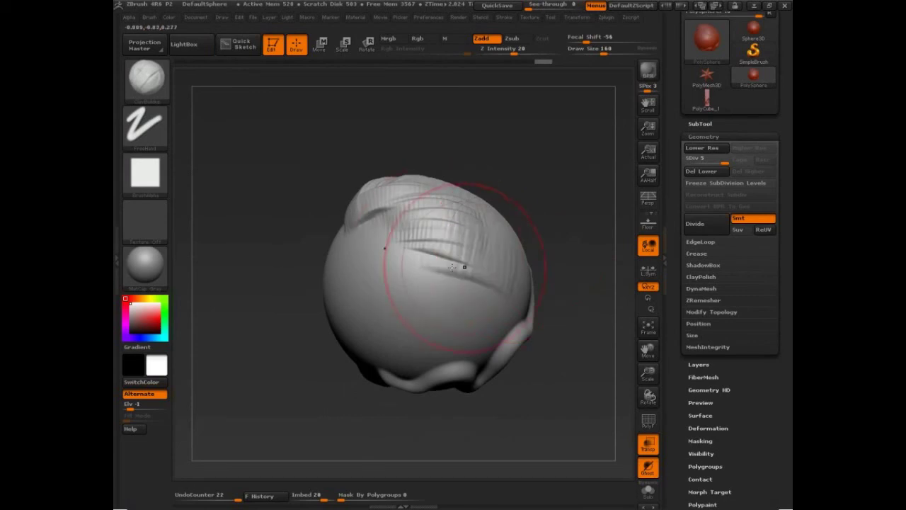
{"action": "left_click_drag", "start_coordinate": [465, 267], "coordinate": [426, 269]}
{"action": "mouse_move", "coordinate": [426, 272]}
{"action": "left_mouse_down"}
{"action": "mouse_move", "coordinate": [463, 306]}
{"action": "mouse_move", "coordinate": [446, 287]}
{"action": "mouse_move", "coordinate": [427, 312]}
{"action": "left_mouse_up"}
Step: Set the draw size to 155 and layer long diagonal clay strokes over the side and crown of the sphere
{"action": "key", "text": "s"}
{"action": "mouse_move", "coordinate": [556, 277]}
{"action": "left_mouse_down"}
{"action": "mouse_move", "coordinate": [527, 271]}
{"action": "mouse_move", "coordinate": [541, 272]}
{"action": "left_mouse_up"}
{"action": "key", "text": "s"}
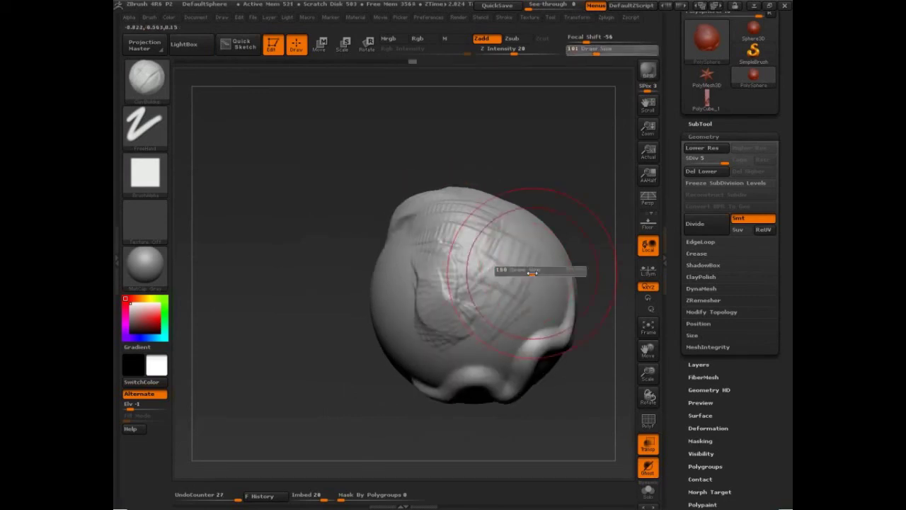
{"action": "left_click_drag", "start_coordinate": [469, 249], "coordinate": [521, 289]}
{"action": "left_click_drag", "start_coordinate": [489, 264], "coordinate": [535, 317]}
{"action": "mouse_move", "coordinate": [569, 225]}
{"action": "left_mouse_down"}
{"action": "mouse_move", "coordinate": [583, 255]}
{"action": "mouse_move", "coordinate": [588, 242]}
{"action": "left_mouse_up"}
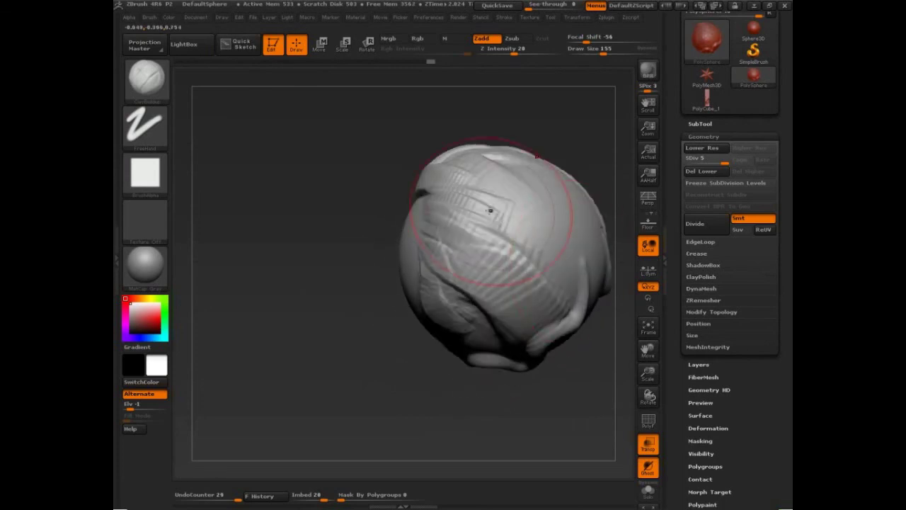
{"action": "left_click_drag", "start_coordinate": [490, 210], "coordinate": [558, 253]}
{"action": "left_click_drag", "start_coordinate": [471, 177], "coordinate": [554, 220]}
{"action": "mouse_move", "coordinate": [507, 167]}
{"action": "left_mouse_down"}
{"action": "mouse_move", "coordinate": [563, 225]}
{"action": "mouse_move", "coordinate": [593, 298]}
{"action": "left_mouse_up"}
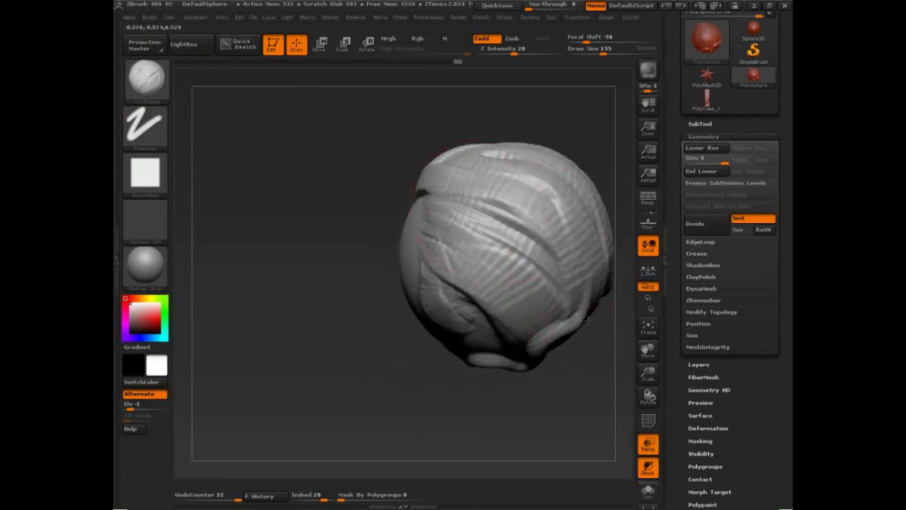
Step: Overlap the diagonal bands with additional clay strokes running down and across the sphere's side
{"action": "left_click_drag", "start_coordinate": [530, 206], "coordinate": [572, 301]}
{"action": "mouse_move", "coordinate": [506, 239]}
{"action": "left_mouse_down"}
{"action": "mouse_move", "coordinate": [428, 234]}
{"action": "mouse_move", "coordinate": [514, 243]}
{"action": "left_mouse_up"}
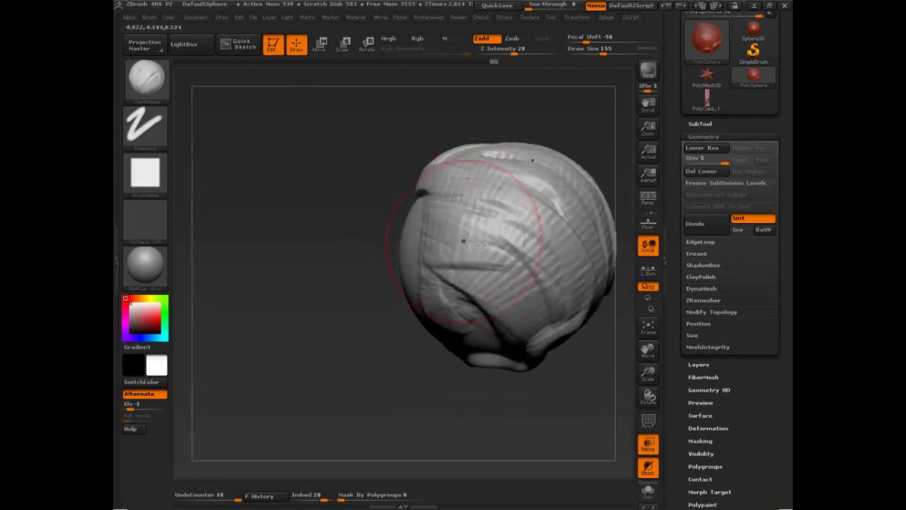
{"action": "left_click_drag", "start_coordinate": [442, 260], "coordinate": [522, 267]}
{"action": "left_click_drag", "start_coordinate": [473, 201], "coordinate": [549, 220]}
{"action": "left_click_drag", "start_coordinate": [470, 218], "coordinate": [558, 233]}
Step: Reduce the draw size to 109 and sweep clay strokes from the front crown down the side to form an overlapping hair-like band
{"action": "left_click_drag", "start_coordinate": [416, 405], "coordinate": [599, 307]}
{"action": "key", "text": "s"}
{"action": "left_click", "coordinate": [488, 267]}
{"action": "left_click_drag", "start_coordinate": [537, 270], "coordinate": [572, 273]}
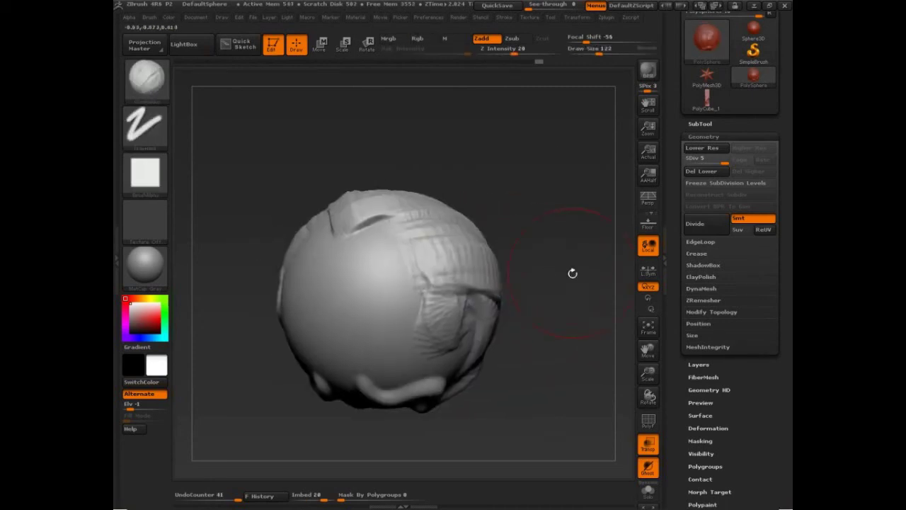
{"action": "key", "text": "s"}
{"action": "left_click", "coordinate": [503, 259]}
{"action": "left_click_drag", "start_coordinate": [512, 259], "coordinate": [492, 252]}
{"action": "key", "text": "s"}
{"action": "mouse_move", "coordinate": [359, 212]}
{"action": "left_mouse_down"}
{"action": "mouse_move", "coordinate": [412, 234]}
{"action": "mouse_move", "coordinate": [416, 252]}
{"action": "left_mouse_up"}
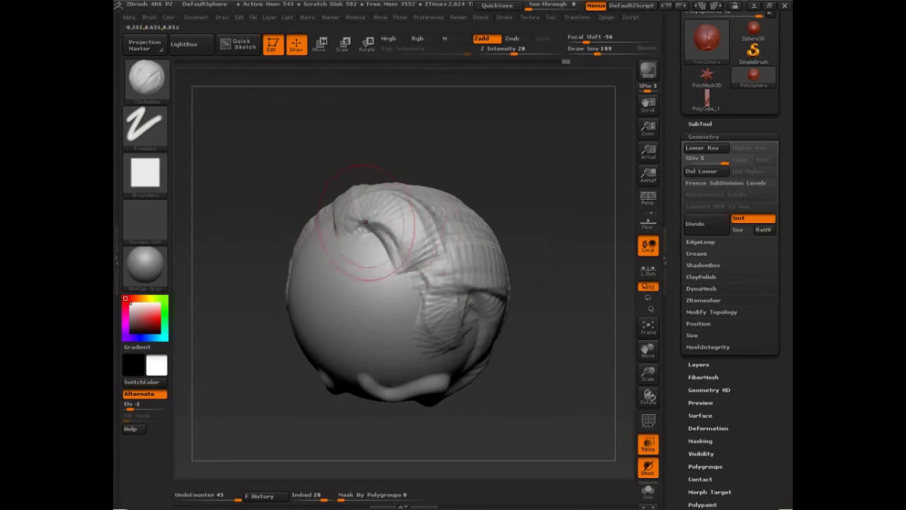
{"action": "mouse_move", "coordinate": [361, 228]}
{"action": "left_mouse_down"}
{"action": "mouse_move", "coordinate": [408, 249]}
{"action": "mouse_move", "coordinate": [376, 248]}
{"action": "mouse_move", "coordinate": [382, 226]}
{"action": "mouse_move", "coordinate": [368, 241]}
{"action": "left_mouse_up"}
{"action": "mouse_move", "coordinate": [368, 231]}
{"action": "left_mouse_down"}
{"action": "mouse_move", "coordinate": [384, 215]}
{"action": "mouse_move", "coordinate": [398, 252]}
{"action": "left_mouse_up"}
{"action": "left_click_drag", "start_coordinate": [372, 230], "coordinate": [429, 311]}
{"action": "left_click_drag", "start_coordinate": [370, 249], "coordinate": [448, 332]}
{"action": "left_click_drag", "start_coordinate": [368, 261], "coordinate": [467, 354]}
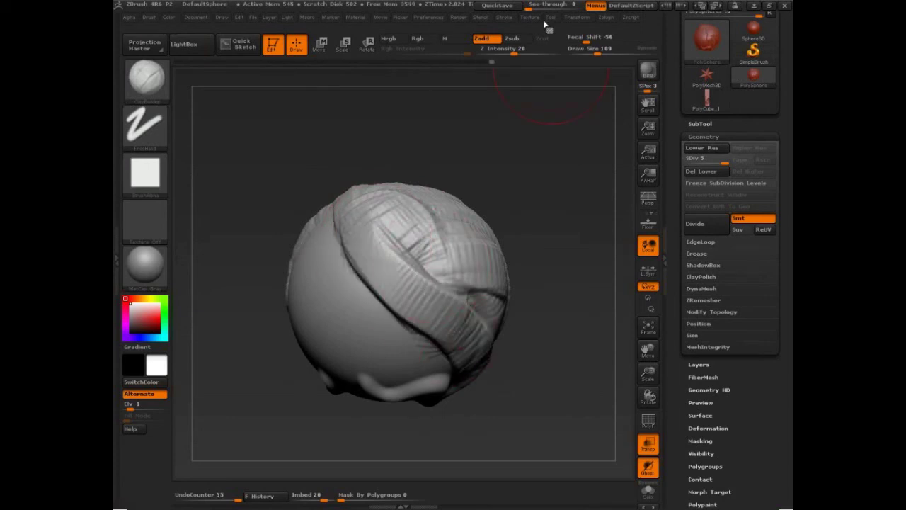
Step: Lower the brush's LazyStep in the Lazy Mouse settings and undo the last two clay strokes
{"action": "left_click", "coordinate": [504, 17]}
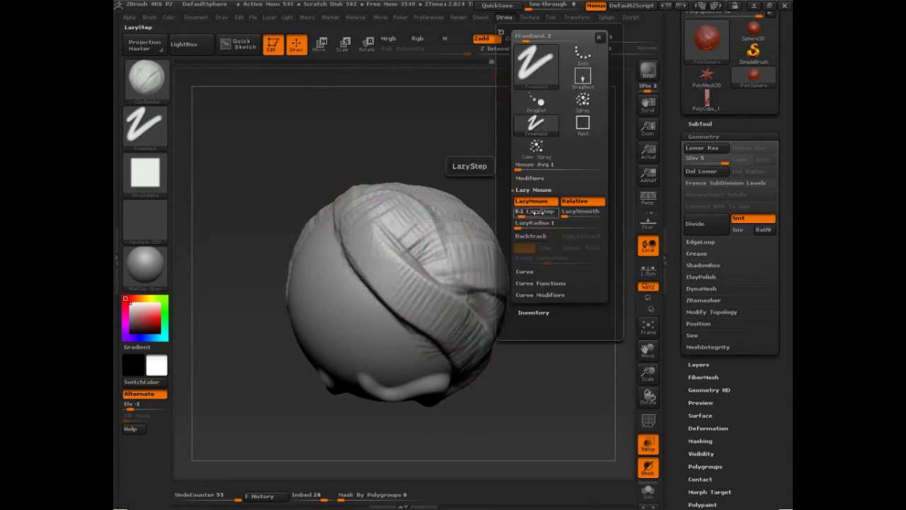
{"action": "left_click", "coordinate": [520, 215]}
{"action": "left_click_drag", "start_coordinate": [518, 368], "coordinate": [534, 365]}
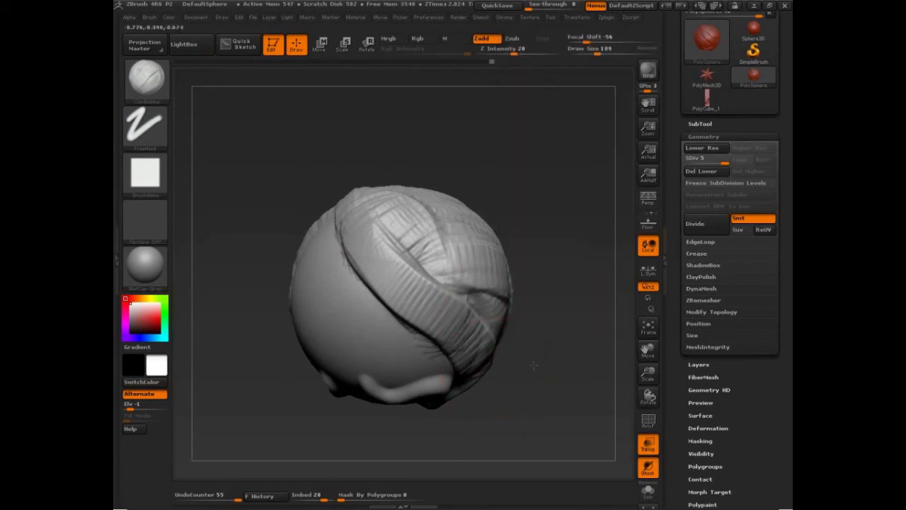
{"action": "key", "text": "ctrl+z"}
{"action": "key", "text": "ctrl+z"}
Step: Rebuild the front band with sweeping clay strokes from the crown down toward the lower side of the sphere
{"action": "mouse_move", "coordinate": [374, 211]}
{"action": "left_mouse_down"}
{"action": "mouse_move", "coordinate": [398, 258]}
{"action": "mouse_move", "coordinate": [434, 291]}
{"action": "left_mouse_up"}
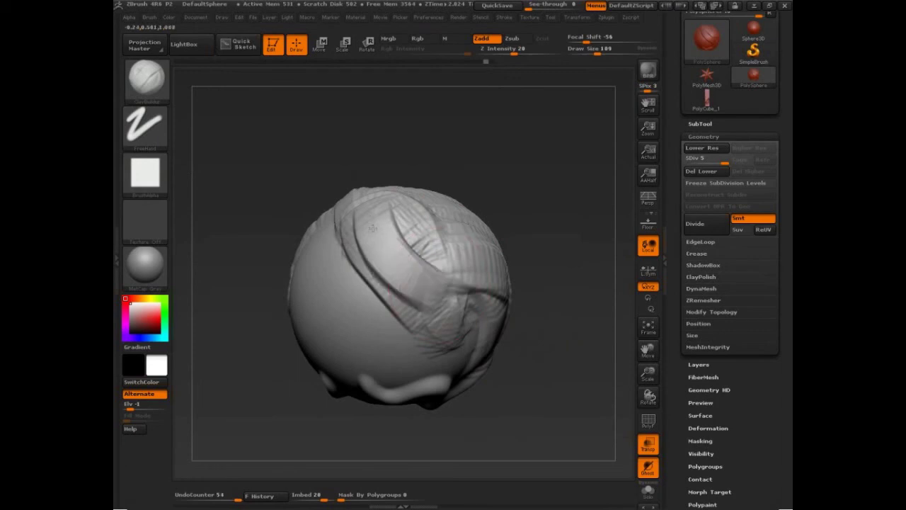
{"action": "left_click_drag", "start_coordinate": [374, 234], "coordinate": [464, 361]}
{"action": "left_click_drag", "start_coordinate": [547, 355], "coordinate": [519, 347]}
{"action": "left_click_drag", "start_coordinate": [377, 221], "coordinate": [428, 305]}
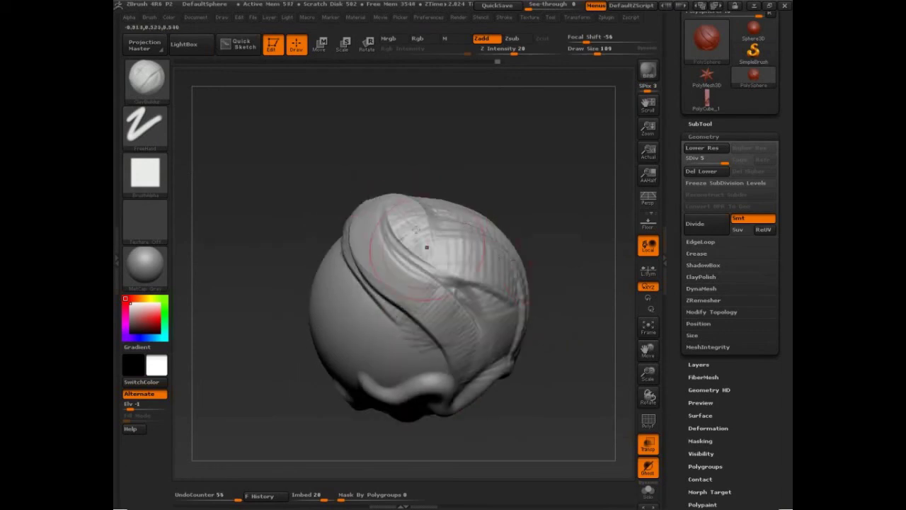
{"action": "left_click_drag", "start_coordinate": [416, 230], "coordinate": [477, 303]}
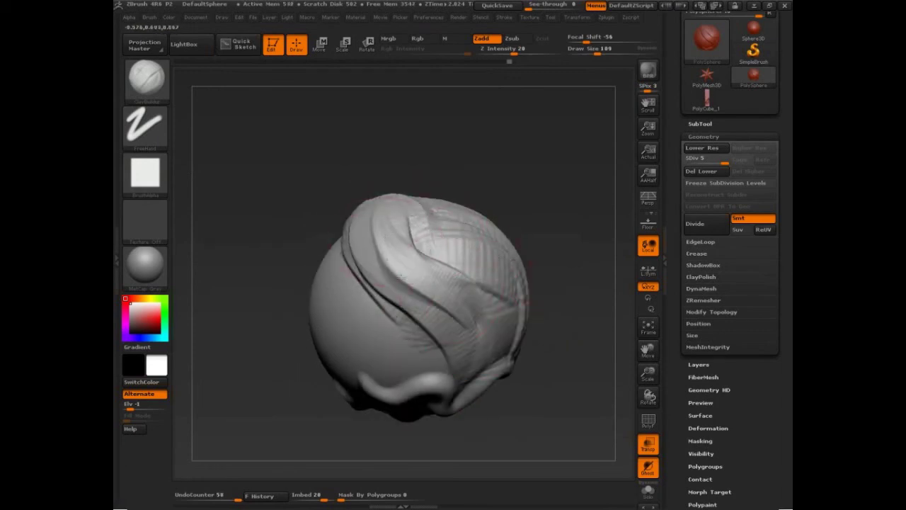
{"action": "left_click_drag", "start_coordinate": [402, 278], "coordinate": [438, 298]}
{"action": "left_click_drag", "start_coordinate": [375, 244], "coordinate": [476, 332]}
Step: Raise the draw size to 136 and extend the clay strokes down the front side toward the lower lumps
{"action": "left_click_drag", "start_coordinate": [562, 272], "coordinate": [586, 265]}
{"action": "left_click_drag", "start_coordinate": [421, 228], "coordinate": [488, 295]}
{"action": "left_click_drag", "start_coordinate": [440, 275], "coordinate": [474, 332]}
{"action": "mouse_move", "coordinate": [418, 290]}
{"action": "left_mouse_down"}
{"action": "mouse_move", "coordinate": [453, 326]}
{"action": "mouse_move", "coordinate": [458, 368]}
{"action": "left_mouse_up"}
{"action": "key", "text": "s"}
{"action": "left_click_drag", "start_coordinate": [432, 305], "coordinate": [461, 374]}
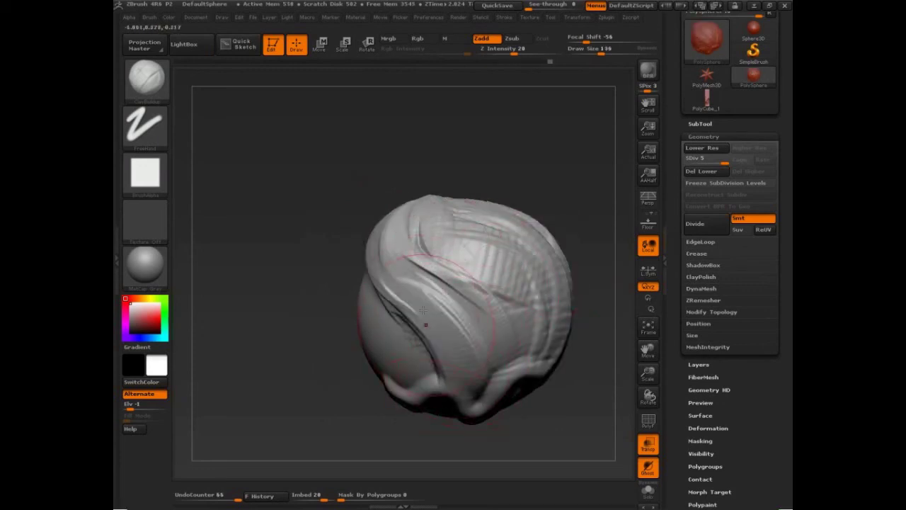
{"action": "left_click_drag", "start_coordinate": [426, 324], "coordinate": [449, 376]}
Step: Build long clay strokes from the crown over the side and down to the sphere's lower edge
{"action": "mouse_move", "coordinate": [434, 221]}
{"action": "left_mouse_down"}
{"action": "mouse_move", "coordinate": [464, 228]}
{"action": "mouse_move", "coordinate": [487, 273]}
{"action": "mouse_move", "coordinate": [509, 289]}
{"action": "left_mouse_up"}
{"action": "left_click_drag", "start_coordinate": [460, 234], "coordinate": [510, 257]}
{"action": "left_click_drag", "start_coordinate": [524, 287], "coordinate": [533, 357]}
{"action": "left_click_drag", "start_coordinate": [511, 280], "coordinate": [521, 361]}
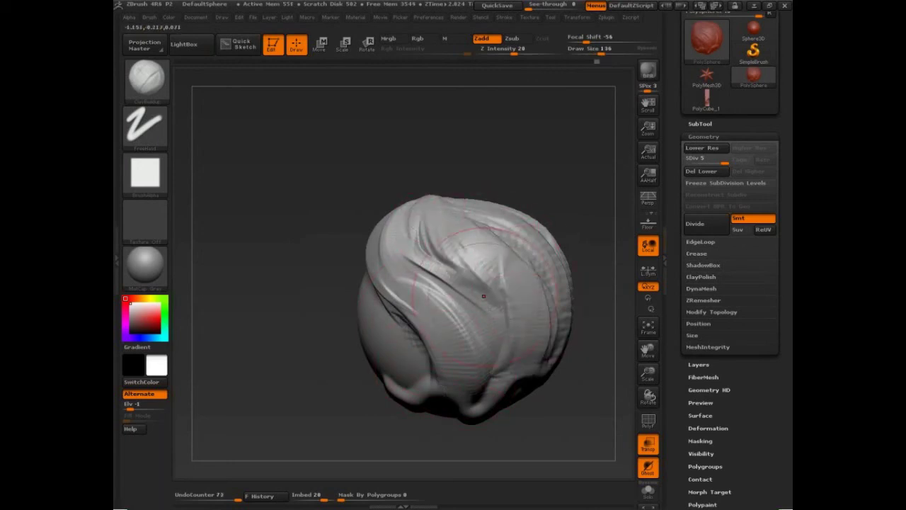
{"action": "mouse_move", "coordinate": [494, 306]}
{"action": "left_mouse_down"}
{"action": "mouse_move", "coordinate": [503, 375]}
{"action": "mouse_move", "coordinate": [476, 402]}
{"action": "left_mouse_up"}
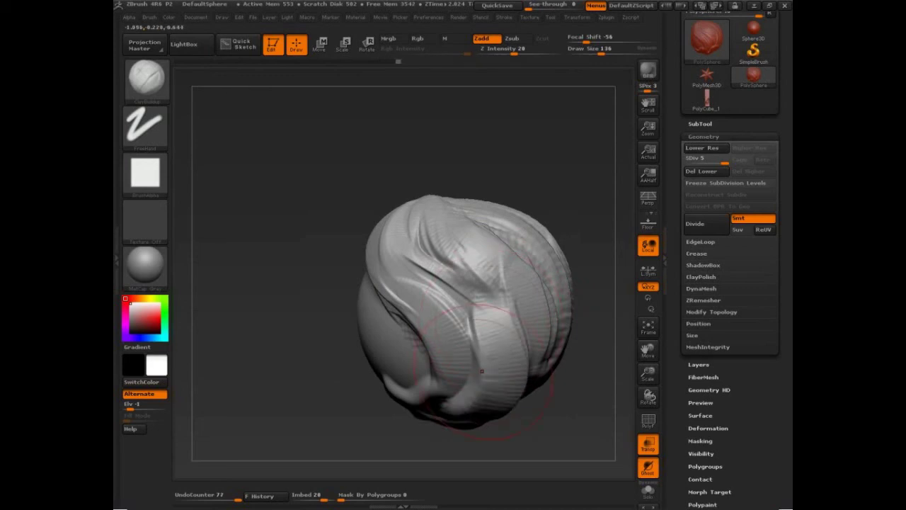
{"action": "mouse_move", "coordinate": [493, 323]}
{"action": "left_mouse_down"}
{"action": "mouse_move", "coordinate": [468, 400]}
{"action": "mouse_move", "coordinate": [487, 408]}
{"action": "mouse_move", "coordinate": [477, 361]}
{"action": "mouse_move", "coordinate": [498, 396]}
{"action": "left_mouse_up"}
Step: Add clay strokes to the rear side, then layer further strokes across the crown and front band
{"action": "left_click_drag", "start_coordinate": [610, 360], "coordinate": [583, 359]}
{"action": "mouse_move", "coordinate": [523, 293]}
{"action": "left_mouse_down"}
{"action": "mouse_move", "coordinate": [535, 375]}
{"action": "mouse_move", "coordinate": [563, 369]}
{"action": "left_mouse_up"}
{"action": "mouse_move", "coordinate": [522, 457]}
{"action": "left_mouse_down"}
{"action": "mouse_move", "coordinate": [569, 447]}
{"action": "mouse_move", "coordinate": [600, 413]}
{"action": "mouse_move", "coordinate": [556, 393]}
{"action": "mouse_move", "coordinate": [571, 388]}
{"action": "left_mouse_up"}
{"action": "left_click_drag", "start_coordinate": [453, 223], "coordinate": [495, 270]}
{"action": "mouse_move", "coordinate": [429, 201]}
{"action": "left_mouse_down"}
{"action": "mouse_move", "coordinate": [473, 223]}
{"action": "mouse_move", "coordinate": [484, 245]}
{"action": "left_mouse_up"}
{"action": "left_click_drag", "start_coordinate": [405, 214], "coordinate": [439, 256]}
{"action": "left_click_drag", "start_coordinate": [371, 226], "coordinate": [429, 286]}
{"action": "left_click_drag", "start_coordinate": [383, 249], "coordinate": [449, 320]}
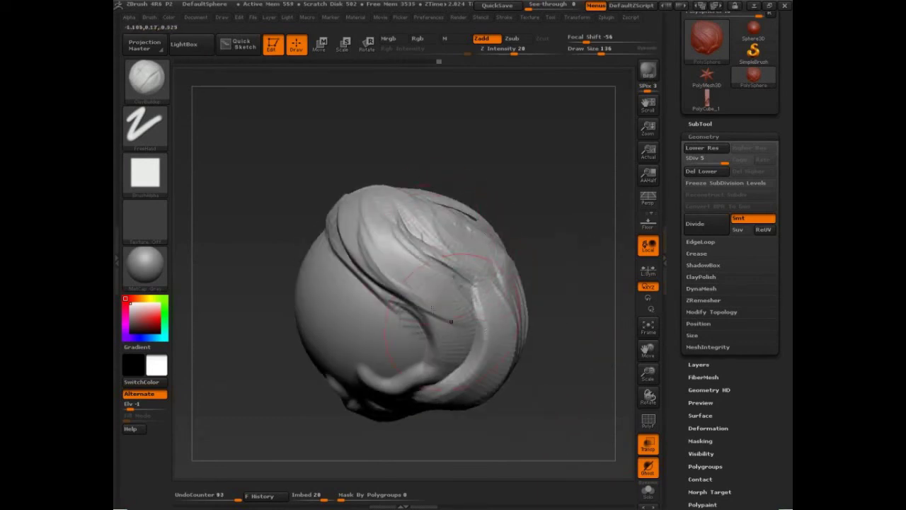
Step: Reduce the draw size to 59, try narrow strokes near the front crown and undo the last two
{"action": "key", "text": "s"}
{"action": "left_click_drag", "start_coordinate": [388, 251], "coordinate": [378, 251]}
{"action": "mouse_move", "coordinate": [531, 199]}
{"action": "left_mouse_down", "text": "alt"}
{"action": "mouse_move", "coordinate": [554, 211]}
{"action": "mouse_move", "coordinate": [462, 175]}
{"action": "mouse_move", "coordinate": [445, 184]}
{"action": "left_mouse_up", "text": "alt"}
{"action": "key", "text": "s"}
{"action": "mouse_move", "coordinate": [337, 183]}
{"action": "left_mouse_down"}
{"action": "mouse_move", "coordinate": [383, 240]}
{"action": "mouse_move", "coordinate": [379, 262]}
{"action": "mouse_move", "coordinate": [361, 258]}
{"action": "left_mouse_up"}
{"action": "mouse_move", "coordinate": [300, 198]}
{"action": "left_mouse_down"}
{"action": "mouse_move", "coordinate": [348, 253]}
{"action": "mouse_move", "coordinate": [327, 256]}
{"action": "left_mouse_up"}
{"action": "left_click_drag", "start_coordinate": [285, 212], "coordinate": [317, 262]}
{"action": "key", "text": "ctrl+z"}
{"action": "key", "text": "ctrl+z"}
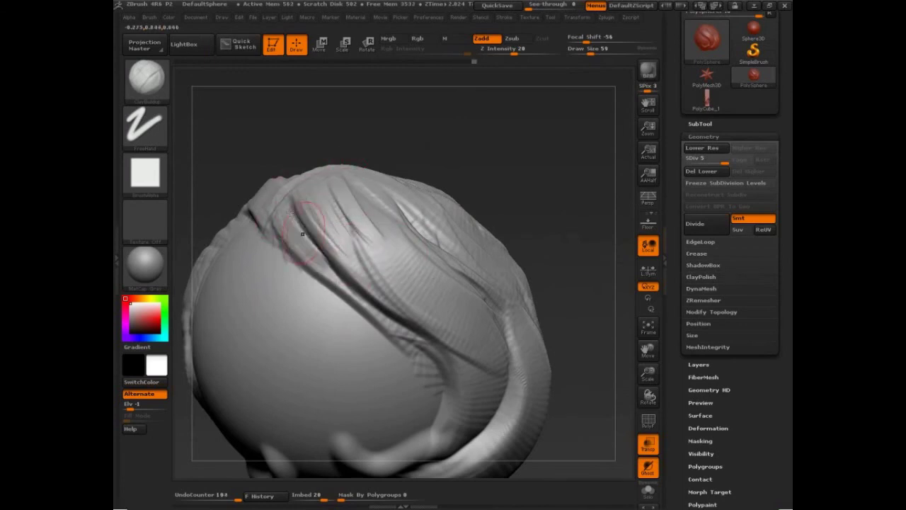
Step: Sculpt narrow strand strokes along the front edge of the hair-like band and below the crown
{"action": "left_click_drag", "start_coordinate": [297, 225], "coordinate": [353, 301]}
{"action": "left_click_drag", "start_coordinate": [318, 272], "coordinate": [388, 326]}
{"action": "left_click_drag", "start_coordinate": [301, 221], "coordinate": [351, 272]}
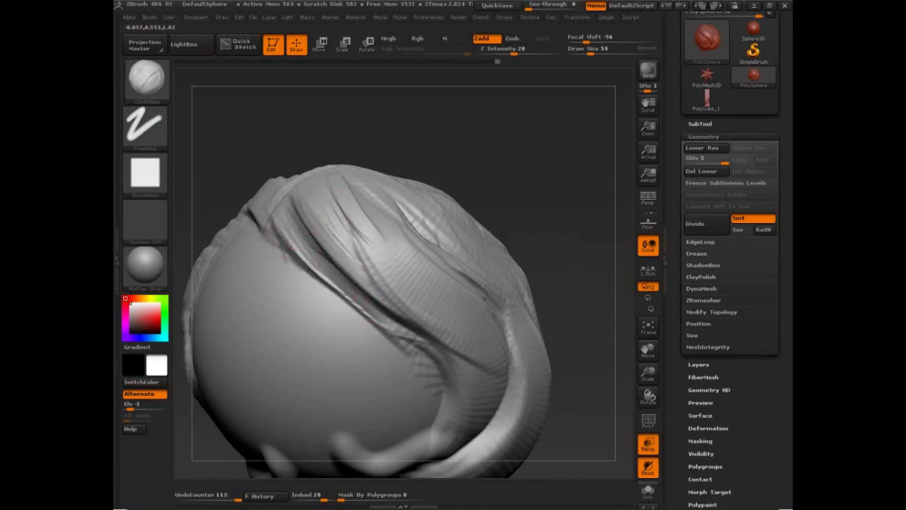
{"action": "mouse_move", "coordinate": [323, 212]}
{"action": "left_mouse_down"}
{"action": "mouse_move", "coordinate": [355, 270]}
{"action": "mouse_move", "coordinate": [350, 258]}
{"action": "left_mouse_up"}
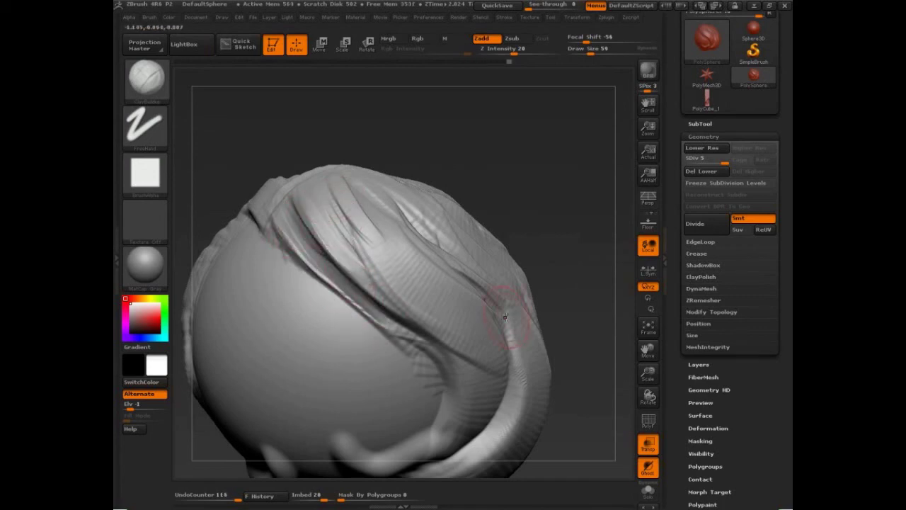
Step: Assign the streaked Alpha 58 to the brush, set the draw size to 86 and stroke fine strands into the front band
{"action": "left_click", "coordinate": [155, 179]}
{"action": "left_click", "coordinate": [357, 369]}
{"action": "key", "text": "s"}
{"action": "left_click_drag", "start_coordinate": [335, 269], "coordinate": [340, 269]}
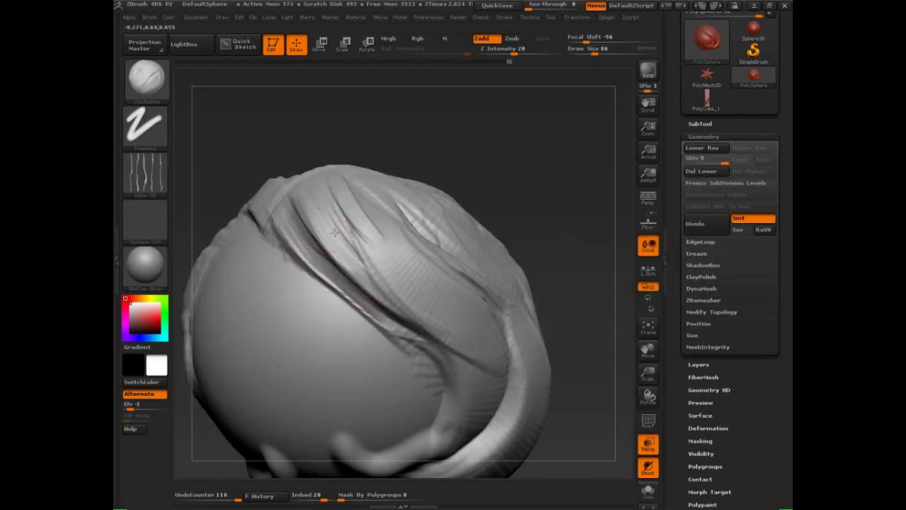
{"action": "mouse_move", "coordinate": [335, 233]}
{"action": "left_mouse_down"}
{"action": "mouse_move", "coordinate": [356, 264]}
{"action": "mouse_move", "coordinate": [341, 275]}
{"action": "left_mouse_up"}
{"action": "left_click_drag", "start_coordinate": [316, 248], "coordinate": [337, 277]}
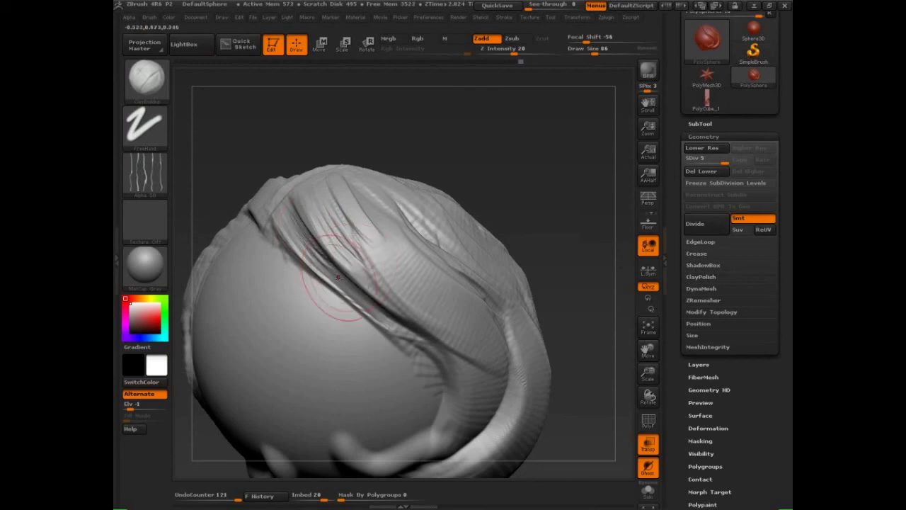
Step: Stroke fine streaks with the alpha along the front band from the crown down to the side
{"action": "left_click_drag", "start_coordinate": [323, 232], "coordinate": [374, 307]}
{"action": "left_click_drag", "start_coordinate": [341, 216], "coordinate": [388, 261]}
{"action": "left_click_drag", "start_coordinate": [330, 200], "coordinate": [432, 298]}
{"action": "left_click_drag", "start_coordinate": [356, 218], "coordinate": [440, 302]}
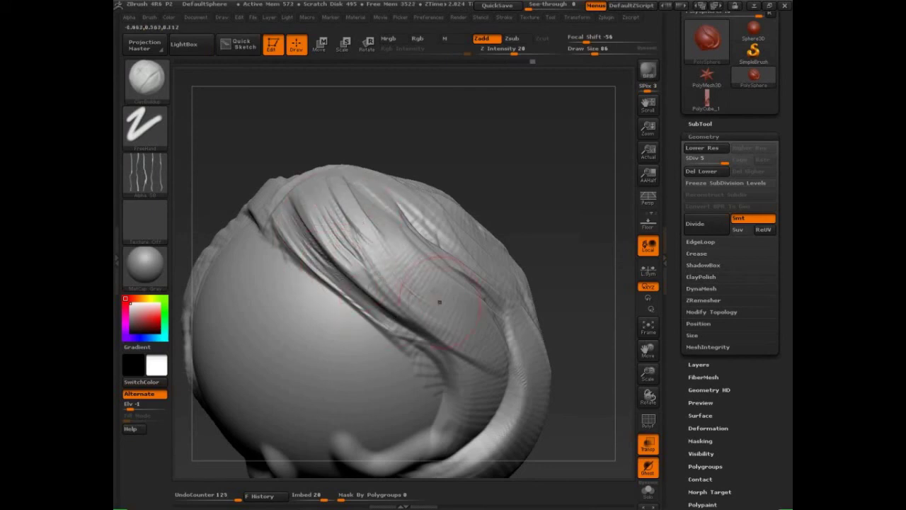
{"action": "left_click_drag", "start_coordinate": [362, 189], "coordinate": [428, 299]}
{"action": "left_click_drag", "start_coordinate": [360, 222], "coordinate": [445, 316]}
{"action": "left_click_drag", "start_coordinate": [417, 269], "coordinate": [453, 306]}
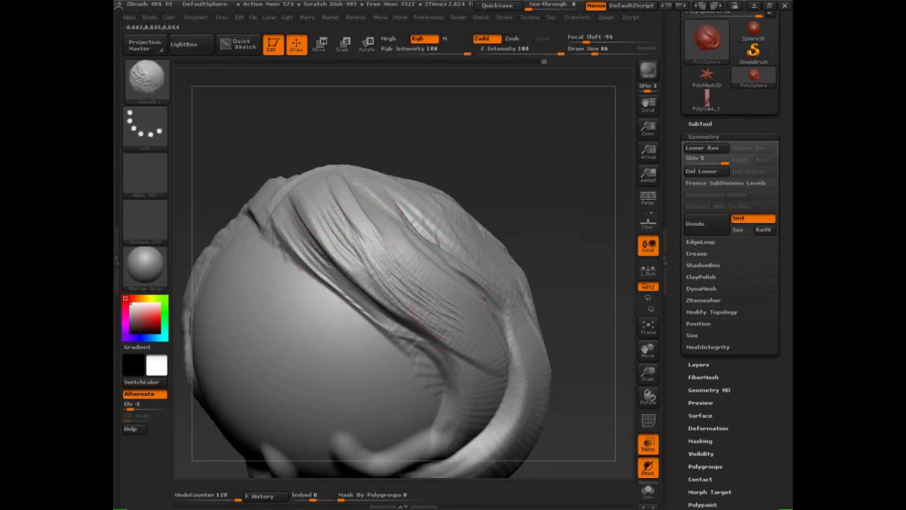
Step: Smooth the streaks on the side band and blend them with additional fine alpha strokes
{"action": "left_click_drag", "start_coordinate": [389, 272], "coordinate": [437, 311], "text": "shift"}
{"action": "left_click_drag", "start_coordinate": [433, 279], "coordinate": [498, 342]}
{"action": "left_click_drag", "start_coordinate": [405, 248], "coordinate": [467, 310]}
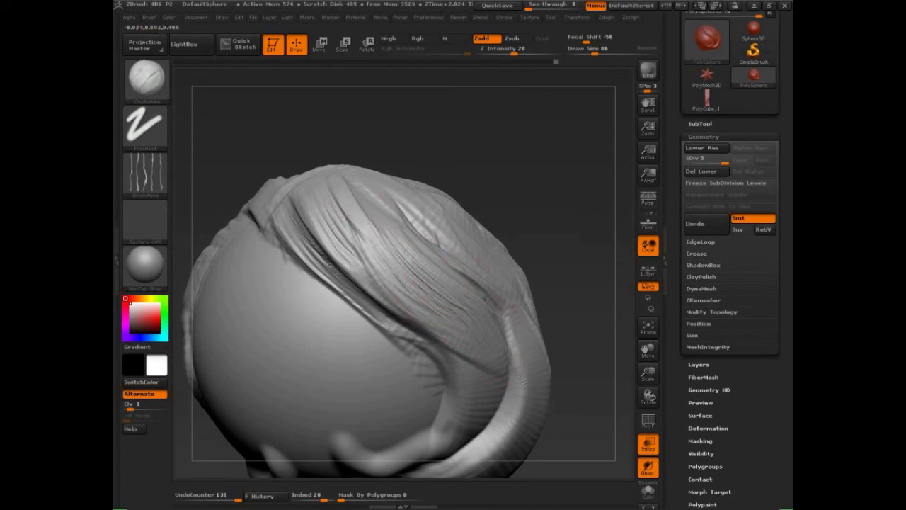
{"action": "left_click_drag", "start_coordinate": [429, 263], "coordinate": [487, 324]}
{"action": "mouse_move", "coordinate": [445, 282]}
{"action": "left_mouse_down"}
{"action": "mouse_move", "coordinate": [498, 342]}
{"action": "mouse_move", "coordinate": [474, 302]}
{"action": "mouse_move", "coordinate": [417, 283]}
{"action": "left_mouse_up"}
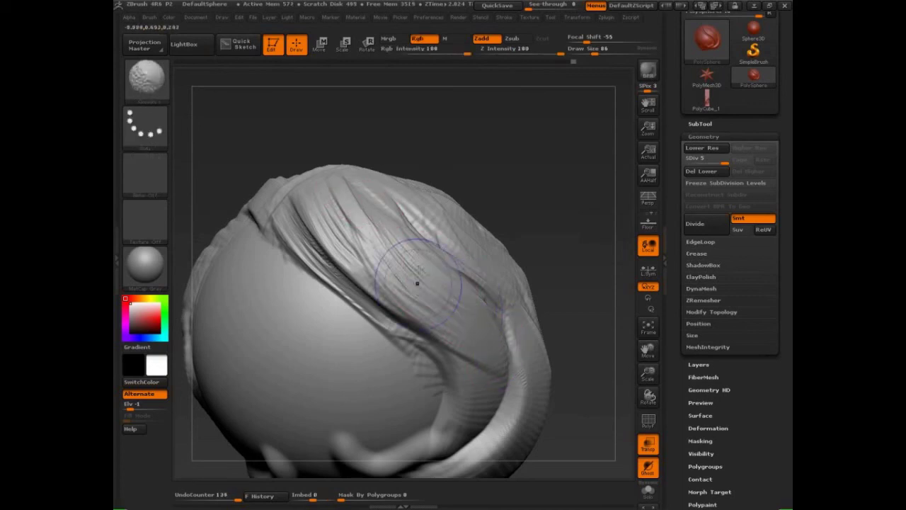
{"action": "left_click_drag", "start_coordinate": [593, 265], "coordinate": [602, 286]}
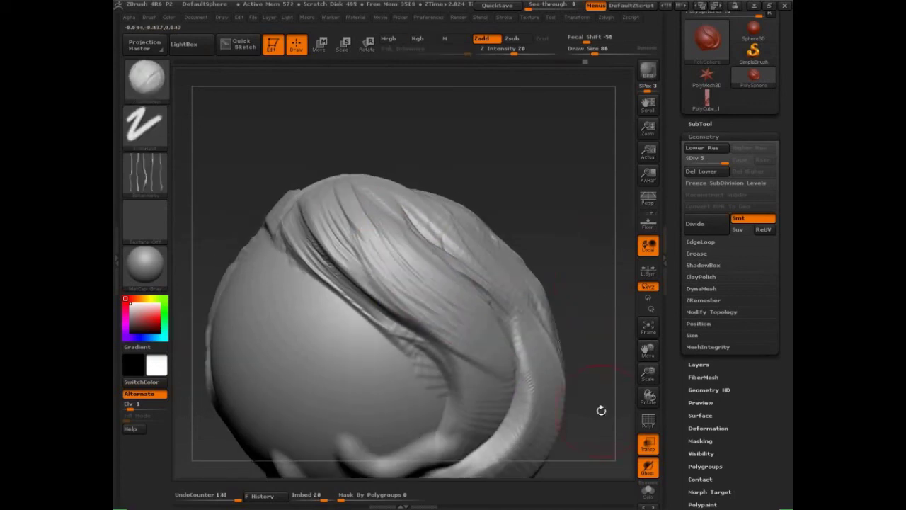
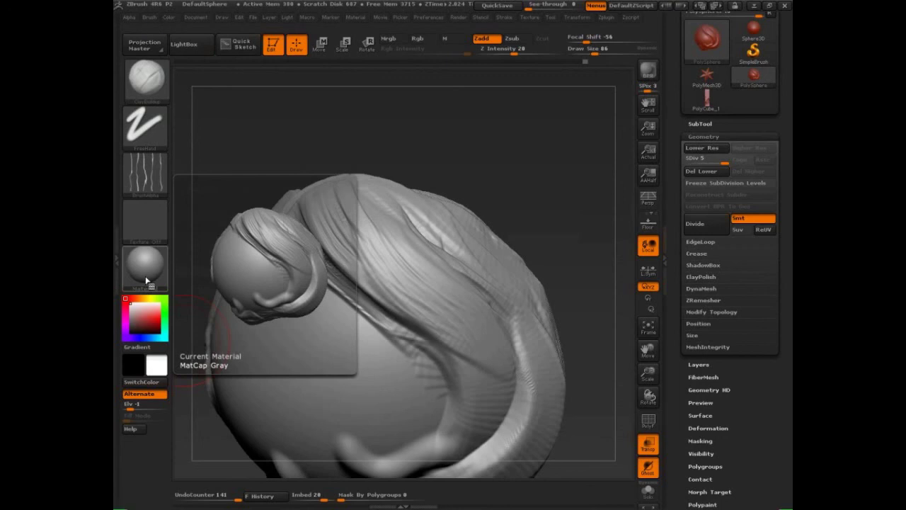
{"action": "key", "text": "ctrl+shift+d"}
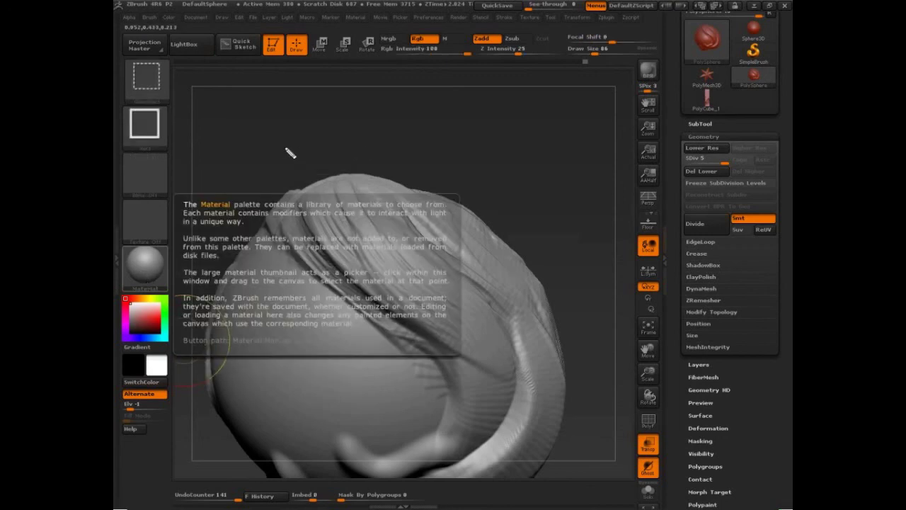
{"action": "mouse_move", "coordinate": [258, 149]}
{"action": "left_mouse_down"}
{"action": "mouse_move", "coordinate": [336, 155]}
{"action": "mouse_move", "coordinate": [330, 135]}
{"action": "mouse_move", "coordinate": [503, 130]}
{"action": "mouse_move", "coordinate": [519, 161]}
{"action": "mouse_move", "coordinate": [656, 165]}
{"action": "left_mouse_up"}
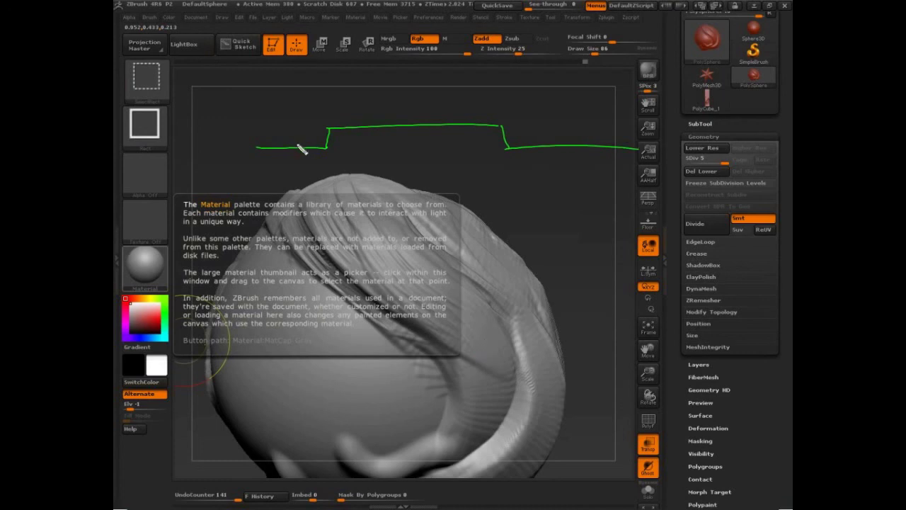
{"action": "mouse_move", "coordinate": [293, 144]}
{"action": "left_mouse_down"}
{"action": "mouse_move", "coordinate": [321, 141]}
{"action": "mouse_move", "coordinate": [326, 124]}
{"action": "mouse_move", "coordinate": [505, 115]}
{"action": "mouse_move", "coordinate": [540, 139]}
{"action": "mouse_move", "coordinate": [543, 168]}
{"action": "mouse_move", "coordinate": [543, 150]}
{"action": "mouse_move", "coordinate": [535, 154]}
{"action": "mouse_move", "coordinate": [510, 126]}
{"action": "mouse_move", "coordinate": [386, 125]}
{"action": "mouse_move", "coordinate": [301, 143]}
{"action": "mouse_move", "coordinate": [293, 154]}
{"action": "left_mouse_up"}
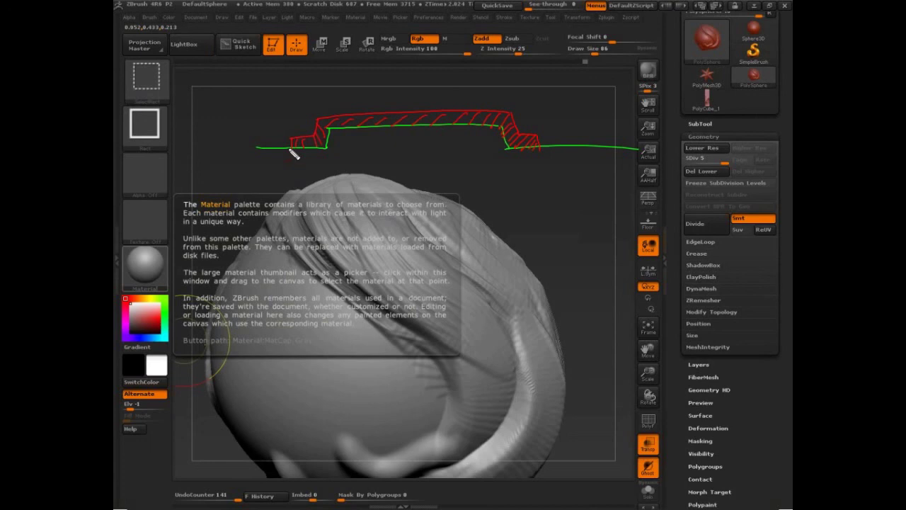
{"action": "left_click_drag", "start_coordinate": [294, 154], "coordinate": [294, 157]}
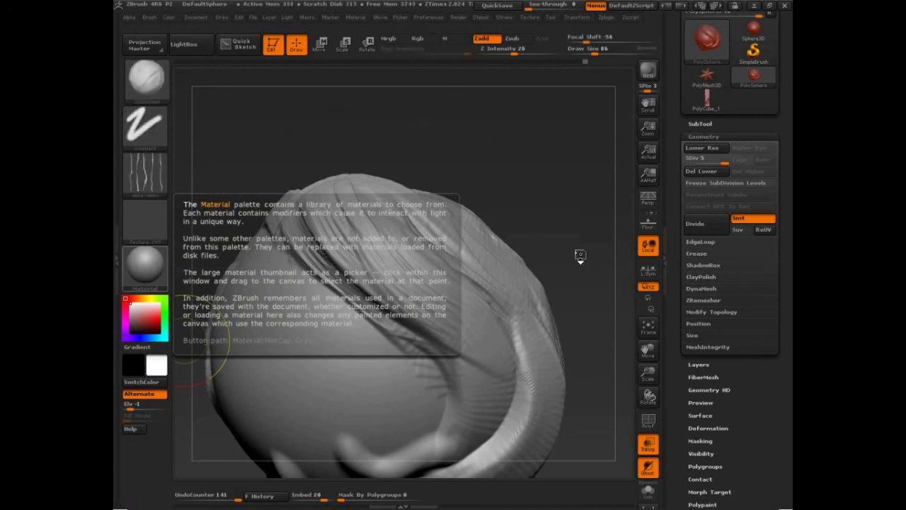
{"action": "mouse_move", "coordinate": [605, 260]}
{"action": "left_mouse_down"}
{"action": "mouse_move", "coordinate": [585, 293]}
{"action": "mouse_move", "coordinate": [593, 315]}
{"action": "mouse_move", "coordinate": [579, 335]}
{"action": "mouse_move", "coordinate": [589, 314]}
{"action": "left_mouse_up"}
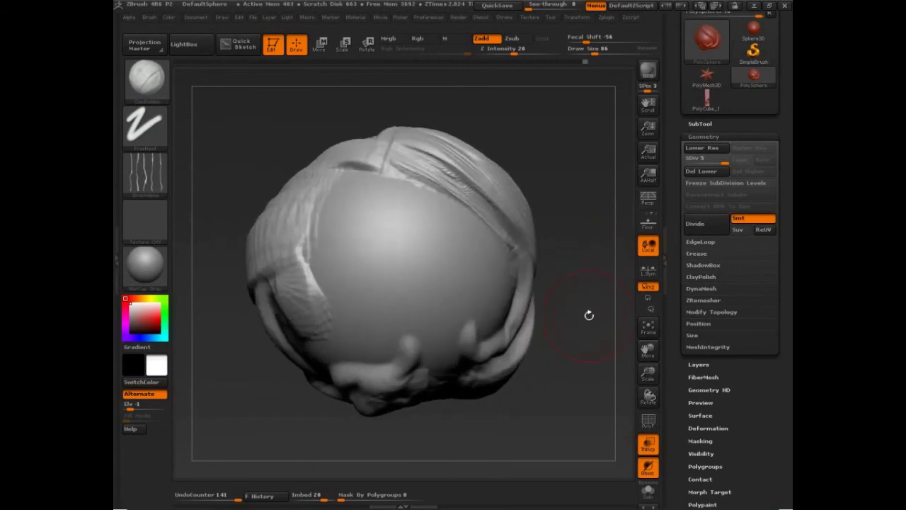
Step: Collapse the sphere's Geometry settings and increase the draw size to 131
{"action": "left_click", "coordinate": [704, 136]}
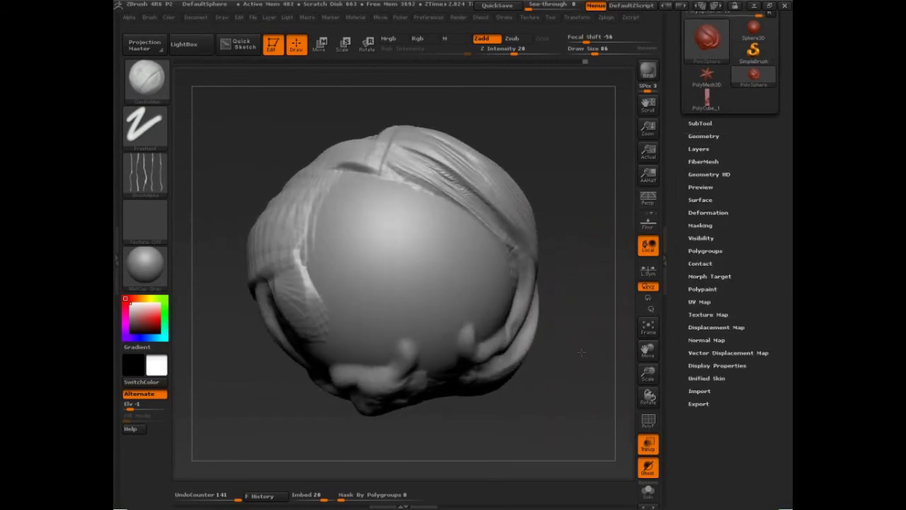
{"action": "mouse_move", "coordinate": [583, 371]}
{"action": "left_mouse_down"}
{"action": "mouse_move", "coordinate": [597, 374]}
{"action": "mouse_move", "coordinate": [585, 380]}
{"action": "left_mouse_up"}
{"action": "key", "text": "]"}
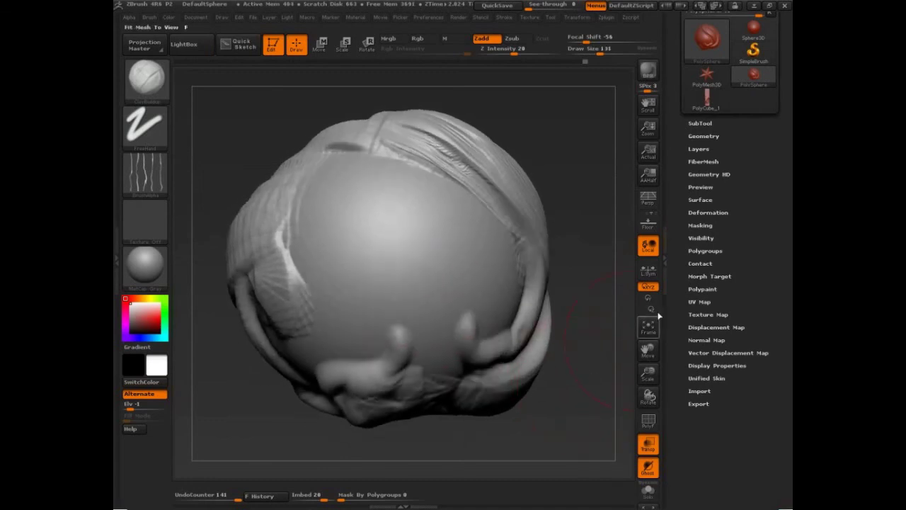
Step: Load the Plane3D primitive as the active tool and convert it to a PolyMesh3D
{"action": "scroll", "coordinate": [740, 170], "scroll_direction": "up", "scroll_amount": 3}
{"action": "left_click", "coordinate": [706, 128]}
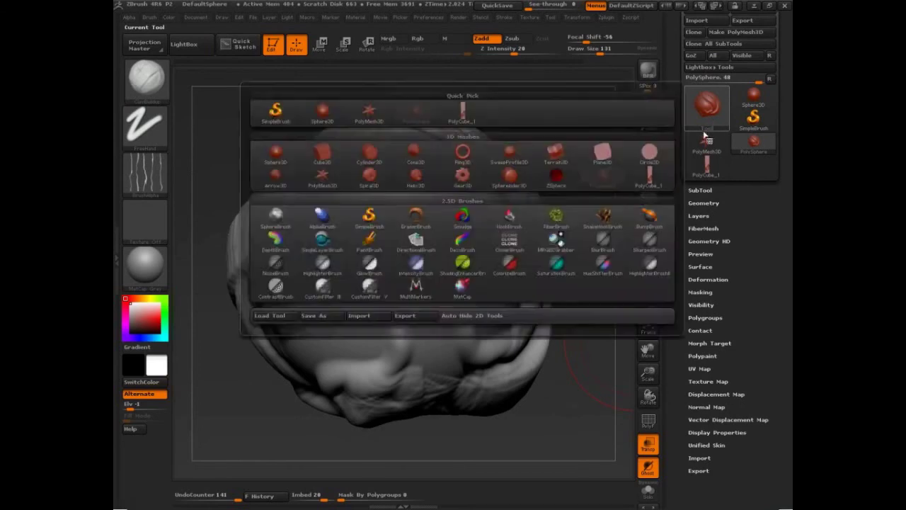
{"action": "left_click", "coordinate": [706, 106]}
{"action": "left_click", "coordinate": [602, 152]}
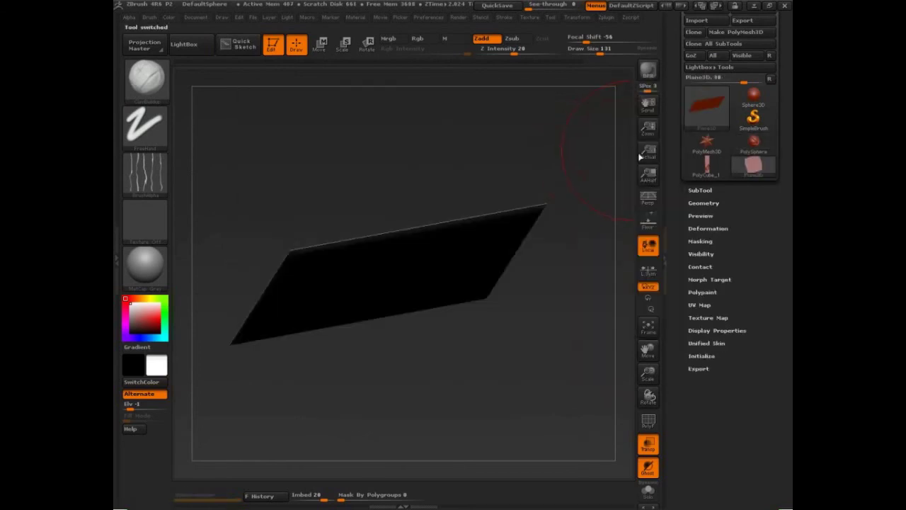
{"action": "left_click_drag", "start_coordinate": [572, 223], "coordinate": [552, 213]}
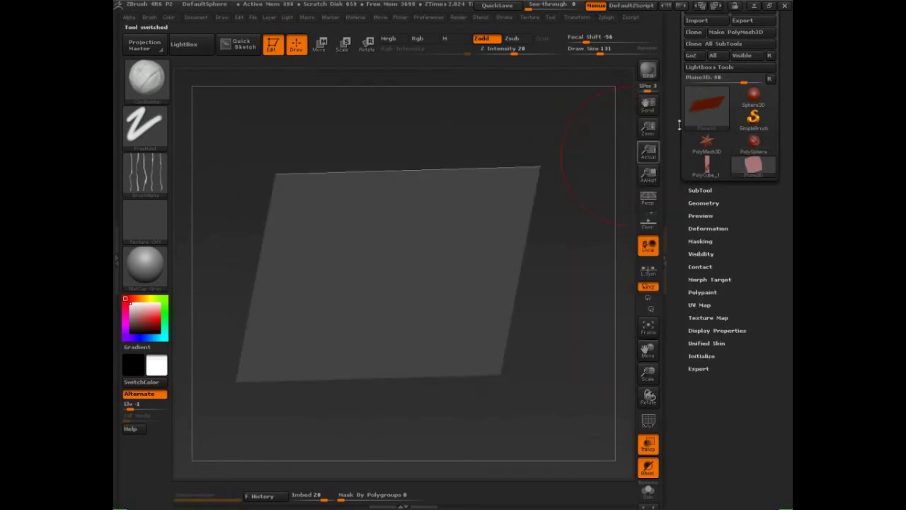
{"action": "left_click", "coordinate": [745, 33]}
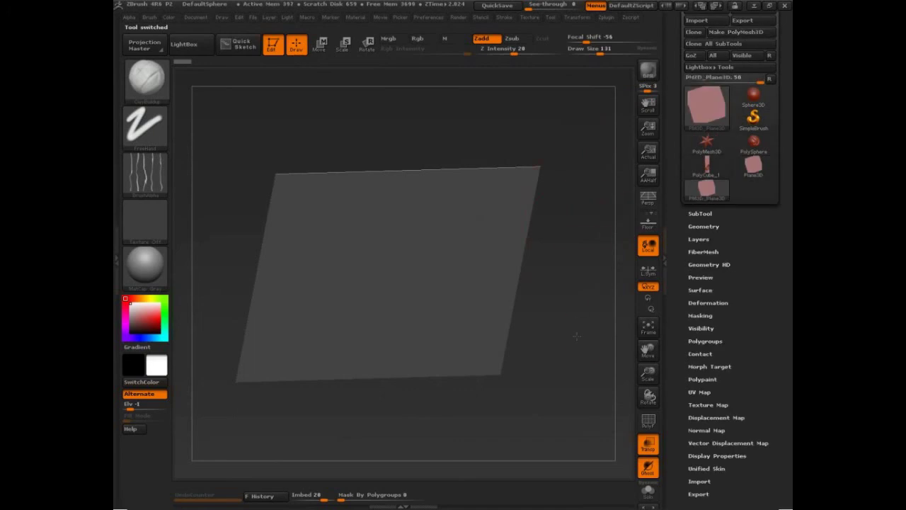
Step: Subdivide the plane four times to SDiv level 5 and turn on perspective view
{"action": "left_click_drag", "start_coordinate": [581, 315], "coordinate": [582, 356]}
{"action": "left_click_drag", "start_coordinate": [589, 228], "coordinate": [592, 256]}
{"action": "key", "text": "ctrl+d"}
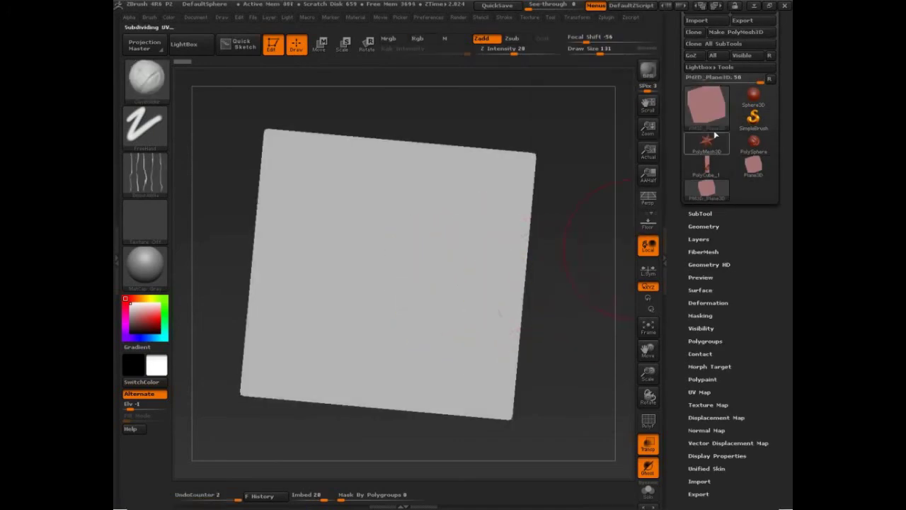
{"action": "mouse_move", "coordinate": [711, 121]}
{"action": "key", "text": "ctrl+d"}
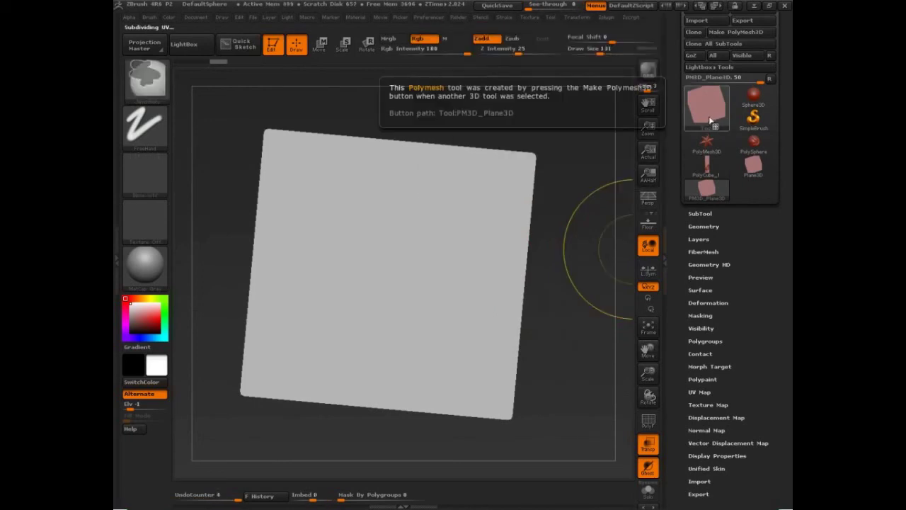
{"action": "key", "text": "ctrl+d"}
{"action": "key", "text": "ctrl+d"}
{"action": "left_click_drag", "start_coordinate": [584, 244], "coordinate": [586, 285]}
{"action": "left_click", "coordinate": [648, 198]}
Step: Set the brush alpha to the white square Alpha 28 and test strokes across the plane, undoing the first one
{"action": "left_click_drag", "start_coordinate": [504, 254], "coordinate": [431, 268]}
{"action": "key", "text": "ctrl+z"}
{"action": "left_click", "coordinate": [145, 173]}
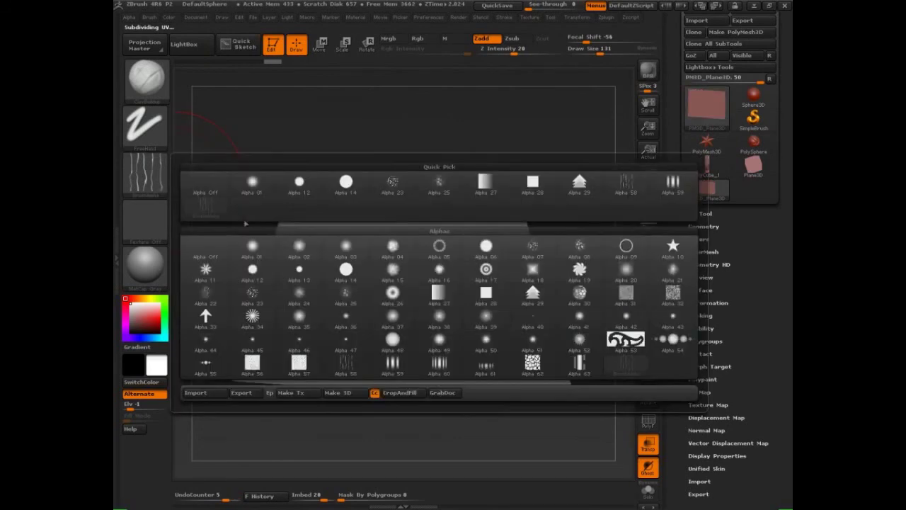
{"action": "left_click", "coordinate": [460, 303]}
{"action": "mouse_move", "coordinate": [527, 253]}
{"action": "left_mouse_down"}
{"action": "mouse_move", "coordinate": [286, 247]}
{"action": "mouse_move", "coordinate": [542, 255]}
{"action": "mouse_move", "coordinate": [290, 252]}
{"action": "left_mouse_up"}
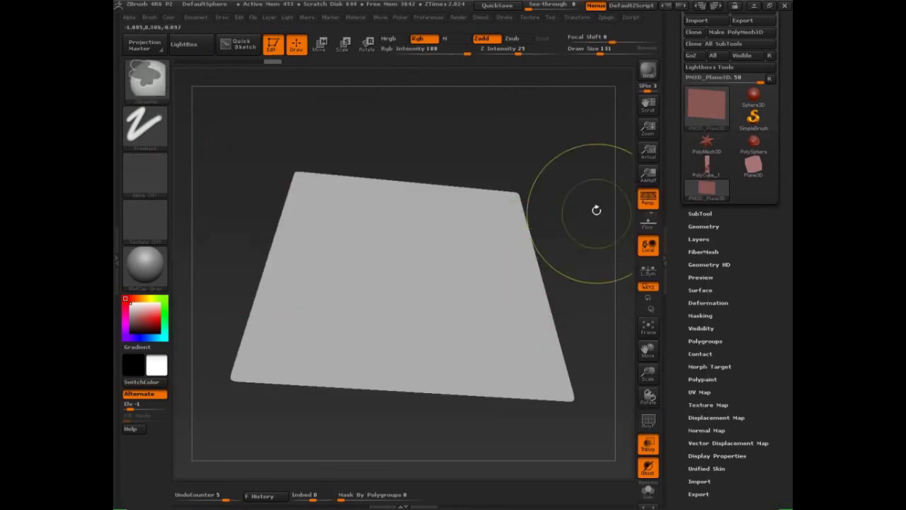
Step: Mask a band across the plane, invert the mask, and draw a vertical Transpose move line up from the band
{"action": "left_click_drag", "start_coordinate": [597, 208], "coordinate": [597, 259], "text": "shift"}
{"action": "mouse_move", "coordinate": [230, 248]}
{"action": "left_mouse_down", "text": "ctrl"}
{"action": "mouse_move", "coordinate": [500, 290]}
{"action": "mouse_move", "coordinate": [571, 314]}
{"action": "mouse_move", "coordinate": [259, 285]}
{"action": "mouse_move", "coordinate": [318, 299]}
{"action": "mouse_move", "coordinate": [574, 307]}
{"action": "mouse_move", "coordinate": [586, 320]}
{"action": "left_mouse_up", "text": "ctrl"}
{"action": "mouse_move", "coordinate": [584, 364]}
{"action": "left_mouse_down"}
{"action": "mouse_move", "coordinate": [590, 279]}
{"action": "mouse_move", "coordinate": [575, 236]}
{"action": "left_mouse_up"}
{"action": "left_click", "coordinate": [585, 233], "text": "ctrl"}
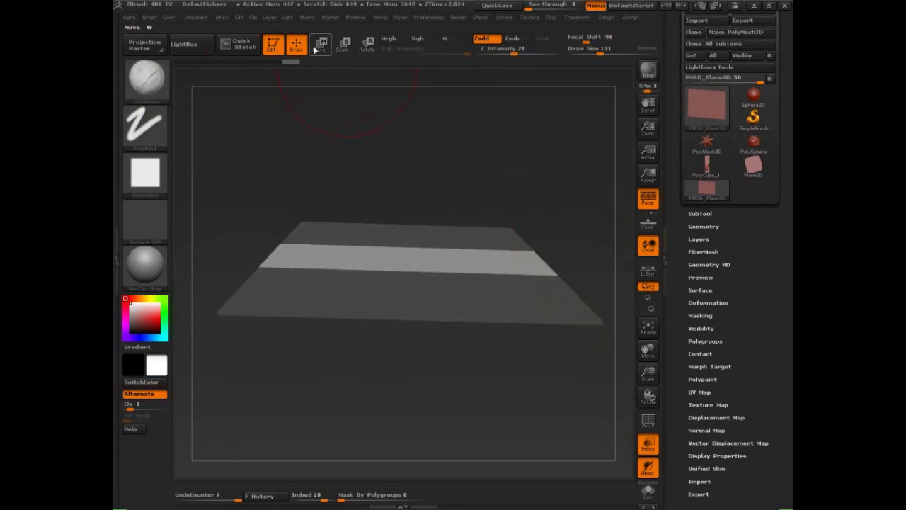
{"action": "key", "text": "w"}
{"action": "left_click_drag", "start_coordinate": [398, 257], "coordinate": [401, 168]}
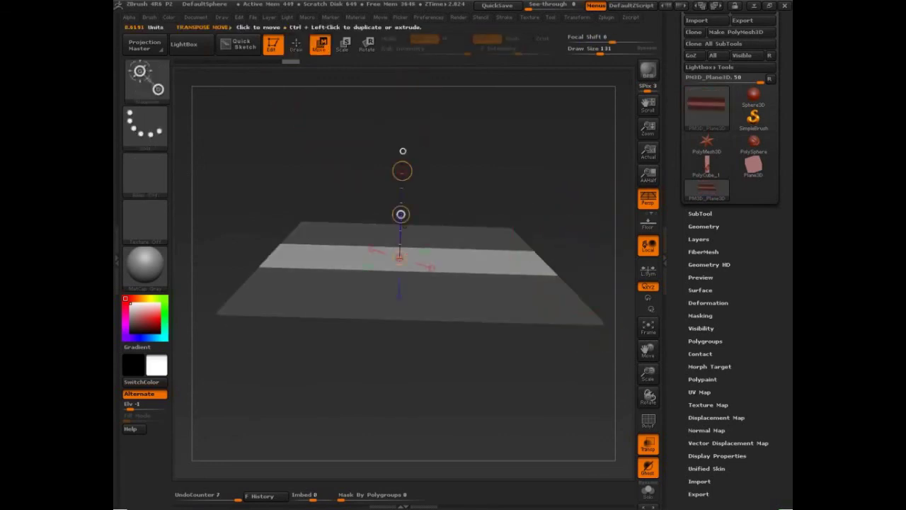
Step: Try raising the unmasked band by moving and by extruding it along the Transpose line, undoing each attempt
{"action": "left_click_drag", "start_coordinate": [400, 213], "coordinate": [403, 198]}
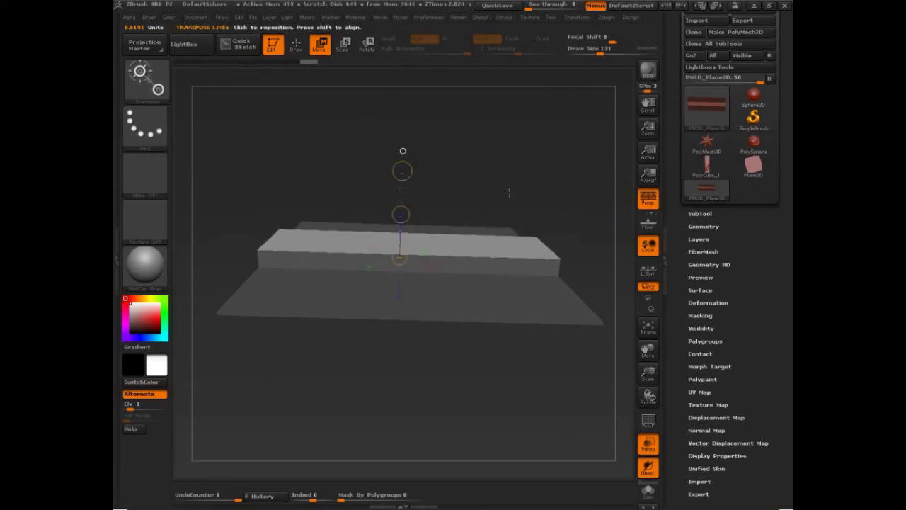
{"action": "key", "text": "ctrl+z"}
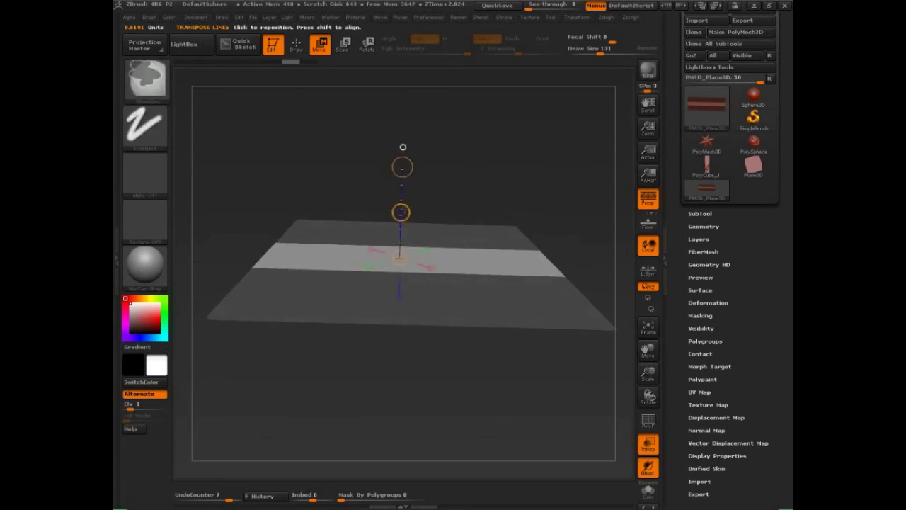
{"action": "left_click_drag", "start_coordinate": [401, 213], "coordinate": [402, 197], "text": "ctrl"}
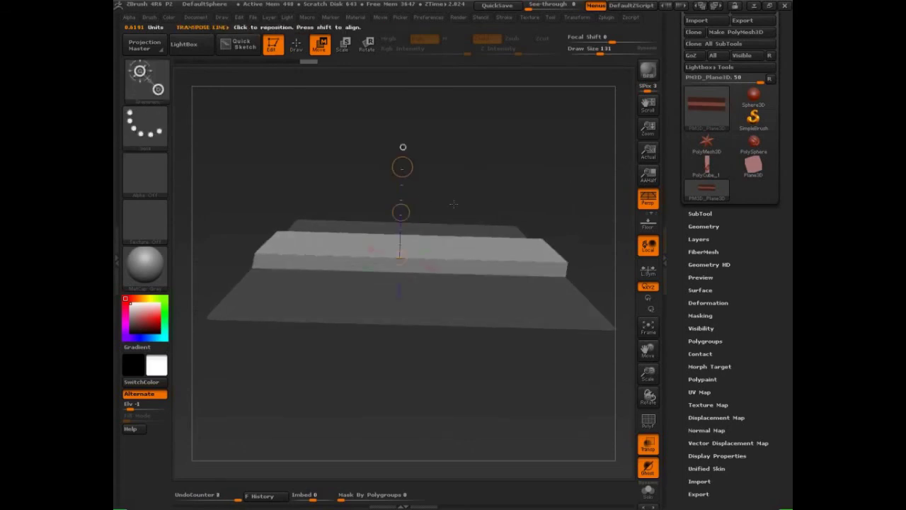
{"action": "key", "text": "shift+f"}
{"action": "left_click_drag", "start_coordinate": [544, 184], "coordinate": [560, 200], "text": "alt"}
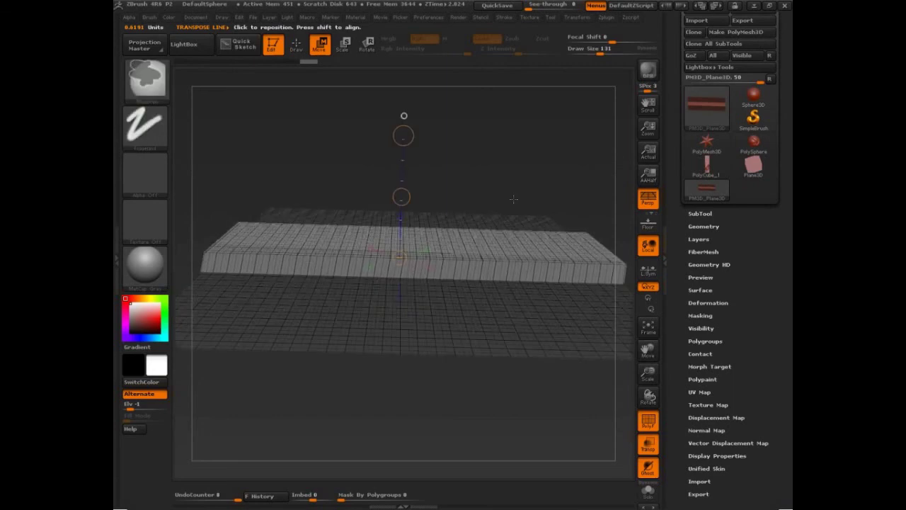
{"action": "key", "text": "ctrl+z"}
{"action": "left_click_drag", "start_coordinate": [401, 197], "coordinate": [402, 191], "text": "ctrl"}
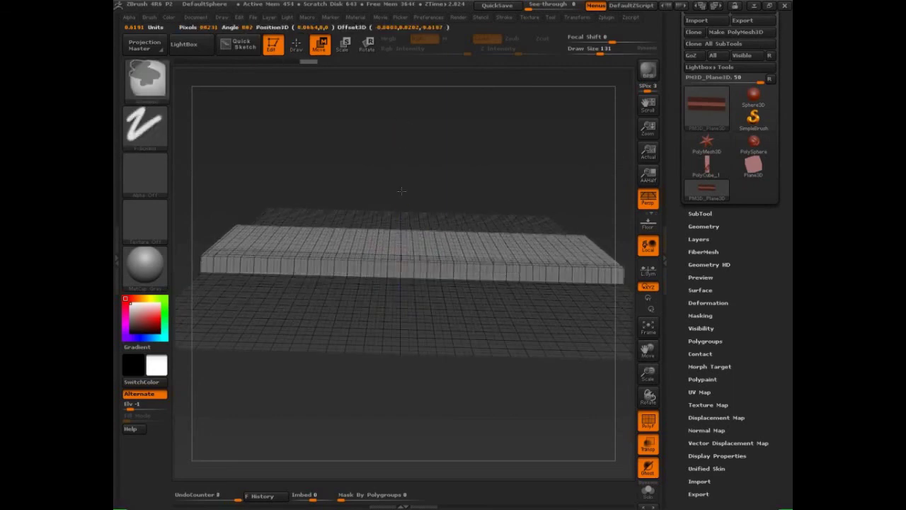
{"action": "key", "text": "ctrl+z"}
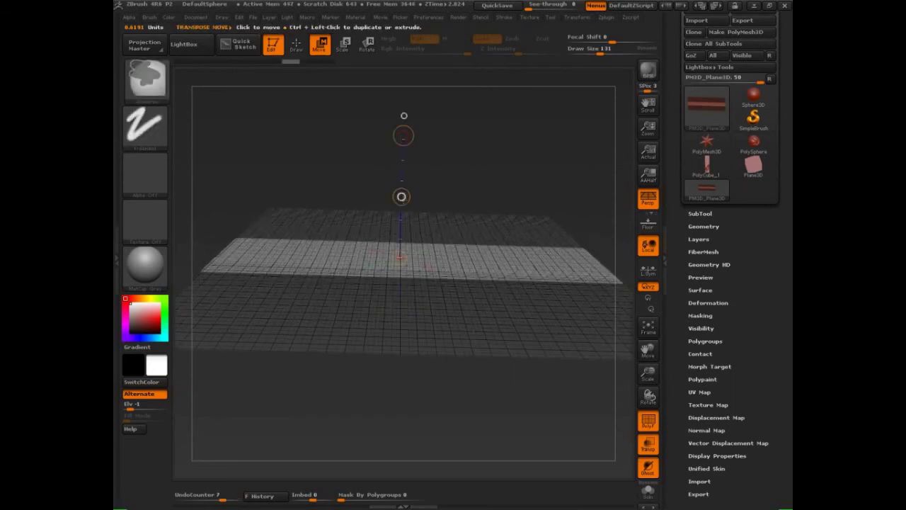
Step: Extrude the unmasked band slightly upward, return to Draw mode, clear the mask and hide the polyframe
{"action": "left_click_drag", "start_coordinate": [402, 197], "coordinate": [403, 190], "text": "ctrl"}
{"action": "key", "text": "q"}
{"action": "left_click_drag", "start_coordinate": [585, 142], "coordinate": [599, 172]}
{"action": "left_click_drag", "start_coordinate": [596, 173], "coordinate": [597, 217]}
{"action": "key", "text": "shift+f"}
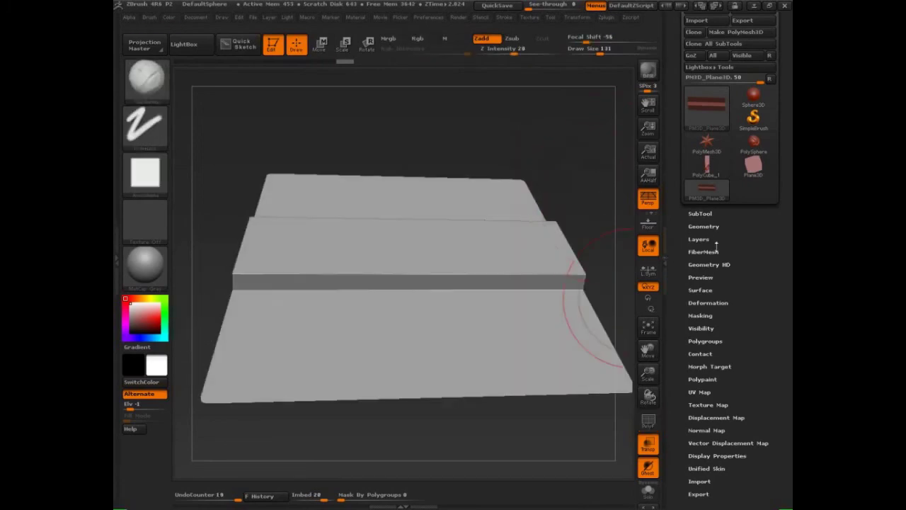
Step: Try DynaMesh at resolution 128 without freezing subdivision levels, smooth along the front of the raised step, and undo both
{"action": "left_click", "coordinate": [704, 226]}
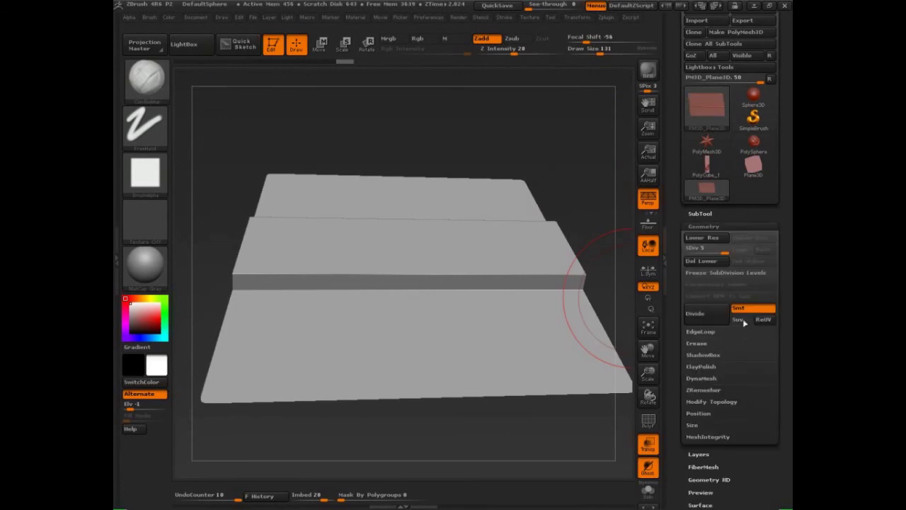
{"action": "left_click", "coordinate": [703, 378]}
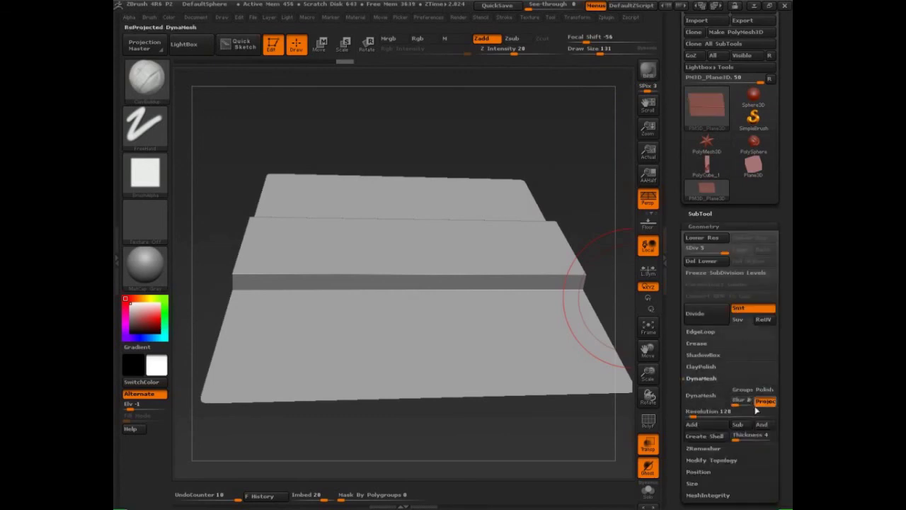
{"action": "left_click", "coordinate": [702, 397]}
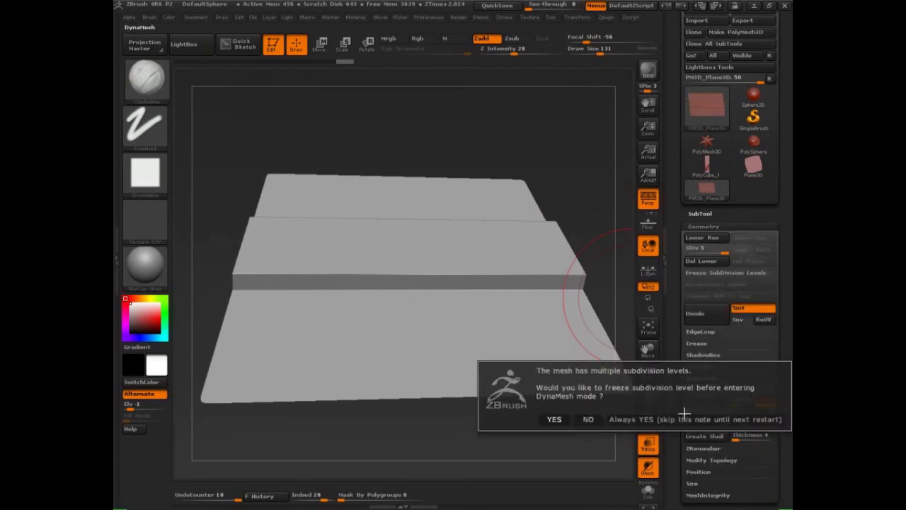
{"action": "left_click", "coordinate": [587, 421]}
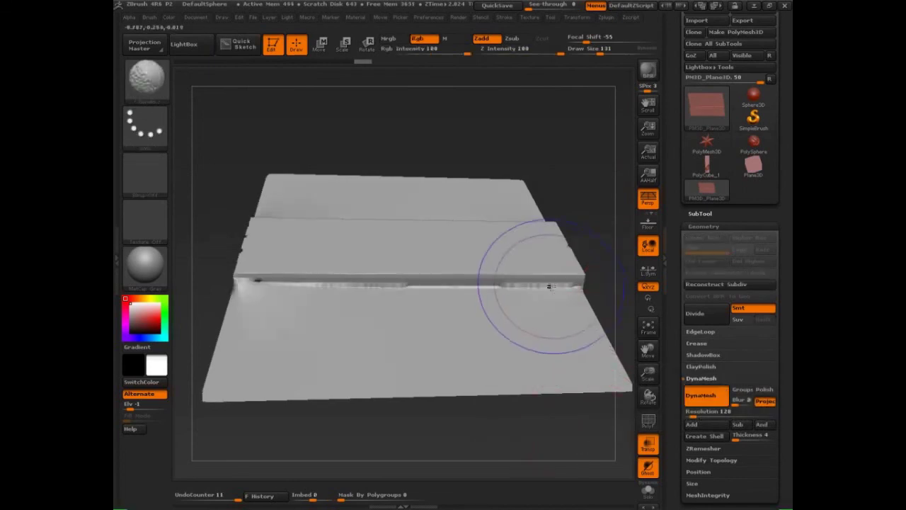
{"action": "left_click_drag", "start_coordinate": [550, 288], "coordinate": [237, 286], "text": "shift"}
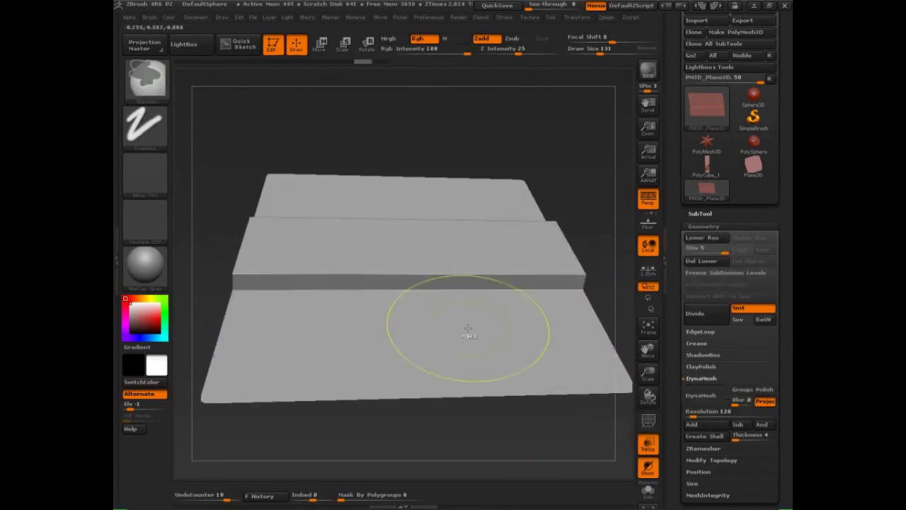
{"action": "key", "text": "ctrl+z"}
{"action": "left_click", "coordinate": [712, 383]}
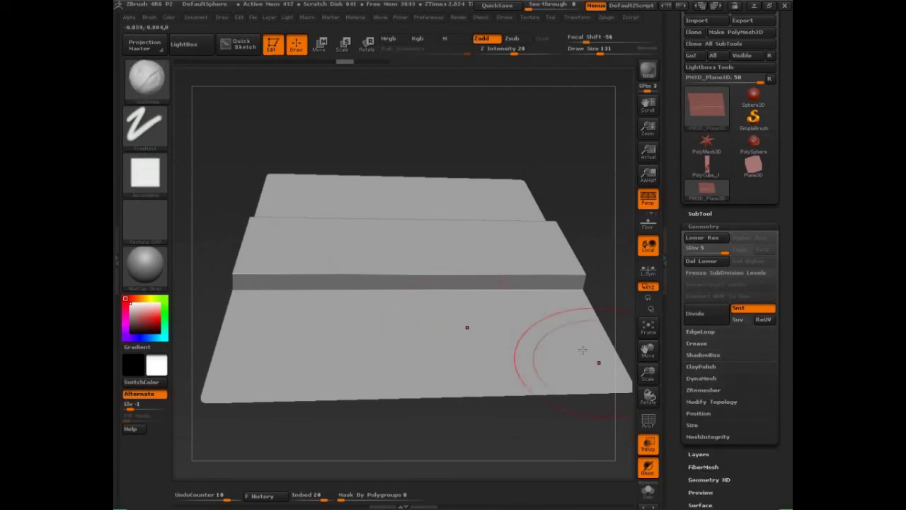
Step: Divide the stepped plane once more to SDiv level 6 and check its polyframe
{"action": "left_click_drag", "start_coordinate": [586, 201], "coordinate": [595, 212]}
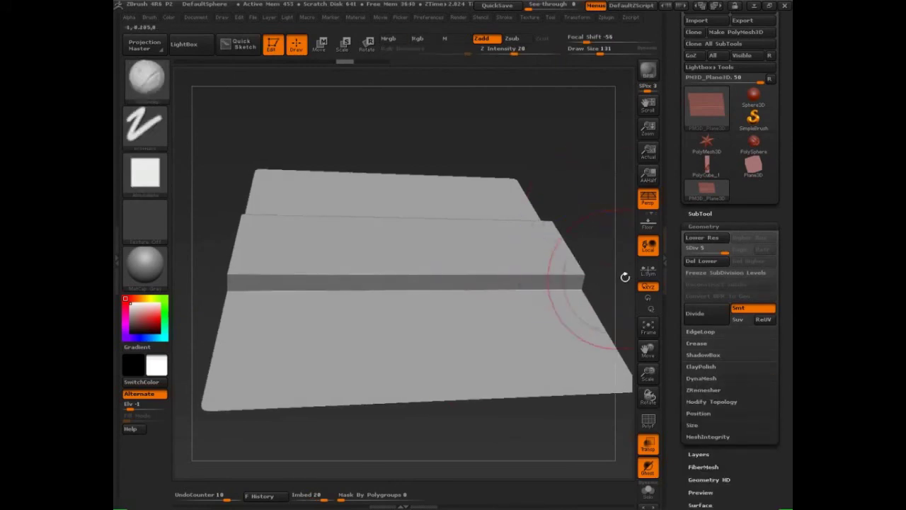
{"action": "mouse_move", "coordinate": [716, 189]}
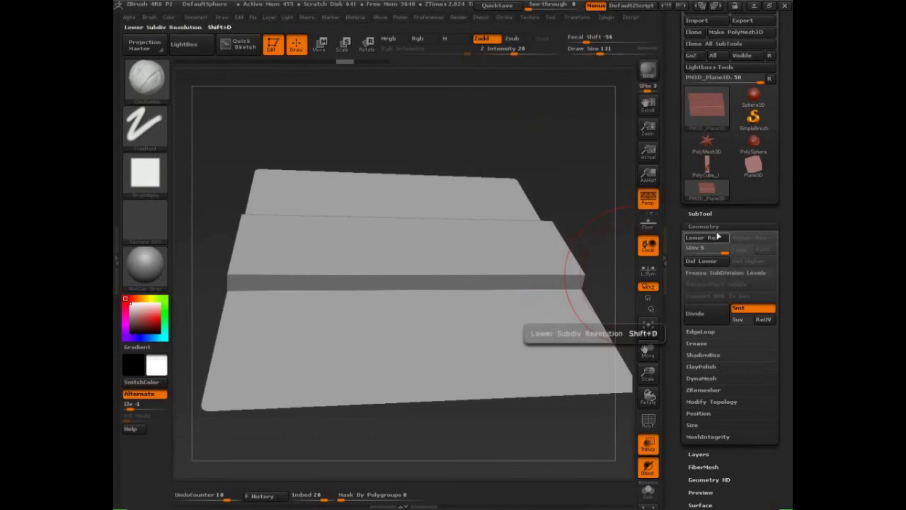
{"action": "left_click", "coordinate": [695, 313]}
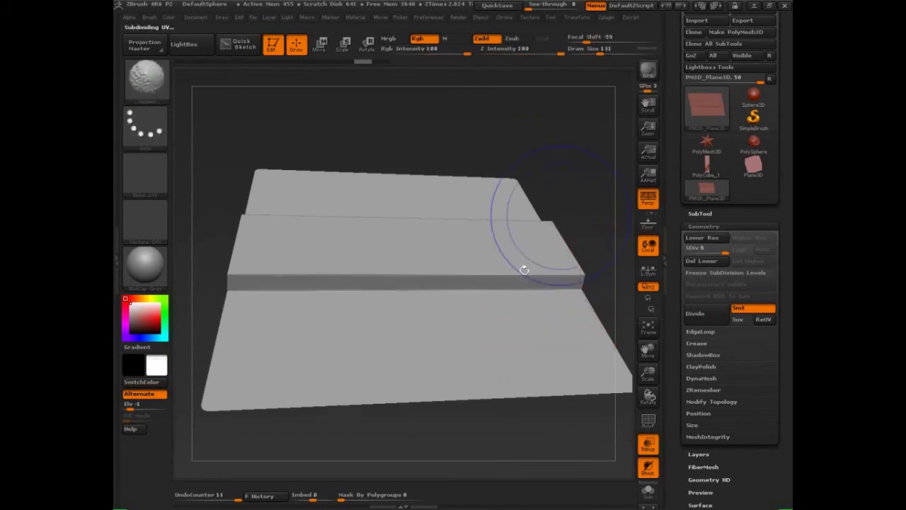
{"action": "key", "text": "shift+f"}
{"action": "key", "text": "shift+f"}
Step: Set the draw size to 109, paint a test mask stroke across the raised step, and undo the mask
{"action": "mouse_move", "coordinate": [597, 188]}
{"action": "left_mouse_down"}
{"action": "mouse_move", "coordinate": [567, 235]}
{"action": "mouse_move", "coordinate": [523, 243]}
{"action": "mouse_move", "coordinate": [602, 218]}
{"action": "left_mouse_up"}
{"action": "key", "text": "s"}
{"action": "key", "text": "s"}
{"action": "mouse_move", "coordinate": [313, 152]}
{"action": "left_mouse_down", "text": "ctrl"}
{"action": "mouse_move", "coordinate": [348, 304]}
{"action": "mouse_move", "coordinate": [330, 158]}
{"action": "mouse_move", "coordinate": [323, 272]}
{"action": "left_mouse_up", "text": "ctrl"}
{"action": "mouse_move", "coordinate": [559, 450]}
{"action": "left_mouse_down"}
{"action": "mouse_move", "coordinate": [552, 418]}
{"action": "mouse_move", "coordinate": [579, 443]}
{"action": "mouse_move", "coordinate": [566, 407]}
{"action": "left_mouse_up"}
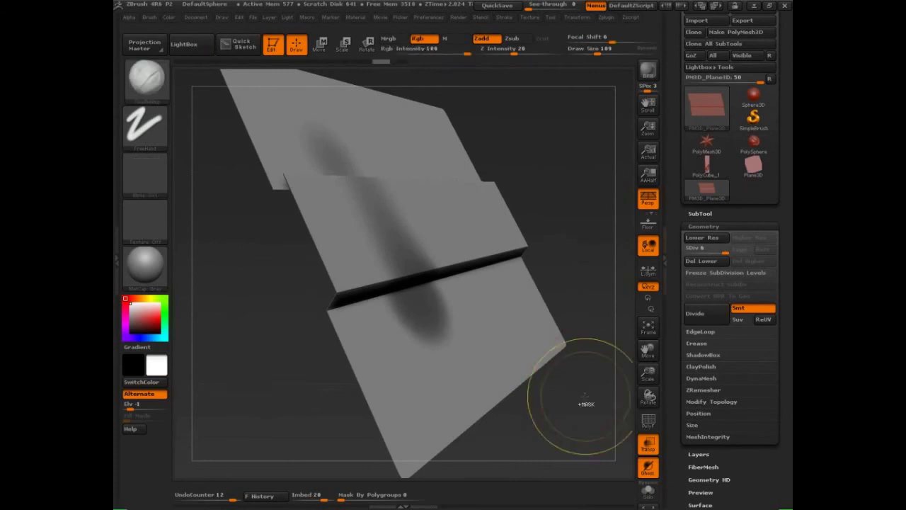
{"action": "key", "text": "ctrl+z"}
Step: Apply the Relax deformation to the stepped plane and check its polyframe
{"action": "left_click", "coordinate": [708, 226]}
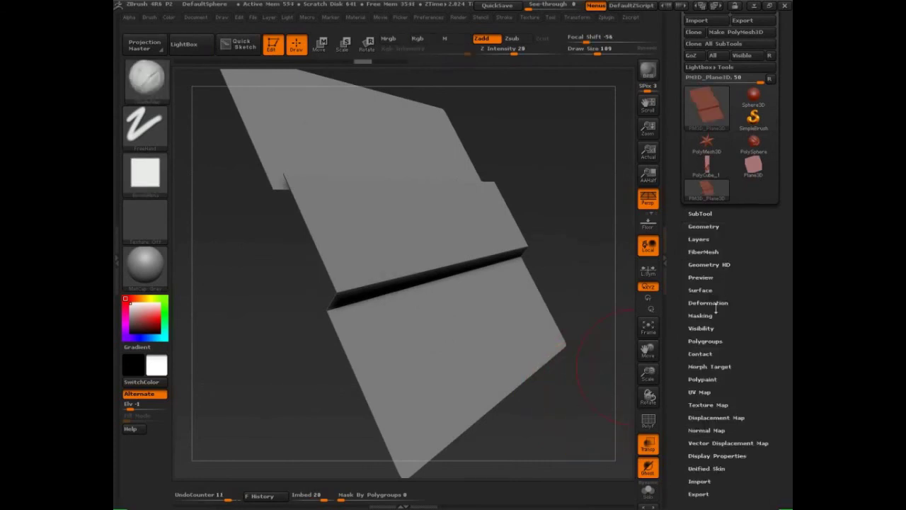
{"action": "left_click", "coordinate": [708, 302]}
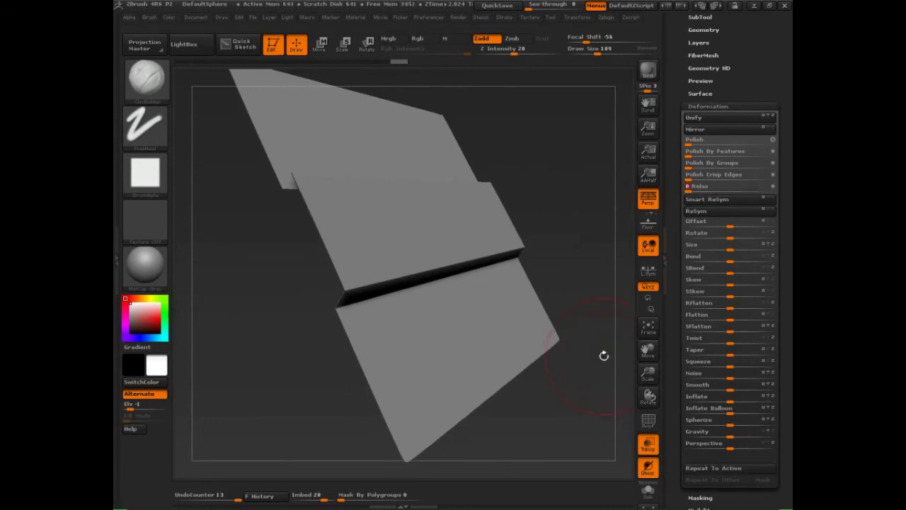
{"action": "mouse_move", "coordinate": [603, 356]}
{"action": "left_mouse_down"}
{"action": "mouse_move", "coordinate": [577, 242]}
{"action": "mouse_move", "coordinate": [580, 211]}
{"action": "mouse_move", "coordinate": [598, 277]}
{"action": "mouse_move", "coordinate": [621, 254]}
{"action": "mouse_move", "coordinate": [554, 229]}
{"action": "left_mouse_up"}
{"action": "key", "text": "shift+f"}
{"action": "key", "text": "shift+f"}
Step: Examine the profile of the raised step edge-on and from oblique angles
{"action": "key", "text": "ctrl+shift"}
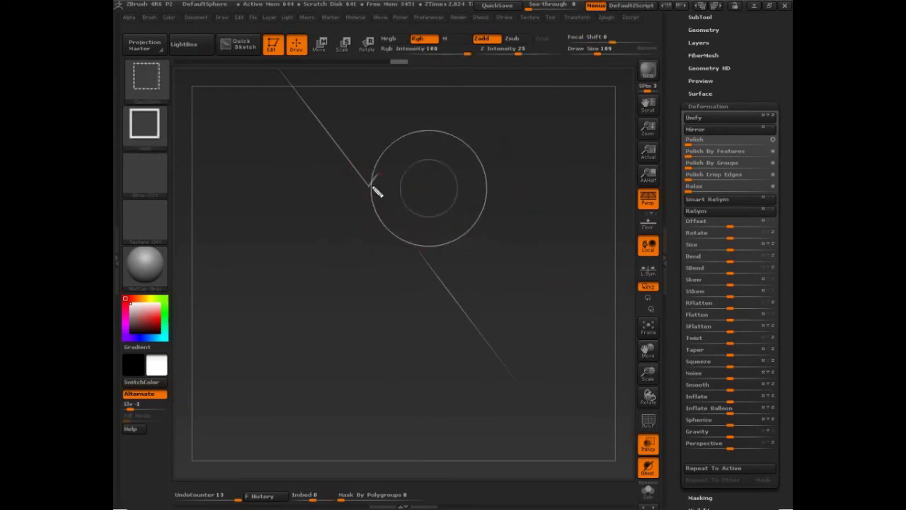
{"action": "key", "text": "Escape"}
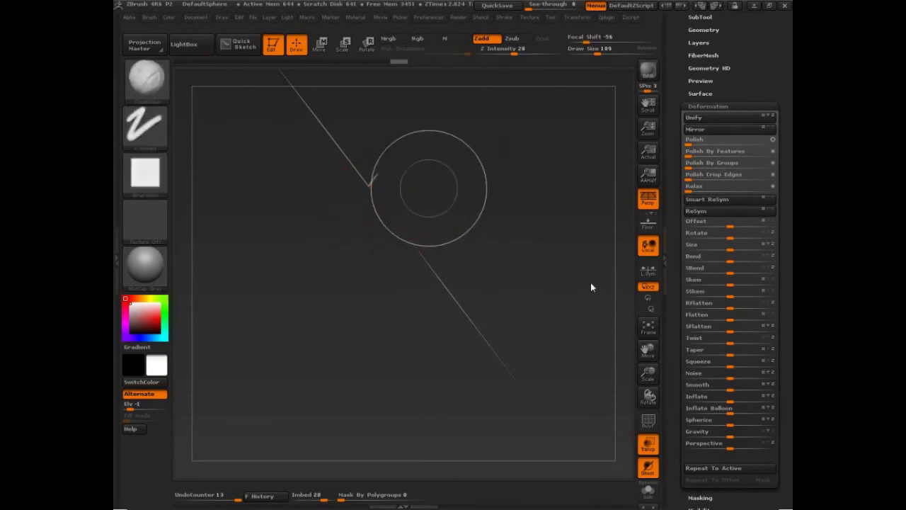
{"action": "mouse_move", "coordinate": [591, 283]}
{"action": "left_mouse_down"}
{"action": "mouse_move", "coordinate": [583, 270]}
{"action": "mouse_move", "coordinate": [569, 278]}
{"action": "left_mouse_up"}
{"action": "key", "text": "ctrl+shift"}
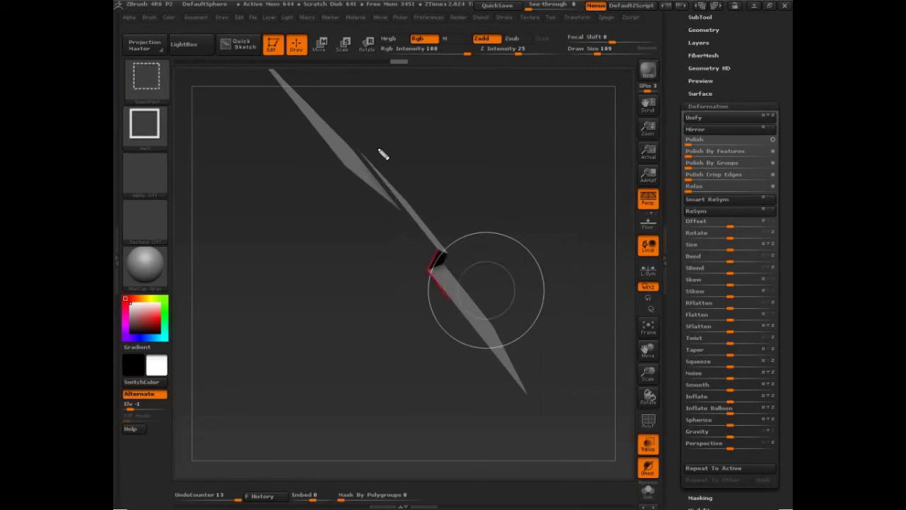
{"action": "mouse_move", "coordinate": [529, 229]}
{"action": "left_mouse_down"}
{"action": "mouse_move", "coordinate": [571, 259]}
{"action": "mouse_move", "coordinate": [585, 235]}
{"action": "mouse_move", "coordinate": [540, 410]}
{"action": "mouse_move", "coordinate": [593, 425]}
{"action": "left_mouse_up"}
{"action": "key", "text": "ctrl"}
{"action": "key", "text": "ctrl+shift"}
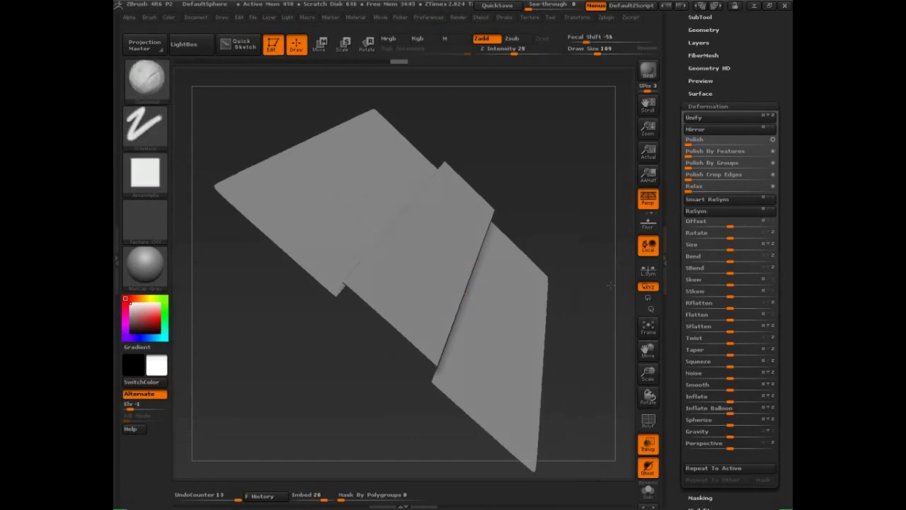
Step: Set the draw size to 140, paint a test clay stroke down across the raised step, and undo the stroke
{"action": "mouse_move", "coordinate": [553, 184]}
{"action": "left_mouse_down"}
{"action": "mouse_move", "coordinate": [593, 281]}
{"action": "mouse_move", "coordinate": [488, 269]}
{"action": "left_mouse_up"}
{"action": "left_click_drag", "start_coordinate": [597, 53], "coordinate": [602, 52]}
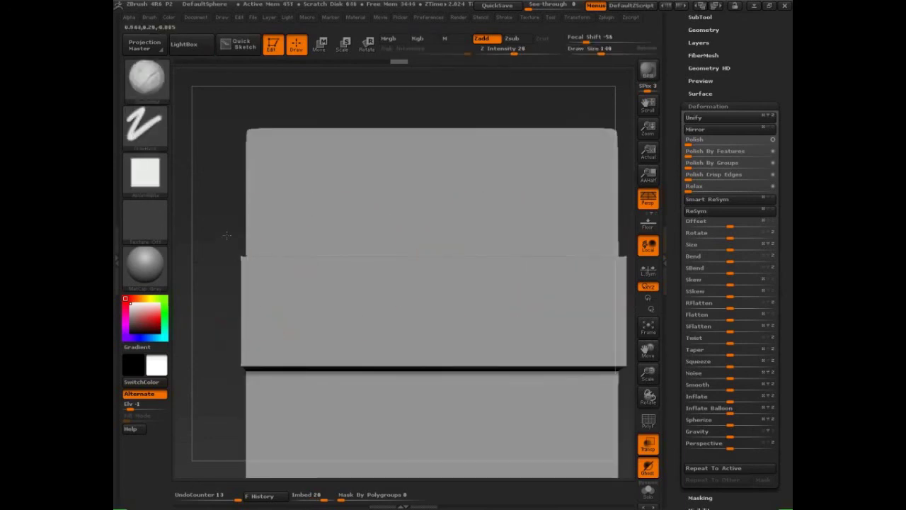
{"action": "left_click_drag", "start_coordinate": [226, 235], "coordinate": [222, 192], "text": "alt"}
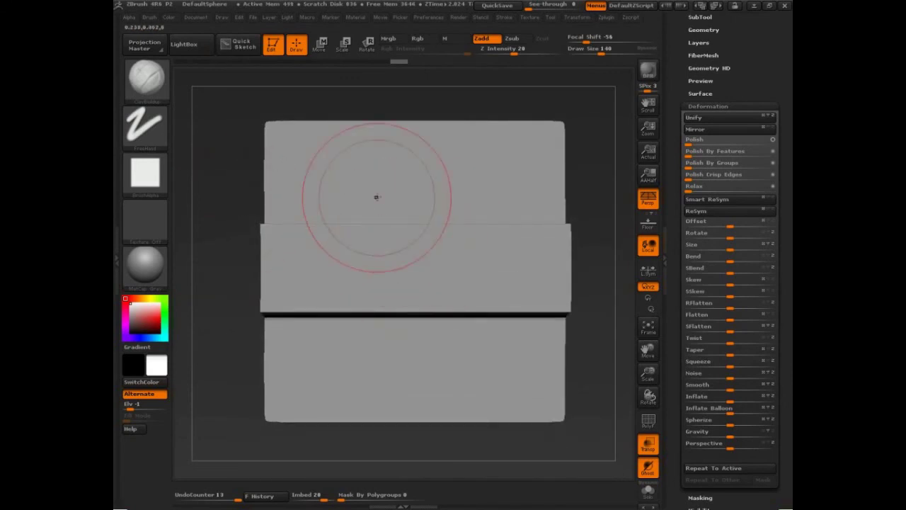
{"action": "left_click_drag", "start_coordinate": [377, 196], "coordinate": [382, 339]}
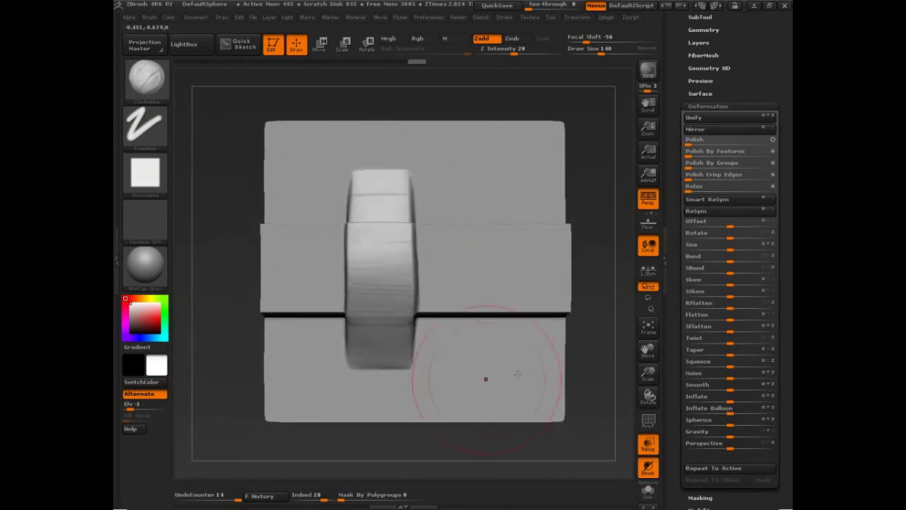
{"action": "mouse_move", "coordinate": [592, 375]}
{"action": "left_mouse_down"}
{"action": "mouse_move", "coordinate": [613, 275]}
{"action": "mouse_move", "coordinate": [602, 368]}
{"action": "mouse_move", "coordinate": [534, 289]}
{"action": "left_mouse_up"}
{"action": "key", "text": "ctrl+shift"}
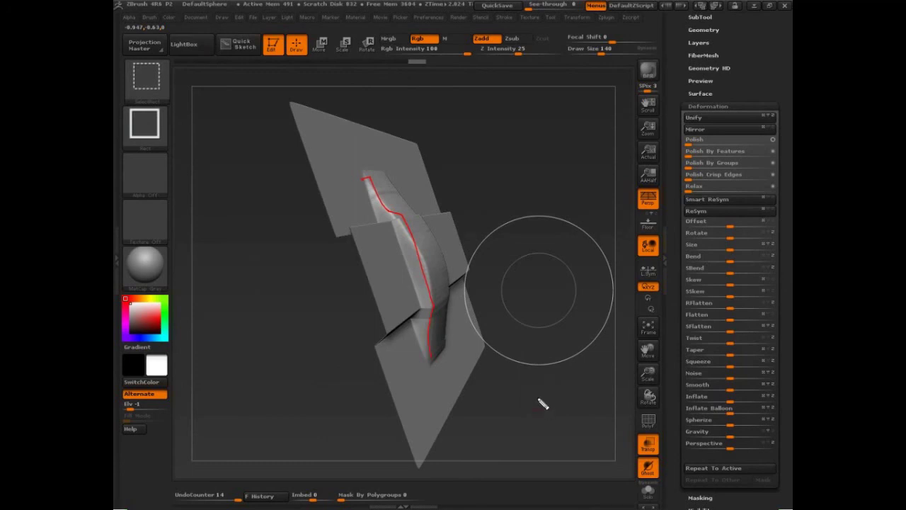
{"action": "key", "text": "Escape"}
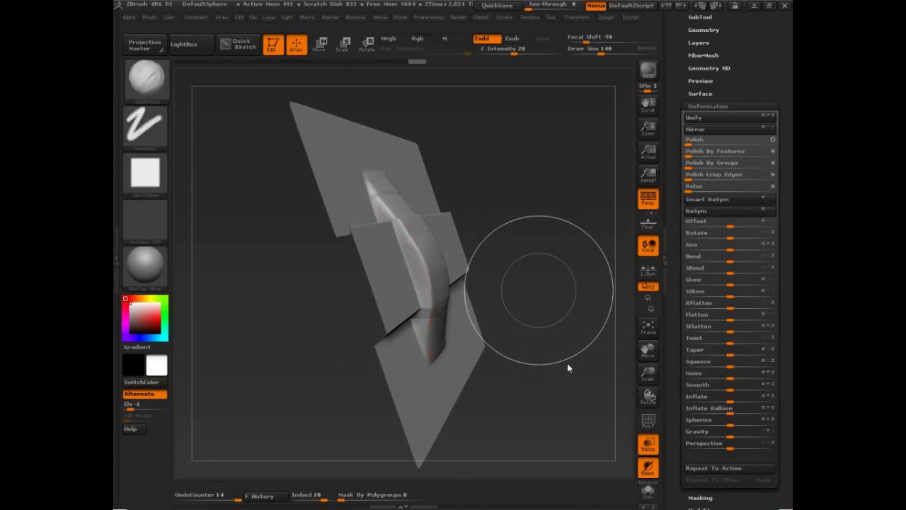
{"action": "left_click_drag", "start_coordinate": [569, 394], "coordinate": [577, 388]}
{"action": "key", "text": "ctrl+z"}
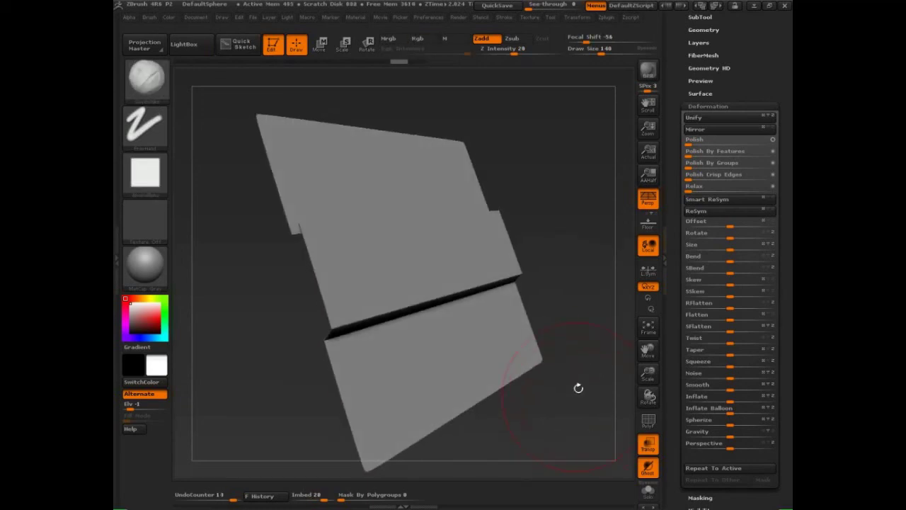
Step: Collapse the Deformation settings, switch to the Layer brush, and face the stepped plane from the front
{"action": "left_click", "coordinate": [709, 106]}
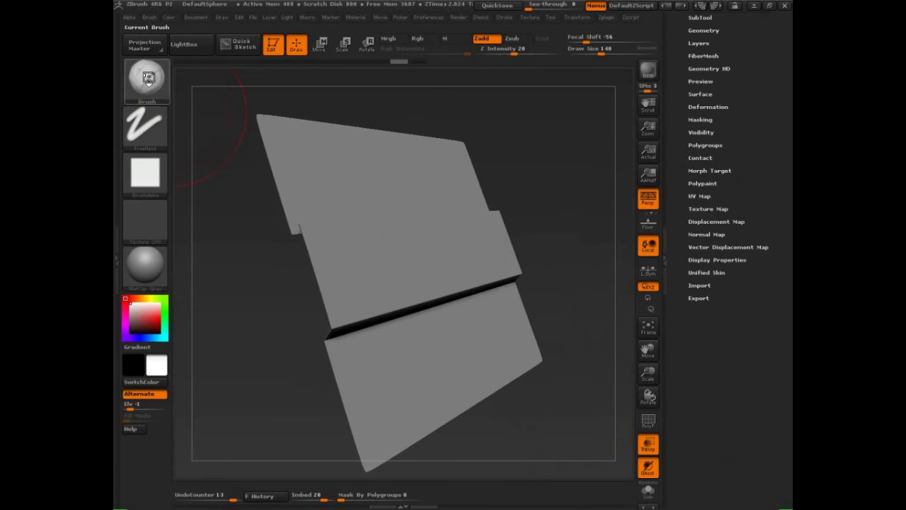
{"action": "left_click", "coordinate": [148, 78]}
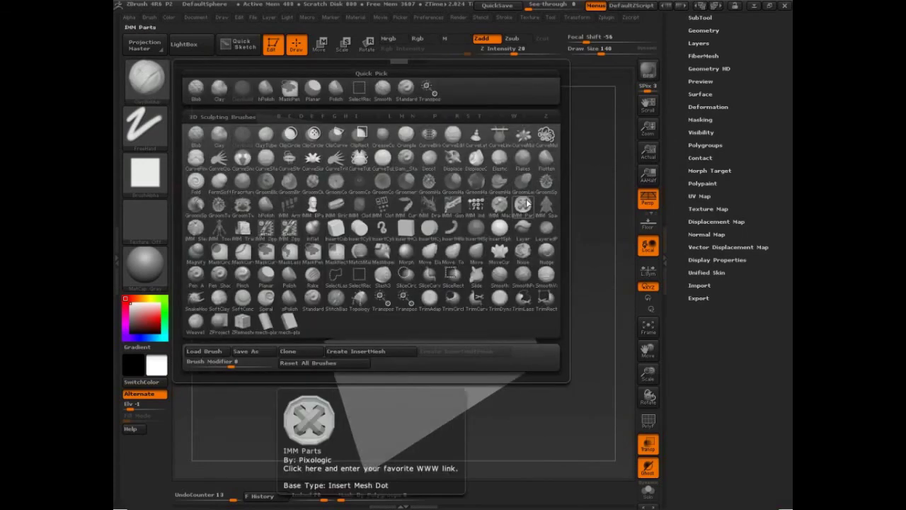
{"action": "left_click", "coordinate": [525, 229]}
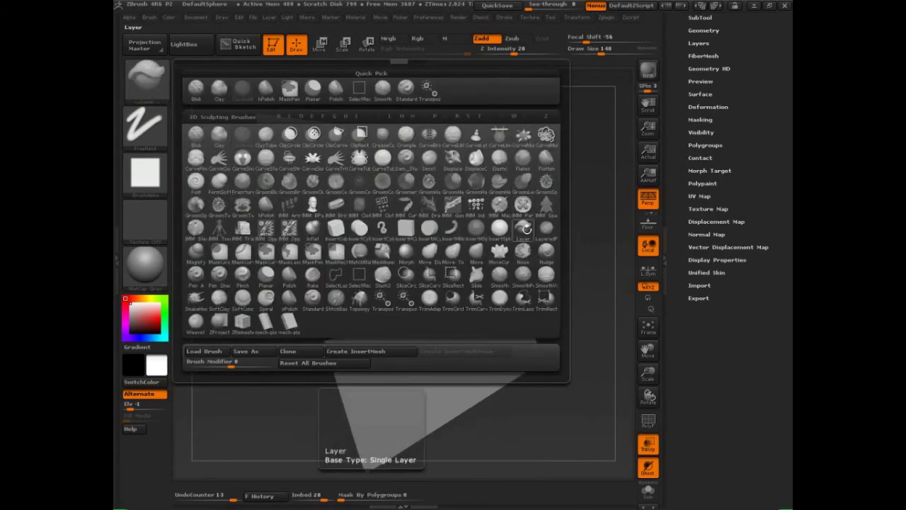
{"action": "left_click_drag", "start_coordinate": [564, 247], "coordinate": [547, 245], "text": "shift"}
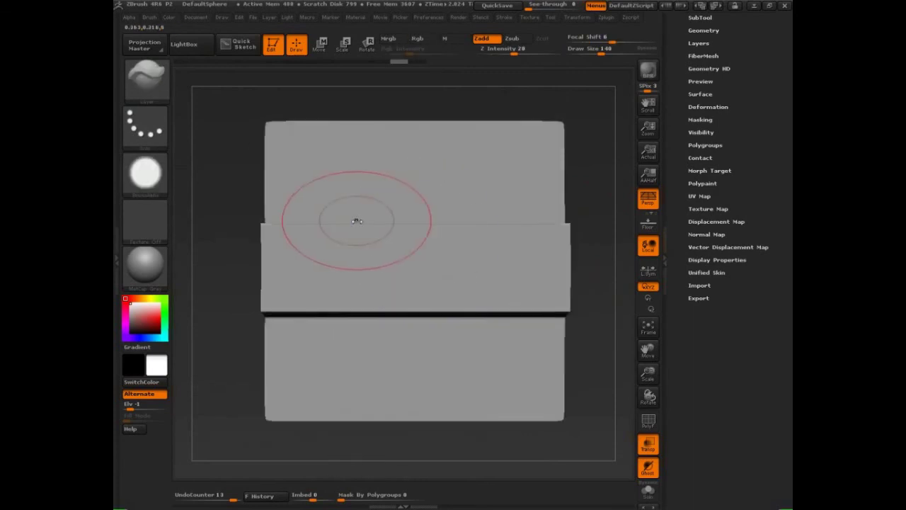
Step: Paint Layer brush test strokes down across the raised step at draw sizes 89 and 105, and undo them
{"action": "key", "text": "s"}
{"action": "left_click_drag", "start_coordinate": [356, 219], "coordinate": [348, 219]}
{"action": "left_click_drag", "start_coordinate": [347, 192], "coordinate": [348, 206]}
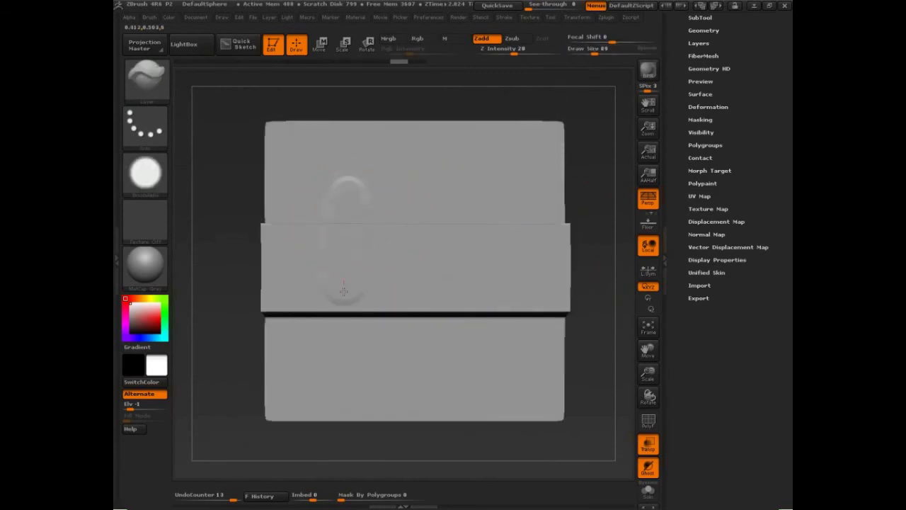
{"action": "left_click_drag", "start_coordinate": [343, 208], "coordinate": [345, 205]}
{"action": "key", "text": "s"}
{"action": "left_click_drag", "start_coordinate": [350, 204], "coordinate": [355, 203]}
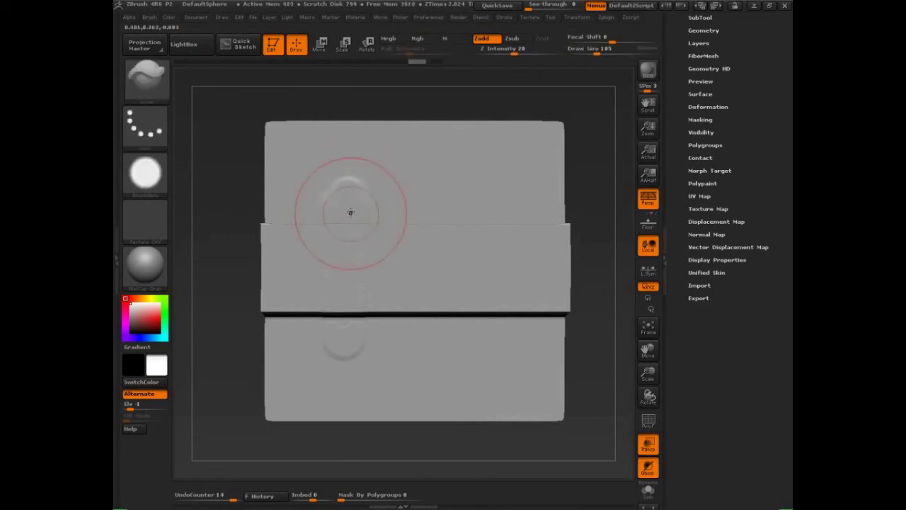
{"action": "key", "text": "ctrl+z"}
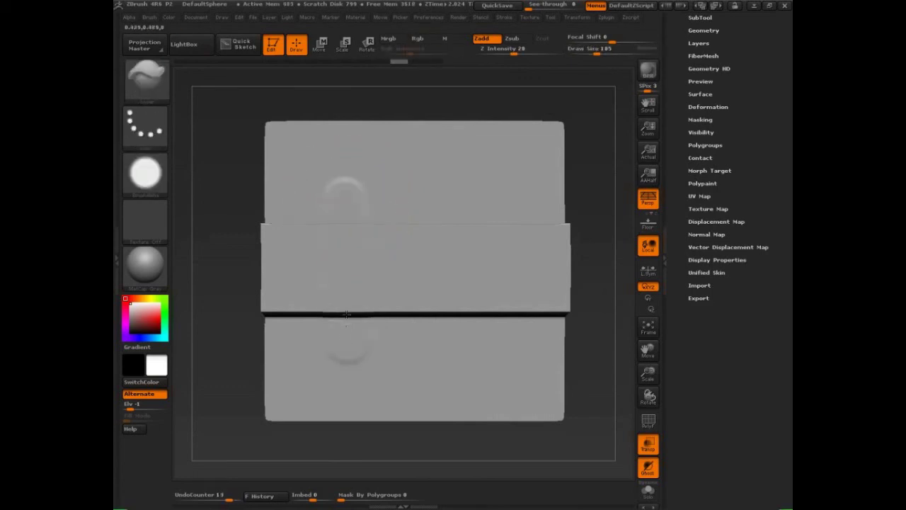
{"action": "mouse_move", "coordinate": [595, 358]}
{"action": "left_mouse_down"}
{"action": "mouse_move", "coordinate": [605, 225]}
{"action": "mouse_move", "coordinate": [624, 162]}
{"action": "mouse_move", "coordinate": [595, 194]}
{"action": "mouse_move", "coordinate": [587, 240]}
{"action": "mouse_move", "coordinate": [617, 274]}
{"action": "mouse_move", "coordinate": [590, 245]}
{"action": "mouse_move", "coordinate": [585, 210]}
{"action": "mouse_move", "coordinate": [558, 191]}
{"action": "mouse_move", "coordinate": [578, 170]}
{"action": "mouse_move", "coordinate": [559, 193]}
{"action": "left_mouse_up"}
{"action": "key", "text": "ctrl+z"}
{"action": "key", "text": "ctrl+z"}
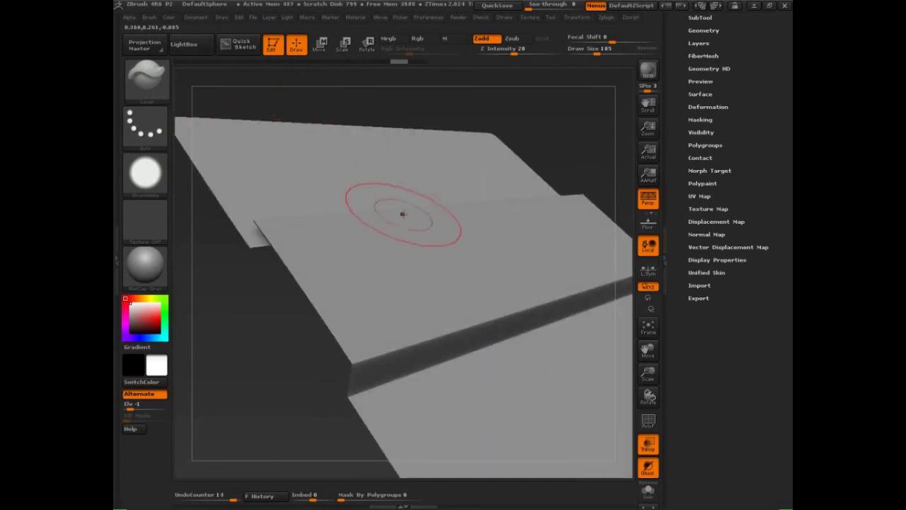
Step: Set the Layer brush's Imbed to 41 and draw size to 75, and paint a stroke down across the step
{"action": "key", "text": "i"}
{"action": "left_click_drag", "start_coordinate": [401, 214], "coordinate": [409, 213]}
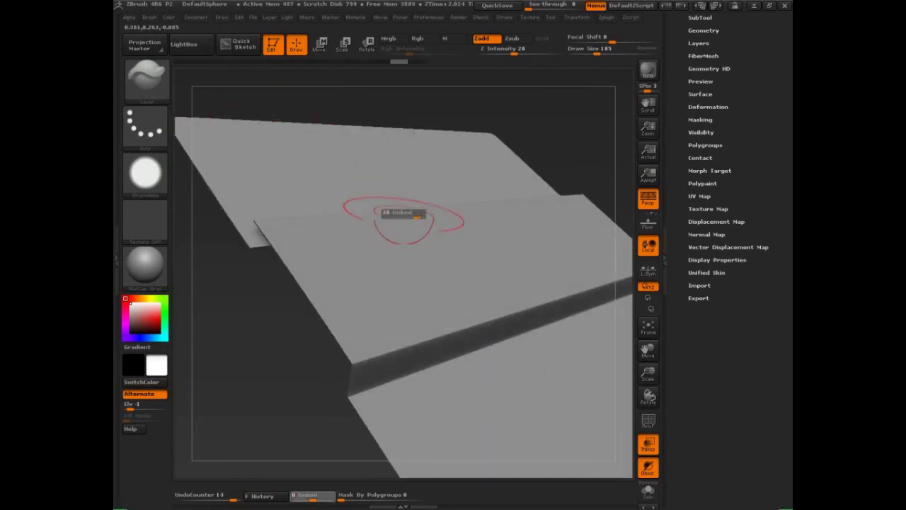
{"action": "key", "text": "space"}
{"action": "mouse_move", "coordinate": [587, 127]}
{"action": "left_mouse_down"}
{"action": "mouse_move", "coordinate": [566, 119]}
{"action": "mouse_move", "coordinate": [556, 186]}
{"action": "left_mouse_up"}
{"action": "key", "text": "s"}
{"action": "left_click_drag", "start_coordinate": [441, 225], "coordinate": [453, 225]}
{"action": "left_click_drag", "start_coordinate": [343, 199], "coordinate": [341, 212]}
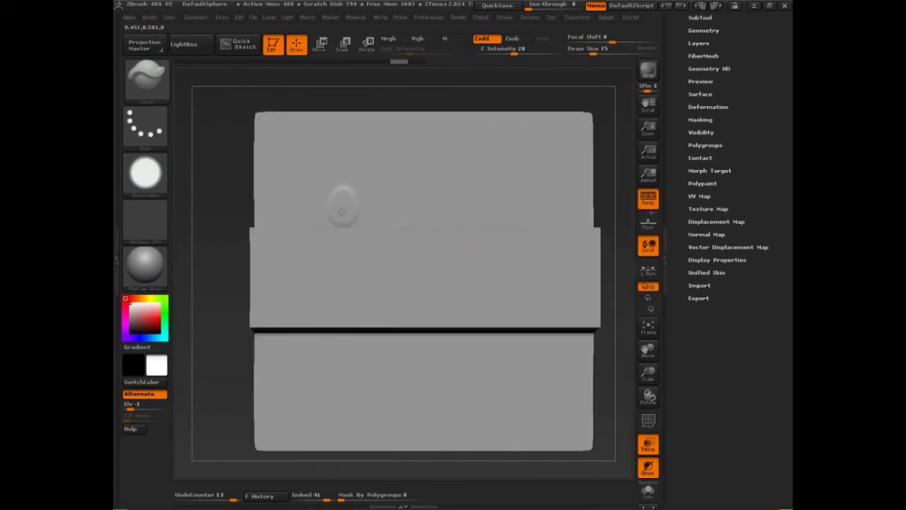
Step: Set the draw size to 165 and Imbed to 100, and replace the previous test stroke with a wider one
{"action": "left_click", "coordinate": [603, 51]}
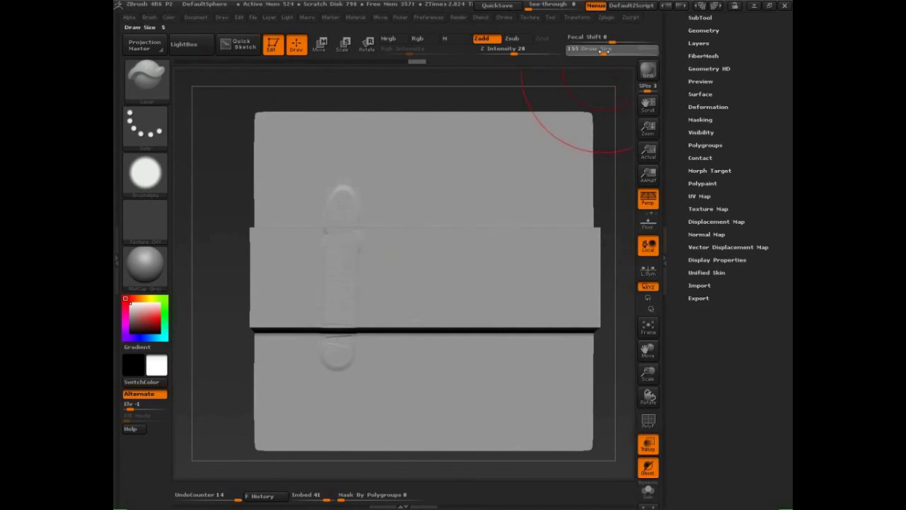
{"action": "key", "text": "s"}
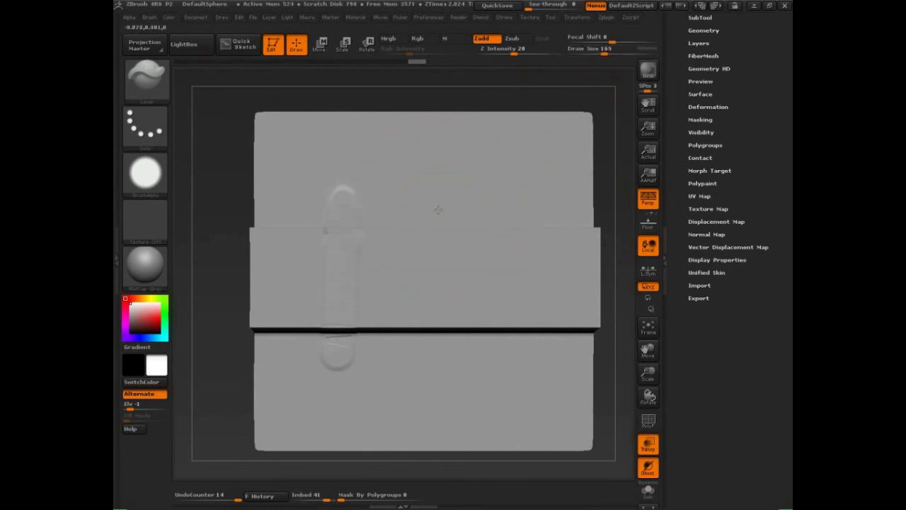
{"action": "left_click_drag", "start_coordinate": [441, 214], "coordinate": [460, 211]}
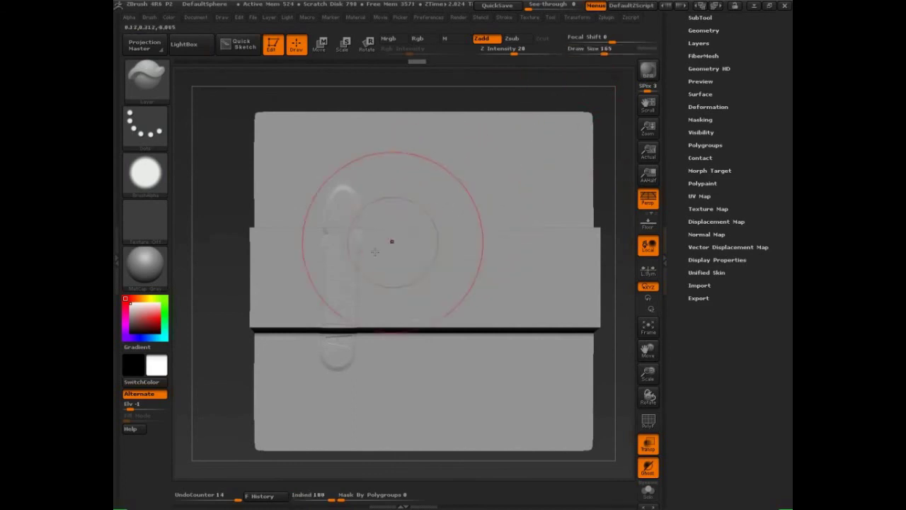
{"action": "key", "text": "ctrl+z"}
{"action": "mouse_move", "coordinate": [345, 241]}
{"action": "left_mouse_down"}
{"action": "mouse_move", "coordinate": [339, 236]}
{"action": "mouse_move", "coordinate": [336, 314]}
{"action": "mouse_move", "coordinate": [336, 293]}
{"action": "left_mouse_up"}
Step: Set the draw size to 113, paint overlapping Layer strokes across both step edges, and undo the strokes
{"action": "key", "text": "s"}
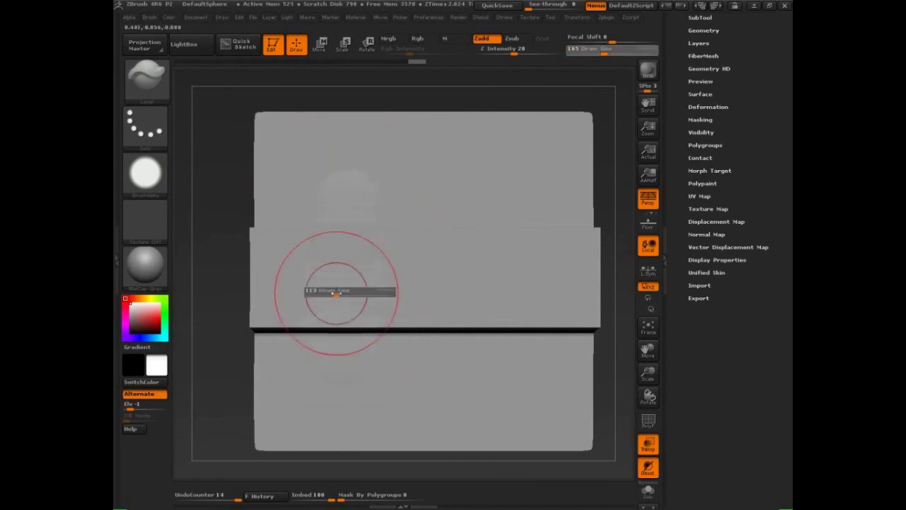
{"action": "mouse_move", "coordinate": [616, 170]}
{"action": "left_mouse_down"}
{"action": "mouse_move", "coordinate": [656, 183]}
{"action": "mouse_move", "coordinate": [591, 182]}
{"action": "mouse_move", "coordinate": [570, 221]}
{"action": "left_mouse_up"}
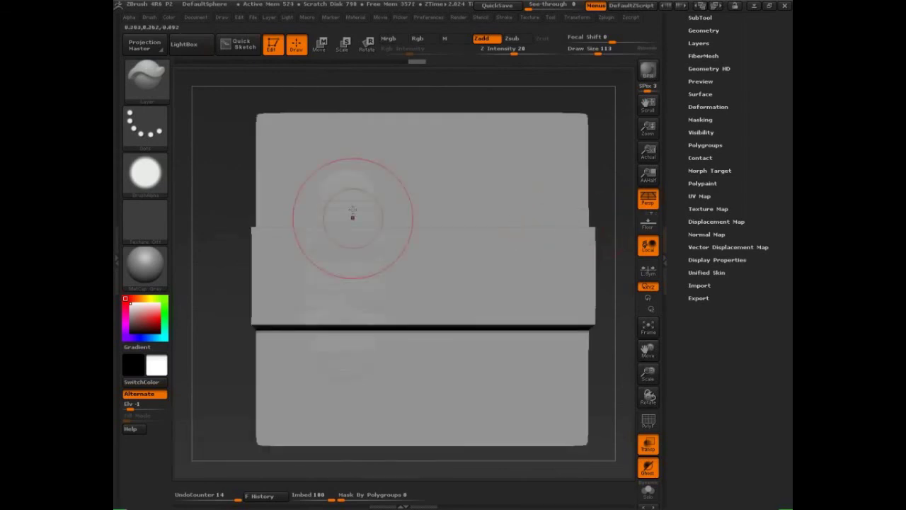
{"action": "left_click_drag", "start_coordinate": [341, 321], "coordinate": [343, 328]}
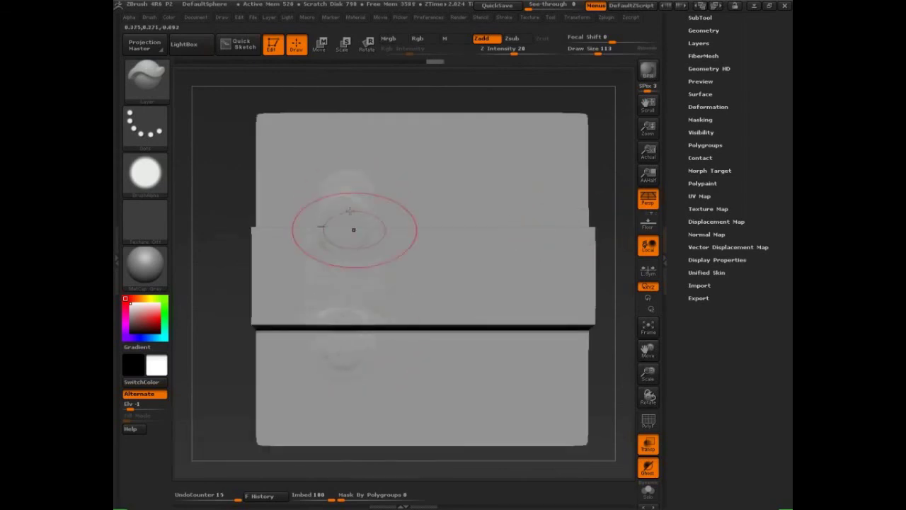
{"action": "left_click_drag", "start_coordinate": [353, 230], "coordinate": [347, 263]}
{"action": "left_click_drag", "start_coordinate": [342, 367], "coordinate": [340, 369]}
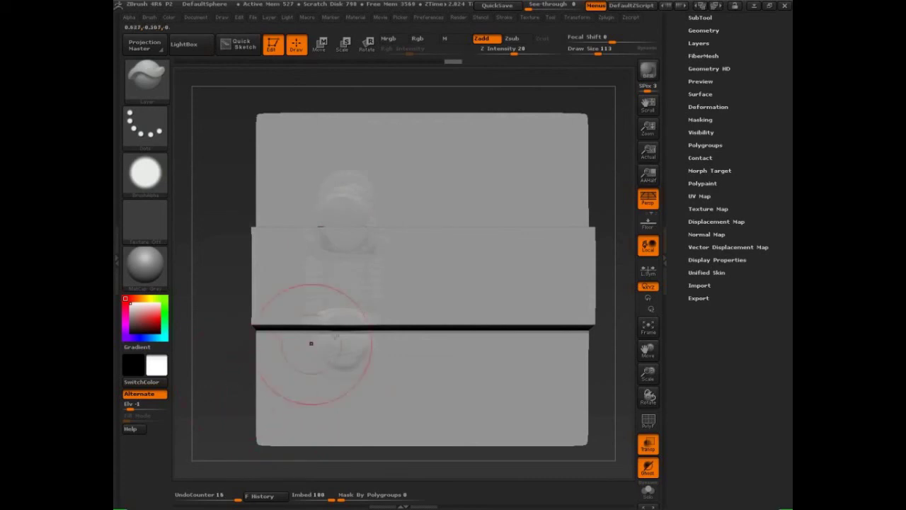
{"action": "mouse_move", "coordinate": [617, 285]}
{"action": "left_mouse_down"}
{"action": "mouse_move", "coordinate": [566, 319]}
{"action": "mouse_move", "coordinate": [488, 291]}
{"action": "left_mouse_up"}
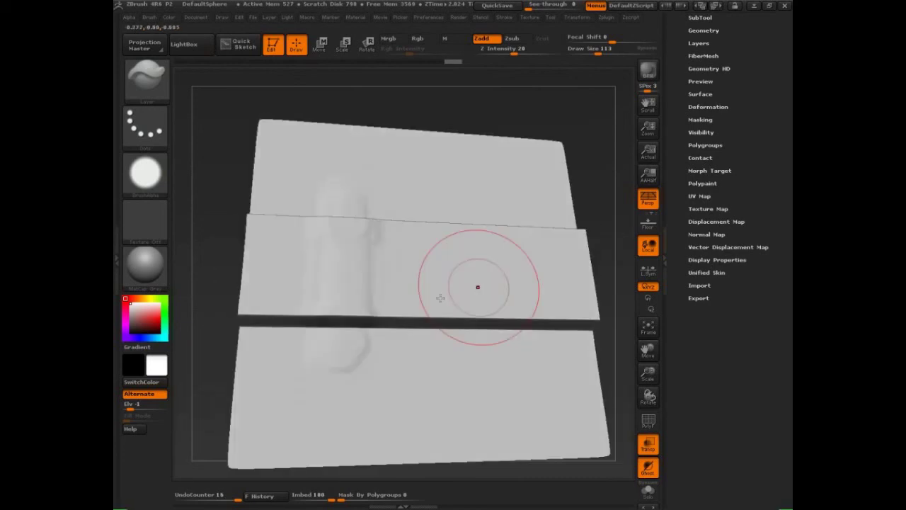
{"action": "left_click_drag", "start_coordinate": [340, 286], "coordinate": [342, 377]}
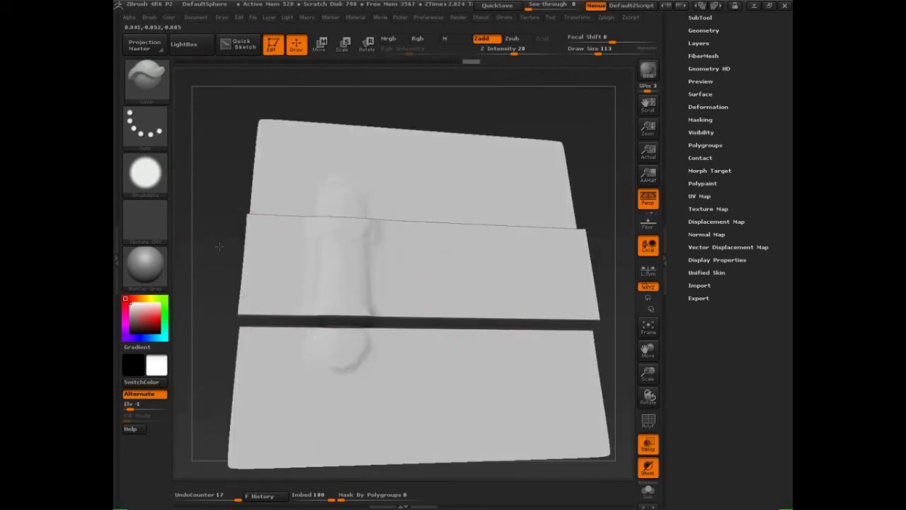
{"action": "mouse_move", "coordinate": [226, 251]}
{"action": "left_mouse_down"}
{"action": "mouse_move", "coordinate": [500, 219]}
{"action": "mouse_move", "coordinate": [607, 257]}
{"action": "left_mouse_up"}
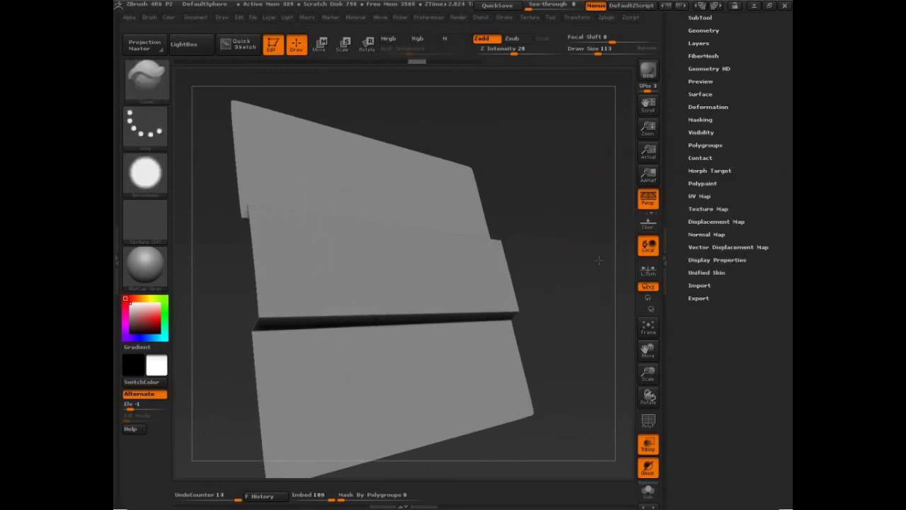
Step: Paint further Layer strokes down over the step from an oblique angle, inspect the overlap, and undo them
{"action": "left_click_drag", "start_coordinate": [599, 261], "coordinate": [583, 259]}
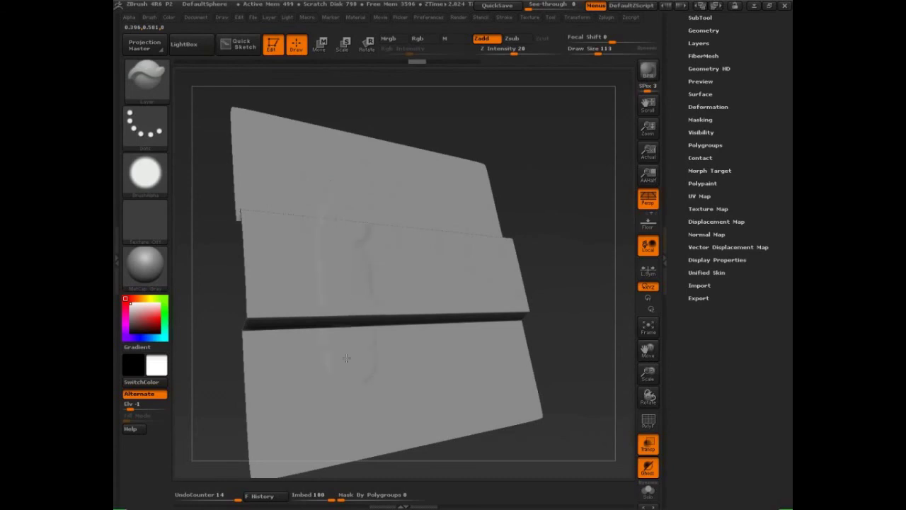
{"action": "mouse_move", "coordinate": [556, 239]}
{"action": "left_mouse_down"}
{"action": "mouse_move", "coordinate": [564, 200]}
{"action": "mouse_move", "coordinate": [542, 208]}
{"action": "left_mouse_up"}
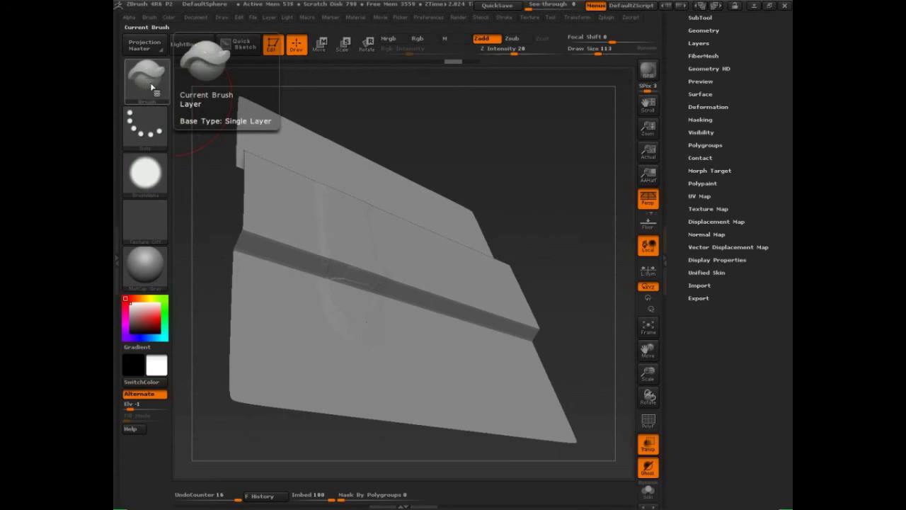
{"action": "left_click_drag", "start_coordinate": [580, 238], "coordinate": [592, 299]}
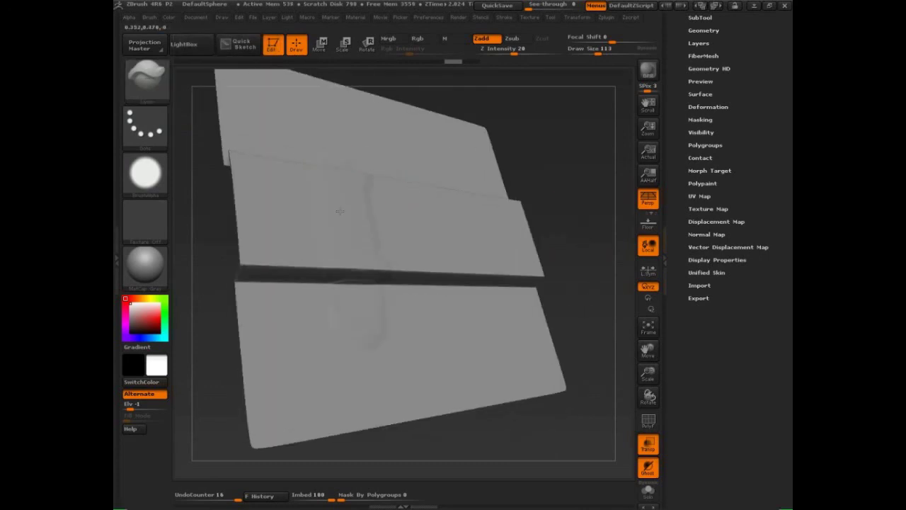
{"action": "mouse_move", "coordinate": [591, 255]}
{"action": "left_mouse_down"}
{"action": "mouse_move", "coordinate": [543, 243]}
{"action": "mouse_move", "coordinate": [588, 294]}
{"action": "left_mouse_up"}
{"action": "key", "text": "ctrl+z"}
{"action": "key", "text": "ctrl+z"}
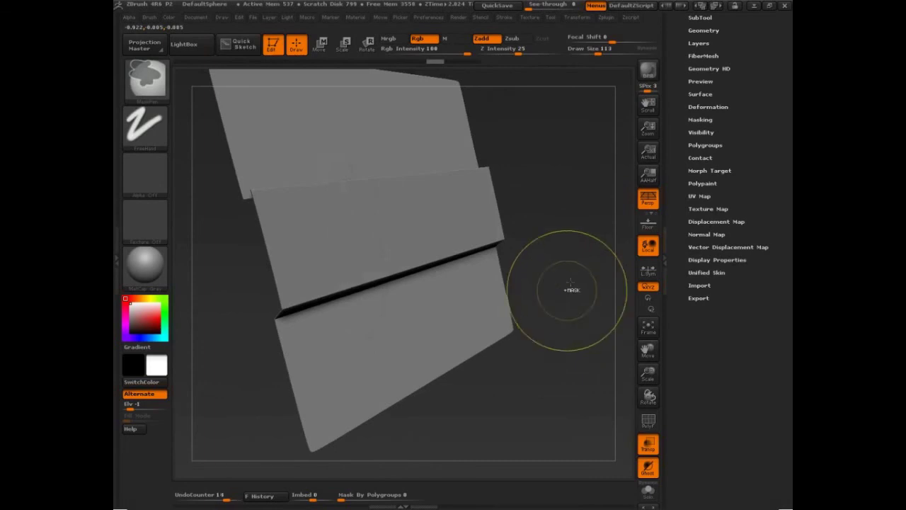
{"action": "key", "text": "ctrl+z"}
Step: Mask a vertical strip running across all three levels of the stepped plane and invert the mask
{"action": "left_click_drag", "start_coordinate": [313, 261], "coordinate": [318, 230], "text": "ctrl"}
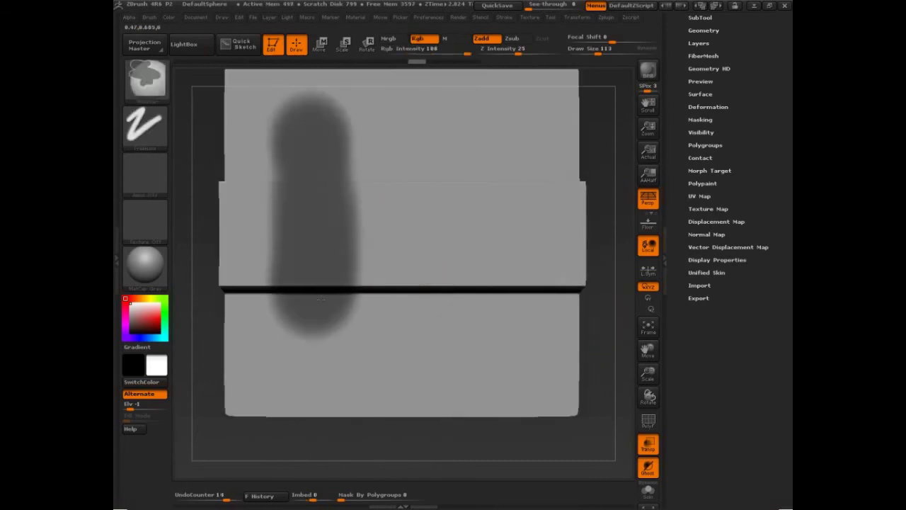
{"action": "left_click", "coordinate": [604, 266], "text": "ctrl"}
{"action": "left_click_drag", "start_coordinate": [604, 266], "coordinate": [635, 295]}
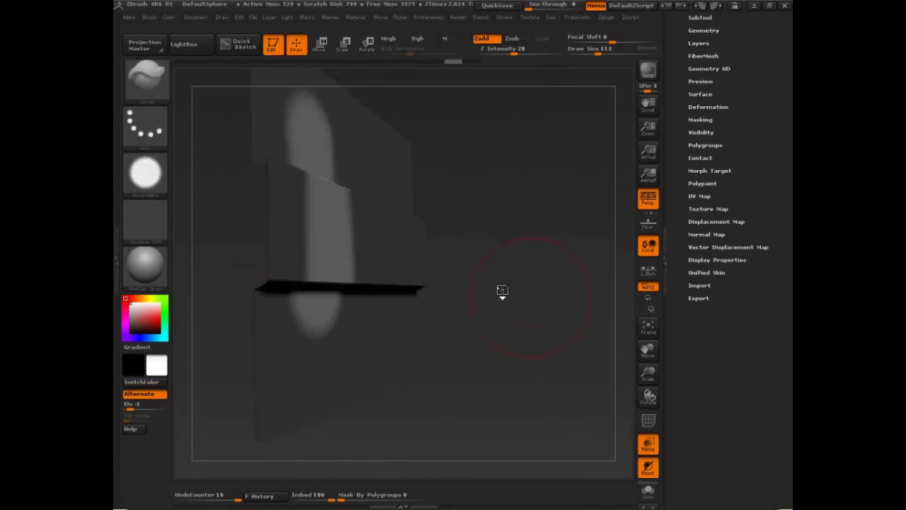
Step: Move the unmasked strip outward from the surface along a transpose line, check its profile, and undo the move
{"action": "key", "text": "w"}
{"action": "mouse_move", "coordinate": [337, 229]}
{"action": "left_mouse_down"}
{"action": "mouse_move", "coordinate": [449, 229]}
{"action": "mouse_move", "coordinate": [387, 222]}
{"action": "left_mouse_up"}
{"action": "left_click_drag", "start_coordinate": [501, 267], "coordinate": [534, 271]}
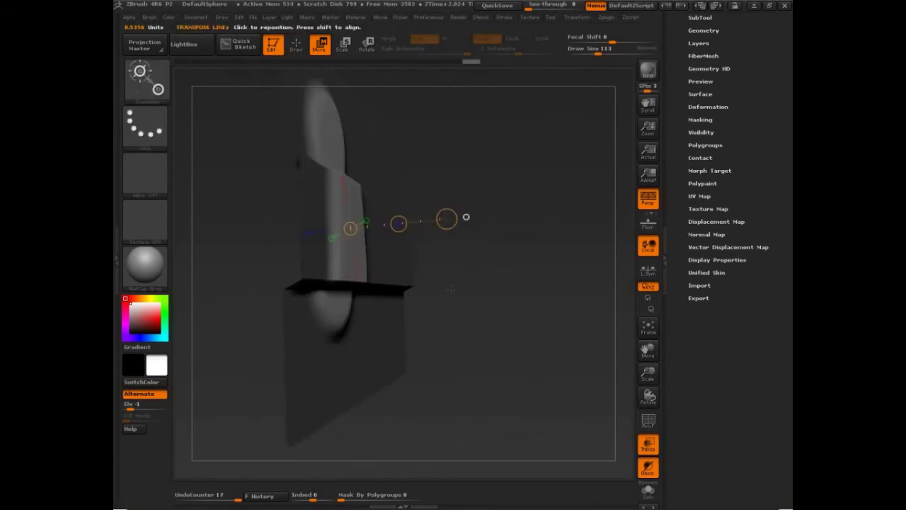
{"action": "left_click_drag", "start_coordinate": [486, 293], "coordinate": [496, 279]}
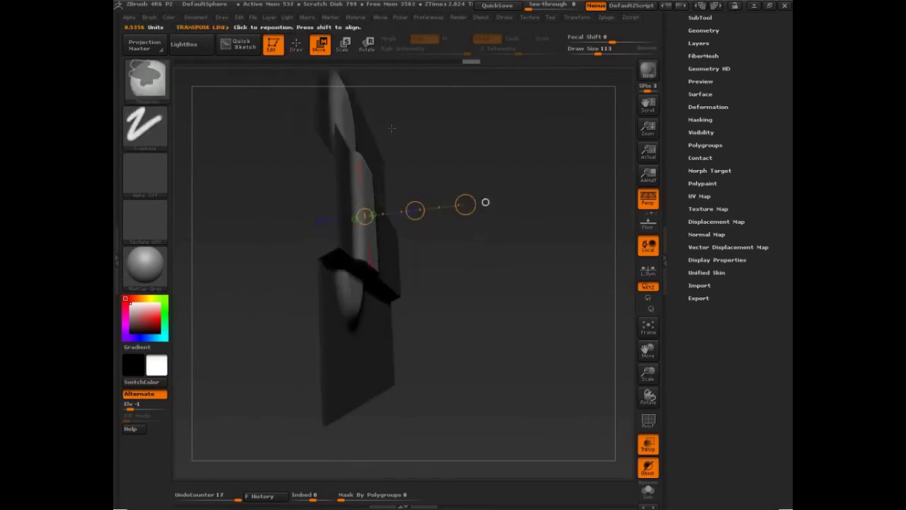
{"action": "key", "text": "ctrl+z"}
Step: Move the unmasked strip slightly outward from the stepped plane along the transpose line, and clear the mask
{"action": "left_click", "coordinate": [345, 46]}
{"action": "mouse_move", "coordinate": [416, 211]}
{"action": "left_mouse_down"}
{"action": "mouse_move", "coordinate": [425, 209]}
{"action": "mouse_move", "coordinate": [417, 211]}
{"action": "left_mouse_up"}
{"action": "left_click", "coordinate": [321, 47]}
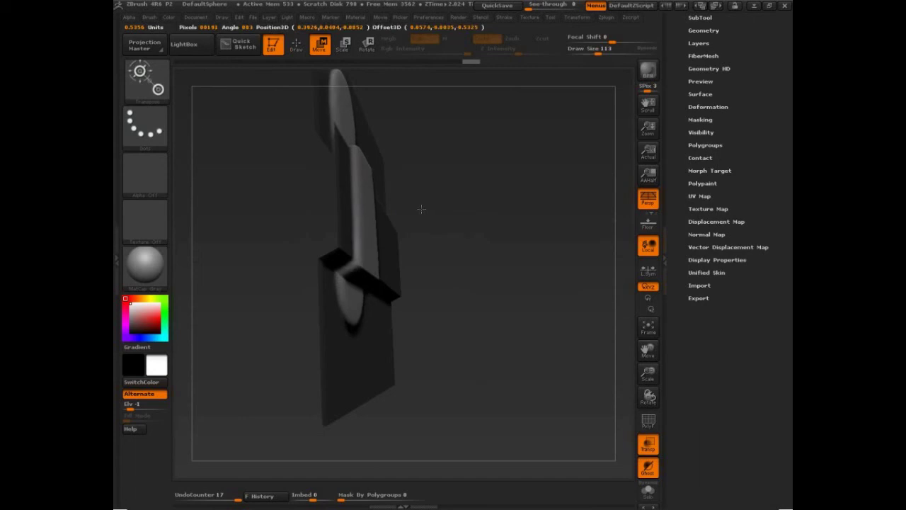
{"action": "left_click_drag", "start_coordinate": [421, 209], "coordinate": [417, 211]}
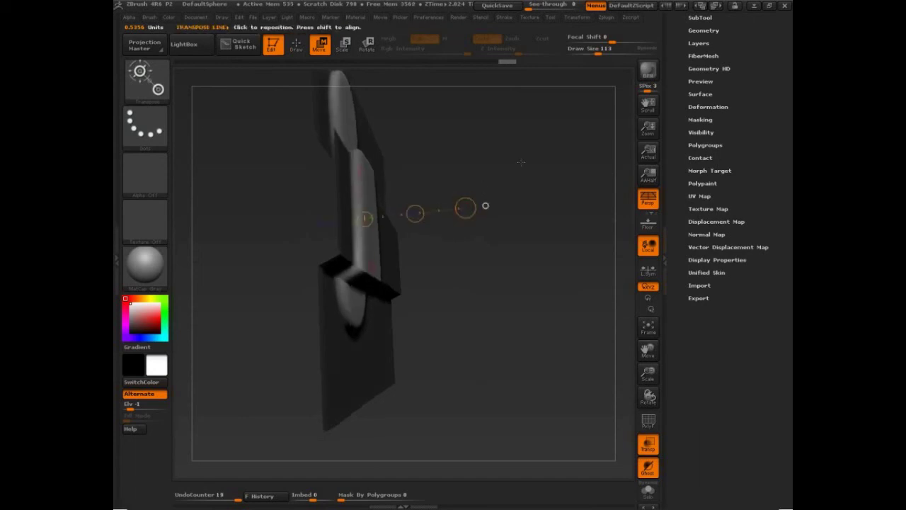
{"action": "left_click_drag", "start_coordinate": [522, 163], "coordinate": [528, 180]}
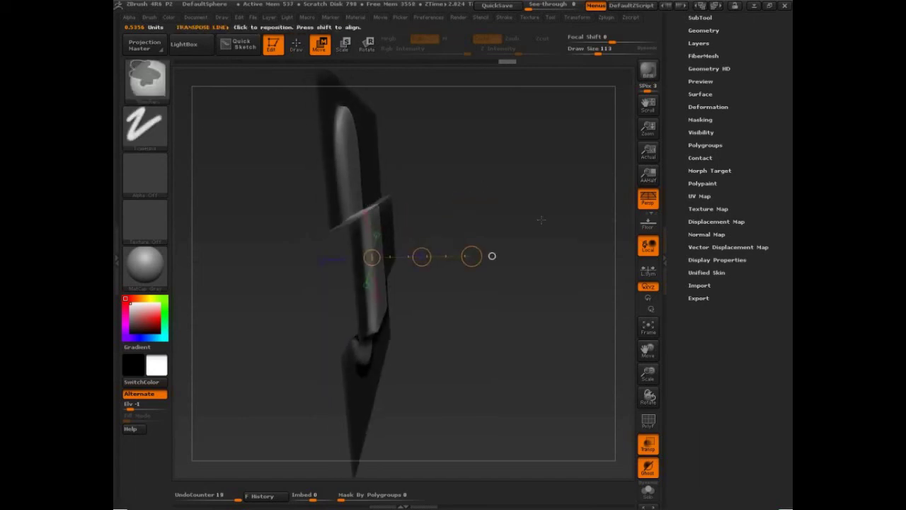
{"action": "left_click_drag", "start_coordinate": [541, 219], "coordinate": [564, 235], "text": "ctrl"}
{"action": "mouse_move", "coordinate": [564, 235]}
{"action": "left_mouse_down"}
{"action": "mouse_move", "coordinate": [528, 246]}
{"action": "mouse_move", "coordinate": [524, 267]}
{"action": "left_mouse_up"}
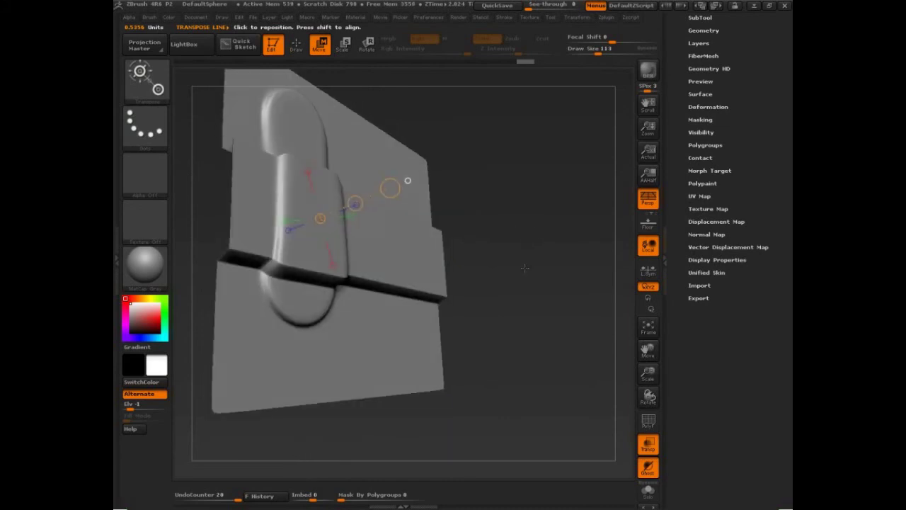
Step: Check the stepped plane's morph target options and examine the raised strip where it crosses the step edges
{"action": "left_click", "coordinate": [728, 170]}
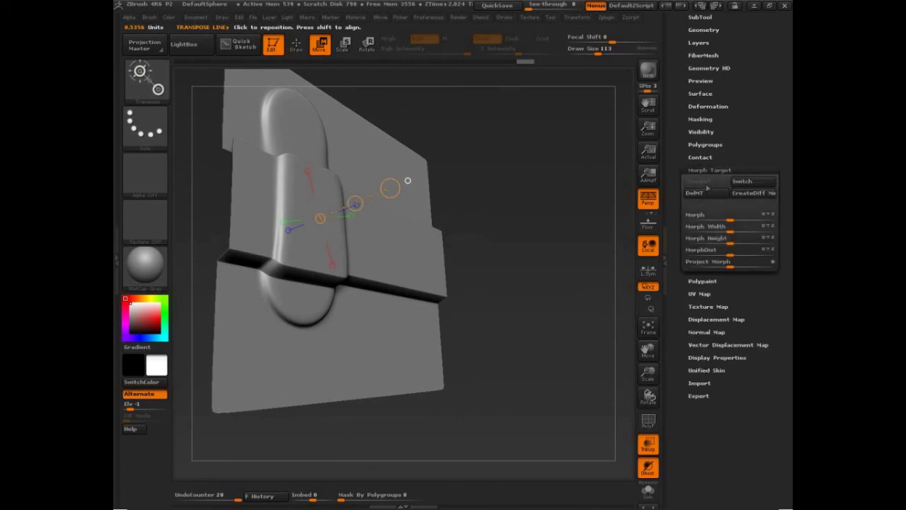
{"action": "left_click", "coordinate": [729, 169]}
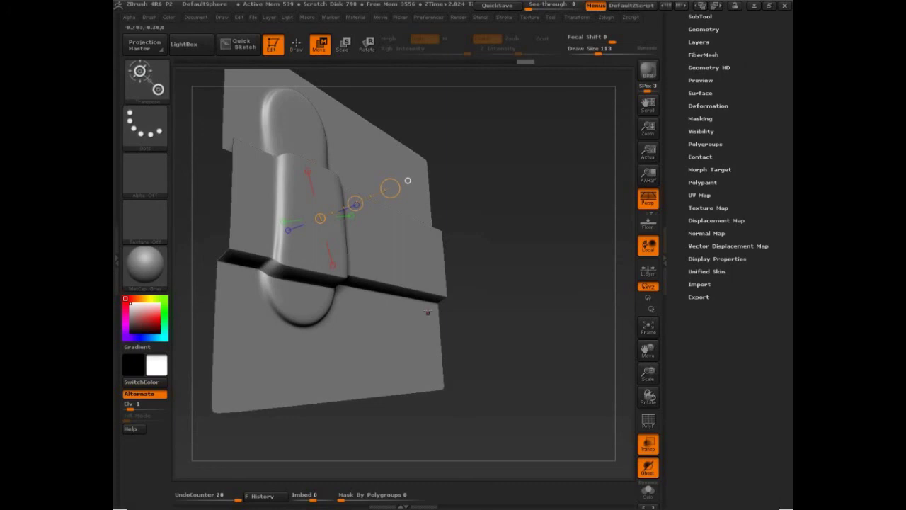
{"action": "left_click_drag", "start_coordinate": [539, 291], "coordinate": [541, 296]}
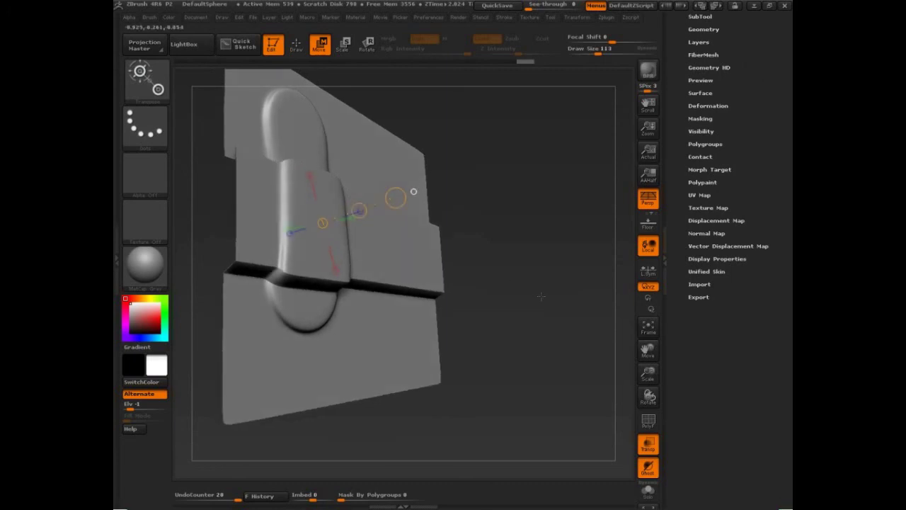